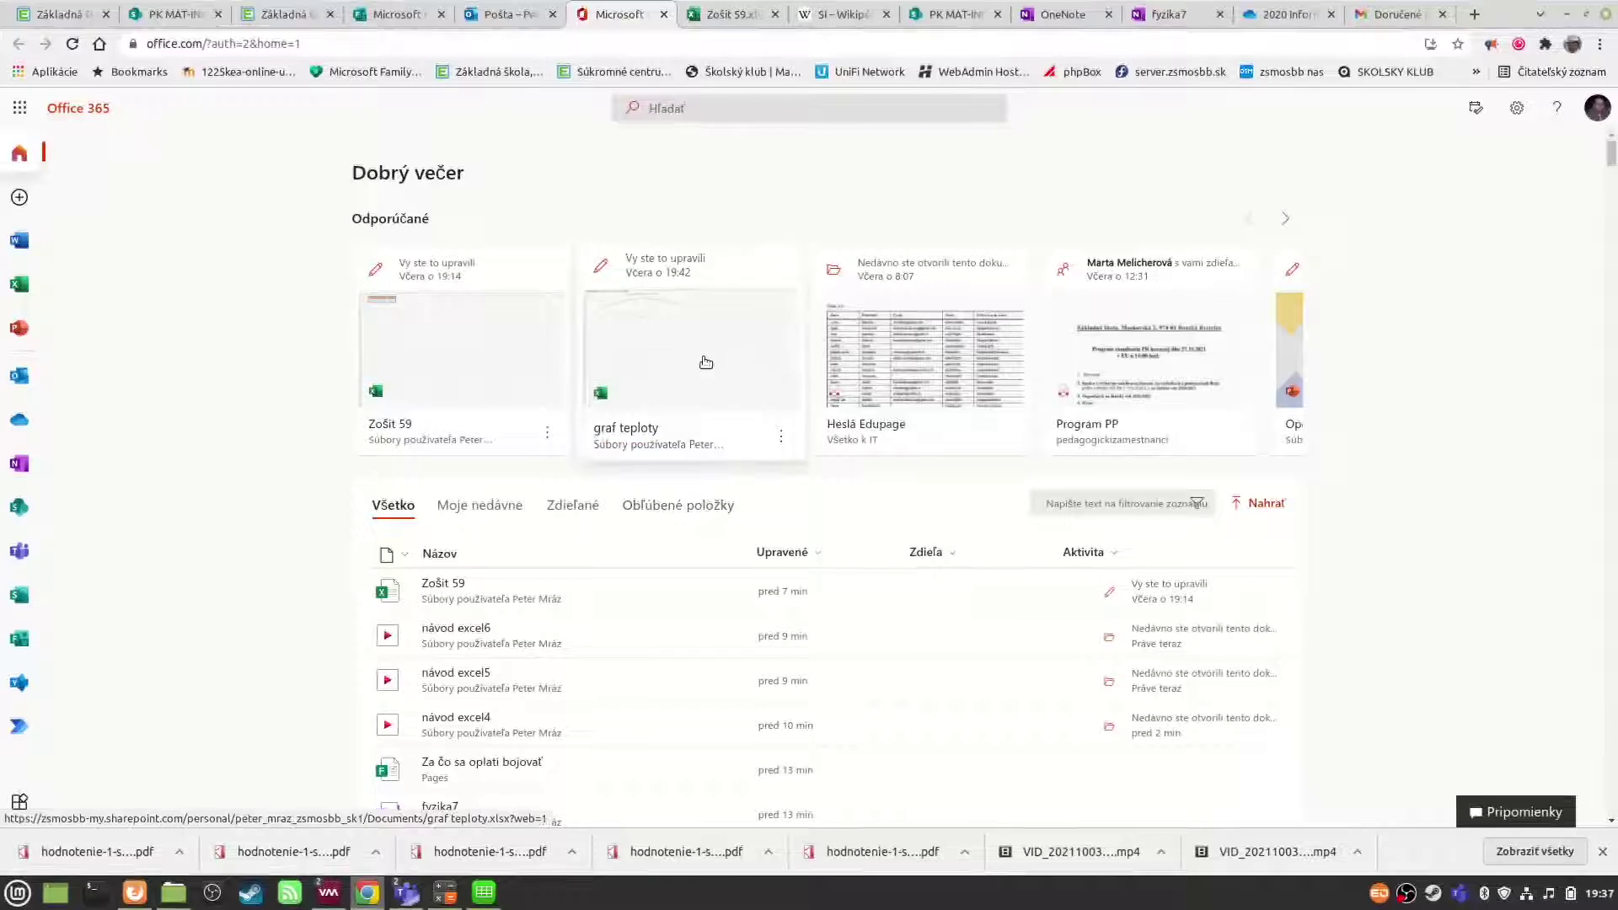
# - Switch to the empty Zošit 59 workbook in Excel Online
pyautogui.click(730, 17)
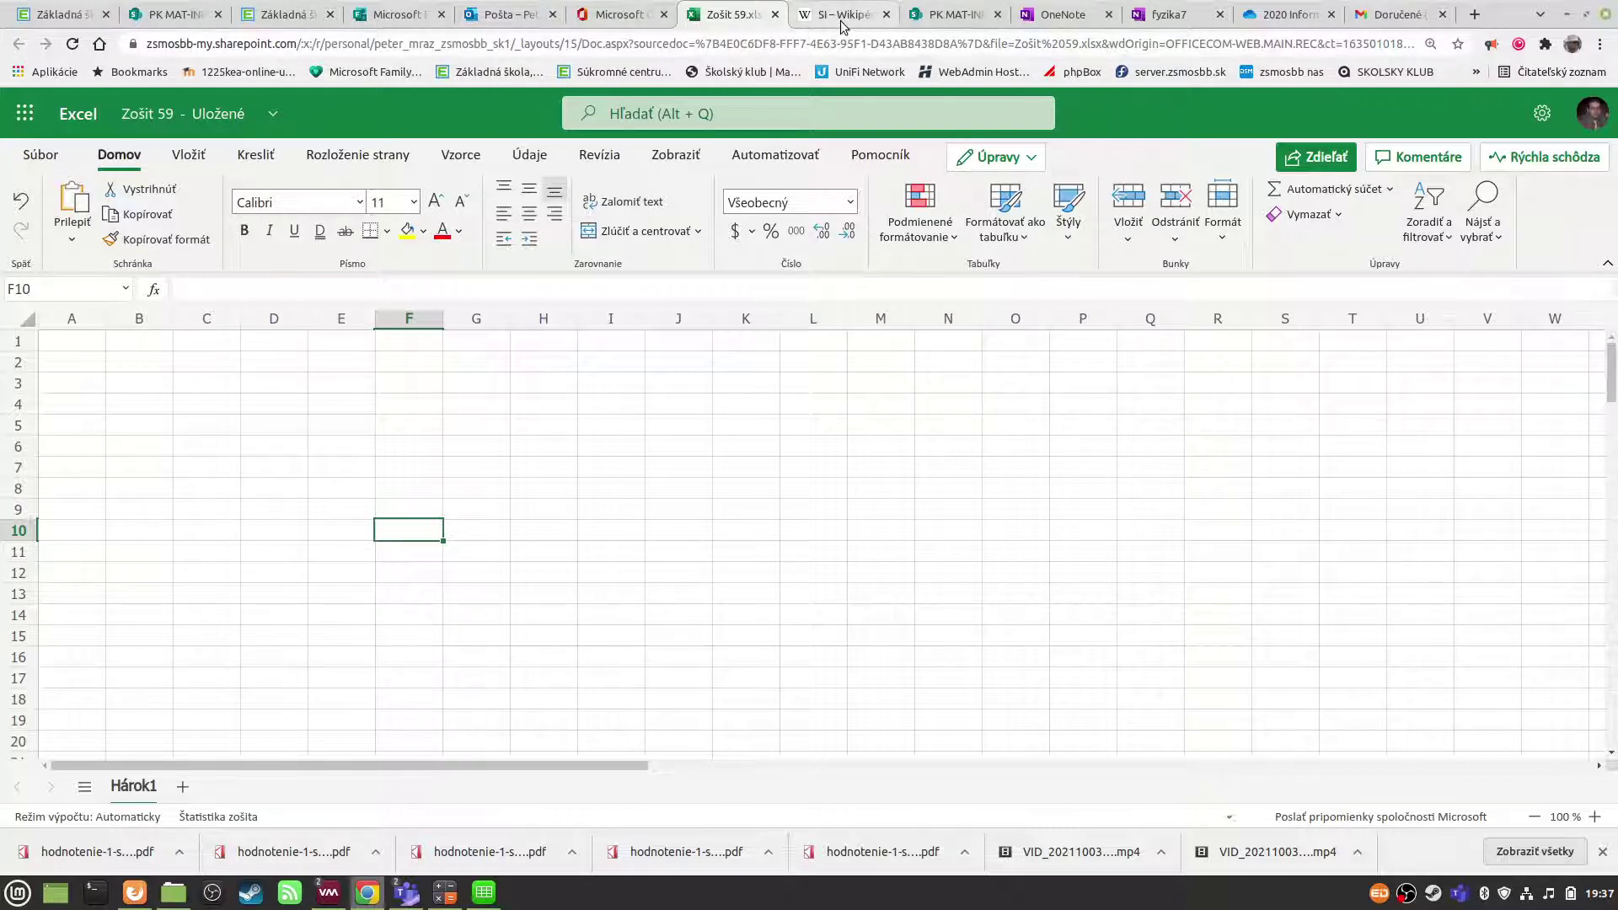
pyautogui.moveTo(841, 14)
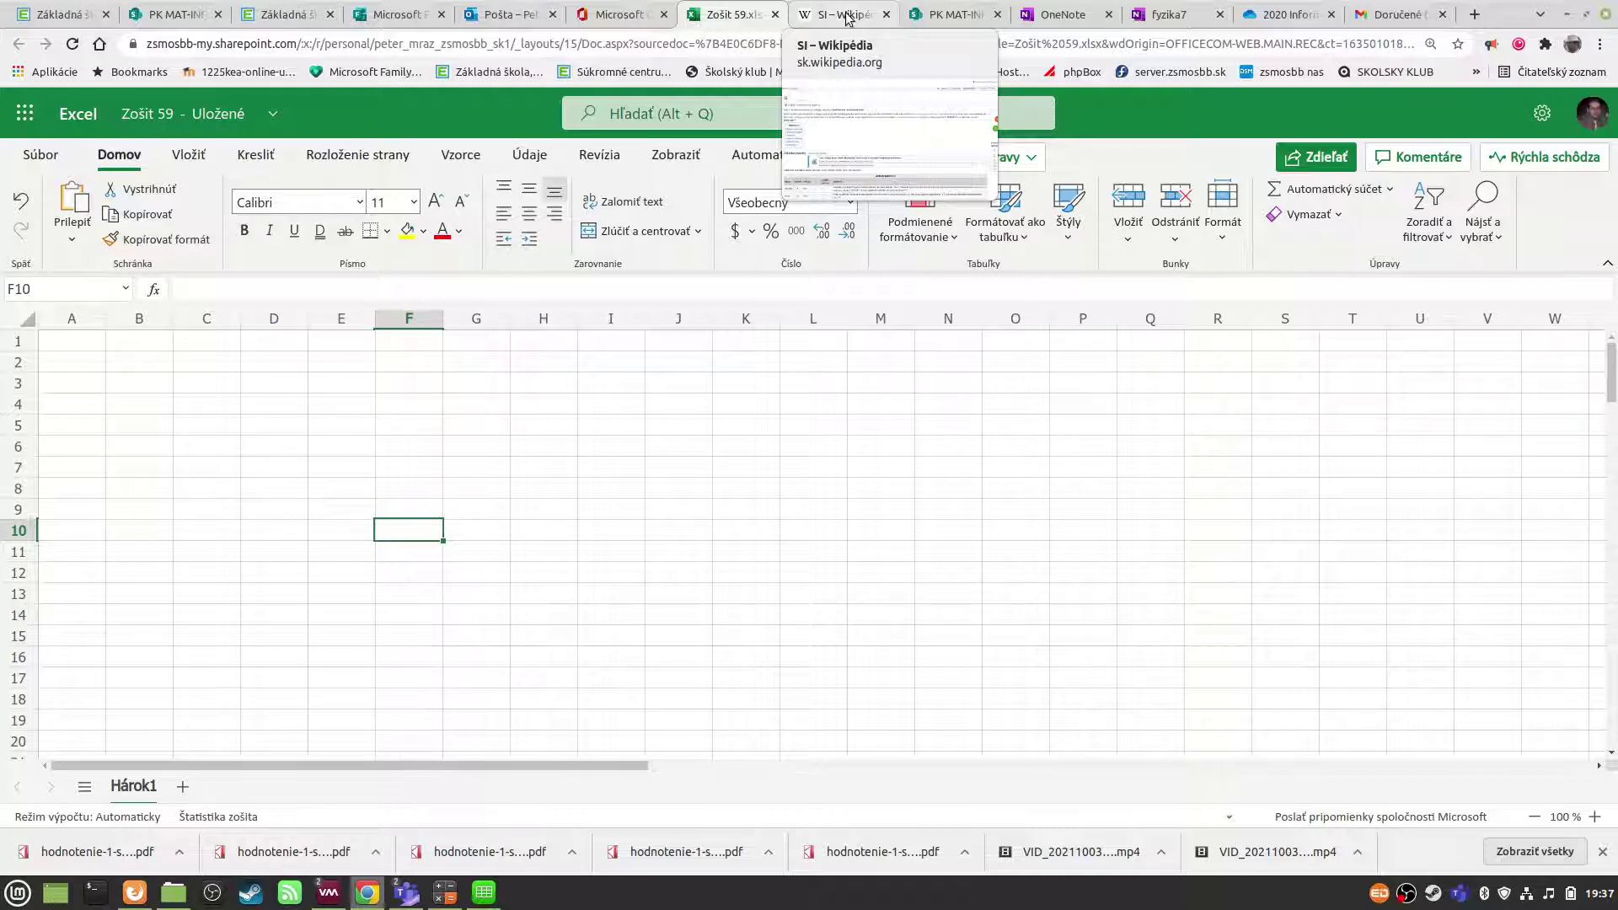
# - Open the SI Wikipedia article and scroll down to the Predpony prefix table
pyautogui.click(847, 18)
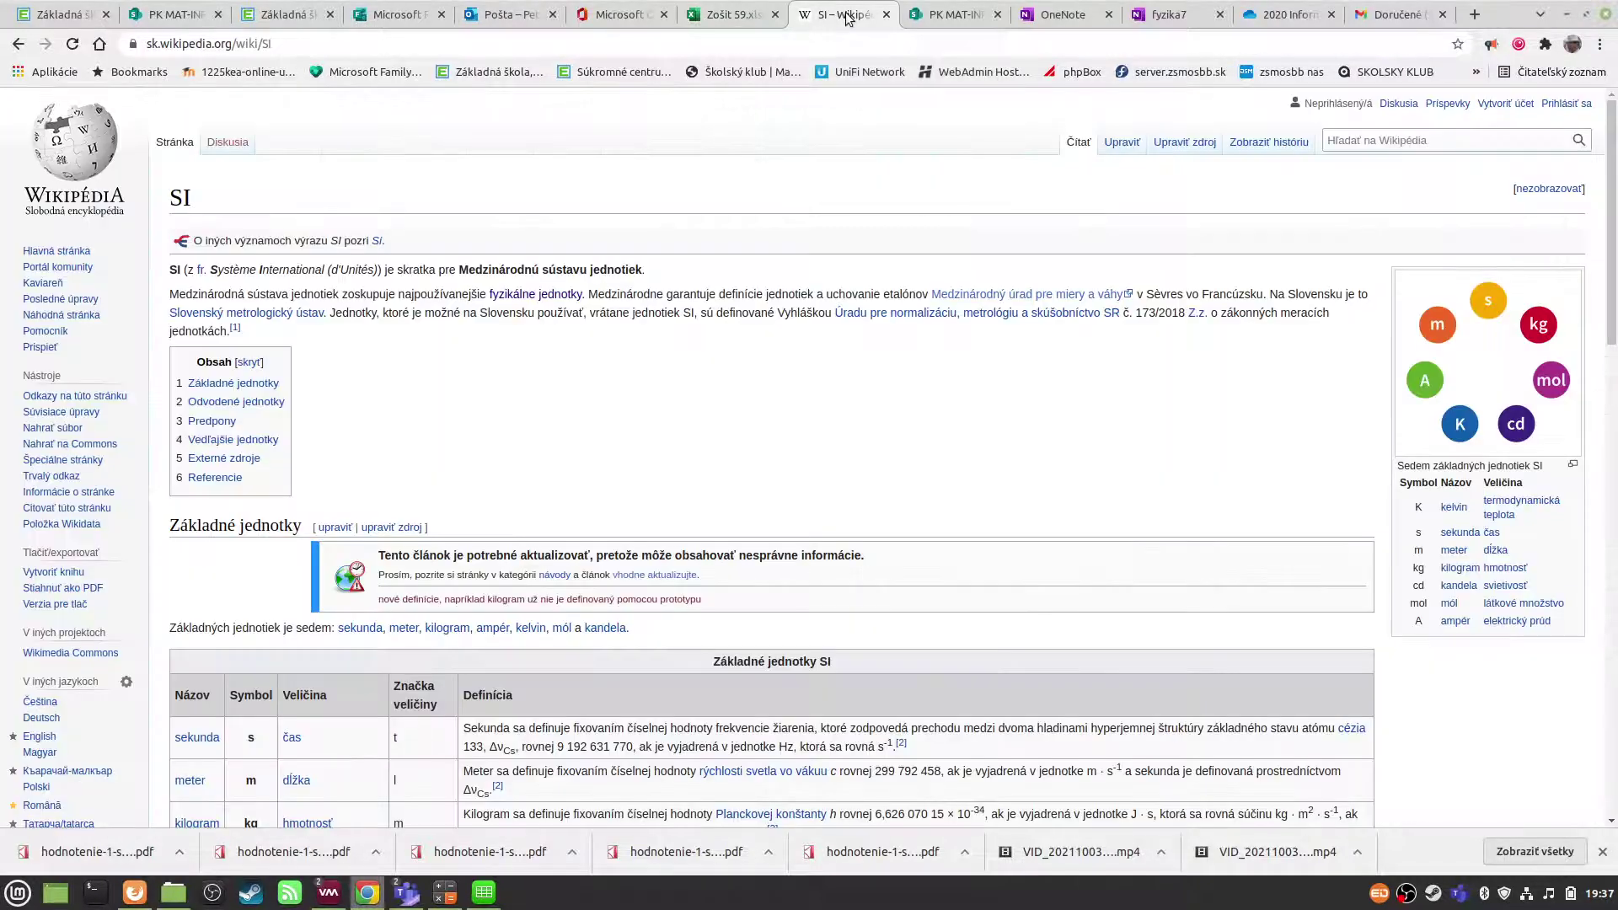
pyautogui.scroll(-3, 440, 558)
pyautogui.scroll(-3, 440, 556)
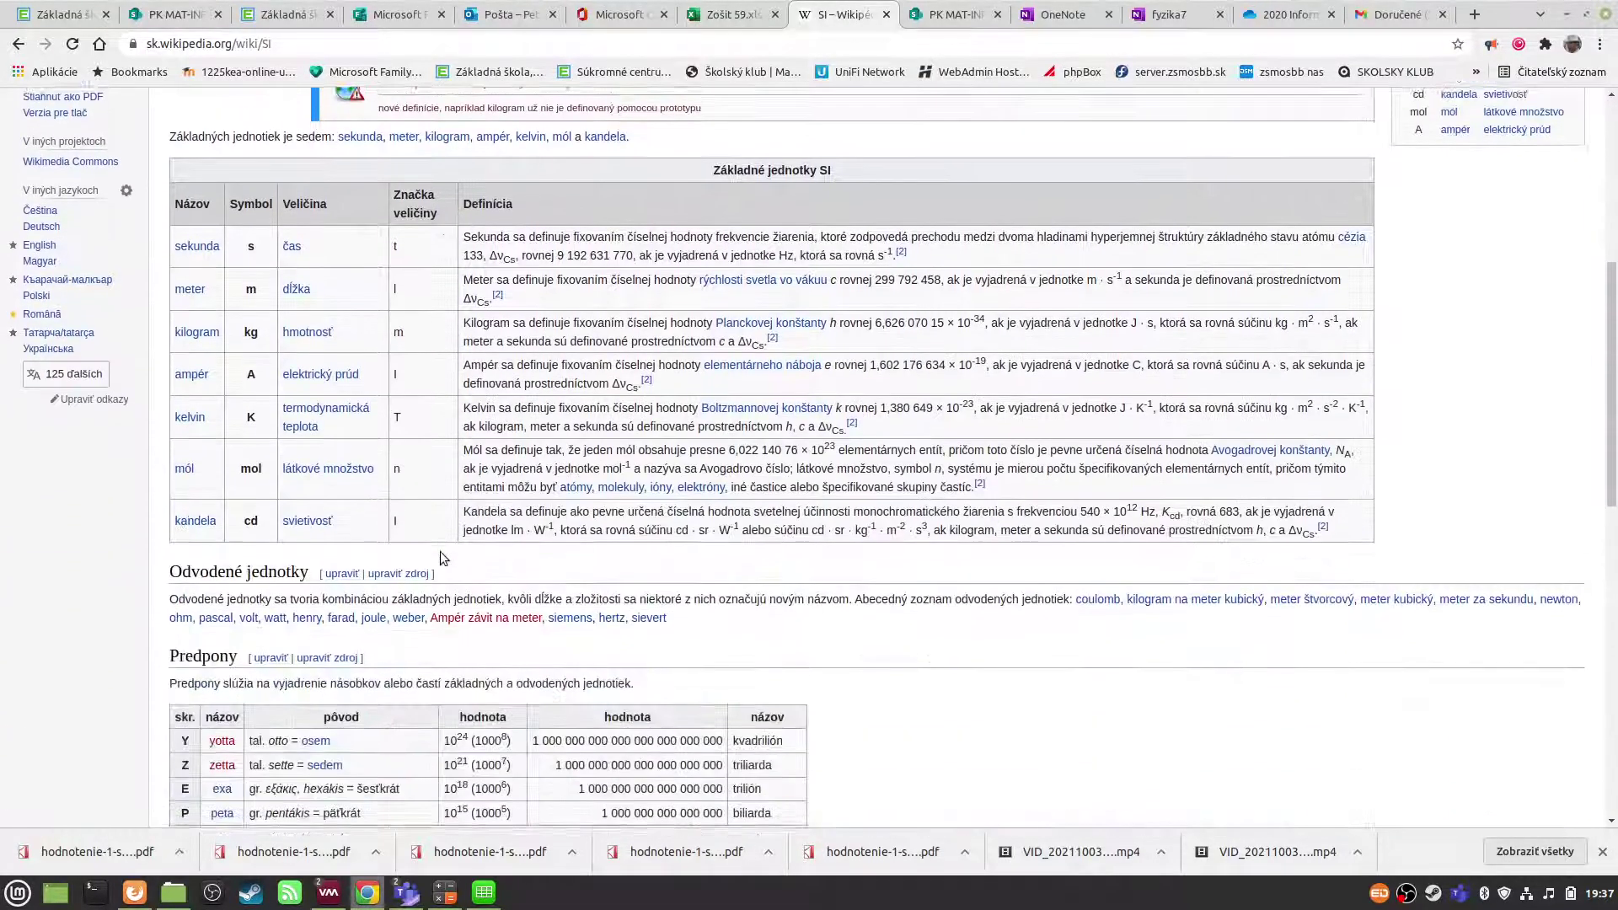
pyautogui.scroll(-3, 440, 551)
pyautogui.scroll(-1, 446, 550)
pyautogui.scroll(-2, 455, 546)
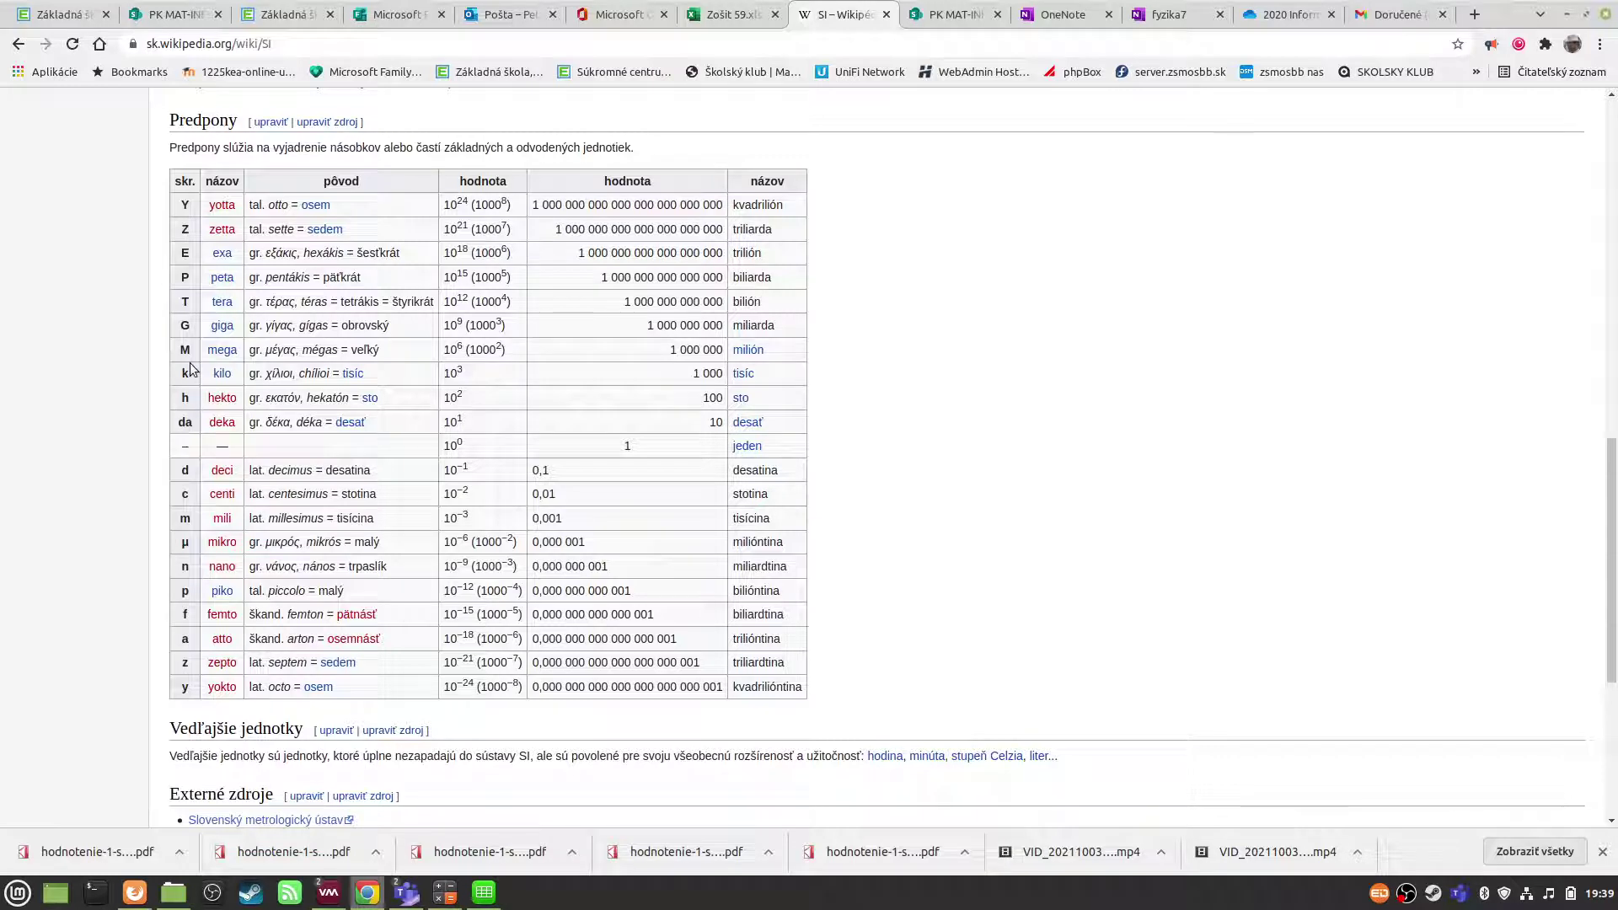
# - Highlight the kilo–centi and yotta–kilo prefix rows, then go back to Zošit 59
pyautogui.moveTo(175, 374); pyautogui.dragTo(202, 512)
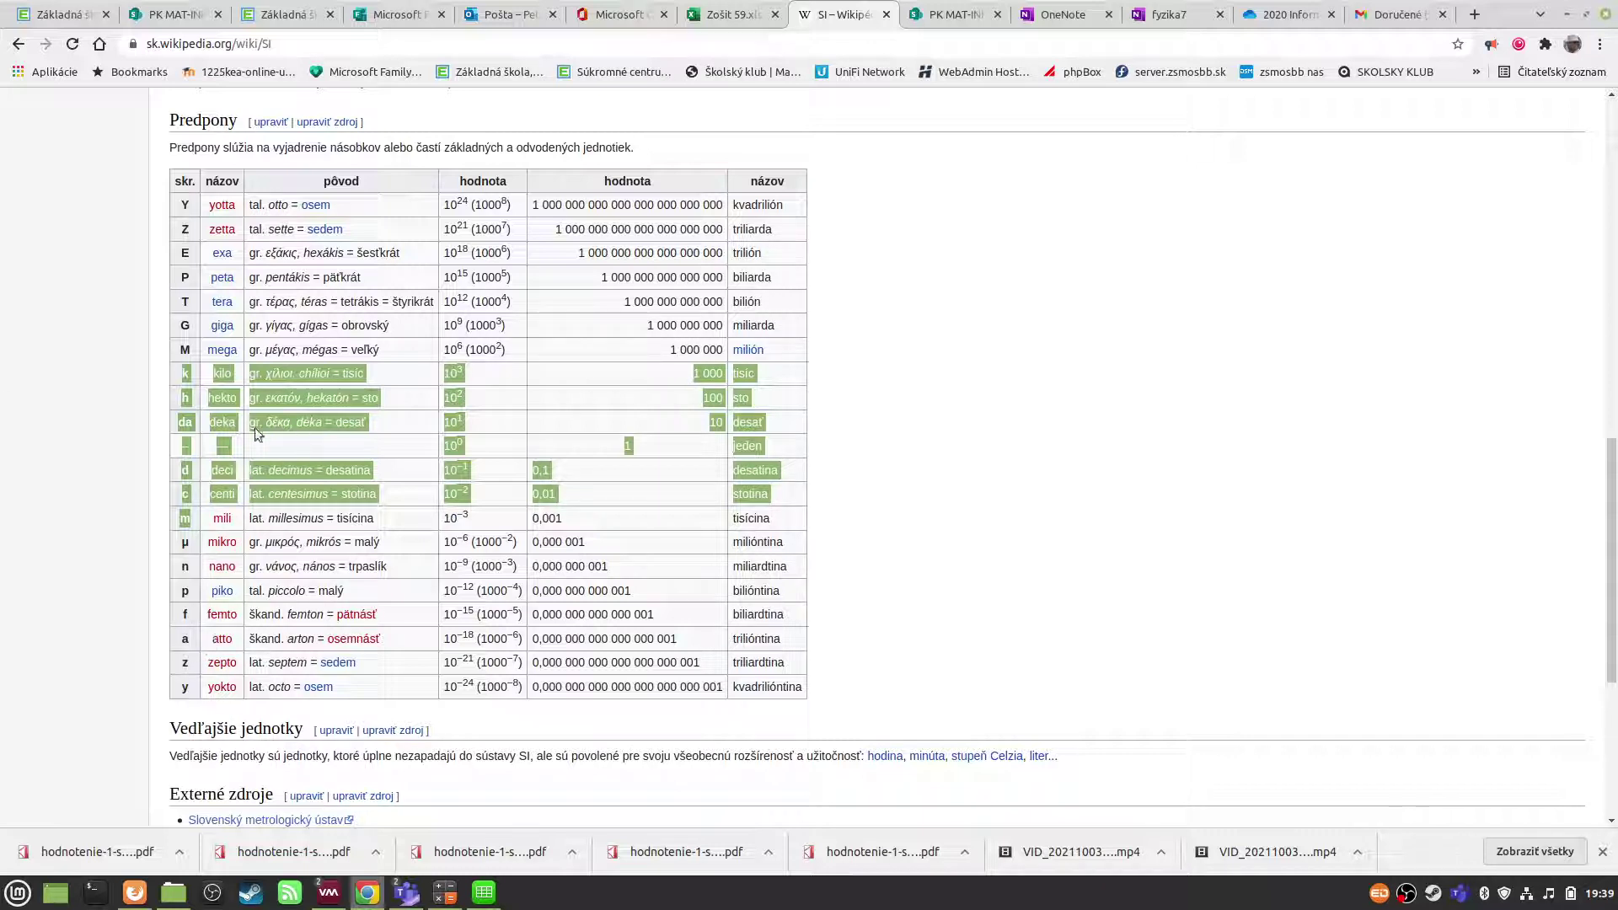
pyautogui.click(77, 379)
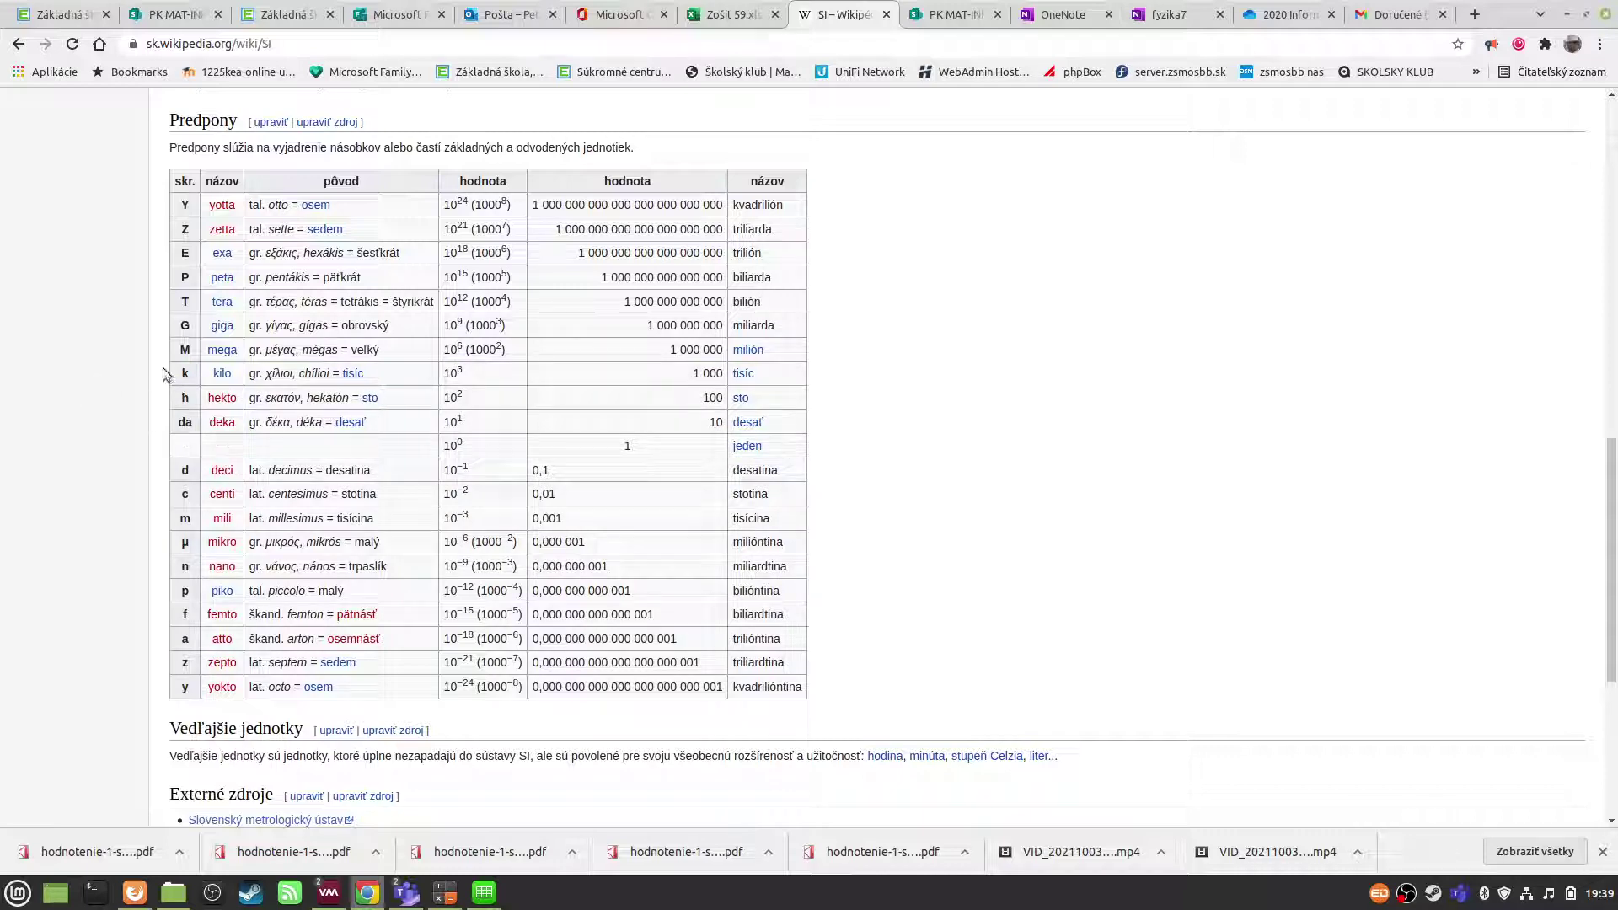
pyautogui.moveTo(166, 368); pyautogui.dragTo(172, 428)
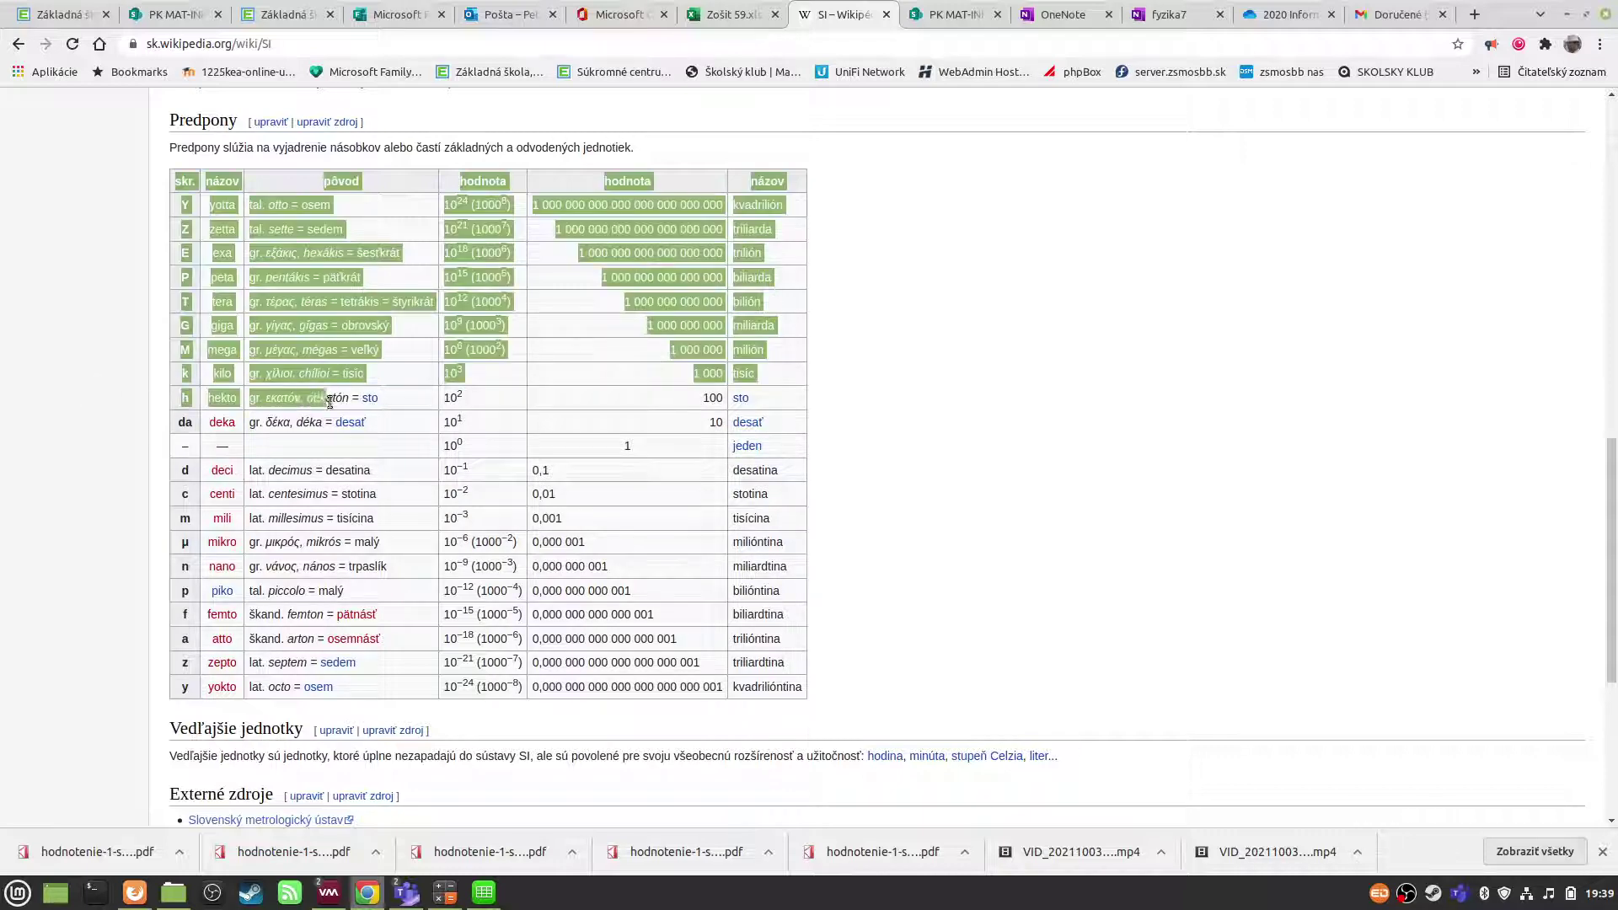
pyautogui.click(908, 571)
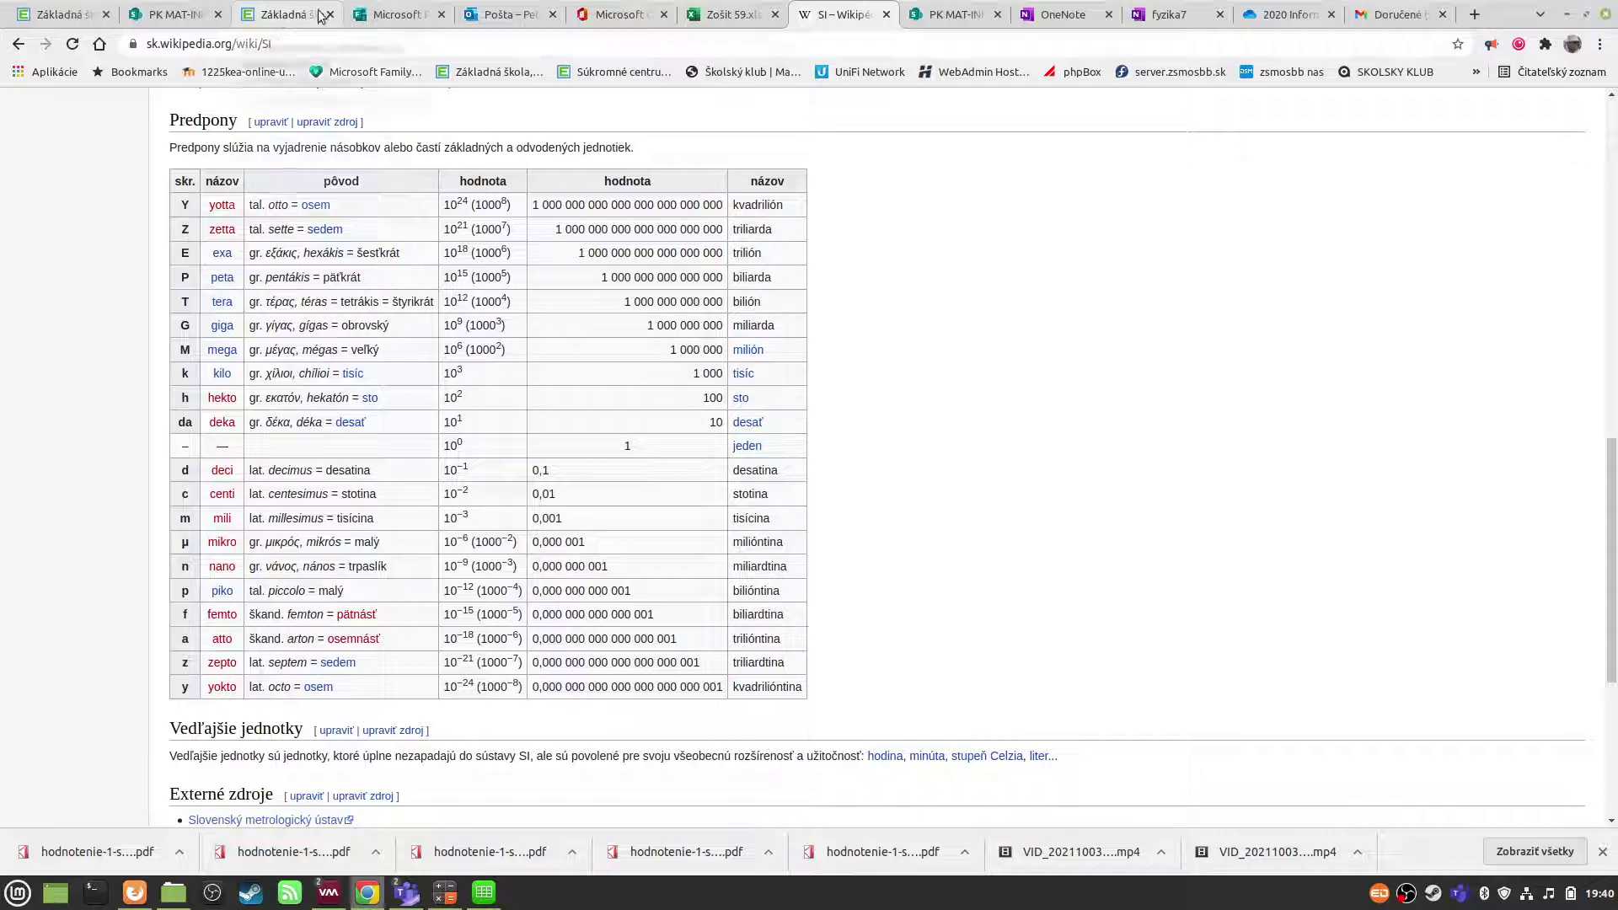
pyautogui.click(732, 14)
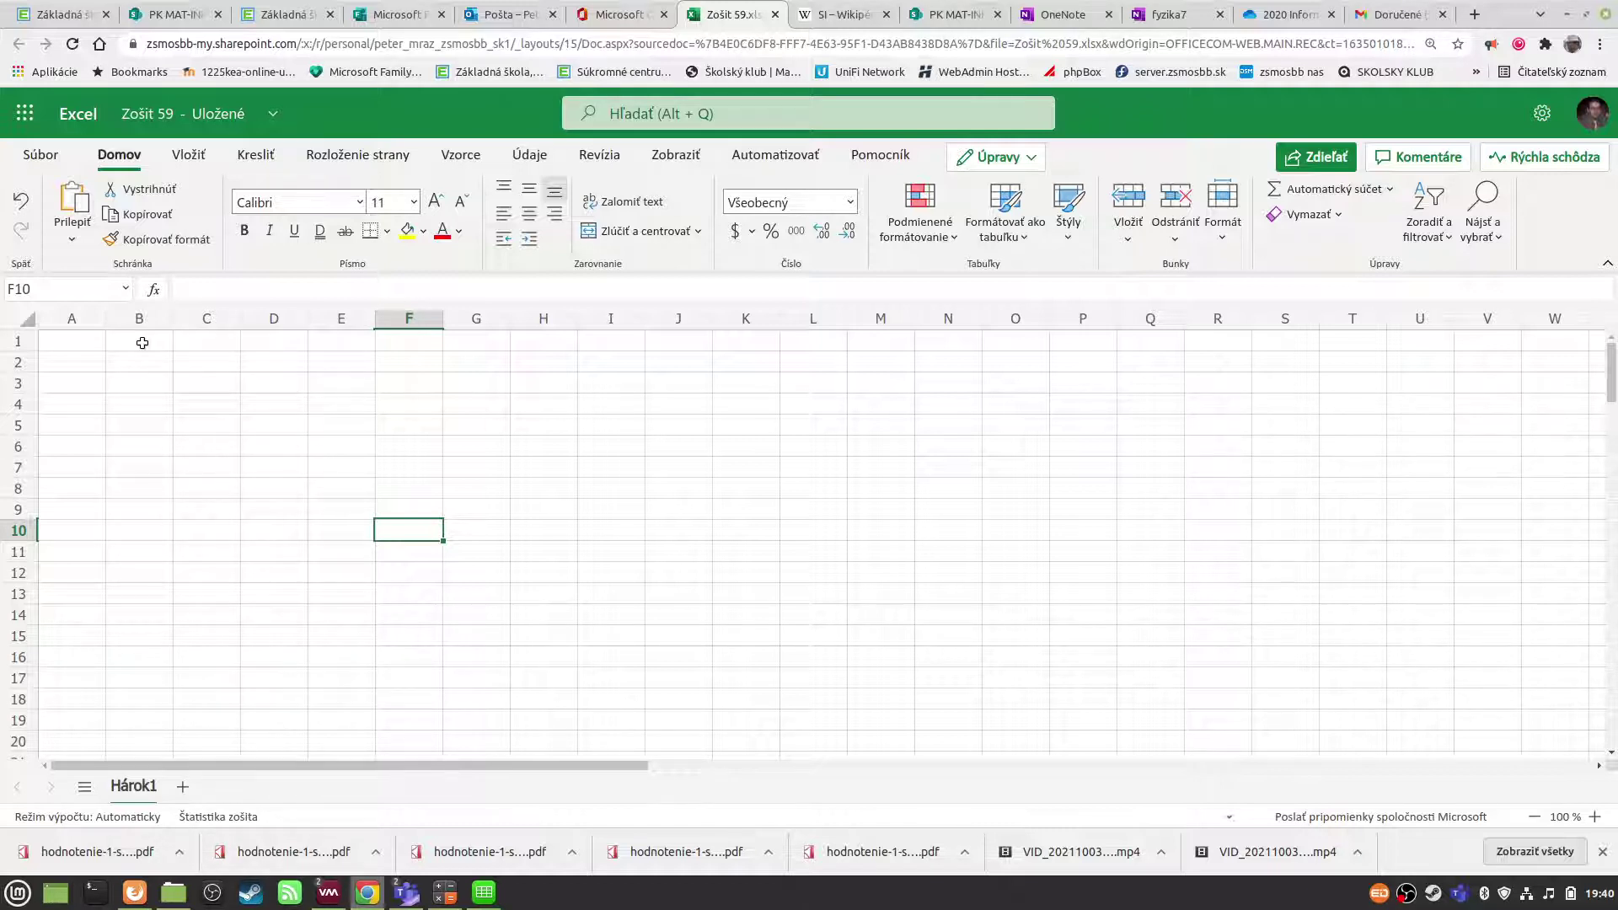
# - Enter k/kilo in B1:B2 and h/hekto in C1:C2
pyautogui.click(142, 343)
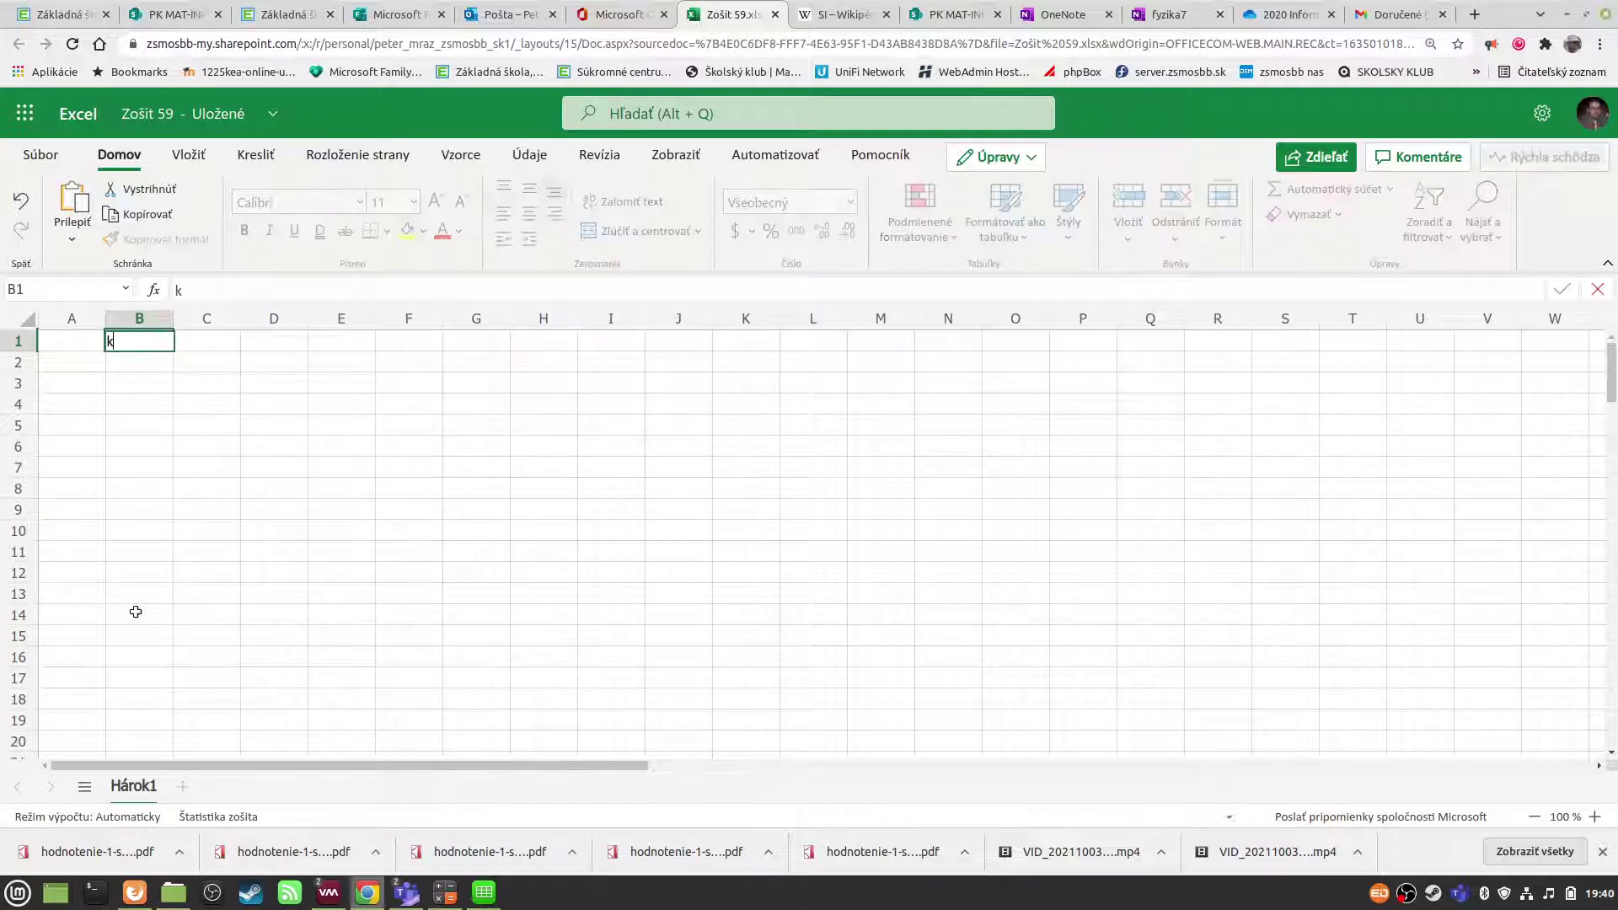
pyautogui.write('k')
pyautogui.press('Return')
pyautogui.write('ki')
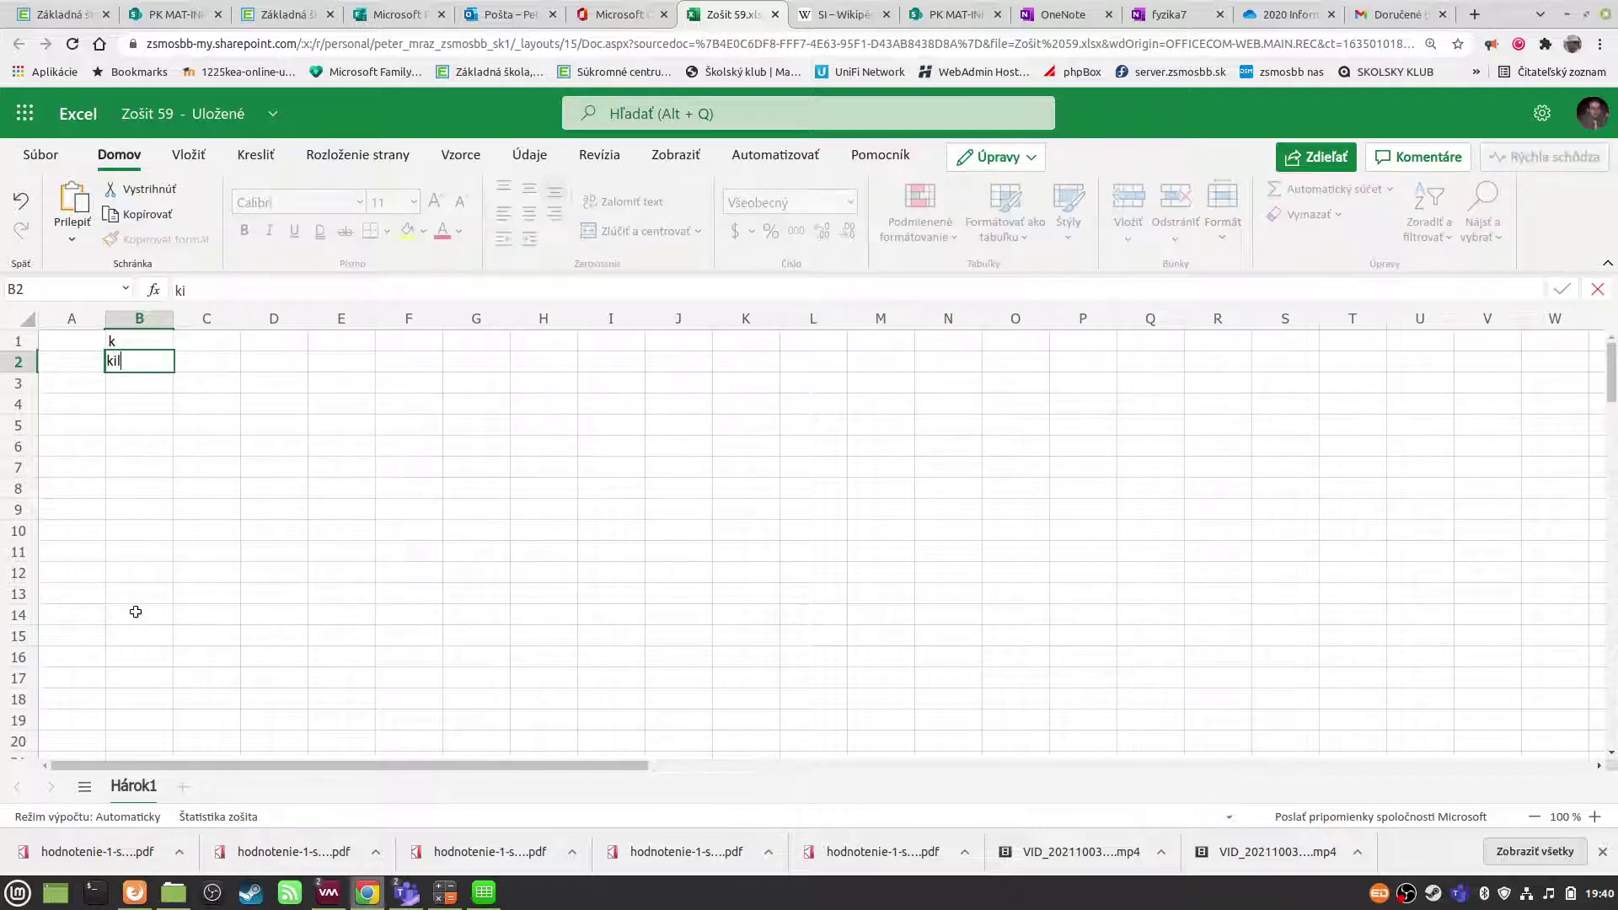
pyautogui.write('lo')
pyautogui.press('Tab')
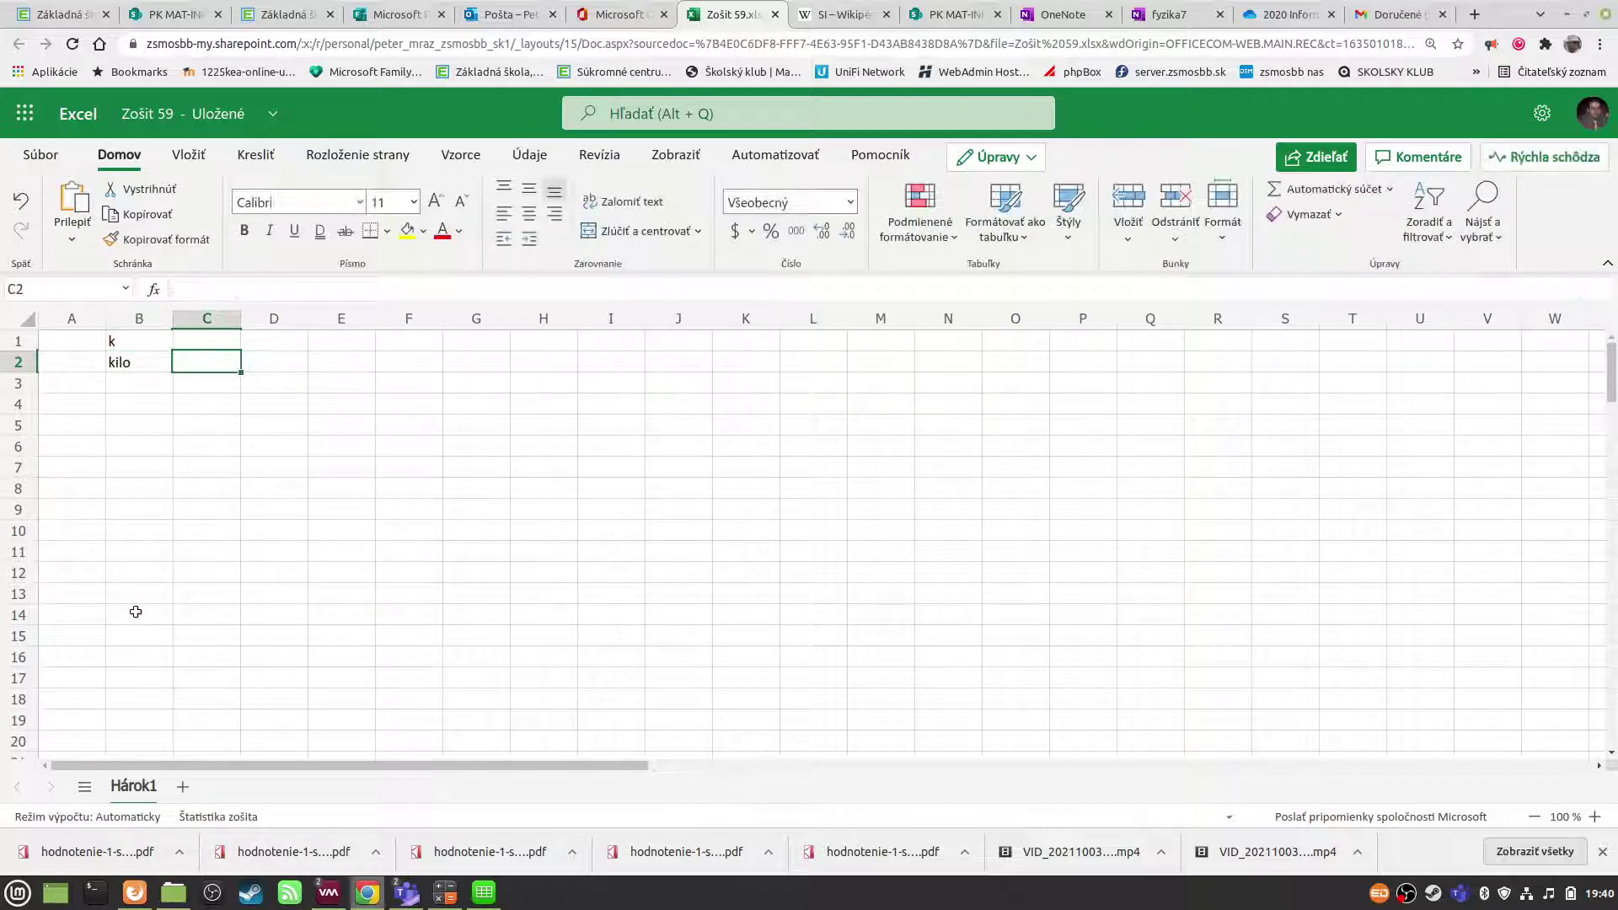
pyautogui.press('Up')
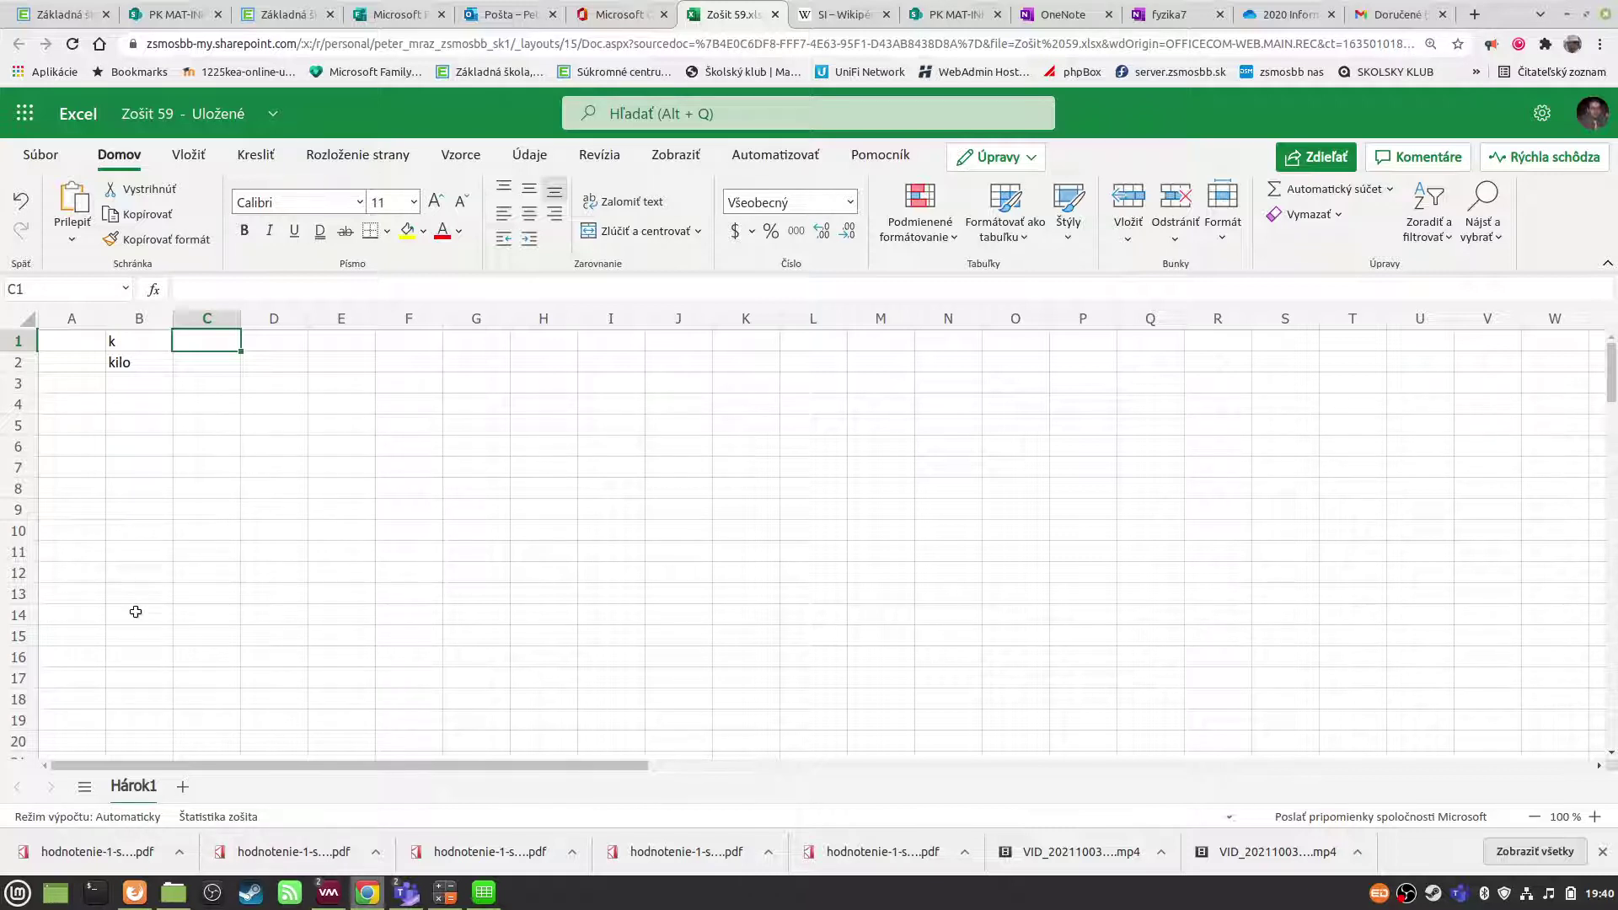
pyautogui.write('hd')
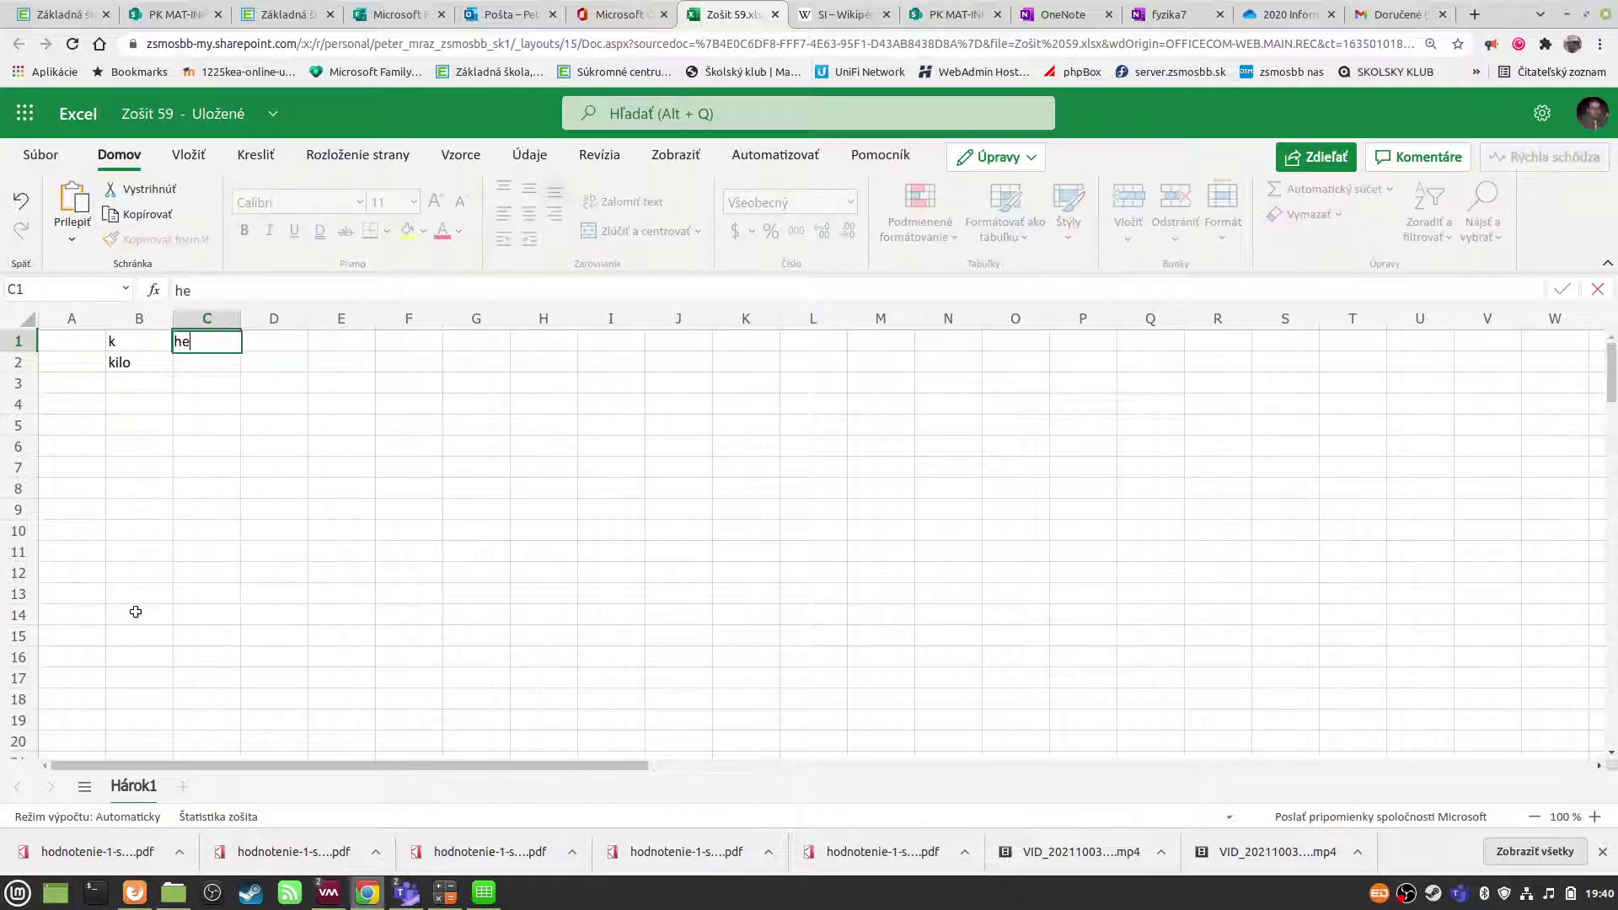
pyautogui.press('BackSpace')
pyautogui.press('Return')
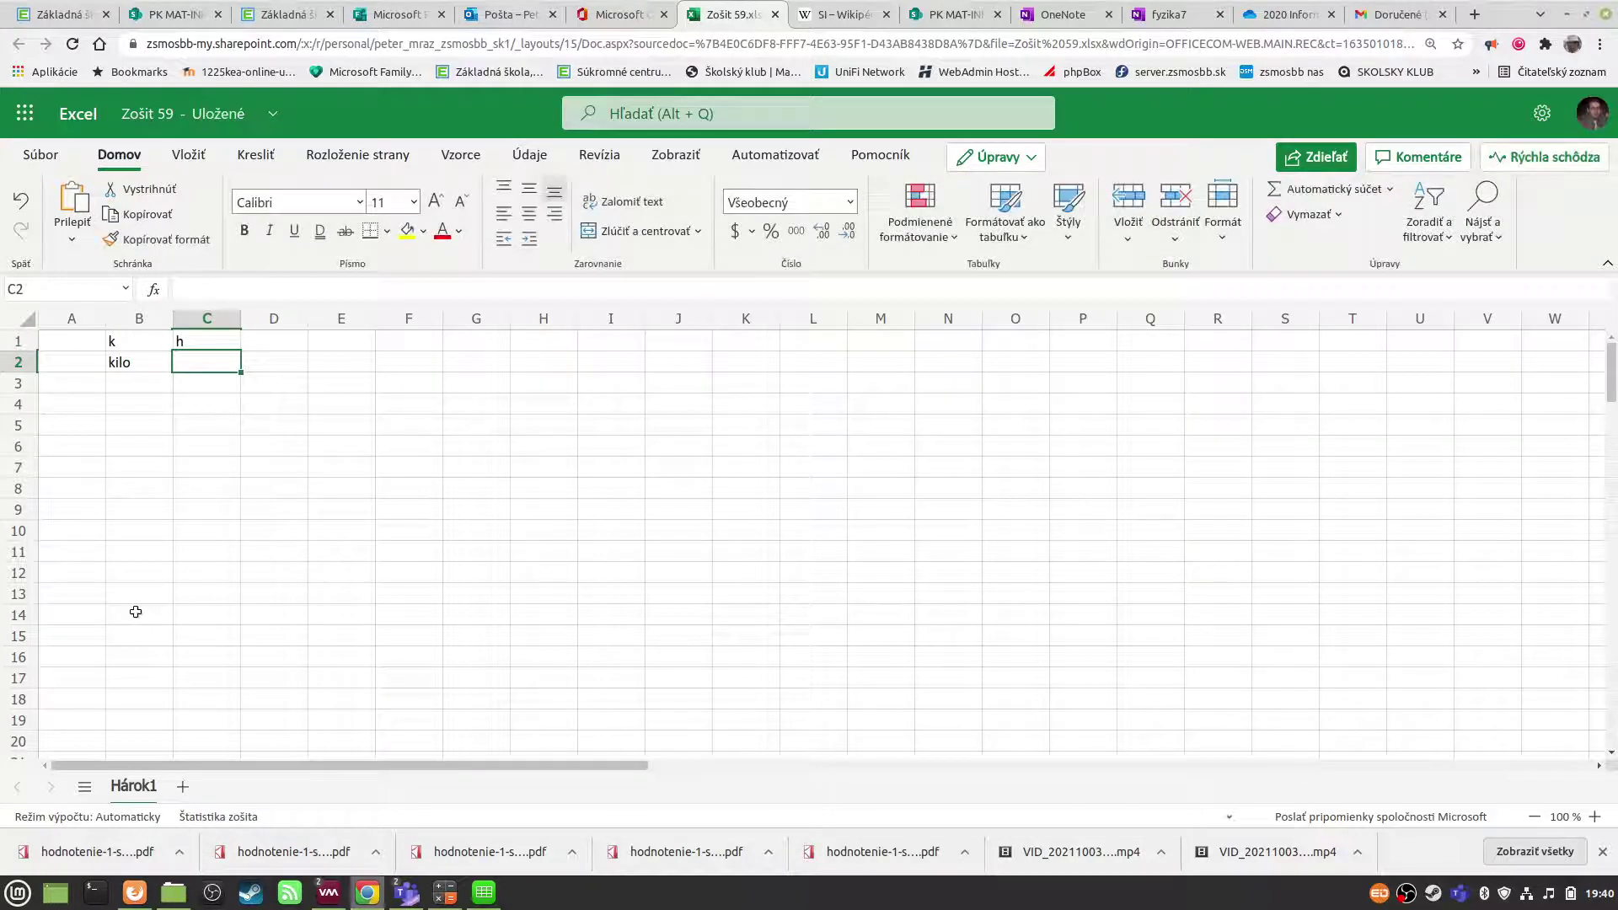
pyautogui.write('hekto')
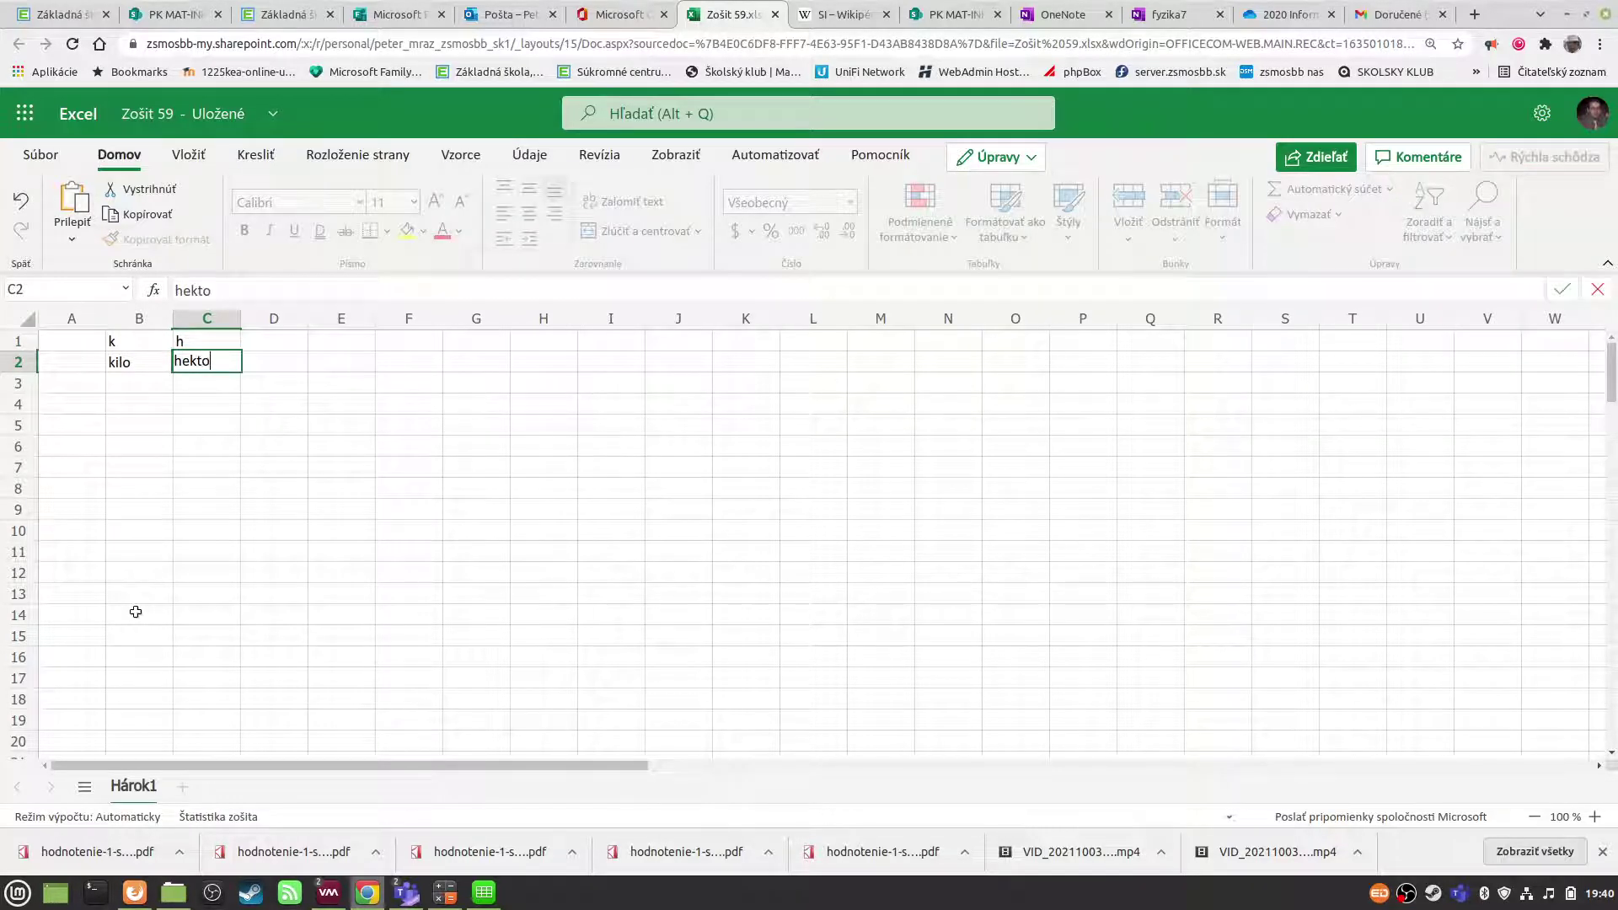
pyautogui.press('Up')
# - Enter da/deka in column D, 'zakladná jednotka' in E1, and widen column E to fit
pyautogui.press('Right')
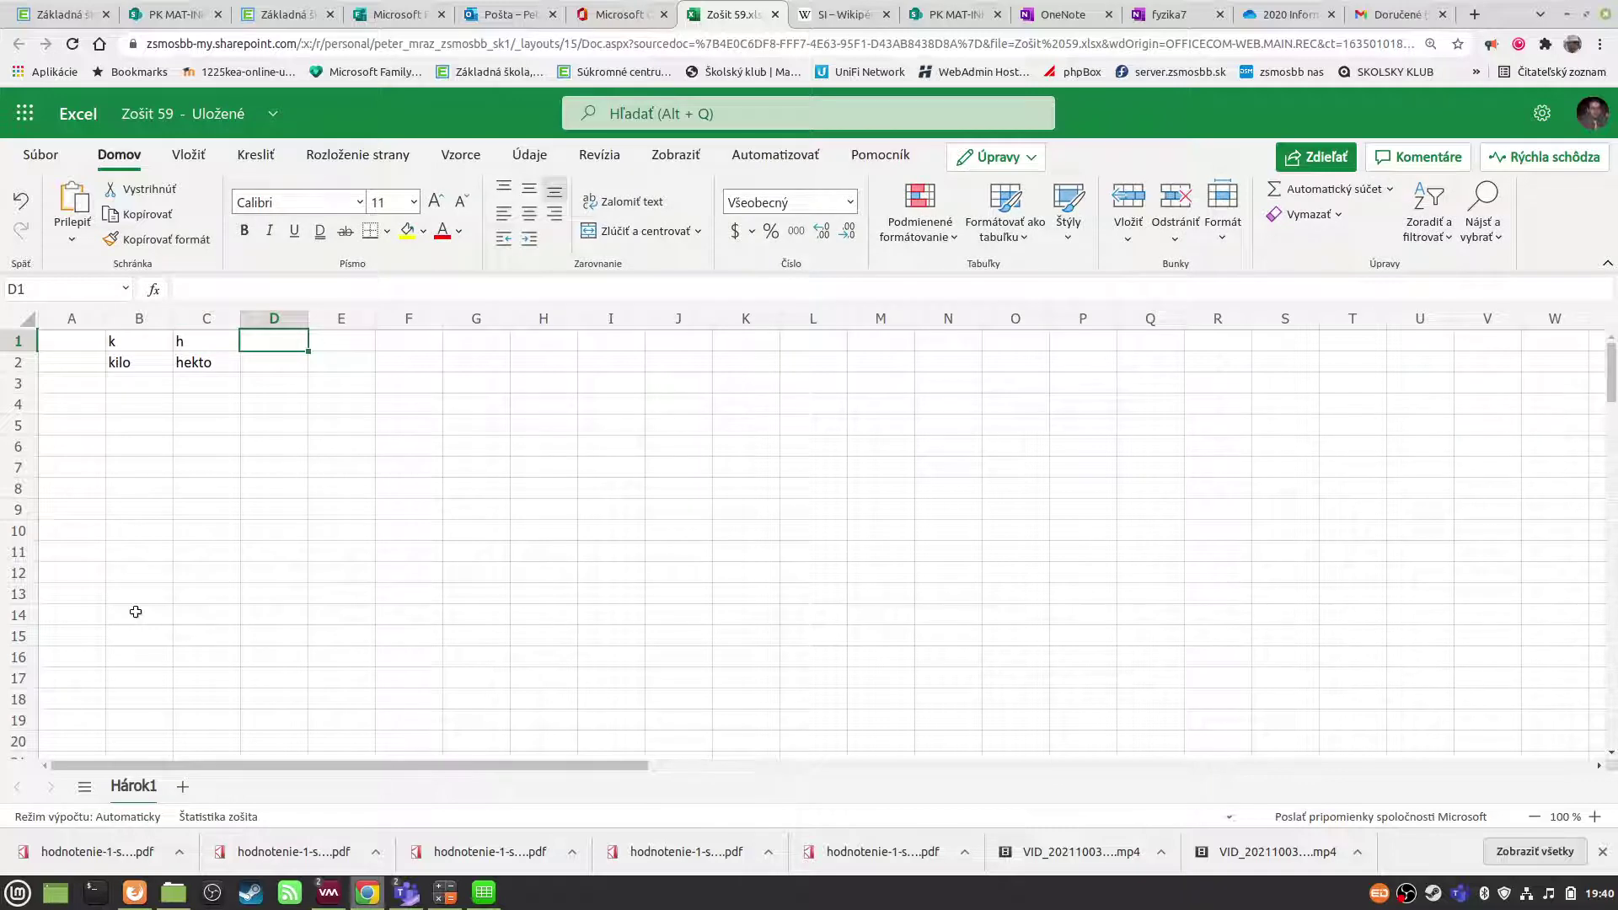
pyautogui.write('d')
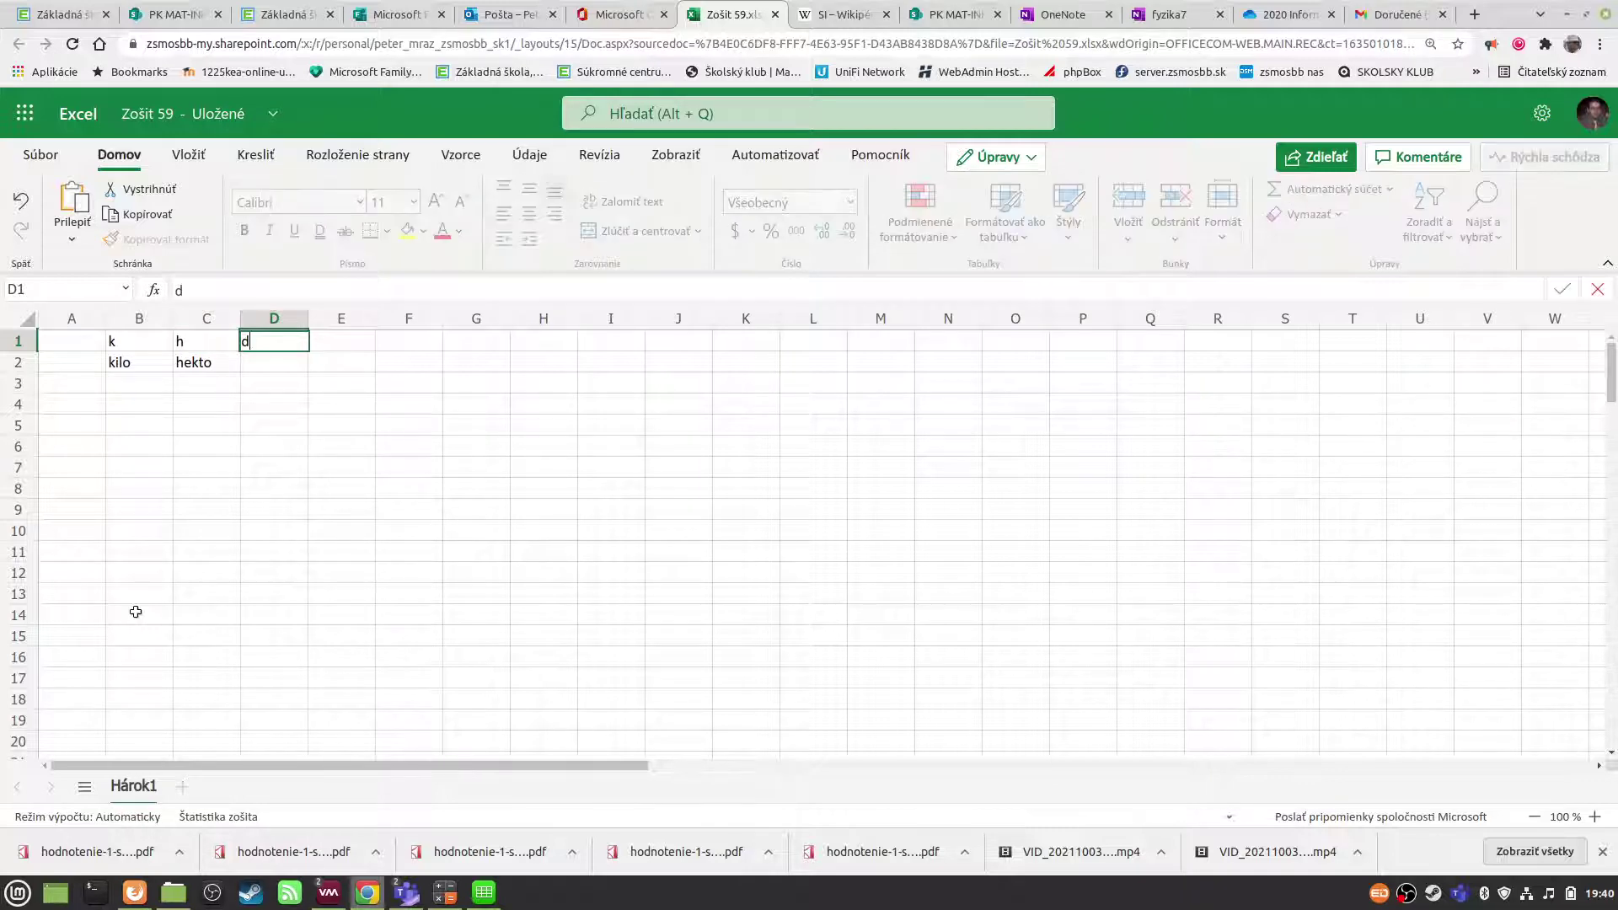
pyautogui.write('a')
pyautogui.press('Return')
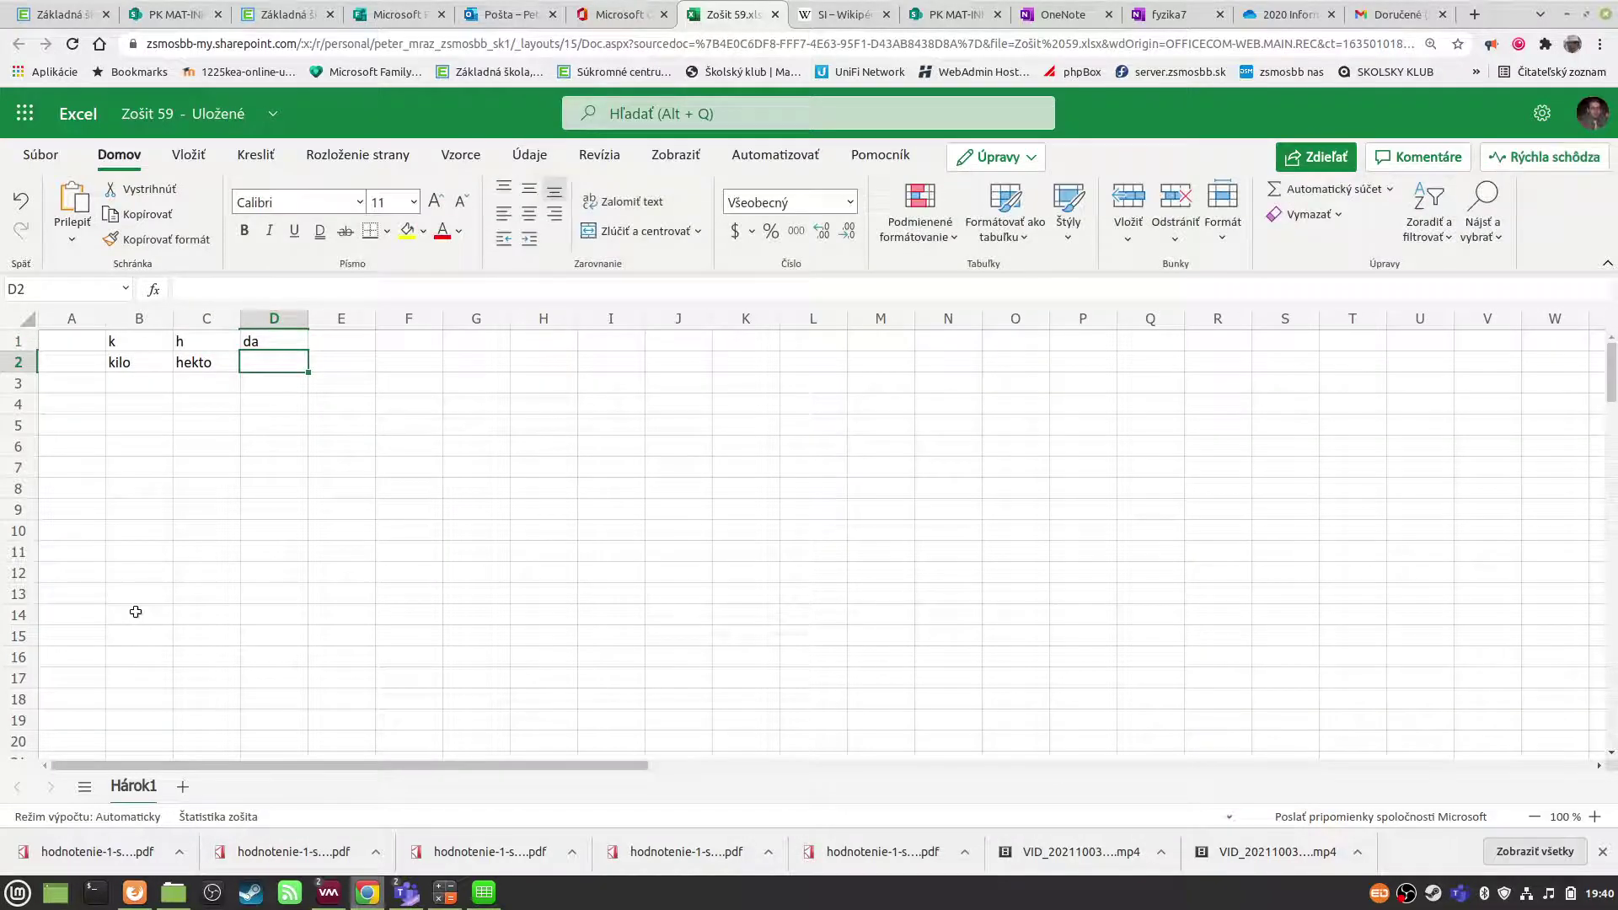
pyautogui.write('deka')
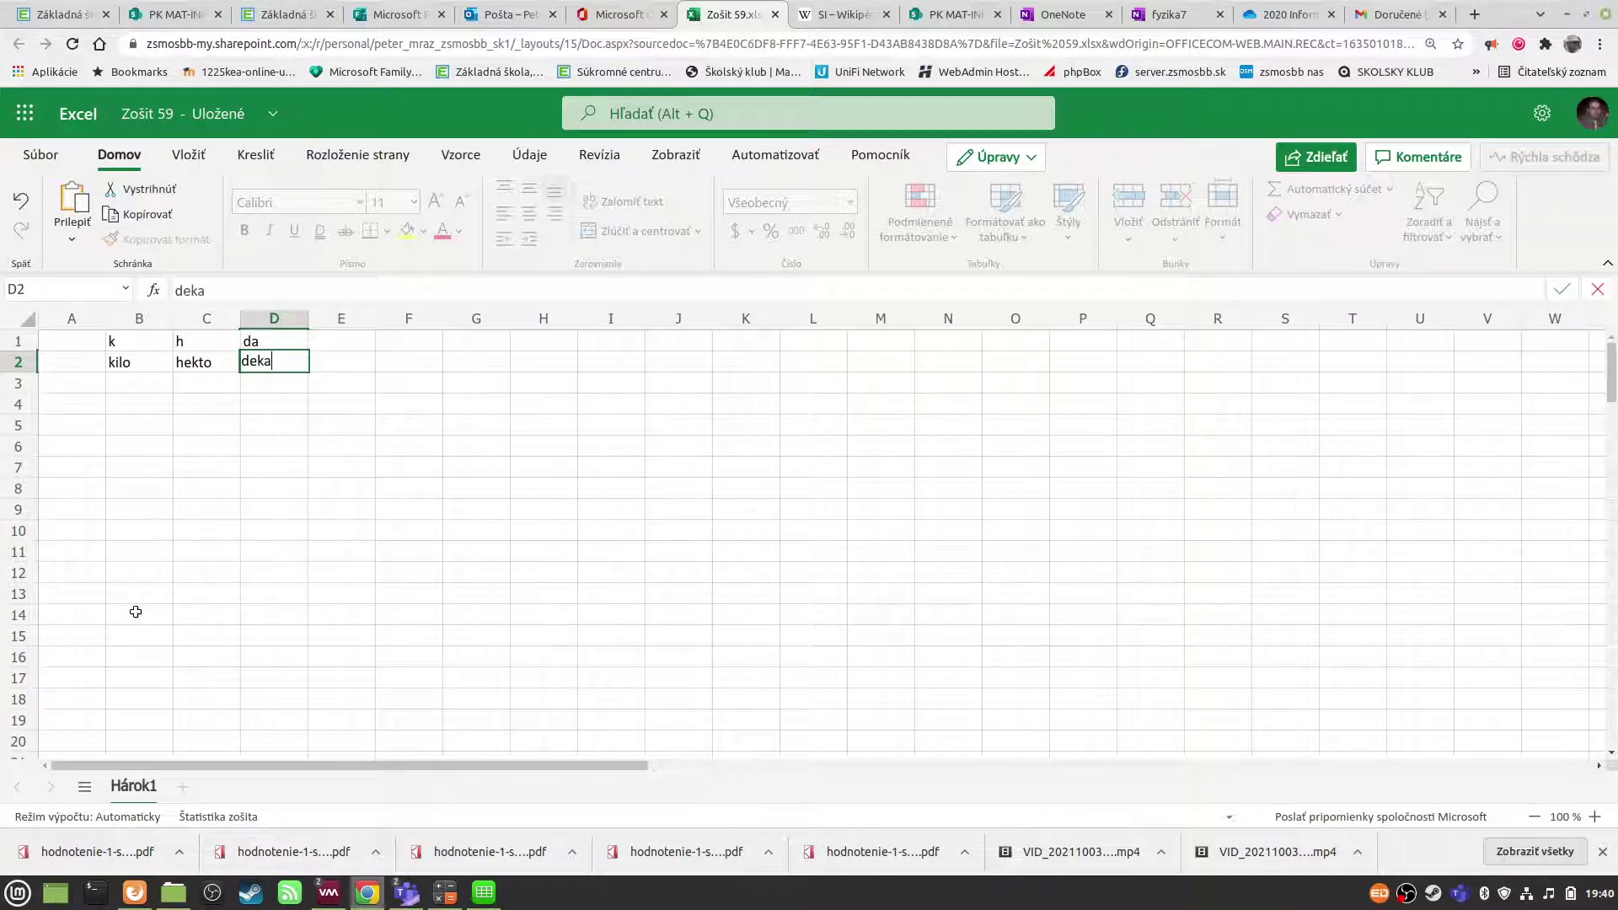
pyautogui.press('Up')
pyautogui.press('Right')
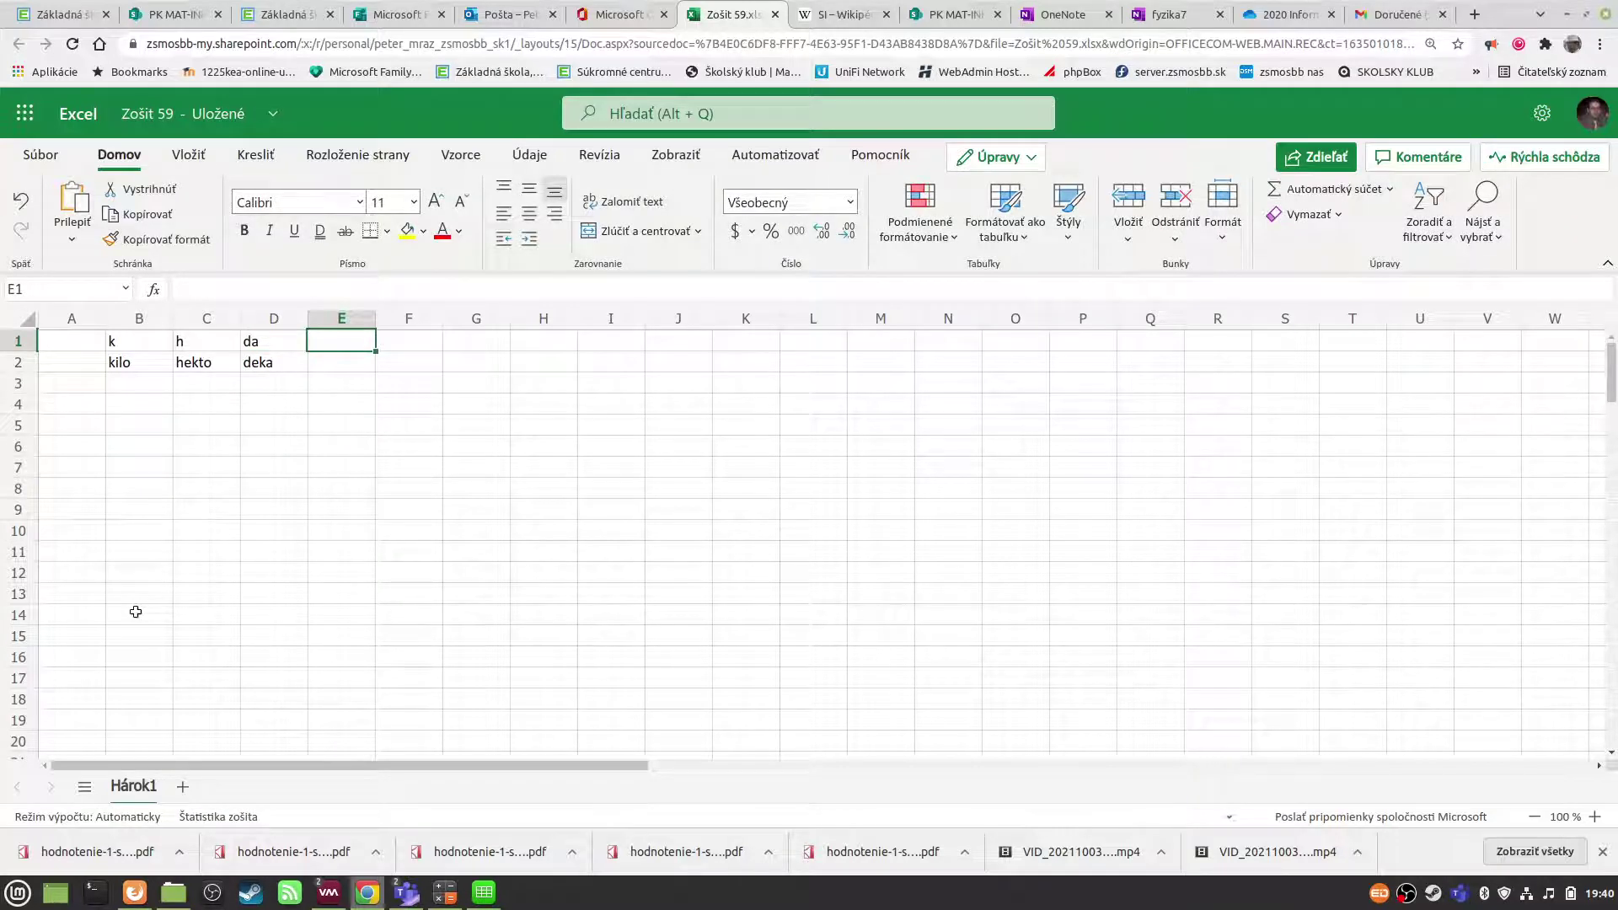
pyautogui.write('za')
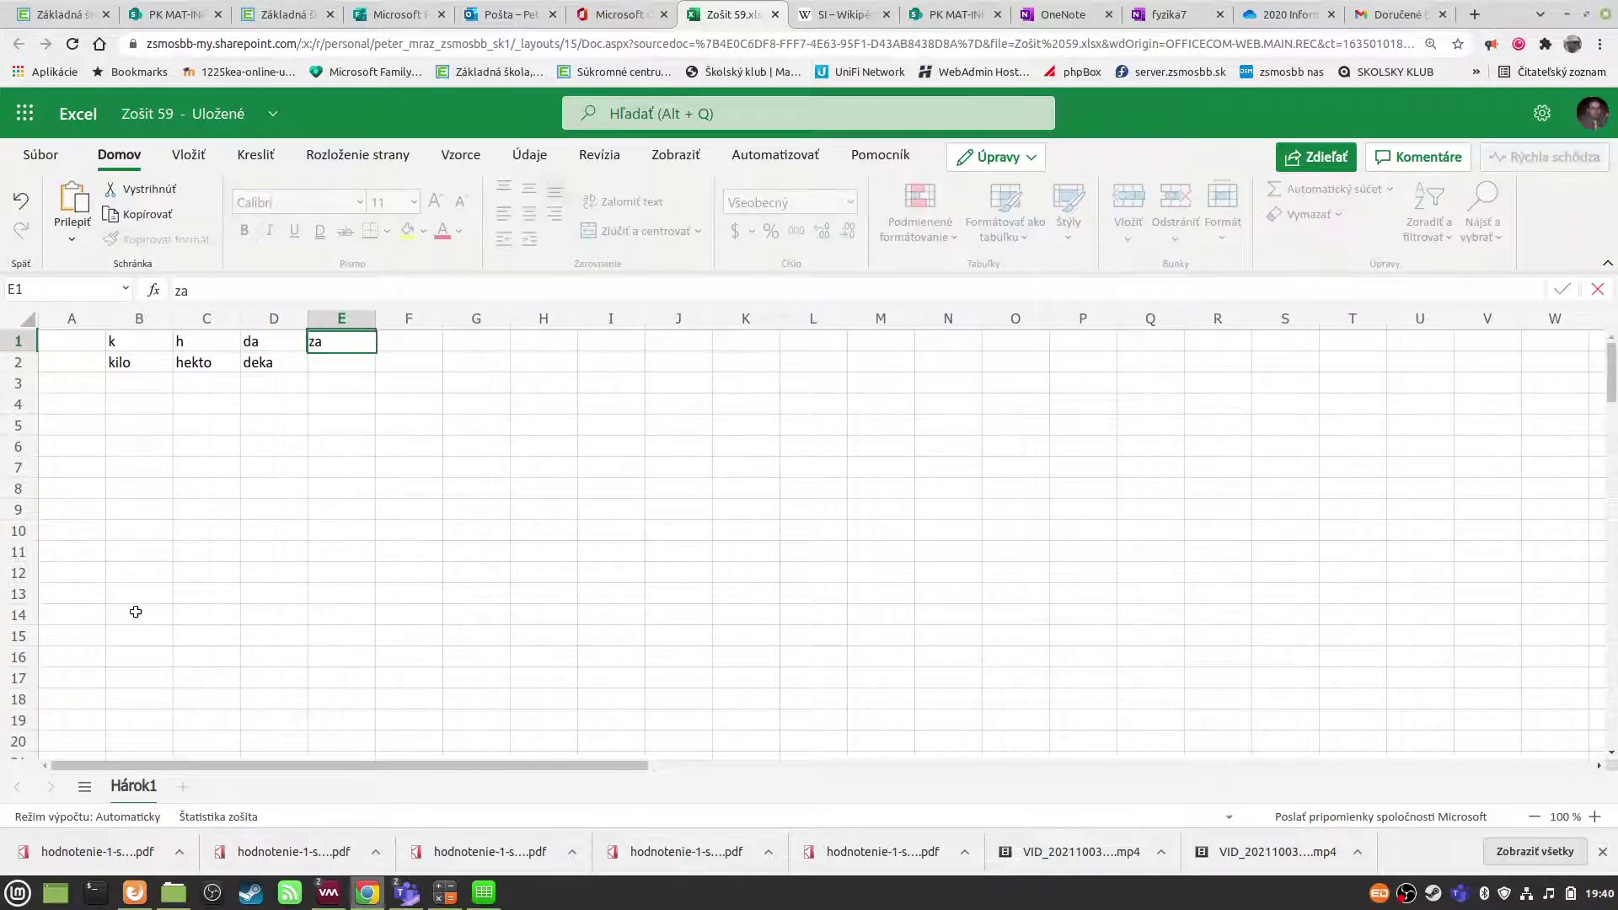
pyautogui.write('kladn')
pyautogui.write('á jedno')
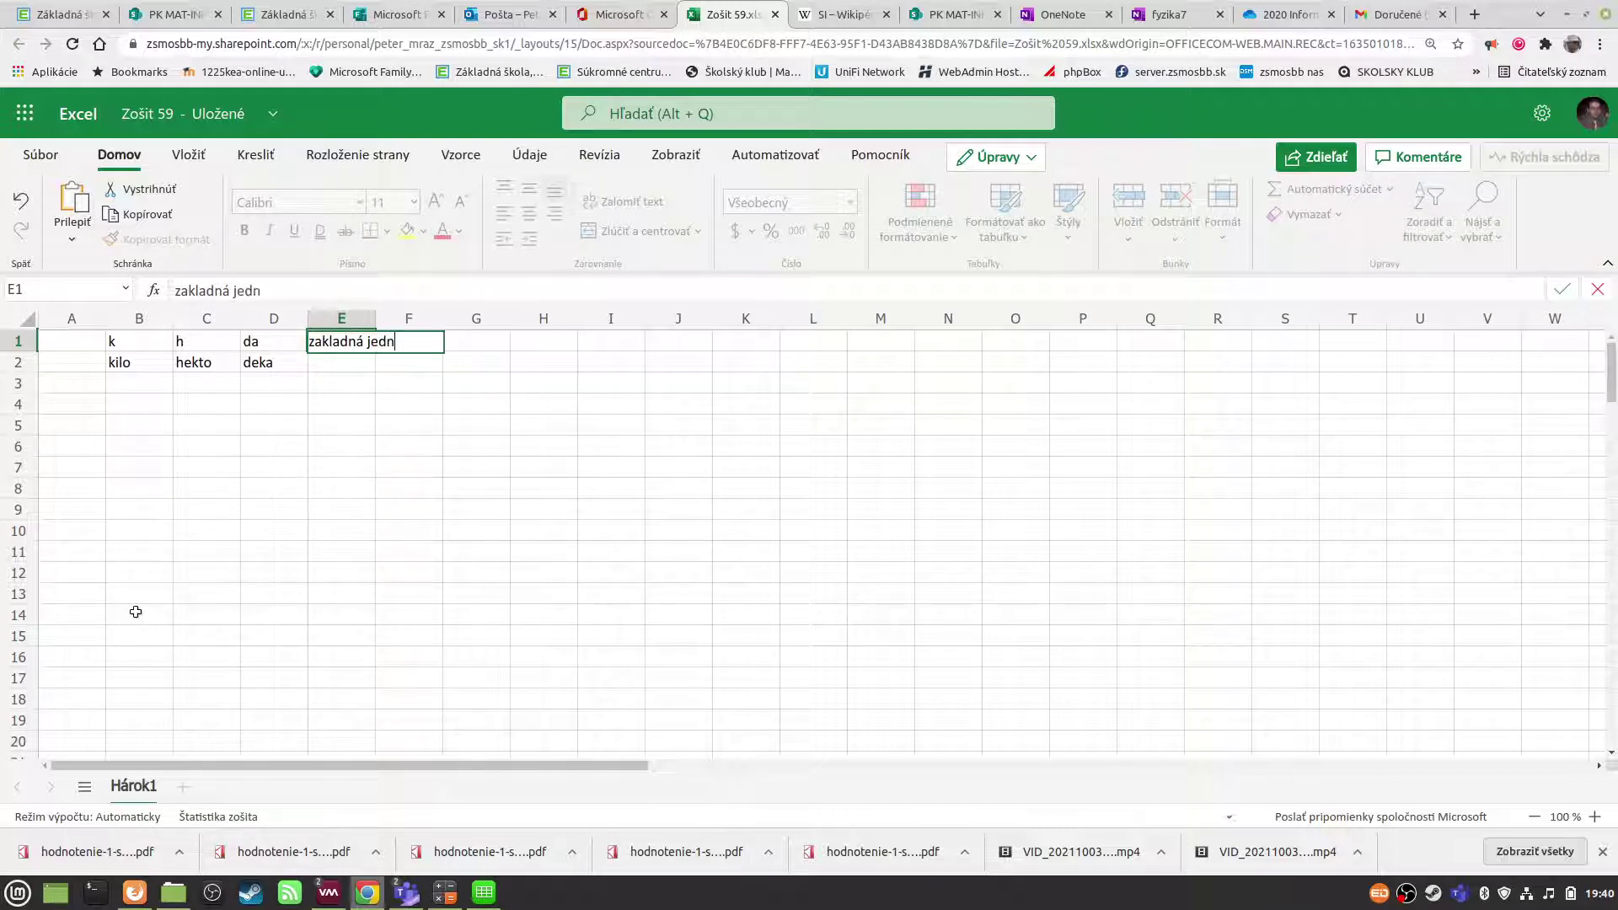
pyautogui.write('tka')
pyautogui.press('Return')
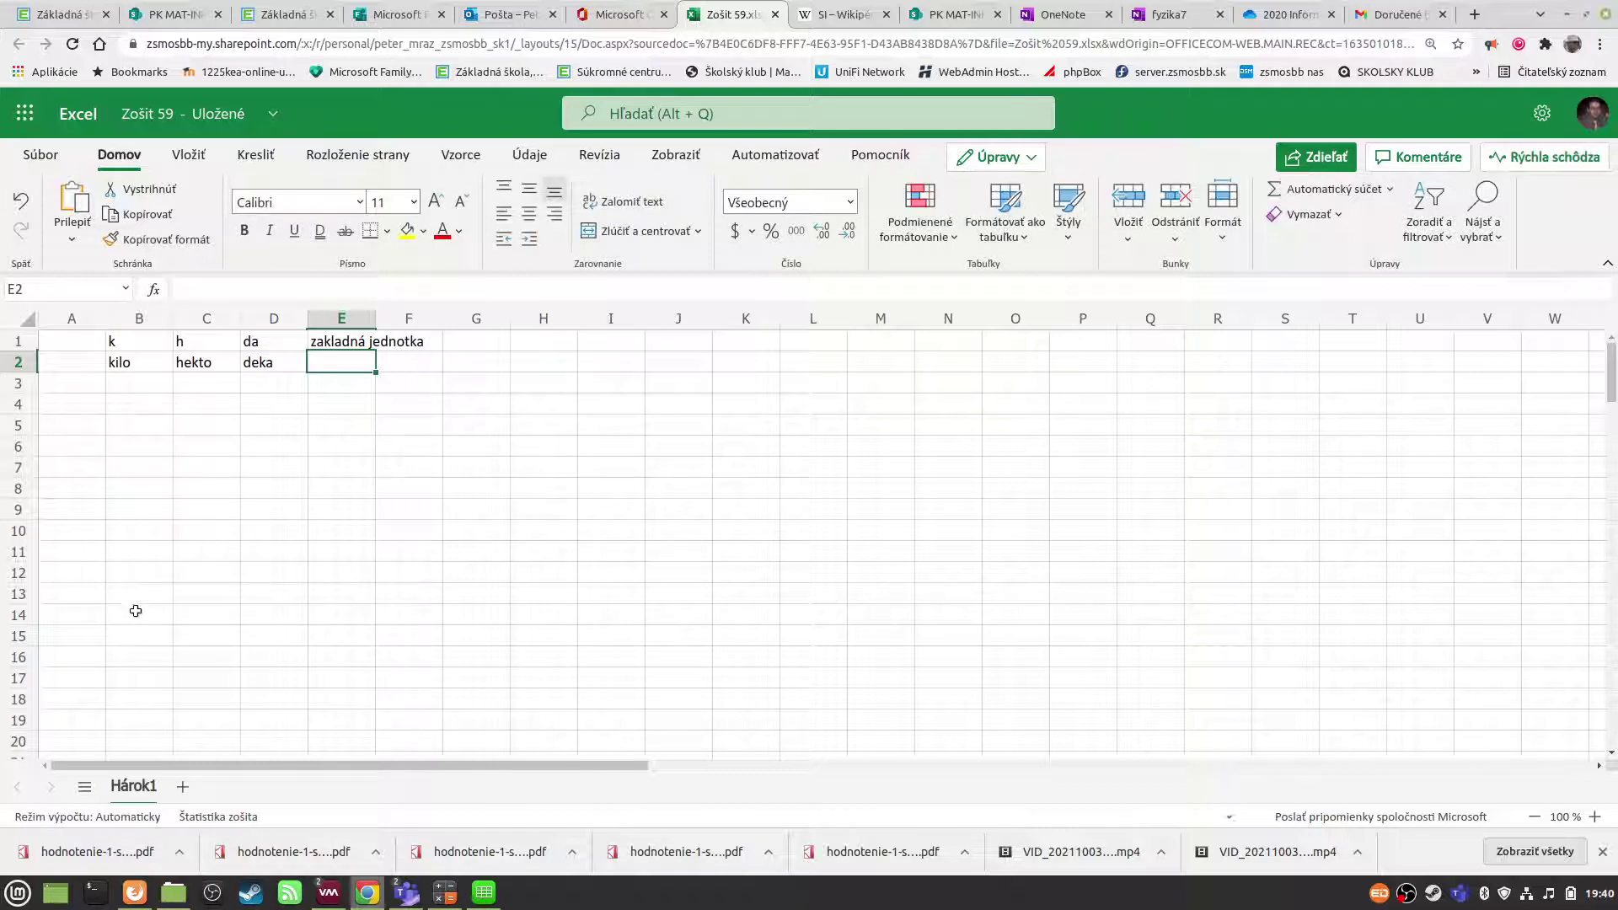
pyautogui.moveTo(375, 318); pyautogui.dragTo(432, 317)
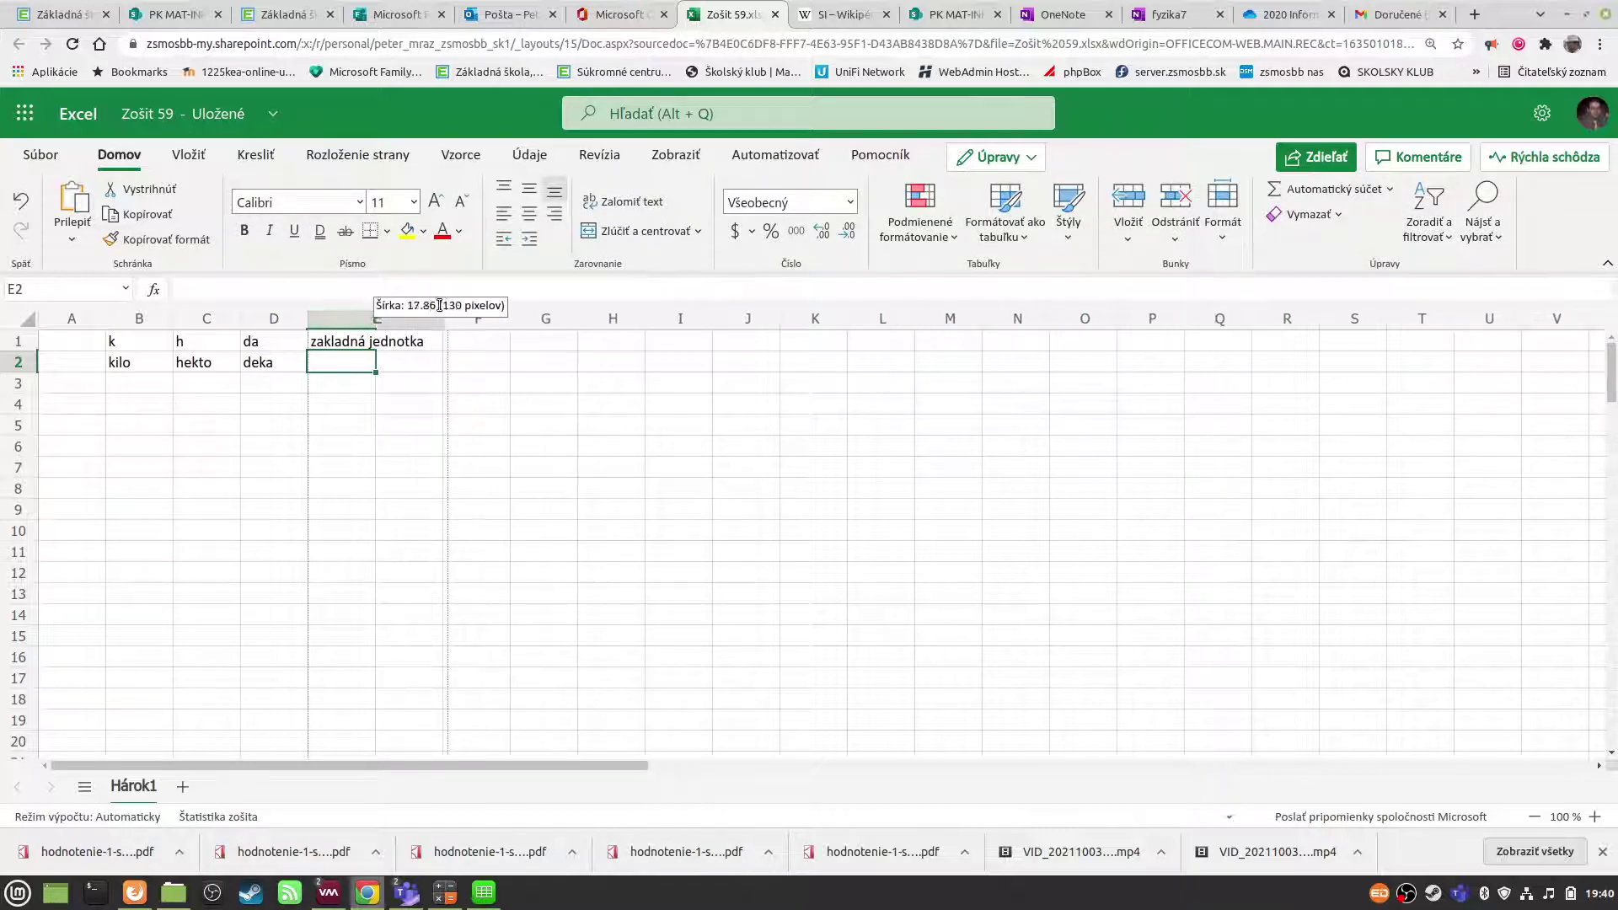
pyautogui.click(455, 362)
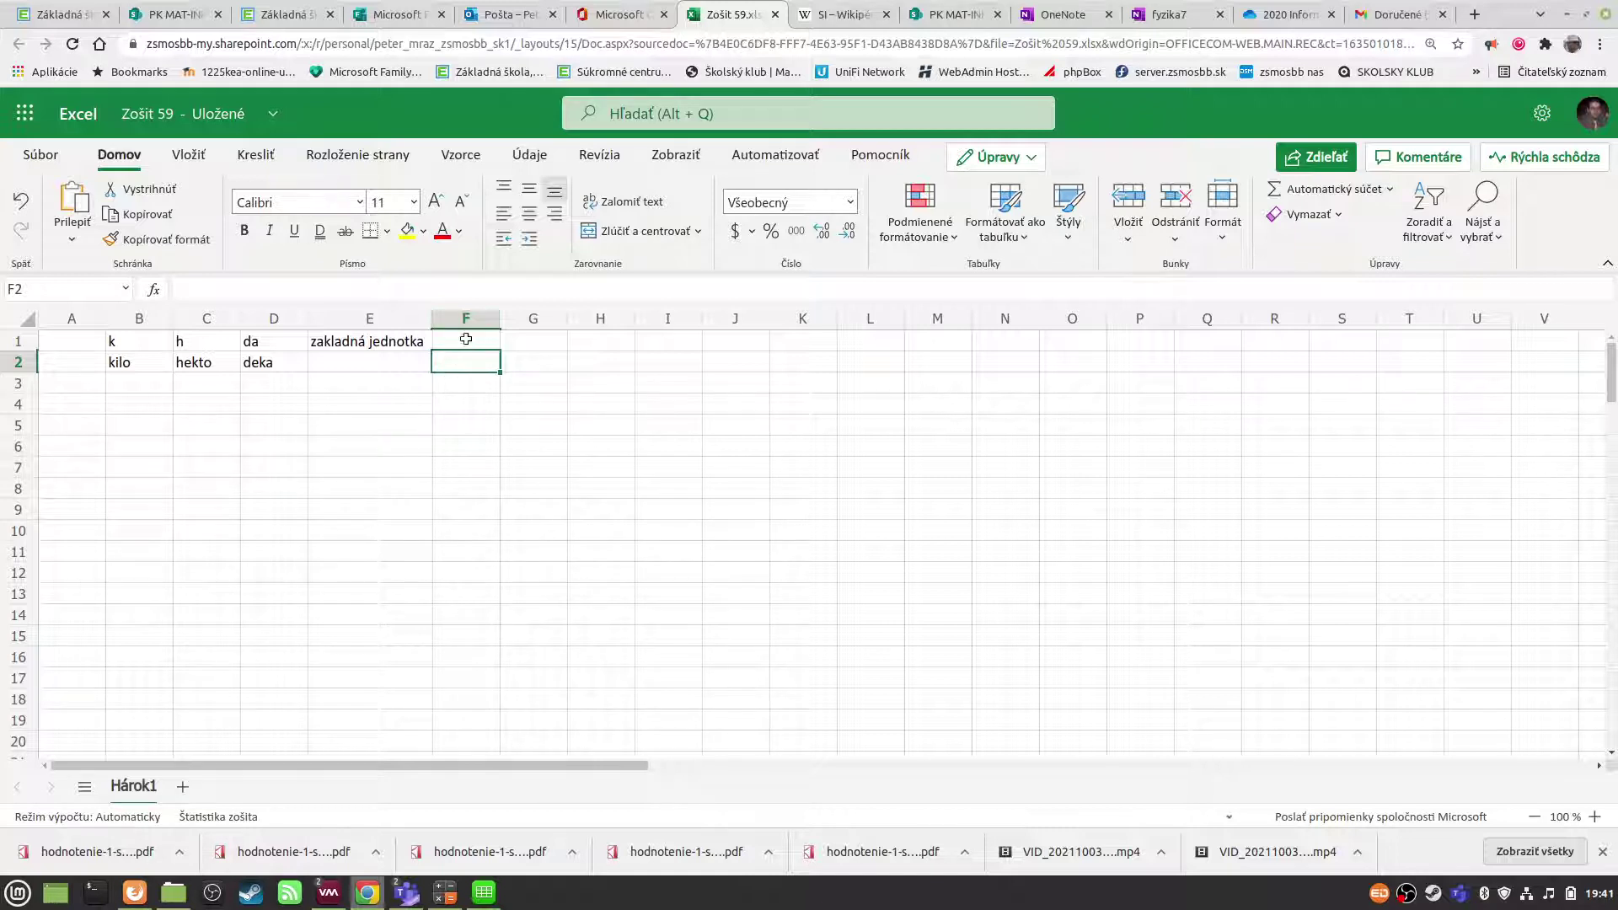
pyautogui.click(468, 341)
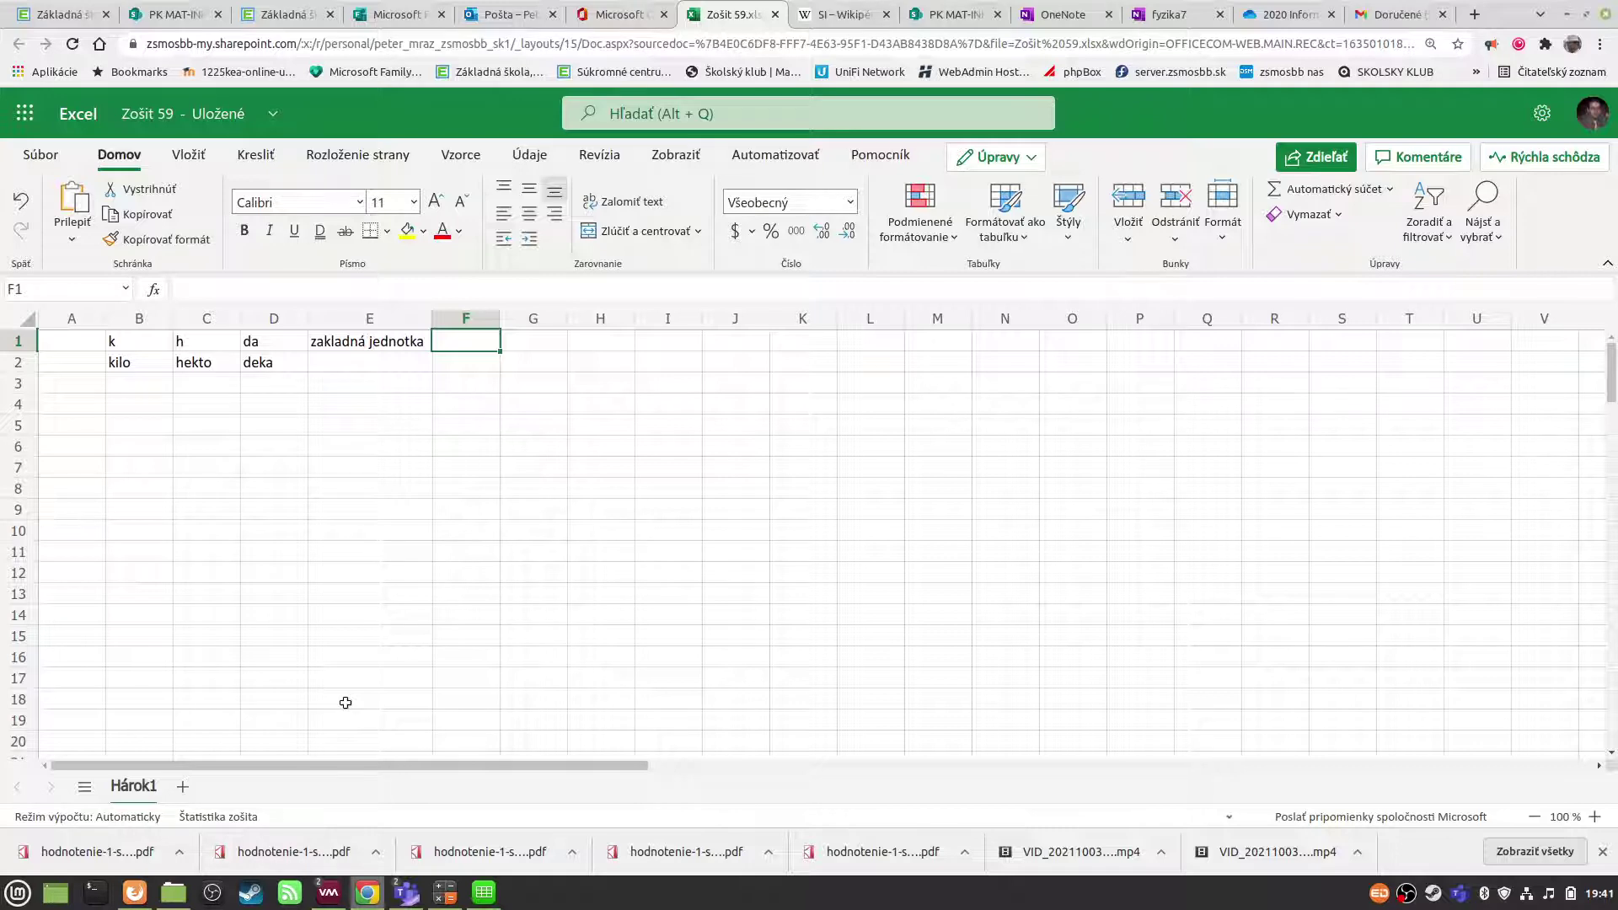
# - Enter d in F1 and deci in F2
pyautogui.write('d')
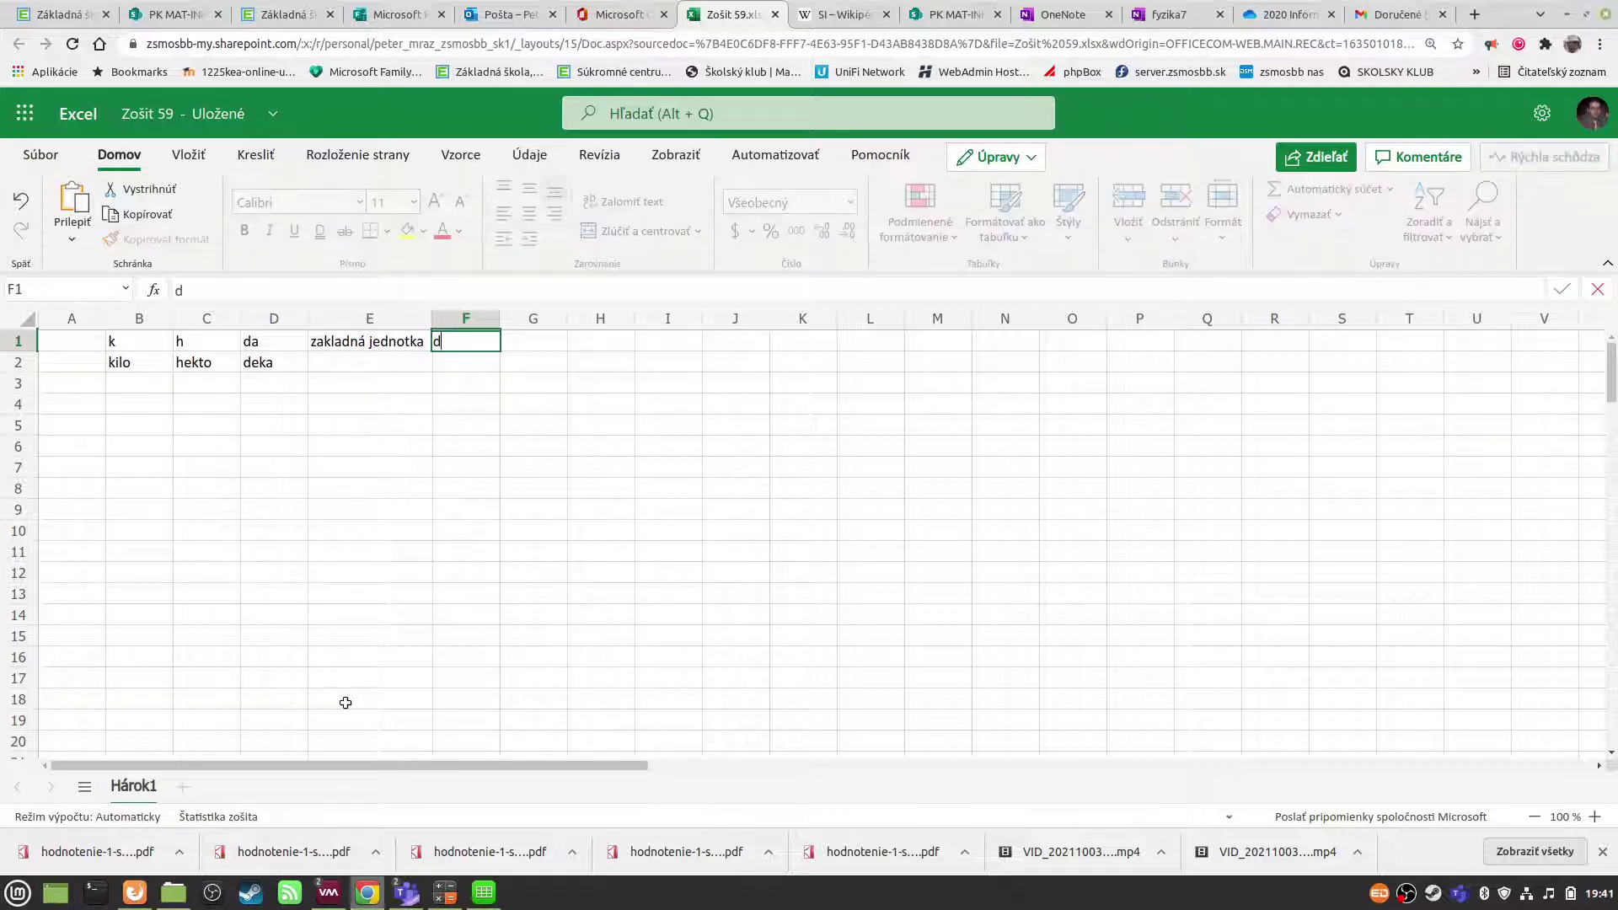
pyautogui.press('Return')
pyautogui.write('deci')
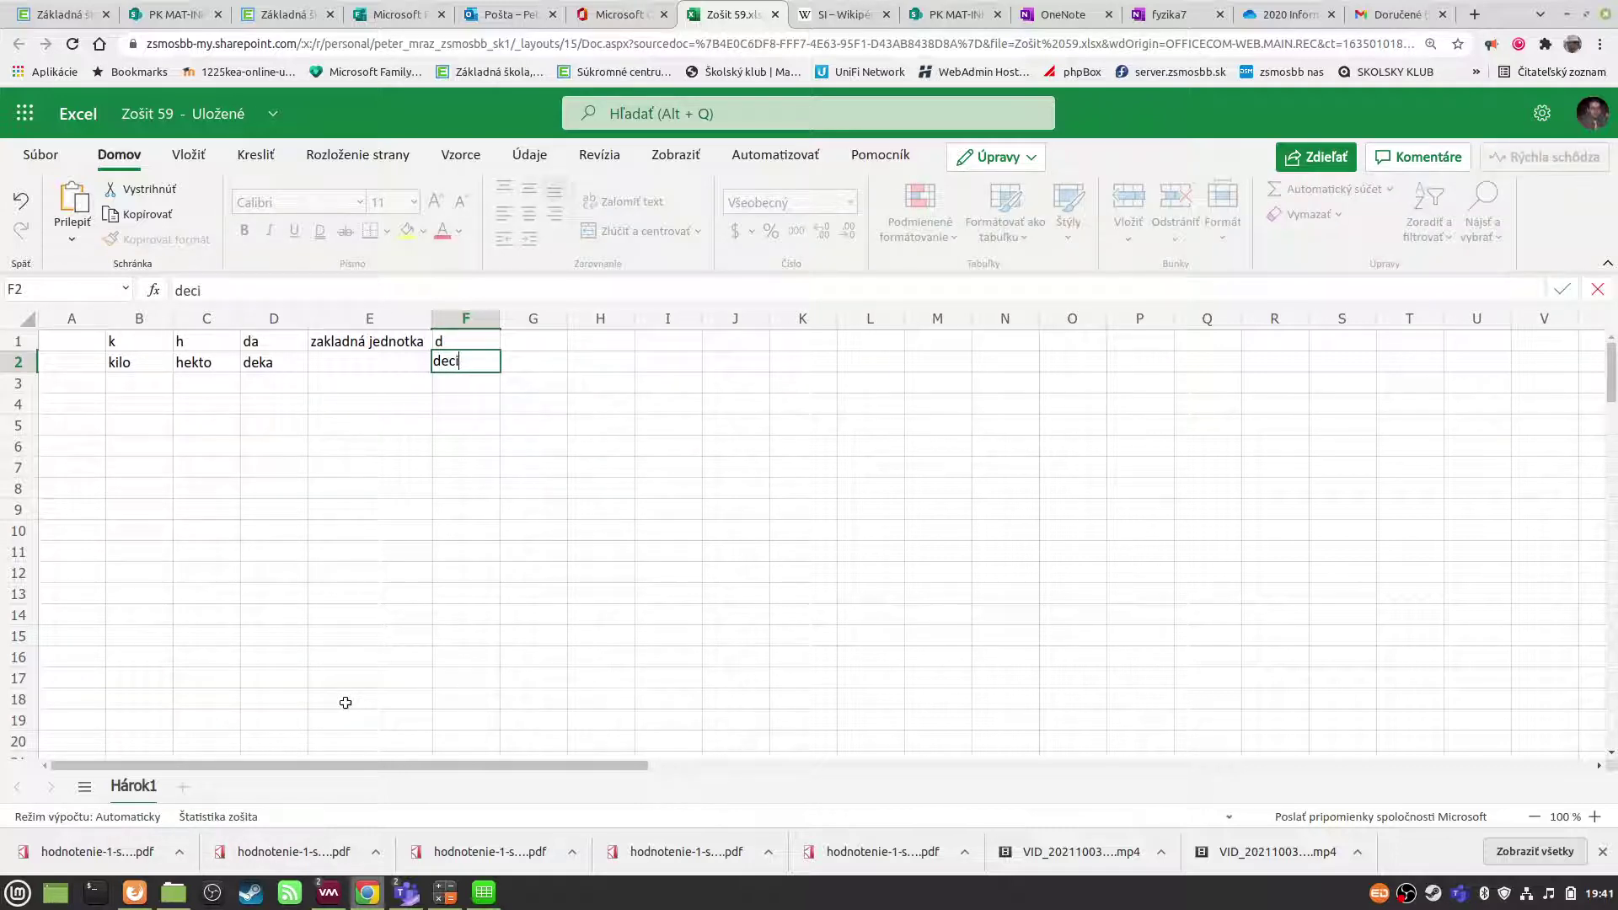
pyautogui.press('Up')
pyautogui.press('Right')
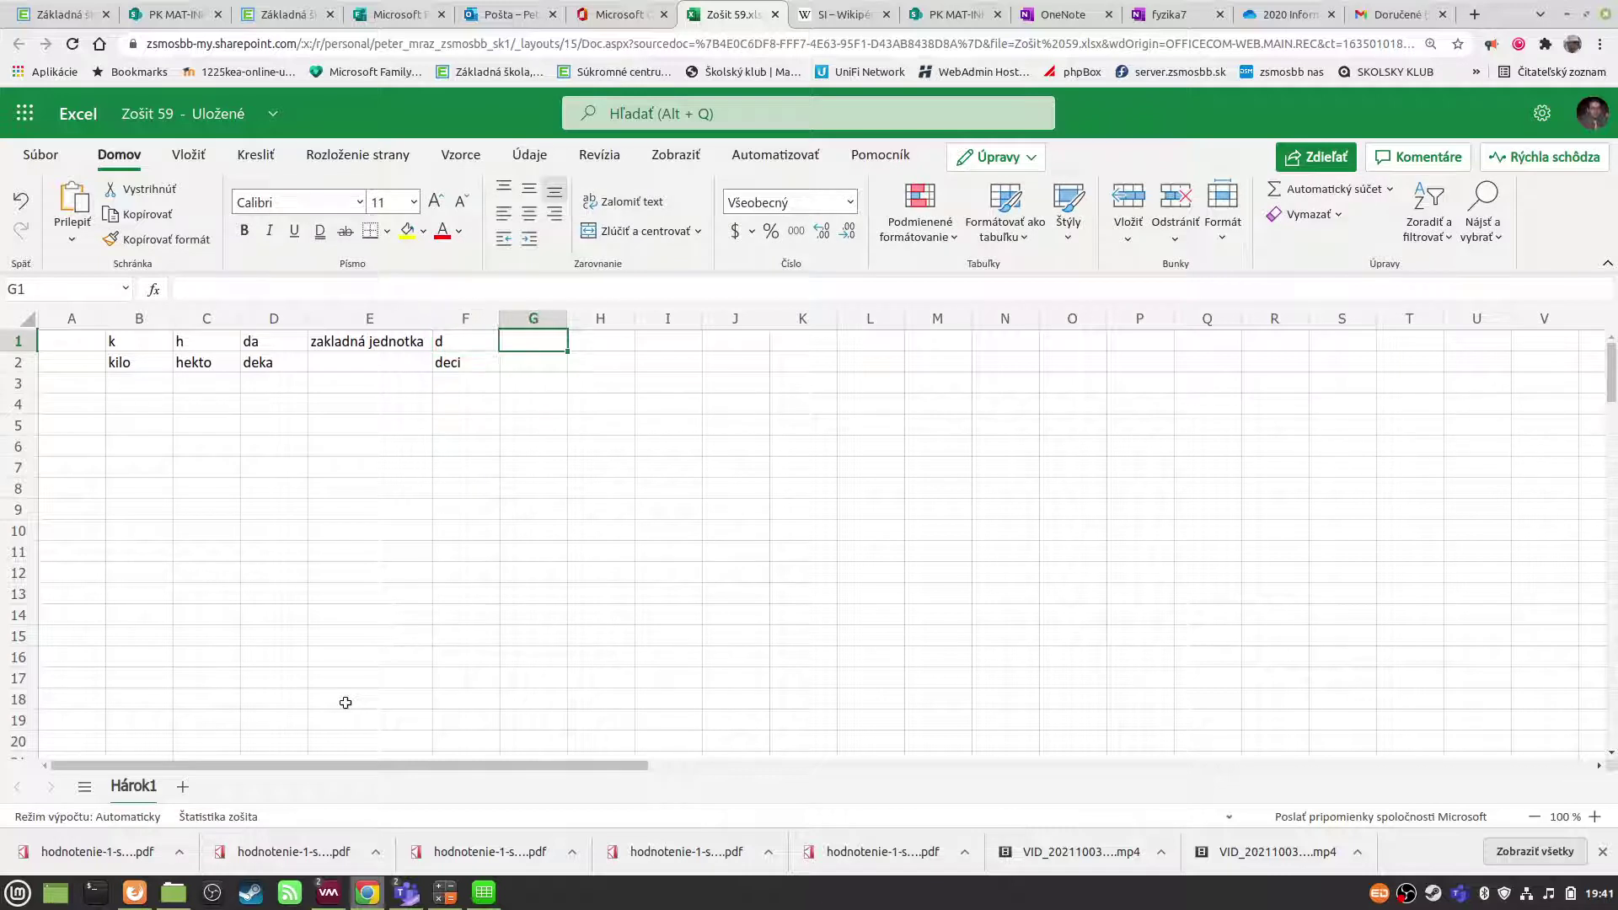
# - Put centi in G2 and the abbreviation c in G1
pyautogui.write('centi')
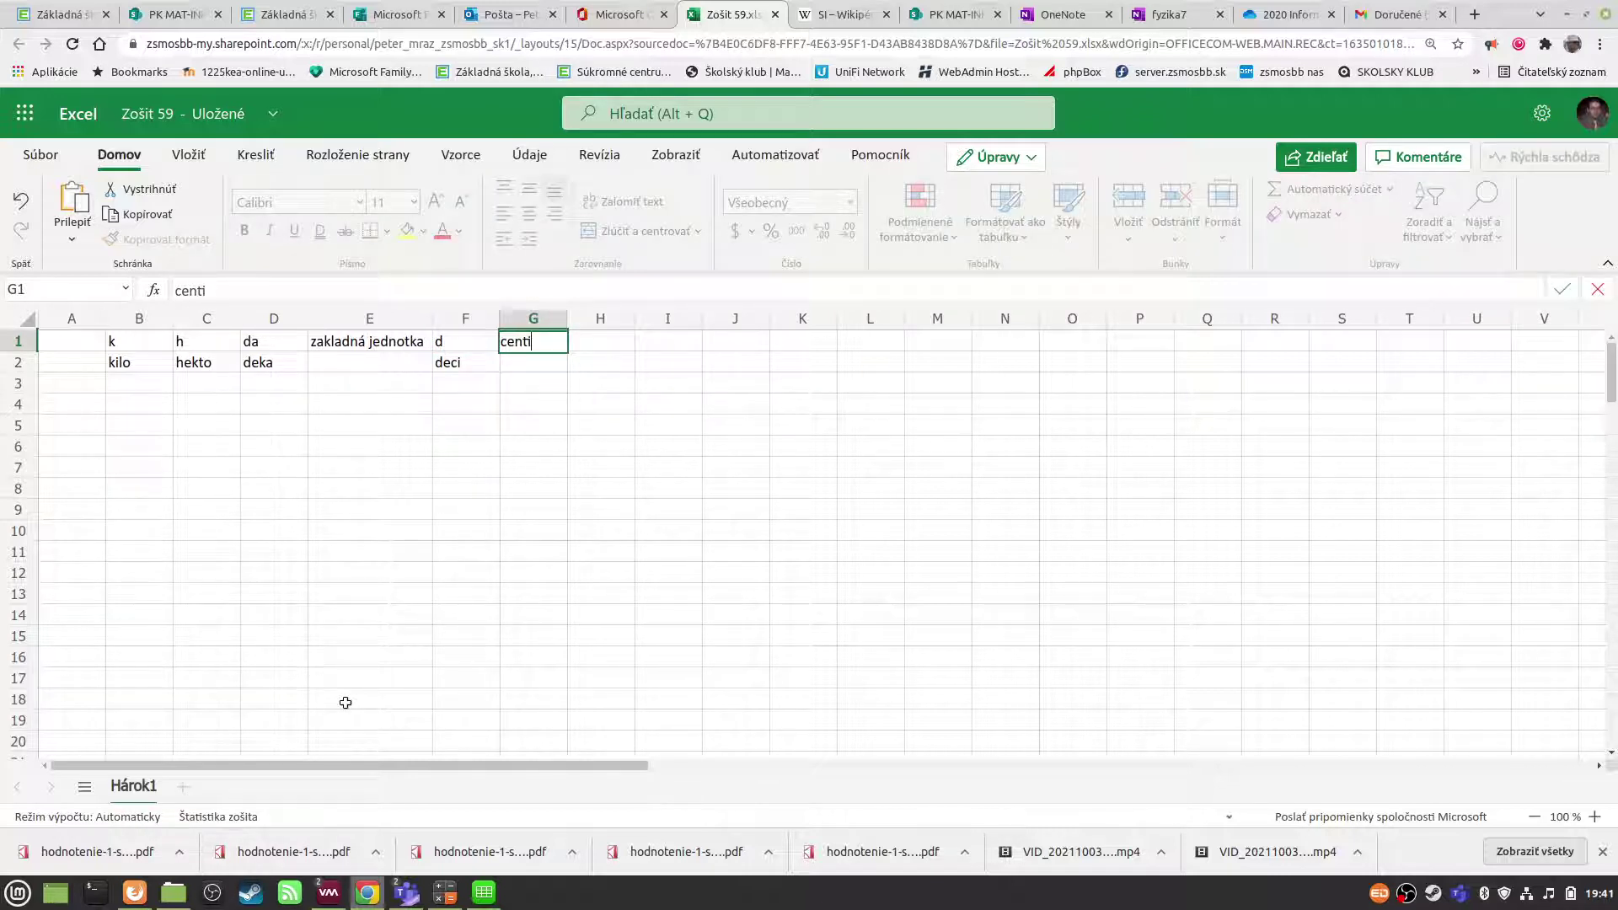
pyautogui.press('Return')
pyautogui.press('Up')
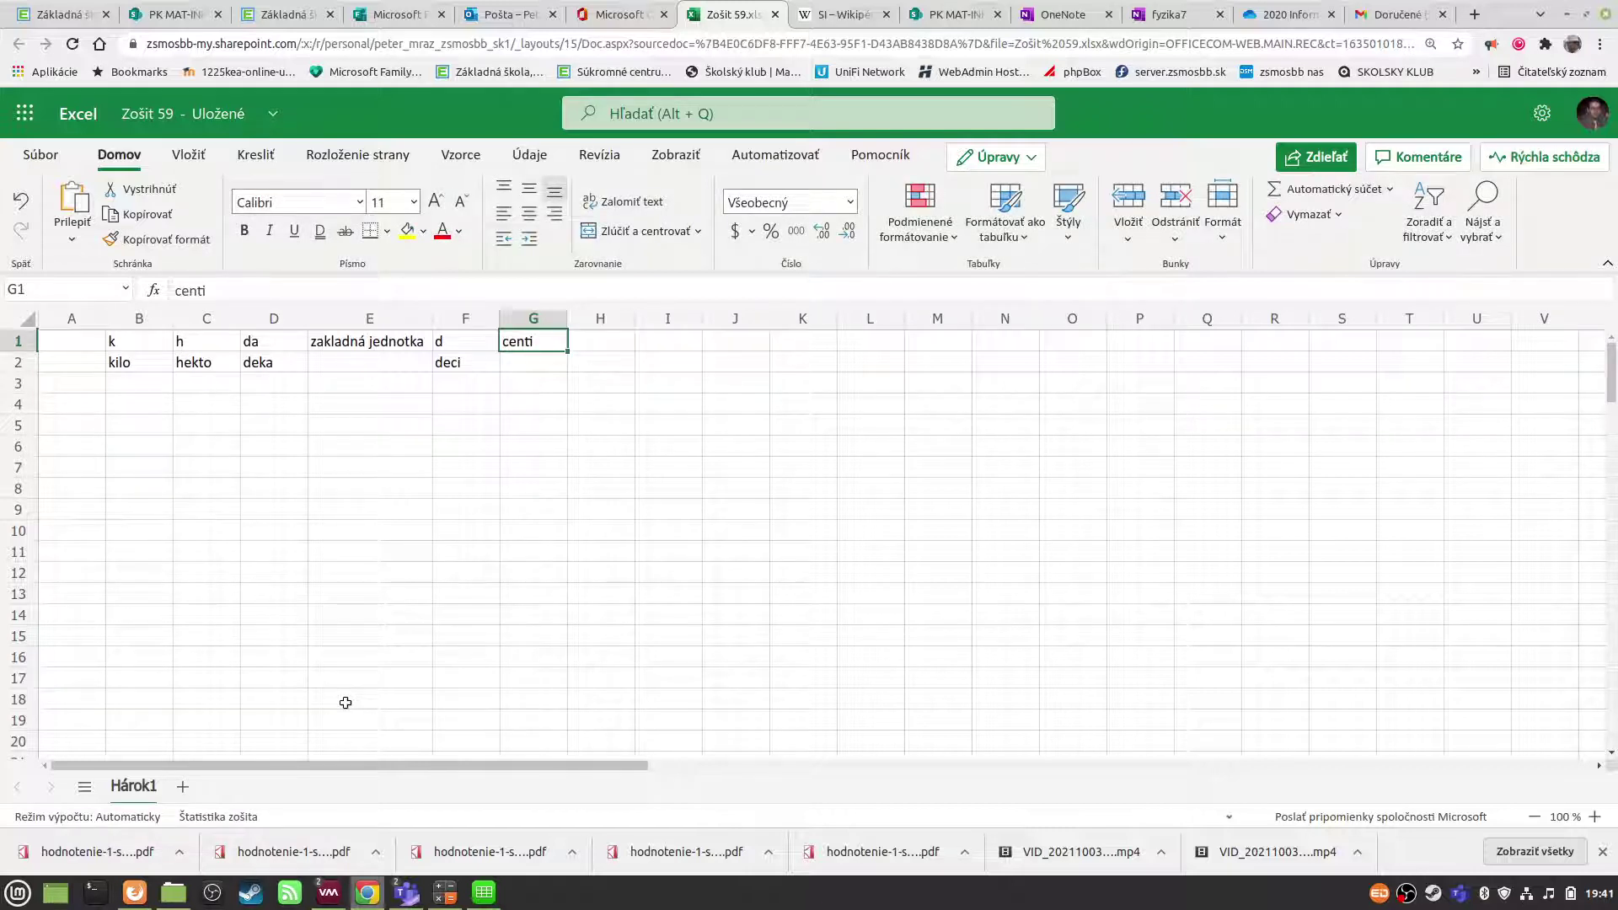
pyautogui.hotkey('ctrl', 'x')
pyautogui.press('Down')
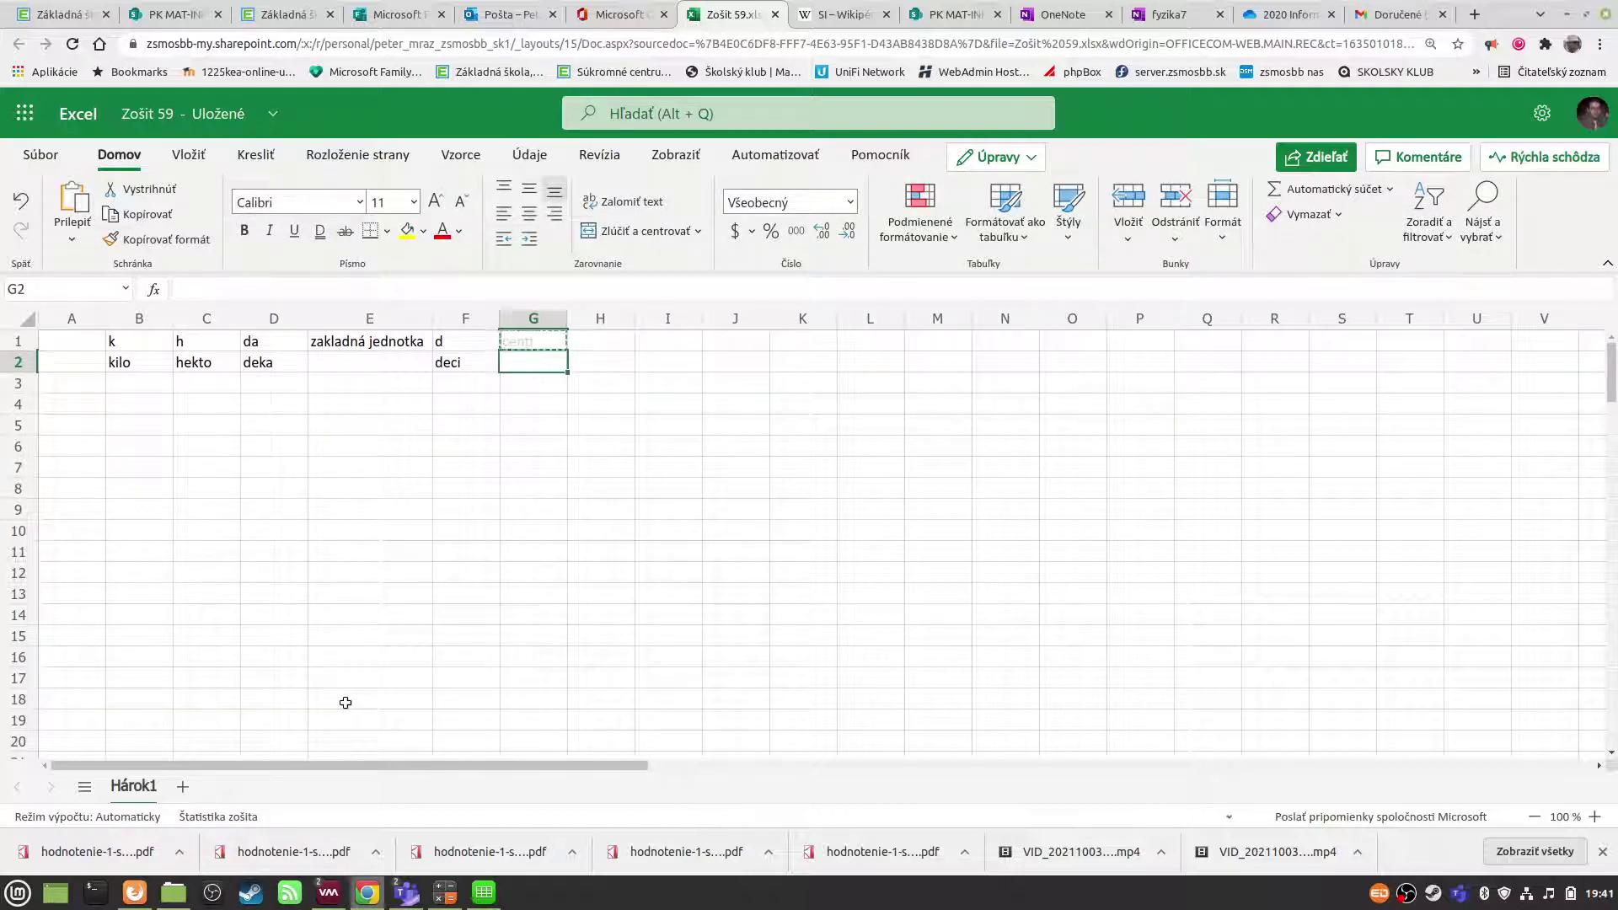
pyautogui.hotkey('ctrl', 'v')
pyautogui.press('Up')
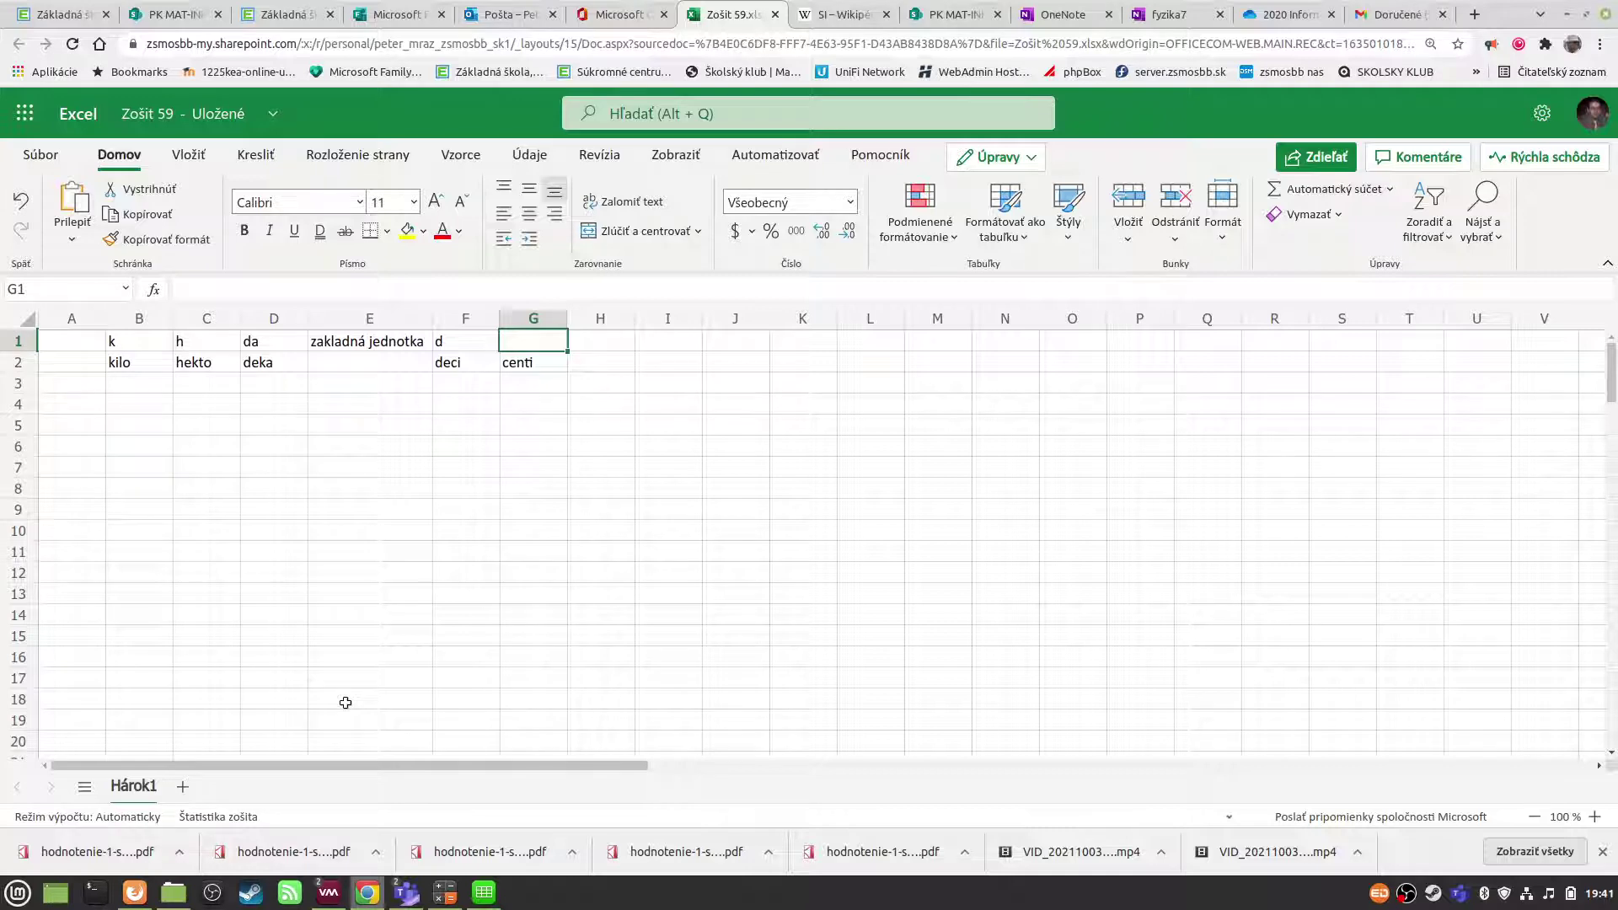
pyautogui.hotkey('ctrl', 'v')
pyautogui.doubleClick(537, 344)
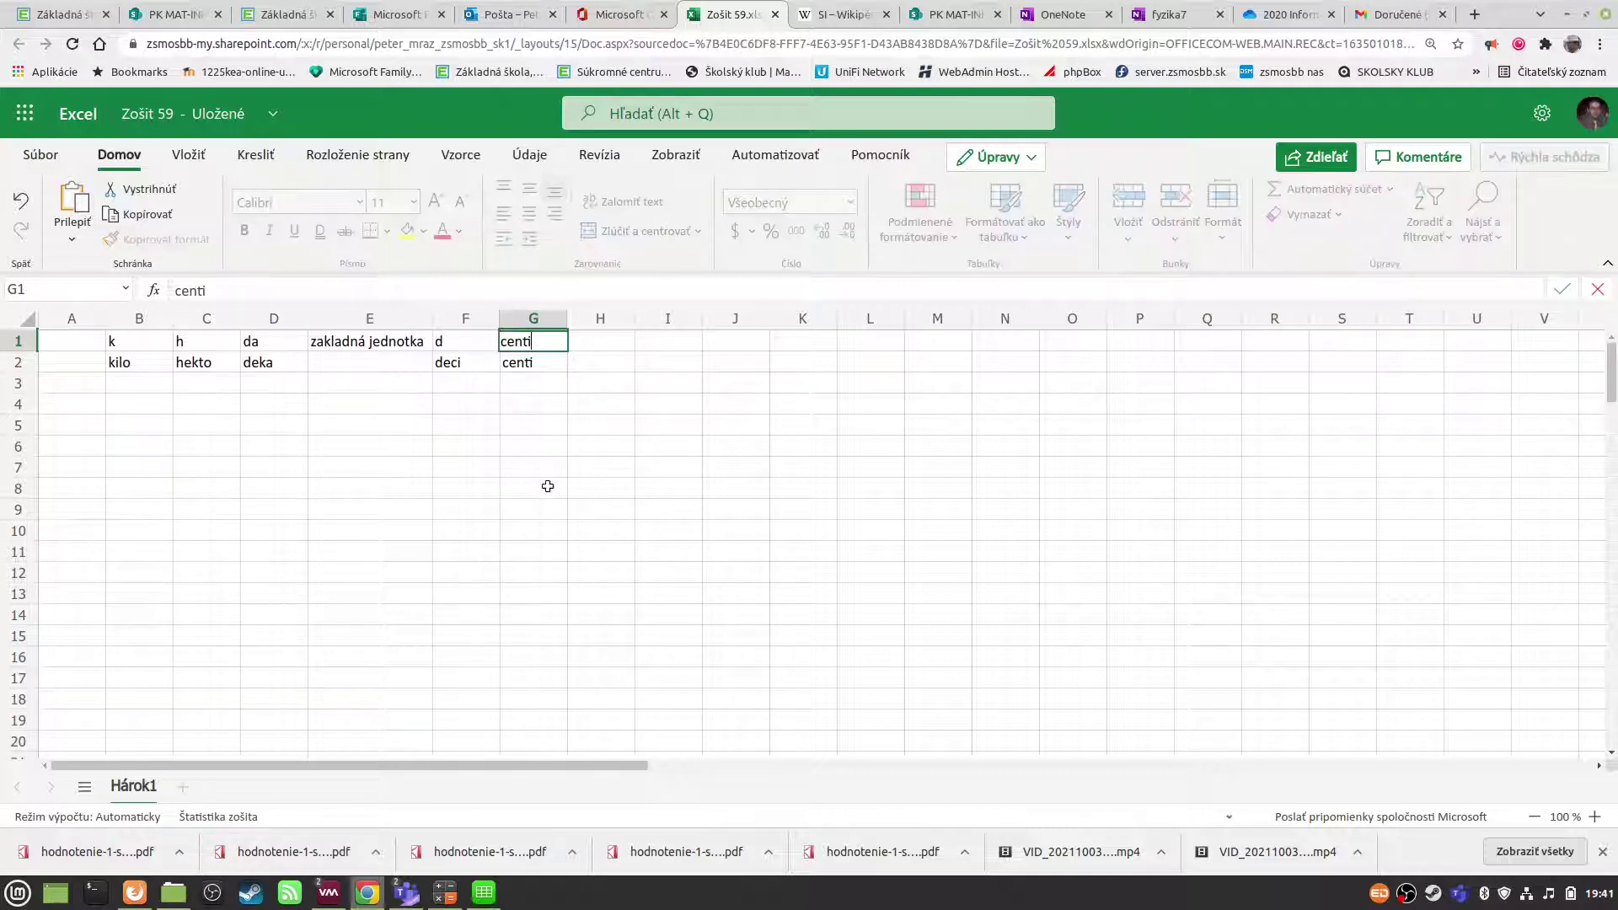
pyautogui.press('BackSpace')
pyautogui.press('BackSpace')
pyautogui.press('BackSpace')
pyautogui.press('BackSpace')
pyautogui.click(675, 396)
# - Enter m in H1 and mili in H2
pyautogui.click(601, 339)
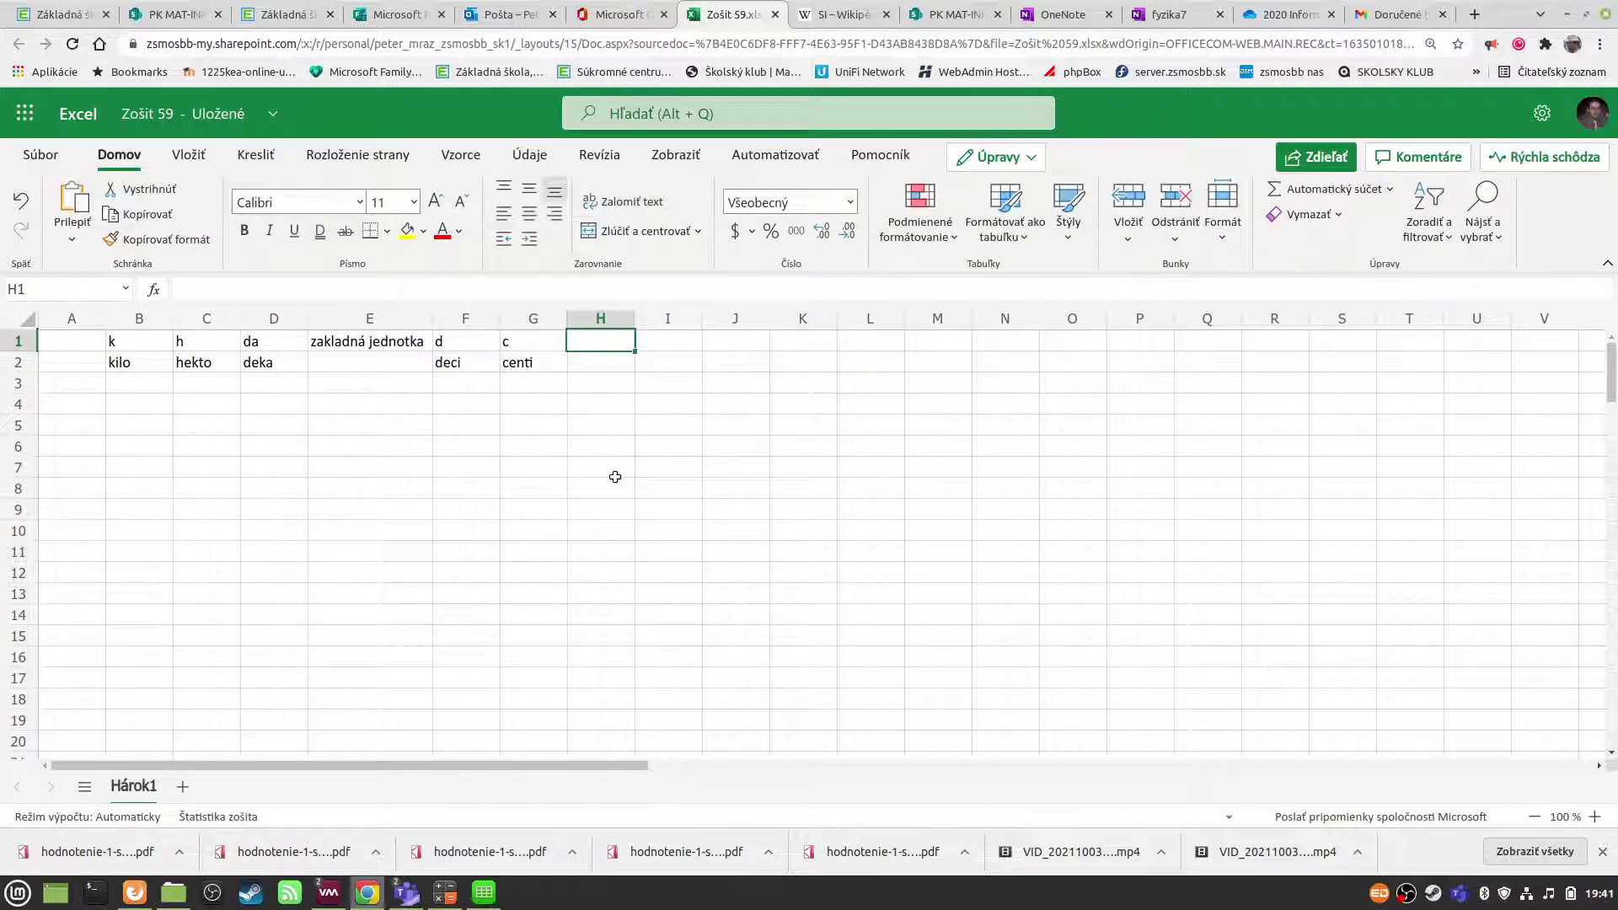
pyautogui.write('m')
pyautogui.press('Return')
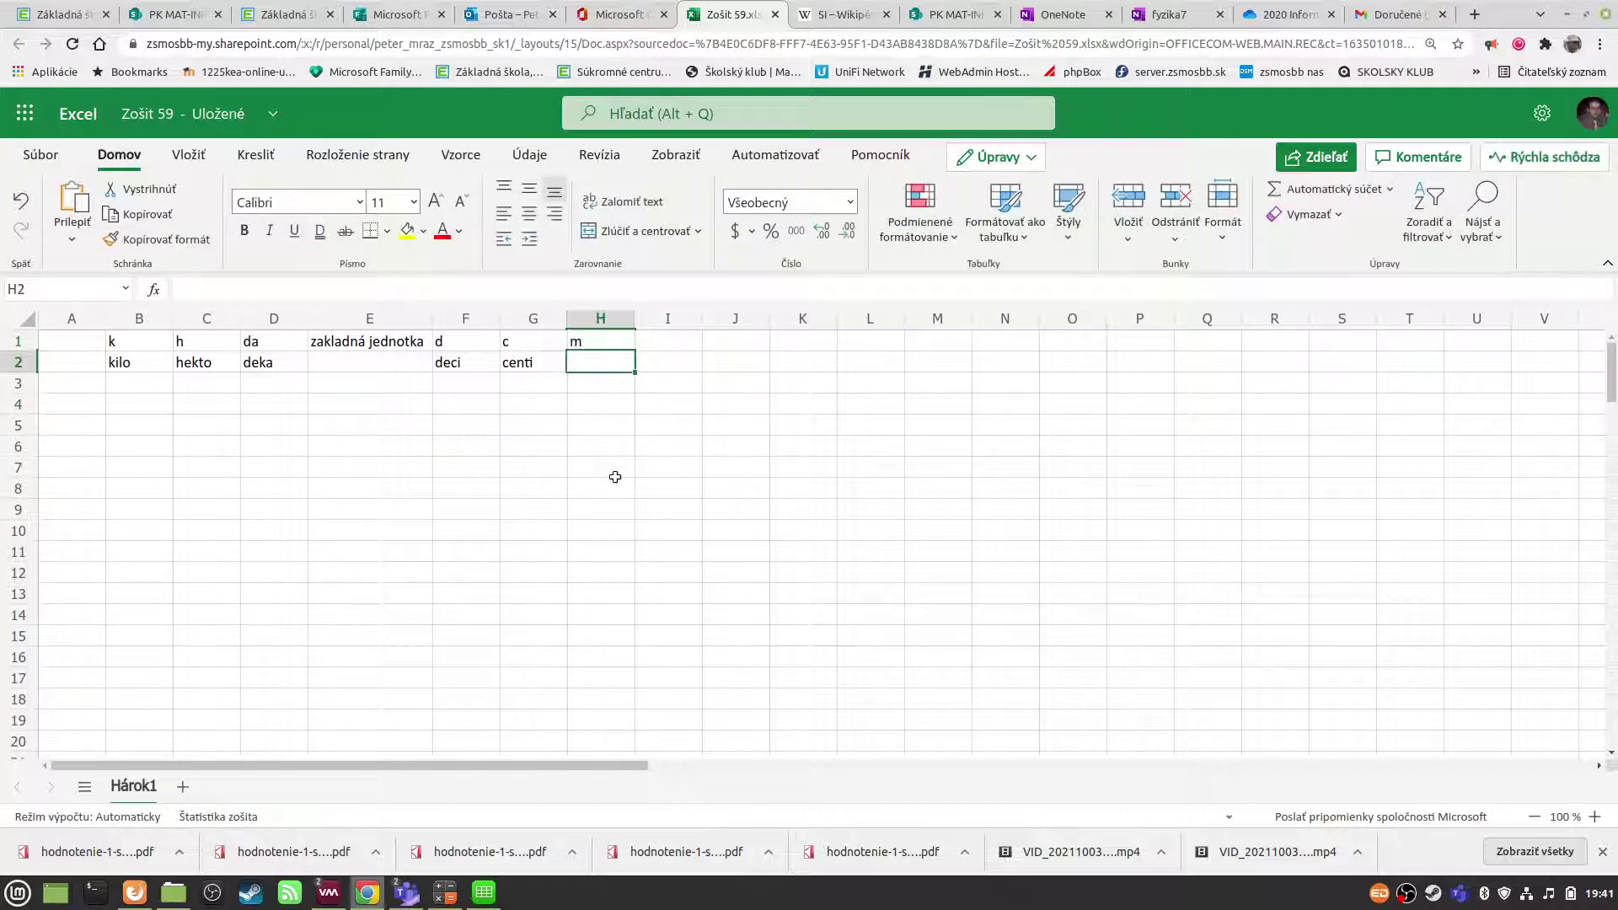
pyautogui.write('mili')
pyautogui.click(380, 384)
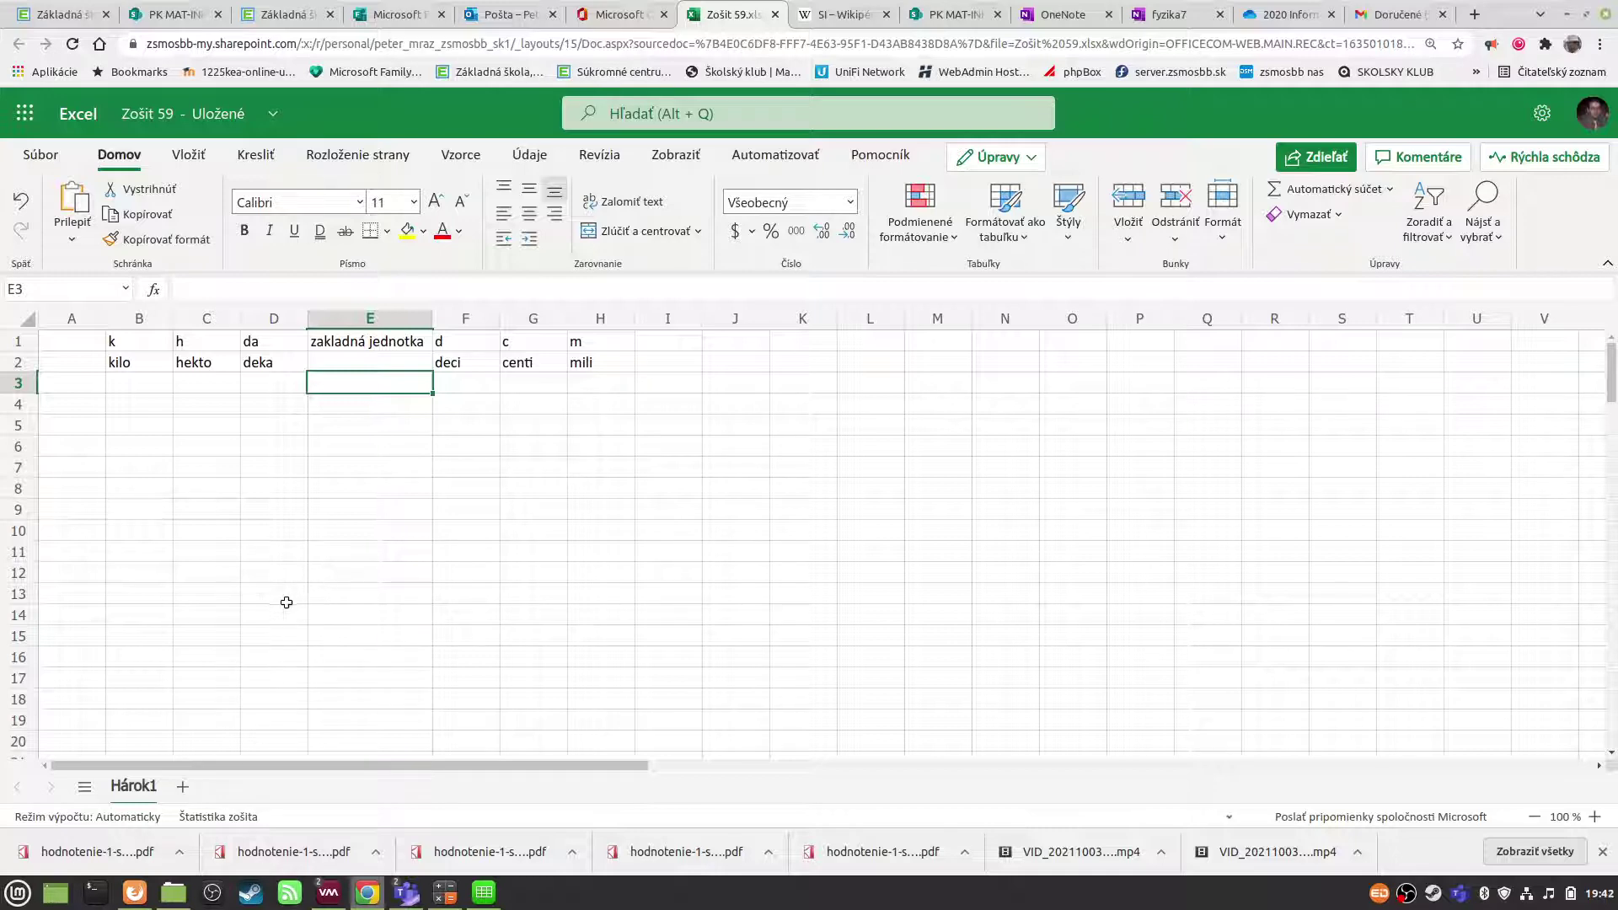
pyautogui.click(53, 387)
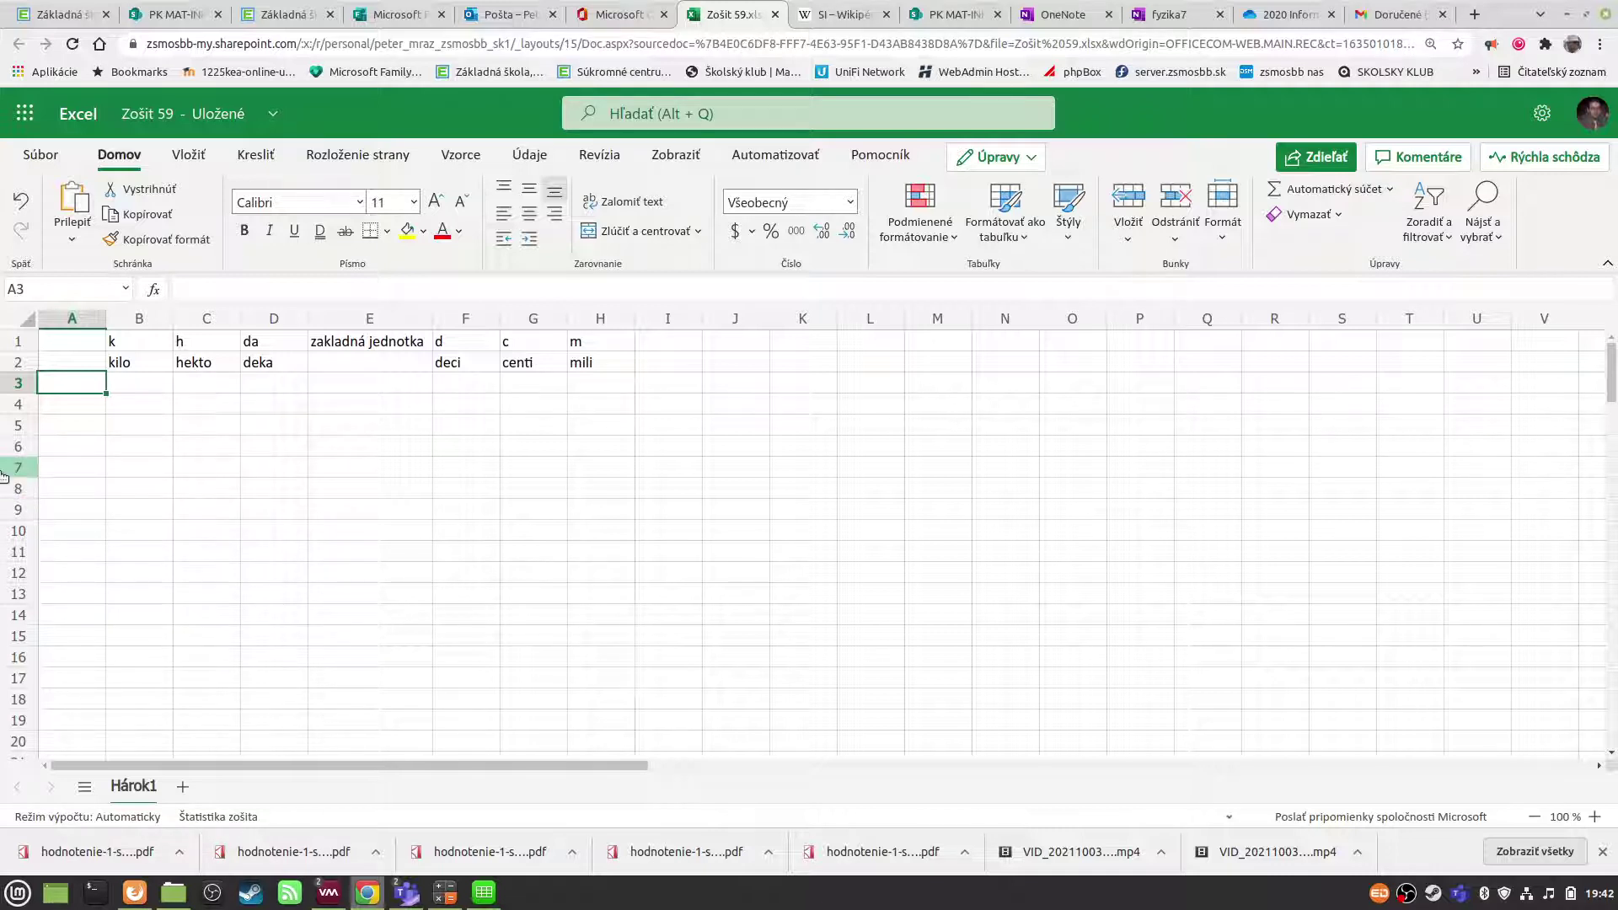
# - Label A3 'doprava násobím x10' and widen column A to fit it
pyautogui.write('dopr')
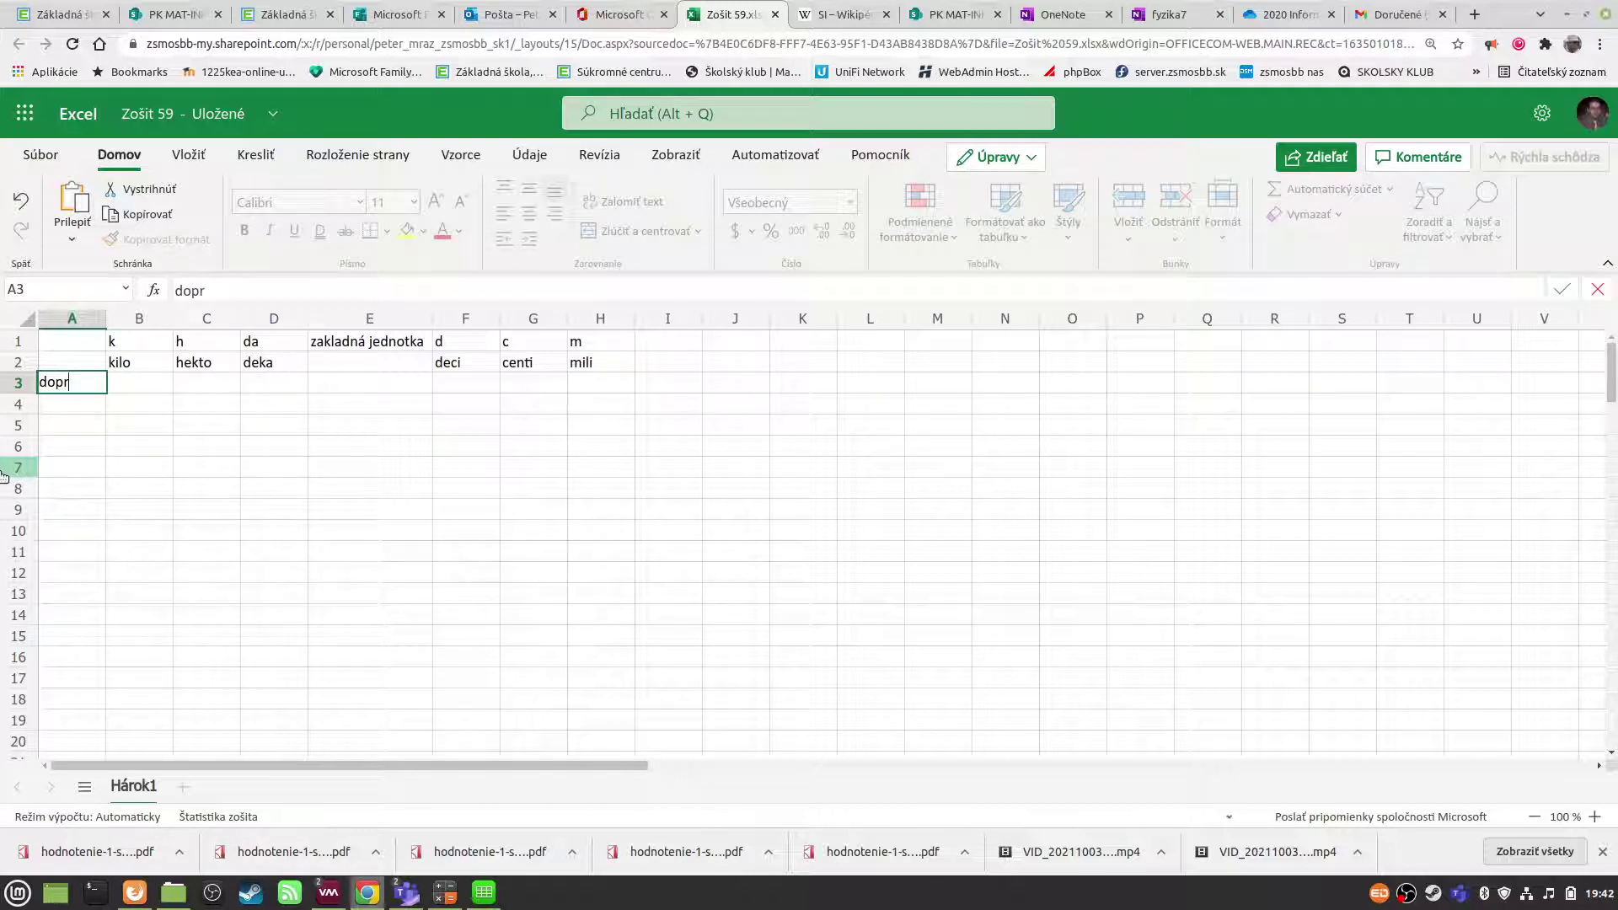
pyautogui.write('ava ')
pyautogui.write('násobí')
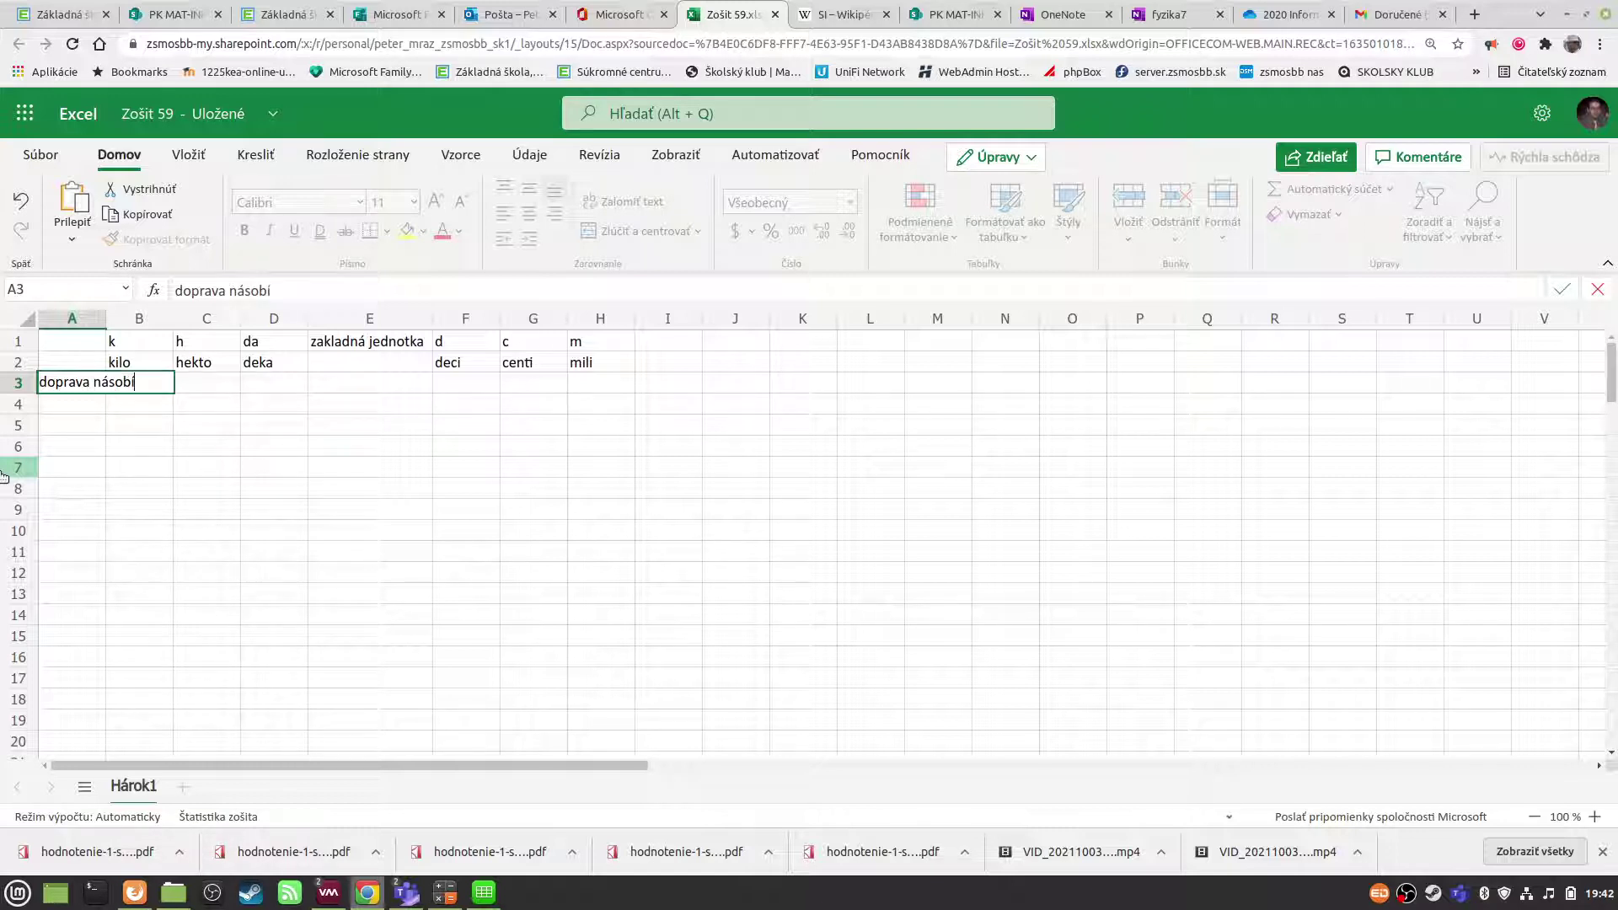
pyautogui.write('m . ')
pyautogui.write('10')
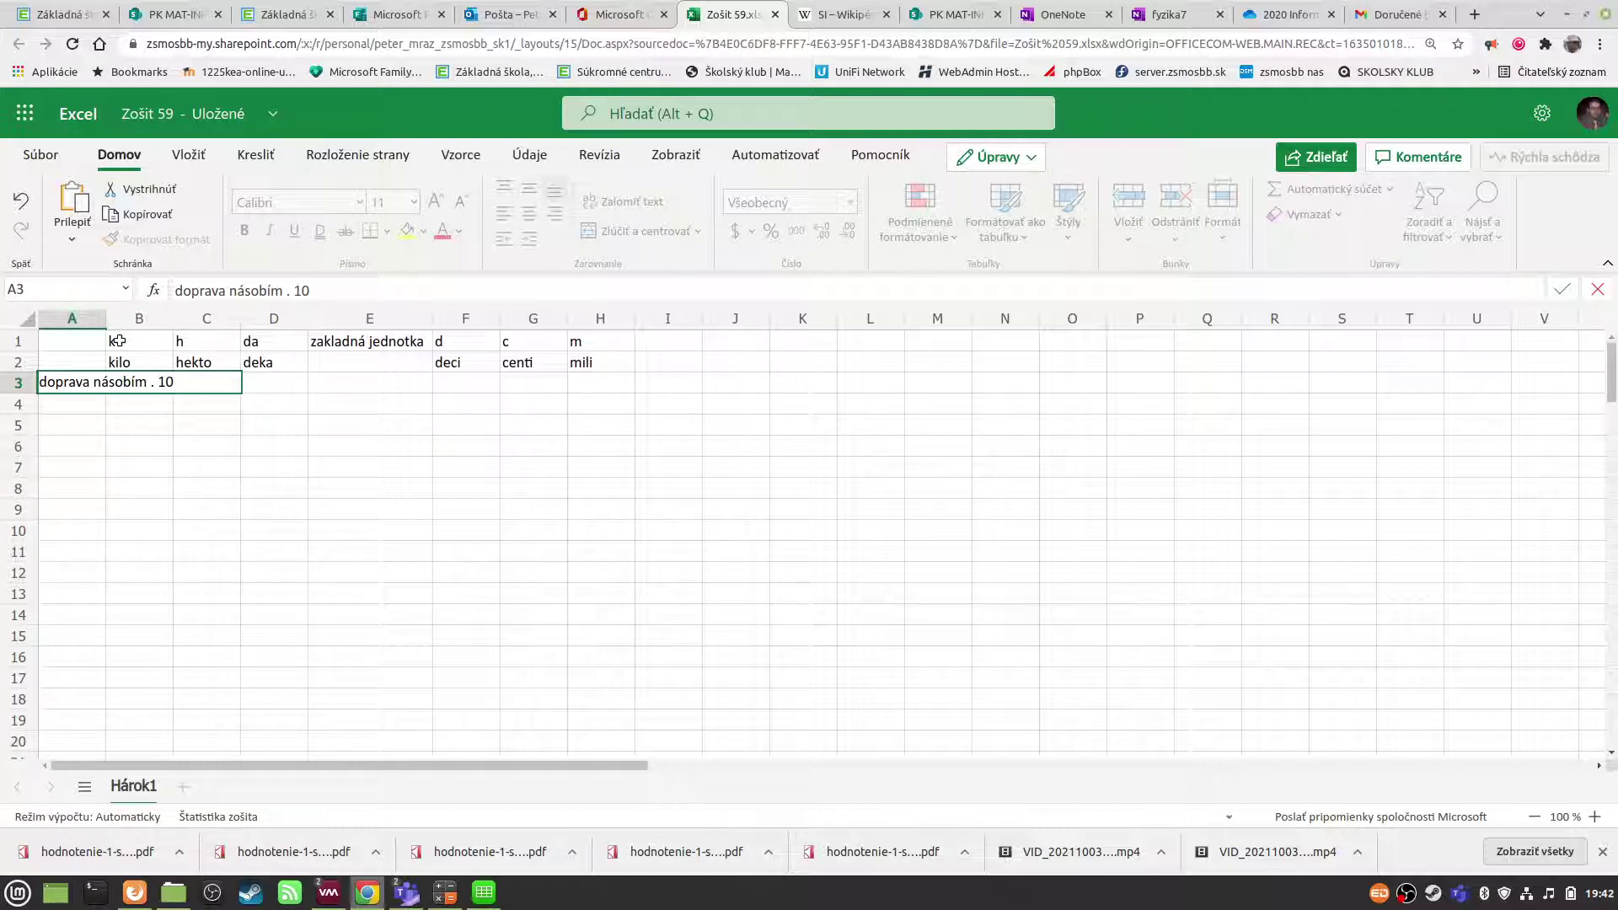
pyautogui.hotkey('ctrl', 'Return')
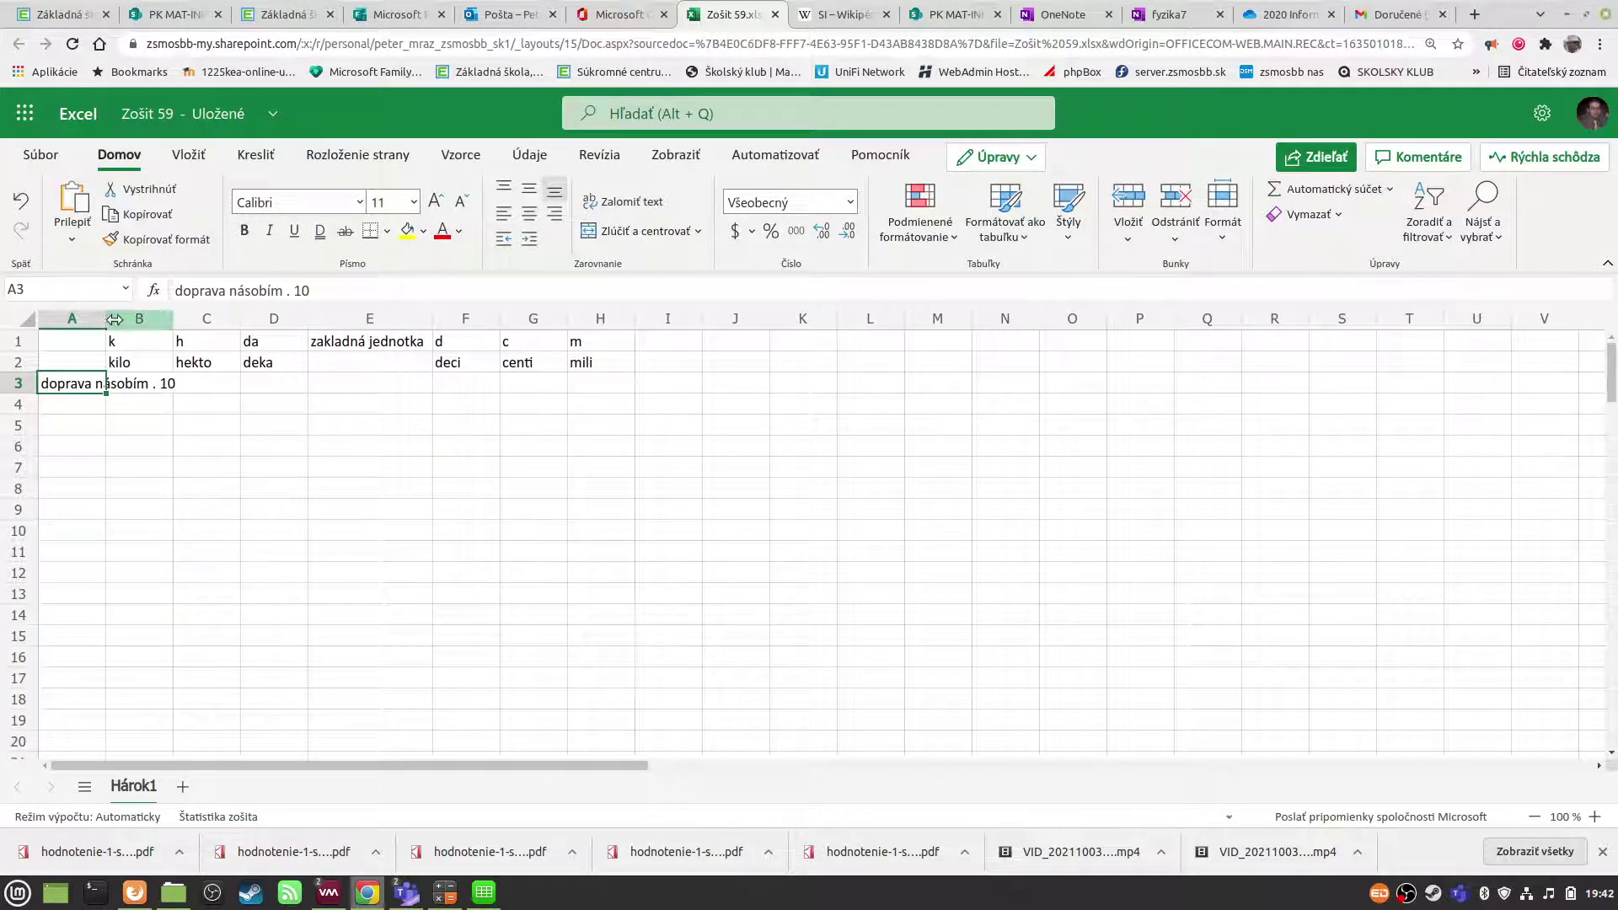
pyautogui.moveTo(106, 319); pyautogui.dragTo(204, 320)
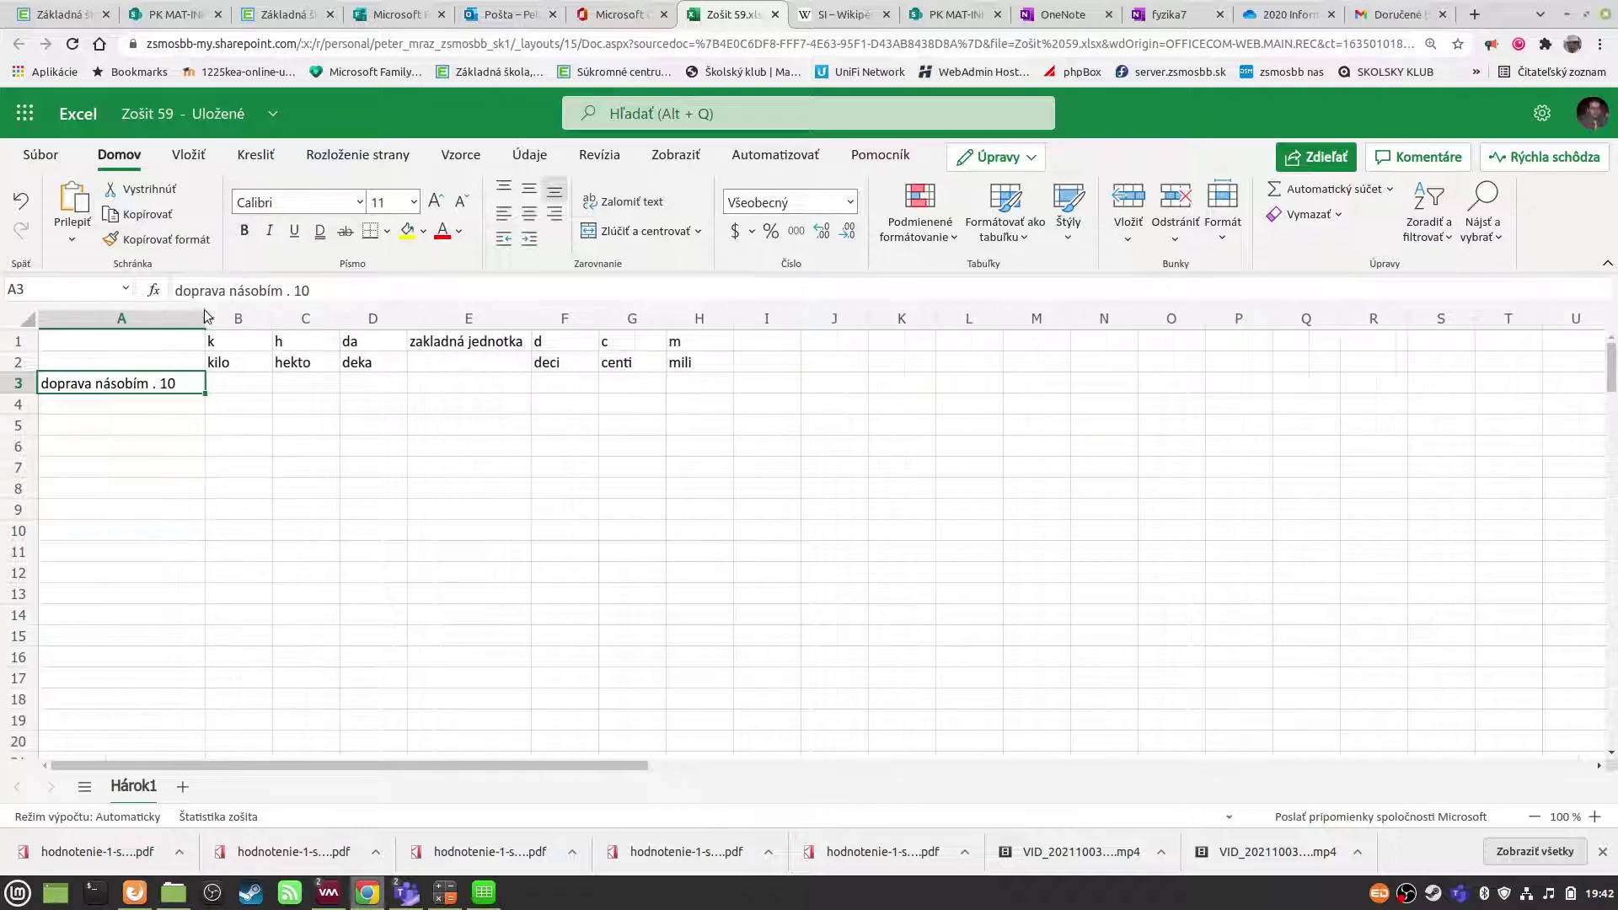
pyautogui.doubleClick(160, 383)
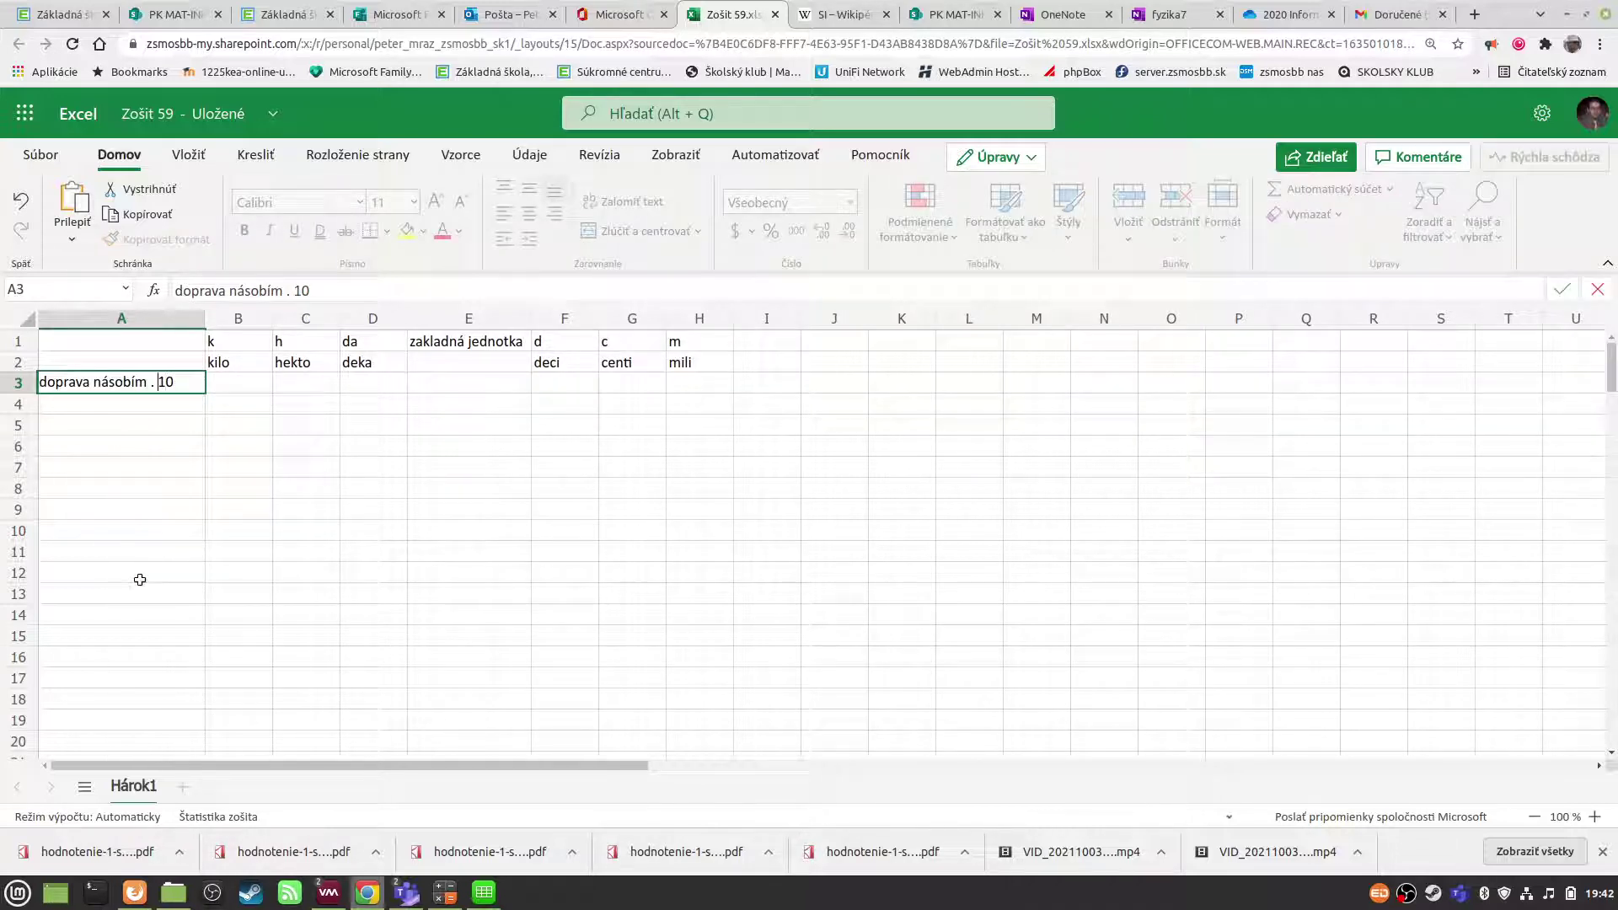
pyautogui.press('BackSpace')
pyautogui.press('BackSpace')
pyautogui.write('#')
pyautogui.press('BackSpace')
pyautogui.write('x')
pyautogui.press('Return')
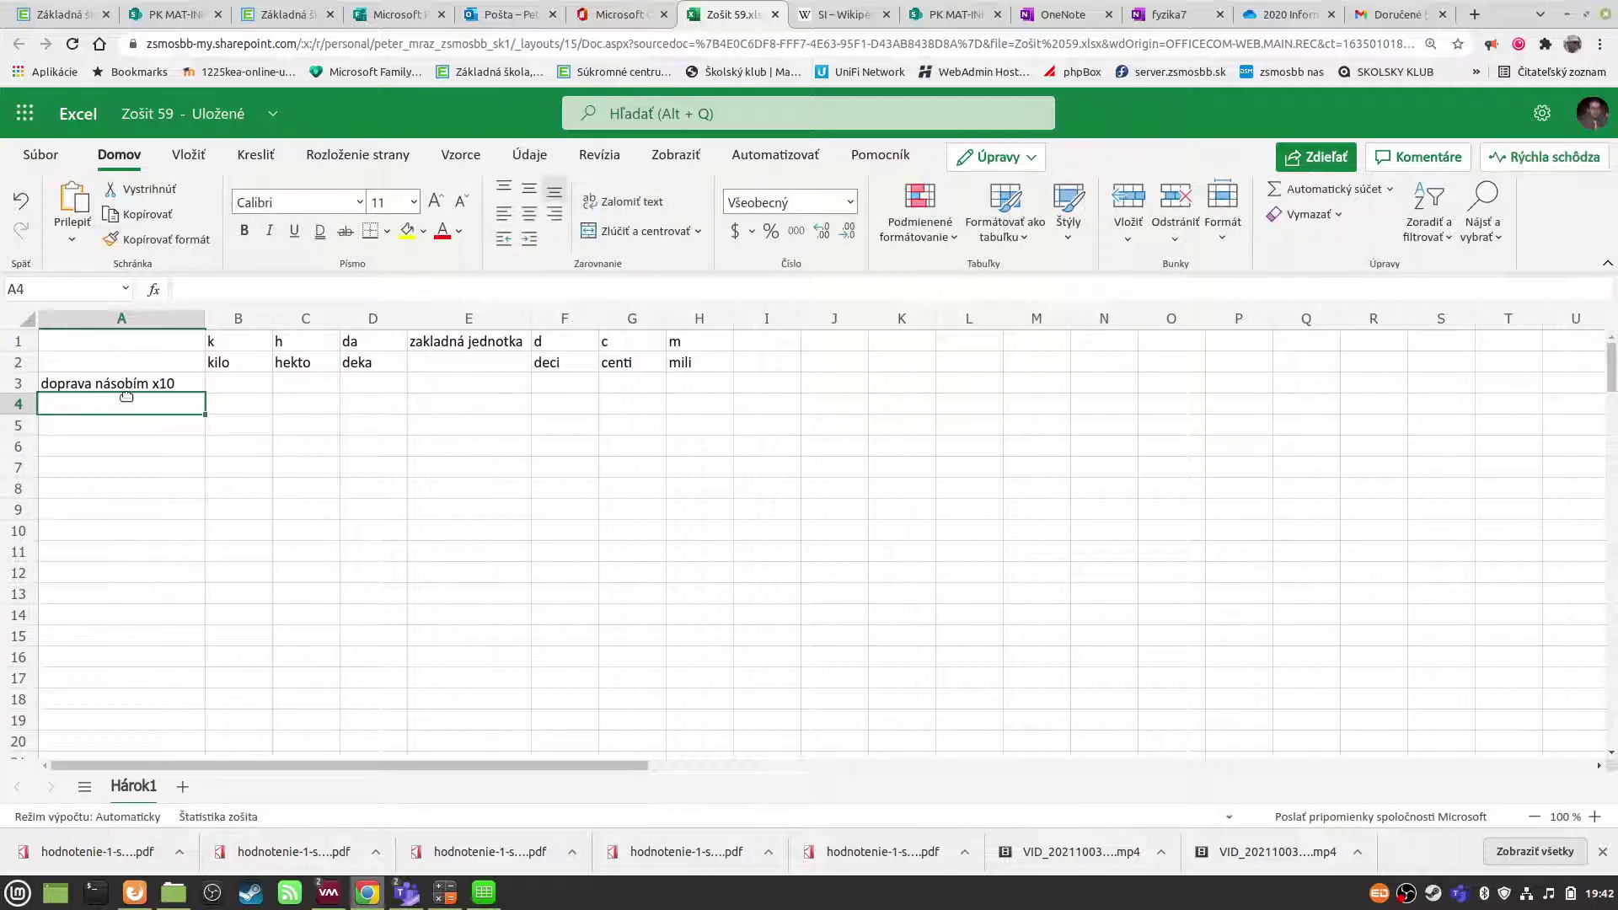
# - Label A4 'doľava delím :10'
pyautogui.doubleClick(114, 408)
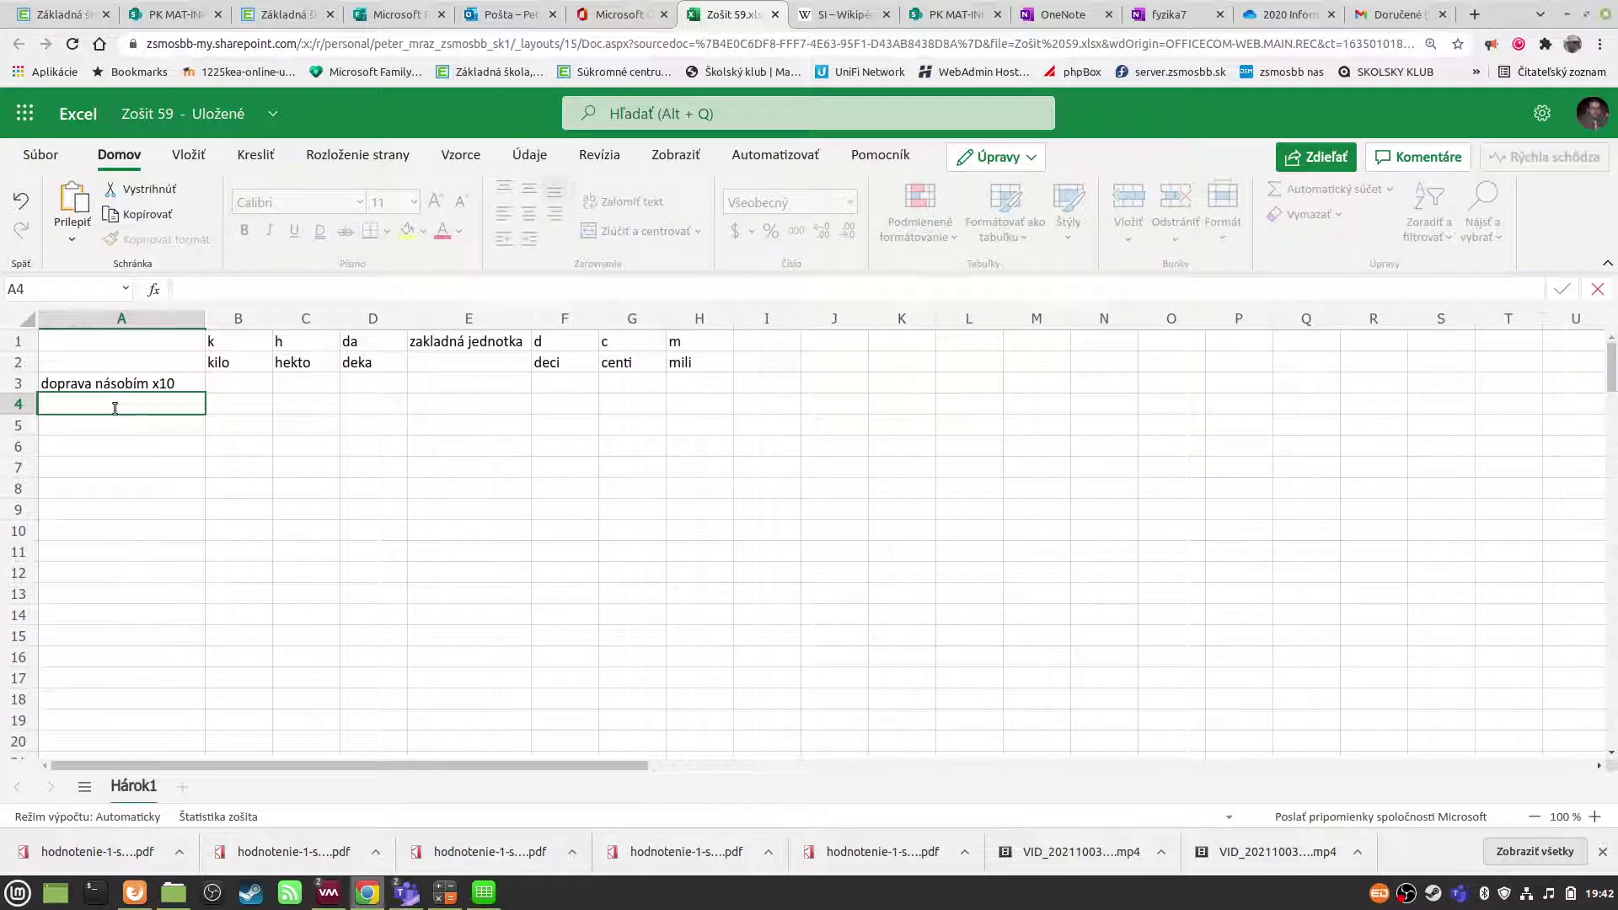
pyautogui.write('d')
pyautogui.press('BackSpace')
pyautogui.press('BackSpace')
pyautogui.write('d')
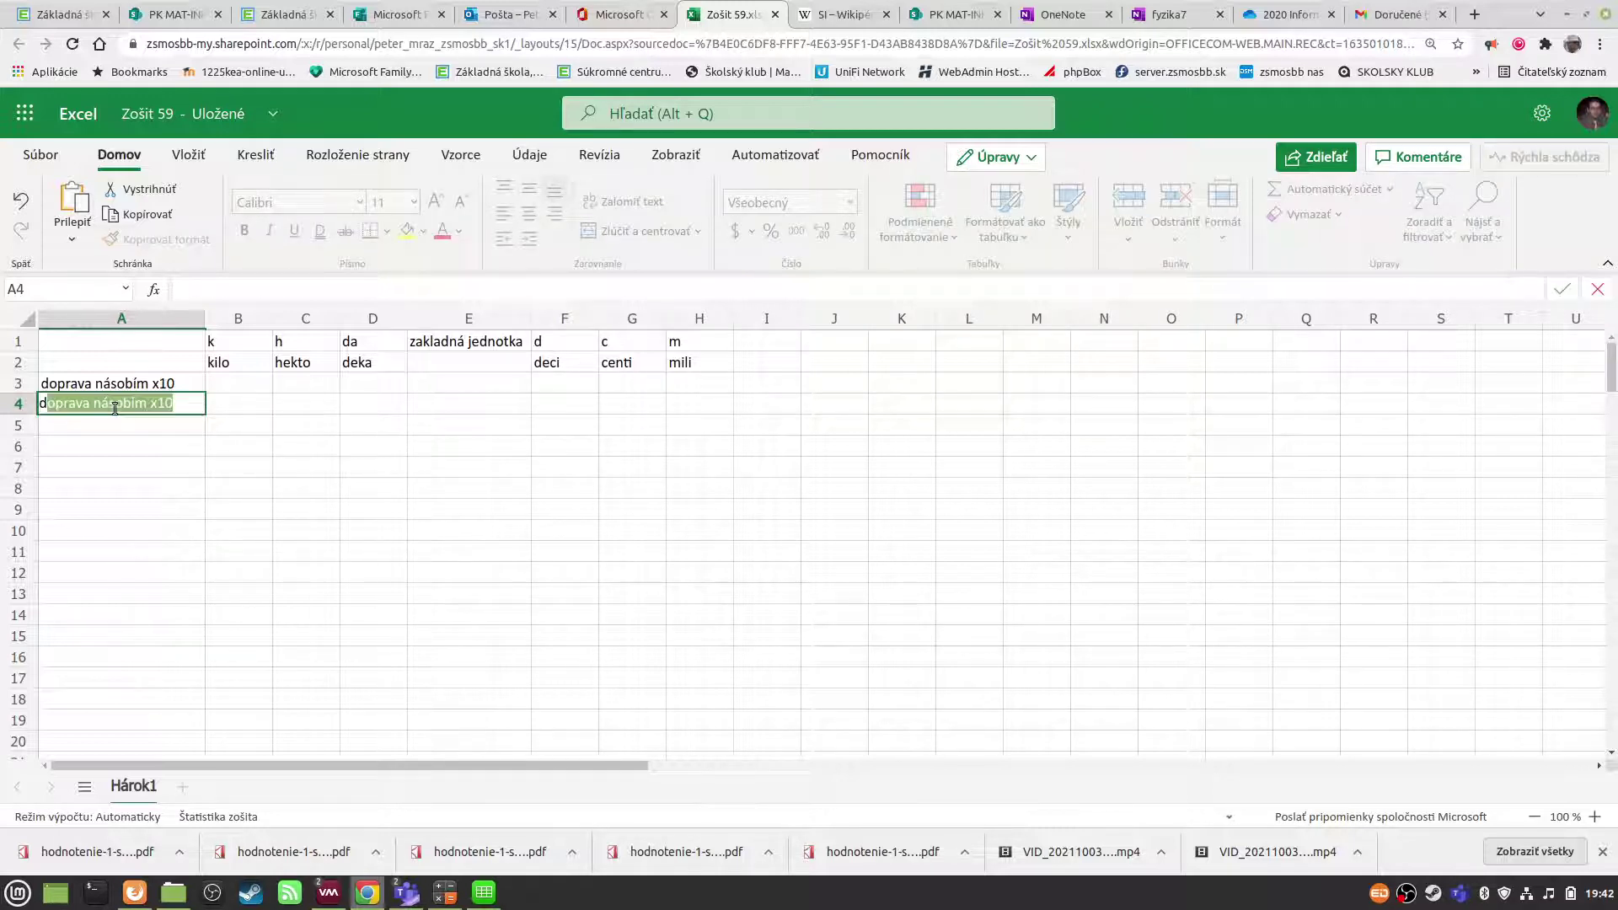
pyautogui.write('oľava delí')
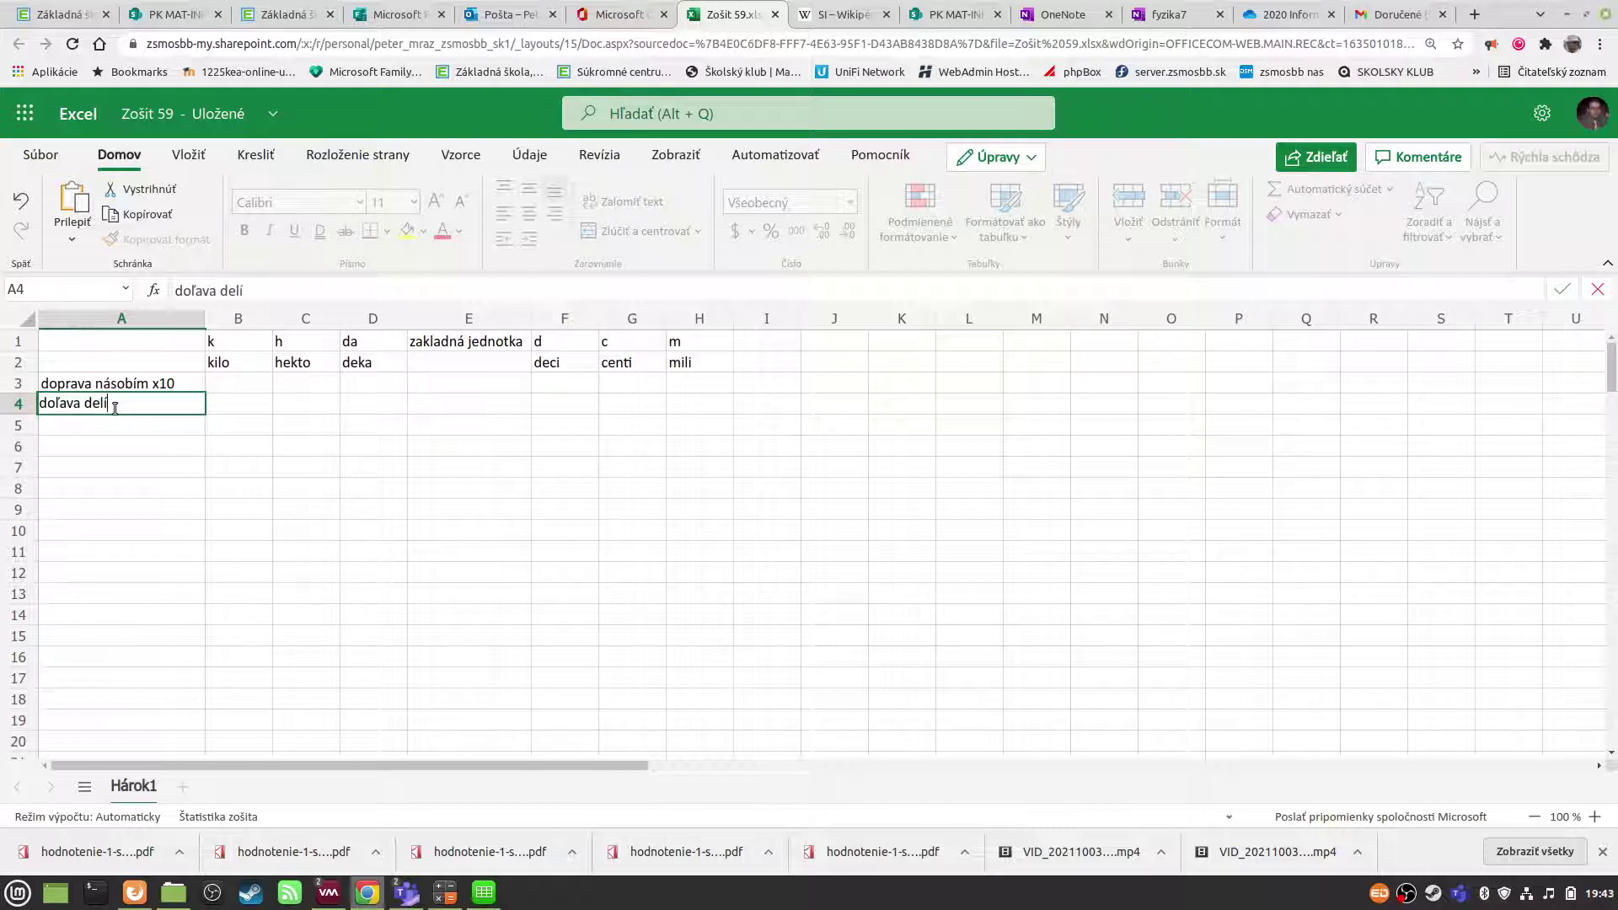
pyautogui.write('m :')
pyautogui.write('10')
pyautogui.press('Return')
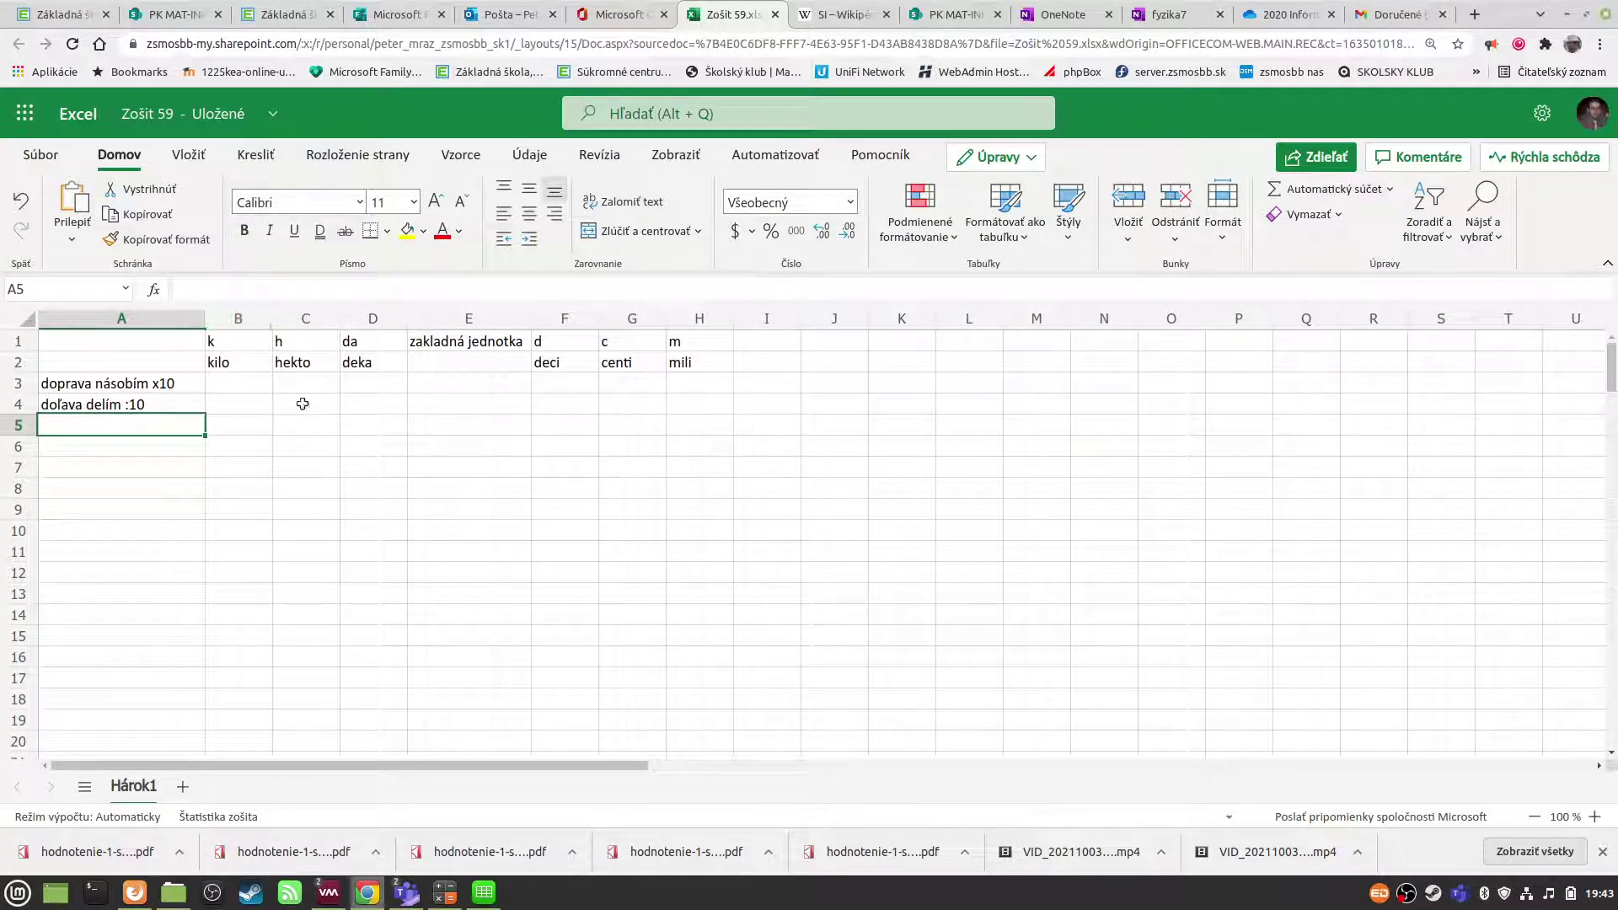
# - Enter 1 in B3 and the formula =B3*10 in C3
pyautogui.click(234, 384)
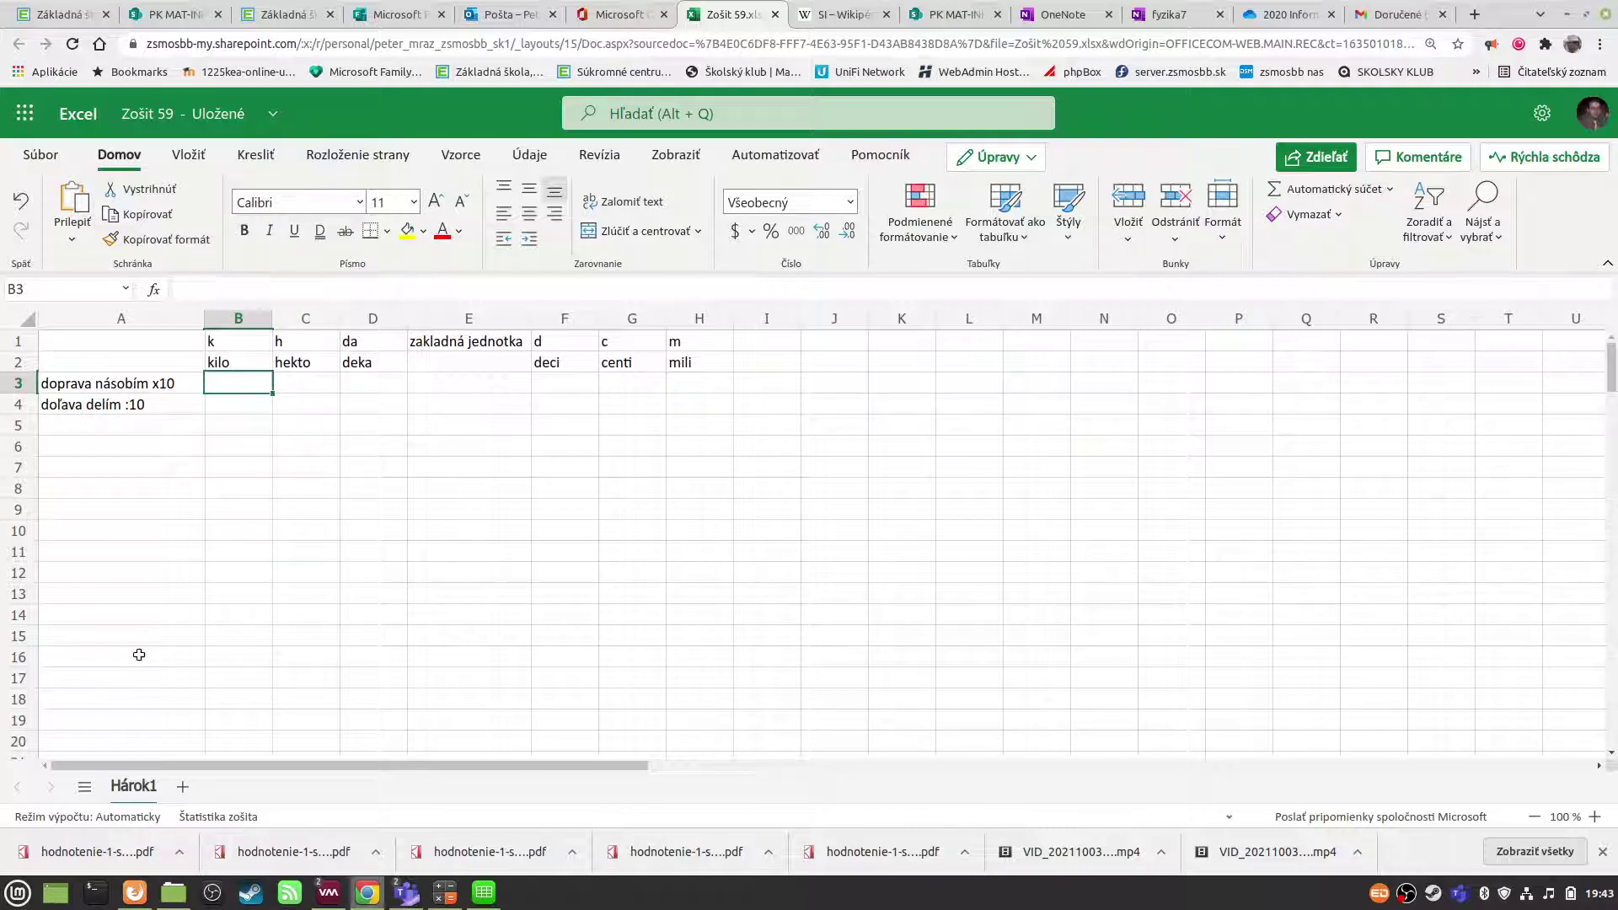
pyautogui.write('1')
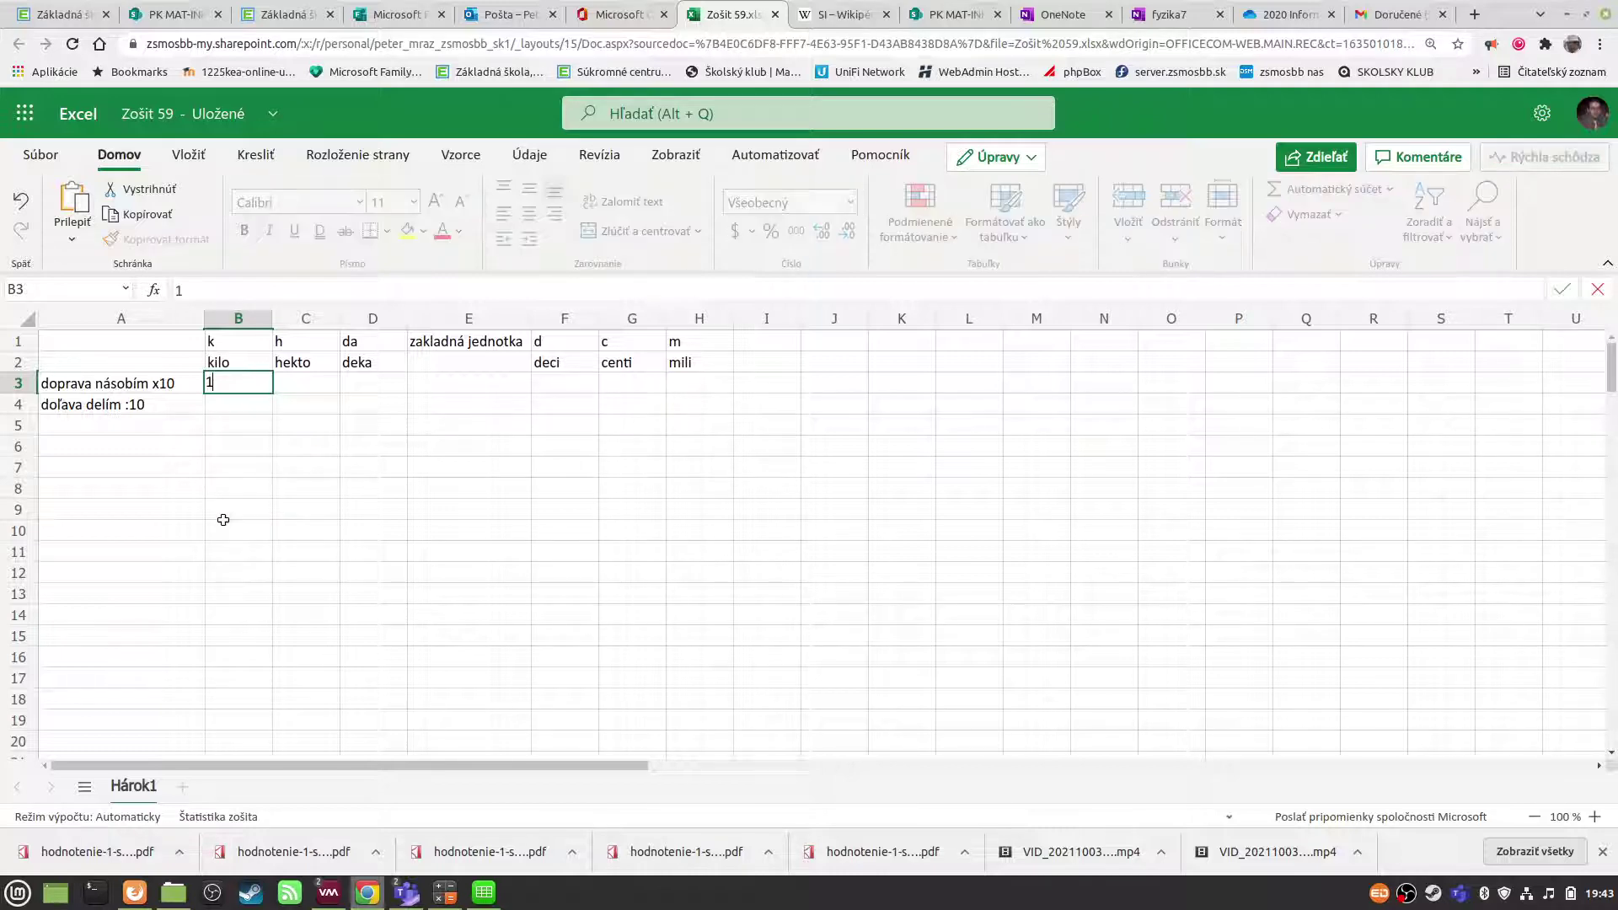
pyautogui.press('Tab')
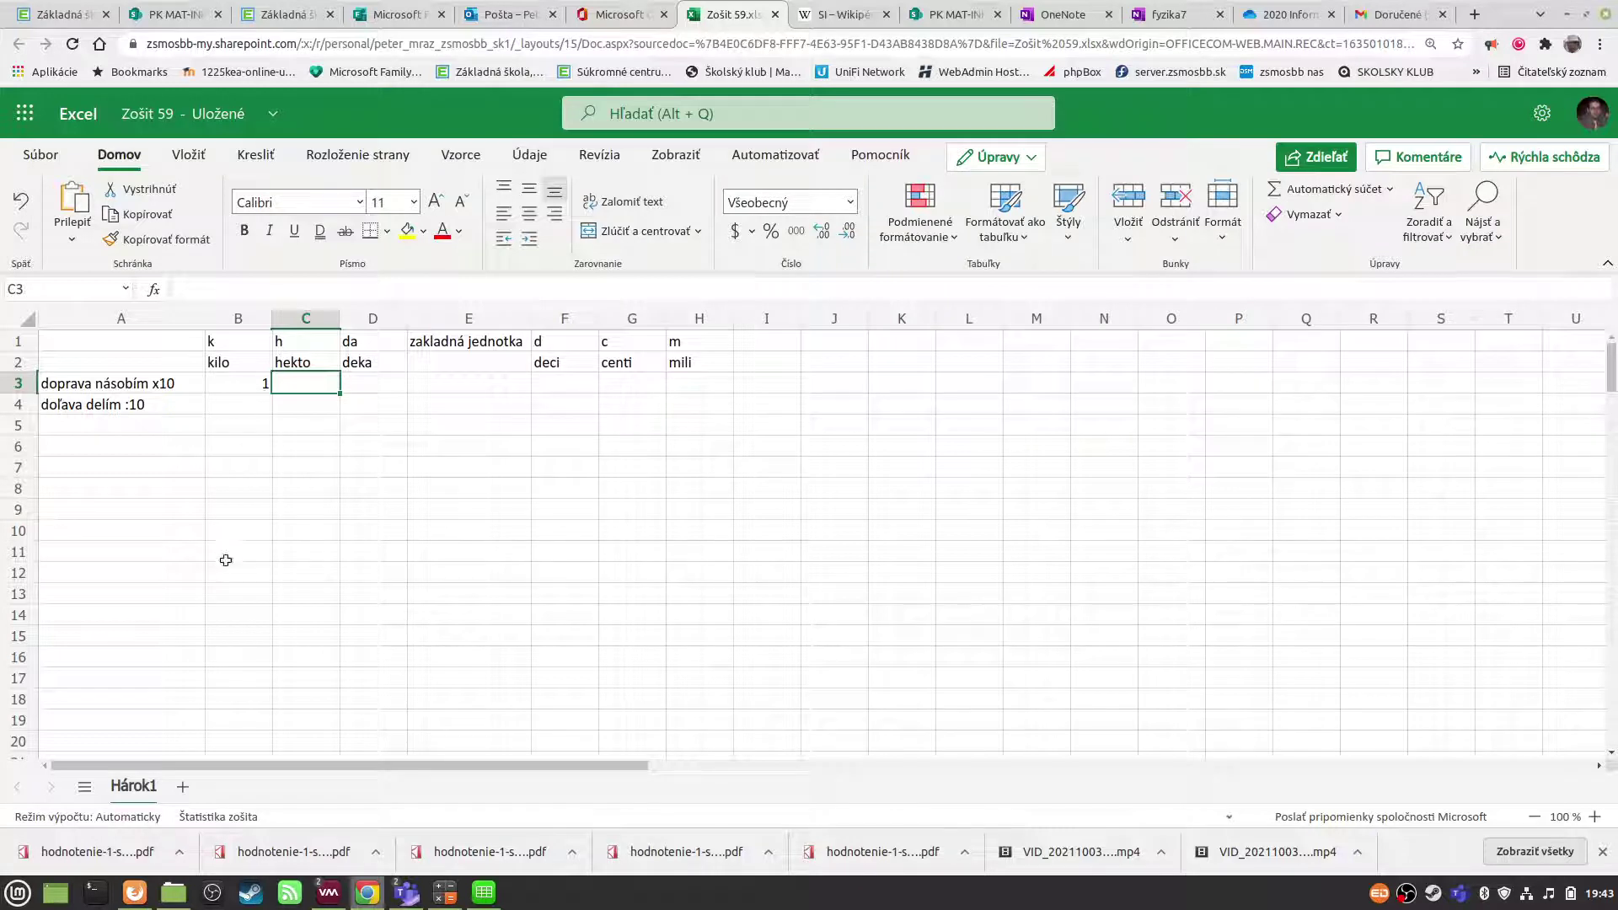
pyautogui.write('=')
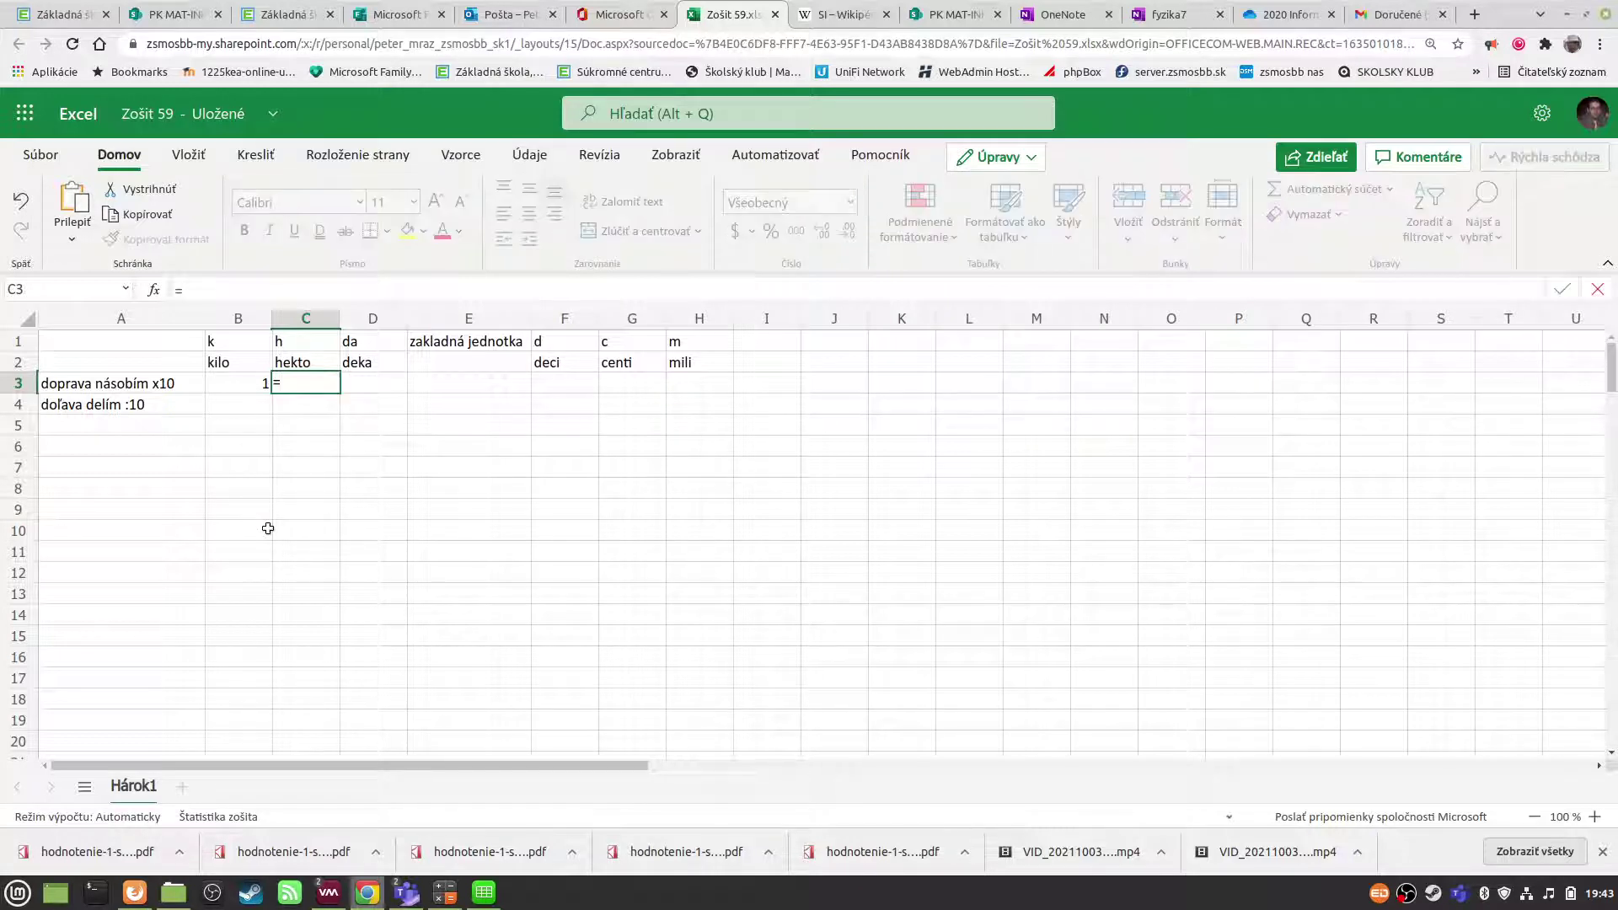
pyautogui.click(234, 383)
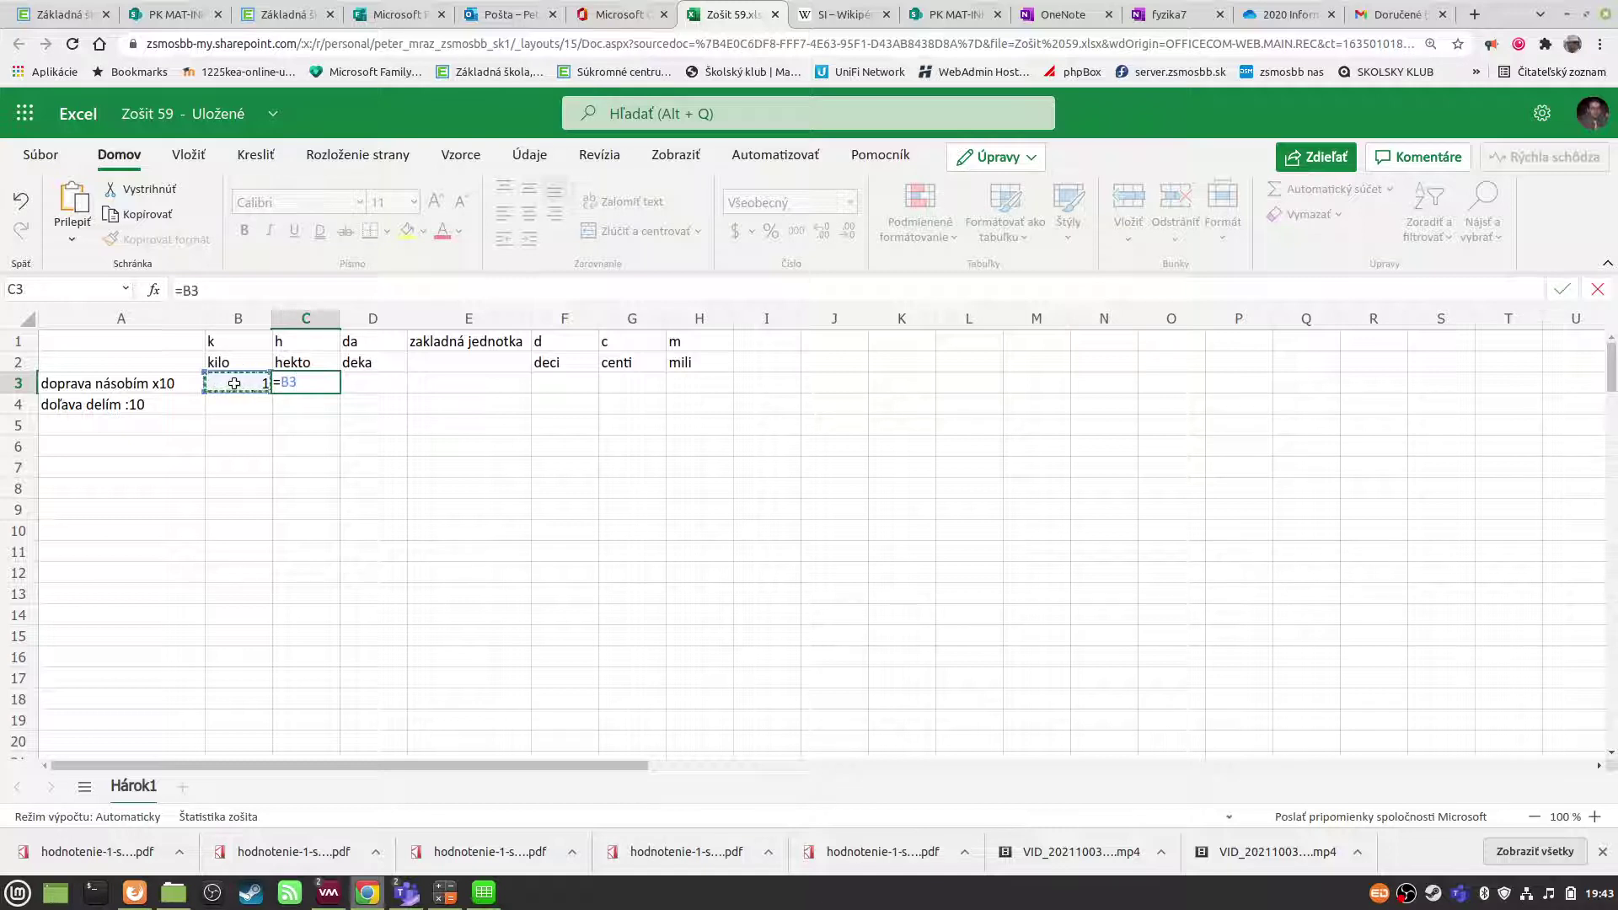
pyautogui.write('*1')
pyautogui.write('0')
pyautogui.press('Return')
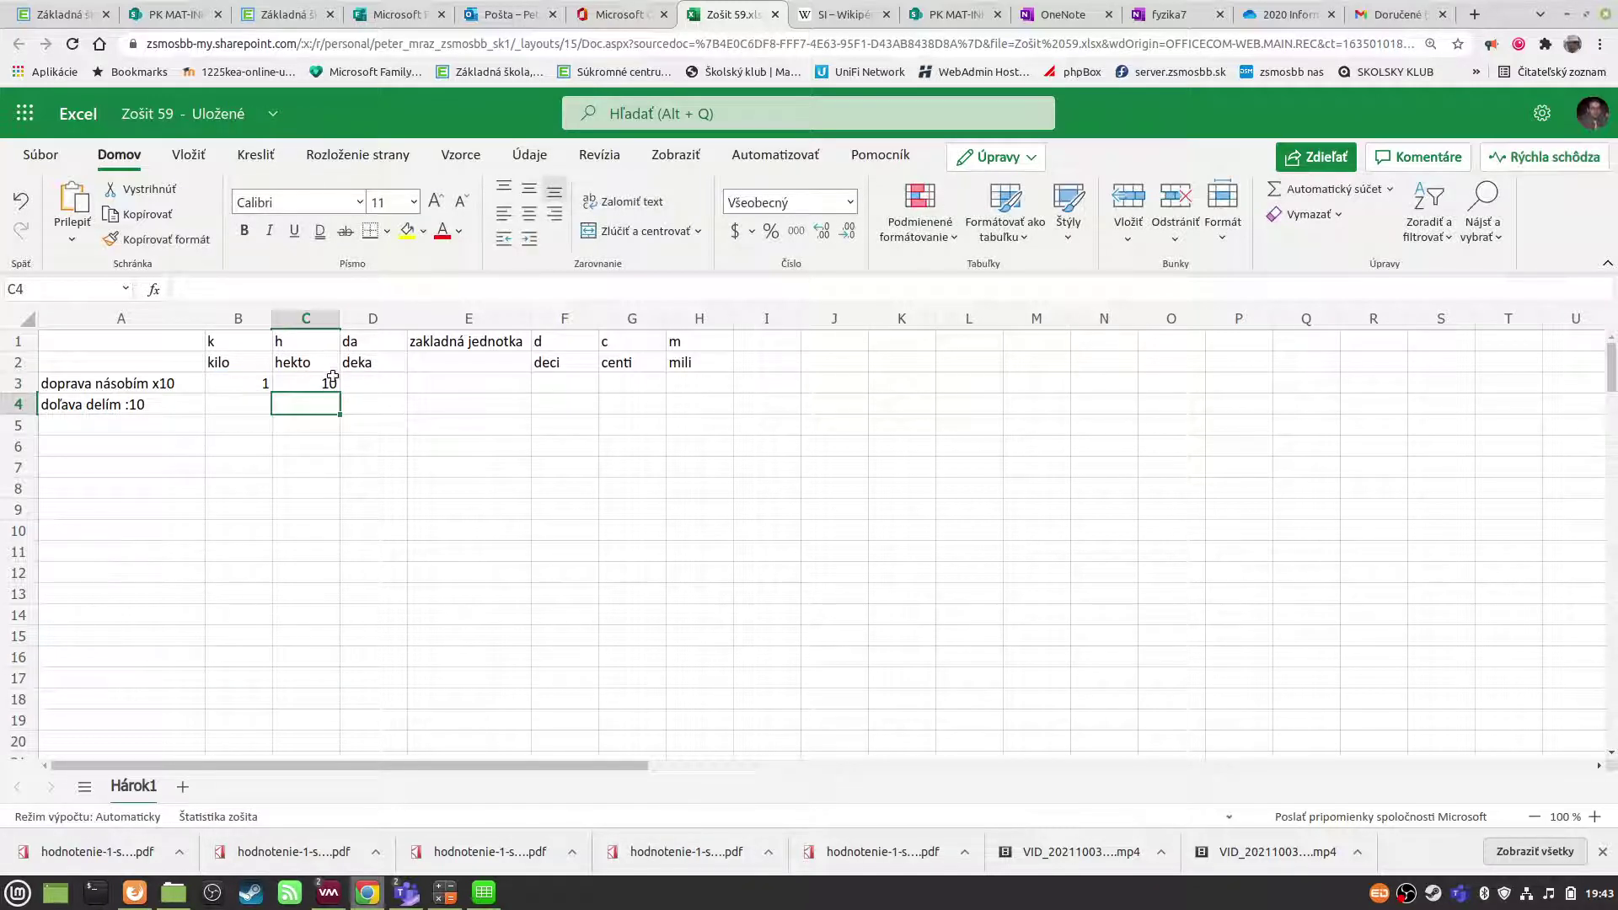
# - Fill the times-ten formula from C3 across to H3, reaching 1000000 under mili
pyautogui.click(320, 385)
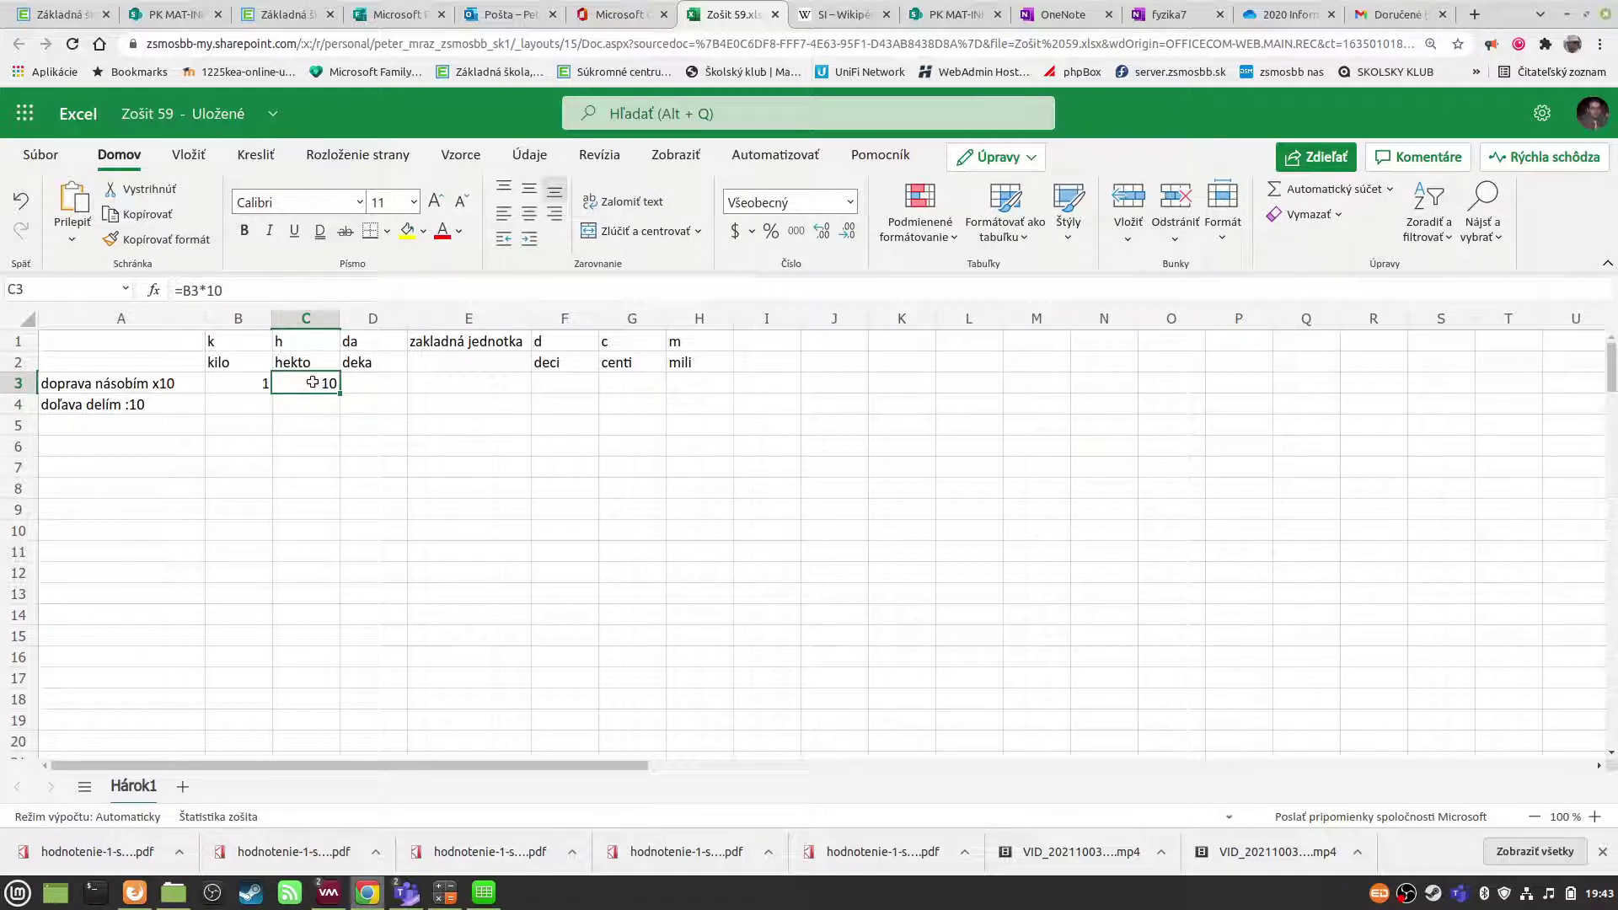
pyautogui.doubleClick(313, 383)
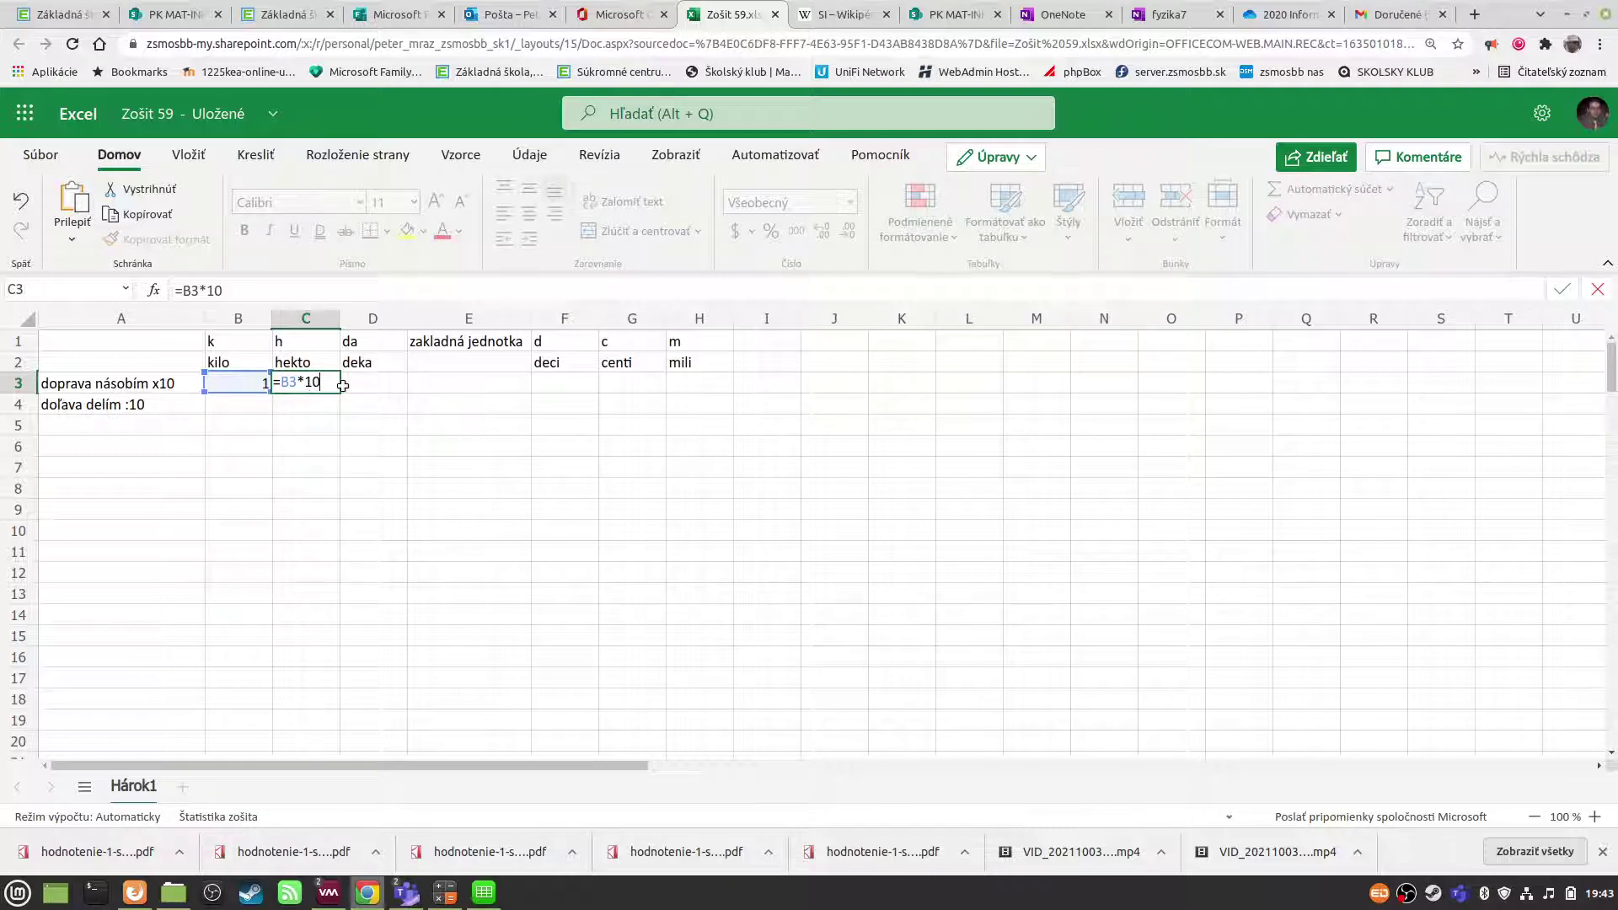
pyautogui.moveTo(343, 385); pyautogui.dragTo(328, 396)
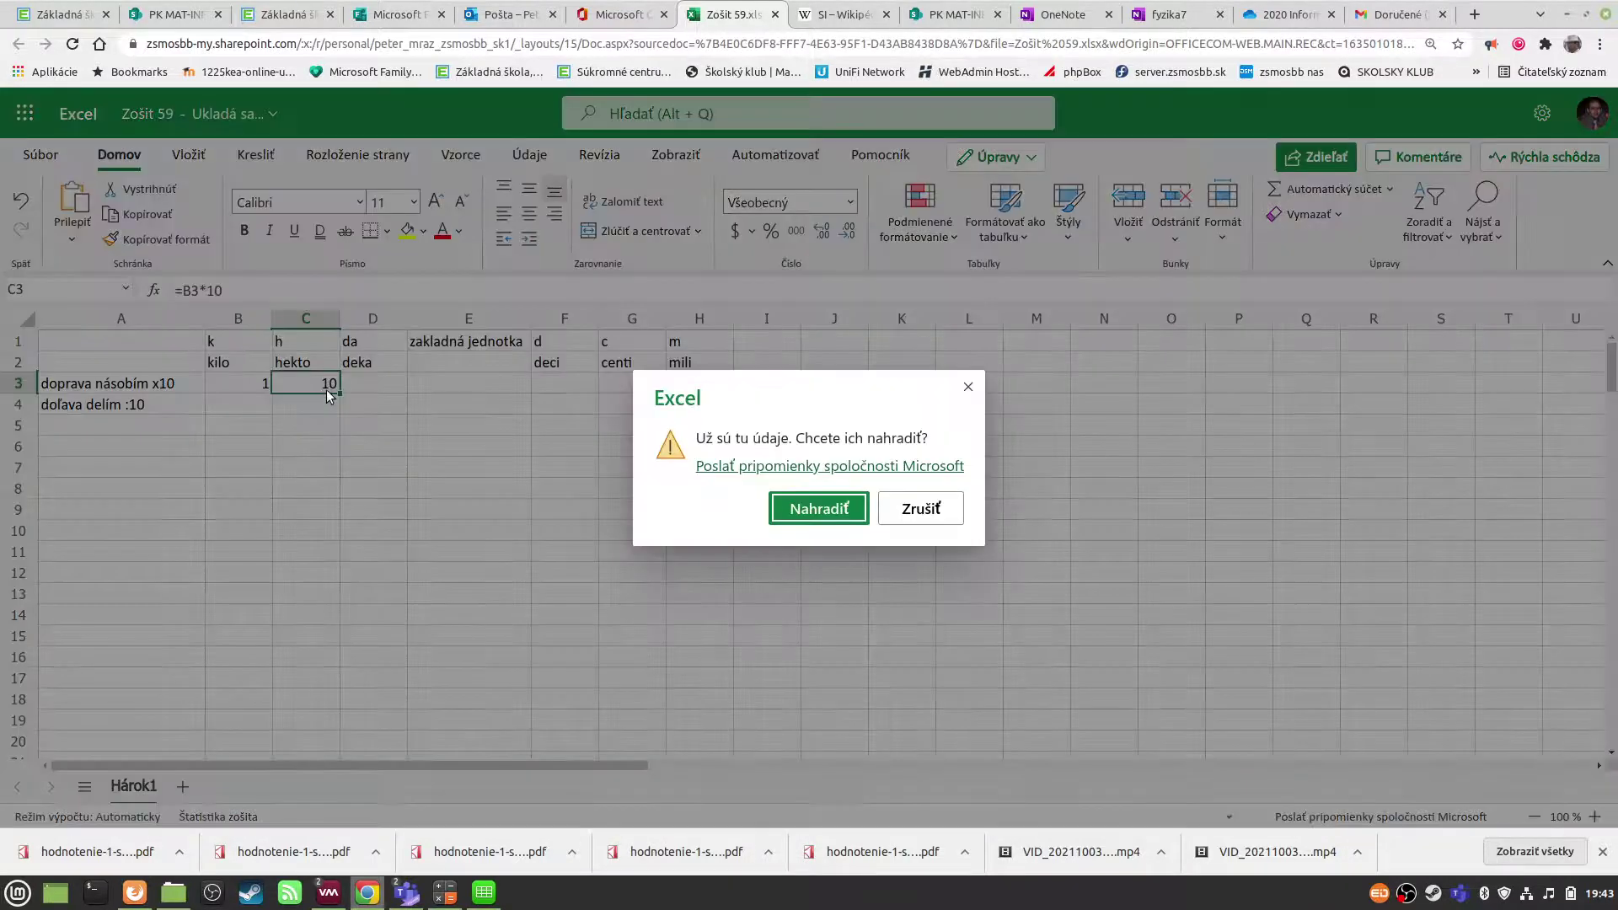
pyautogui.click(923, 508)
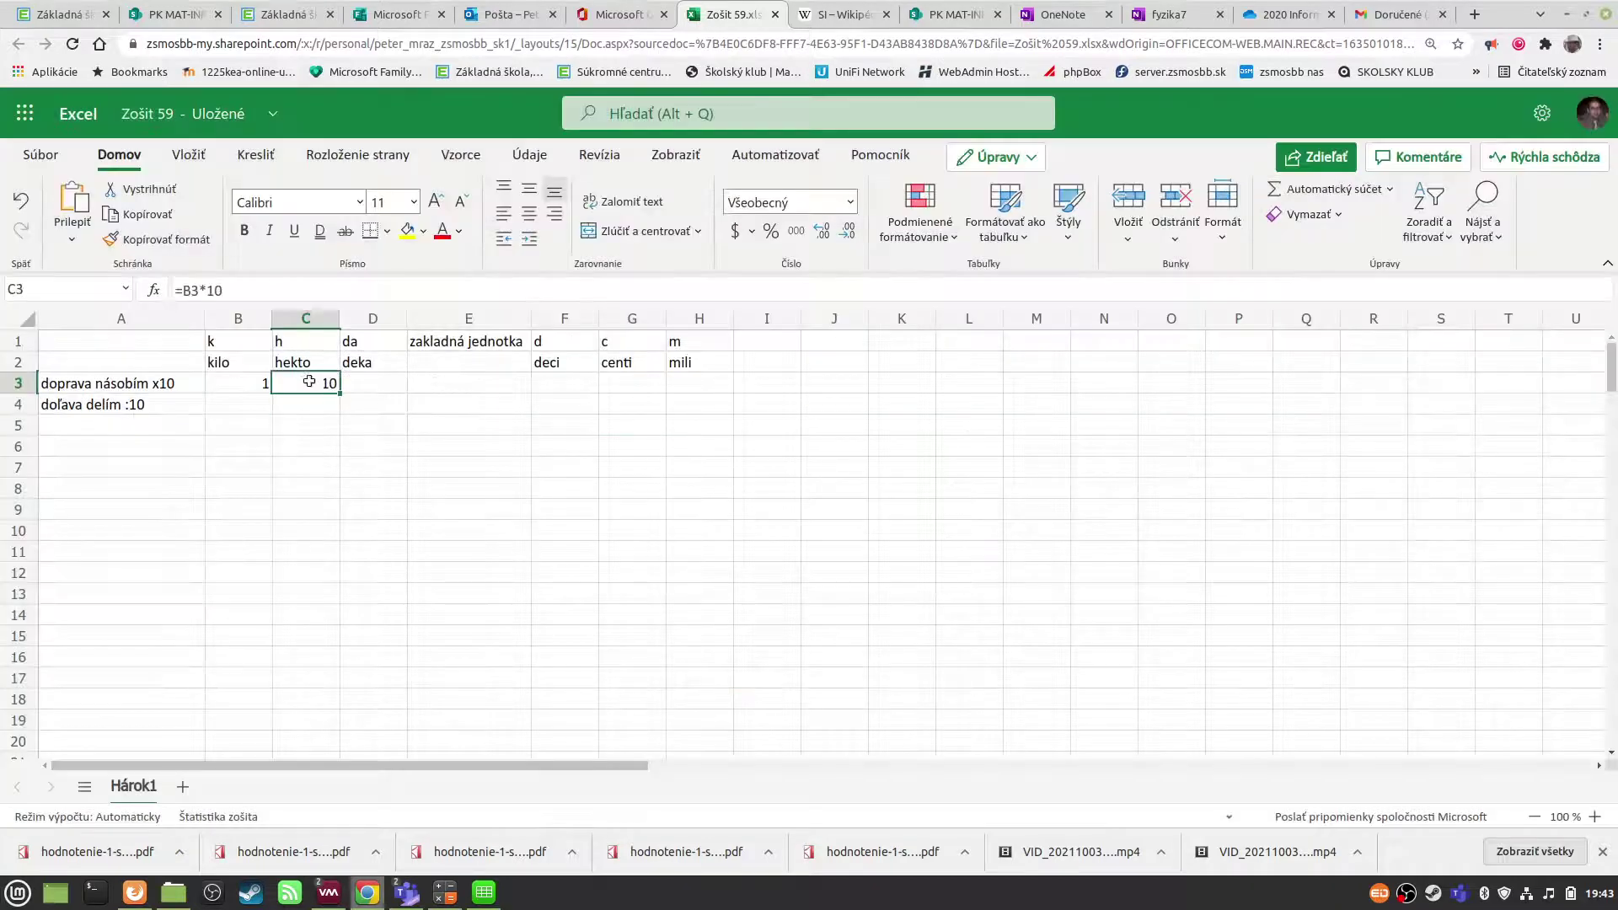
pyautogui.moveTo(327, 388); pyautogui.dragTo(699, 381)
pyautogui.click(389, 436)
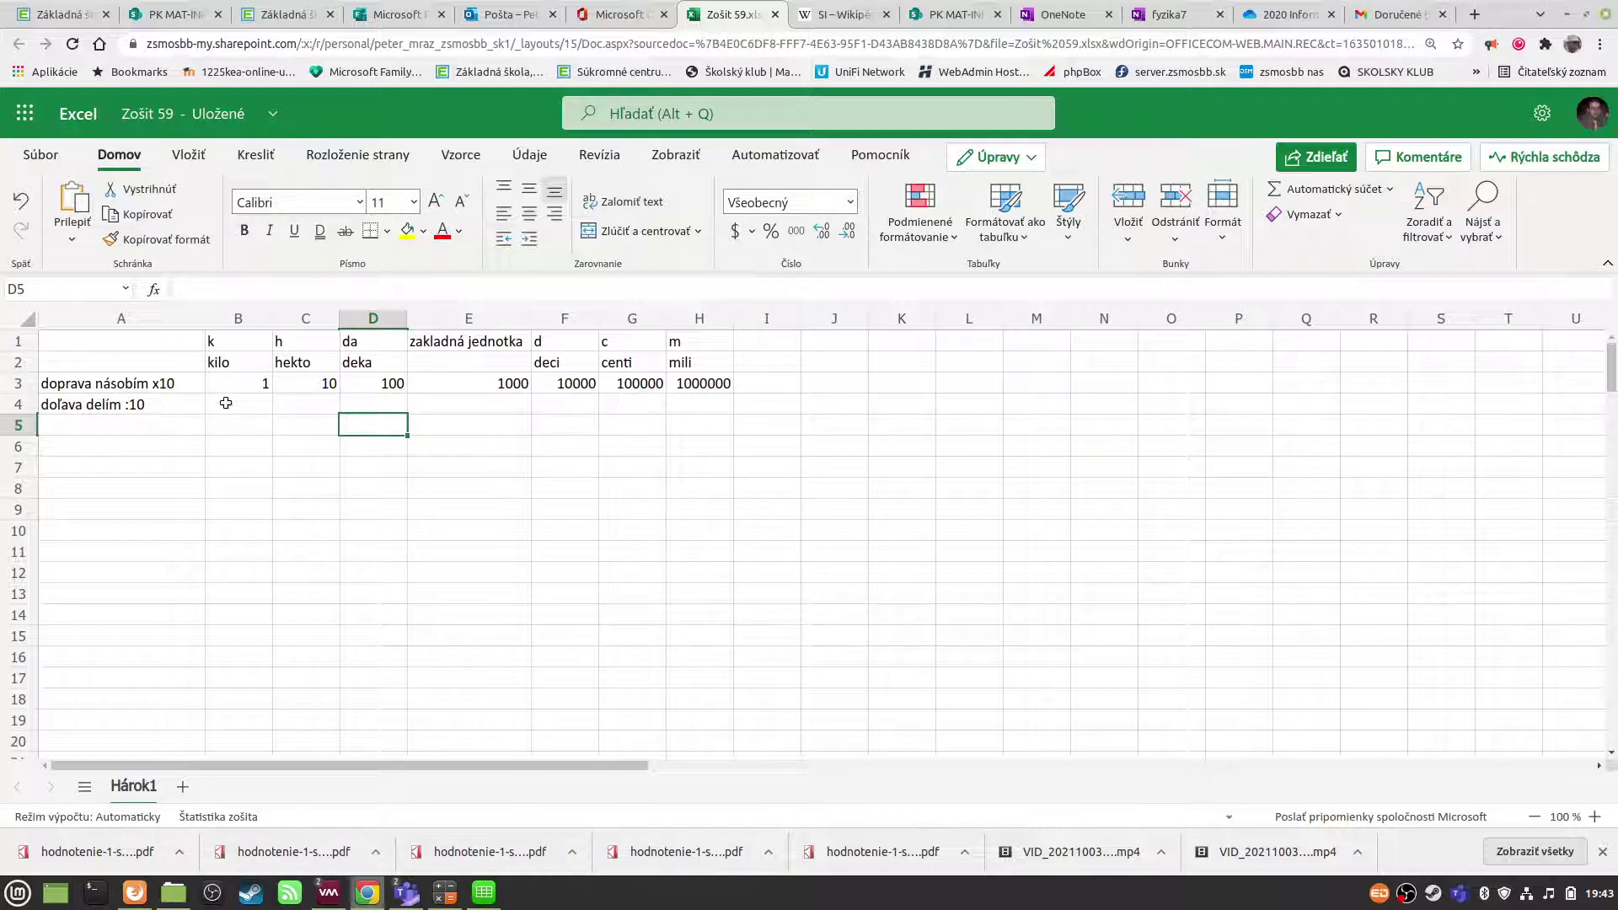
# - Enter 1 in H4 and =H4/10 in G4, then fill it left to B4
pyautogui.click(710, 403)
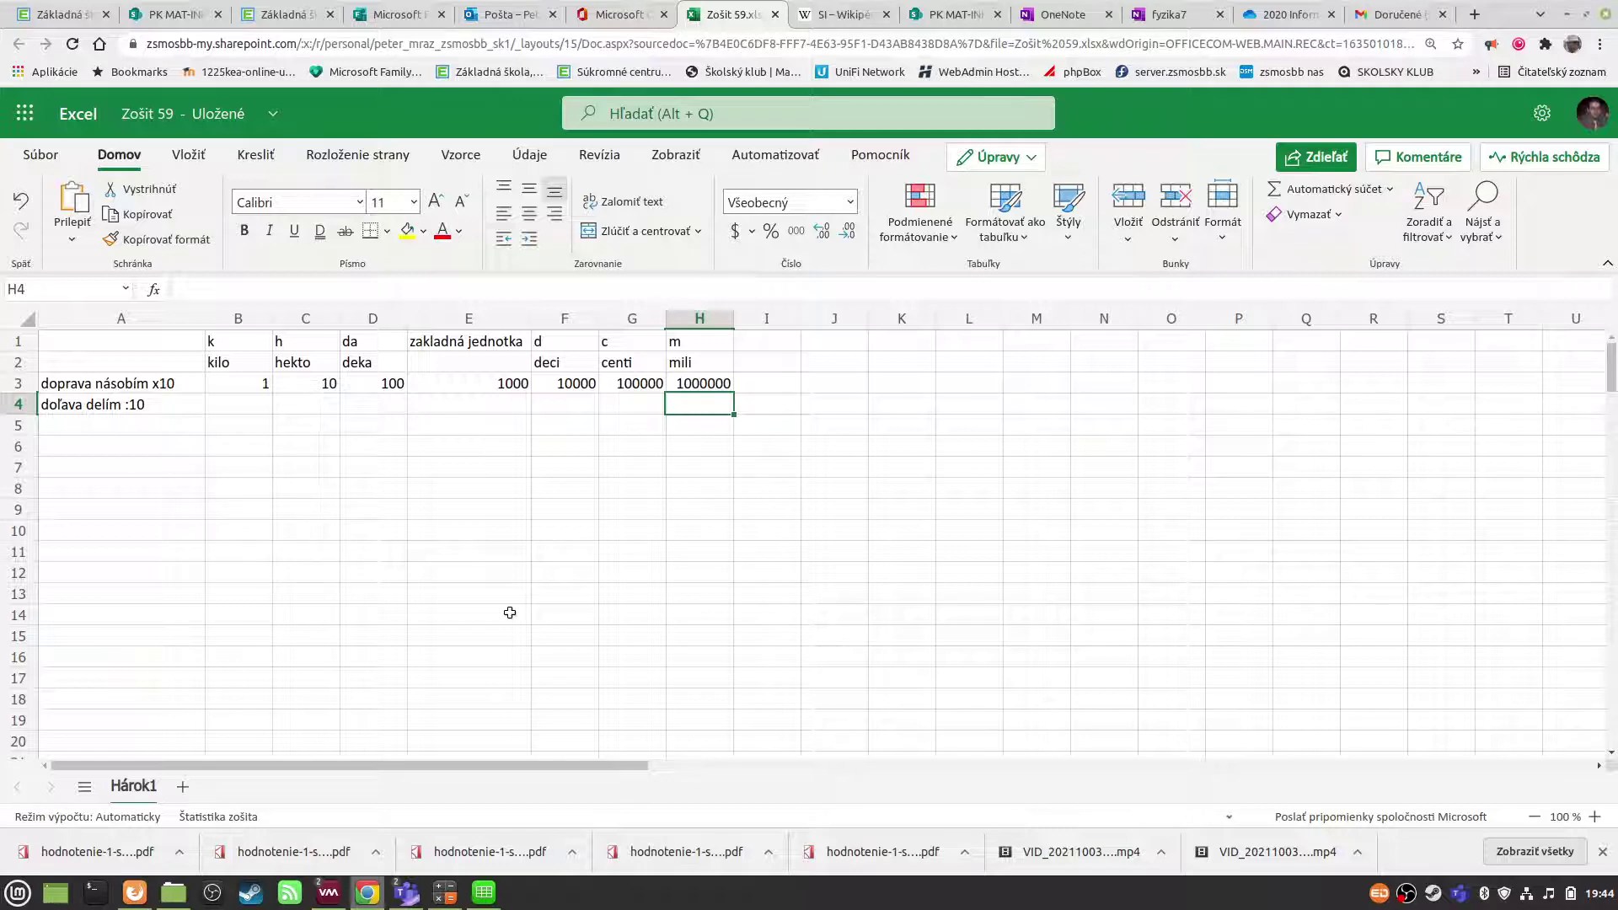
pyautogui.write('1')
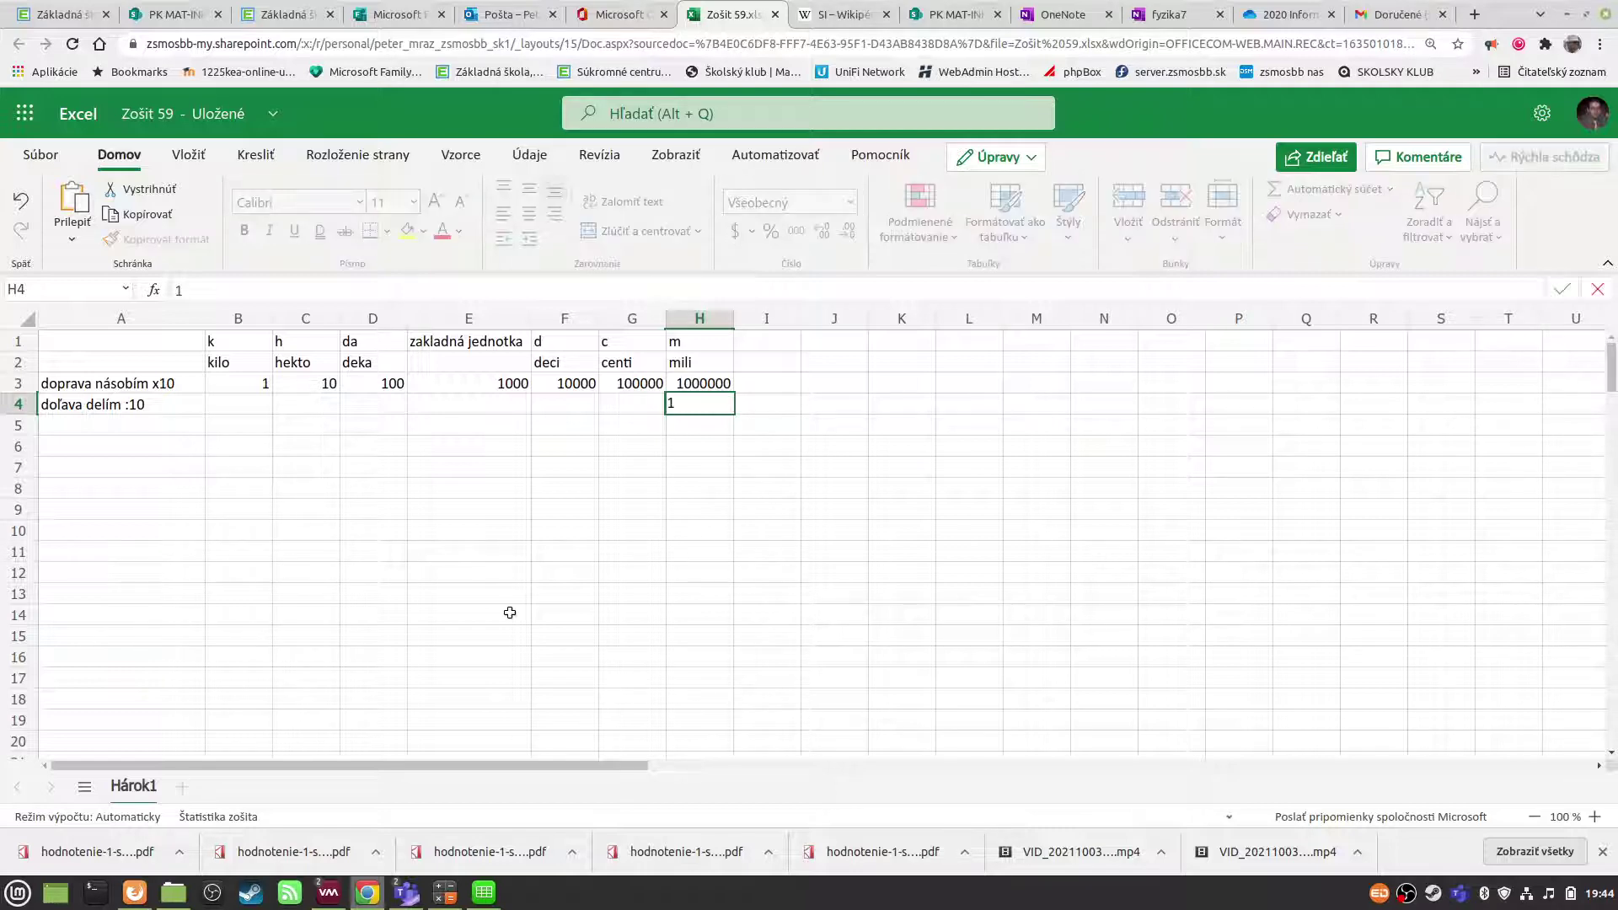
pyautogui.press('Return')
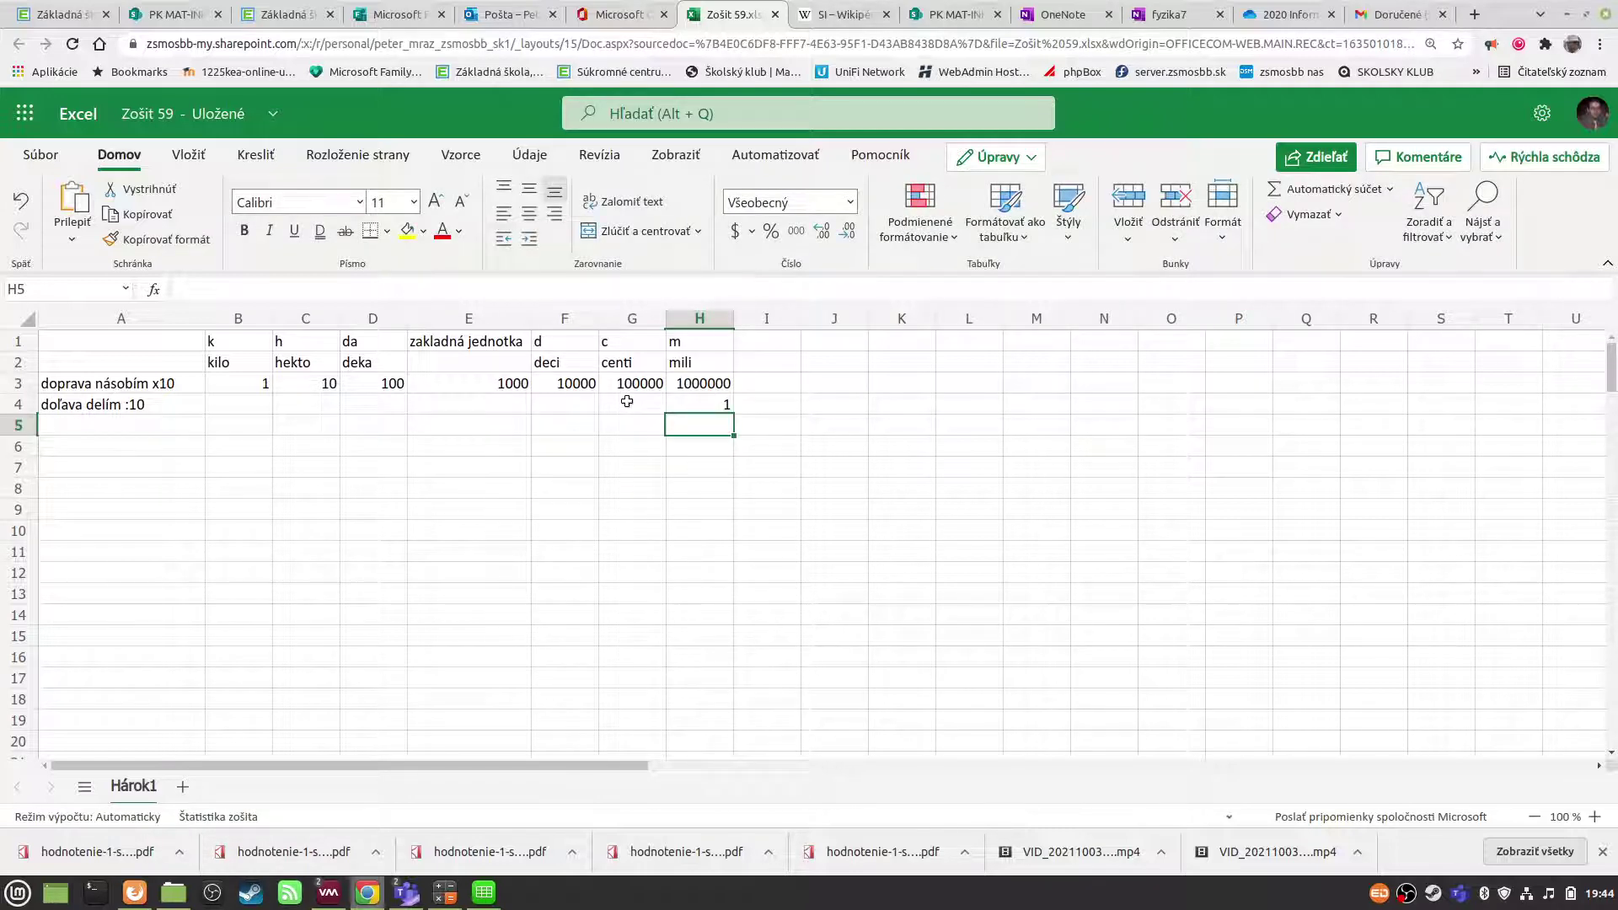
pyautogui.click(627, 402)
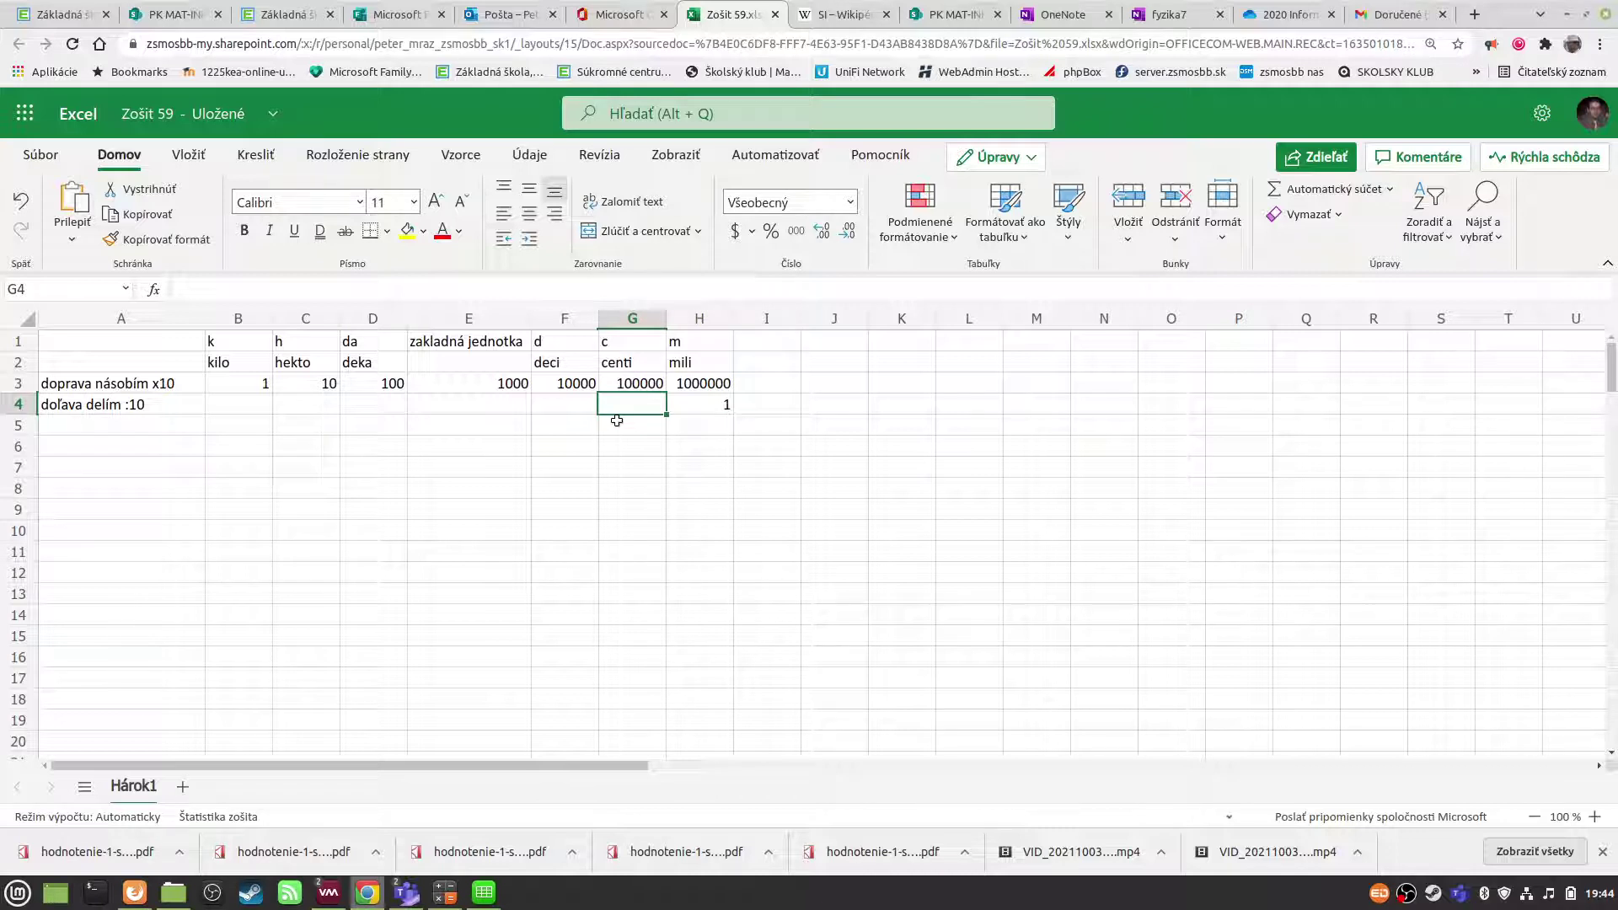
pyautogui.write('=')
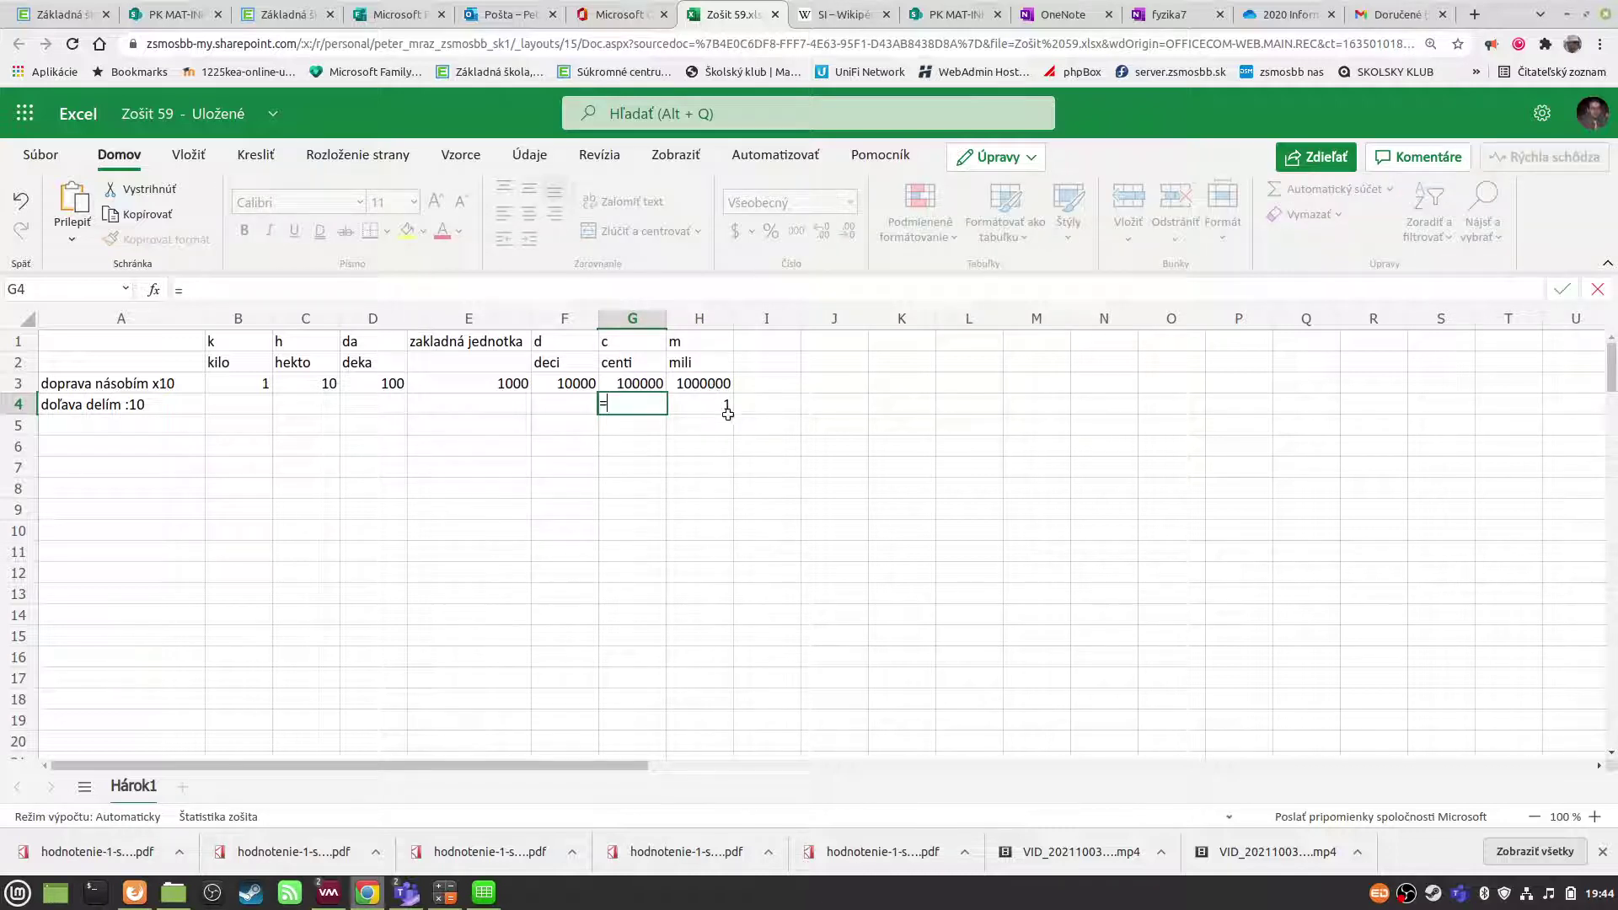
pyautogui.click(729, 407)
pyautogui.write('/')
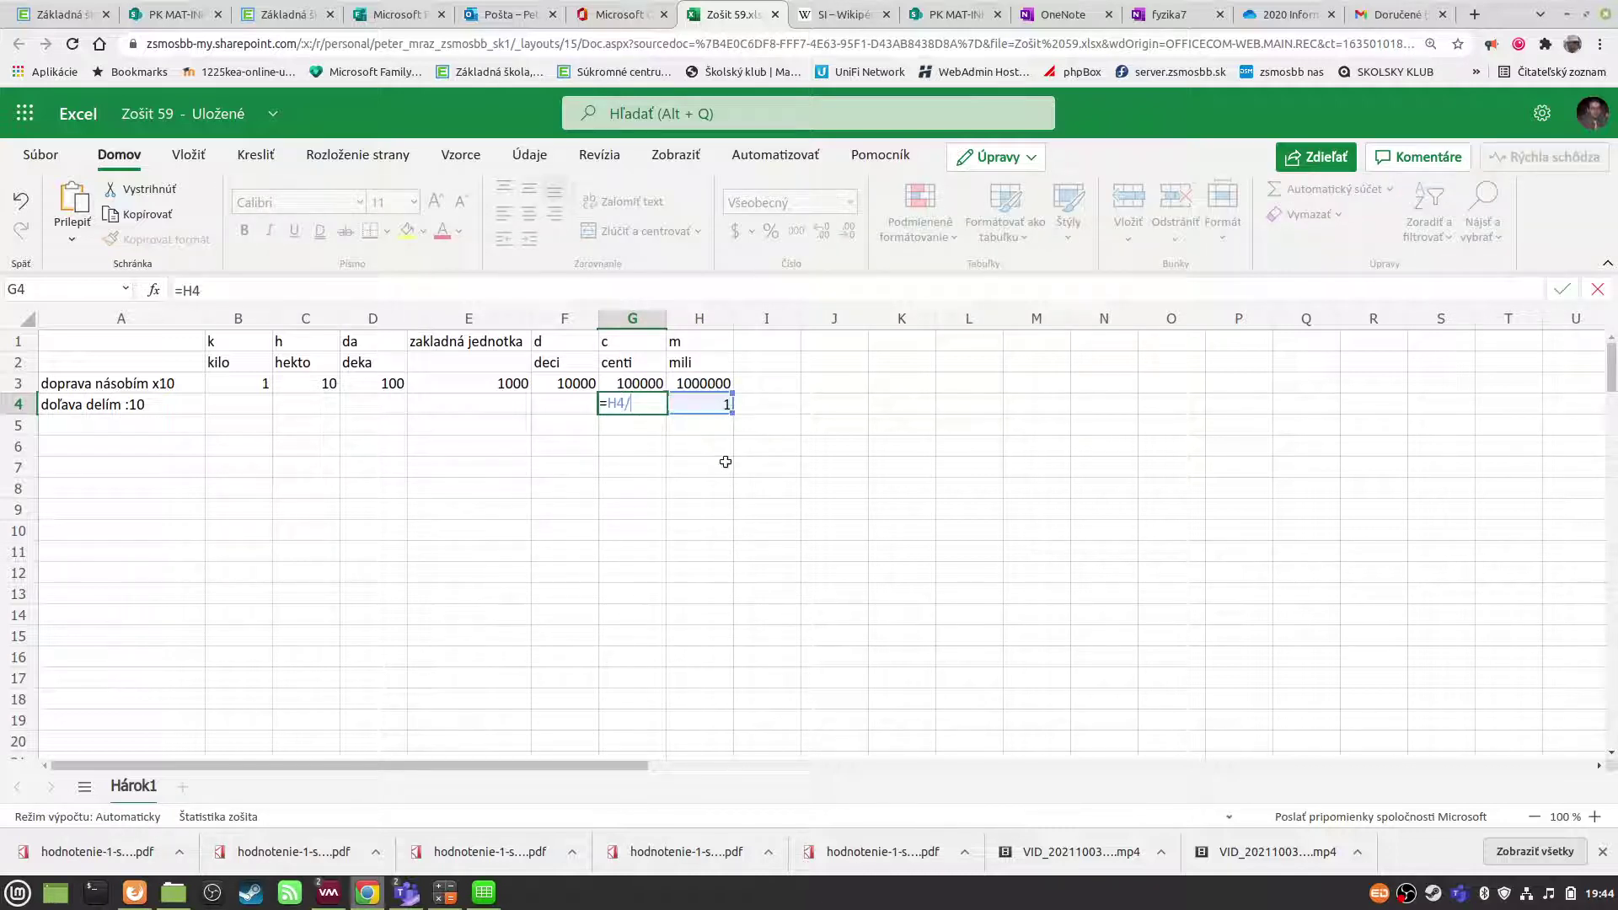
pyautogui.write('10')
pyautogui.press('Return')
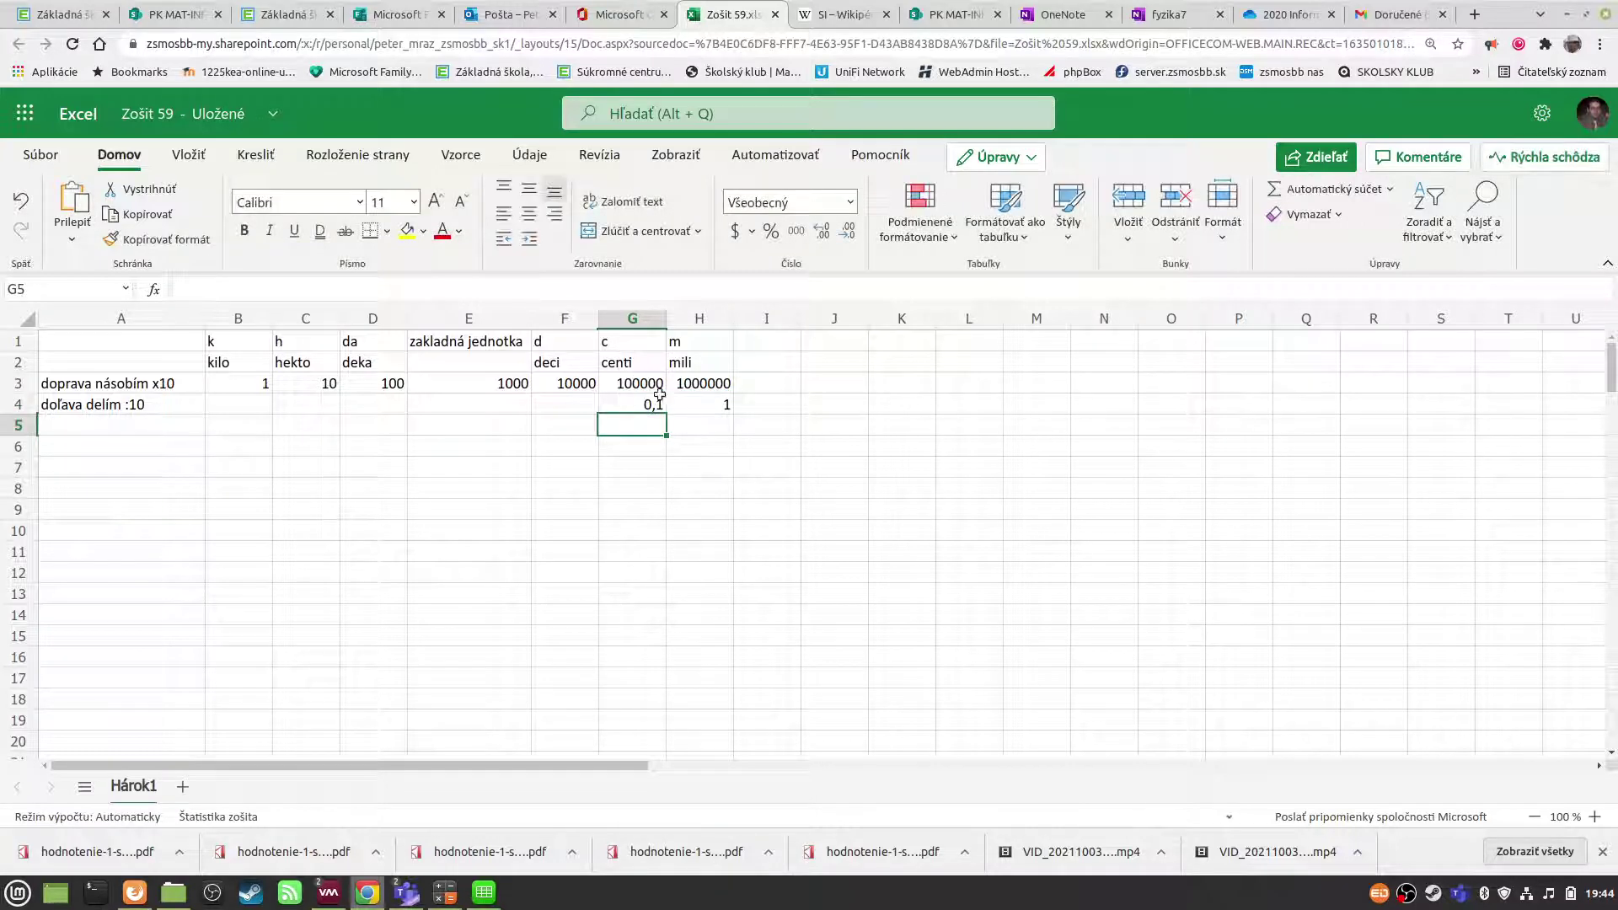
pyautogui.click(656, 405)
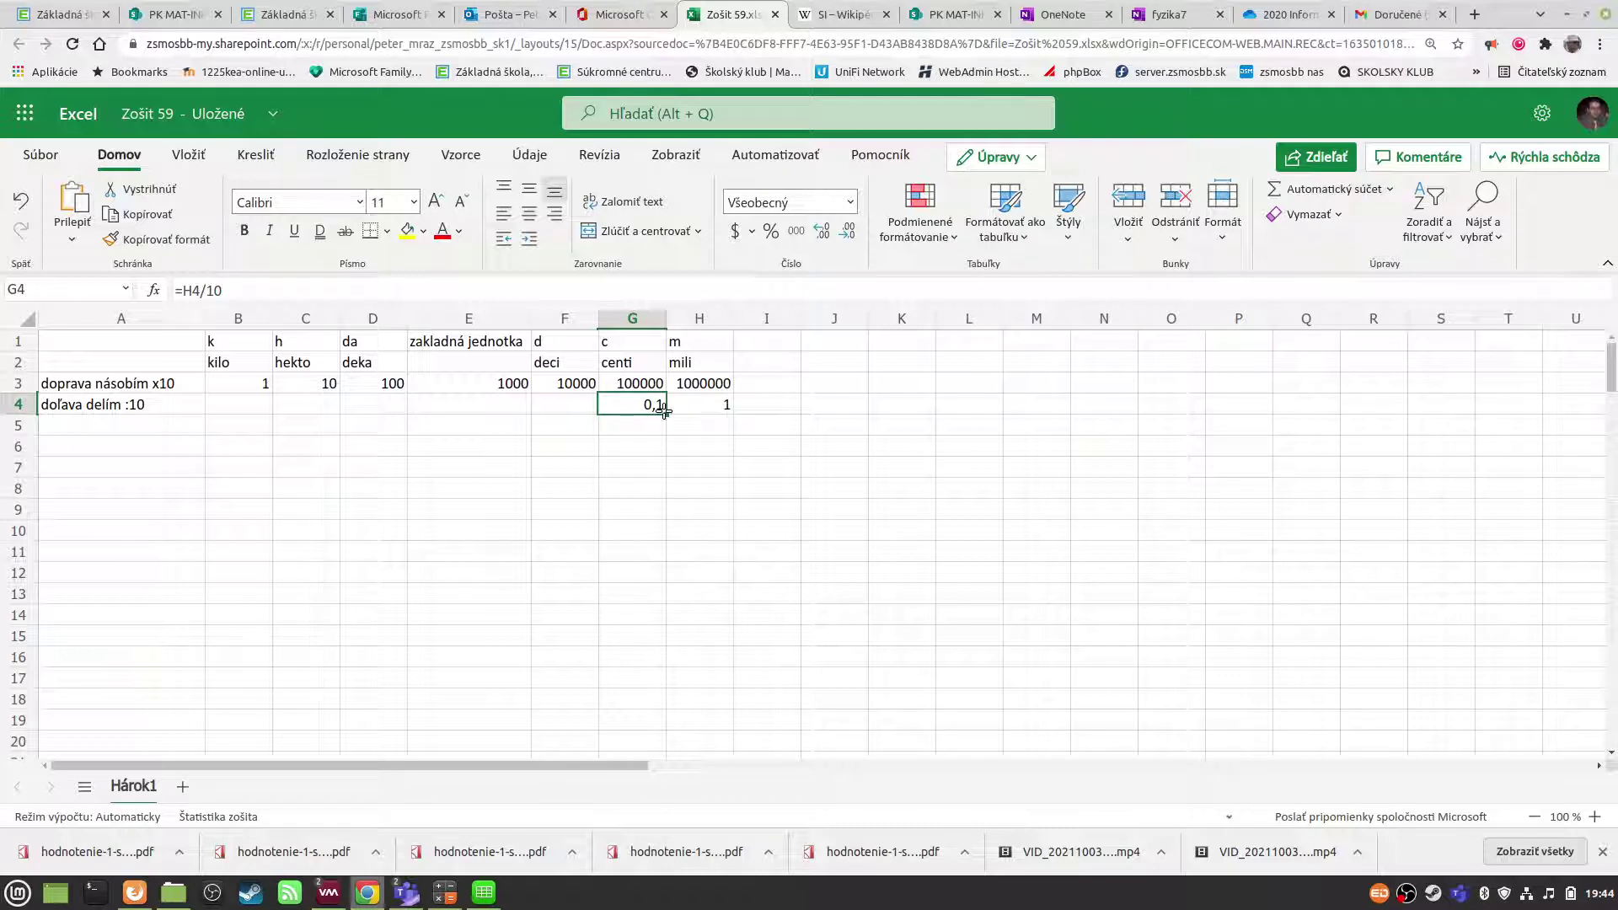
pyautogui.moveTo(662, 412); pyautogui.dragTo(232, 415)
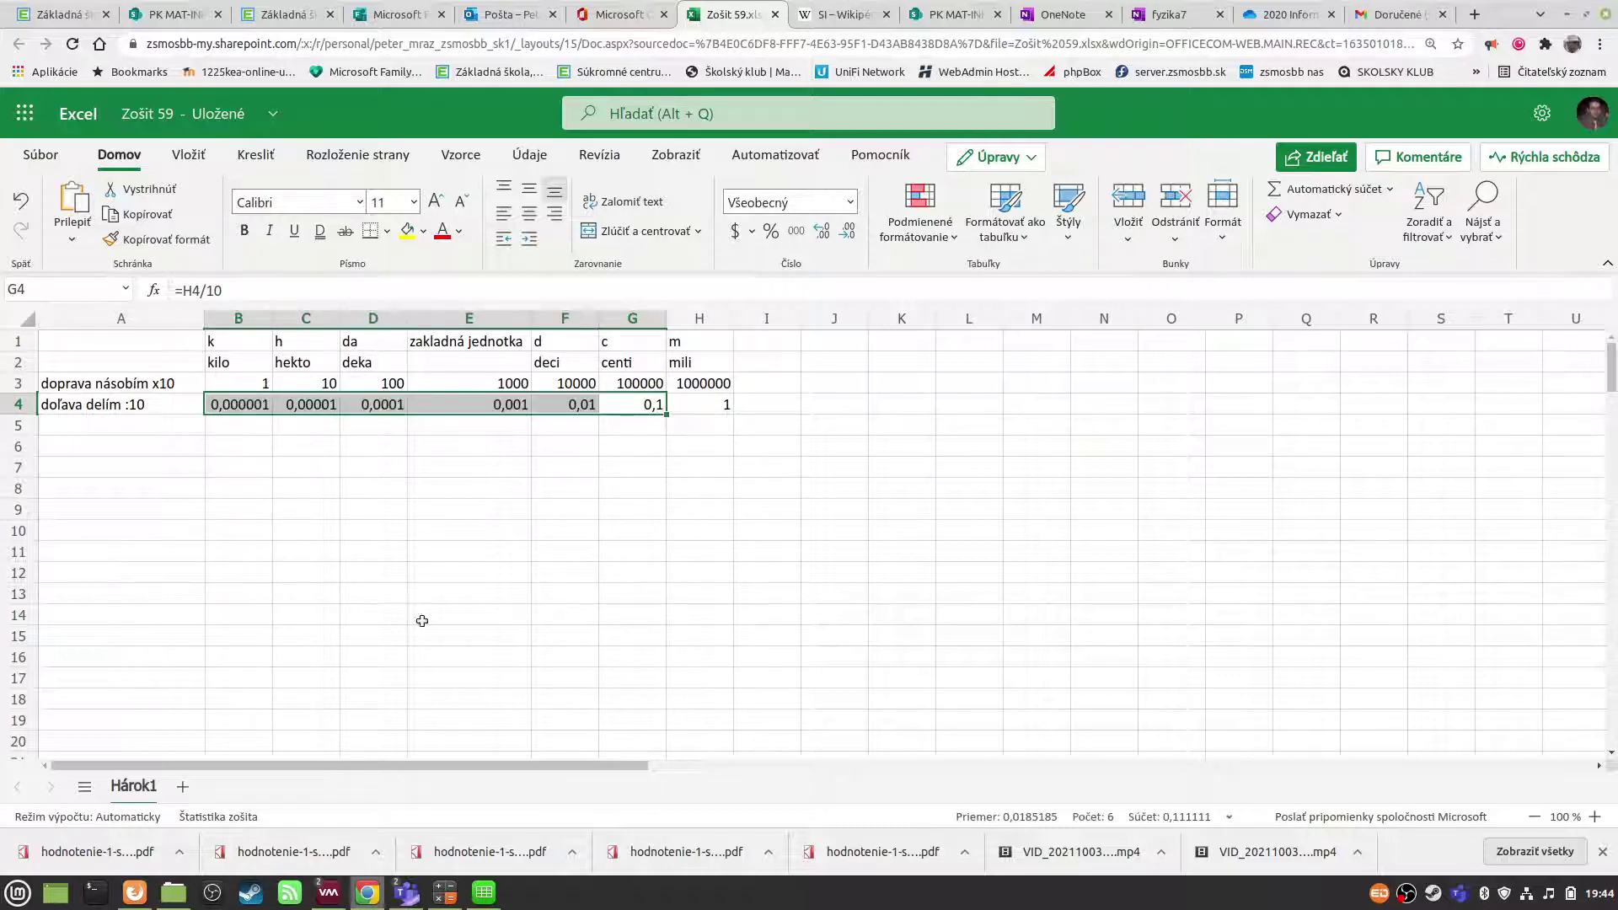
pyautogui.click(430, 524)
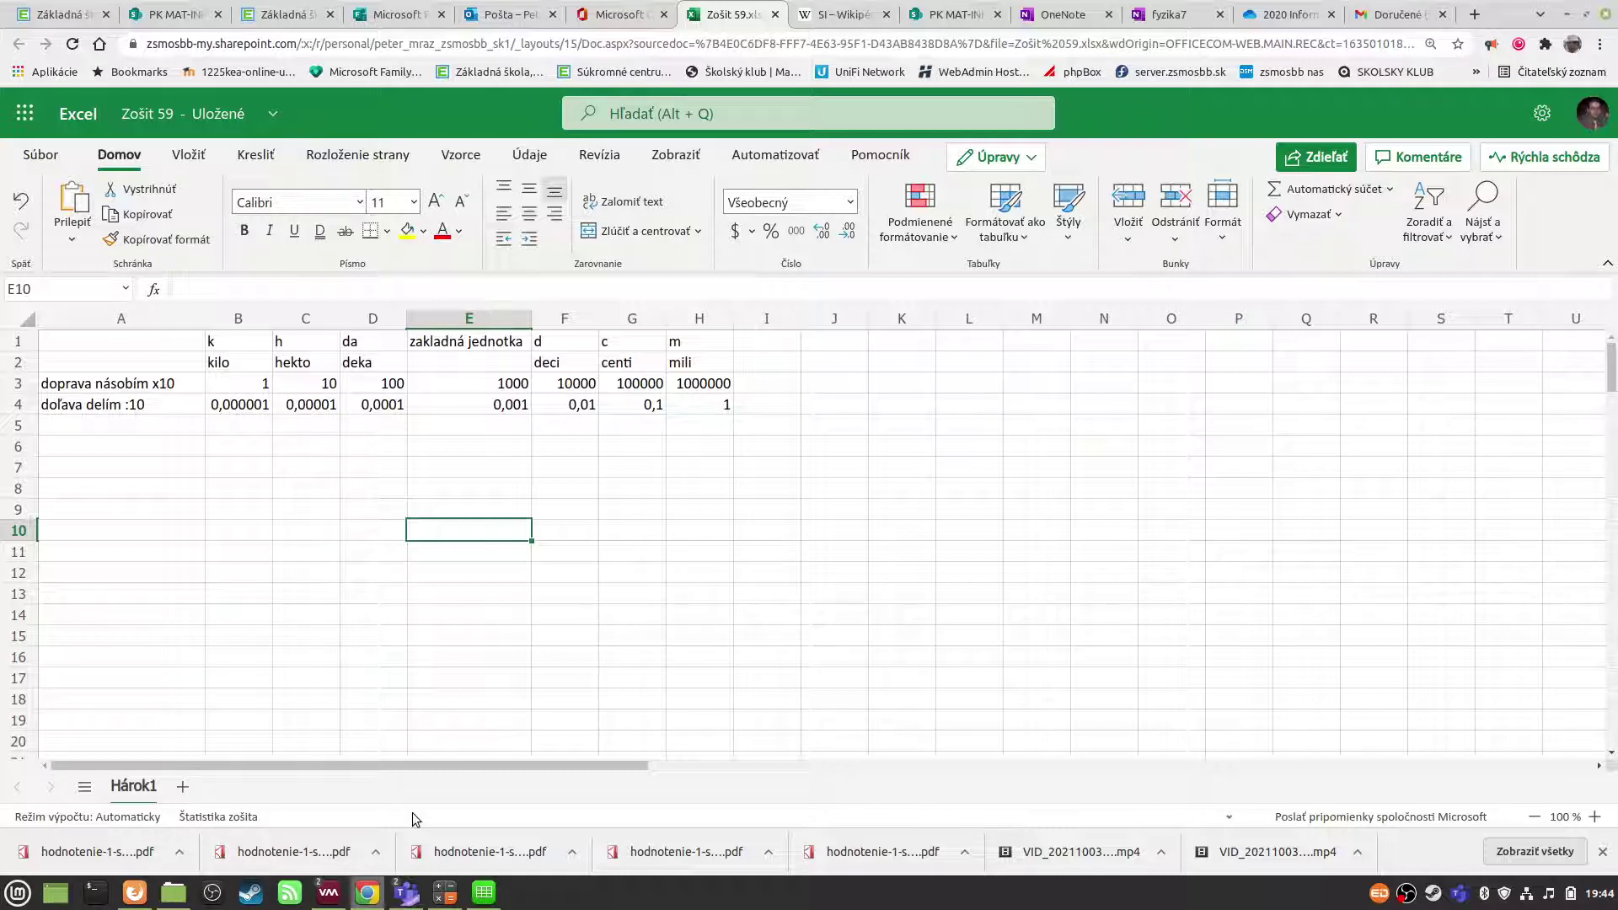
# - Type '4.7 m' in B9 and the target unit 'mm' in C9
pyautogui.click(236, 514)
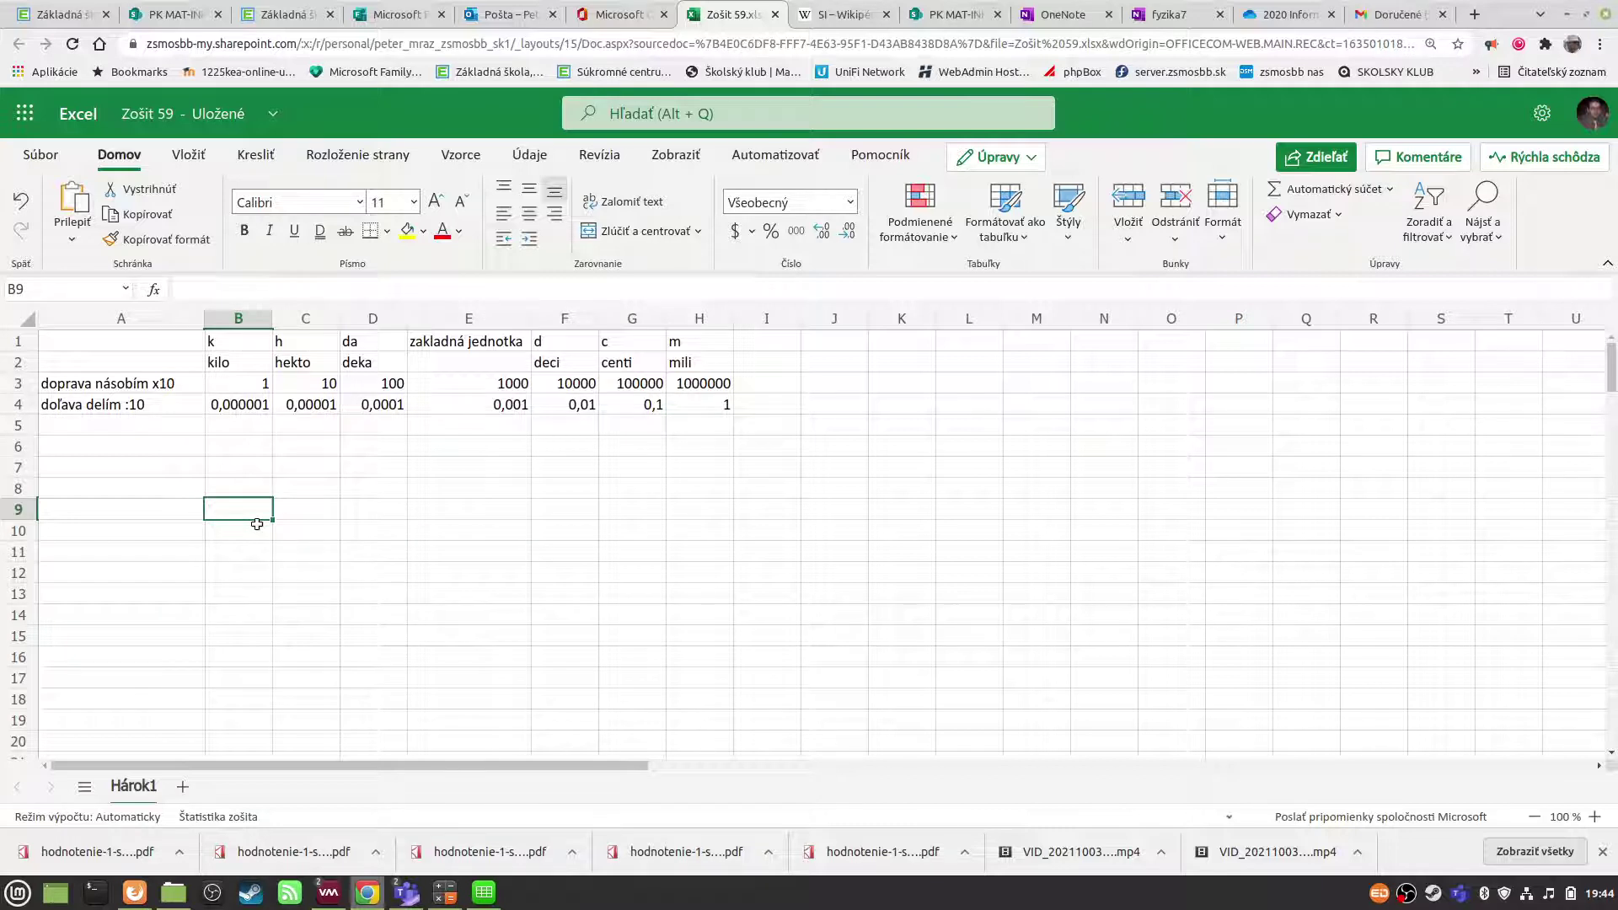
pyautogui.write('4.7')
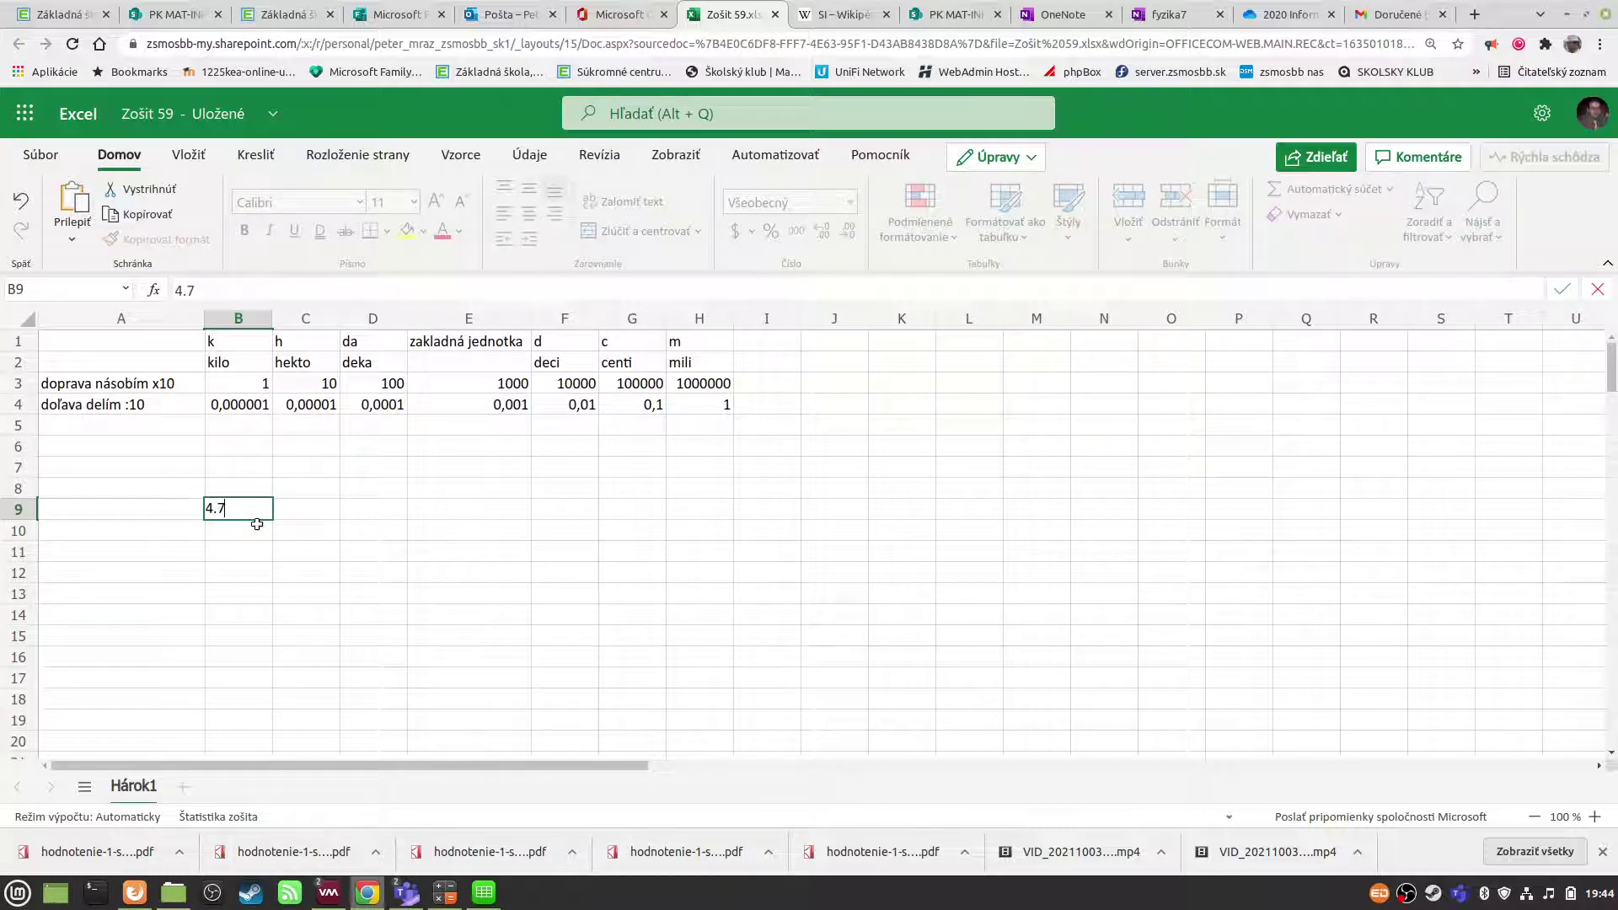
pyautogui.write(' m')
pyautogui.press('Tab')
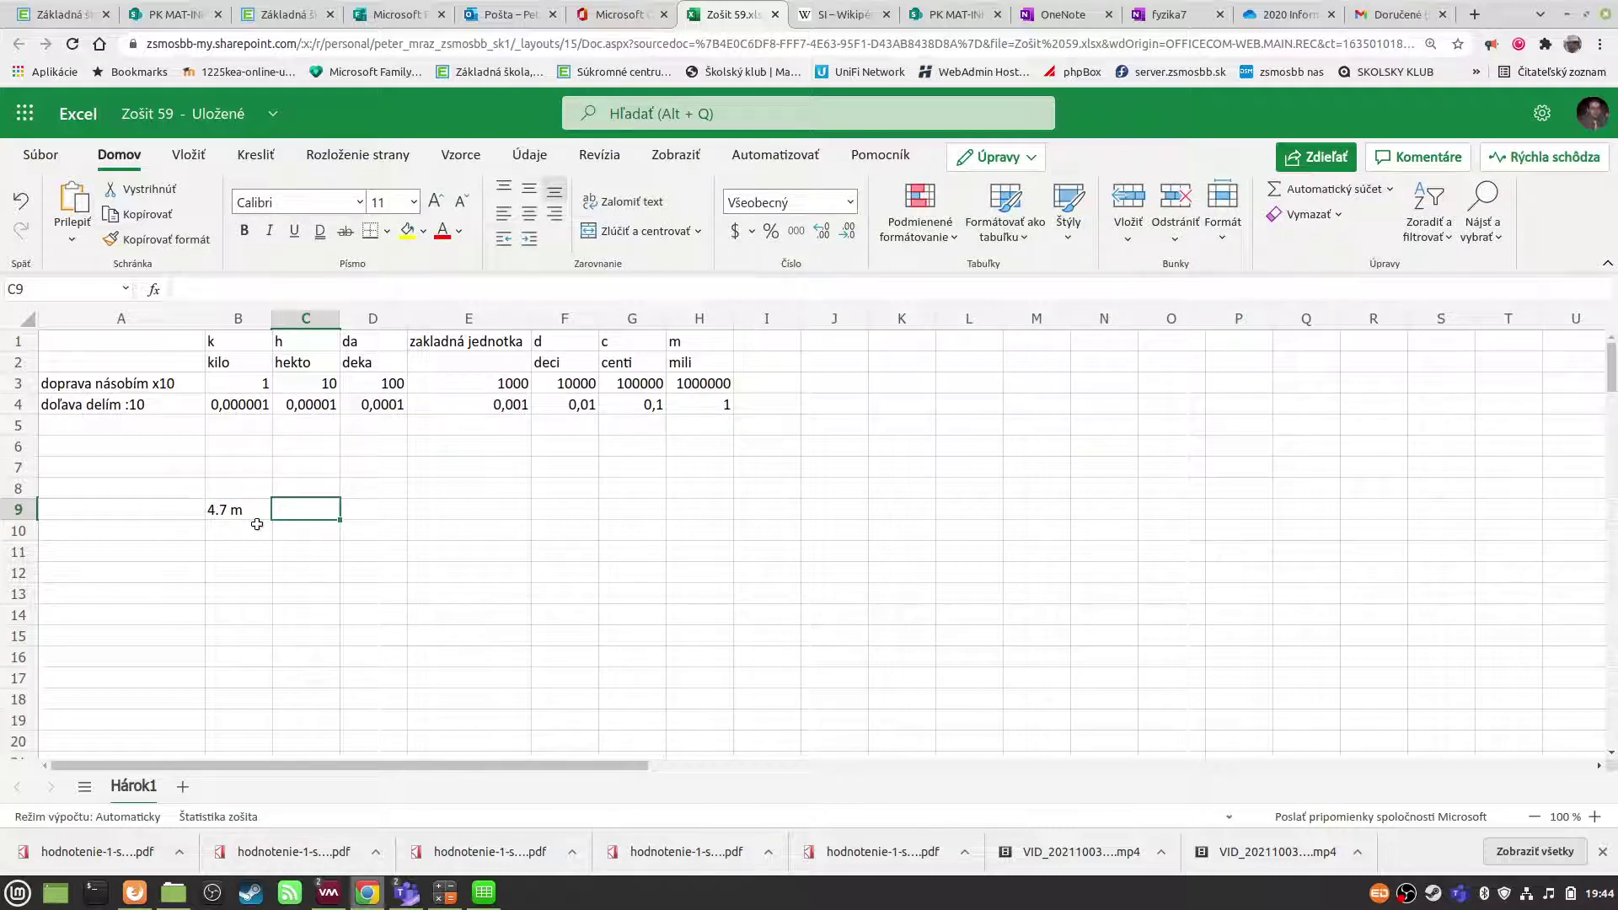
pyautogui.write('mm')
pyautogui.press('Return')
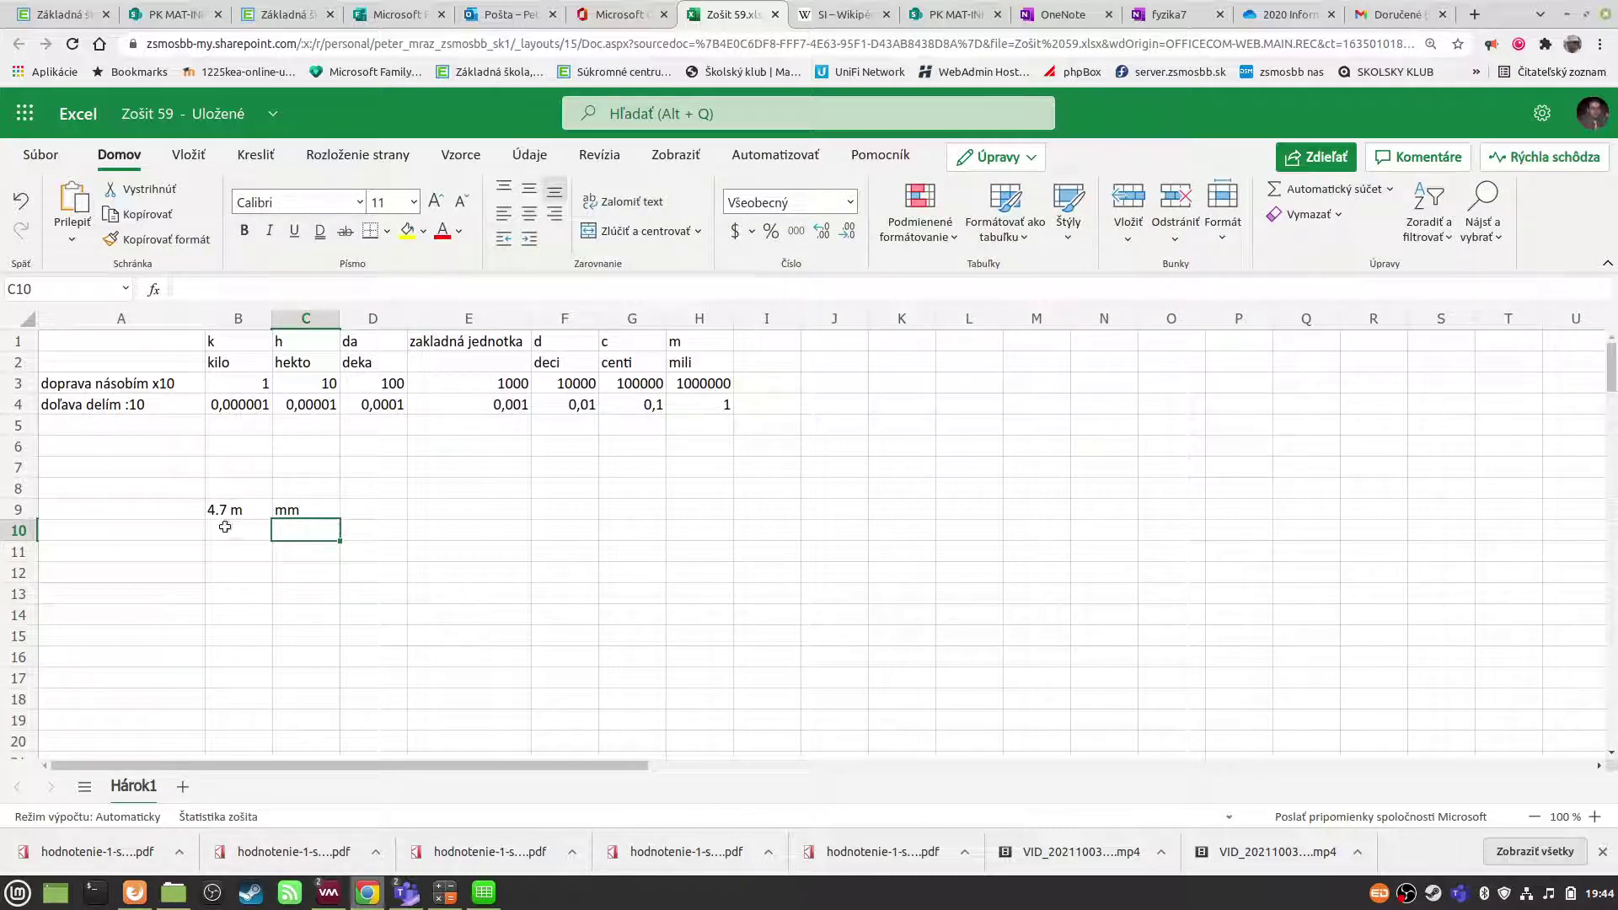
pyautogui.click(477, 387)
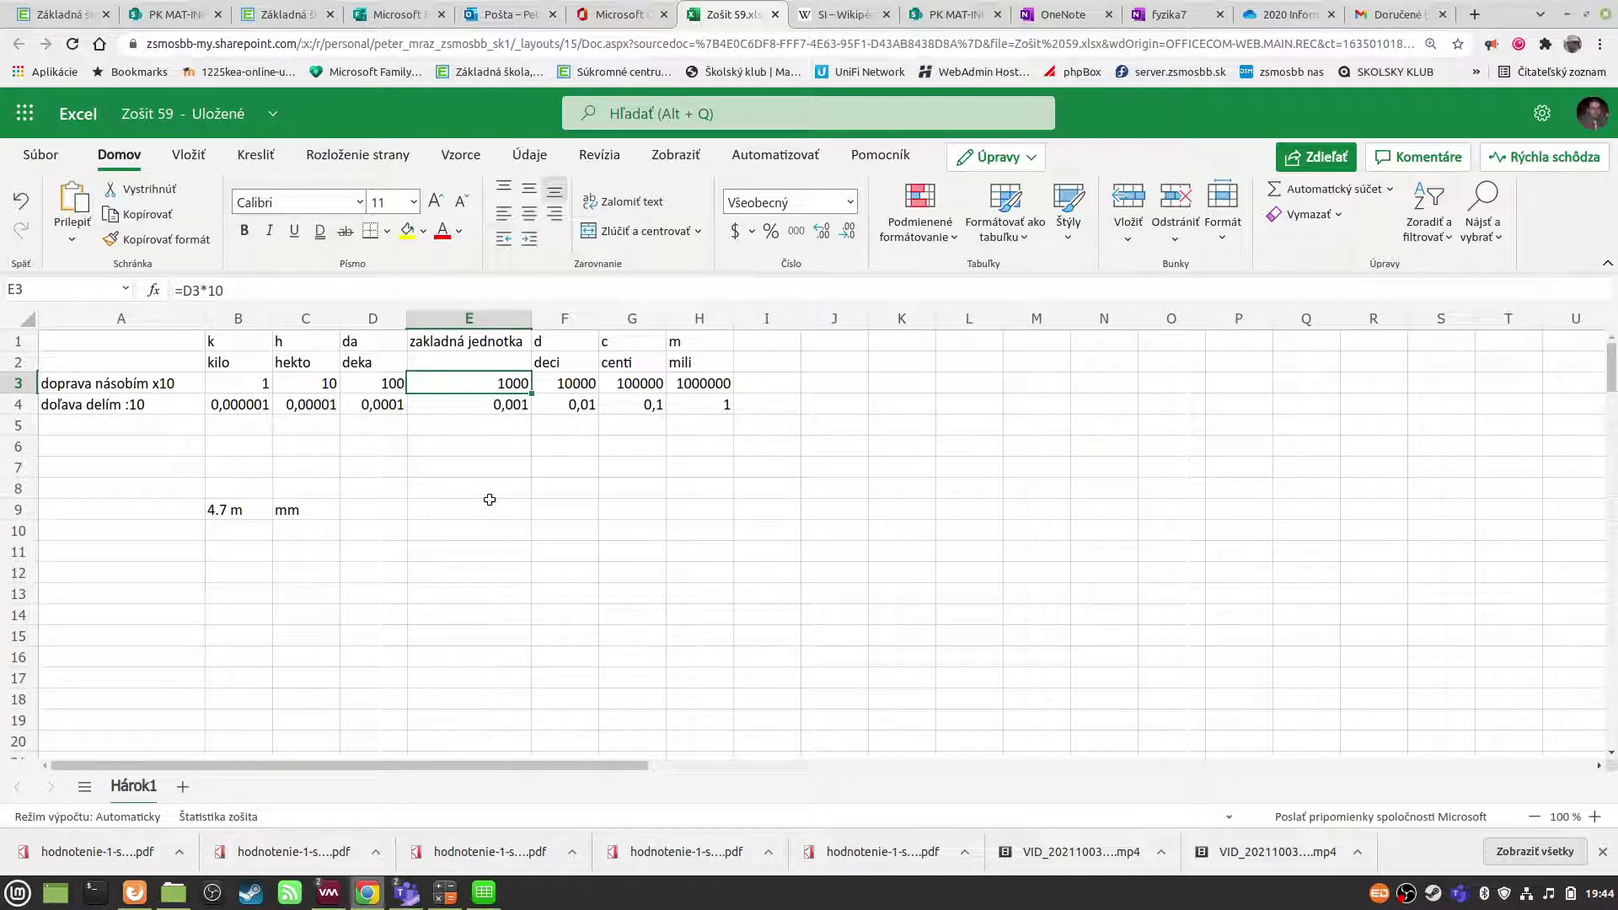
# - Enter 4.7 in E3, retyping it after Excel turns it into a date
pyautogui.write('4.7')
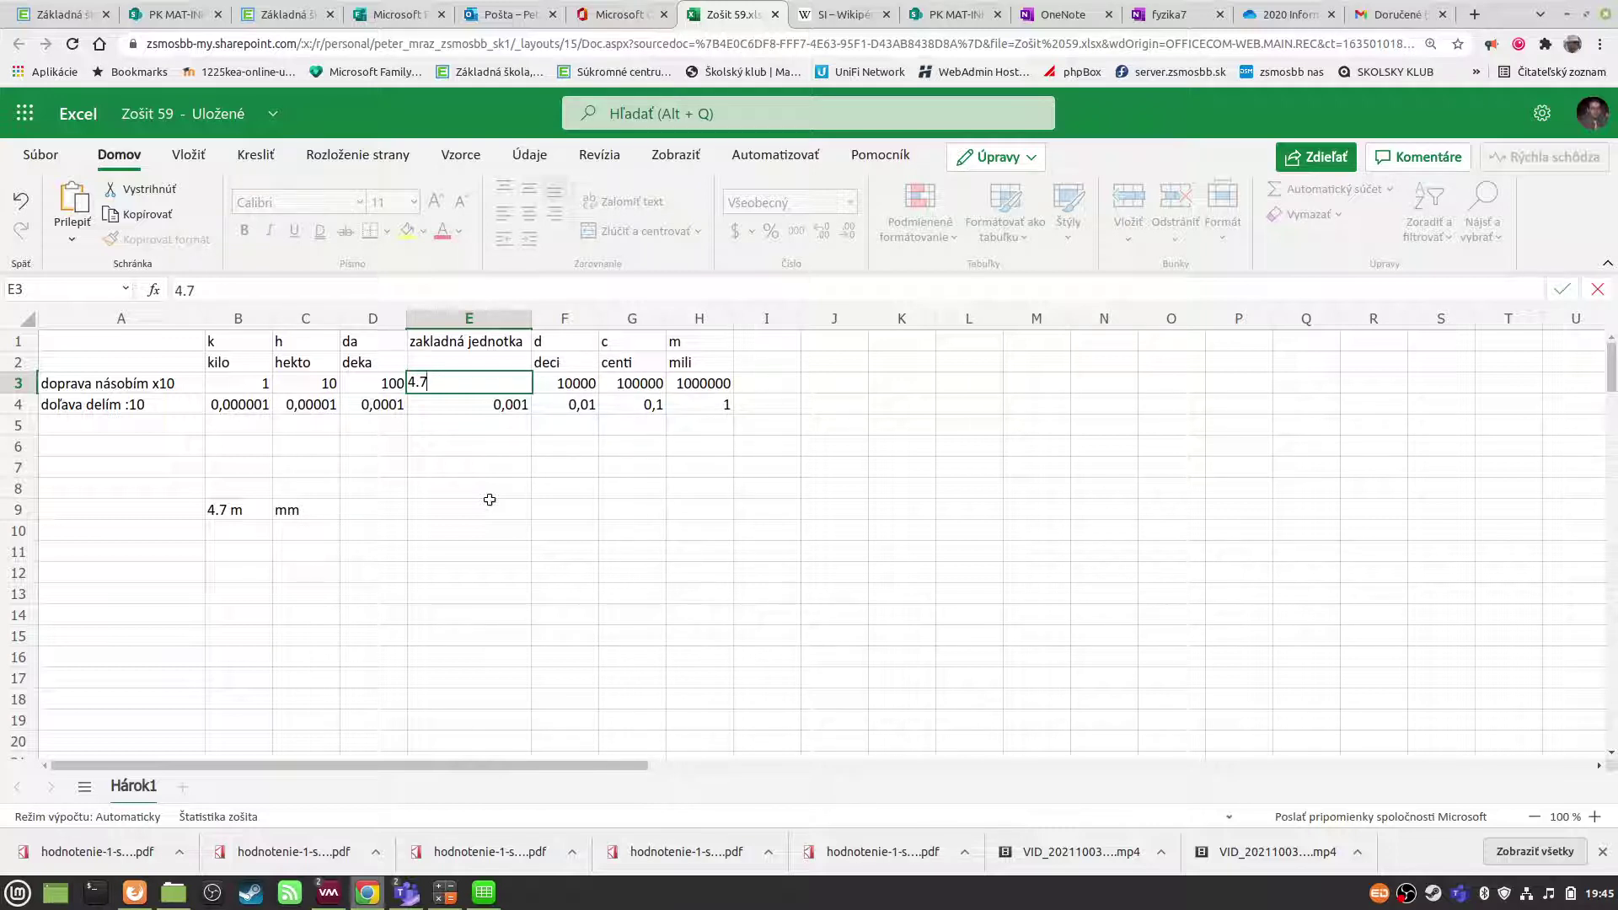
pyautogui.press('Return')
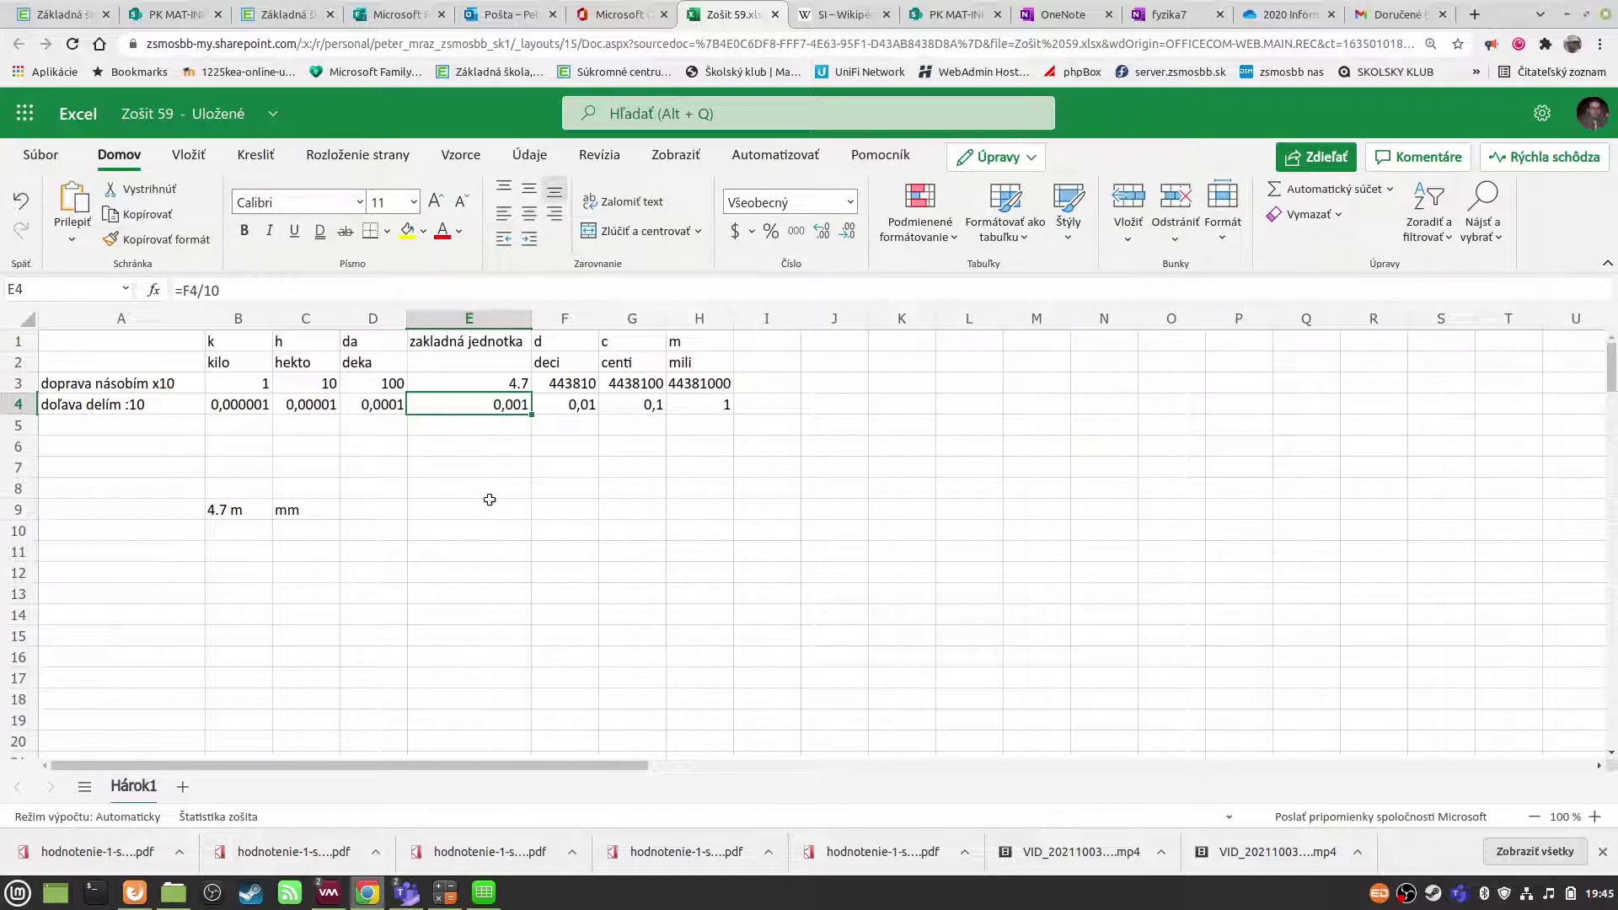
pyautogui.doubleClick(516, 384)
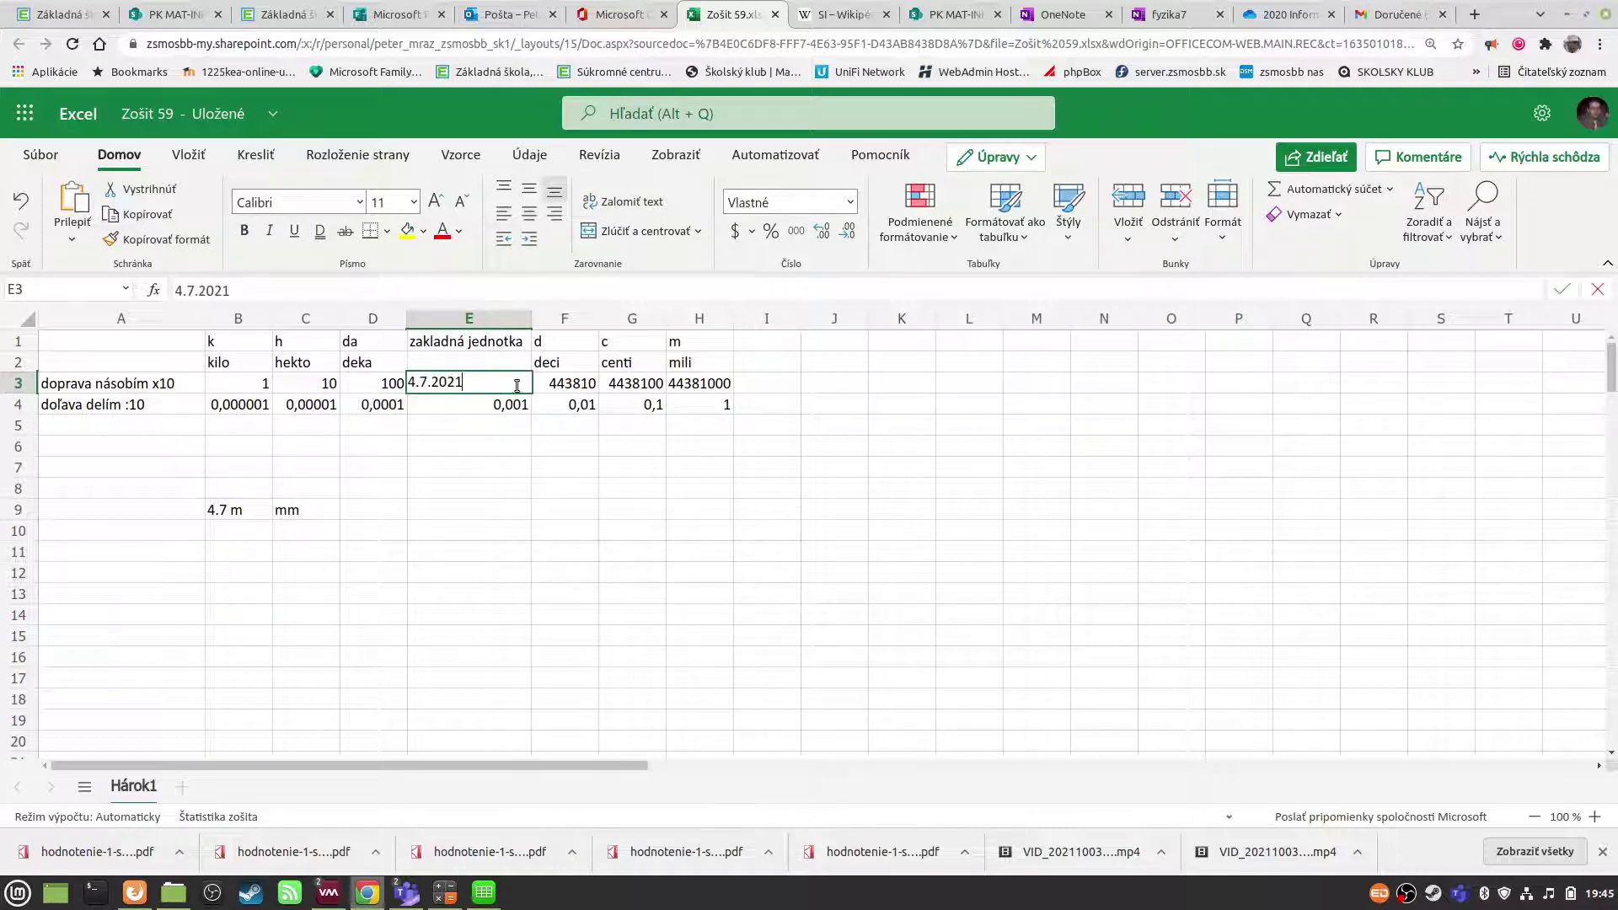
pyautogui.moveTo(470, 381); pyautogui.dragTo(346, 372)
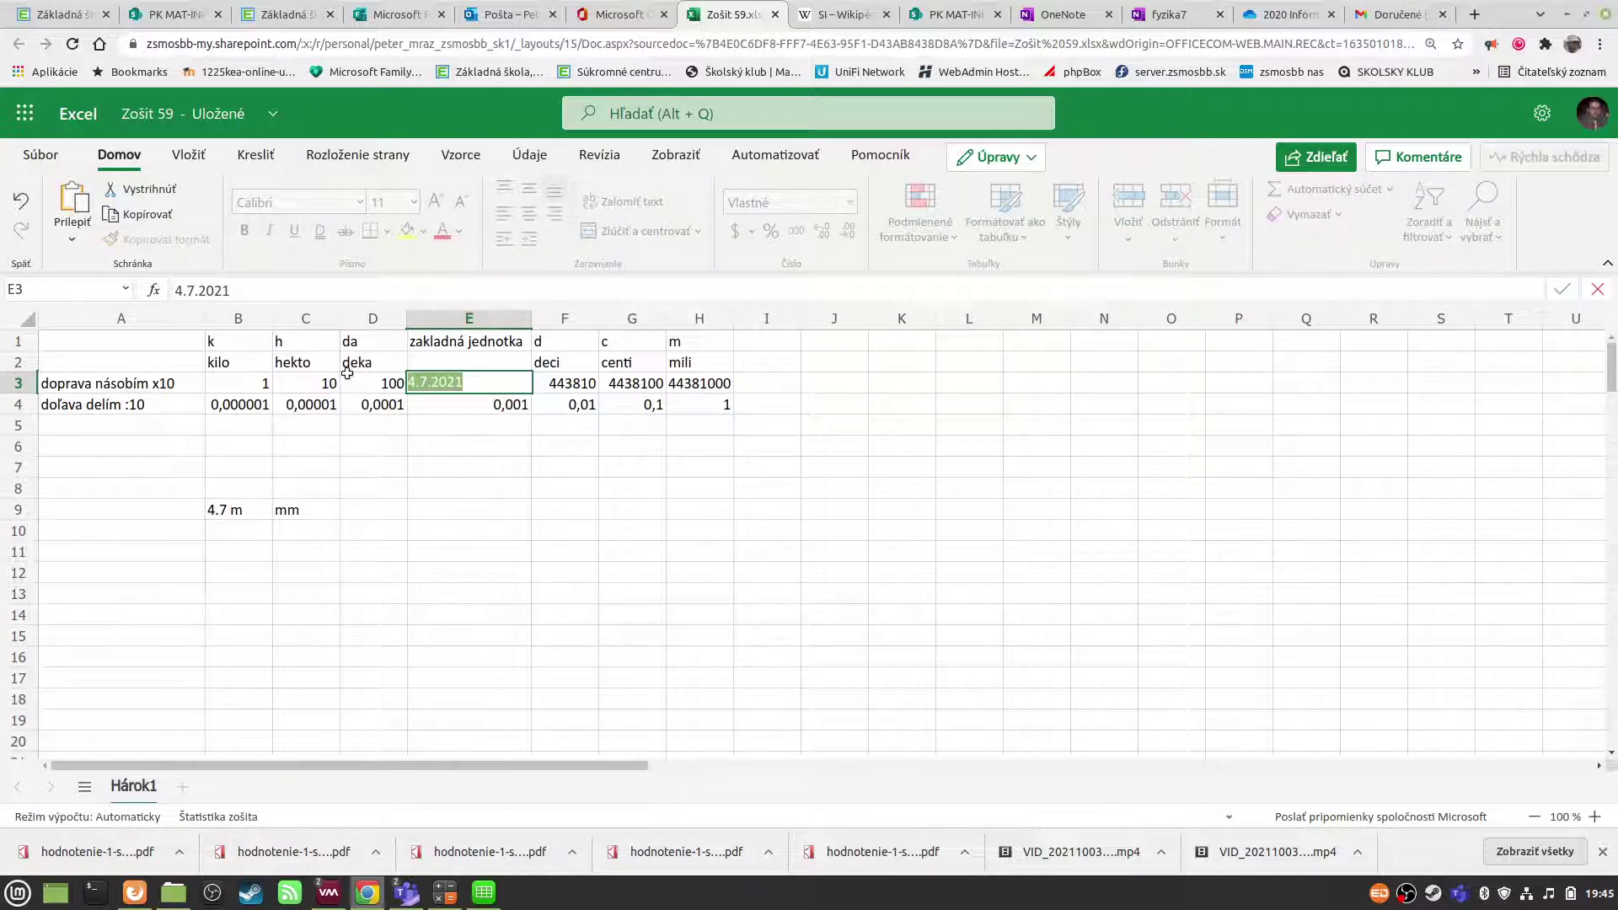
pyautogui.write('4.')
pyautogui.write('7')
pyautogui.press('Return')
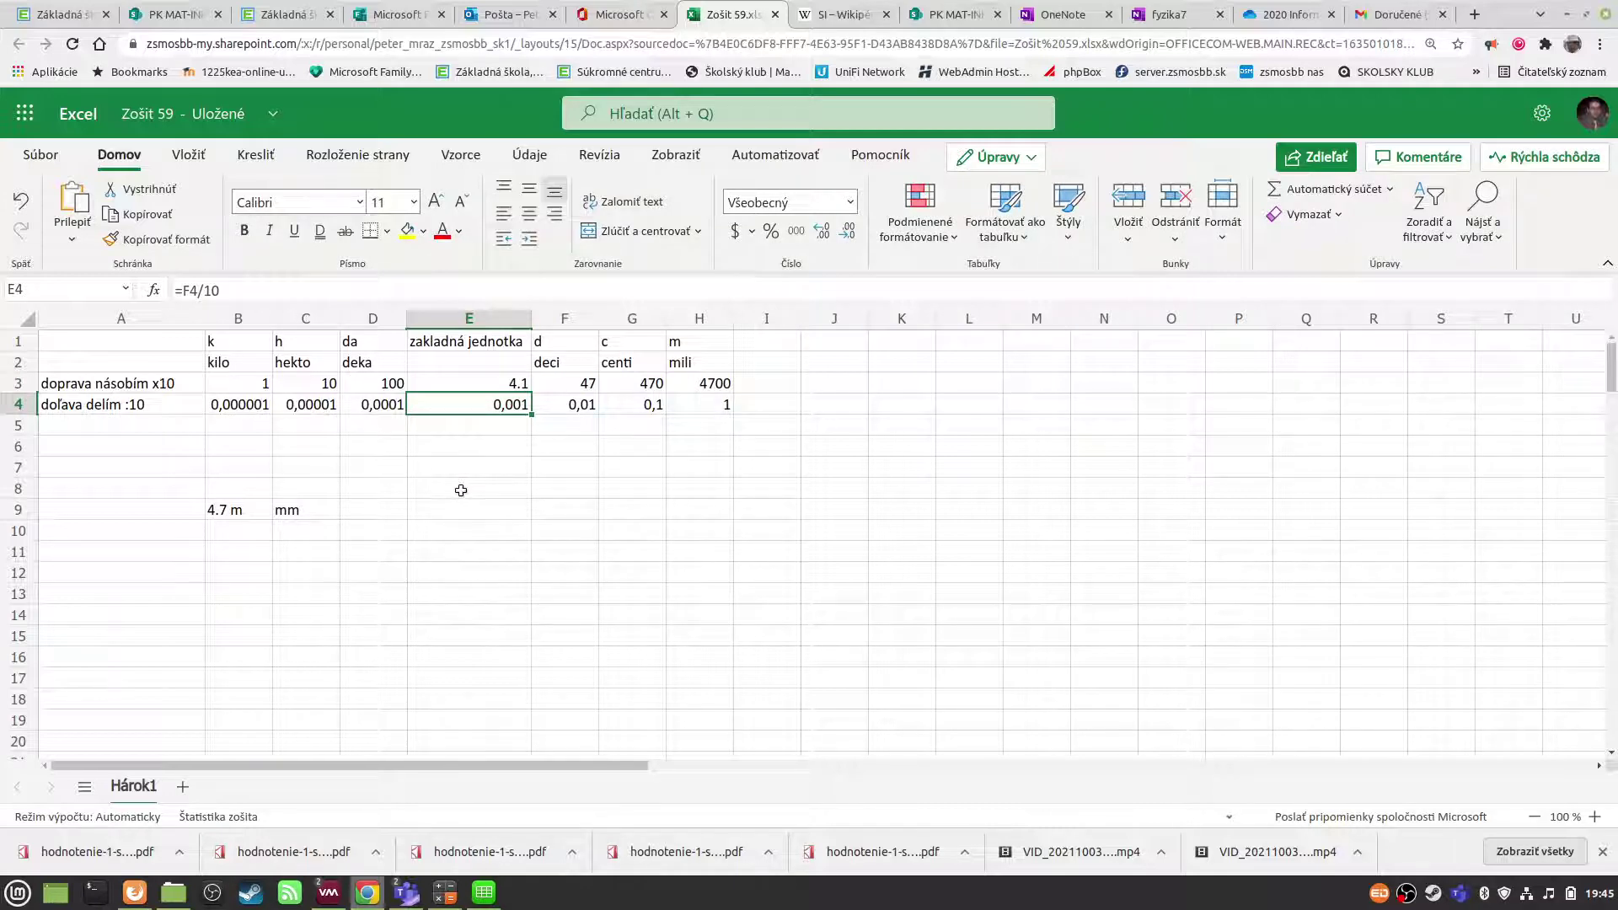
pyautogui.doubleClick(515, 384)
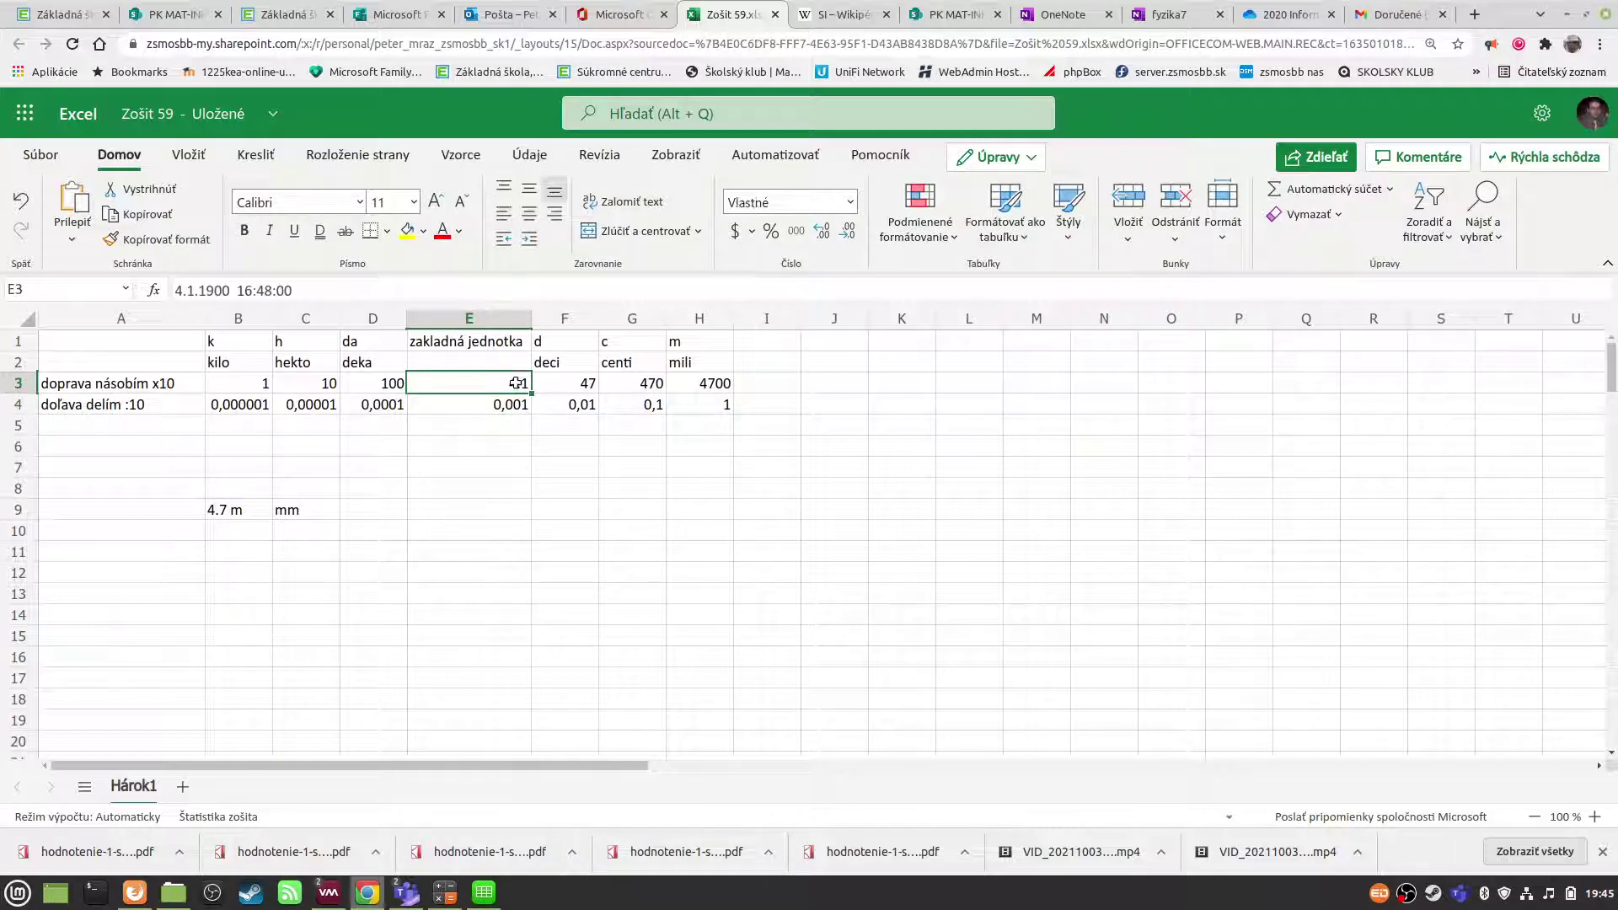
pyautogui.click(493, 473)
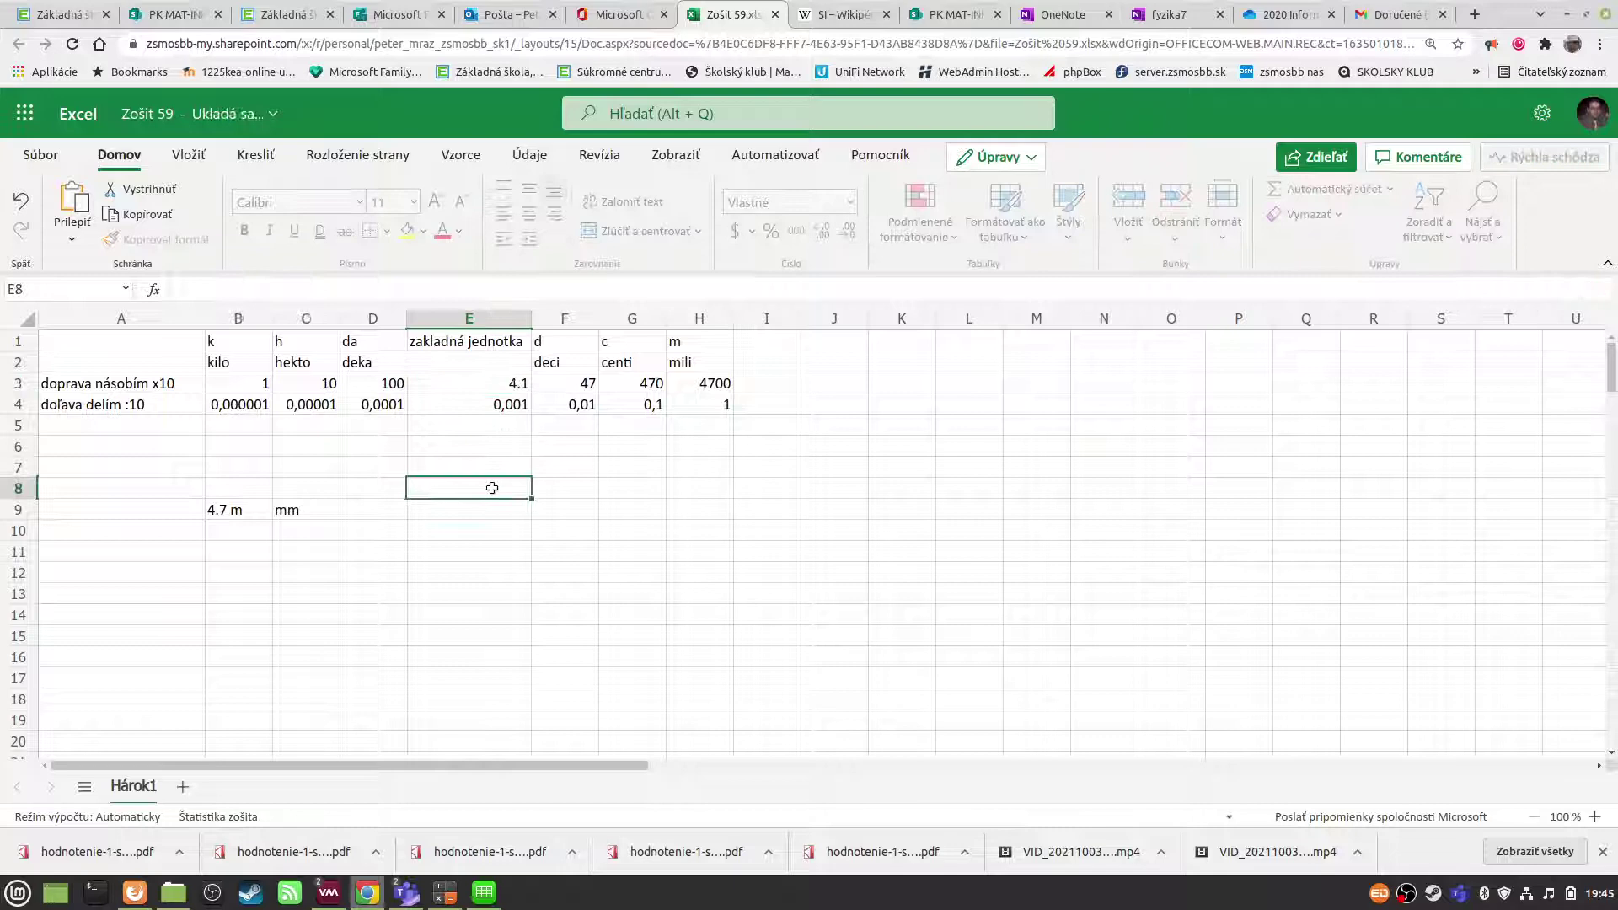
# - Apply the Číslo number format to E3 so it shows 4,7
pyautogui.click(495, 384)
pyautogui.rightClick(494, 384)
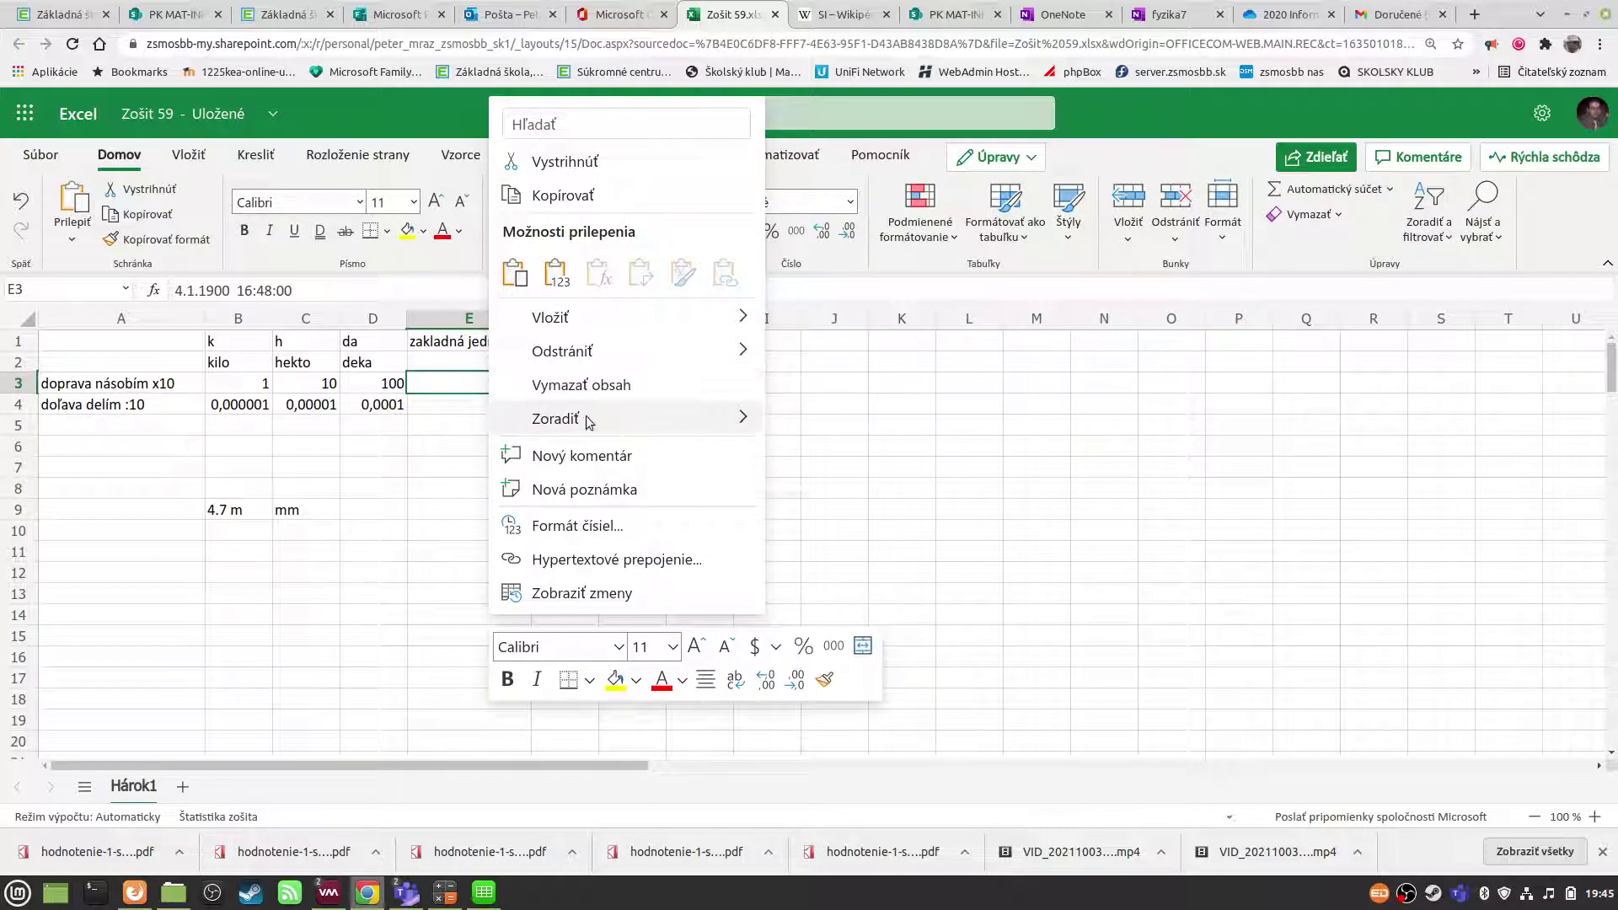
pyautogui.click(581, 527)
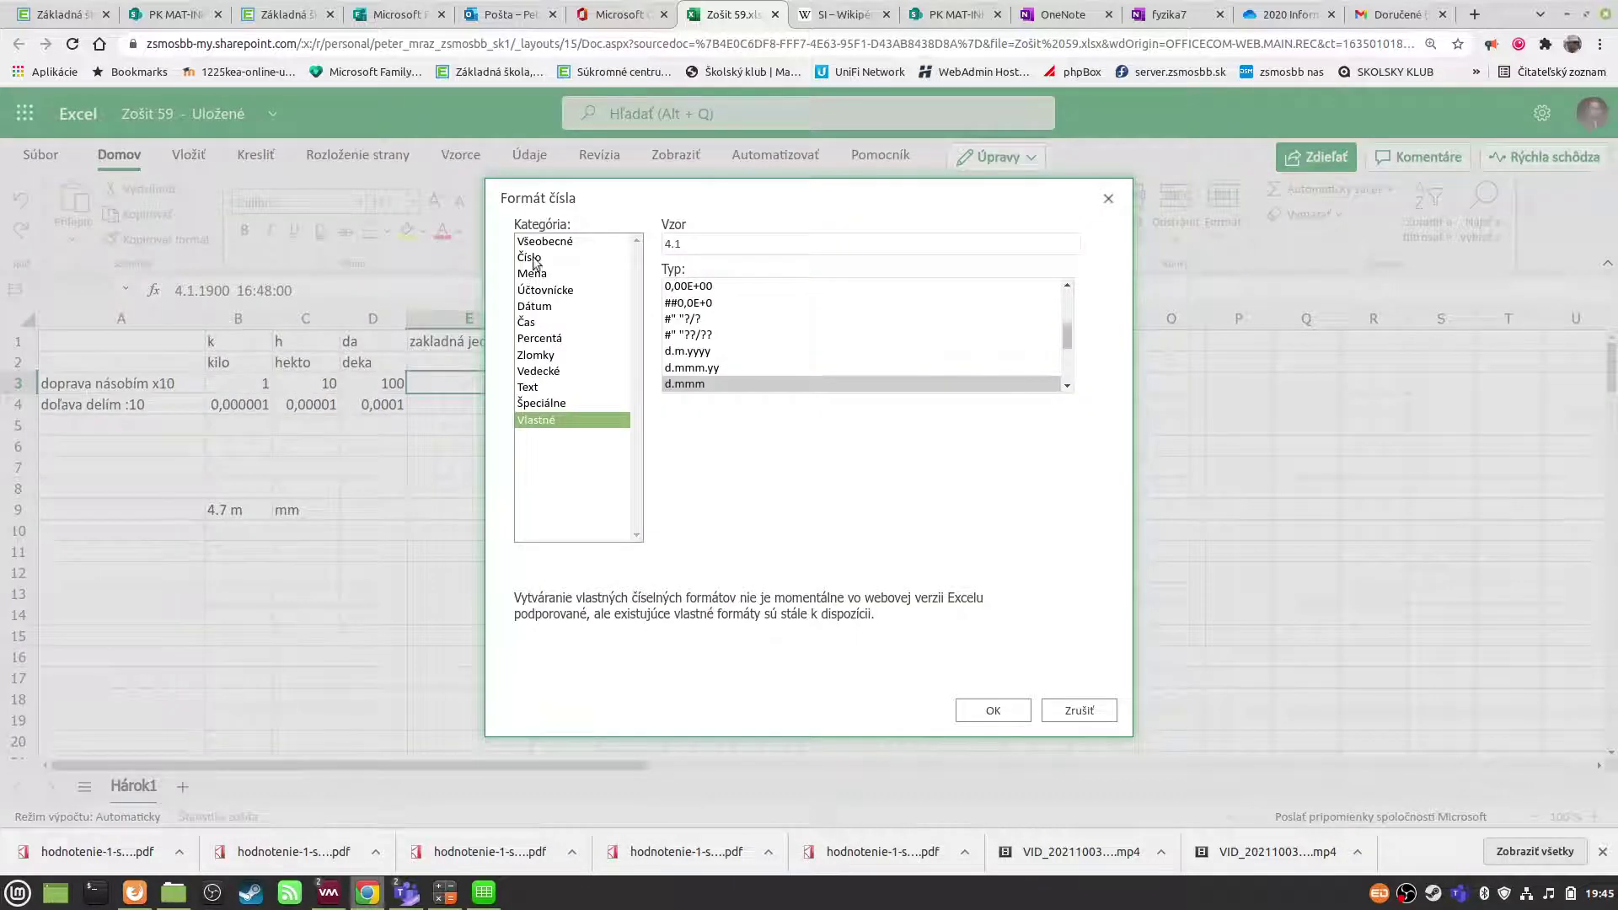
pyautogui.click(974, 710)
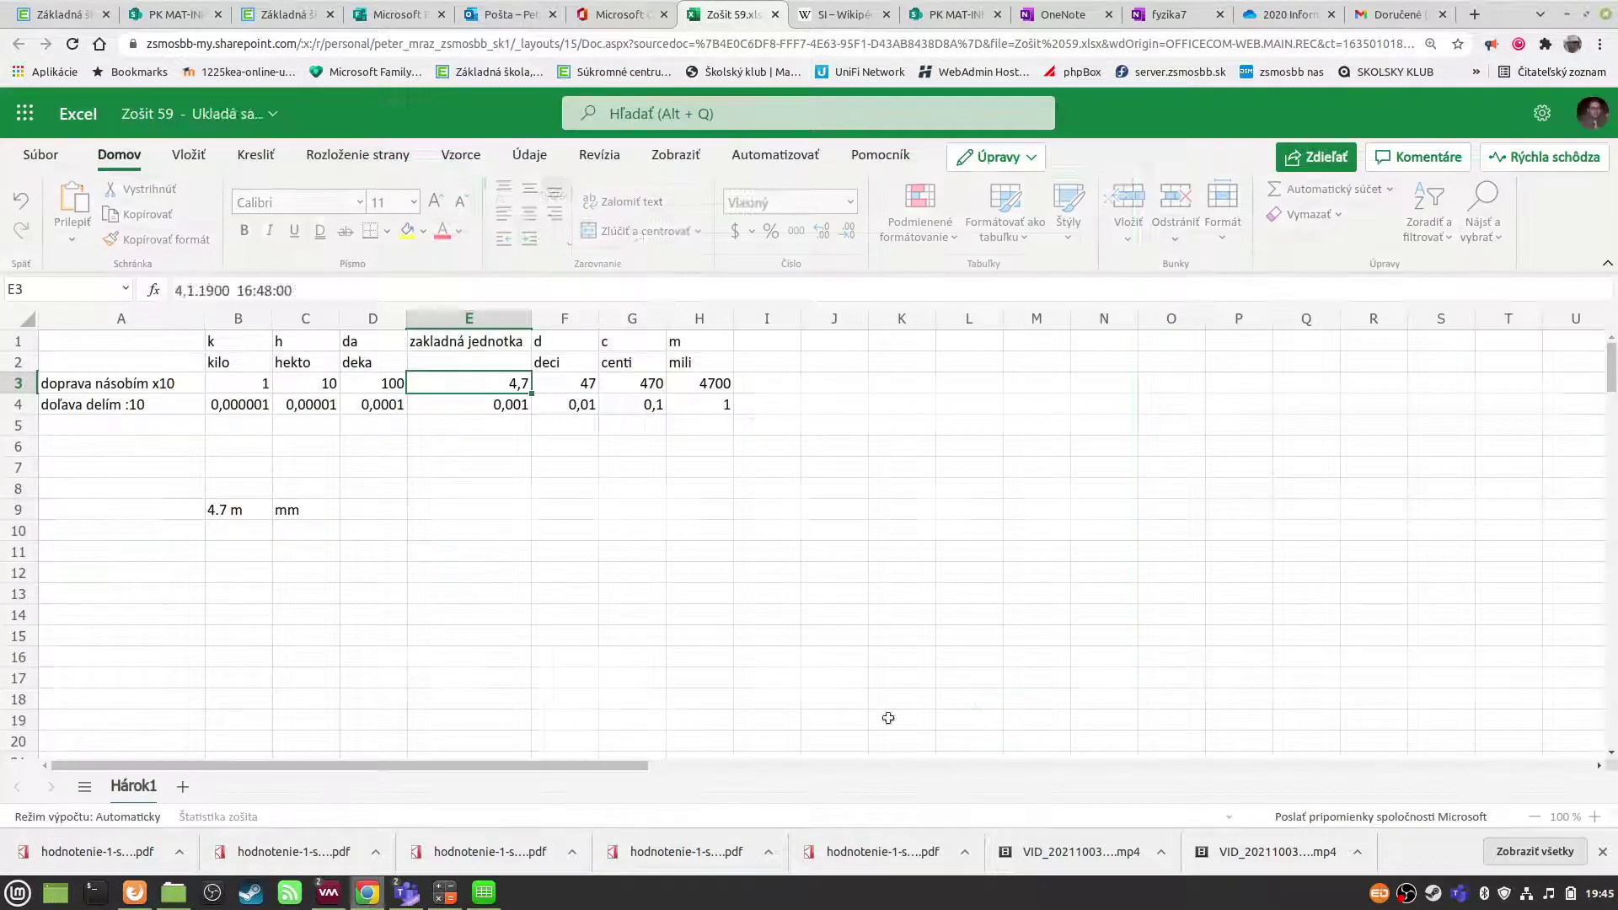
# - Apply the number format to E3, then delete the values 1, 10 and 100 from B3:D3
pyautogui.click(455, 489)
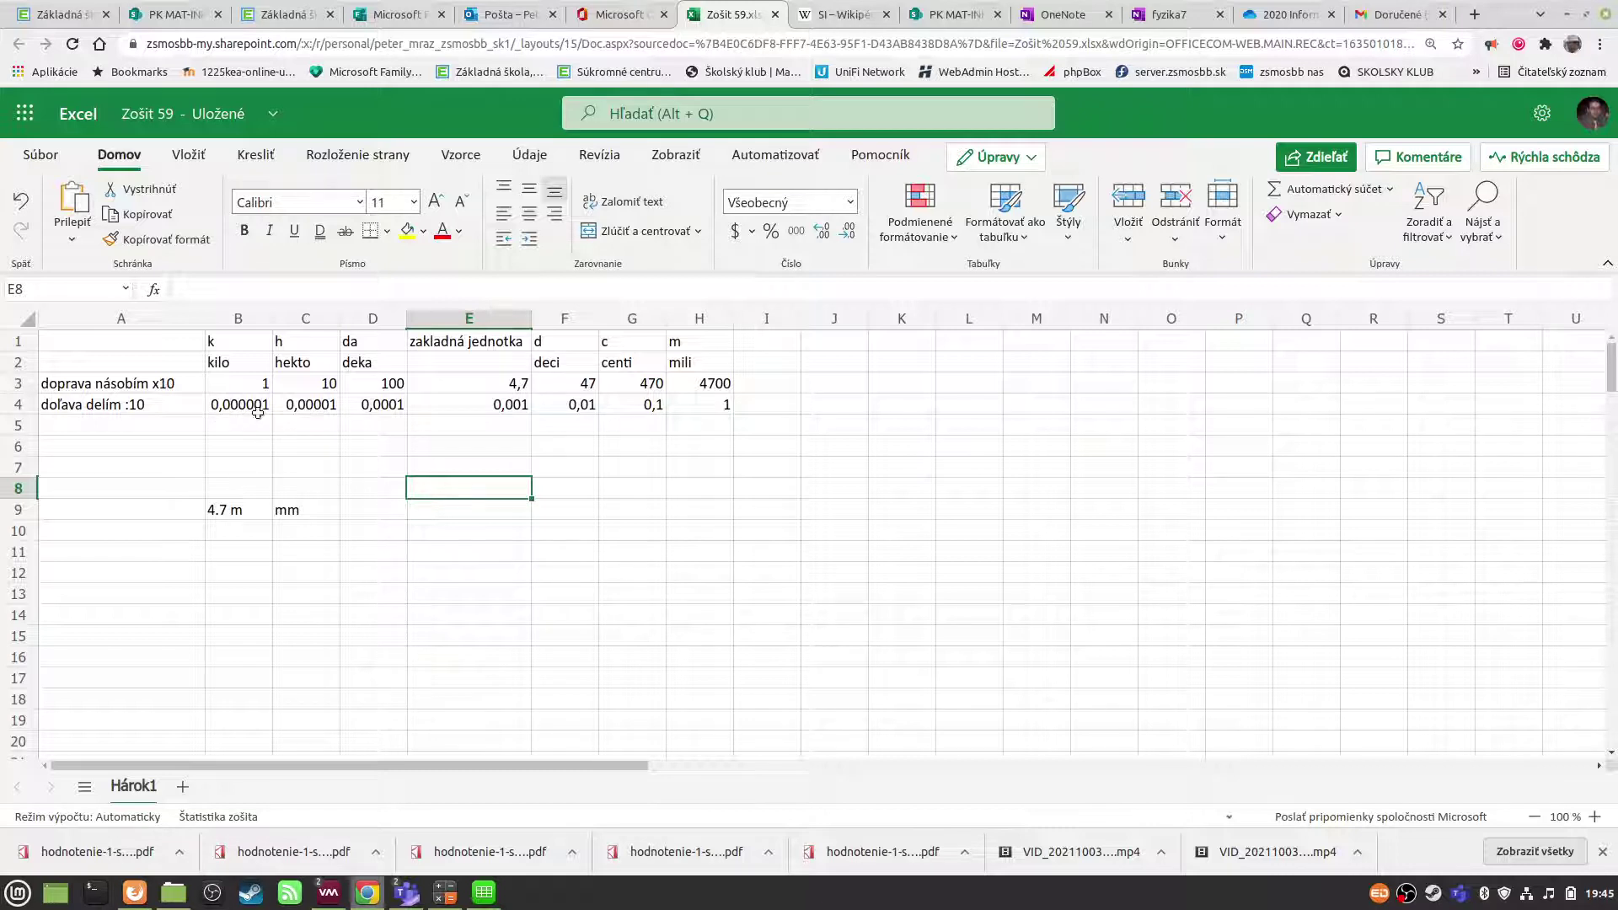
pyautogui.moveTo(242, 383); pyautogui.dragTo(371, 384)
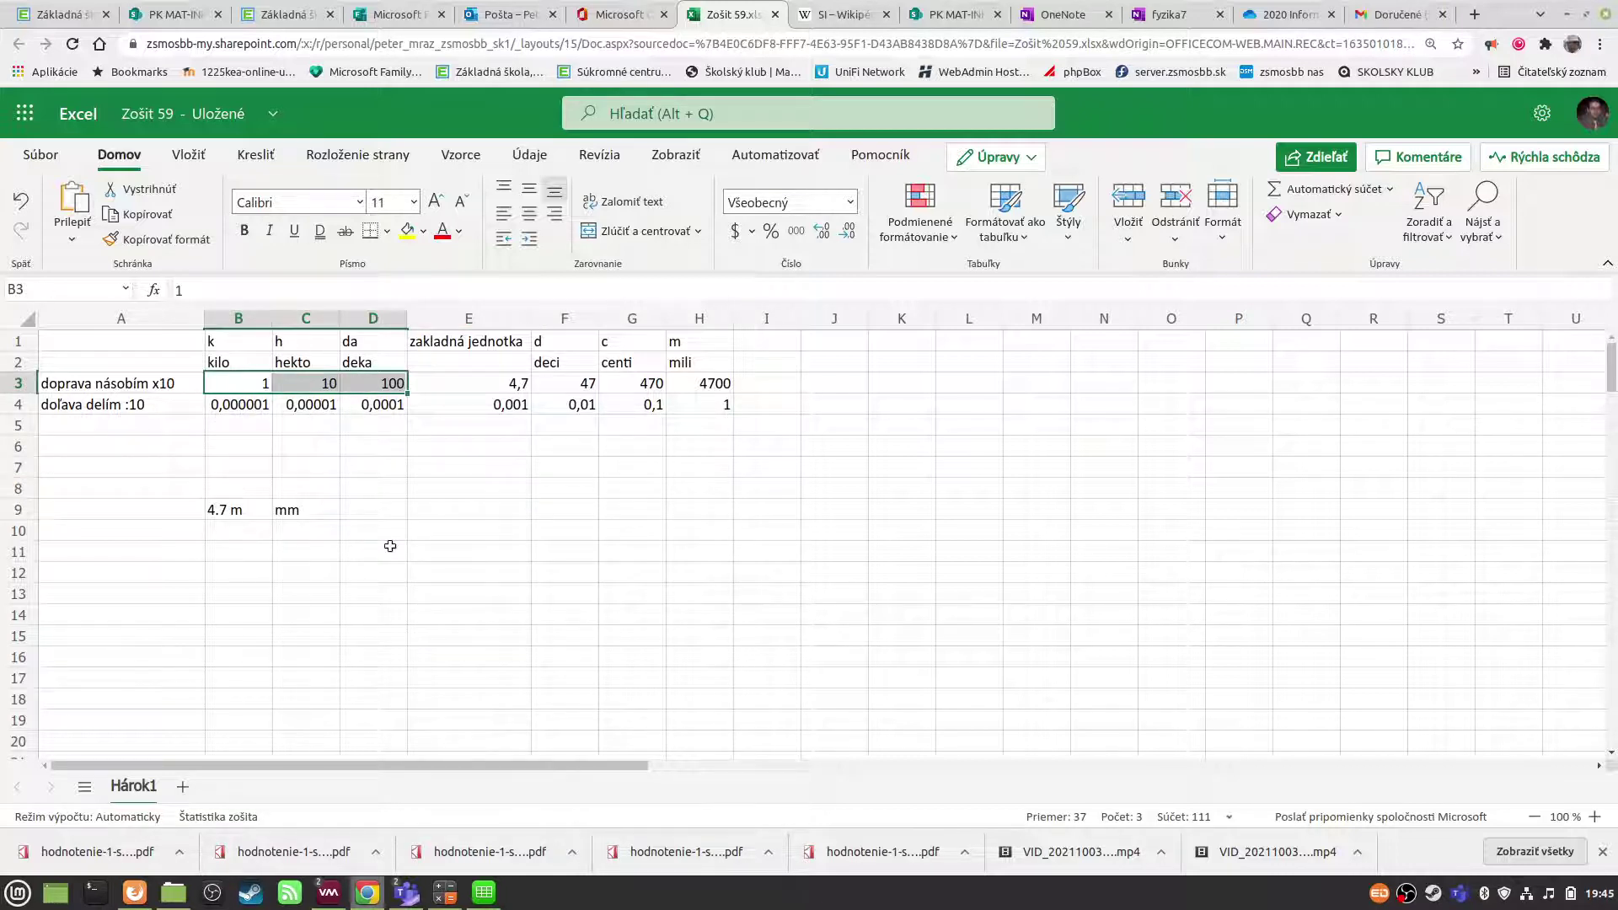
pyautogui.press('Delete')
pyautogui.click(500, 387)
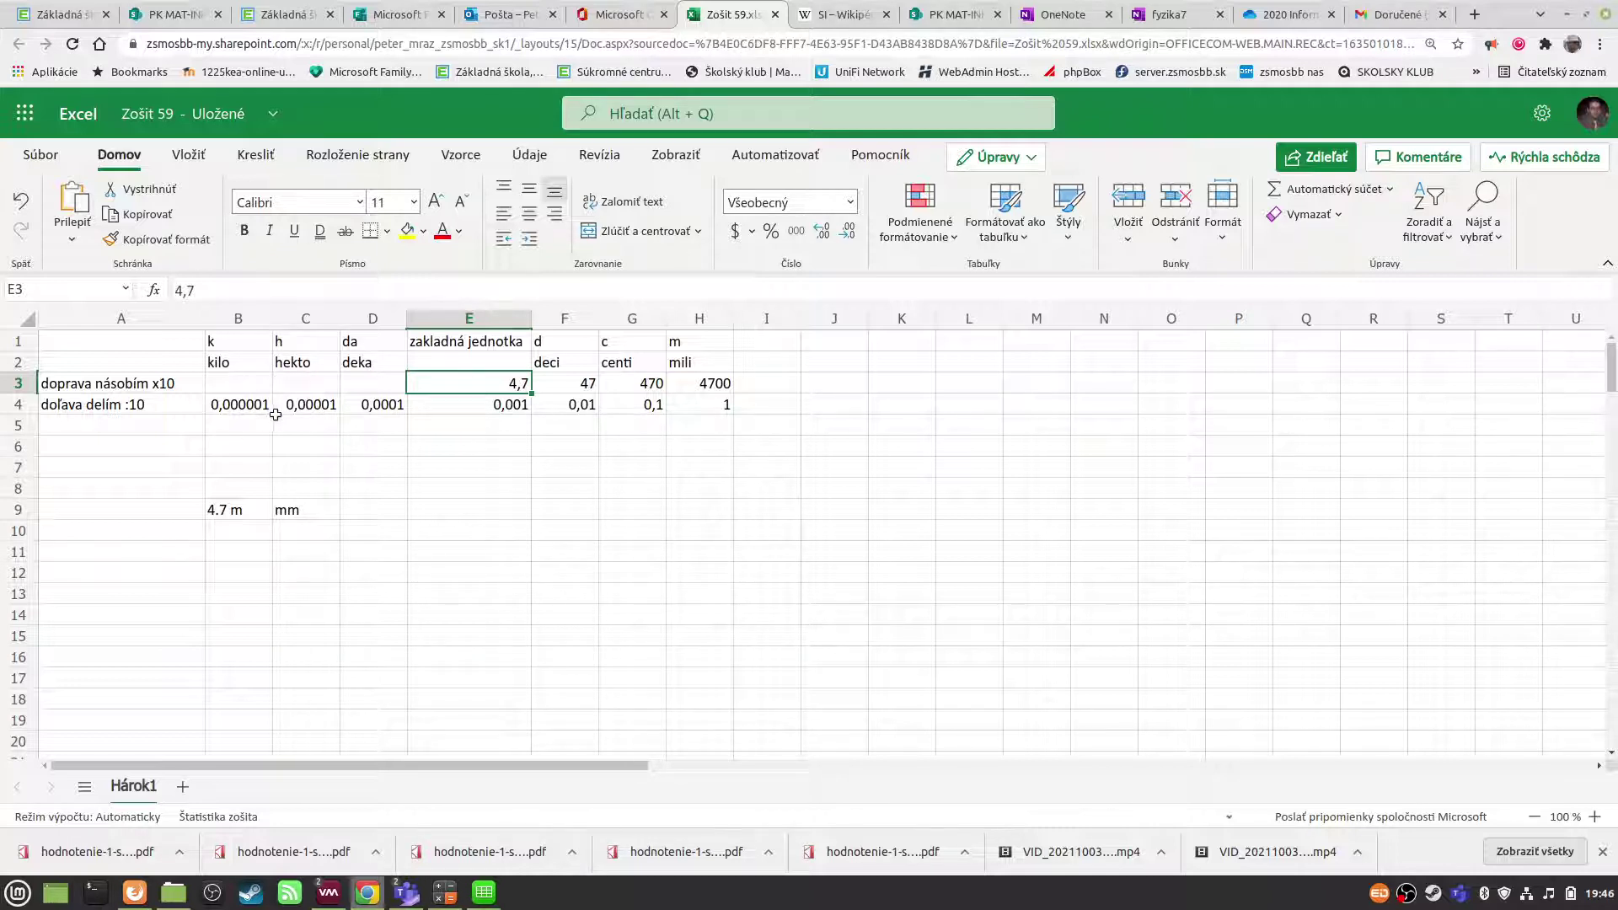
# - Enter 4,7 as the base-unit value of the divide row in E4
pyautogui.click(487, 404)
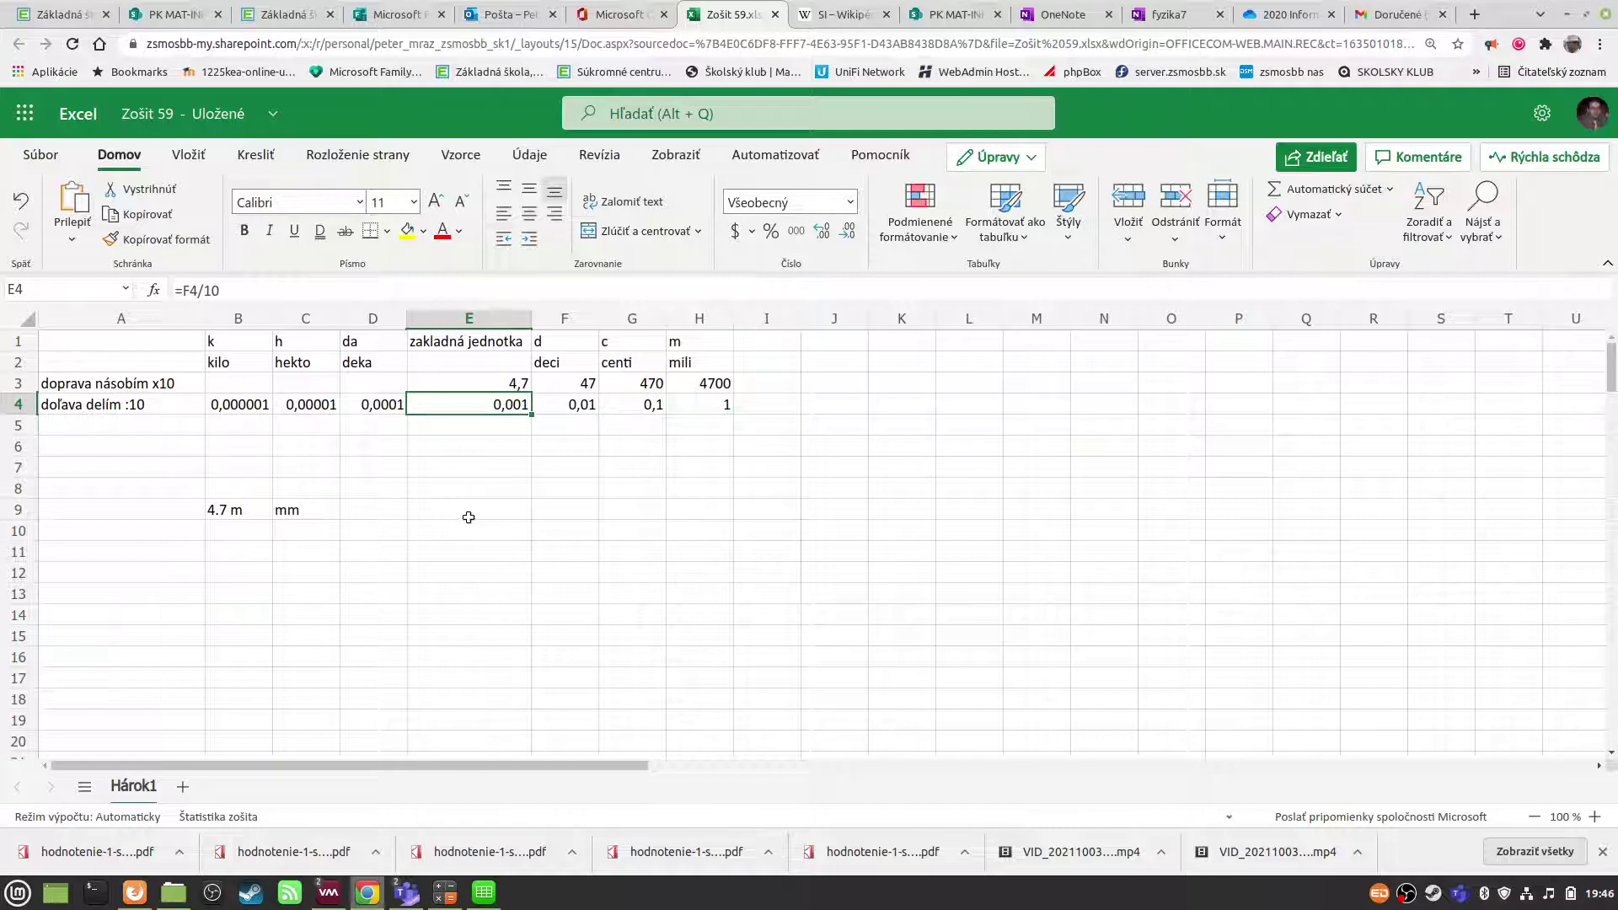
pyautogui.write('4,')
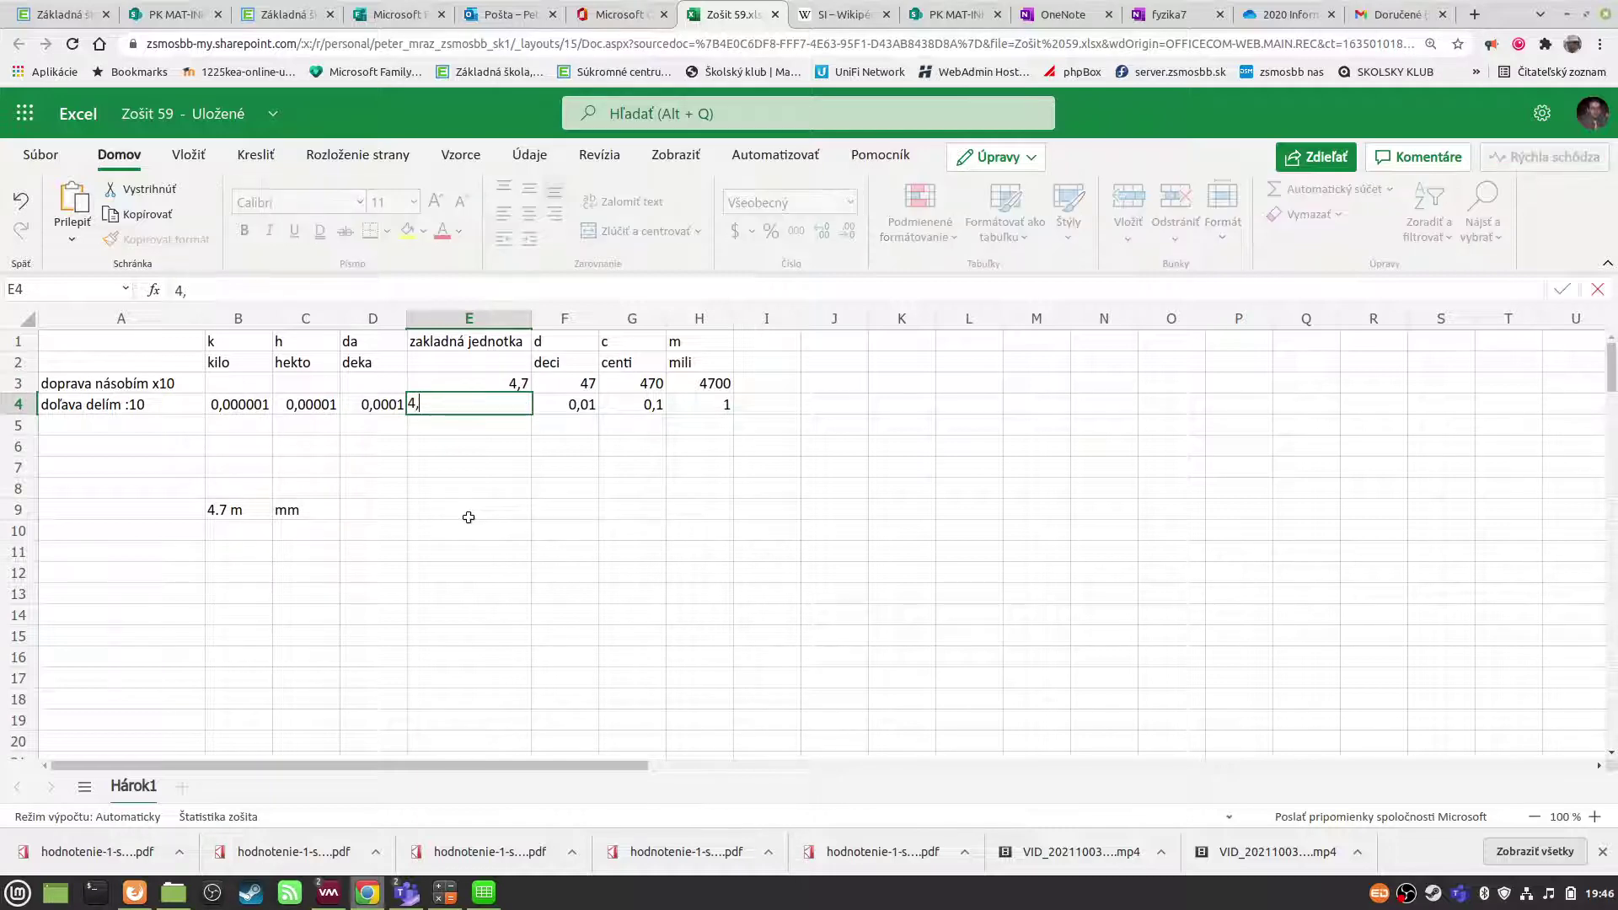
pyautogui.write('7')
pyautogui.press('Return')
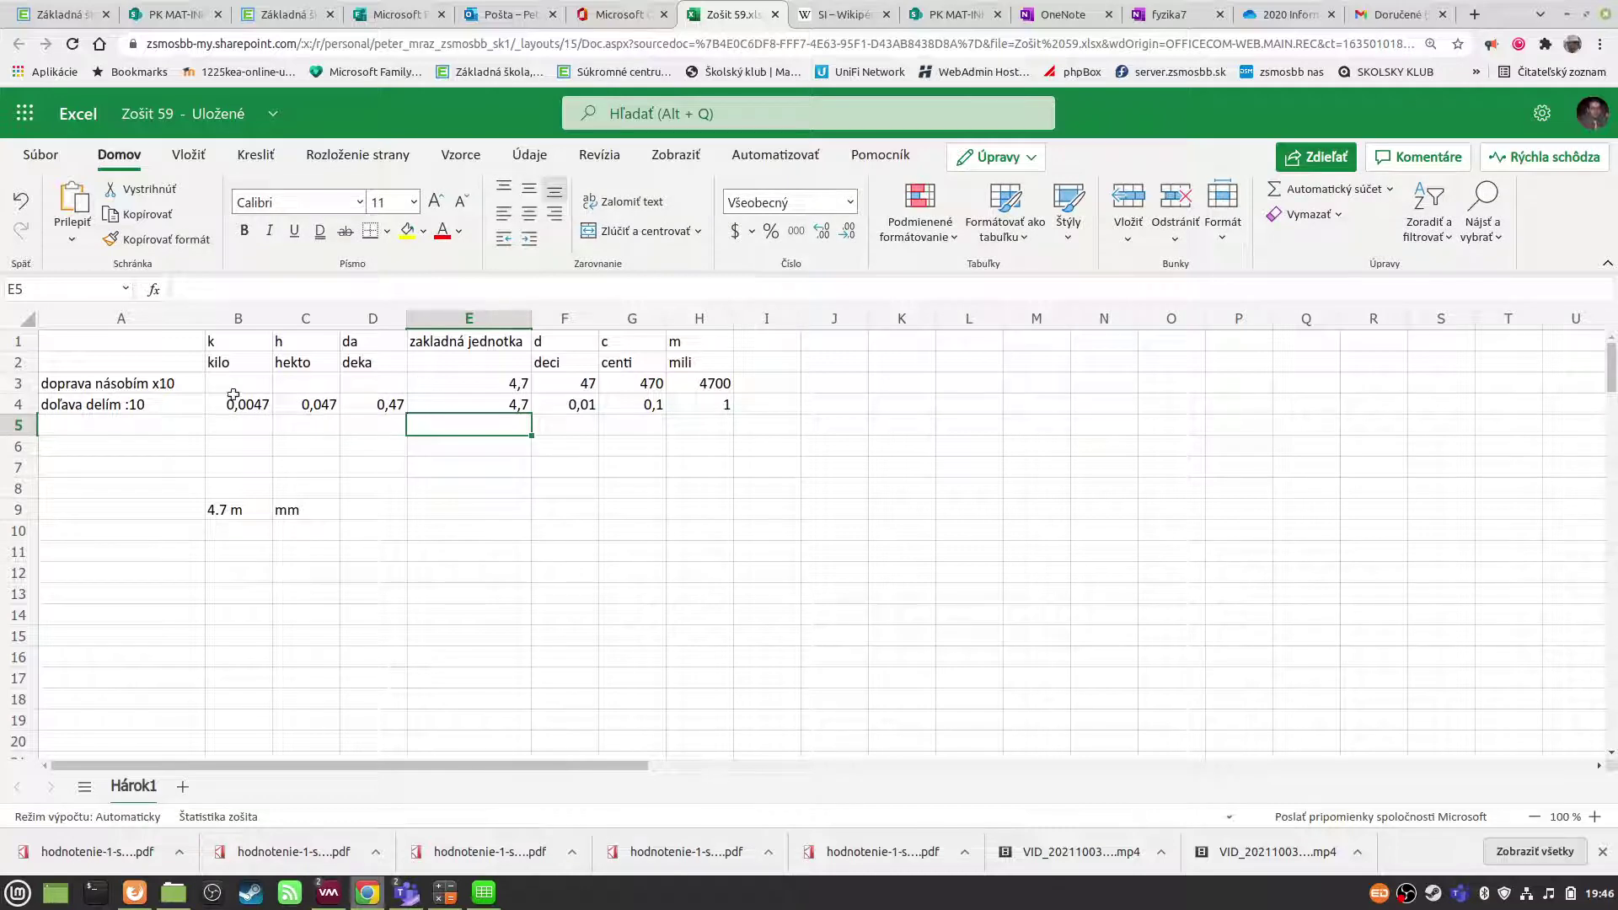
# - Clear the deci, centi and milli results from F4:H4
pyautogui.moveTo(552, 409); pyautogui.dragTo(723, 406)
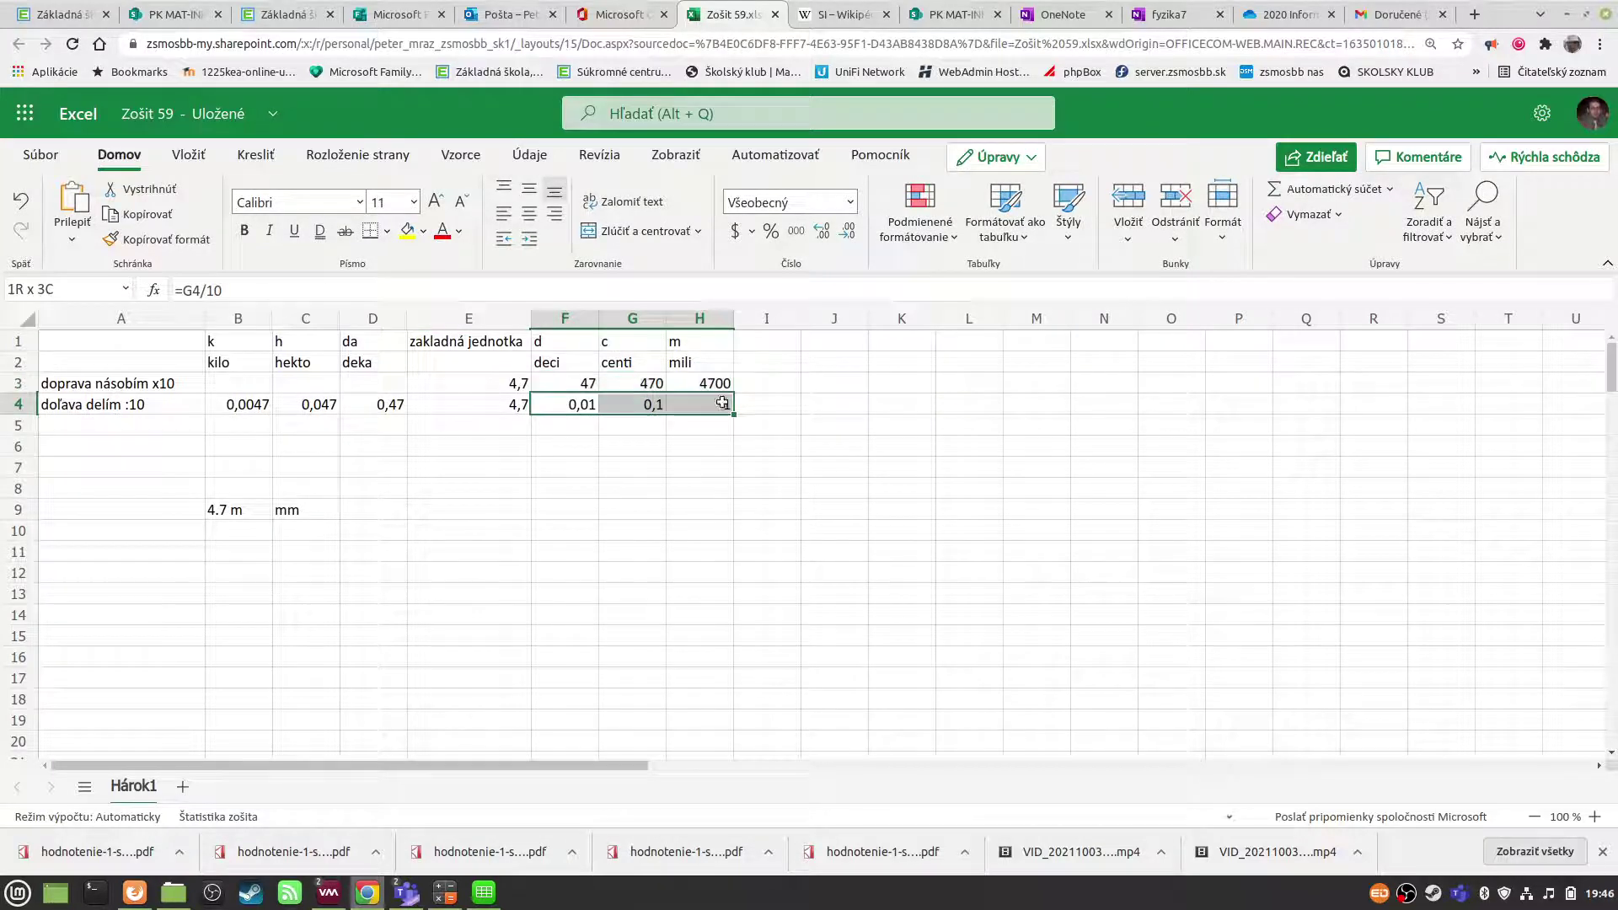
pyautogui.press('Delete')
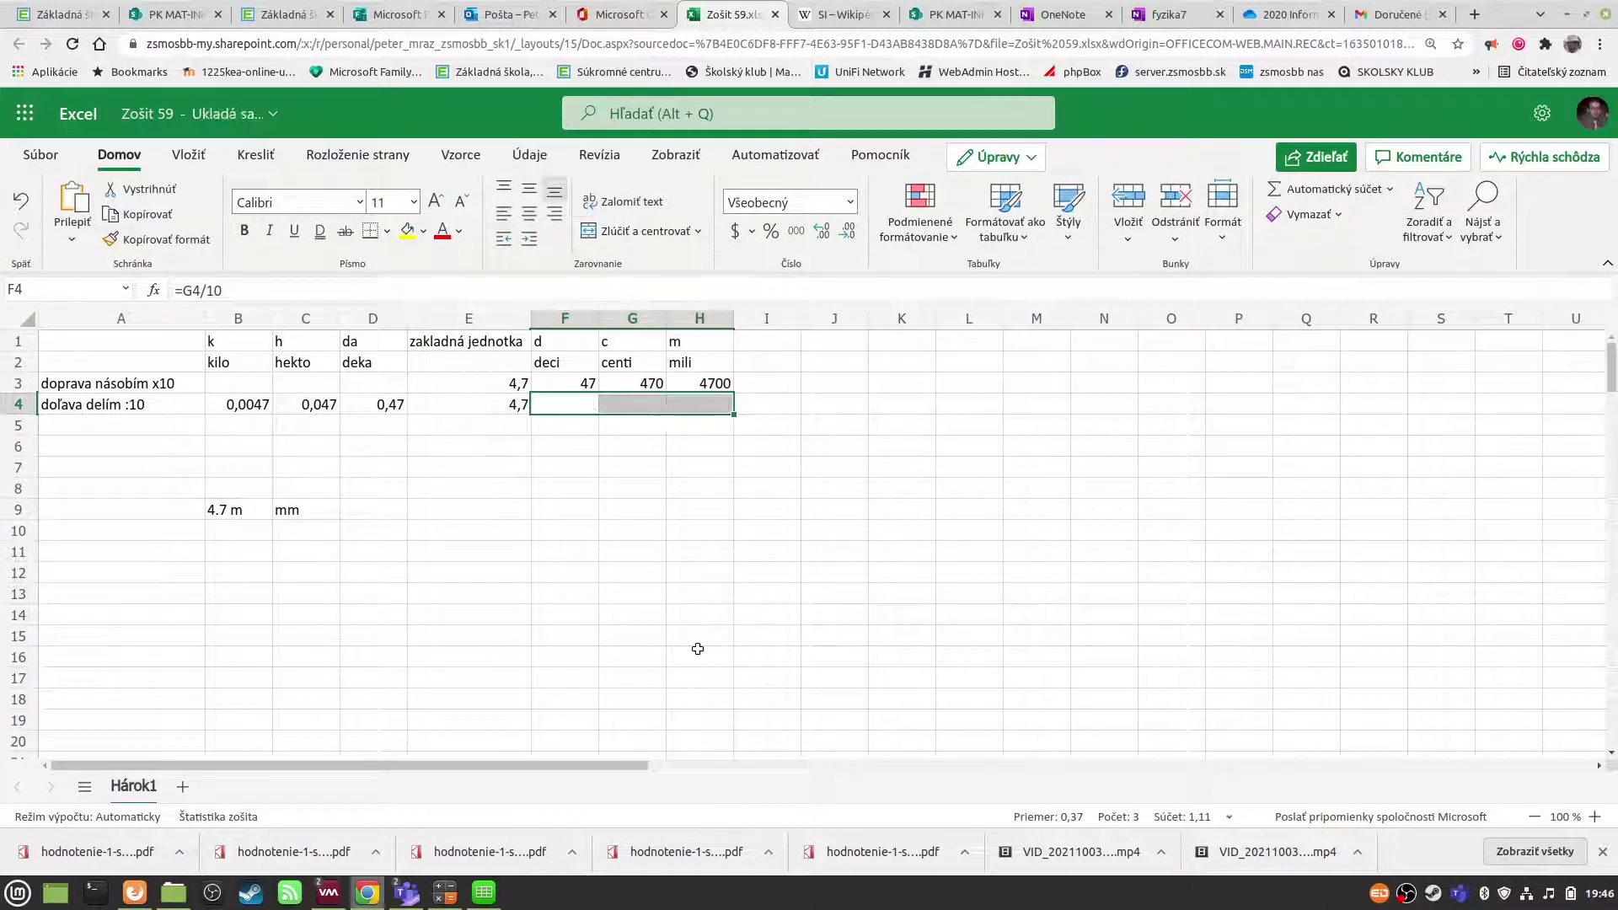
pyautogui.click(656, 551)
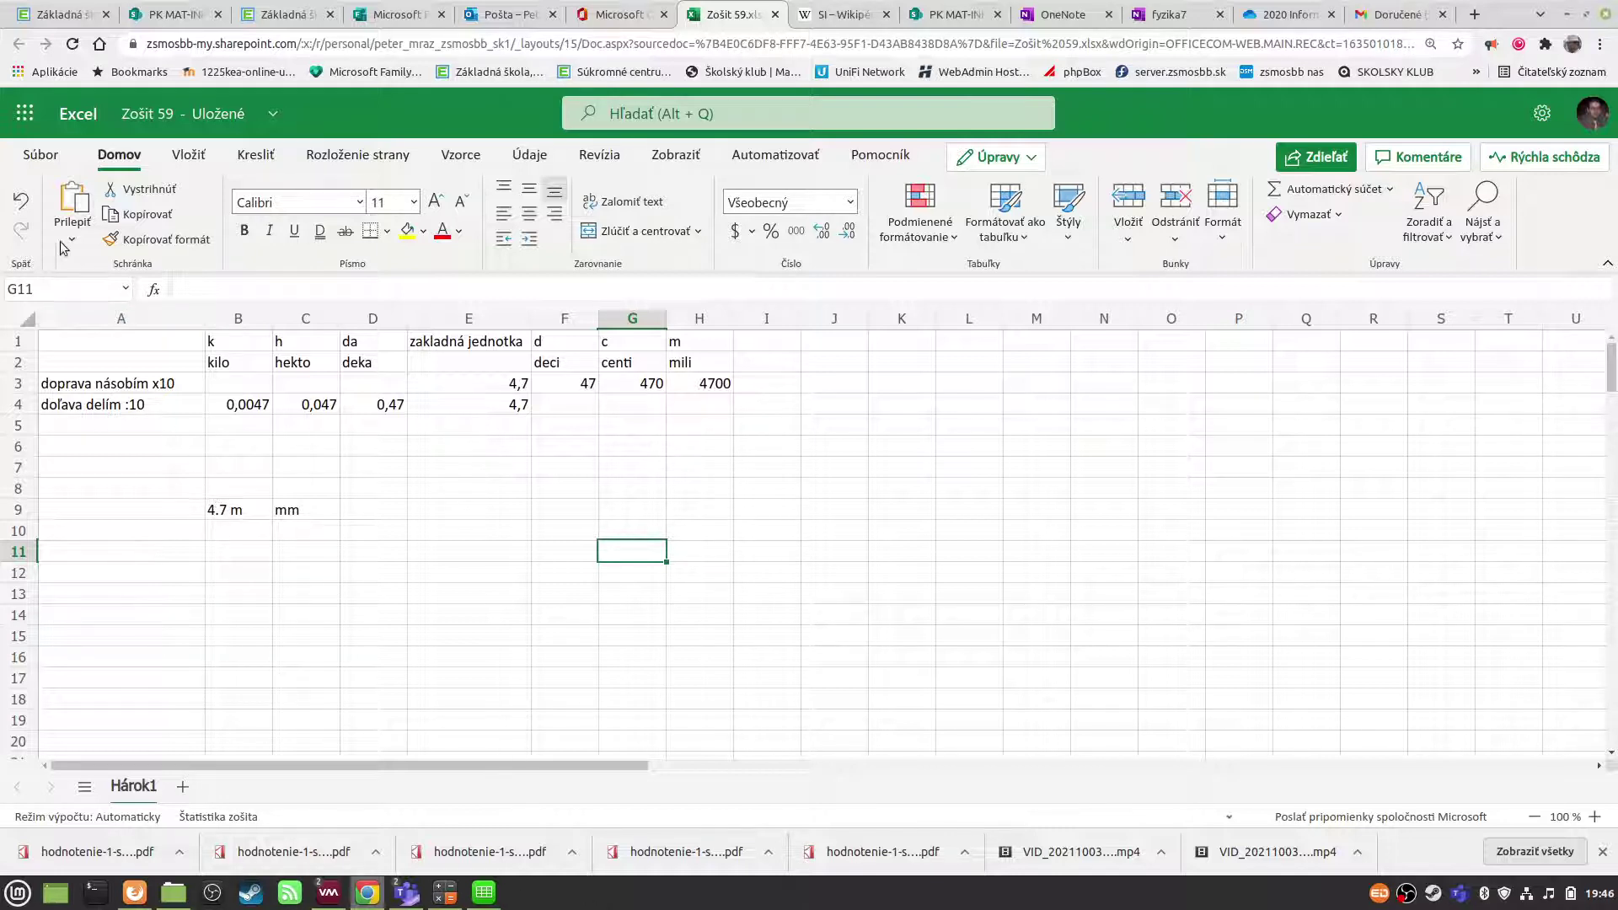
# - Undo the recent edits so rows 3–4 show powers of ten again
pyautogui.click(19, 199)
pyautogui.click(18, 200)
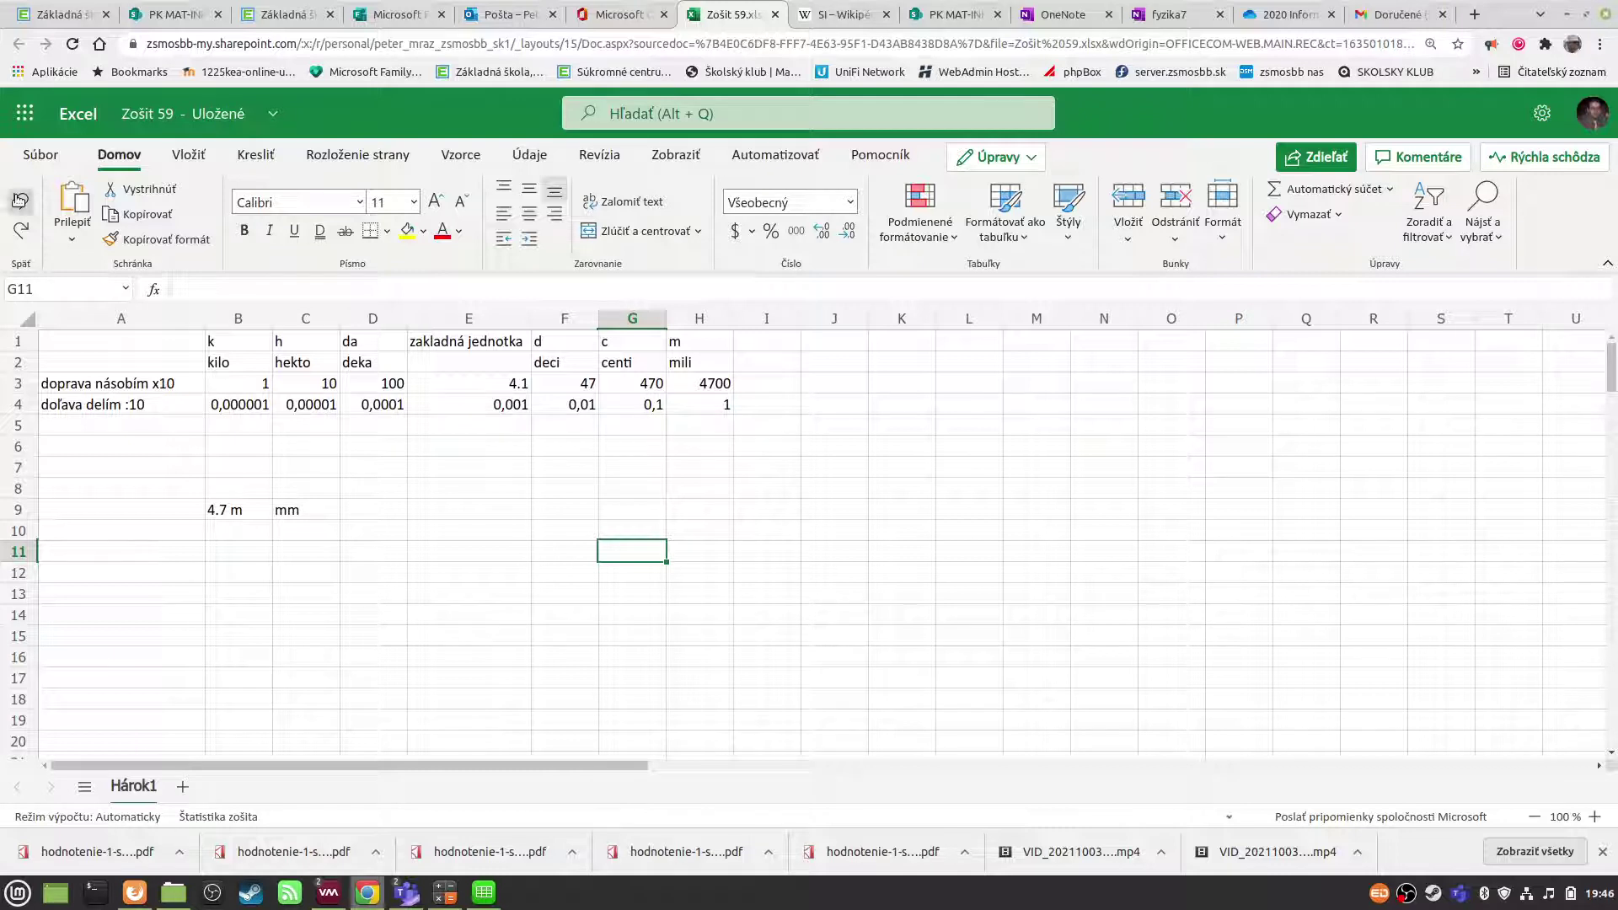
pyautogui.click(18, 200)
pyautogui.click(18, 200)
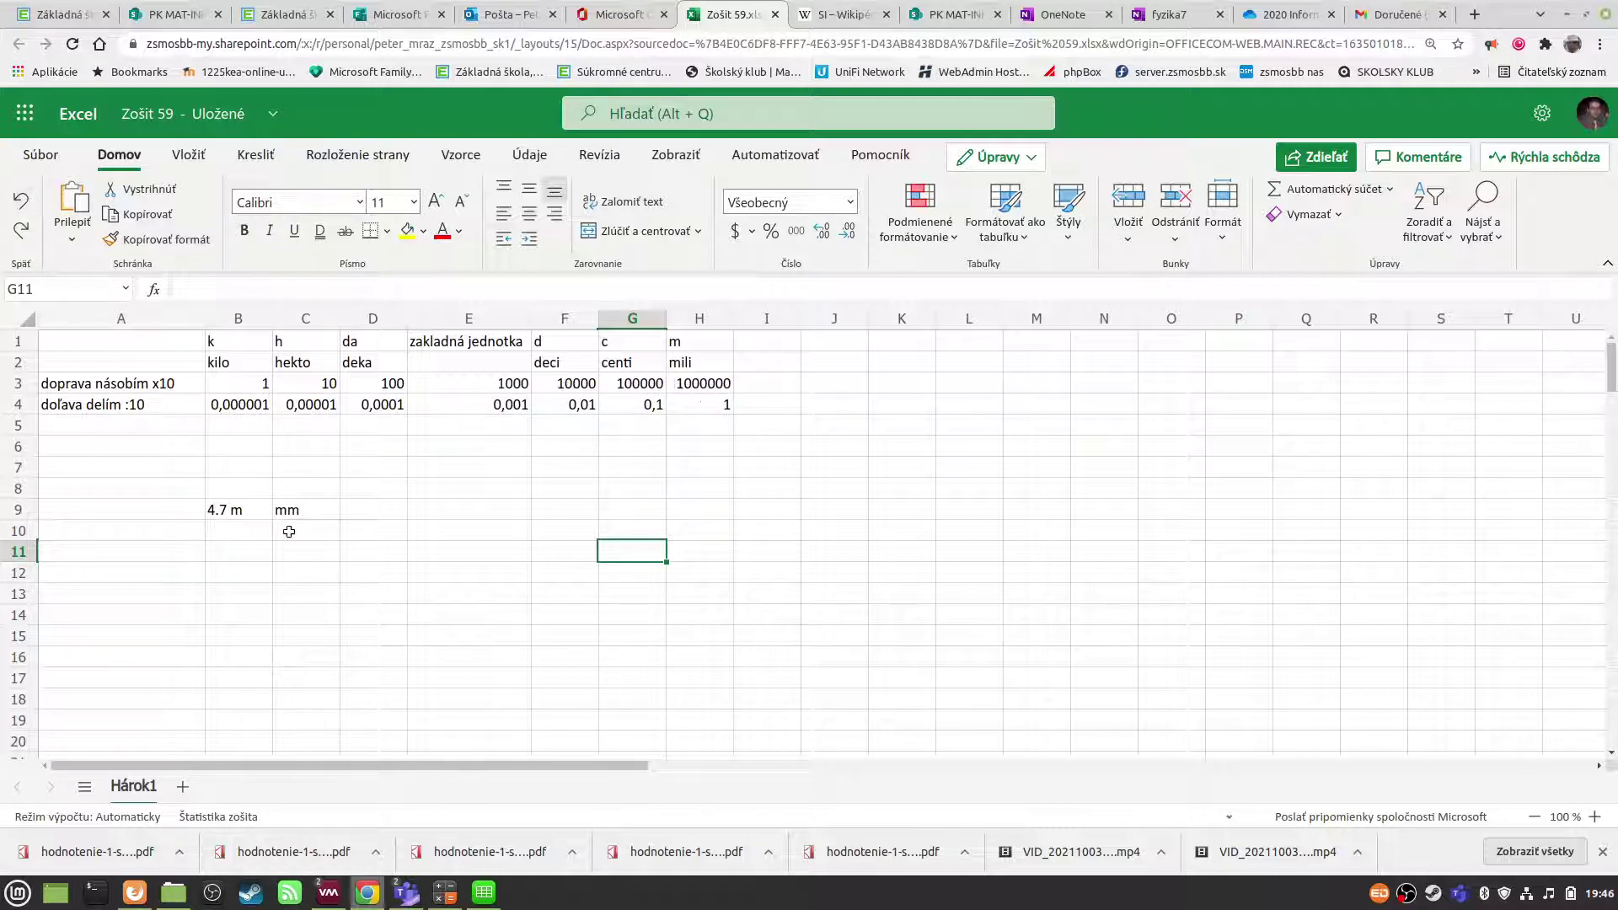
# - Add the example '3,7 hl' in B11 with target unit 'cl' in C11
pyautogui.click(319, 531)
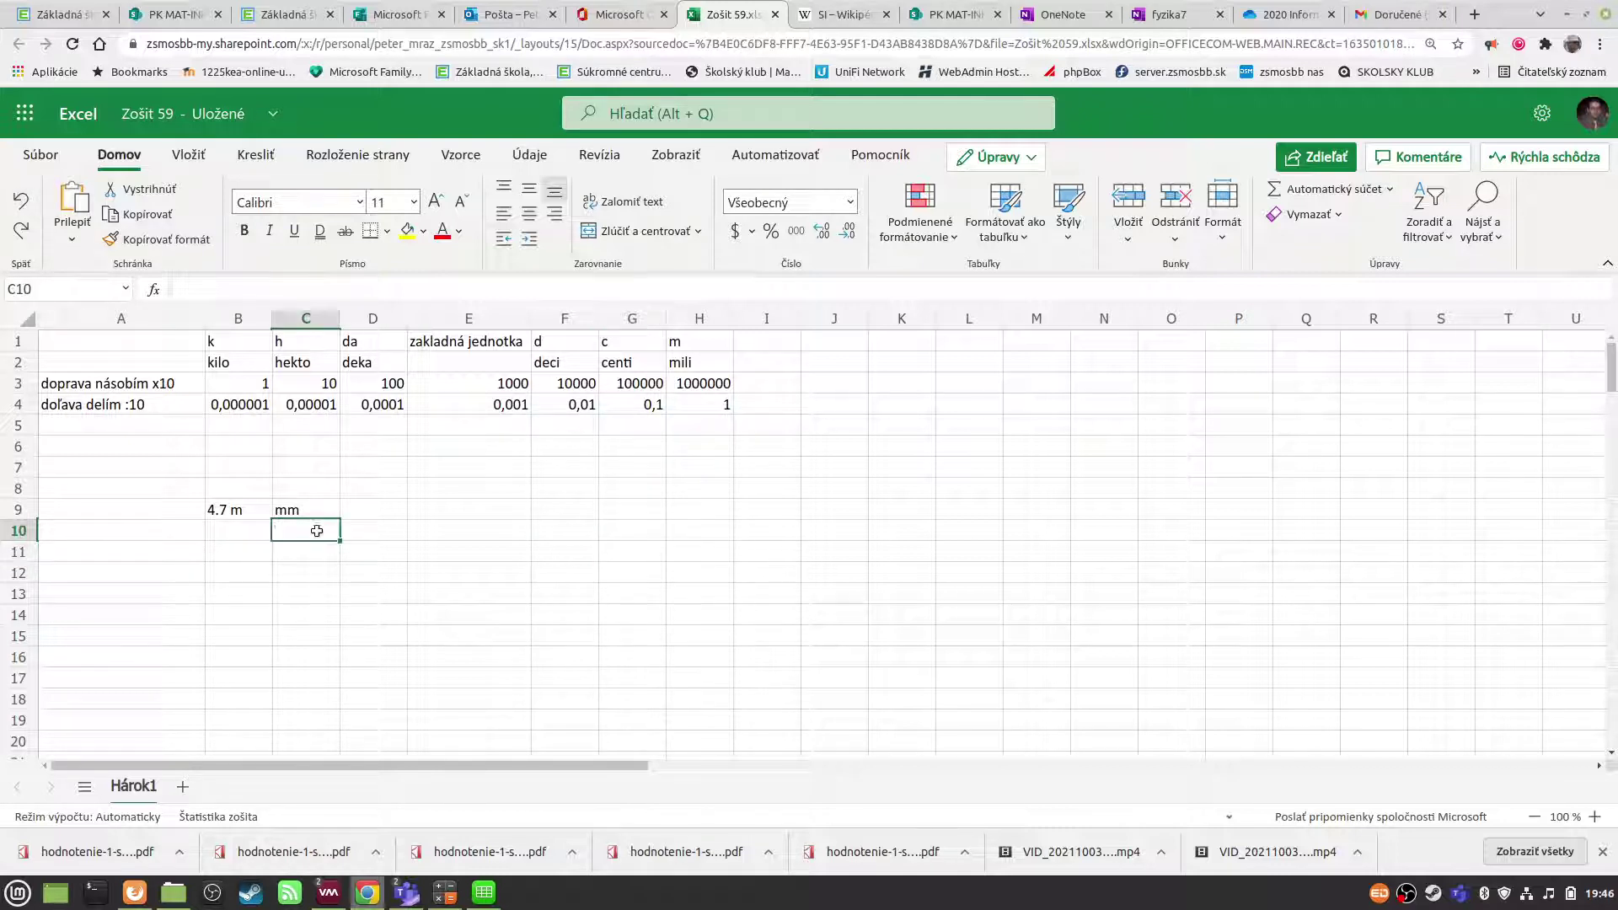
pyautogui.click(235, 561)
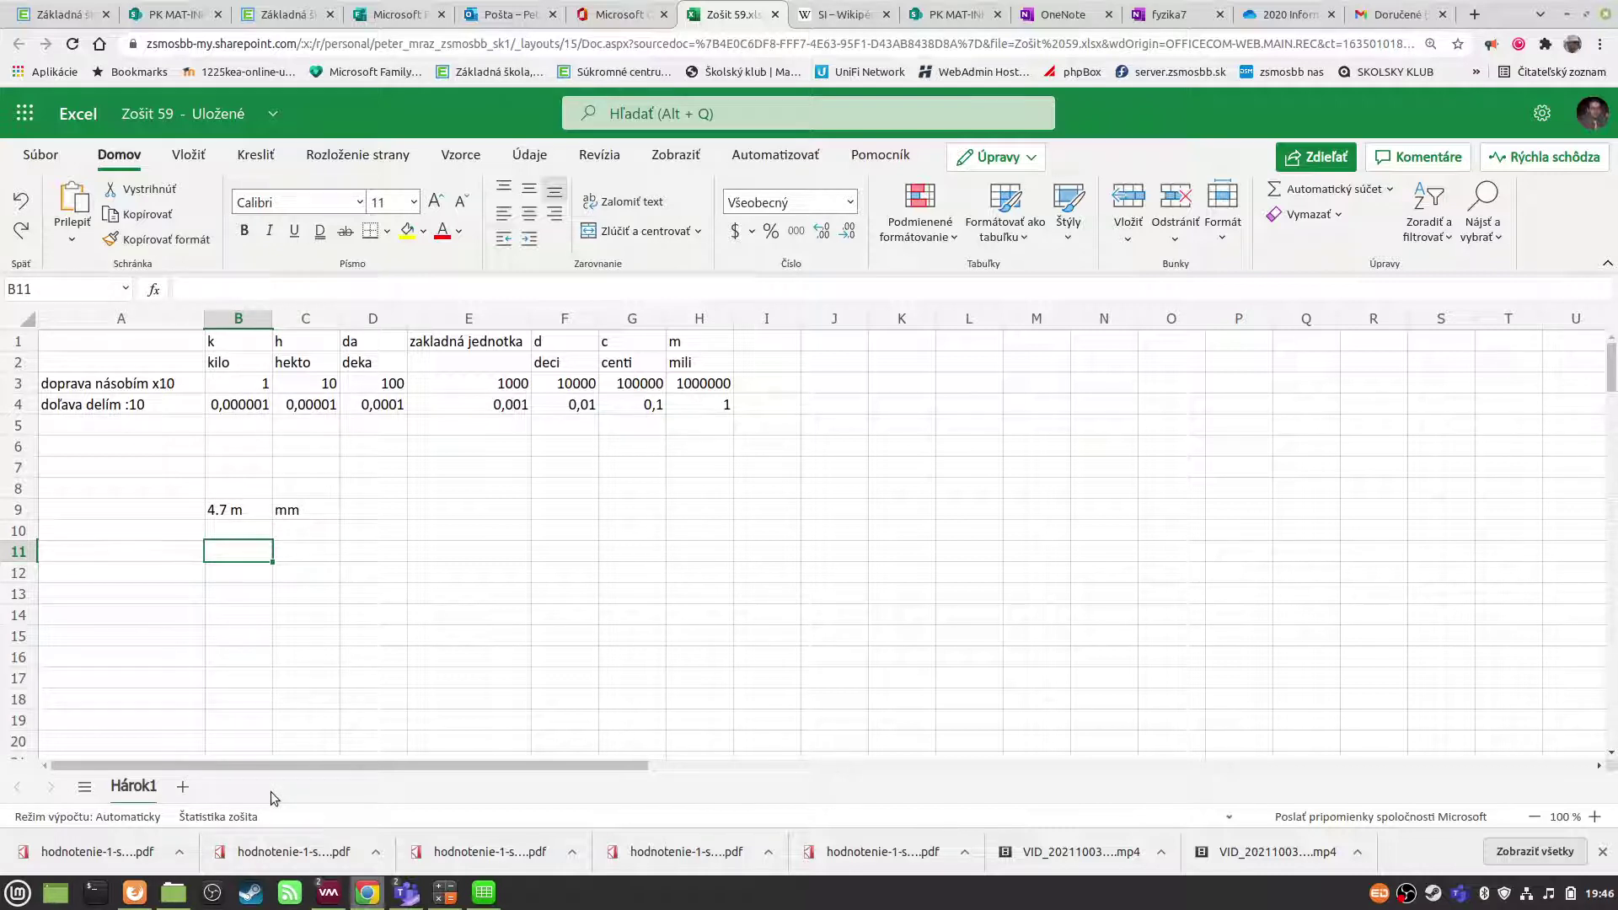
pyautogui.write('37')
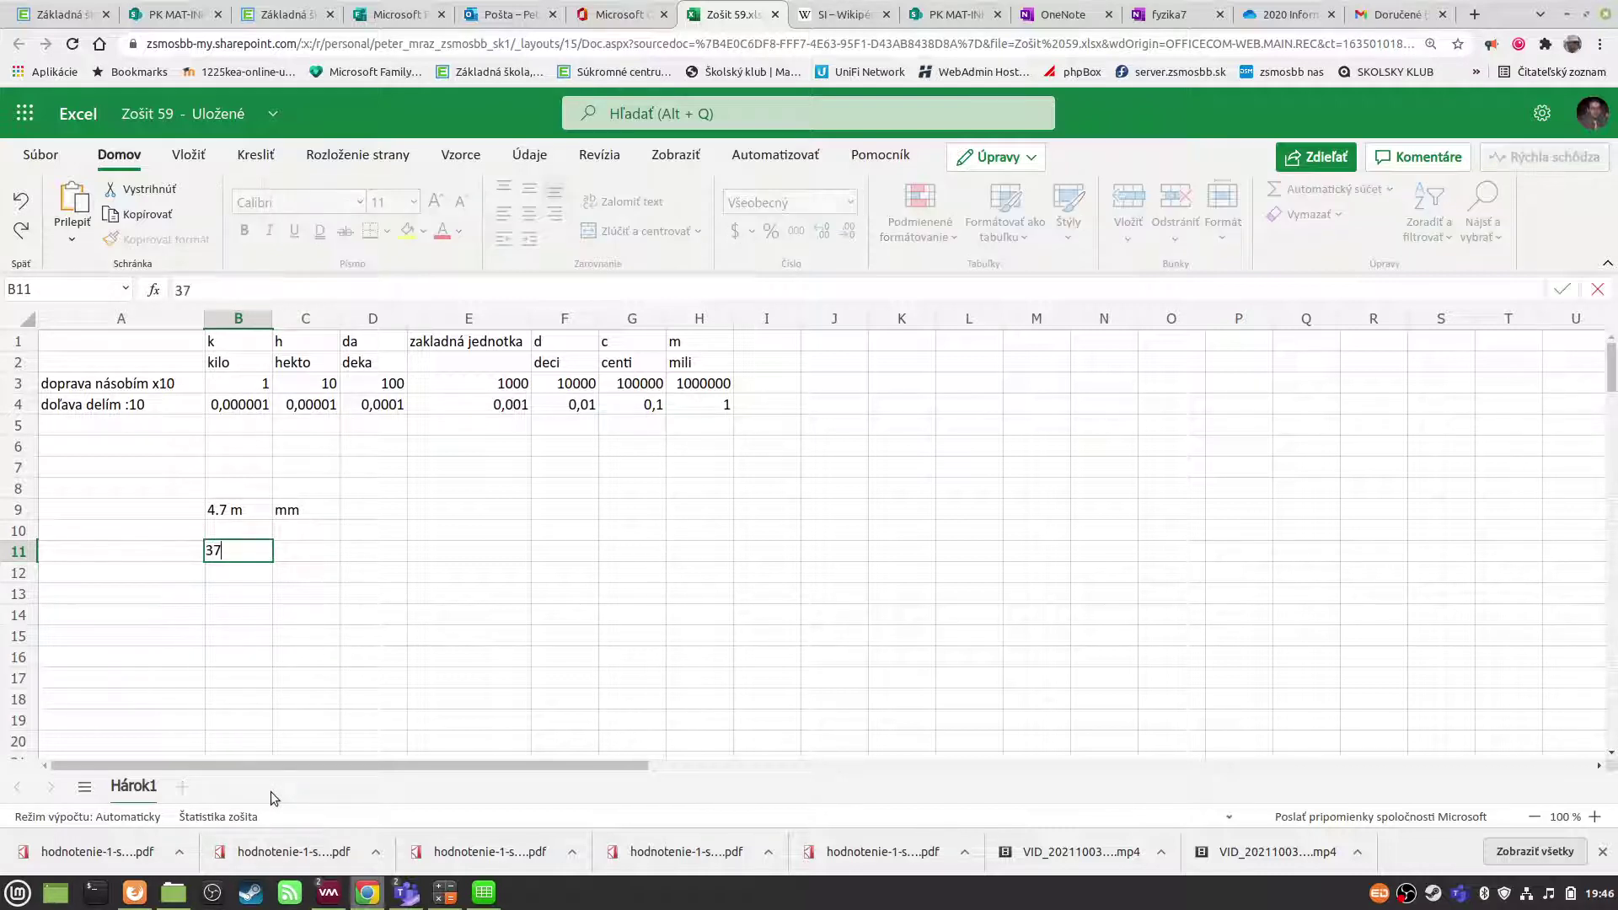
pyautogui.press('BackSpace')
pyautogui.write('7')
pyautogui.write(' hl')
pyautogui.click(299, 558)
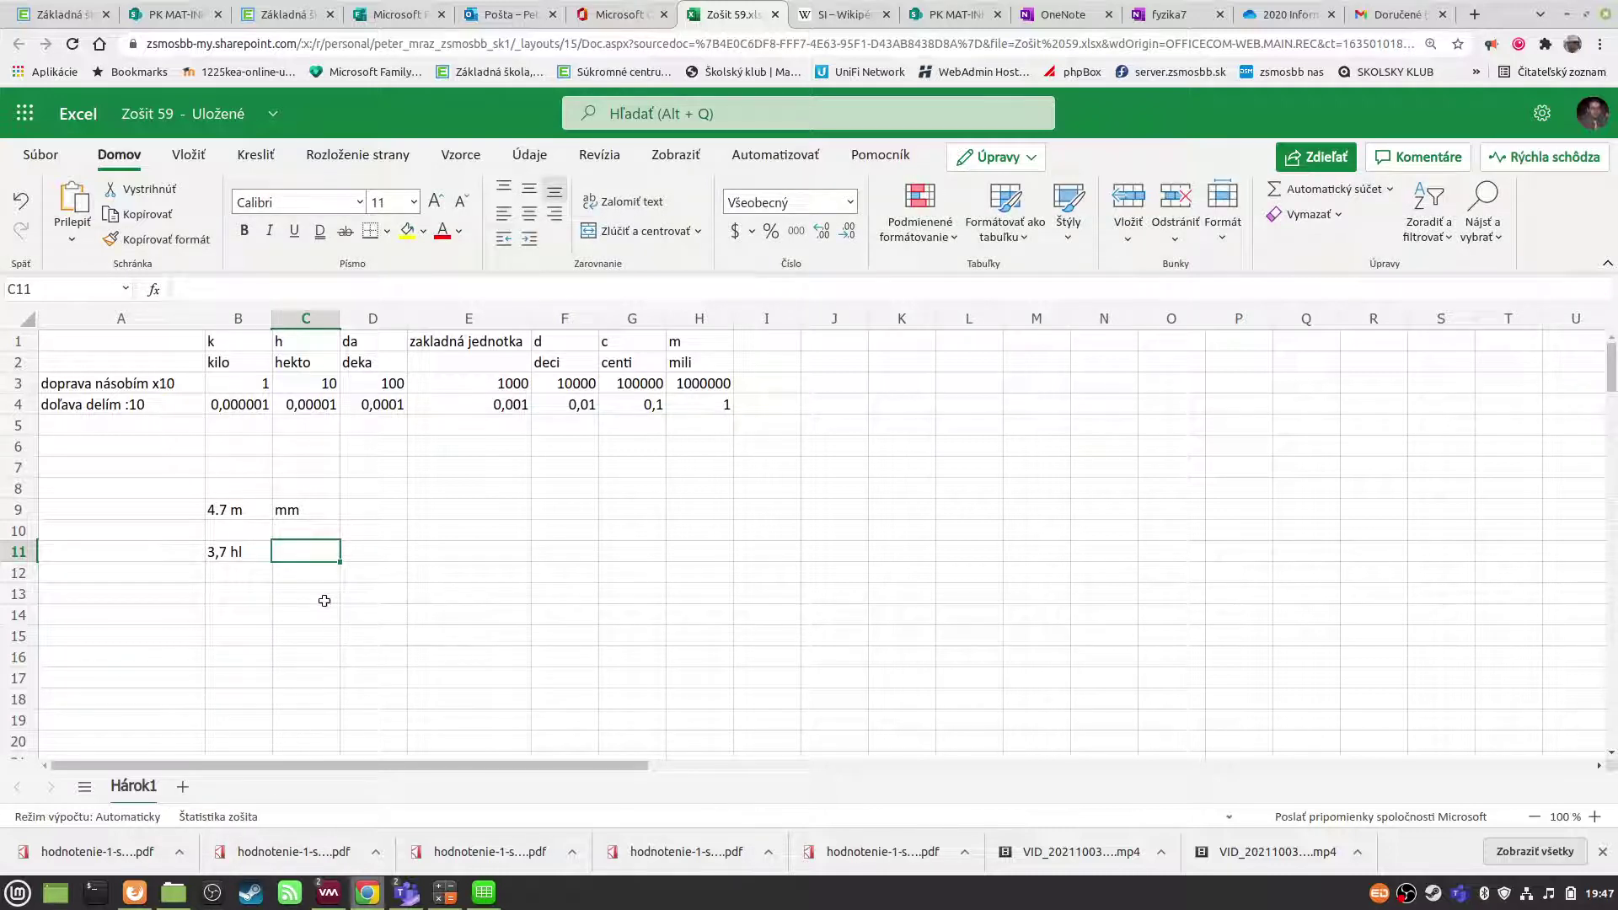
pyautogui.doubleClick(295, 549)
pyautogui.write('cl')
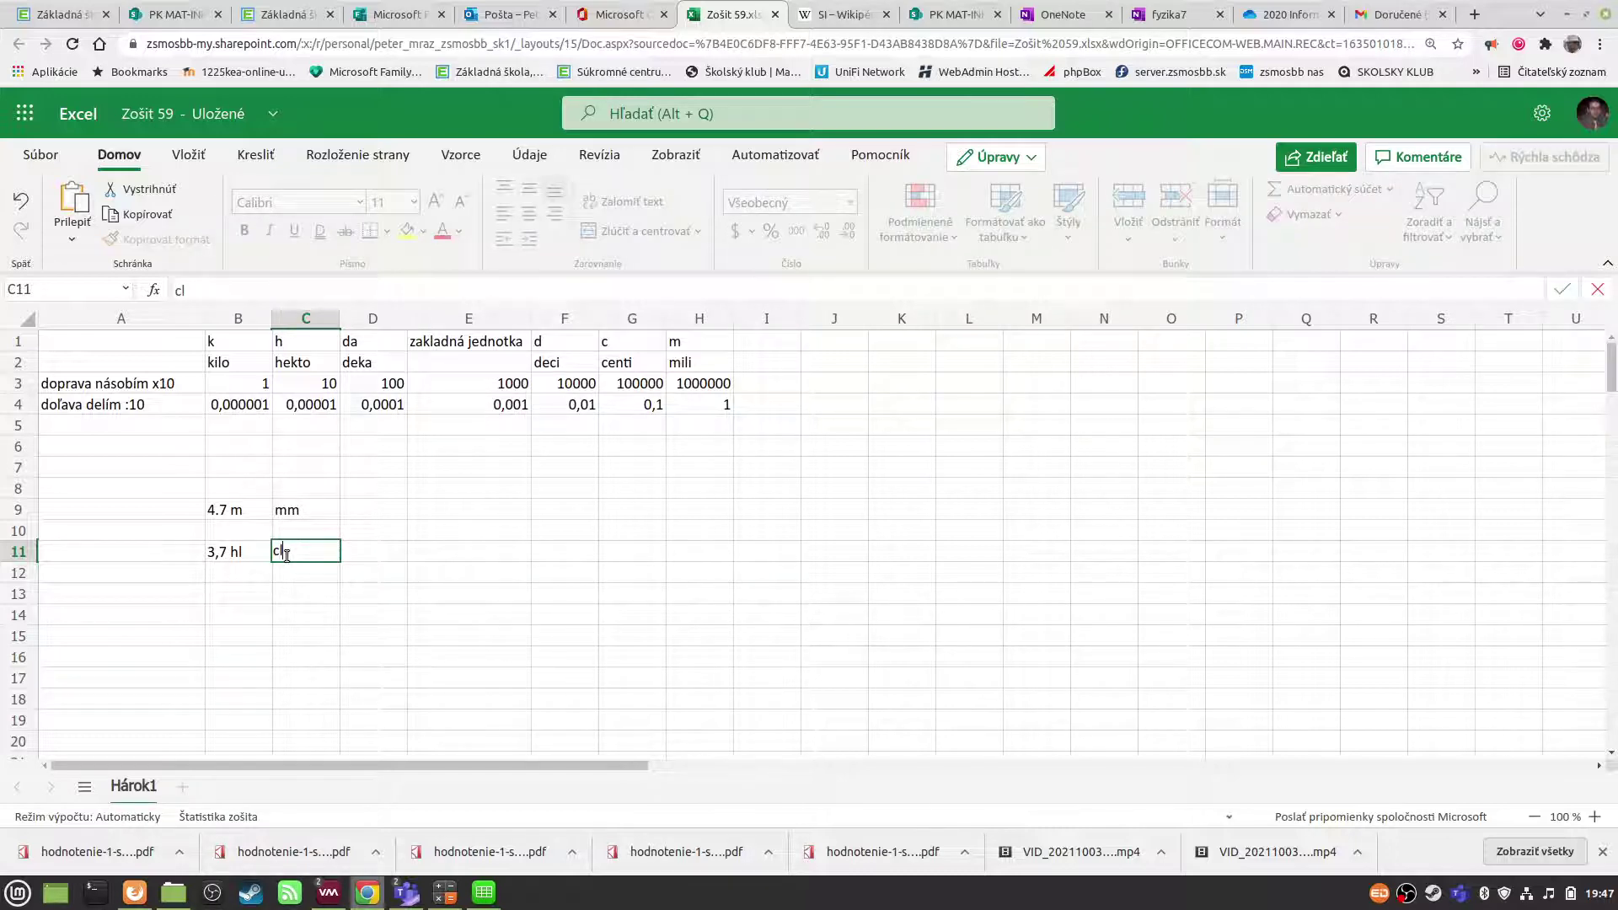
pyautogui.press('Return')
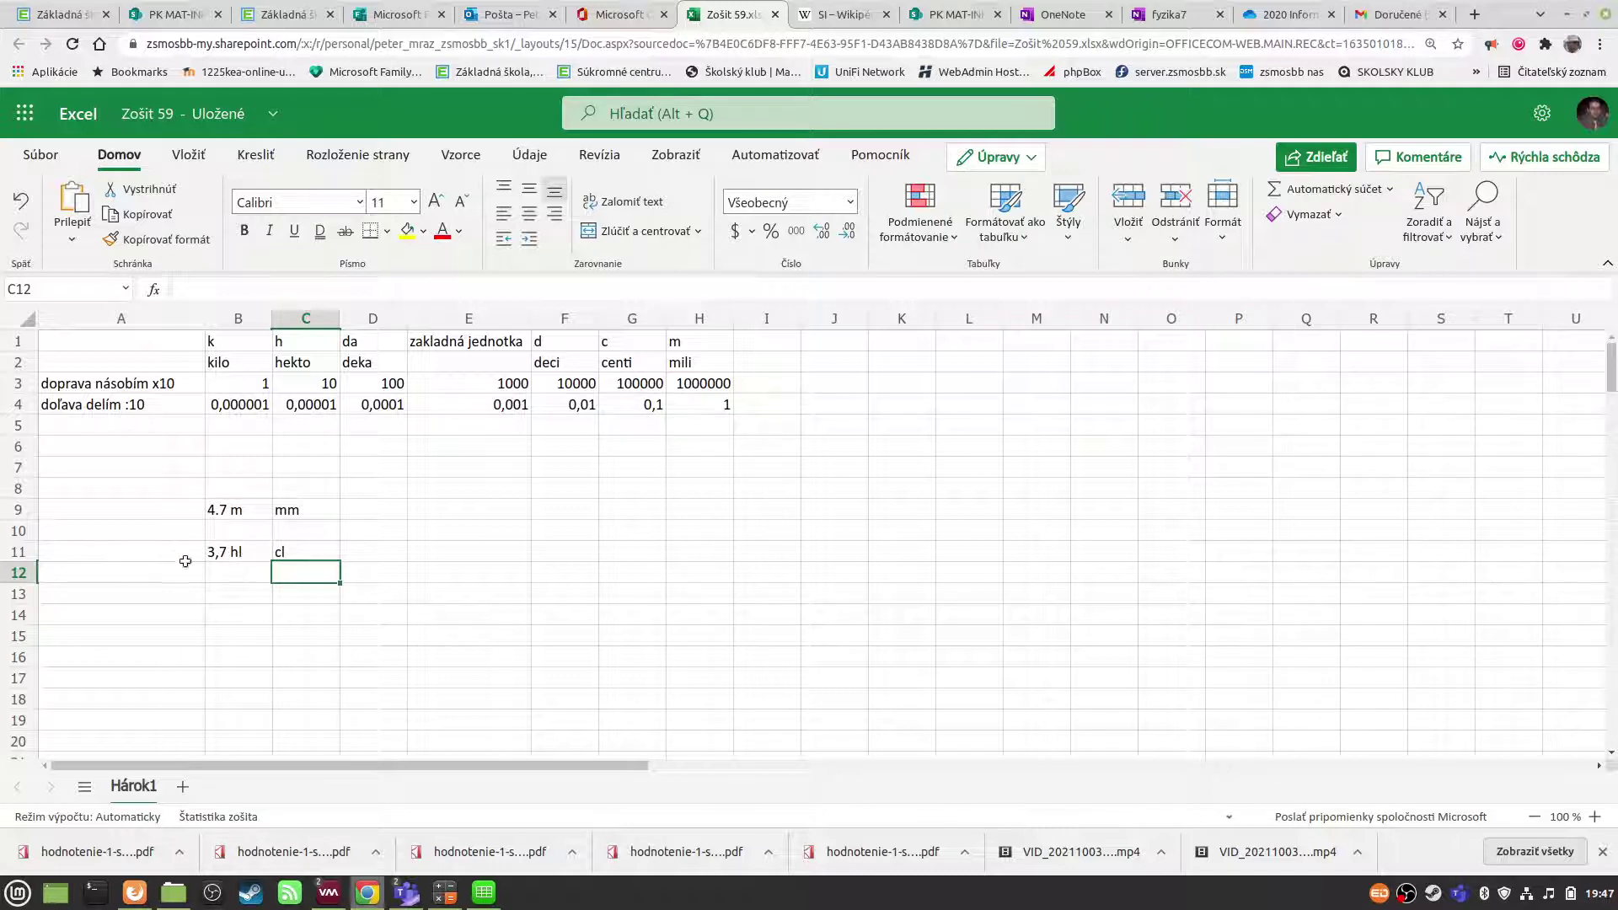
pyautogui.click(314, 381)
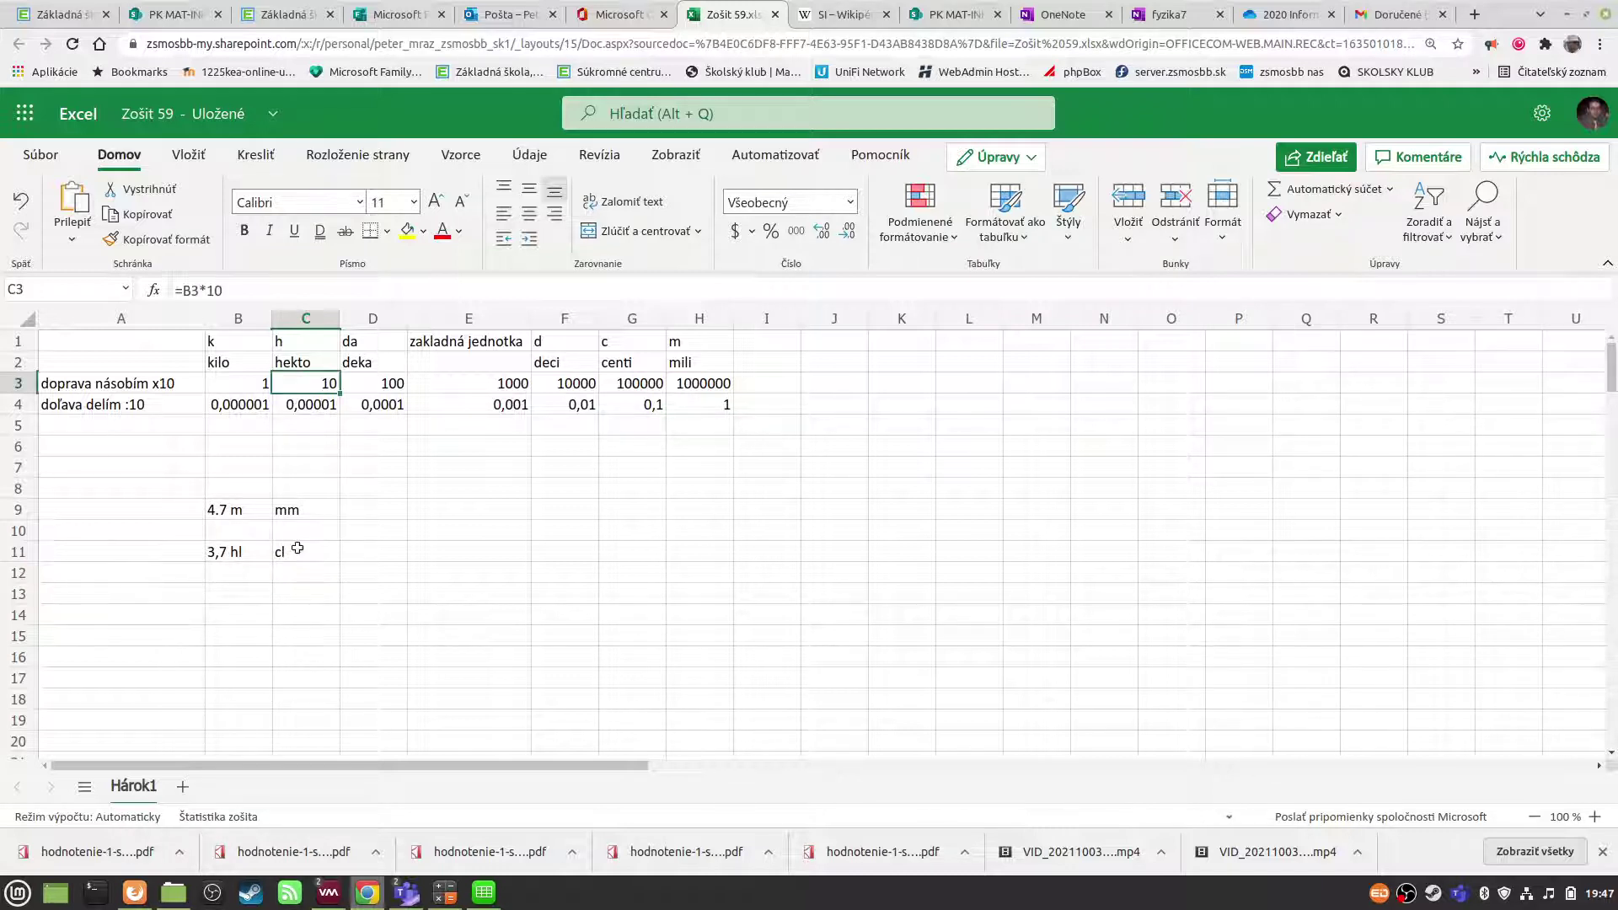
pyautogui.write('3,7')
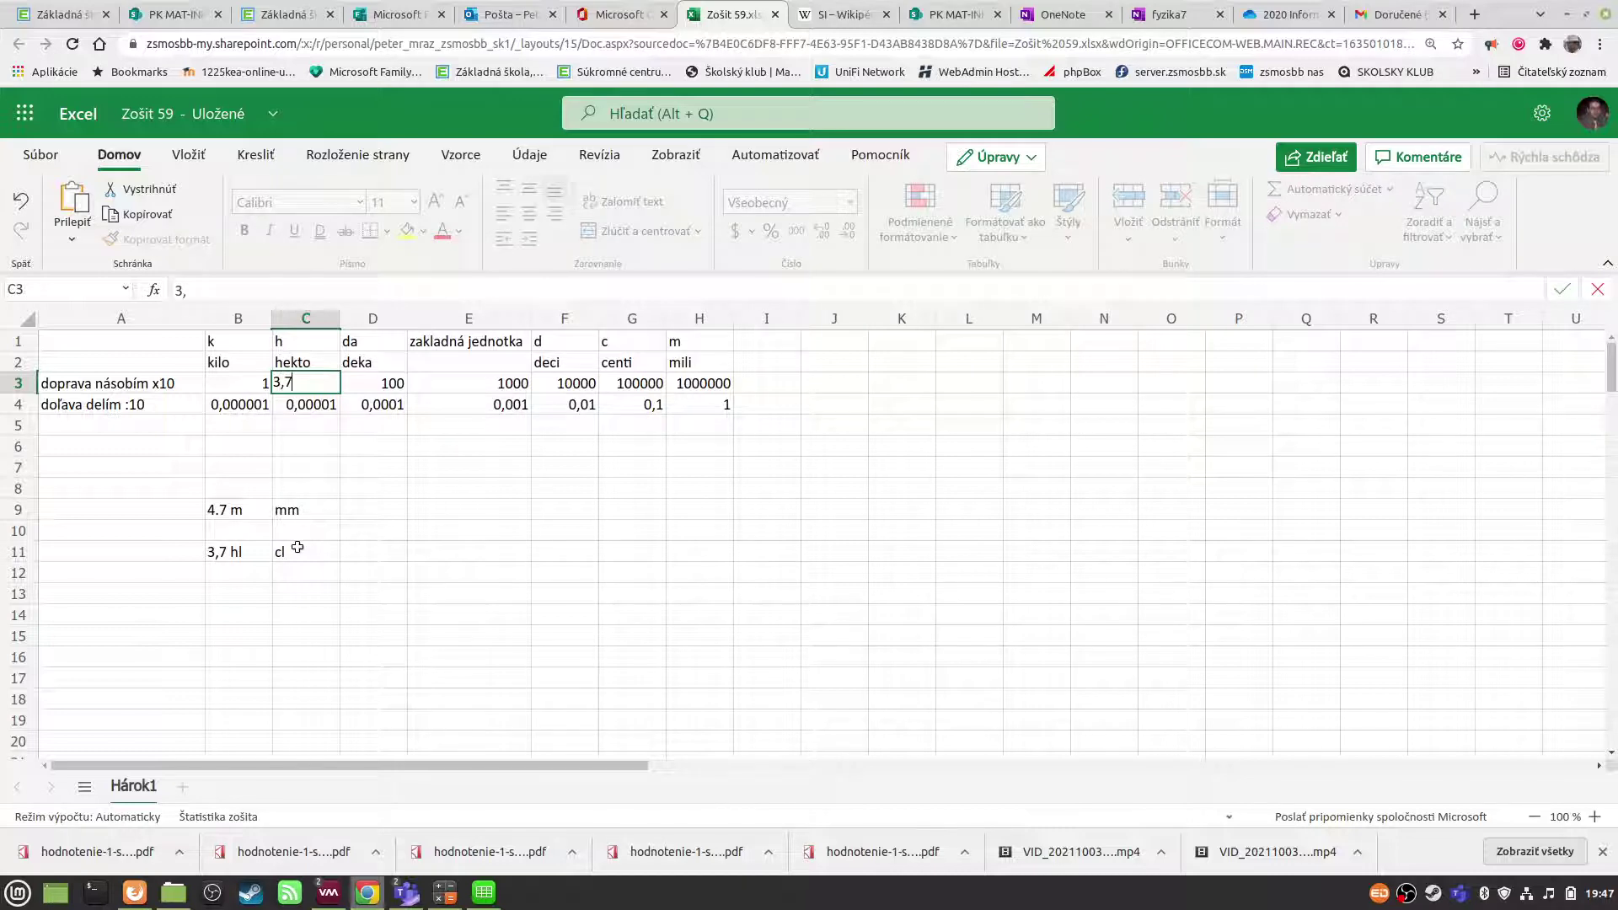
pyautogui.press('Return')
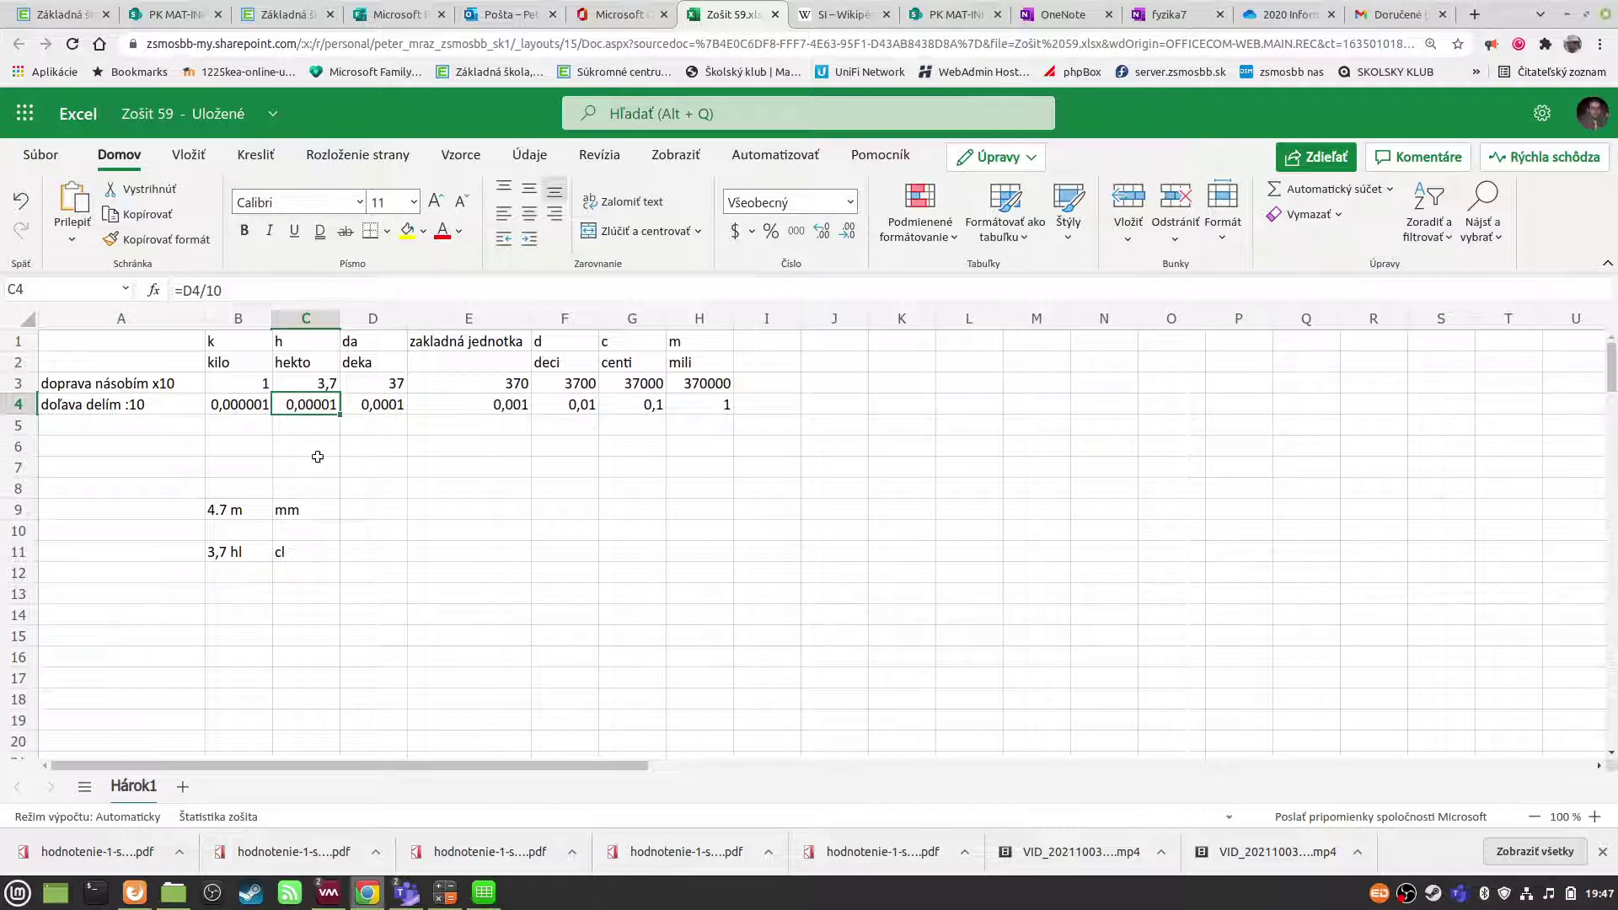
pyautogui.write('3,')
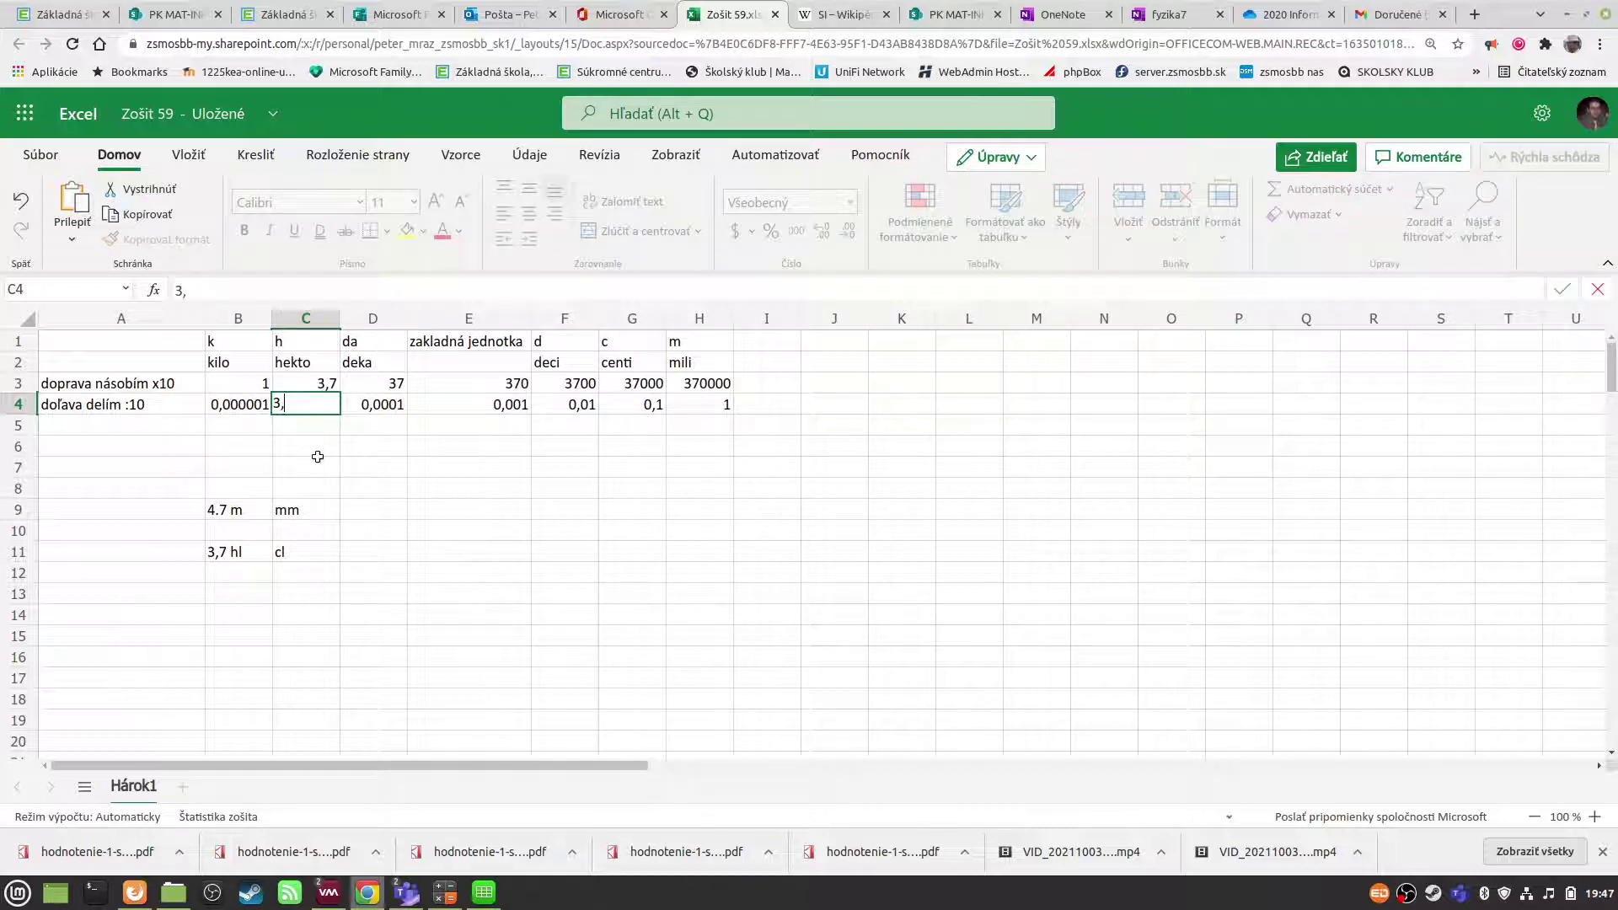
pyautogui.write('7')
pyautogui.press('Return')
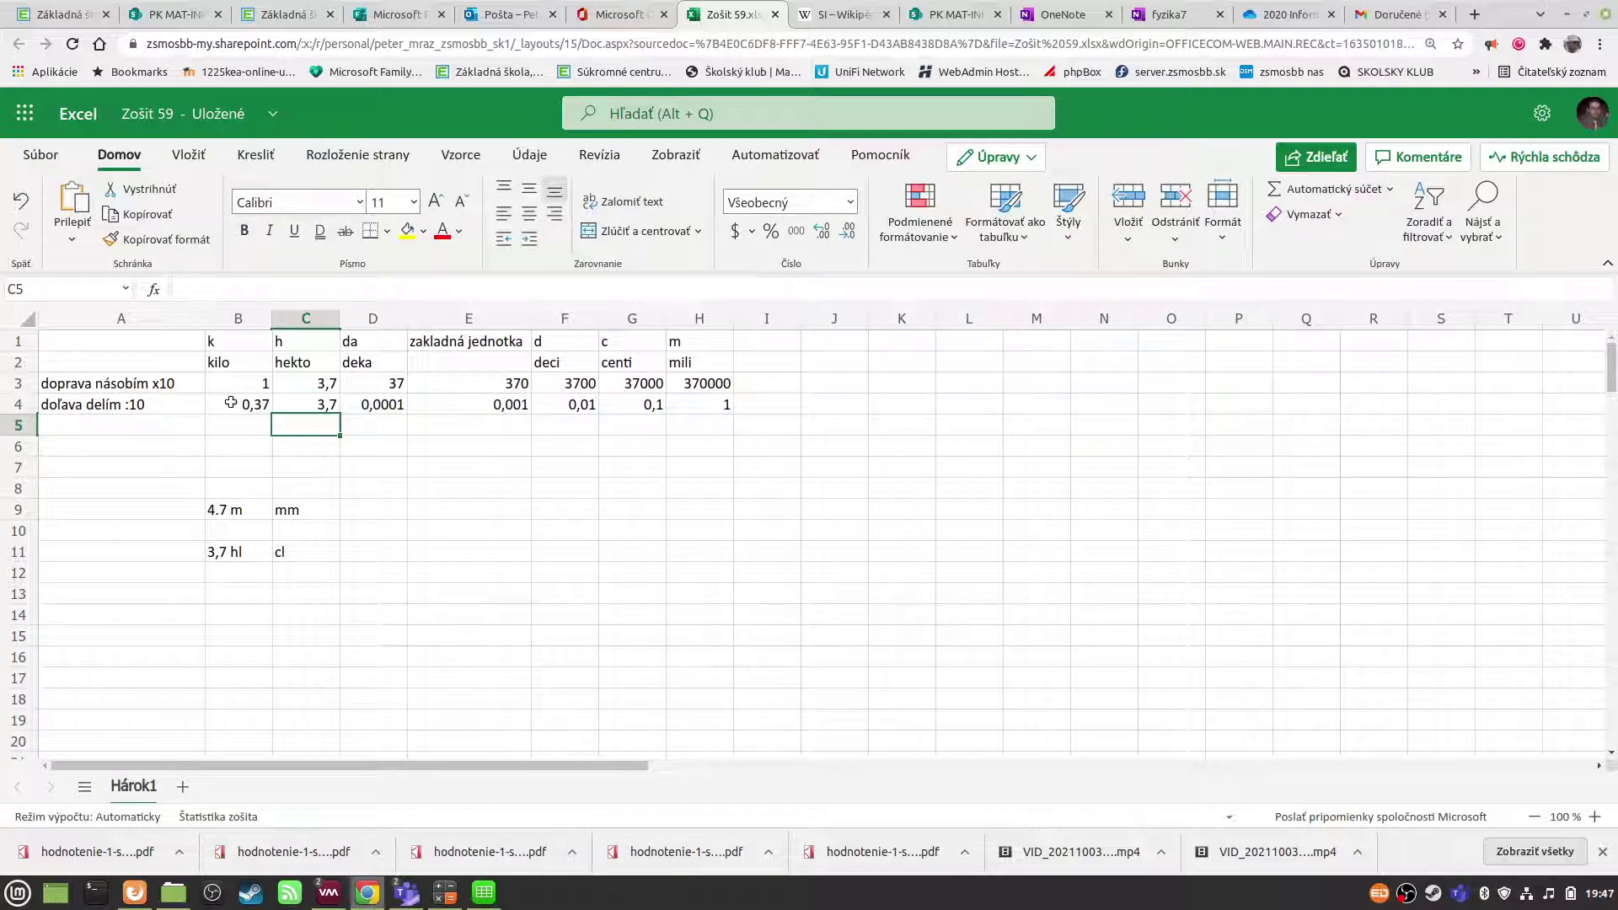
pyautogui.click(230, 403)
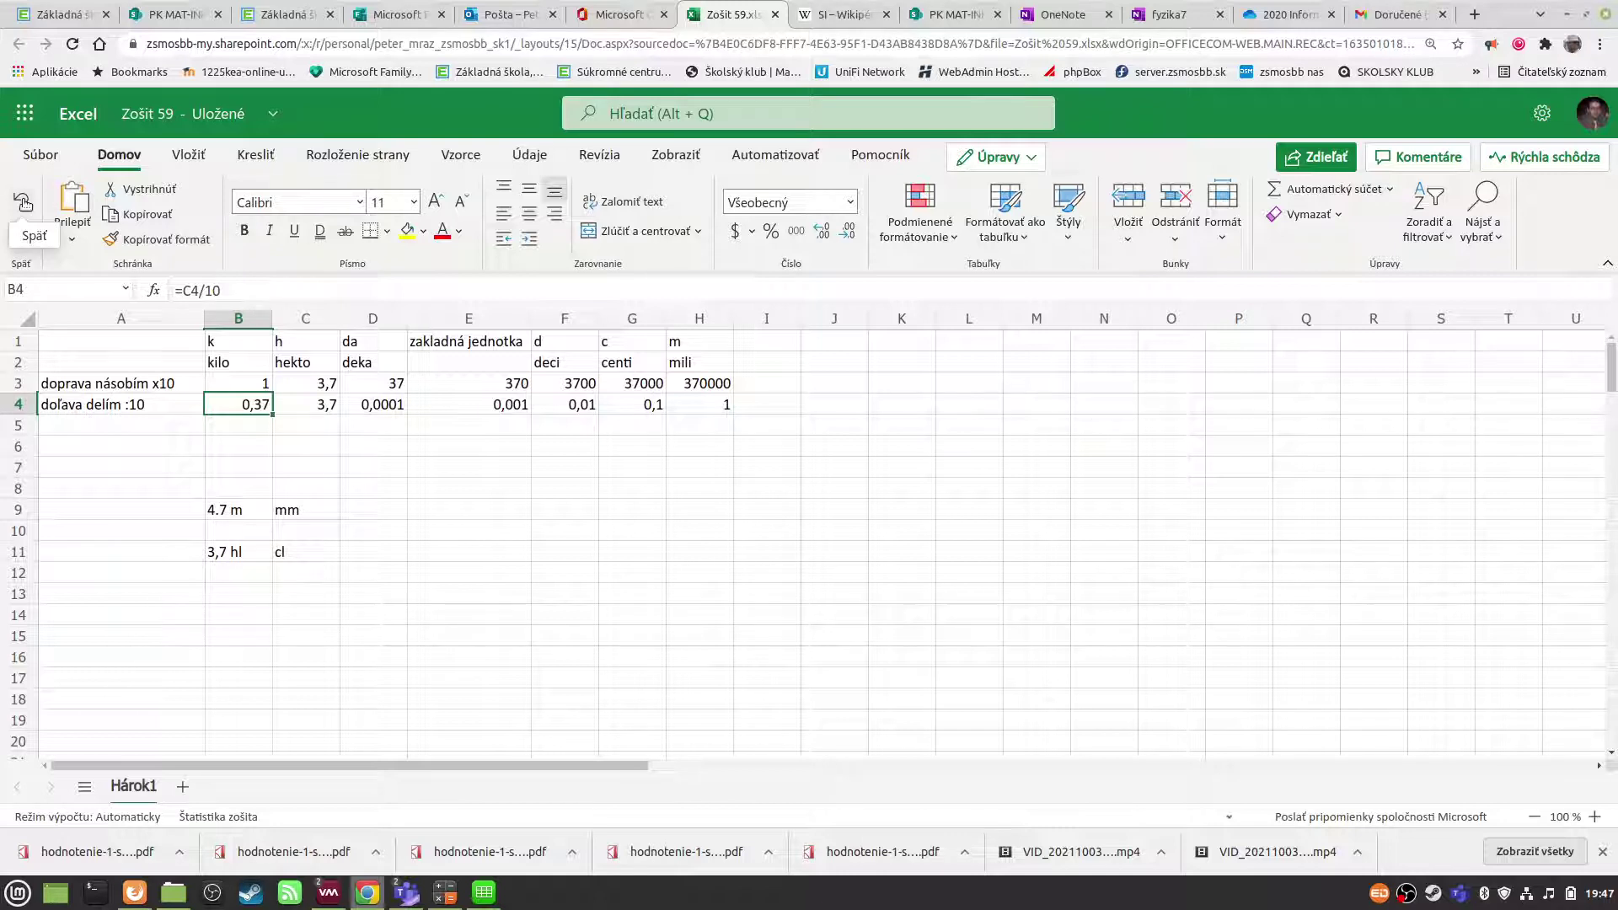
pyautogui.click(23, 202)
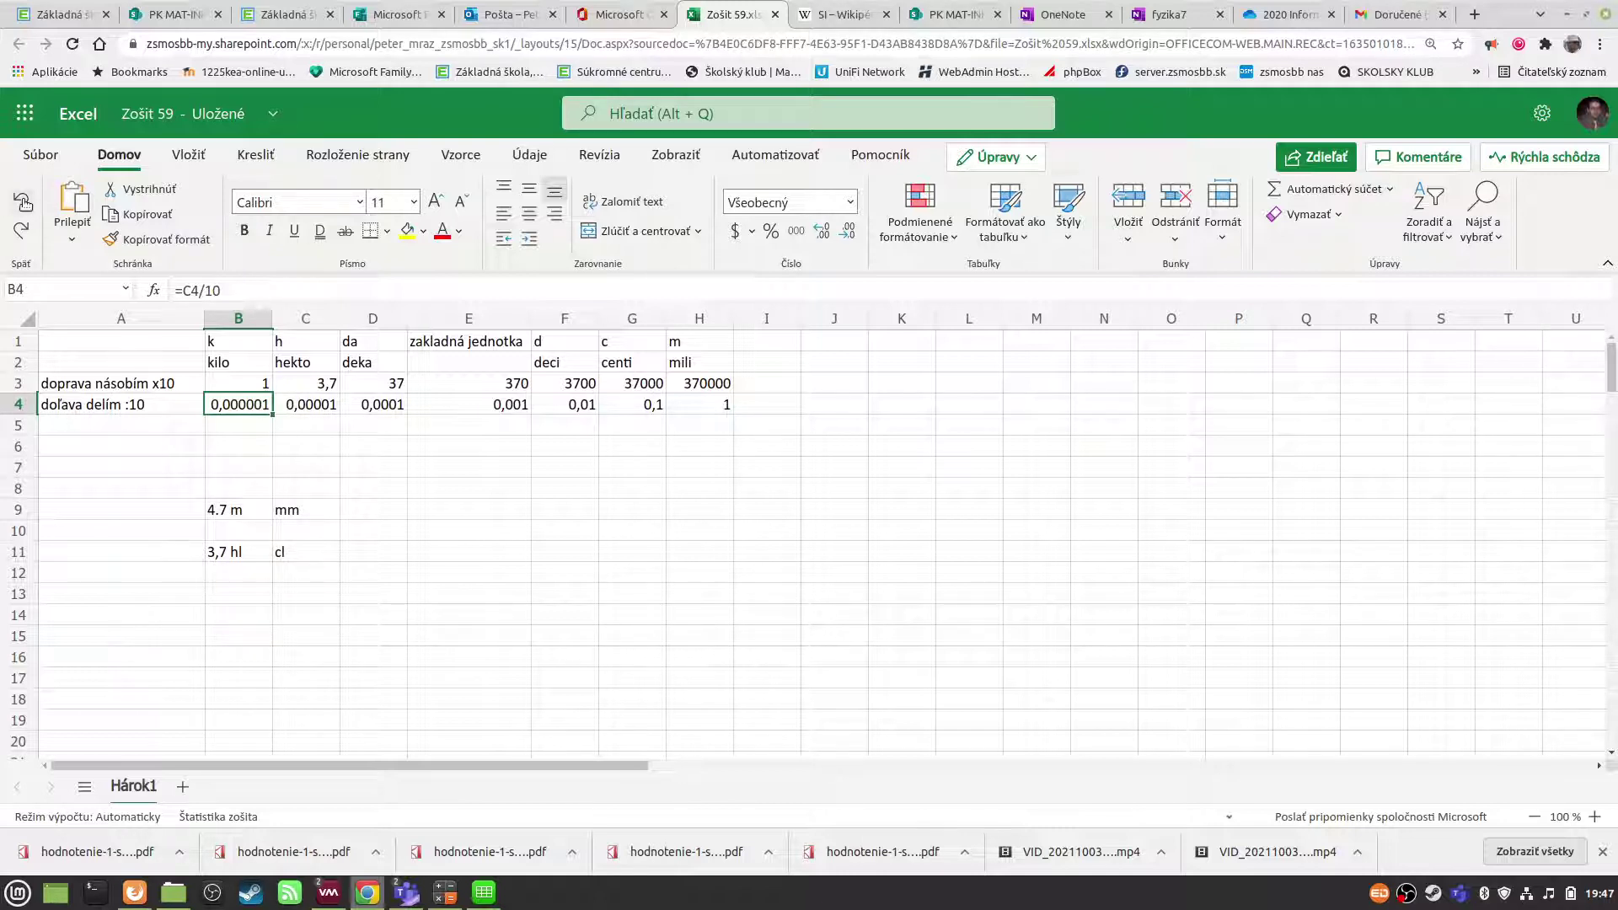
pyautogui.click(23, 202)
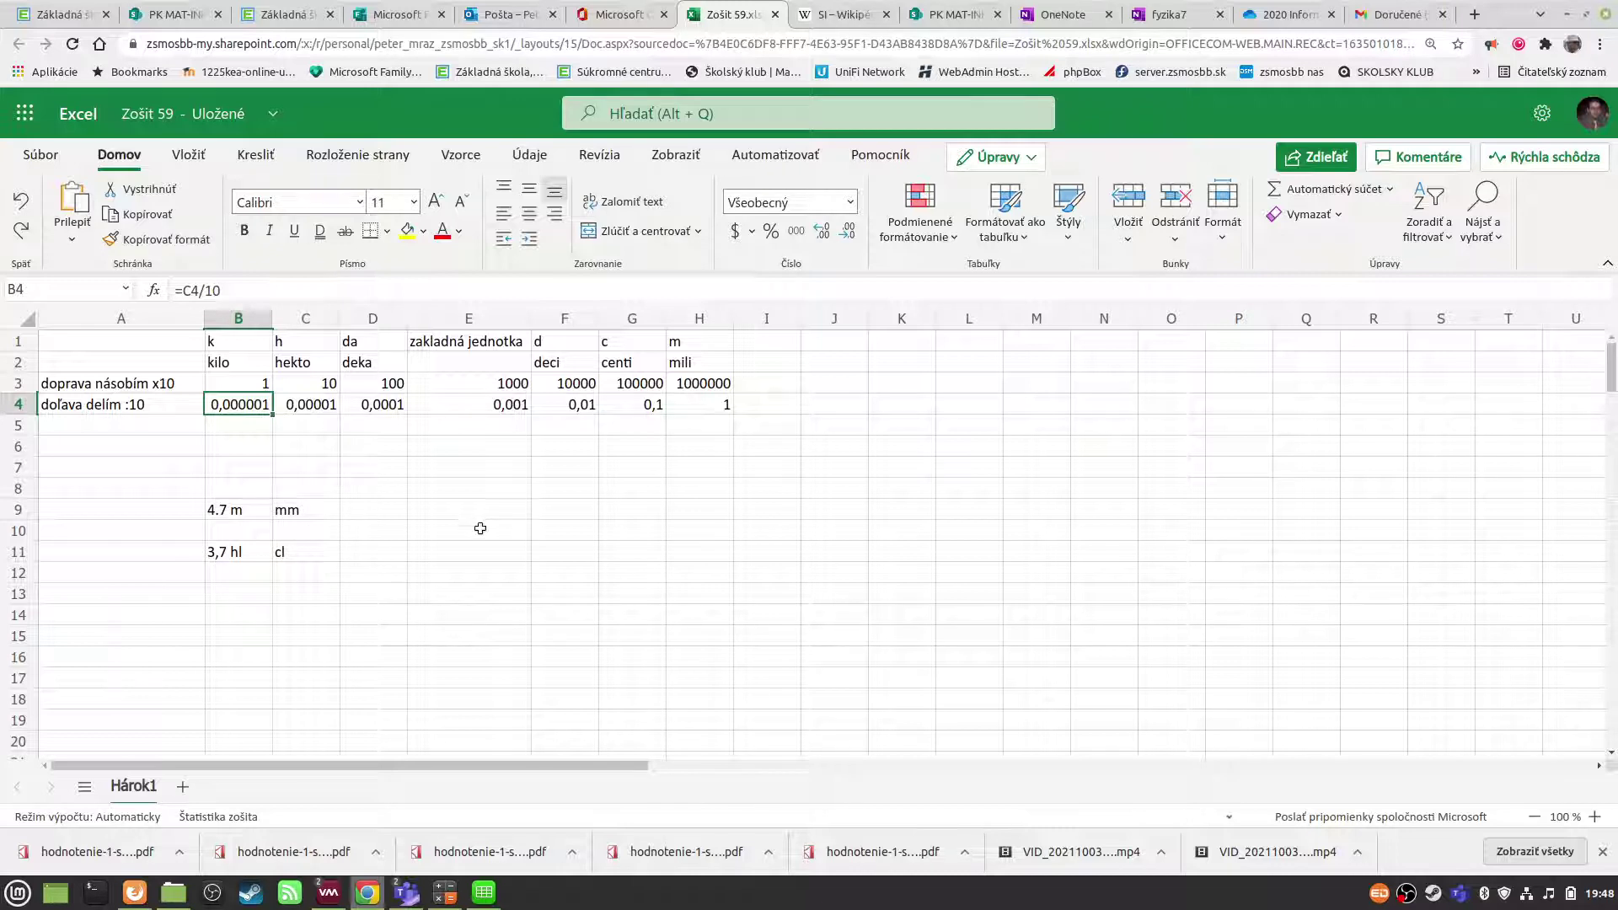
# - Enter '235,4 dag' in B13 and the target unit 'kg' in C13
pyautogui.click(217, 594)
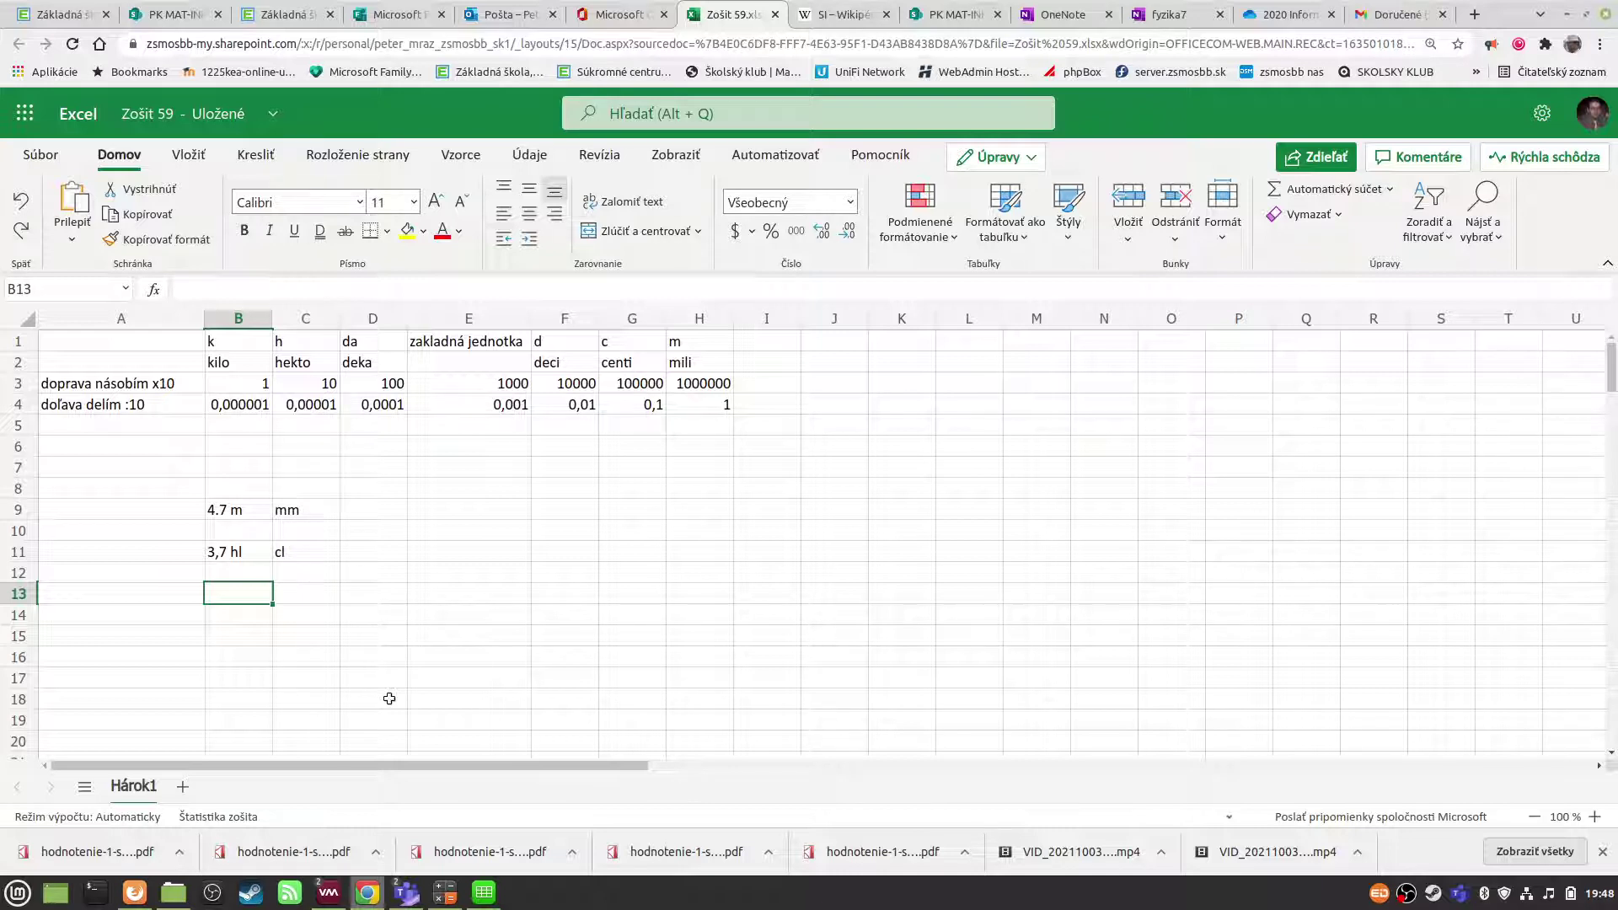
pyautogui.write('2')
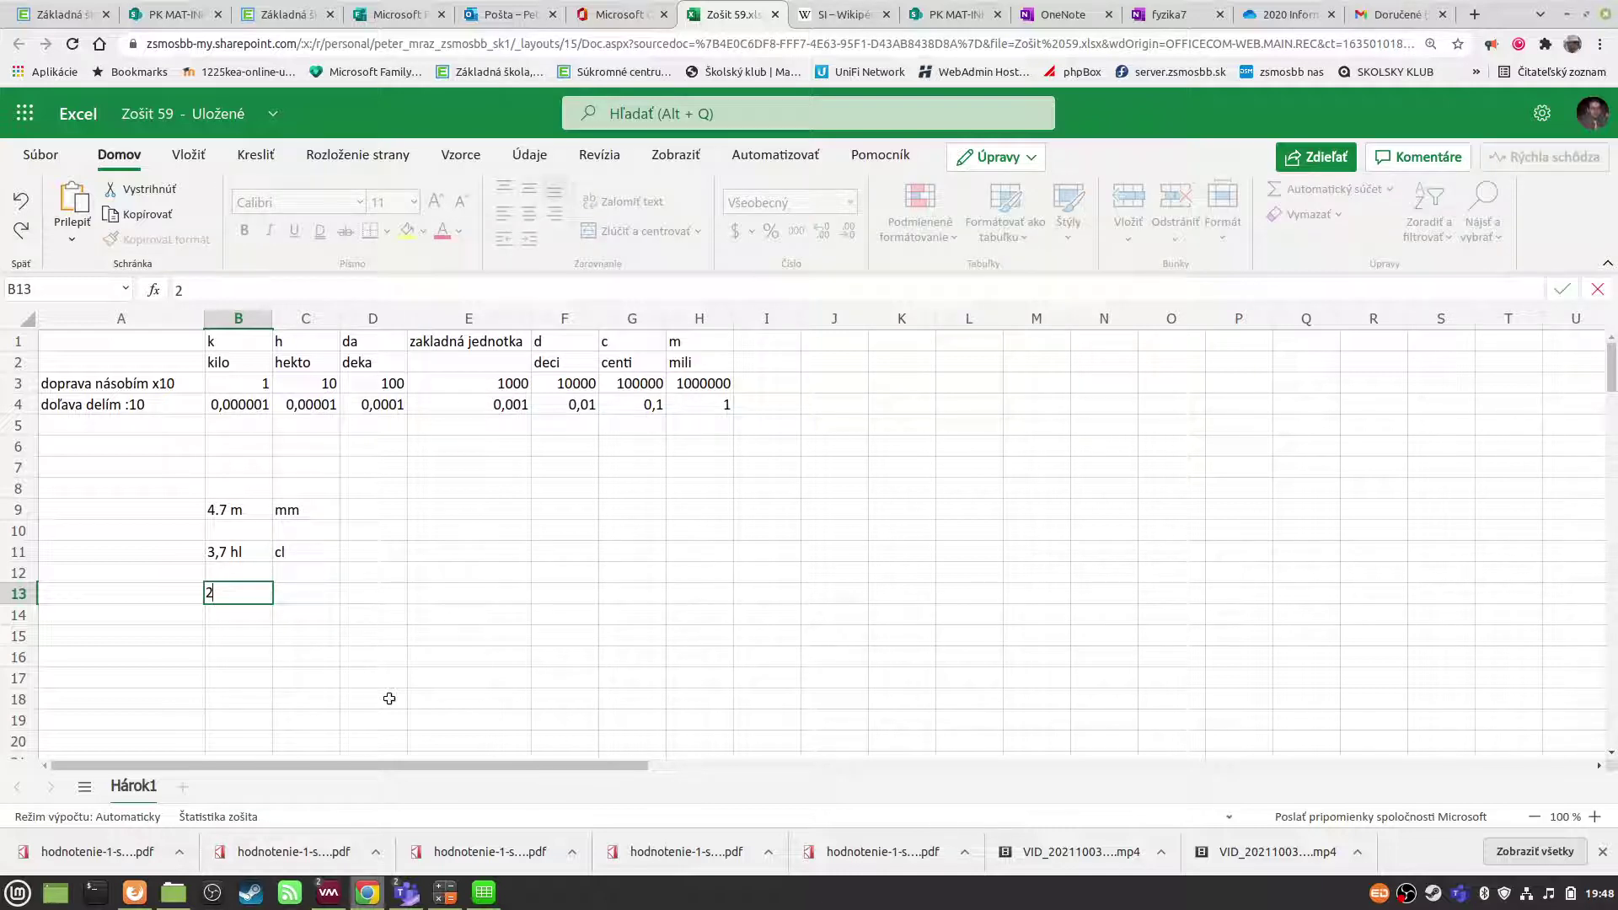
pyautogui.write('35')
pyautogui.write(',4')
pyautogui.write('dag')
pyautogui.press('Tab')
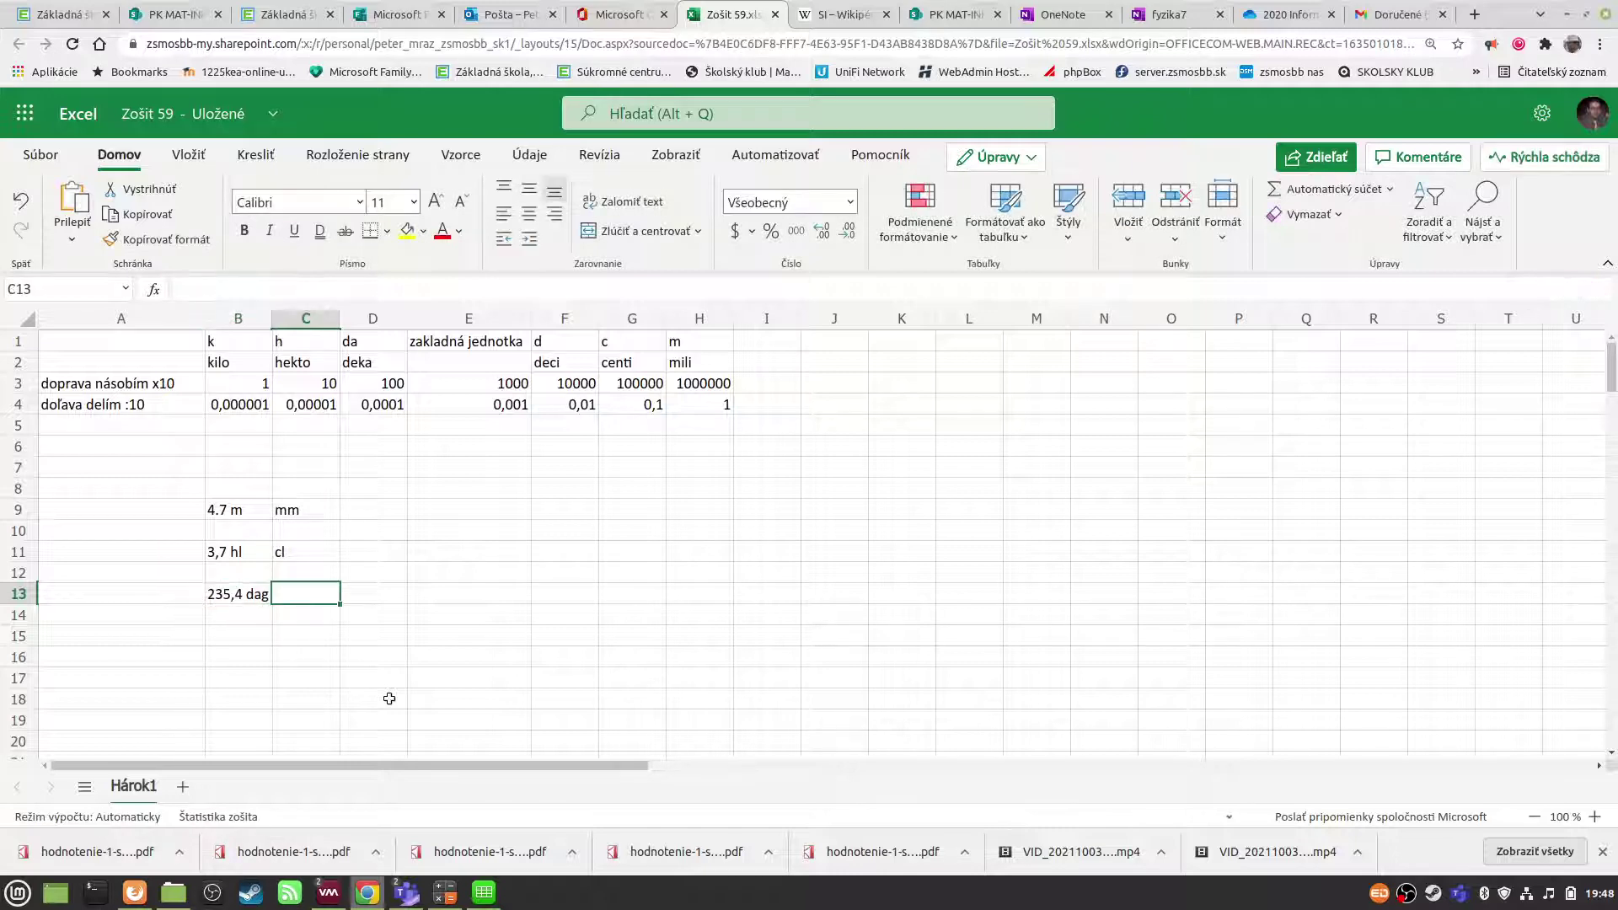
pyautogui.write('kg')
pyautogui.press('Return')
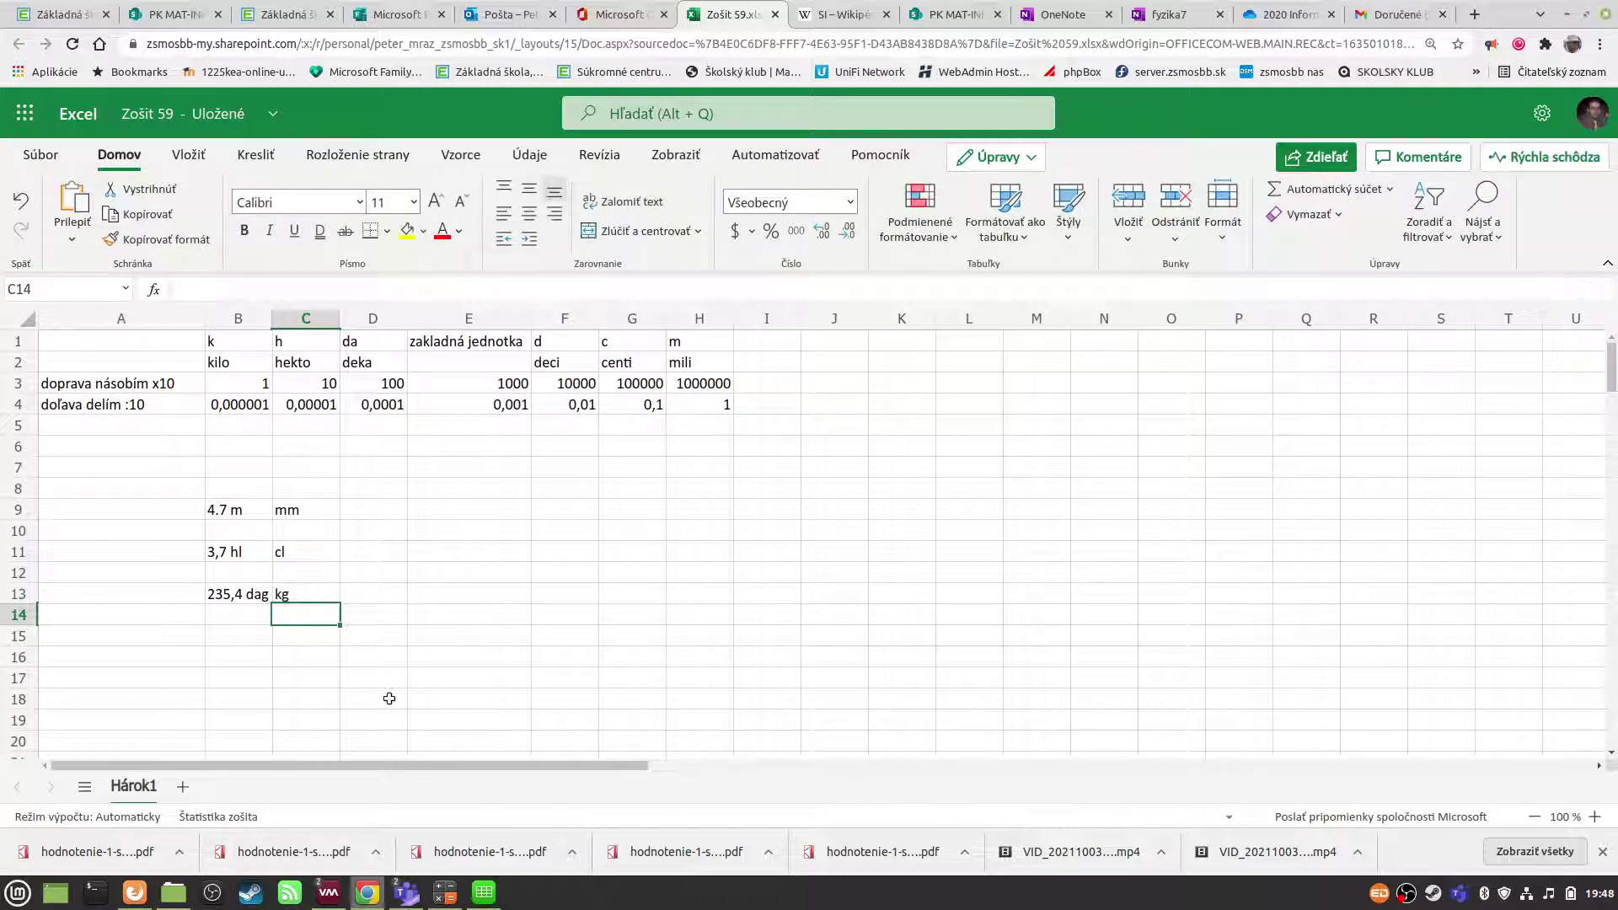
# - Enter 235,4 in deka cells D4 and D3 so both rows recalculate from it
pyautogui.click(371, 405)
pyautogui.press('Up')
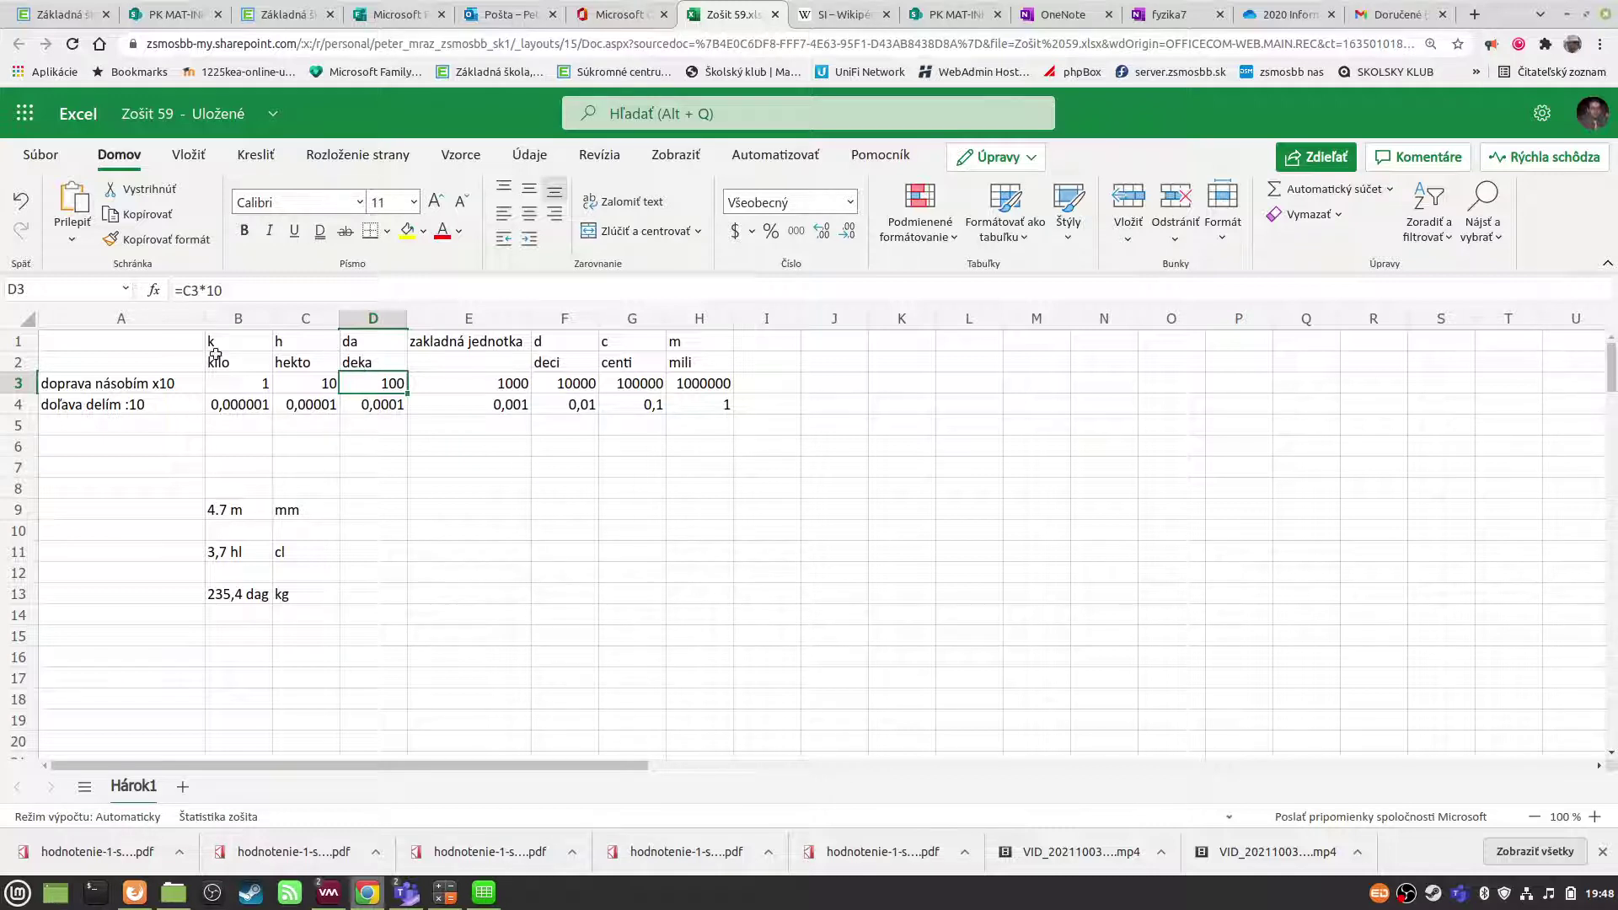
pyautogui.click(393, 409)
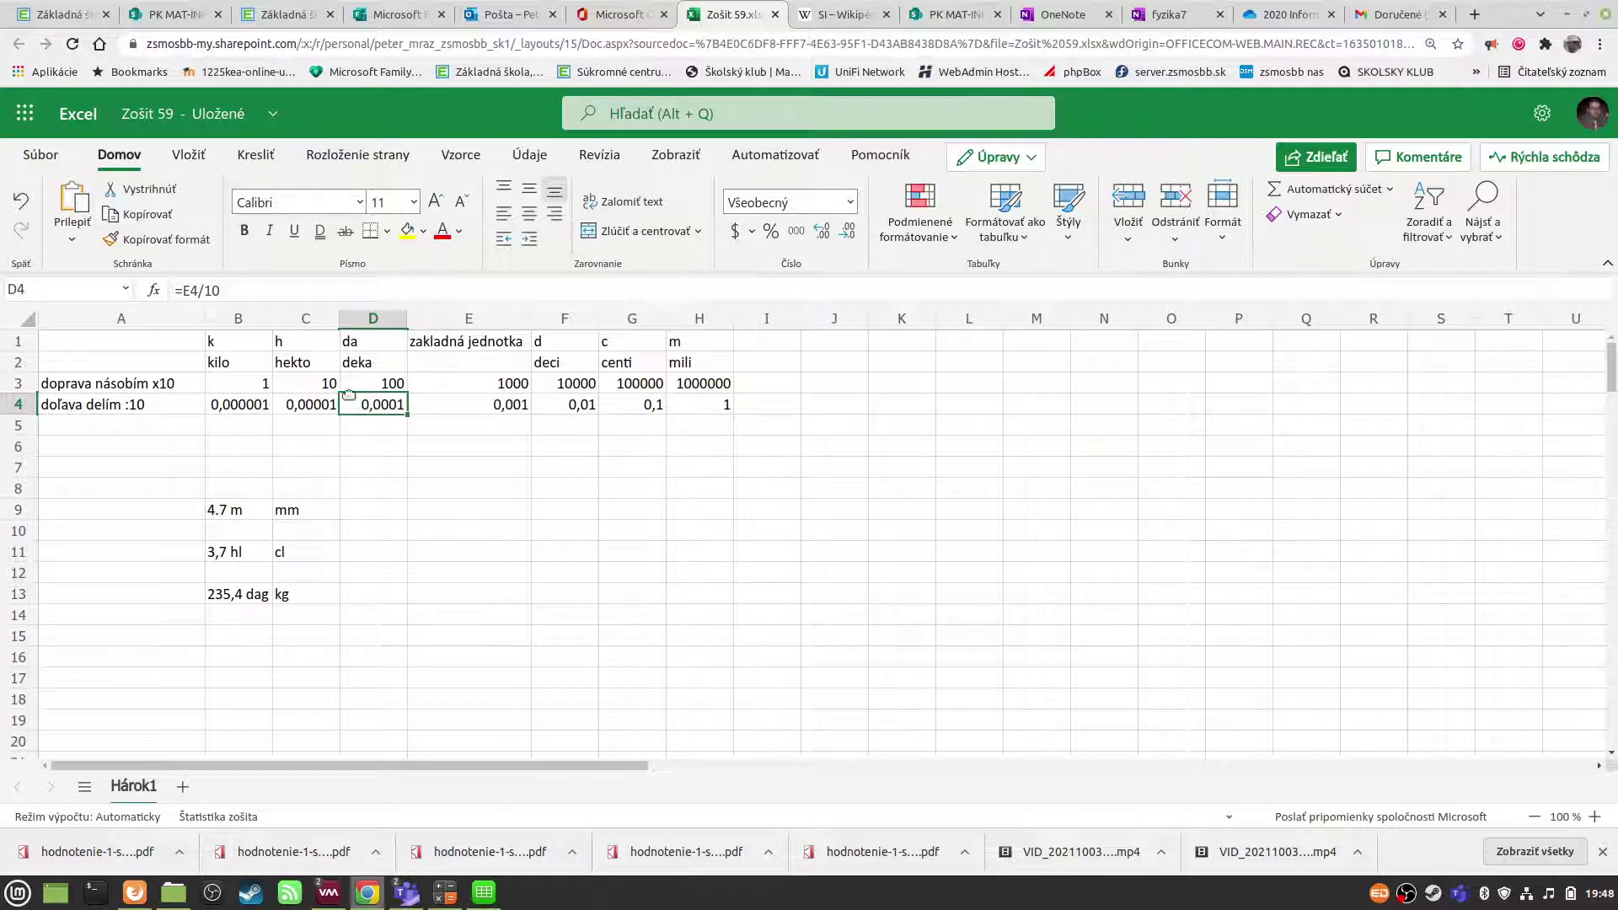
pyautogui.write('235')
pyautogui.write(',4')
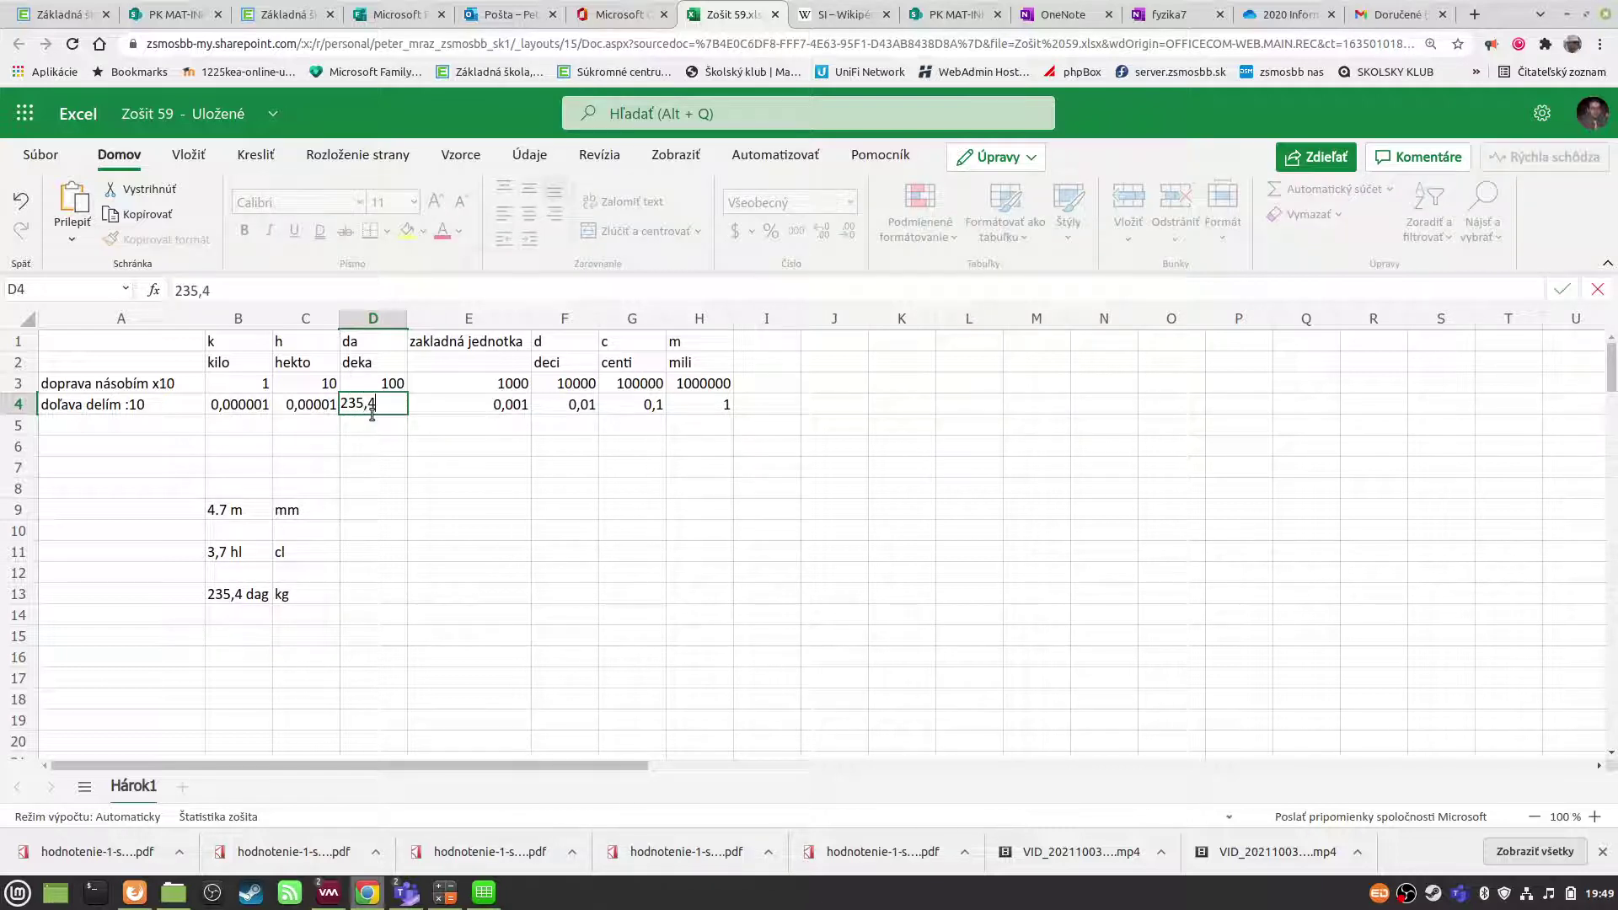
pyautogui.press('Return')
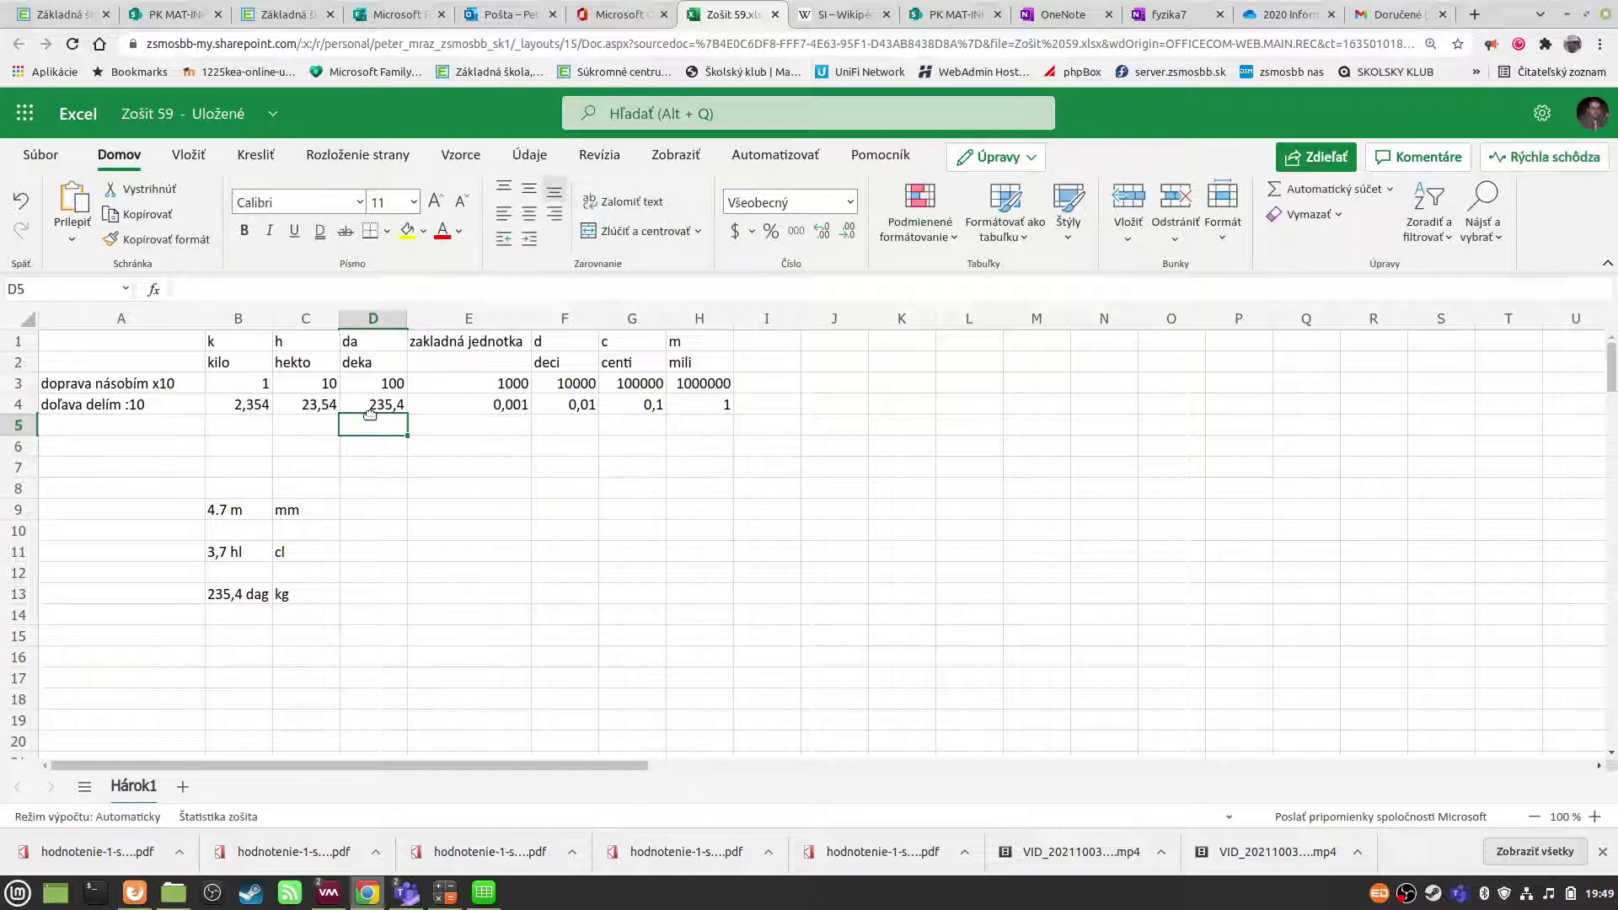
pyautogui.click(270, 408)
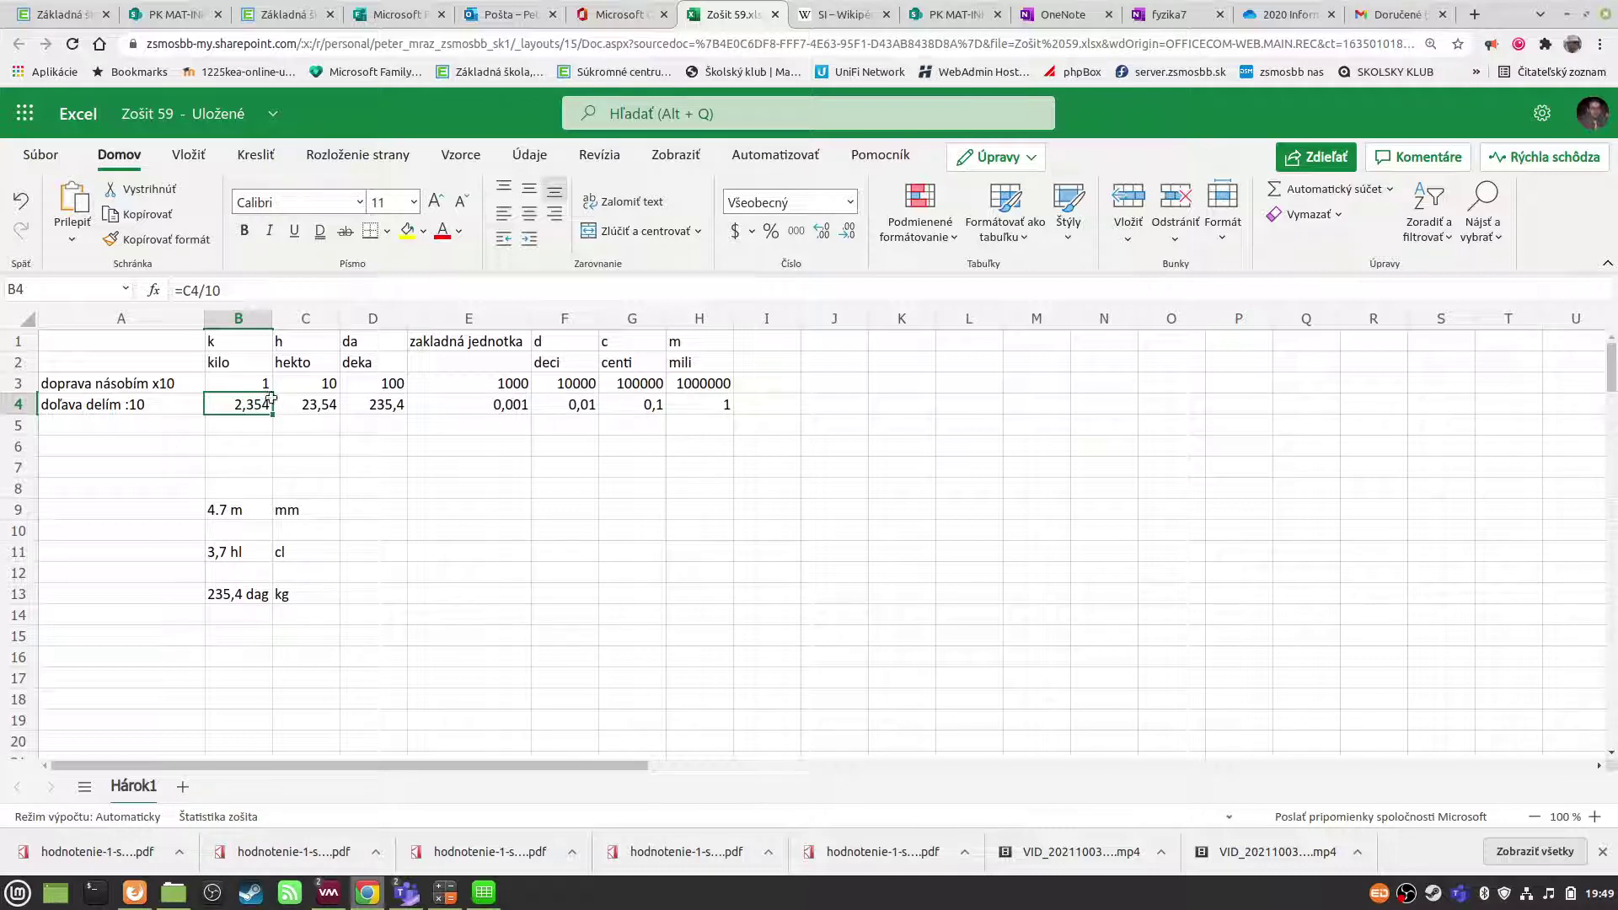
pyautogui.click(383, 384)
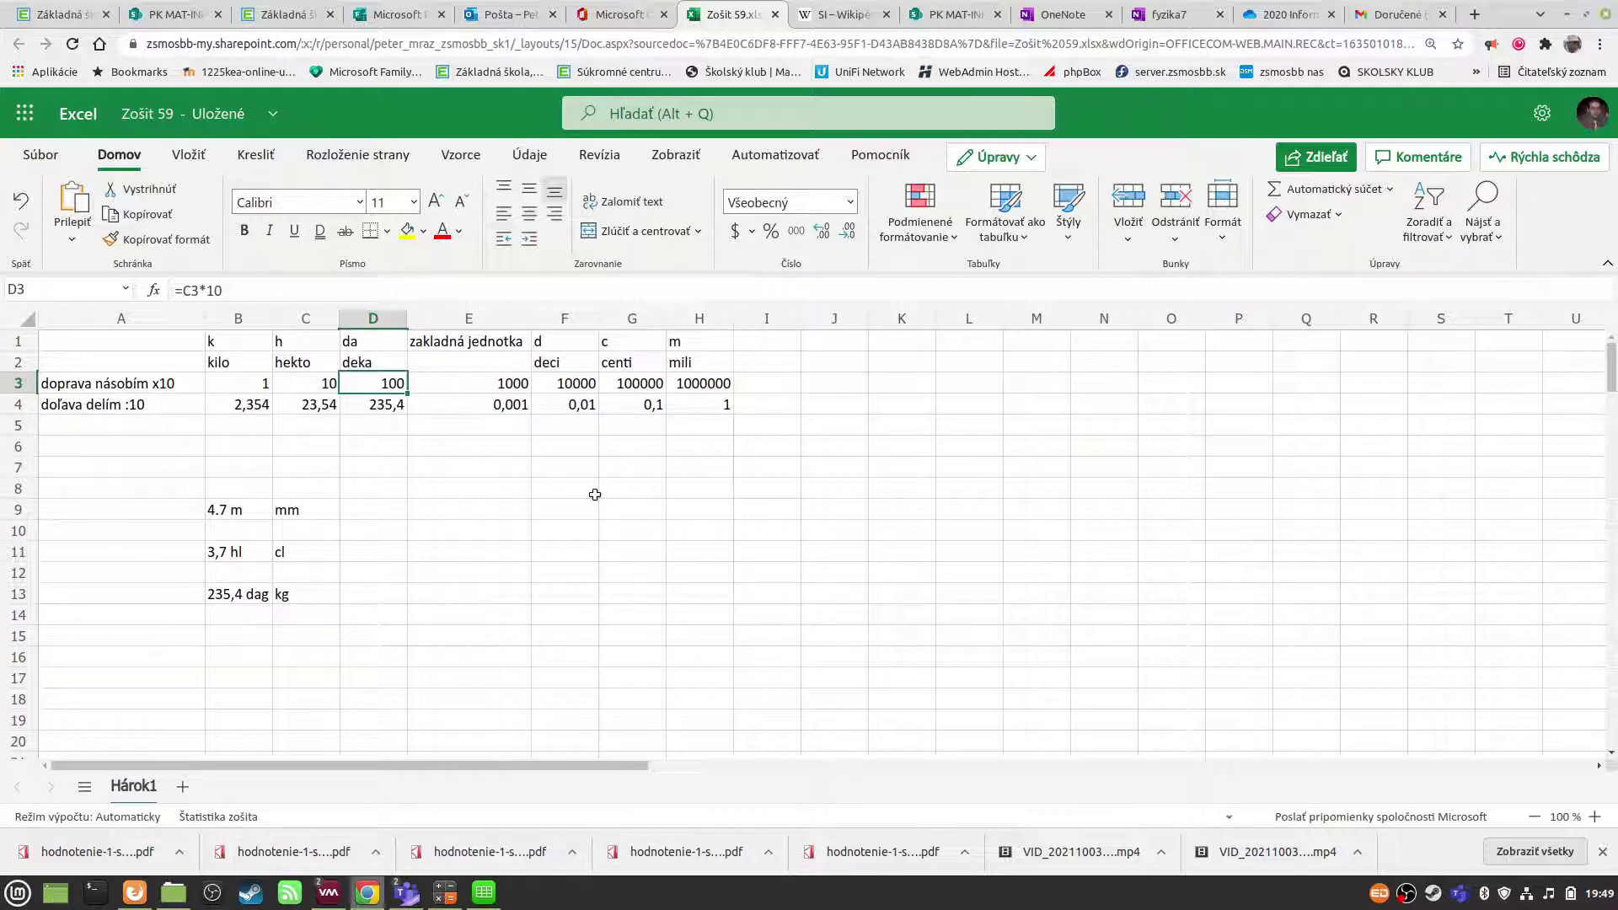
pyautogui.write('235')
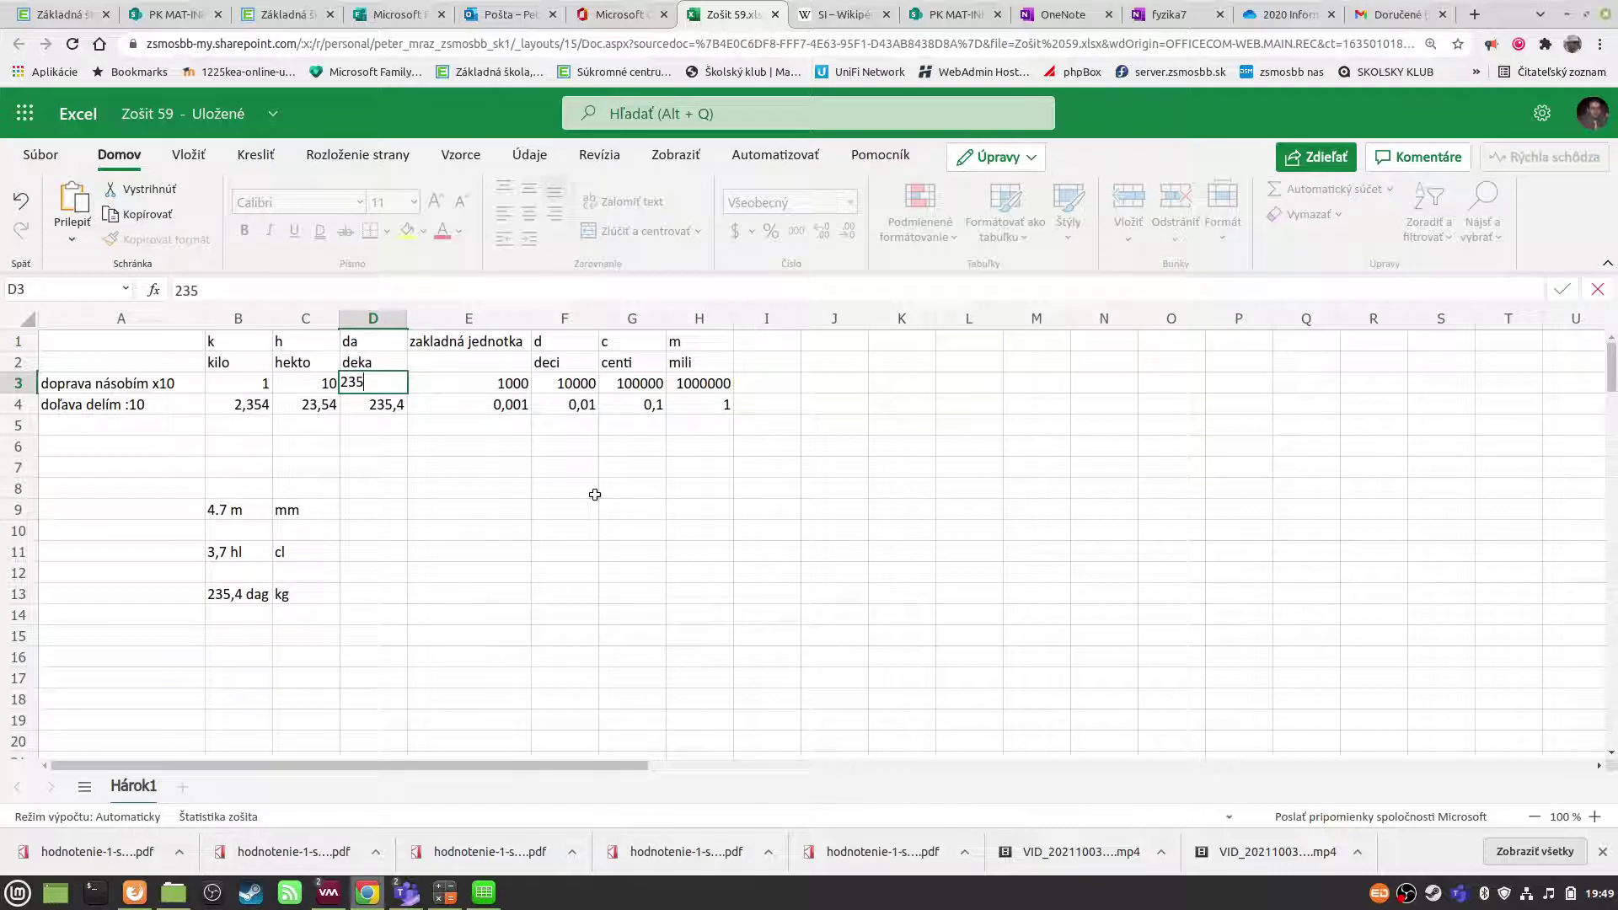
pyautogui.write(',4')
pyautogui.press('Return')
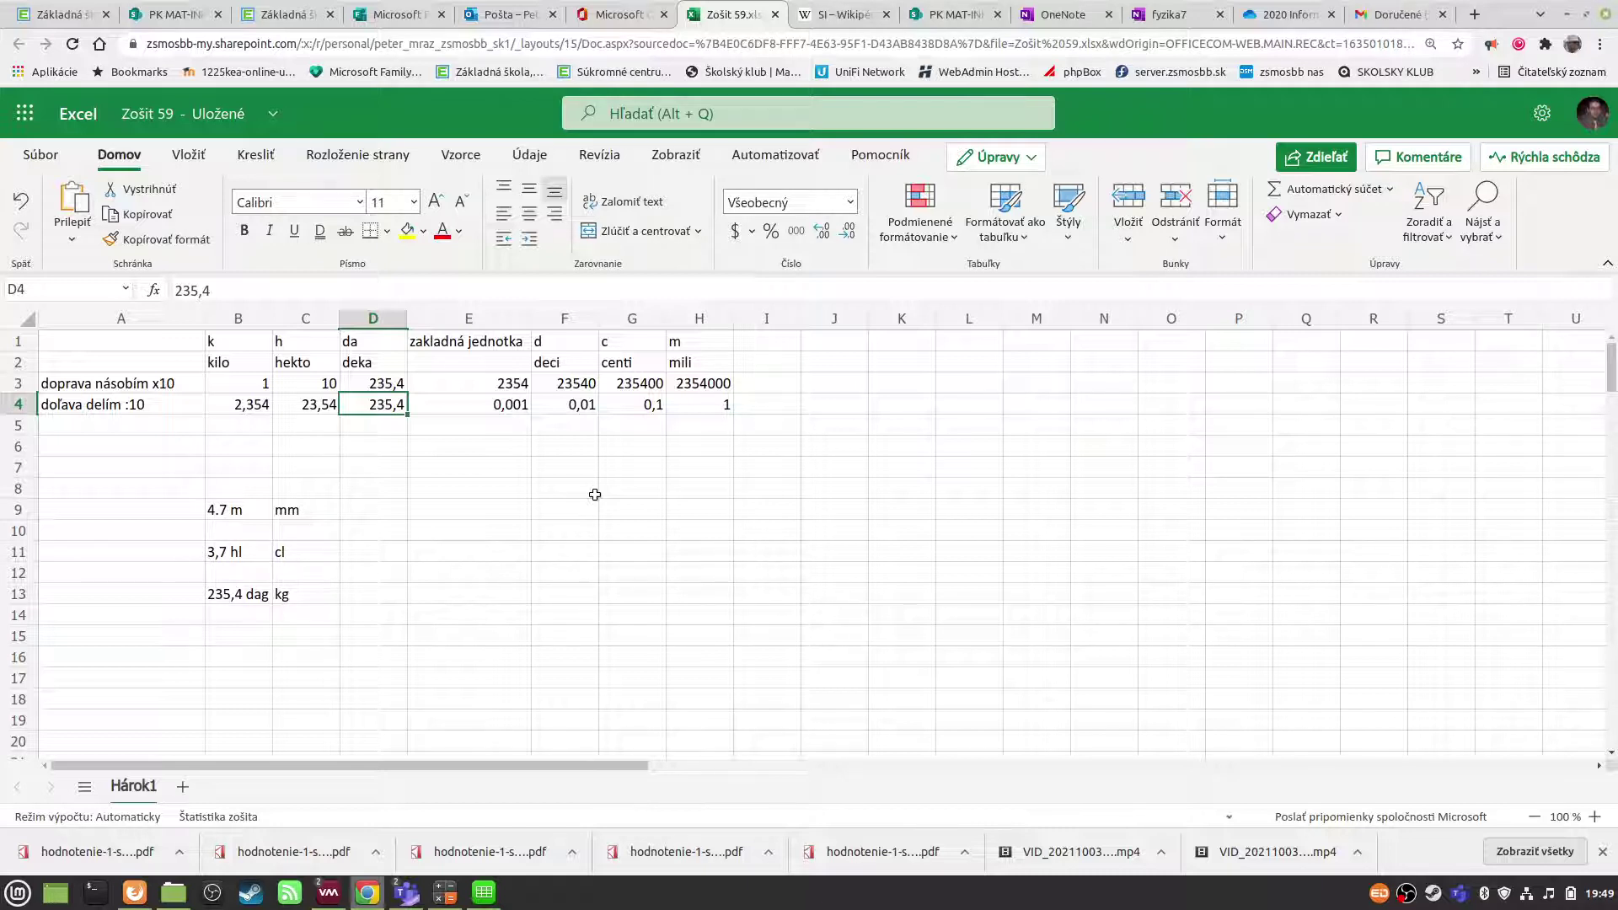
# - Delete the examples in B9:C13 and type 'plošné jednotky' into A6
pyautogui.moveTo(221, 507)
pyautogui.mouseDown()
pyautogui.moveTo(241, 606)
pyautogui.moveTo(283, 589)
pyautogui.mouseUp()
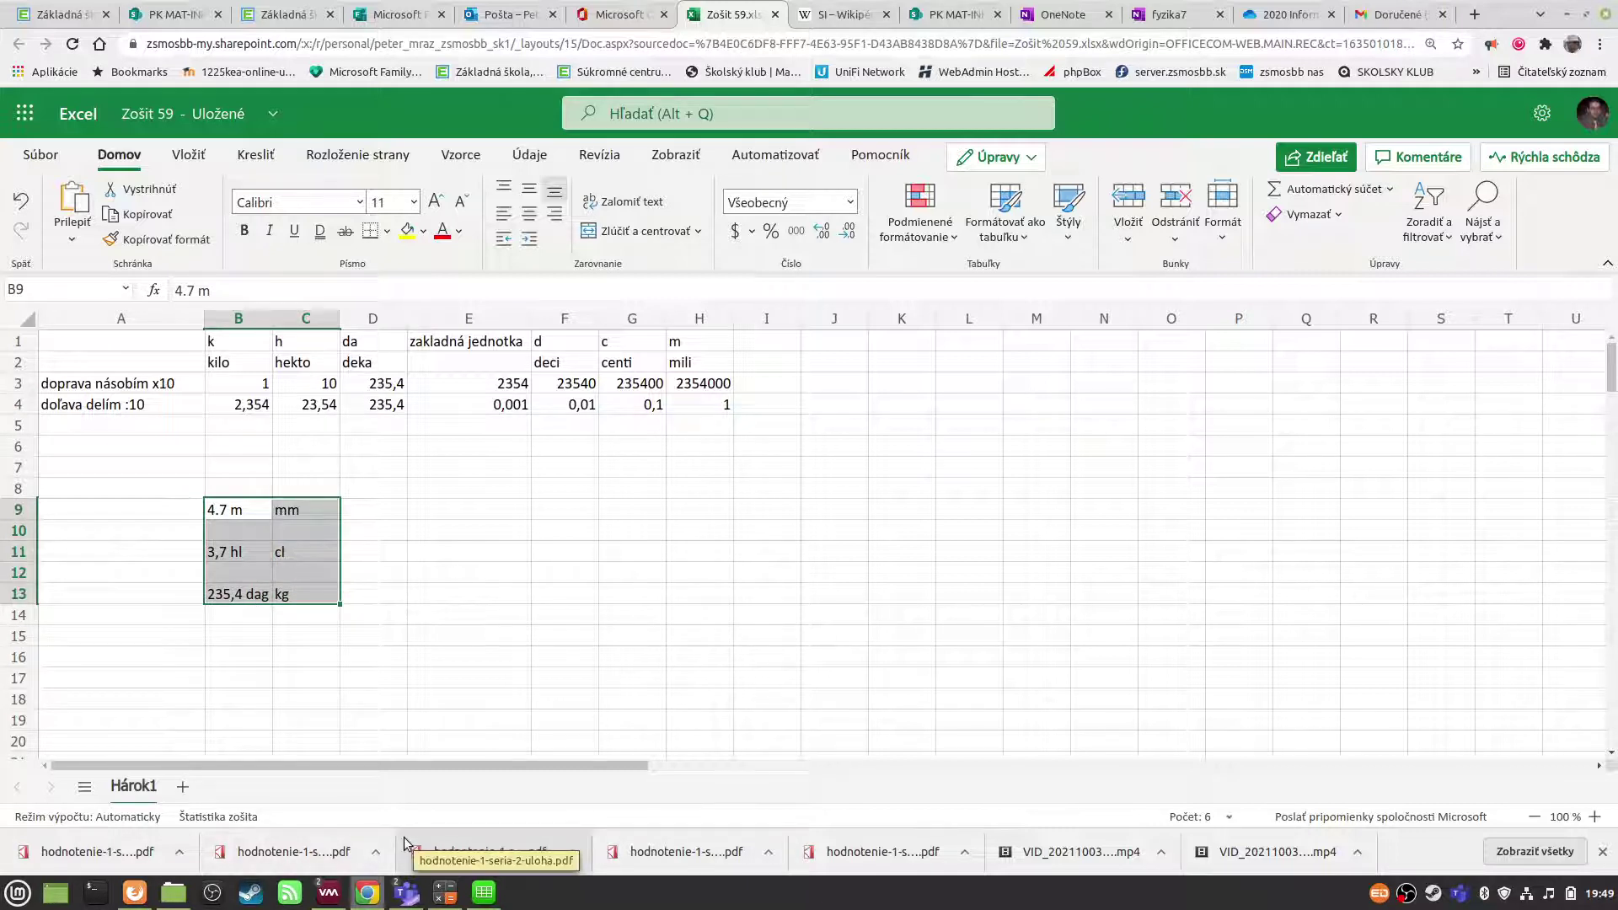
pyautogui.press('Delete')
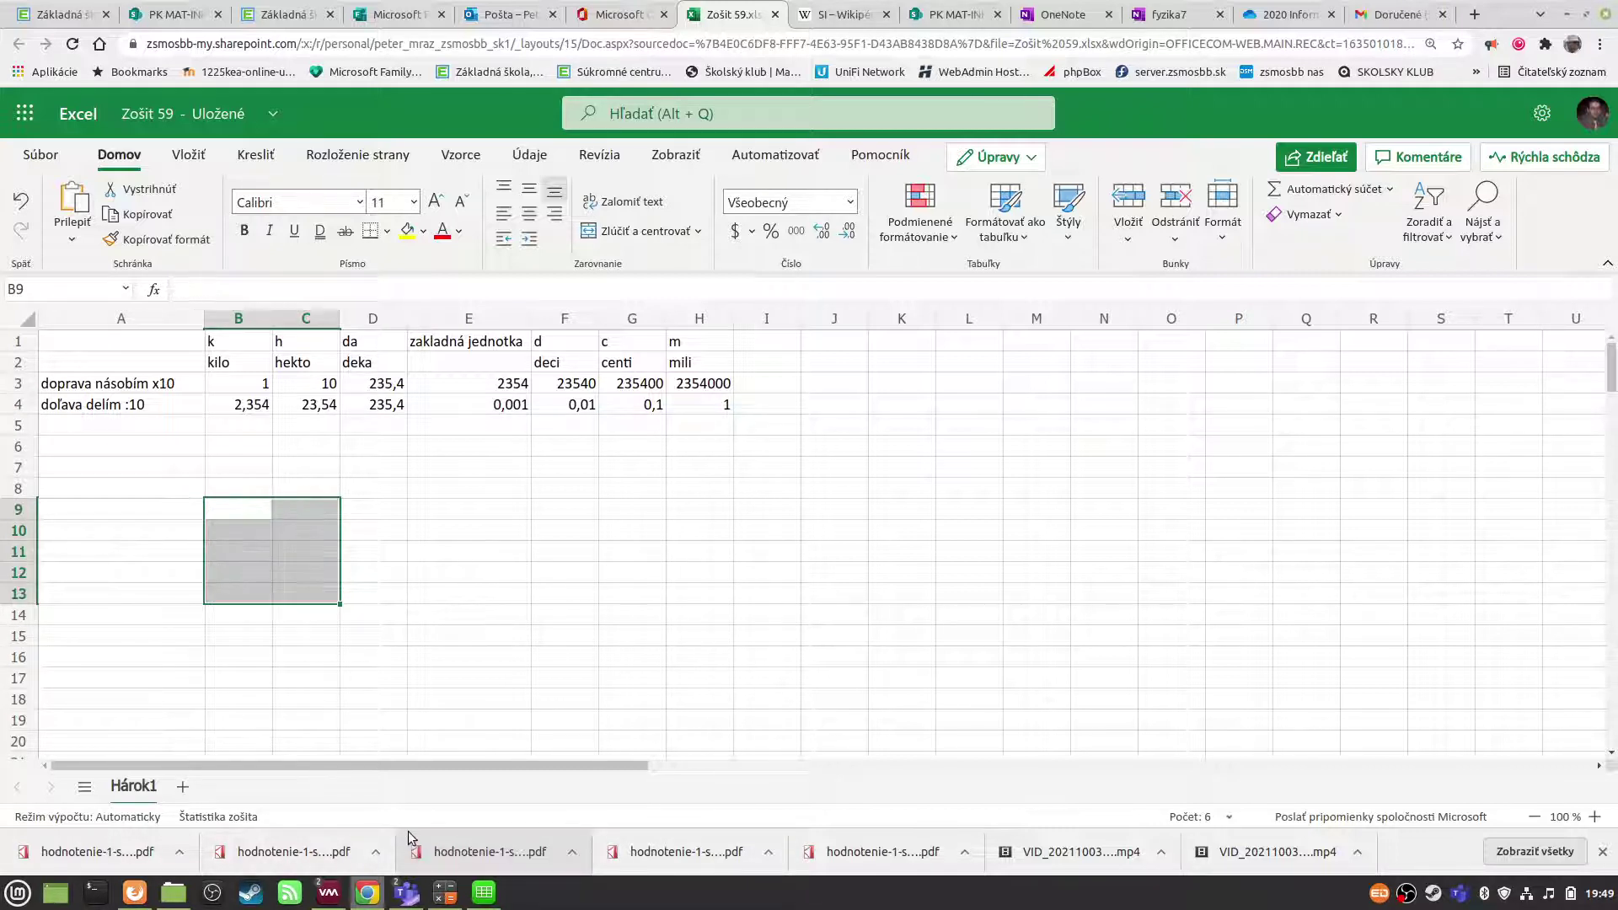
pyautogui.click(394, 488)
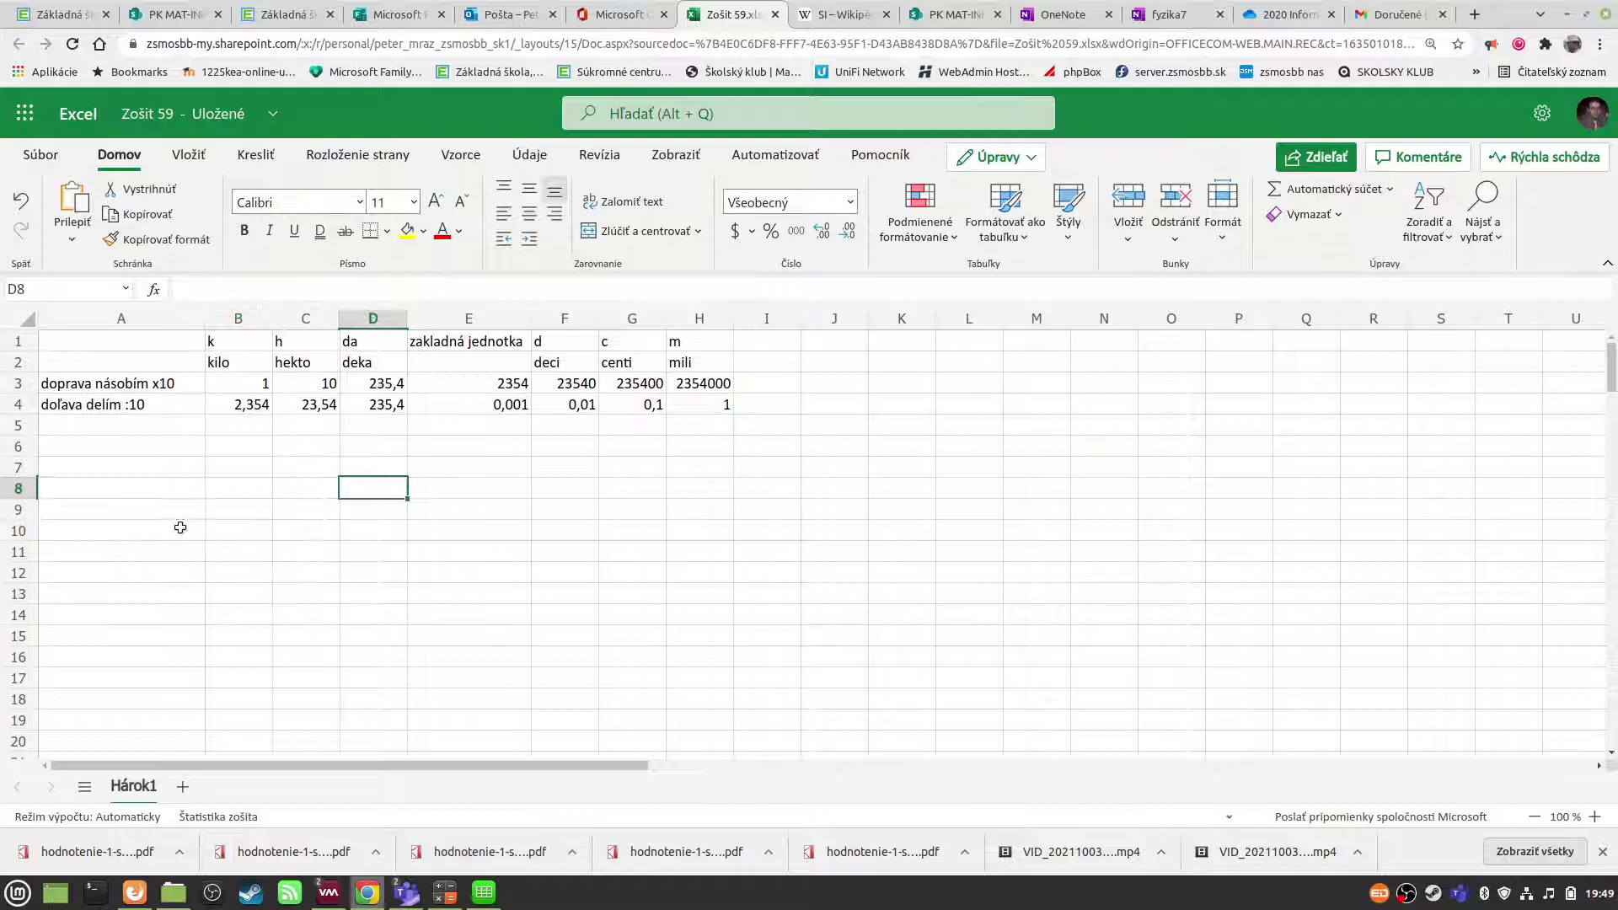
pyautogui.click(130, 446)
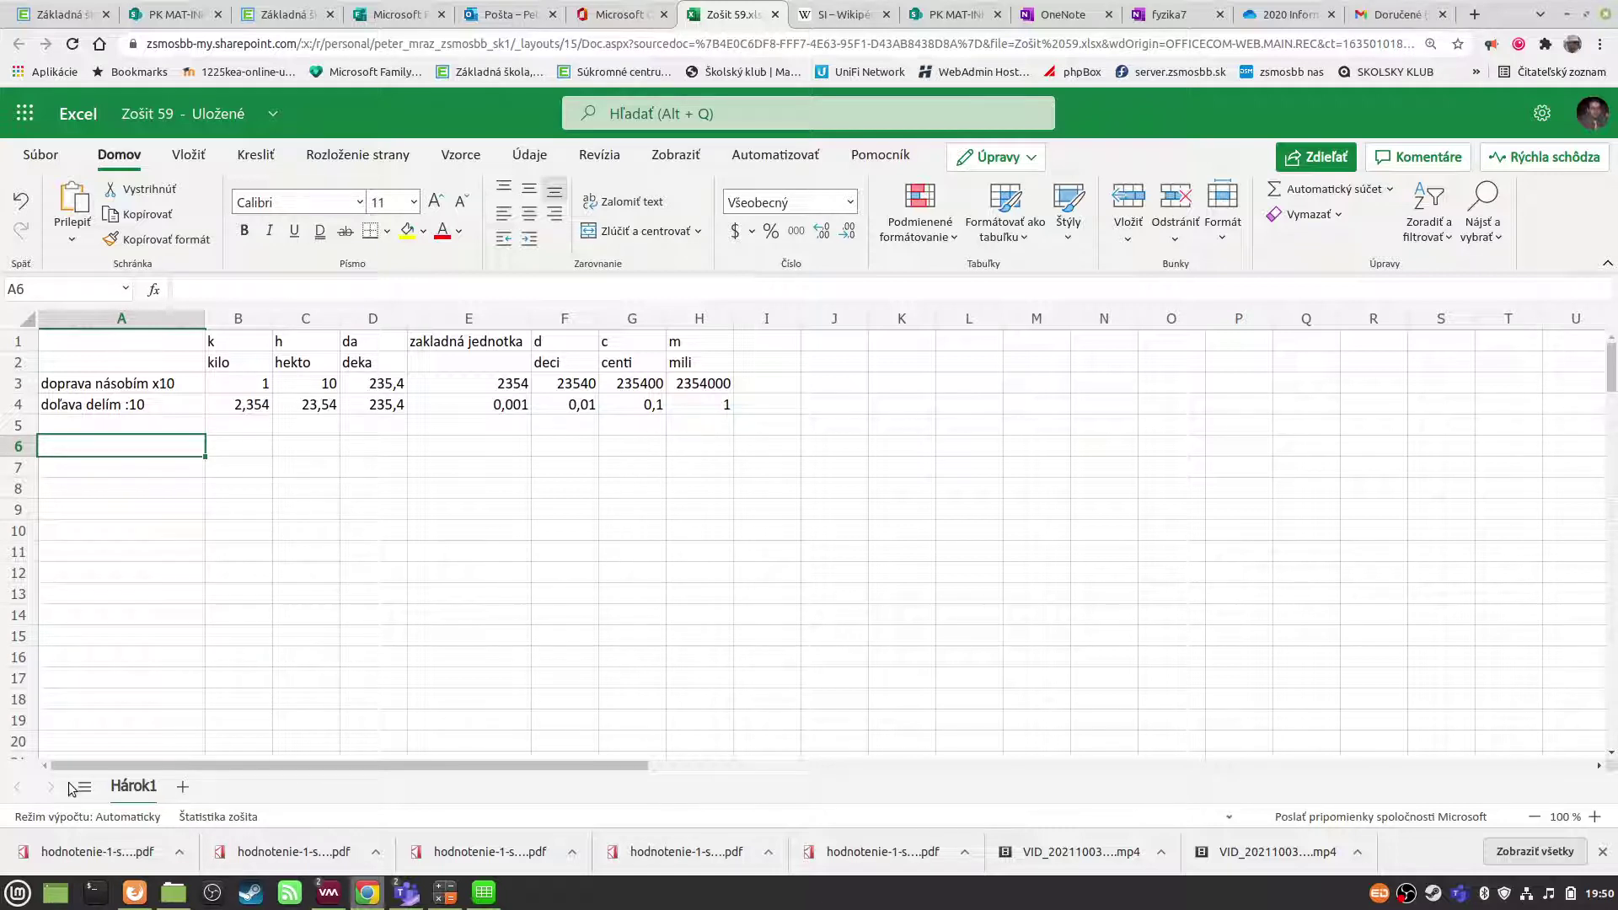
pyautogui.write('plo')
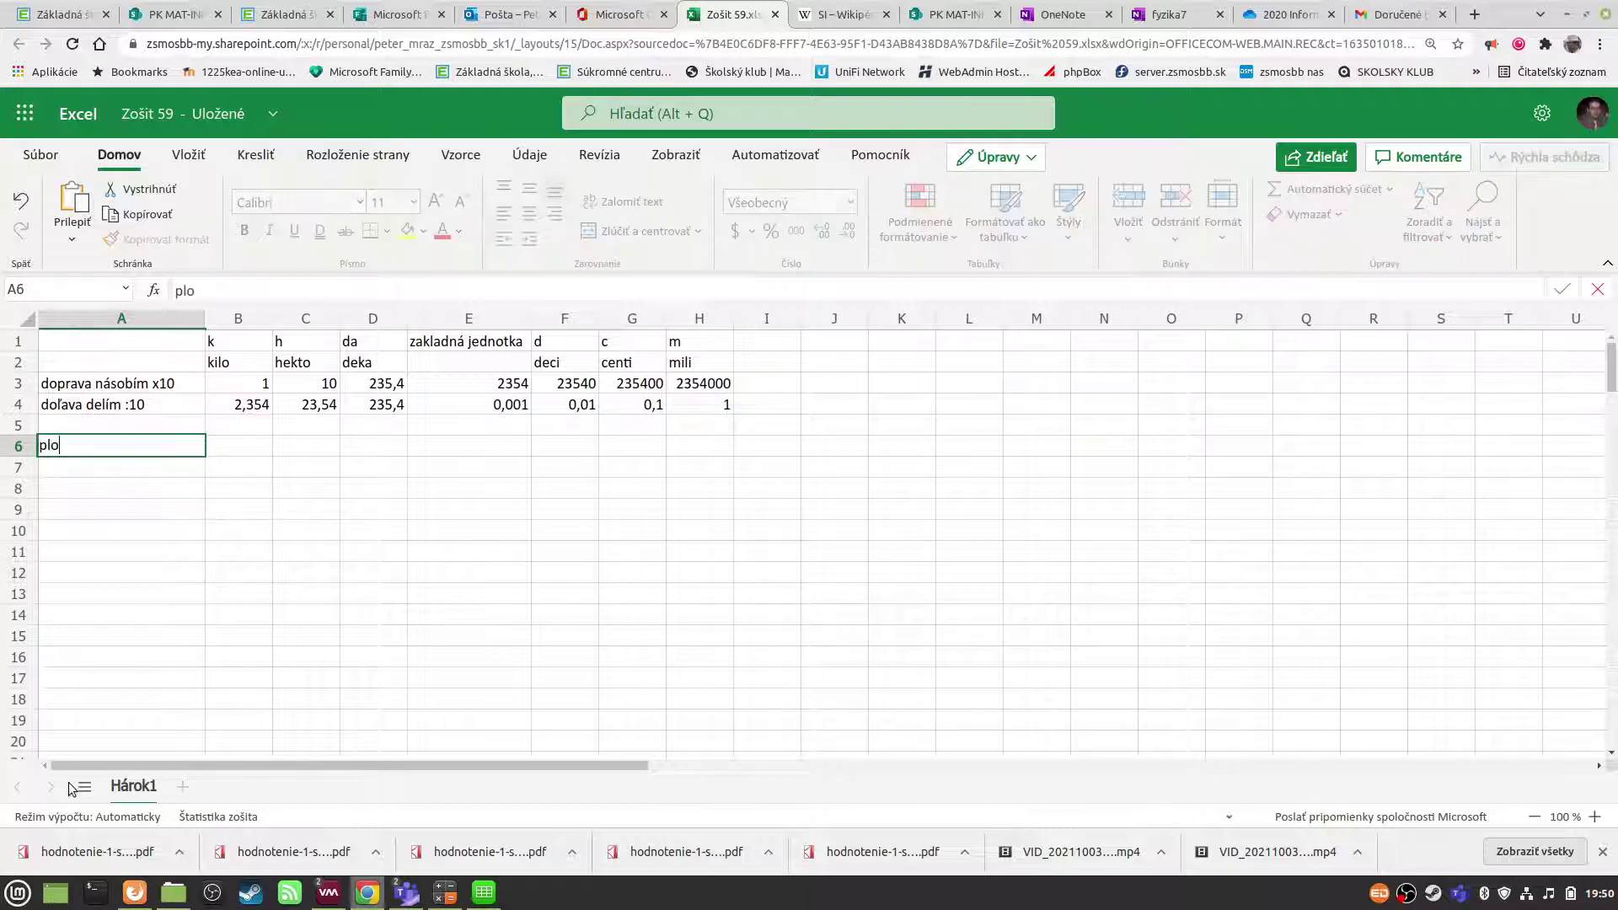
pyautogui.write('šn')
pyautogui.write('é jed')
pyautogui.write('notky')
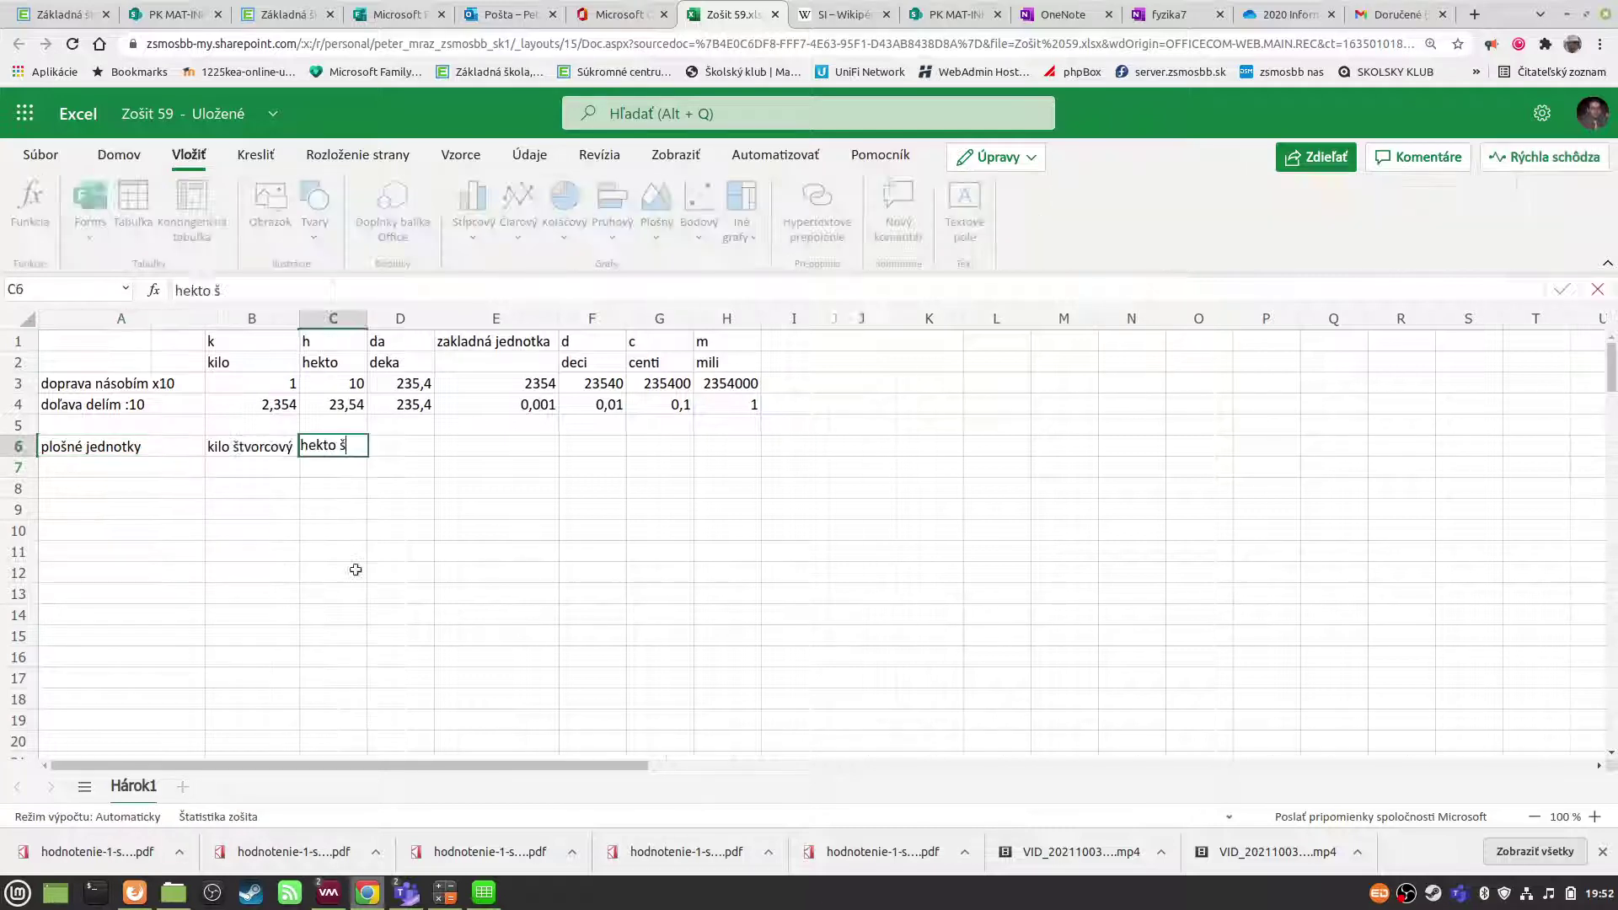
# - Copy the prefix names kilo through mili from row 2 into row 6 starting at B6
pyautogui.press('Escape')
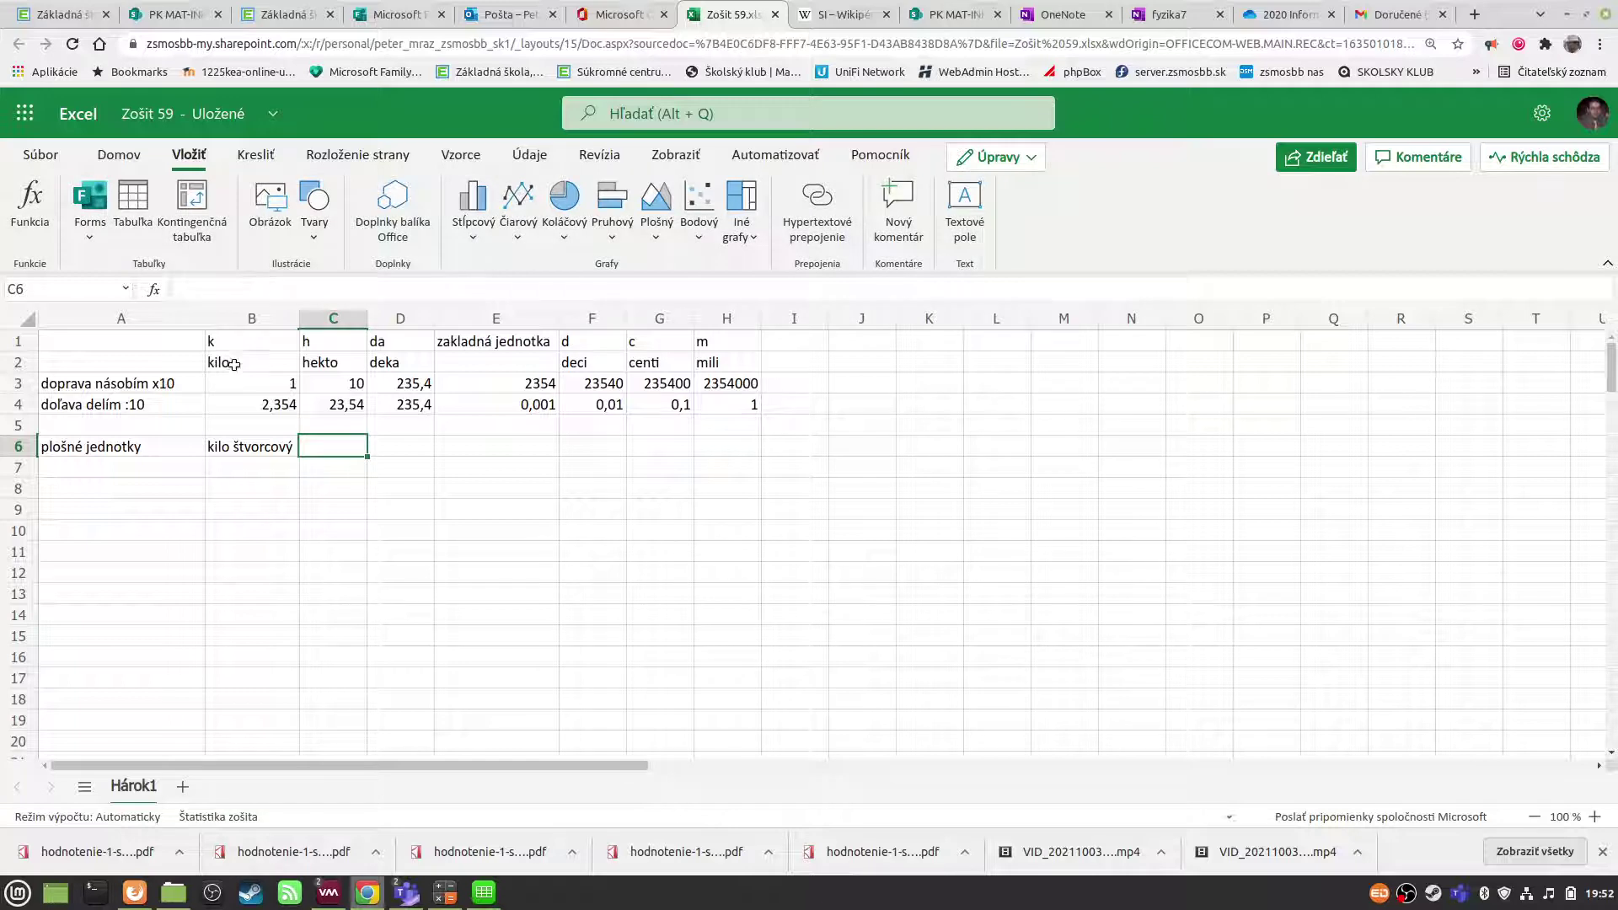
pyautogui.click(229, 364)
pyautogui.moveTo(253, 363); pyautogui.dragTo(689, 369)
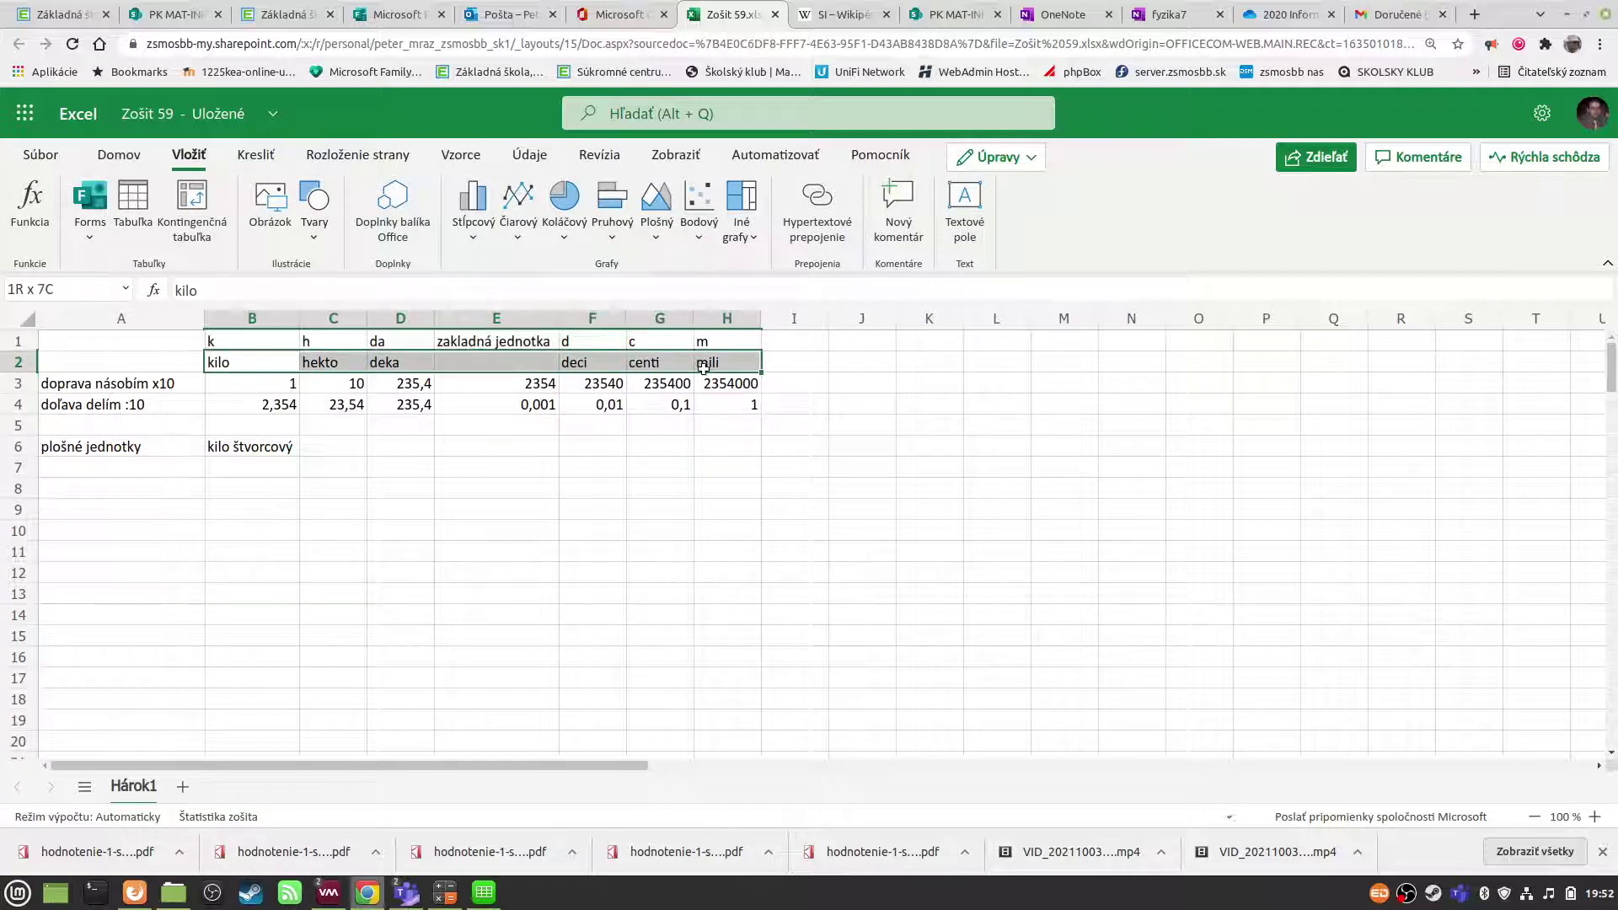
pyautogui.hotkey('ctrl', 'c')
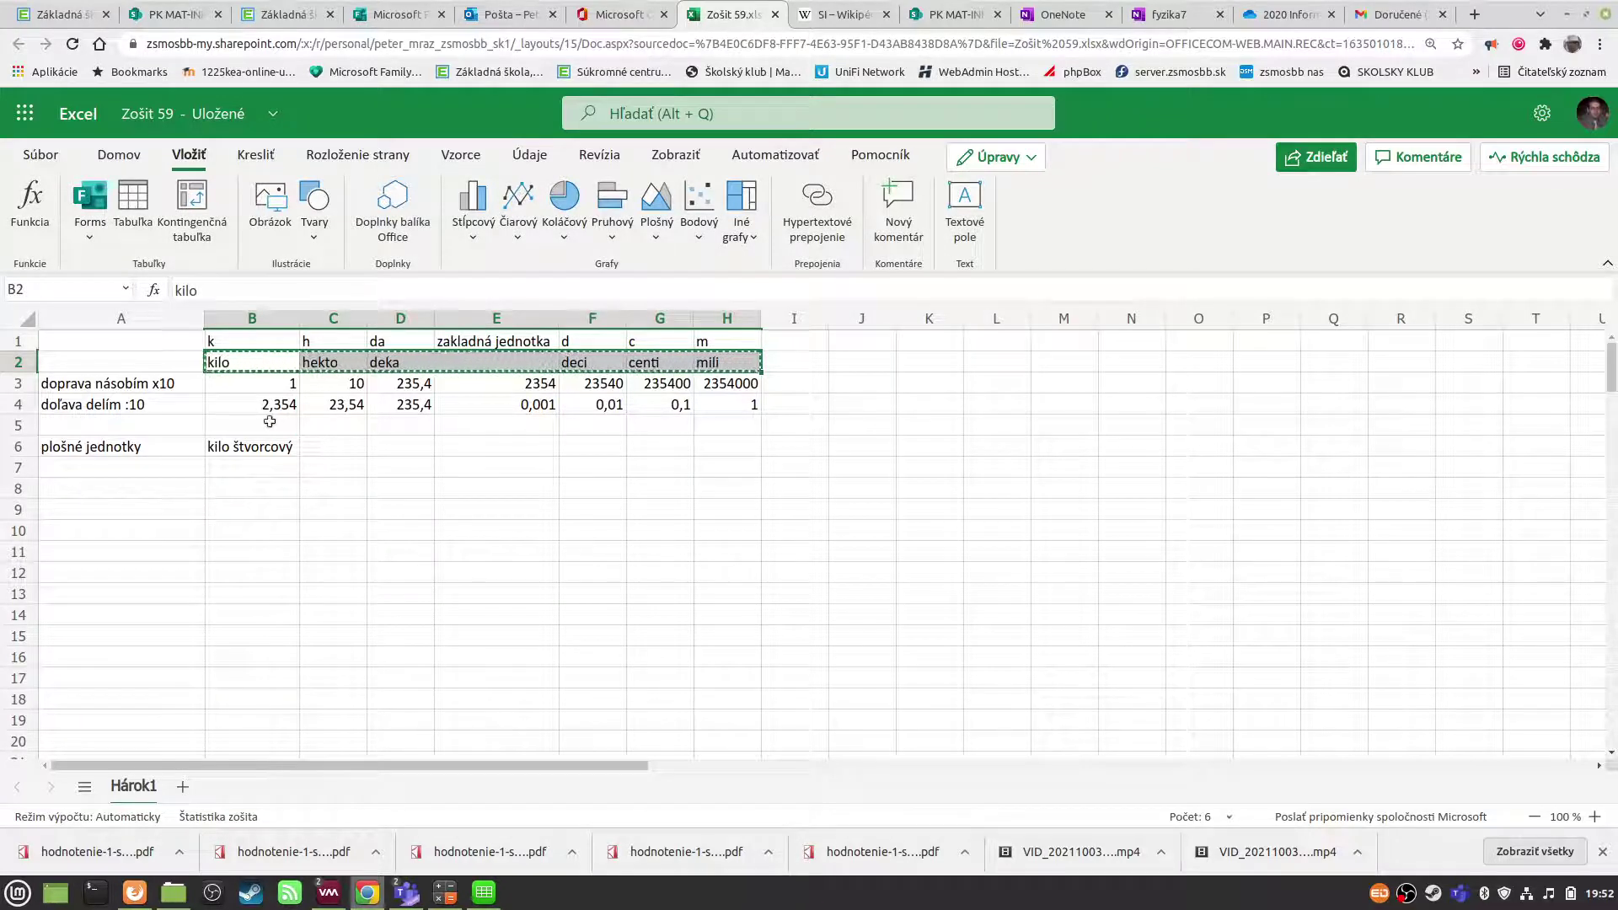
pyautogui.click(241, 449)
pyautogui.hotkey('ctrl', 'v')
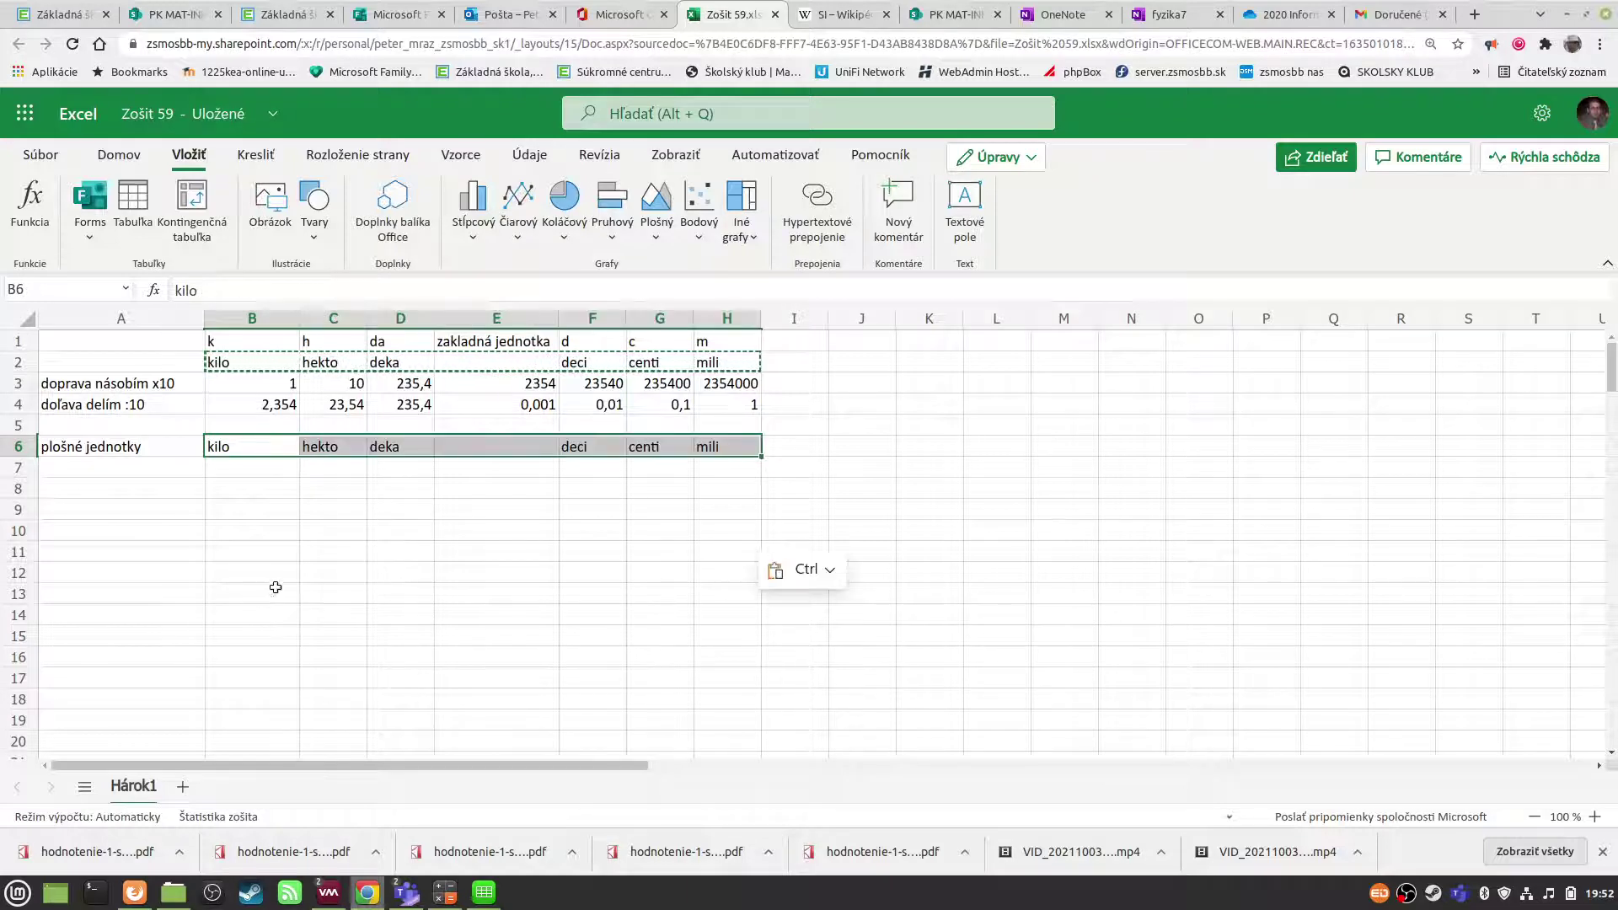
# - Enter 'štvorcový' in B7 and fill it across row 7 to H7
pyautogui.click(250, 466)
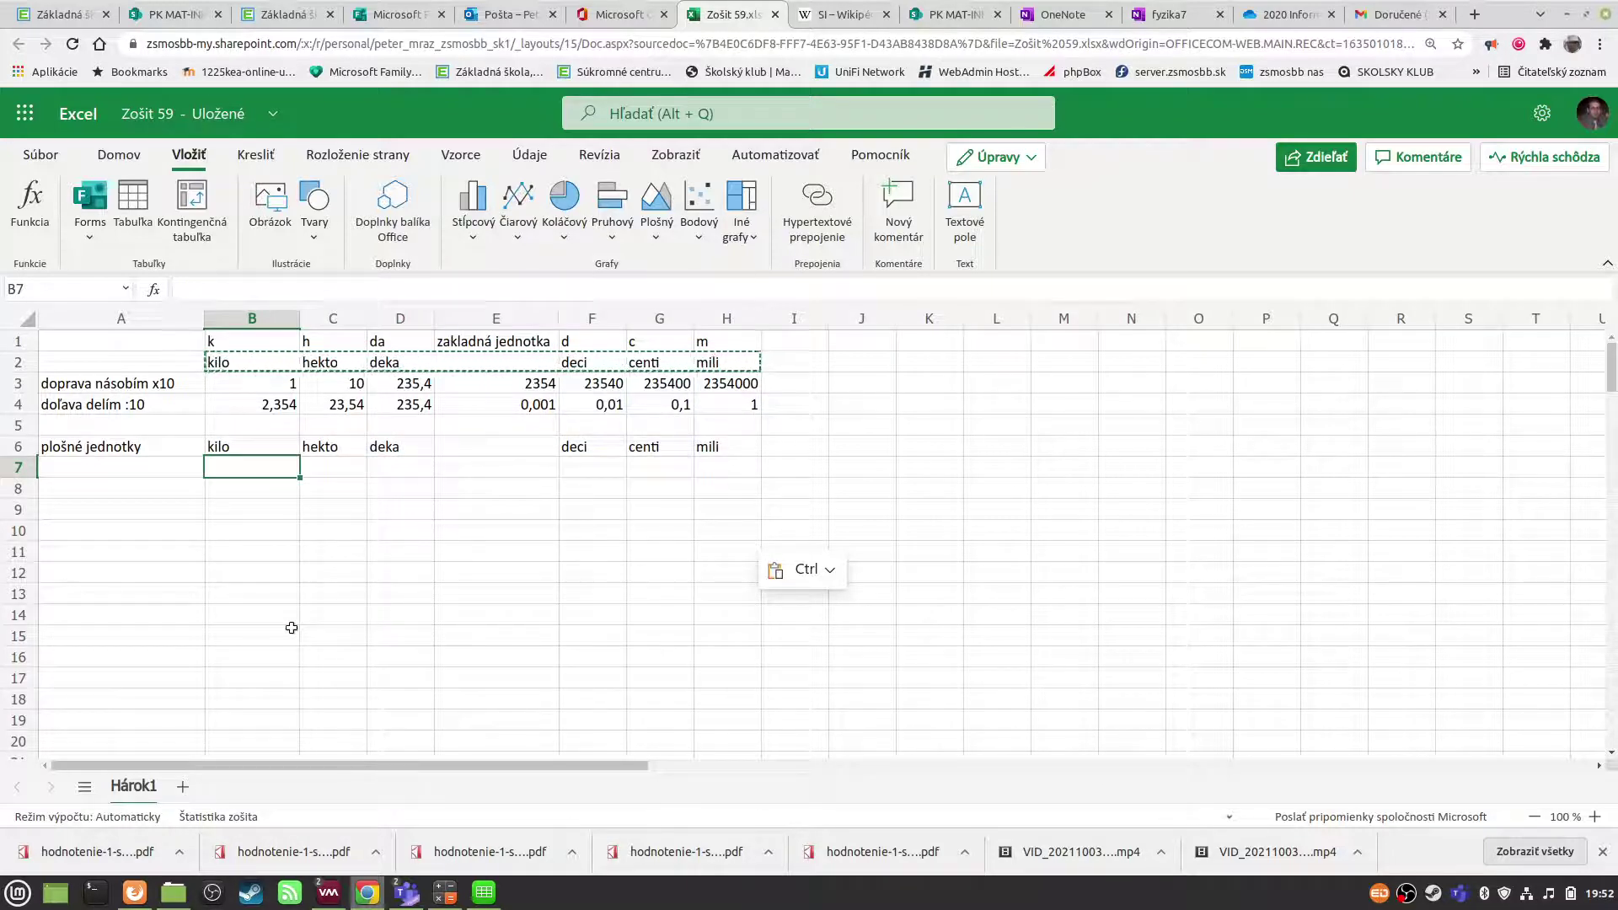
pyautogui.write('štvorc')
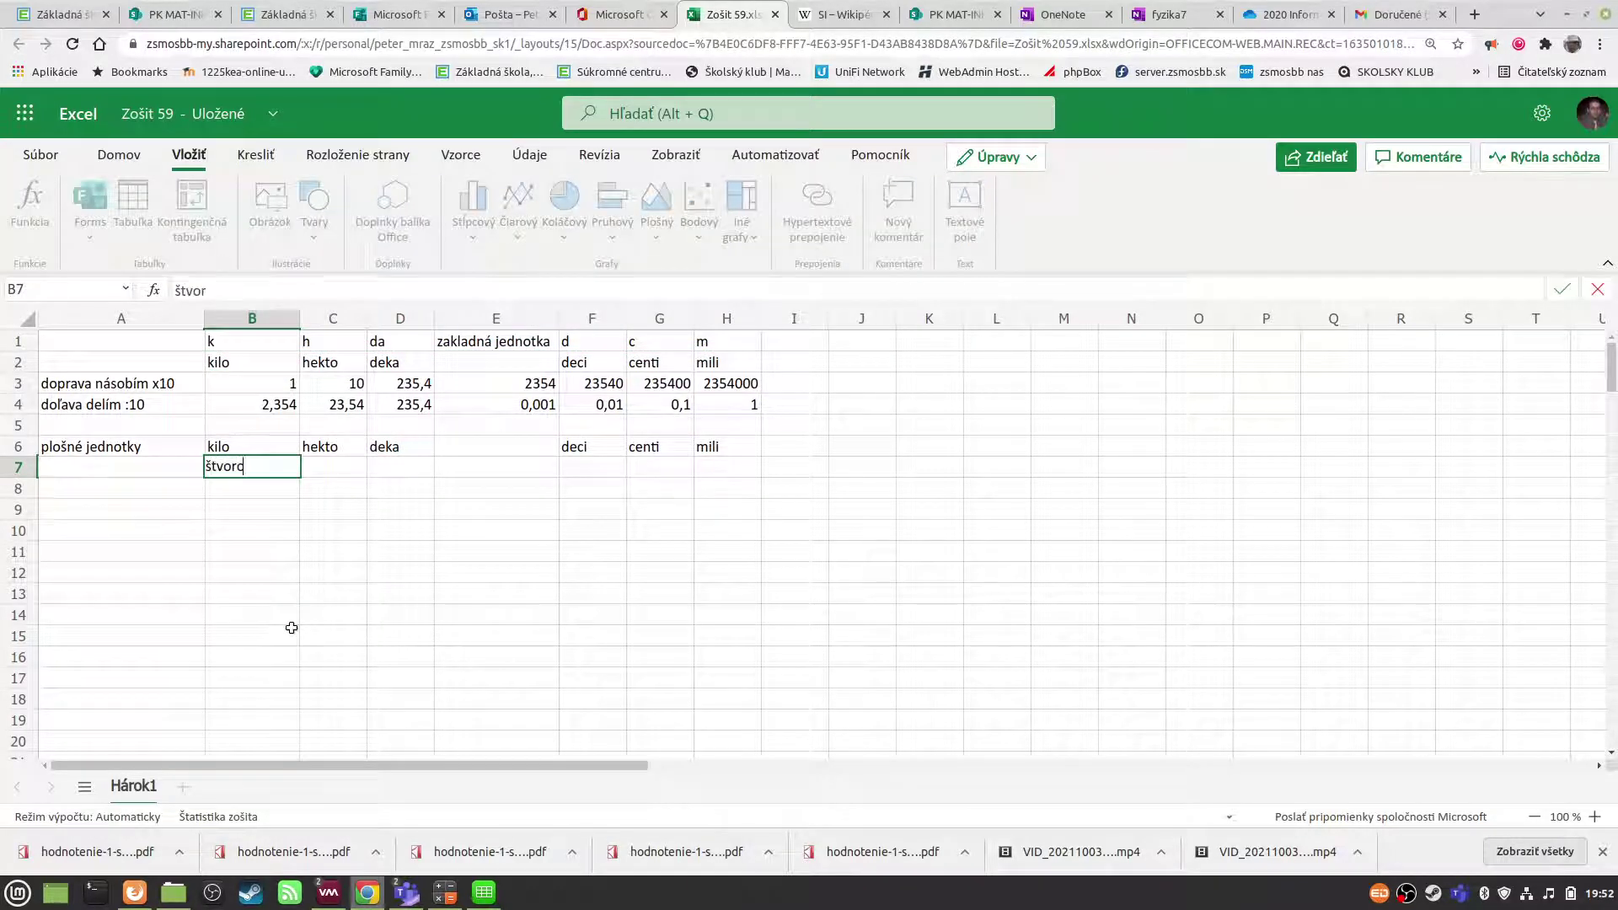
pyautogui.write('ový')
pyautogui.press('Return')
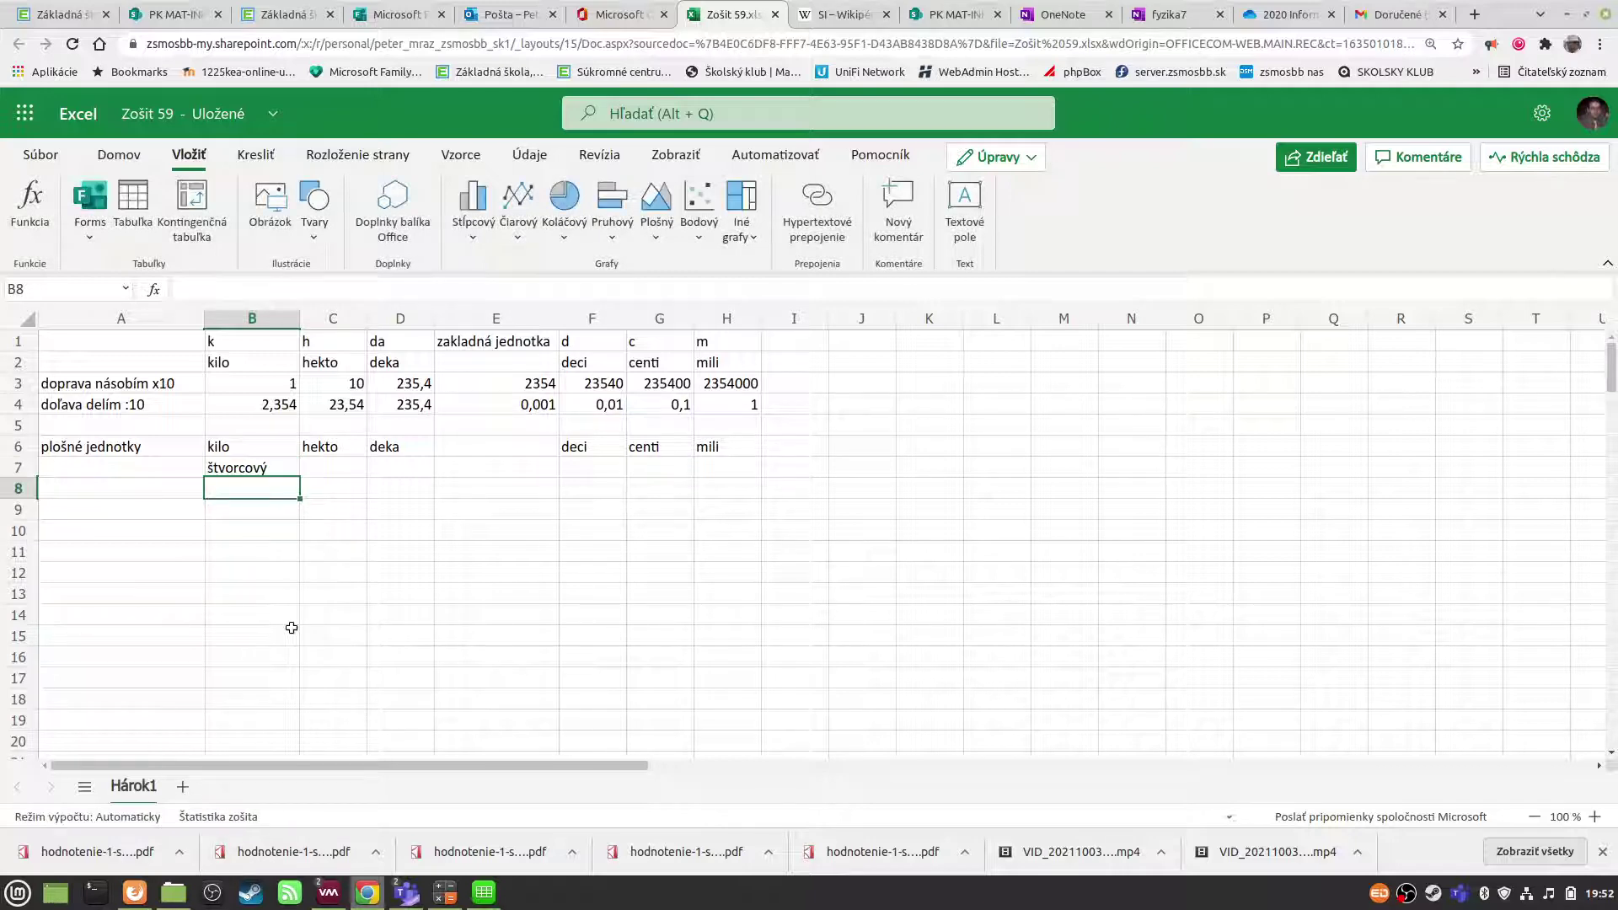
pyautogui.click(249, 461)
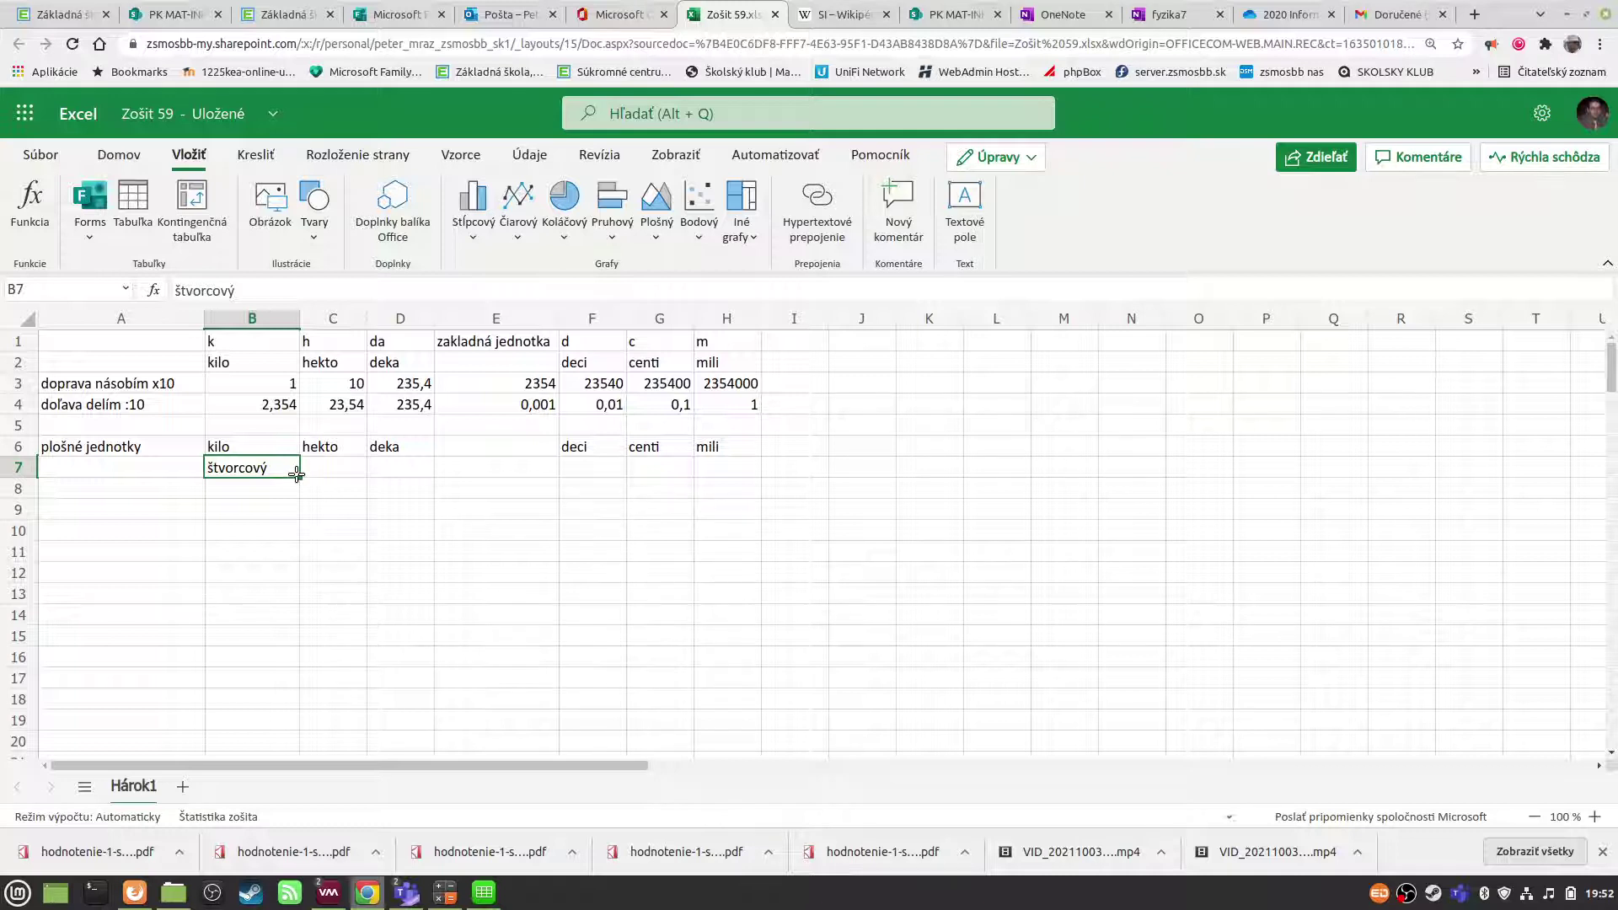
pyautogui.moveTo(297, 475); pyautogui.dragTo(729, 505)
pyautogui.click(659, 593)
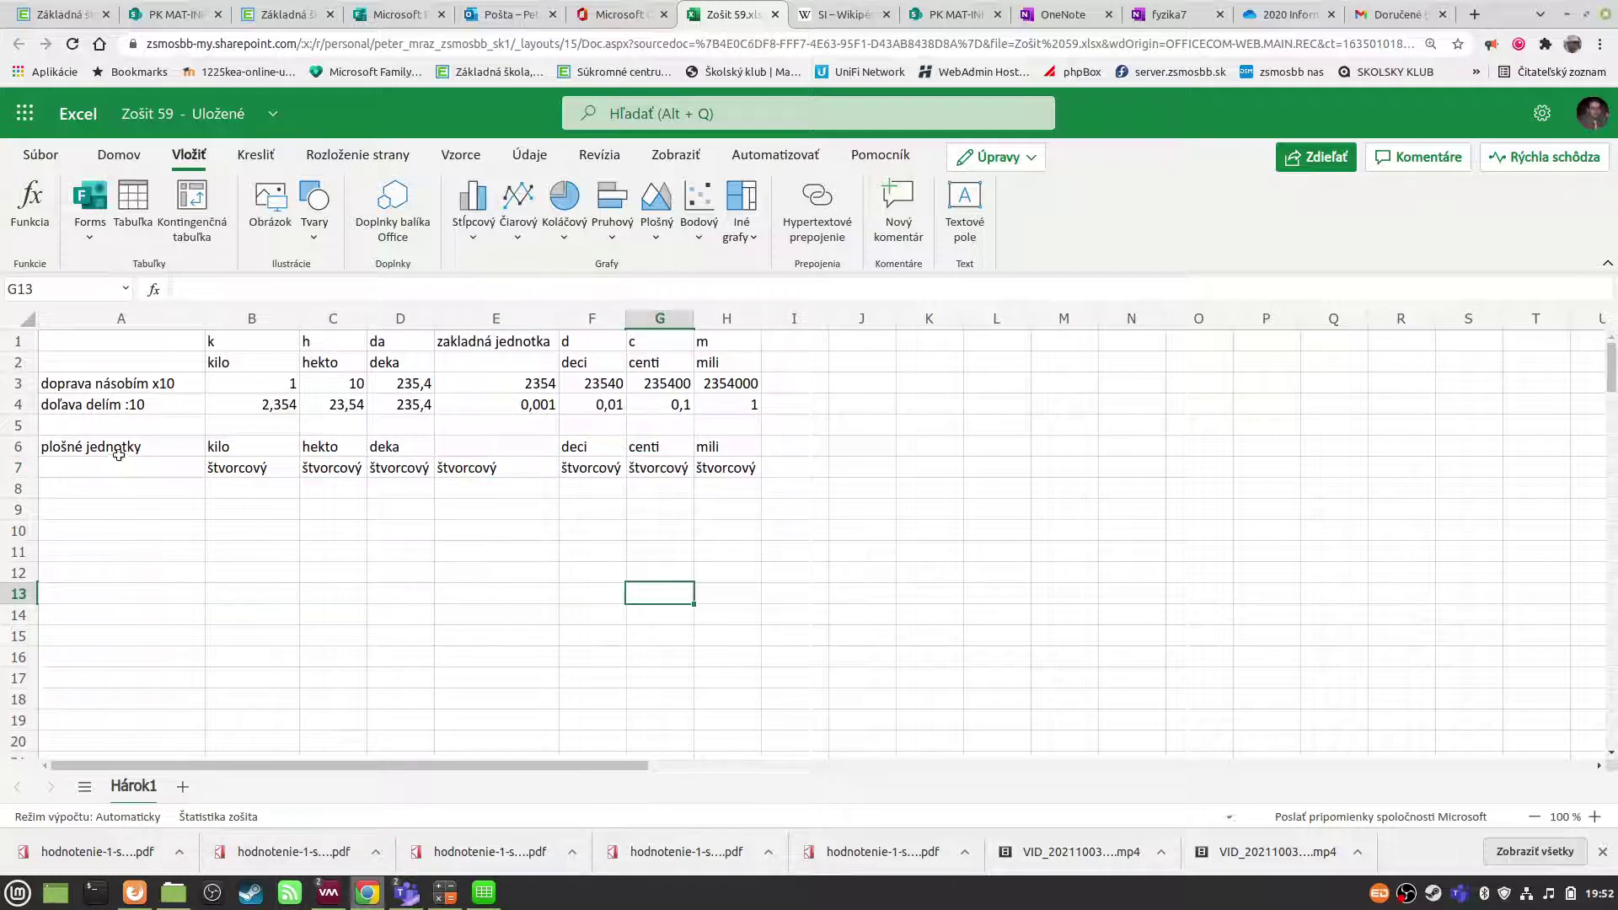
# - Label cell A8 'doprava násobím x10x10'
pyautogui.click(72, 493)
pyautogui.write('do')
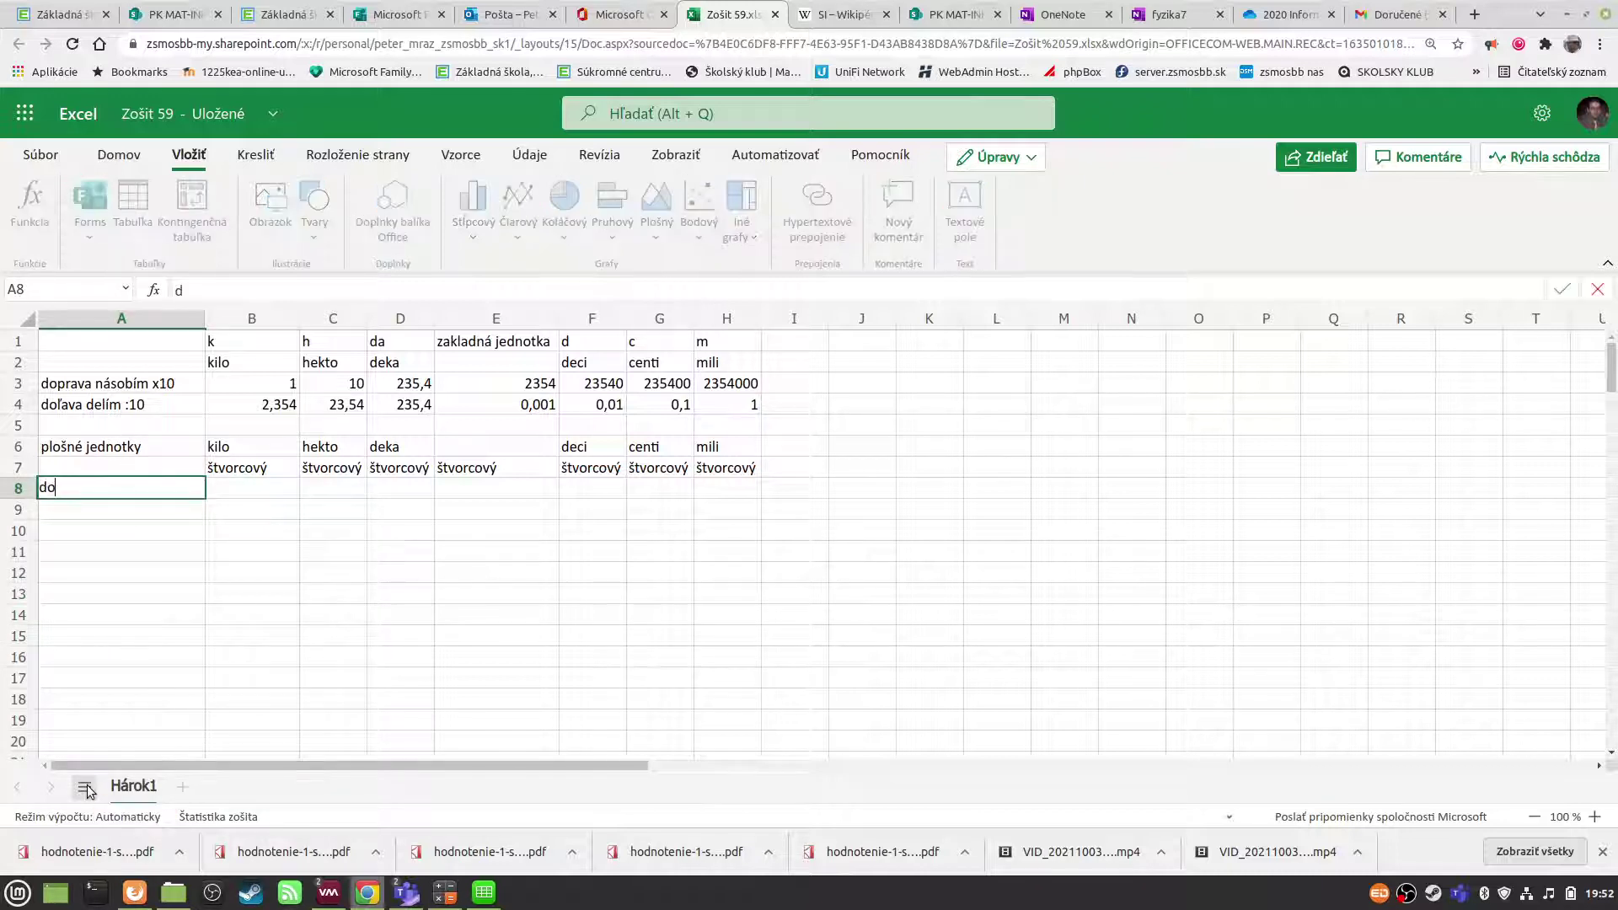
pyautogui.write('prava ná')
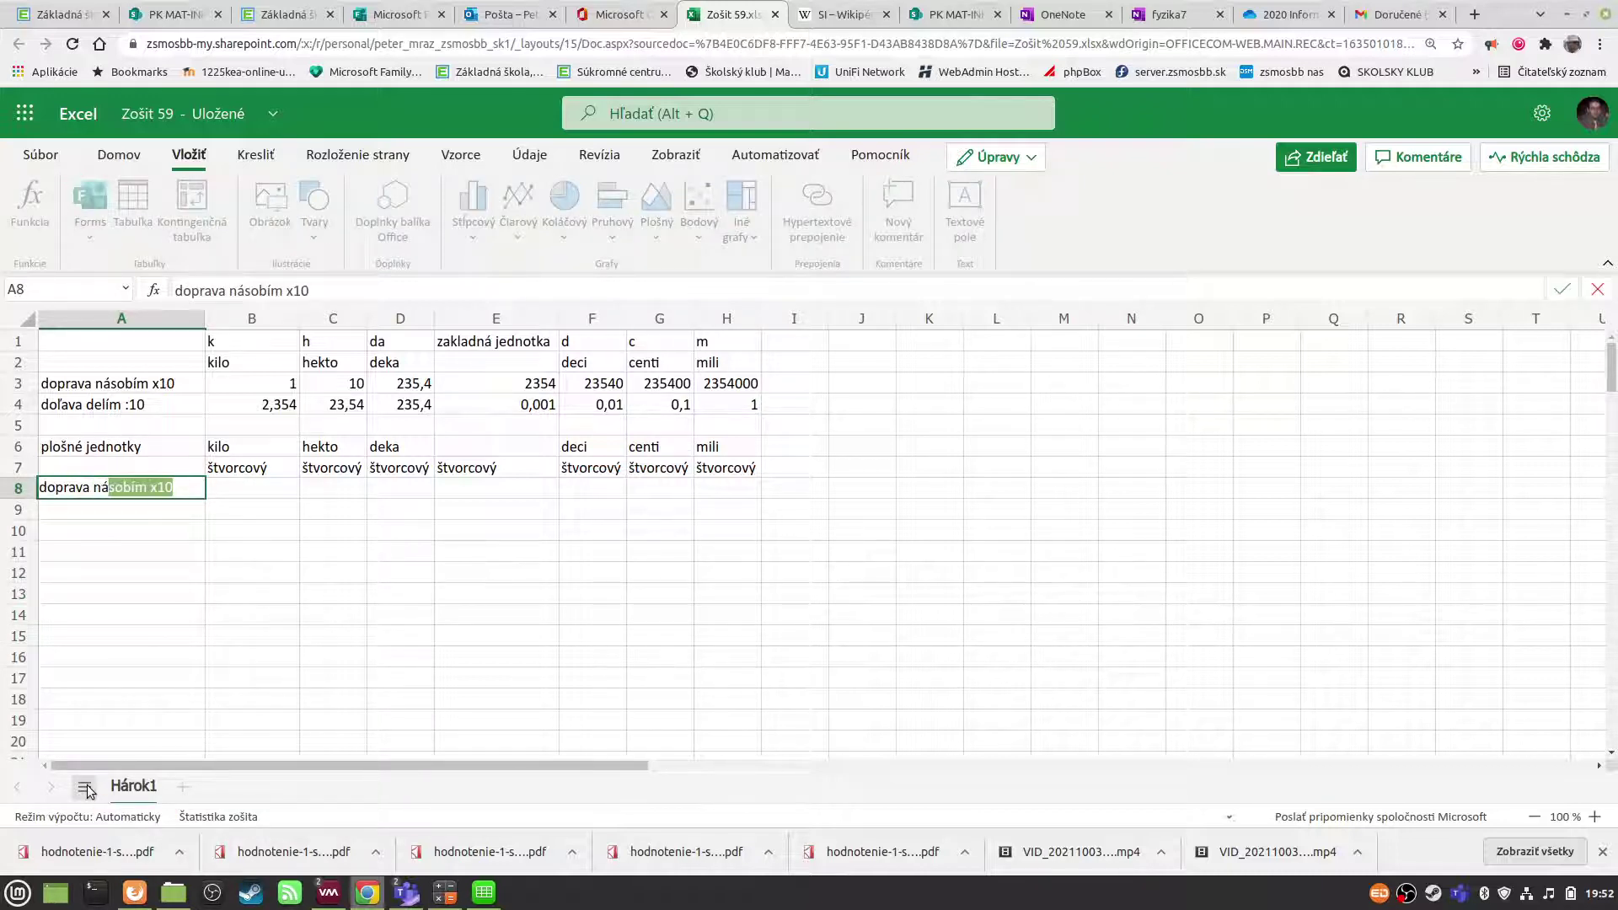
pyautogui.write('sobí')
pyautogui.write('m')
pyautogui.press('Tab')
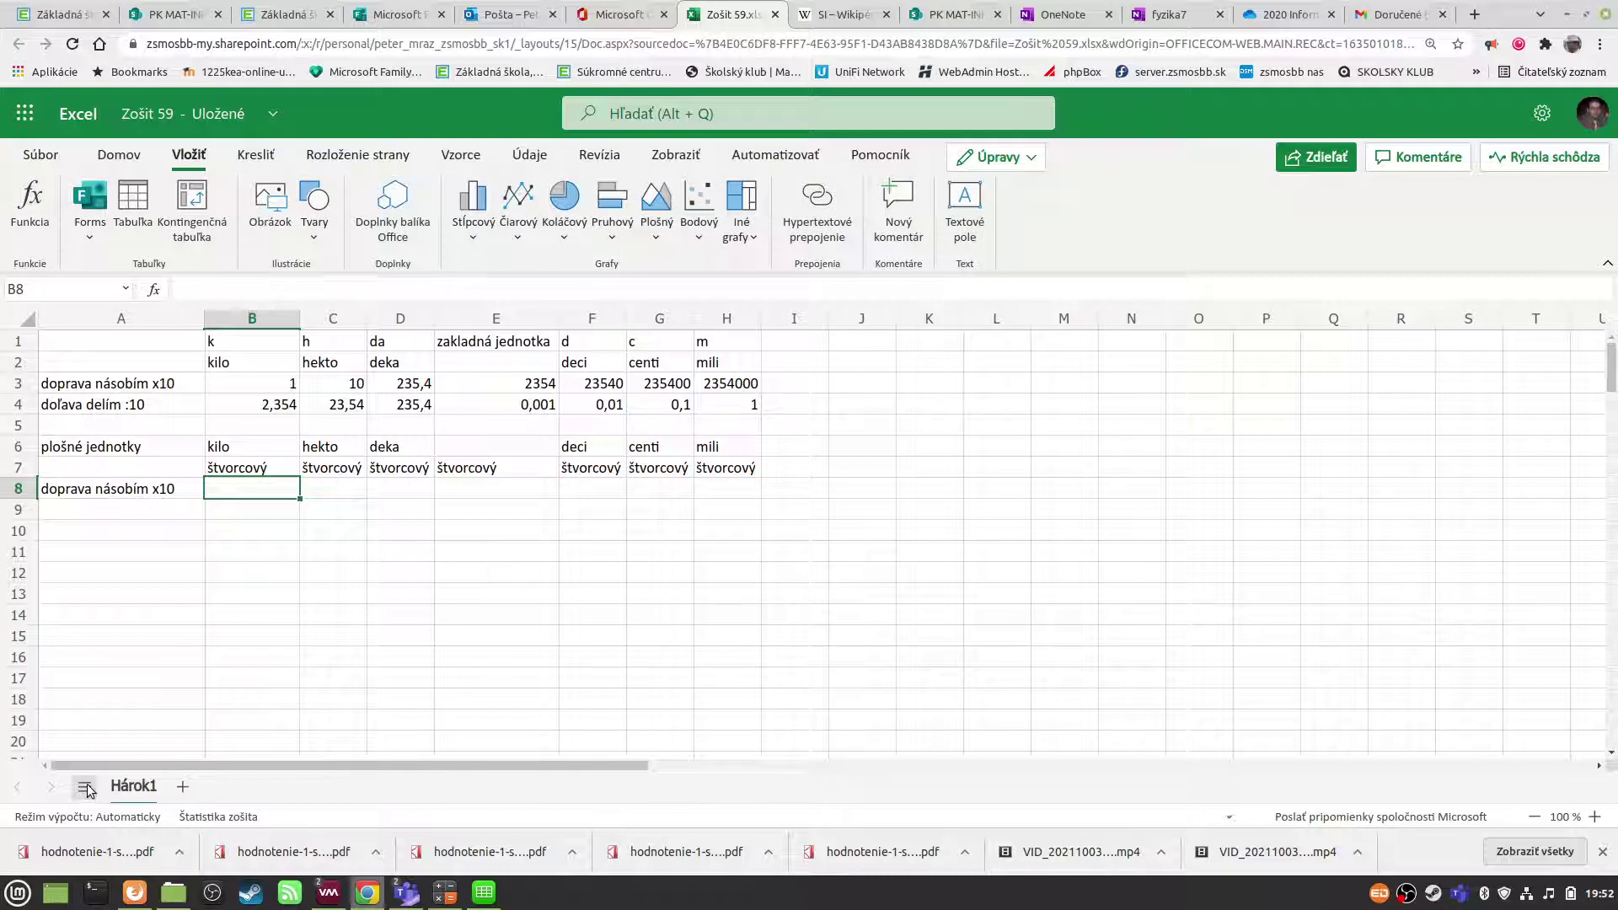
pyautogui.doubleClick(179, 489)
pyautogui.write('x10')
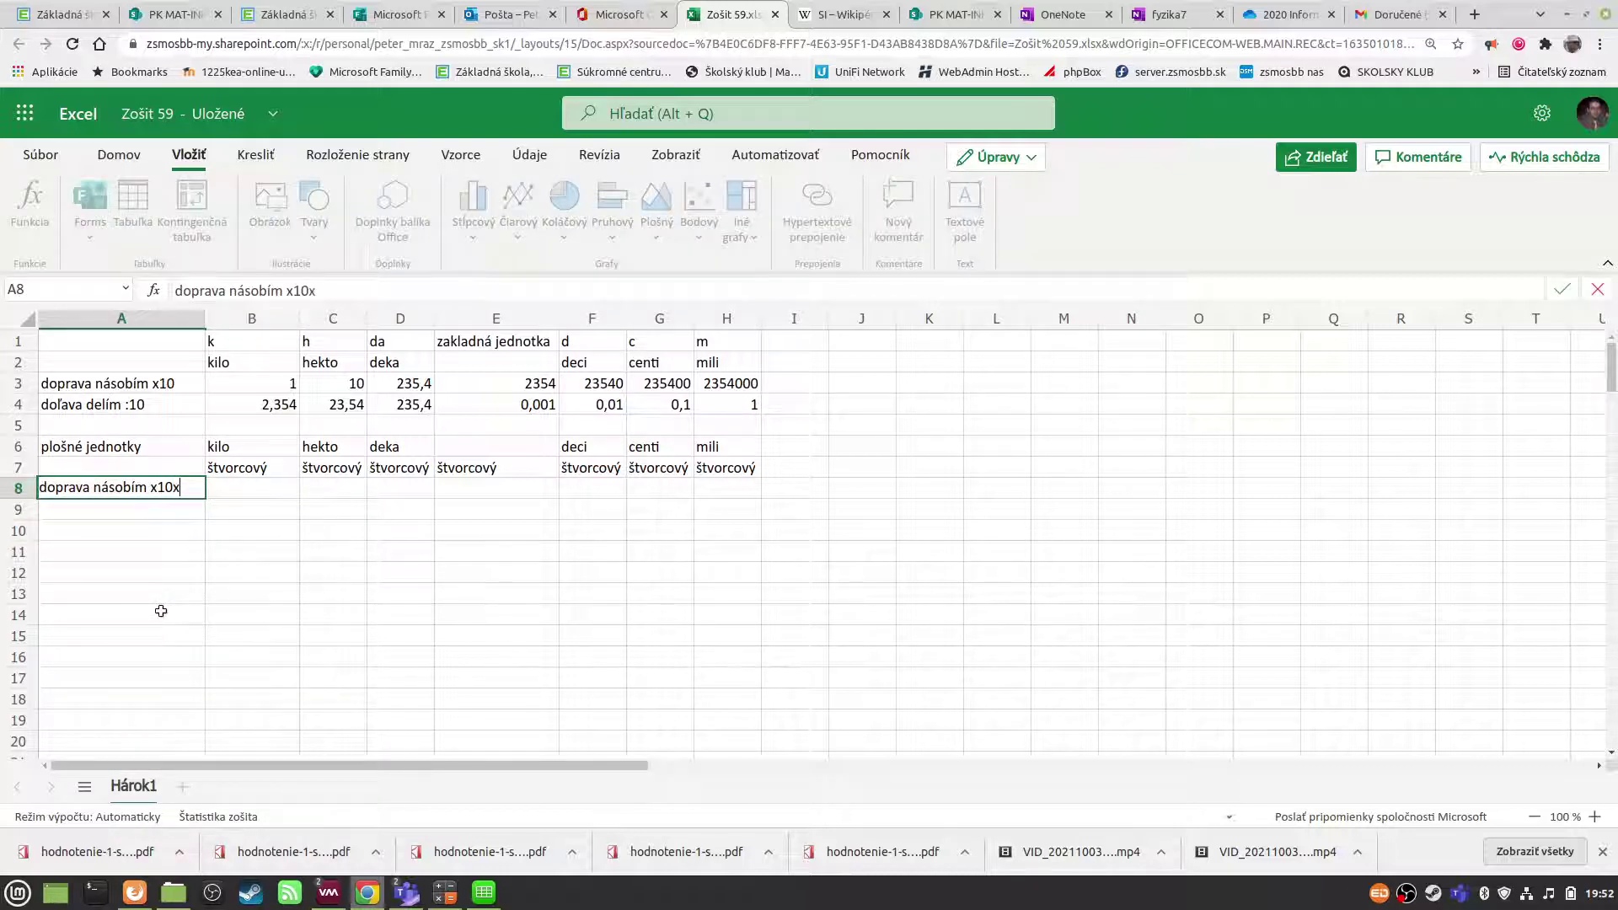
pyautogui.press('Return')
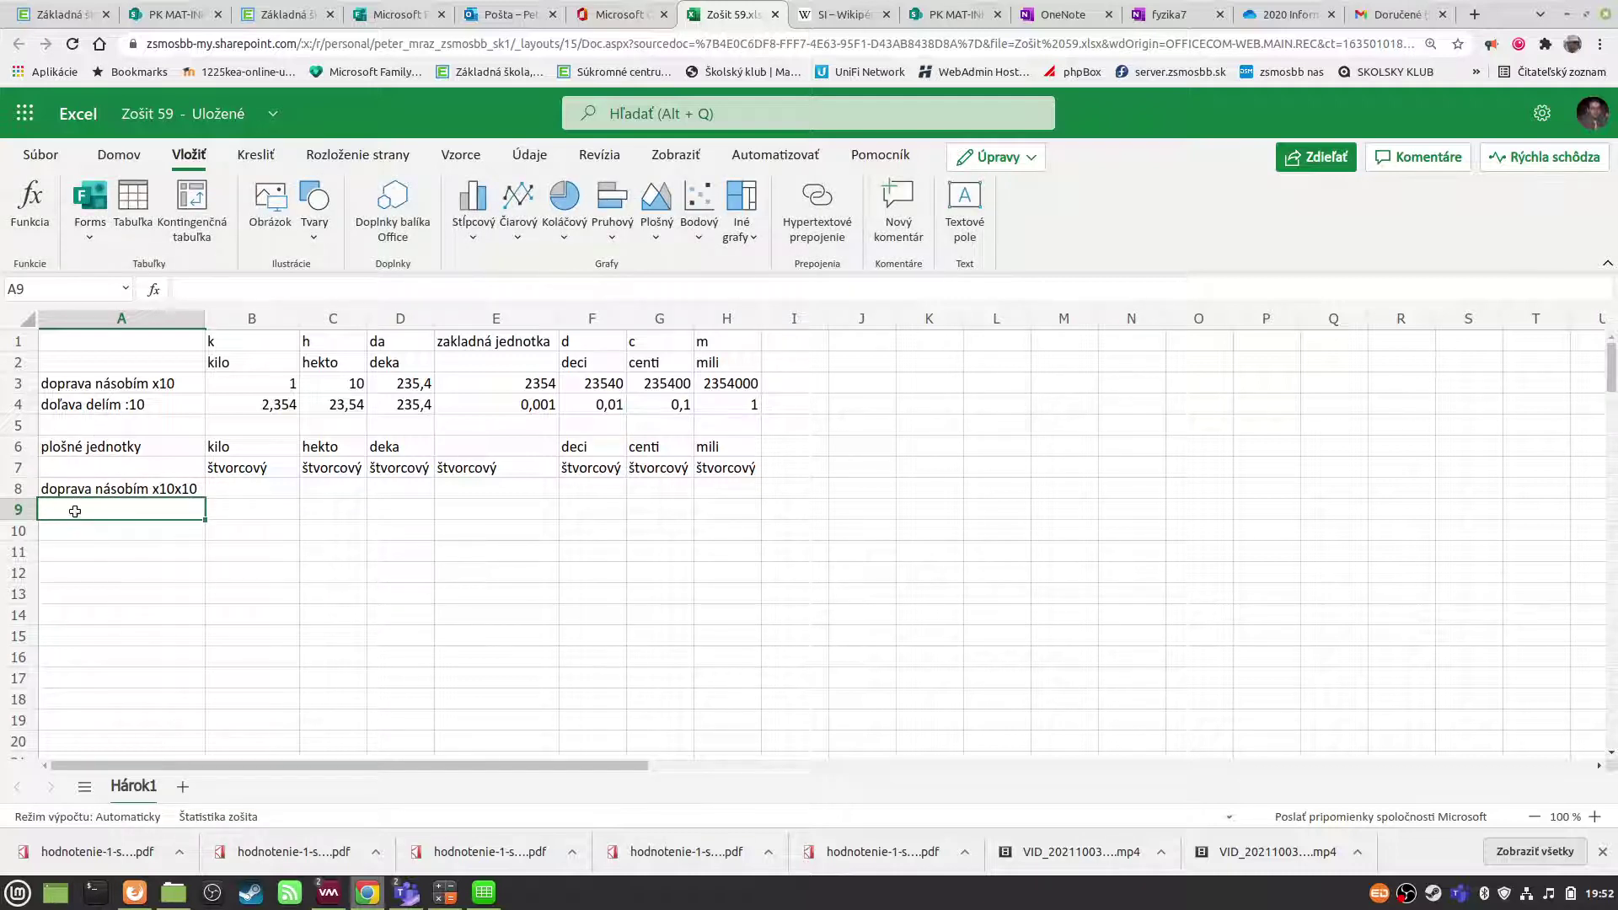
# - Label cell A9 'doľava delím :(10x10)'
pyautogui.write('doľa')
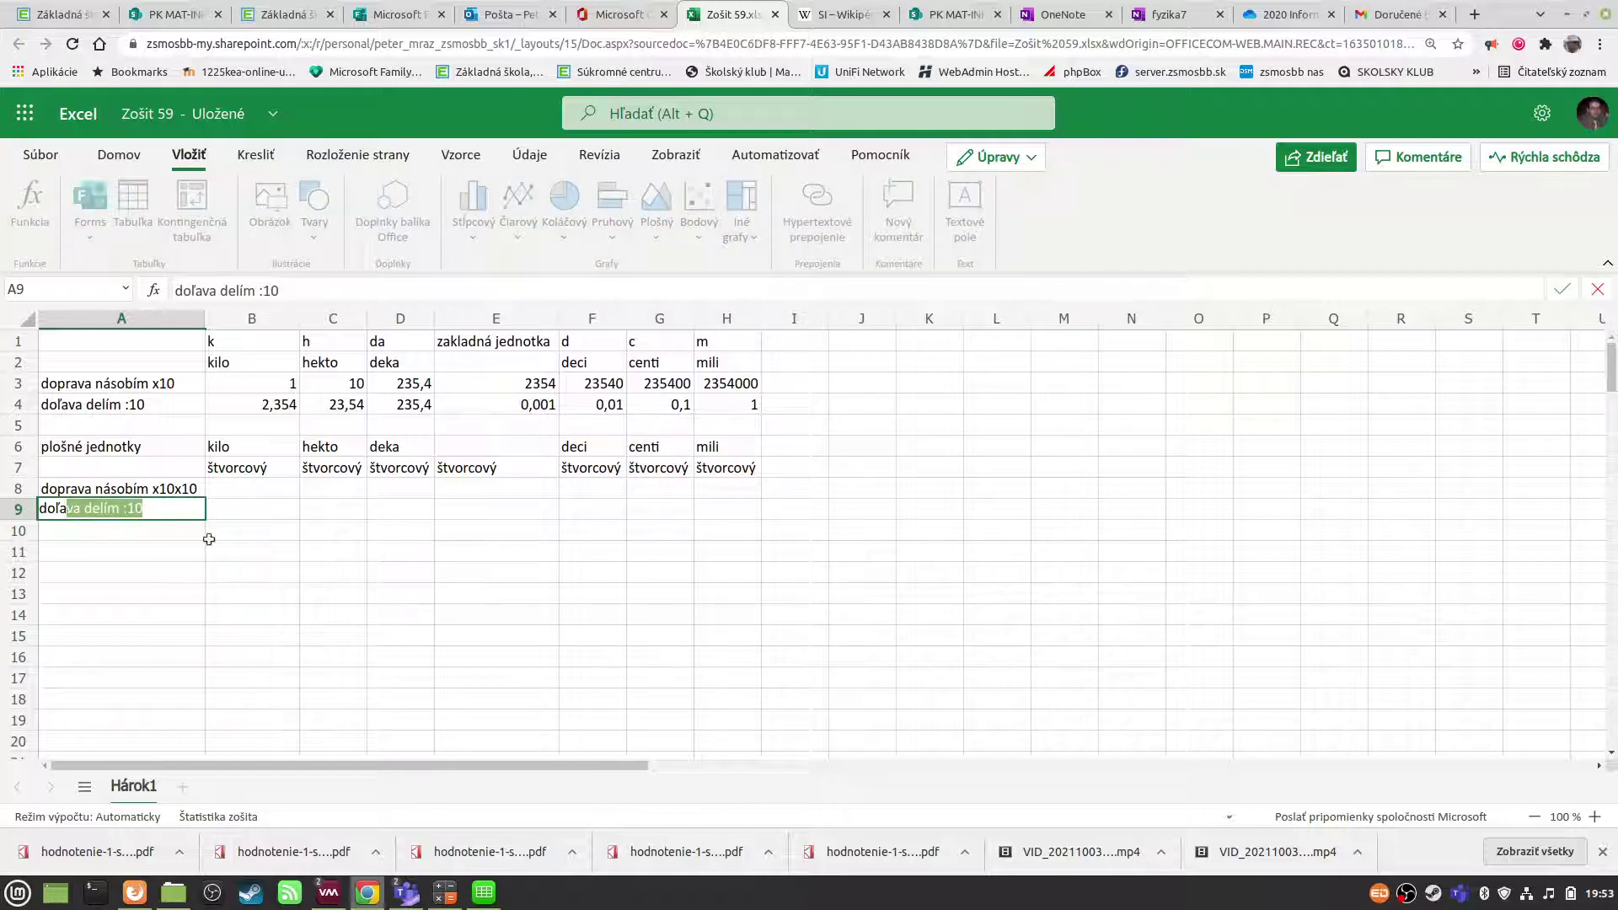
pyautogui.click(147, 509)
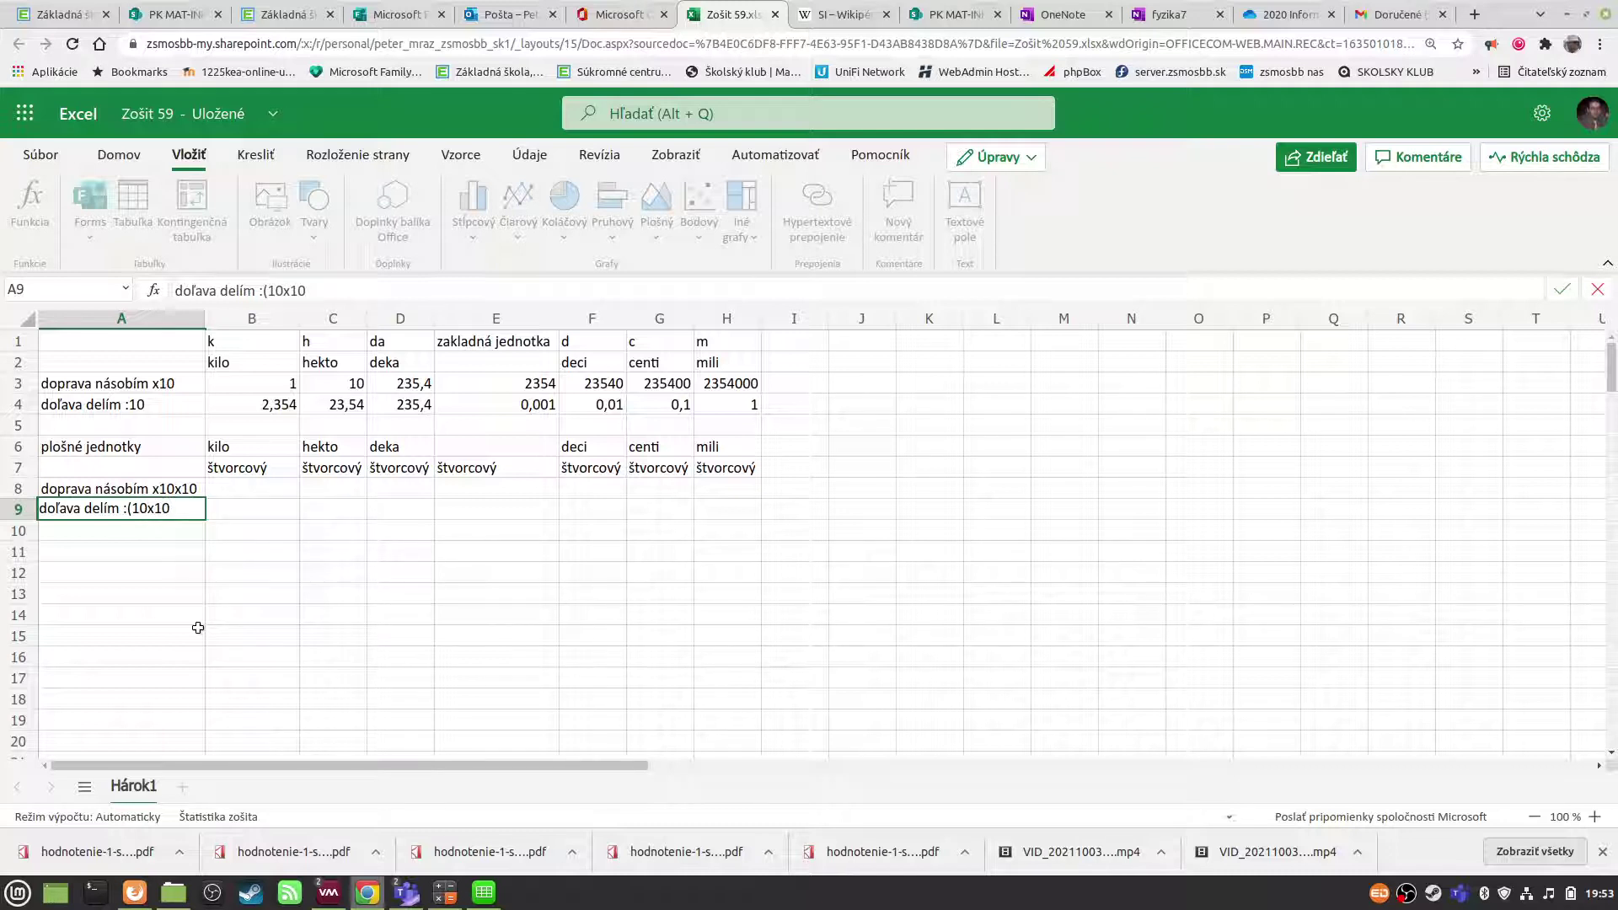
pyautogui.press('Return')
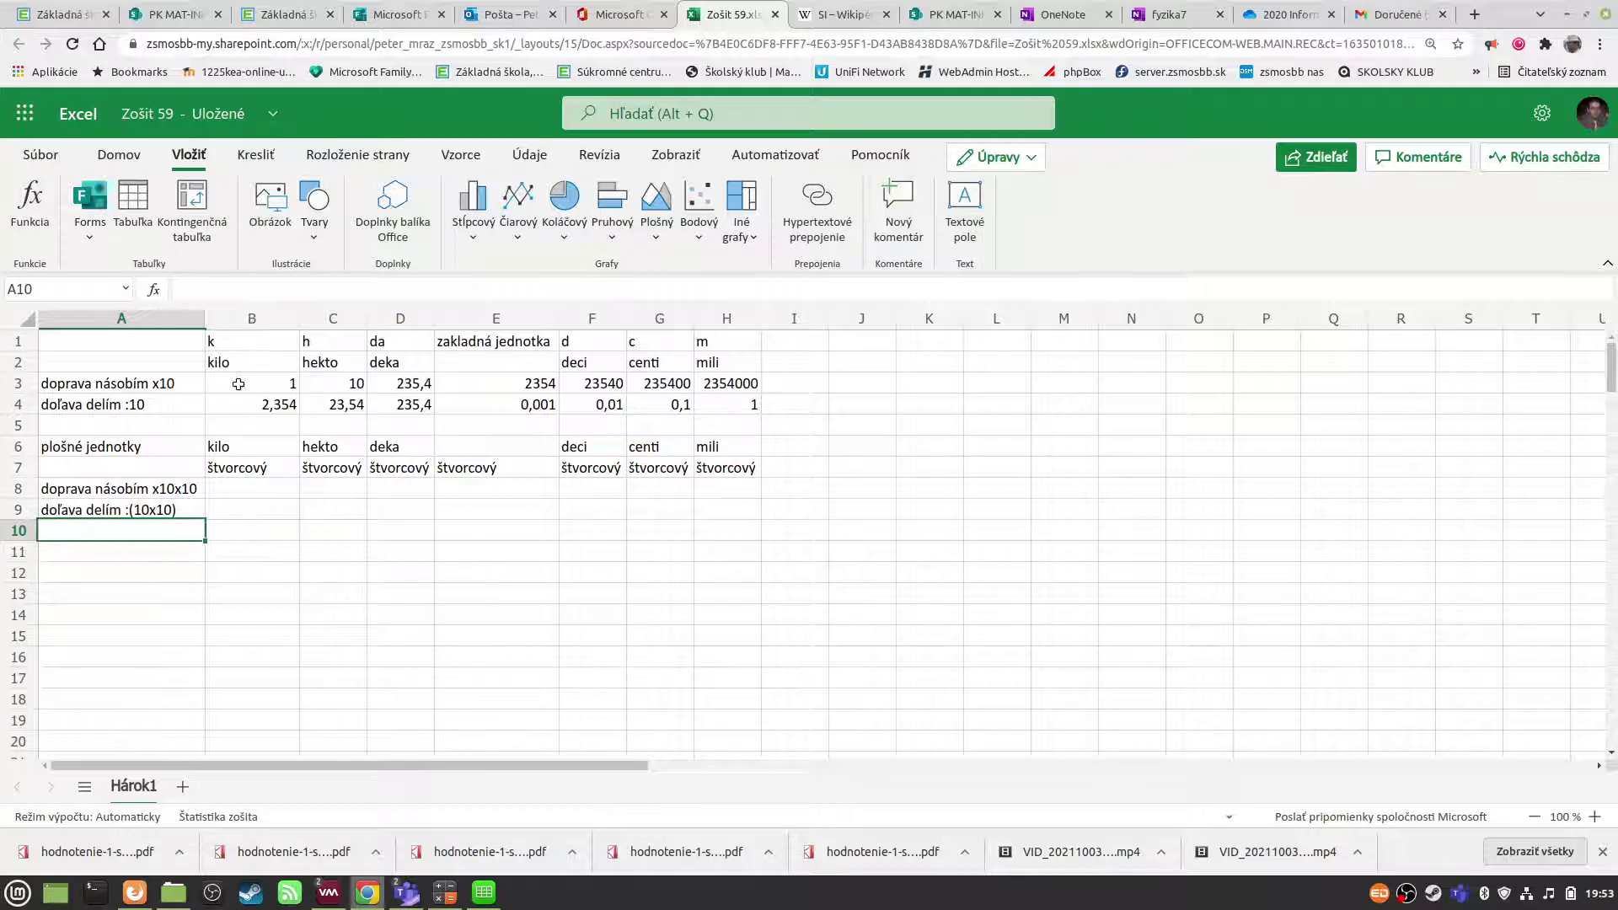
# - Enter 1 in B8 and a ×100 formula referencing B8 in C8
pyautogui.click(251, 492)
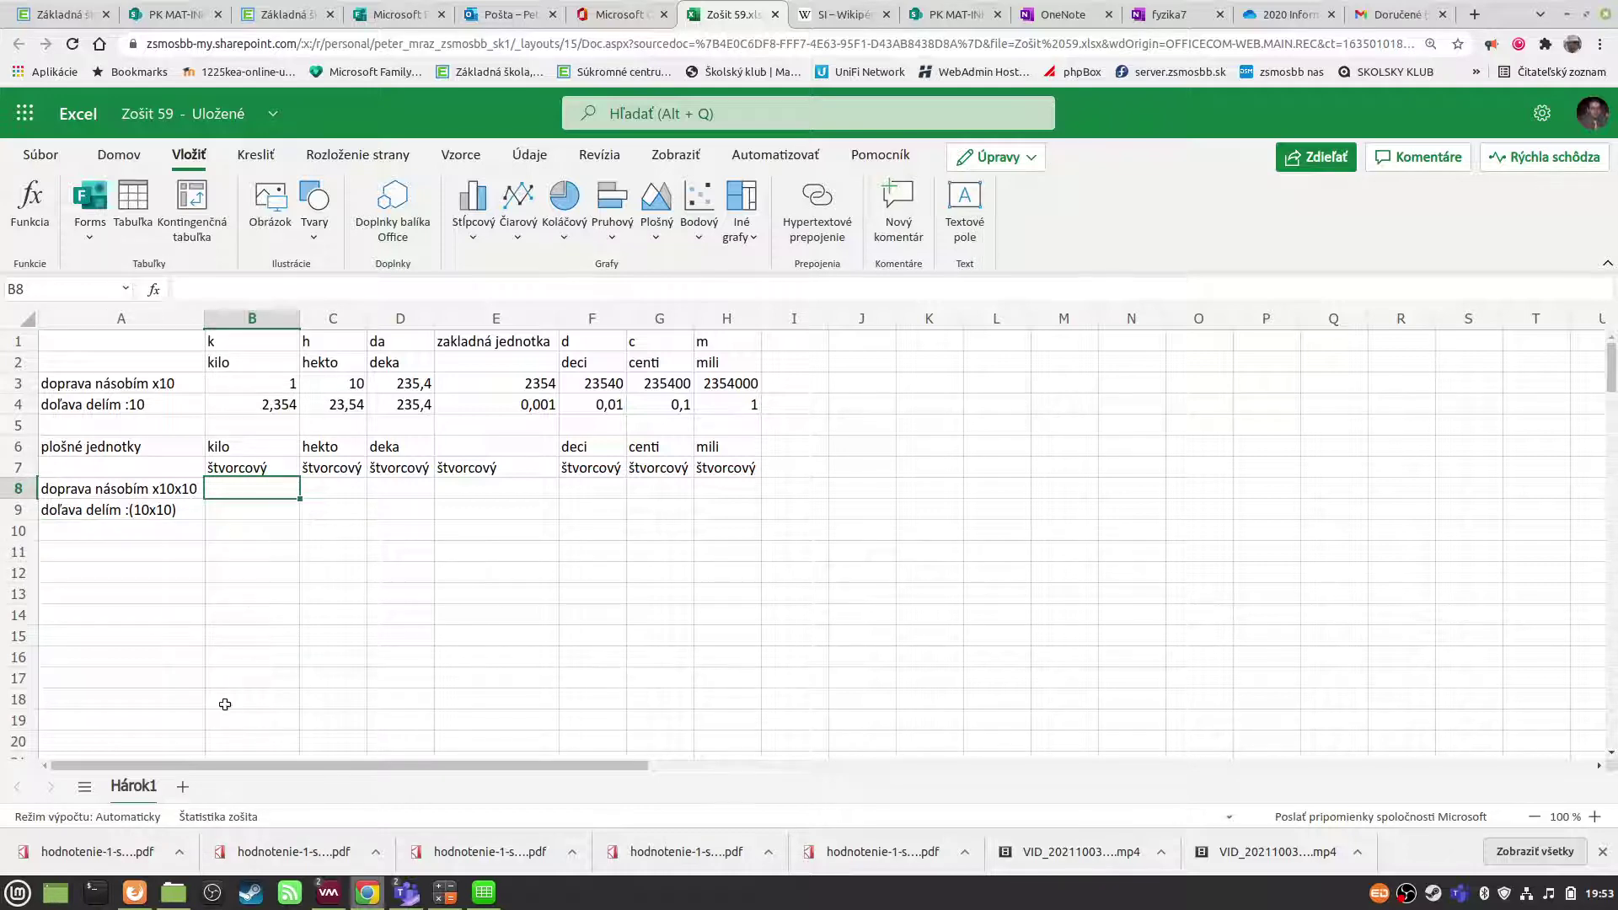
pyautogui.write('1')
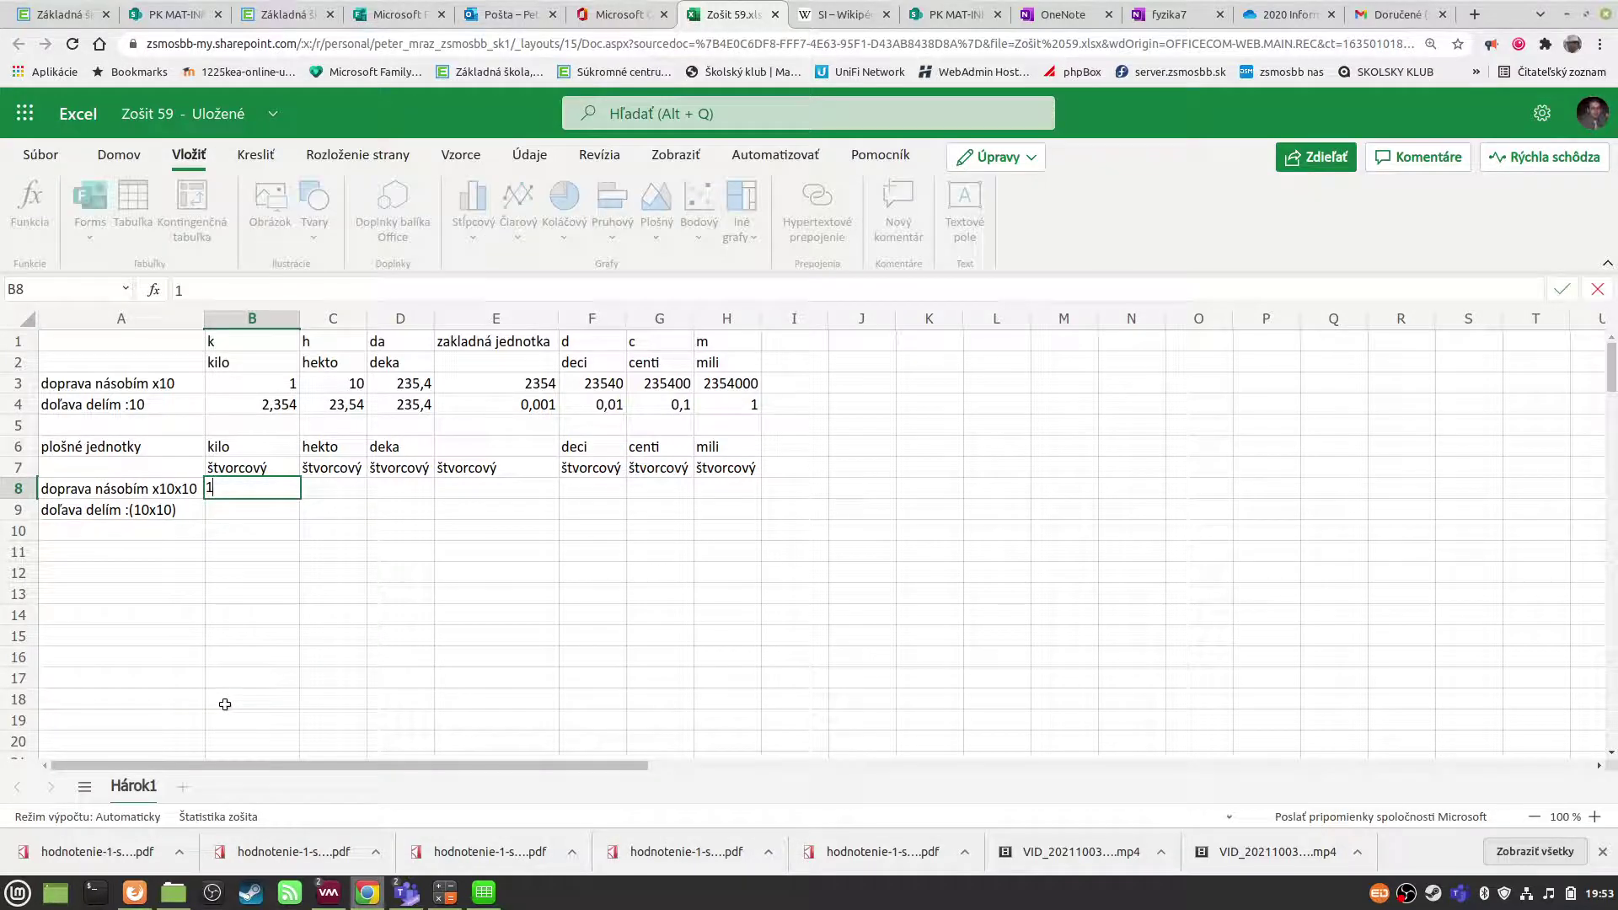
pyautogui.press('Return')
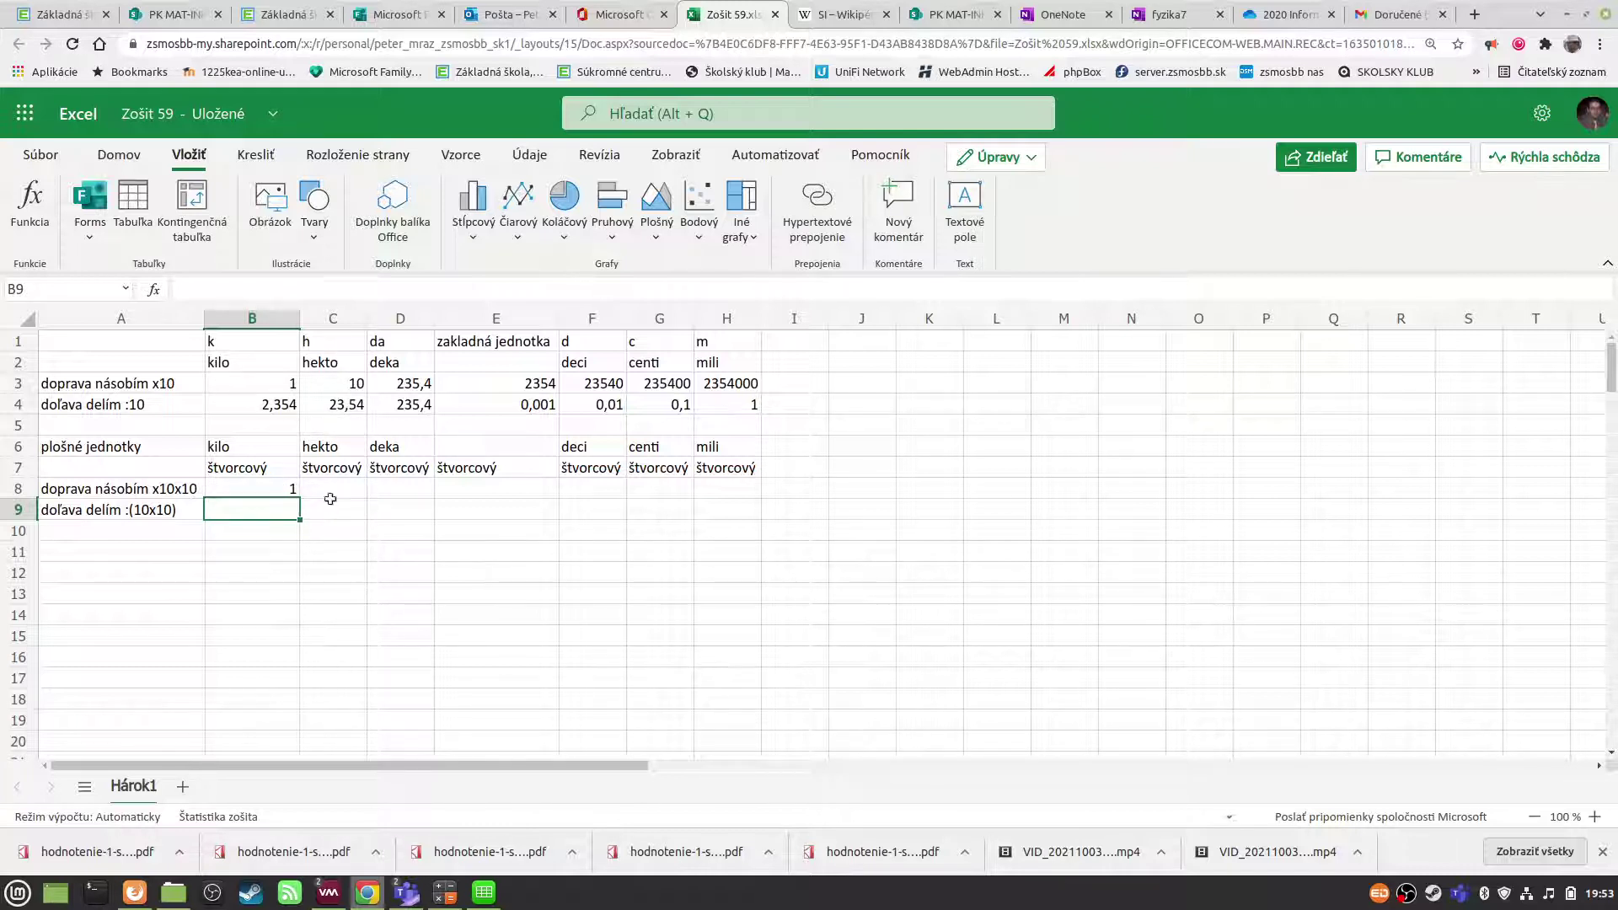
pyautogui.click(281, 492)
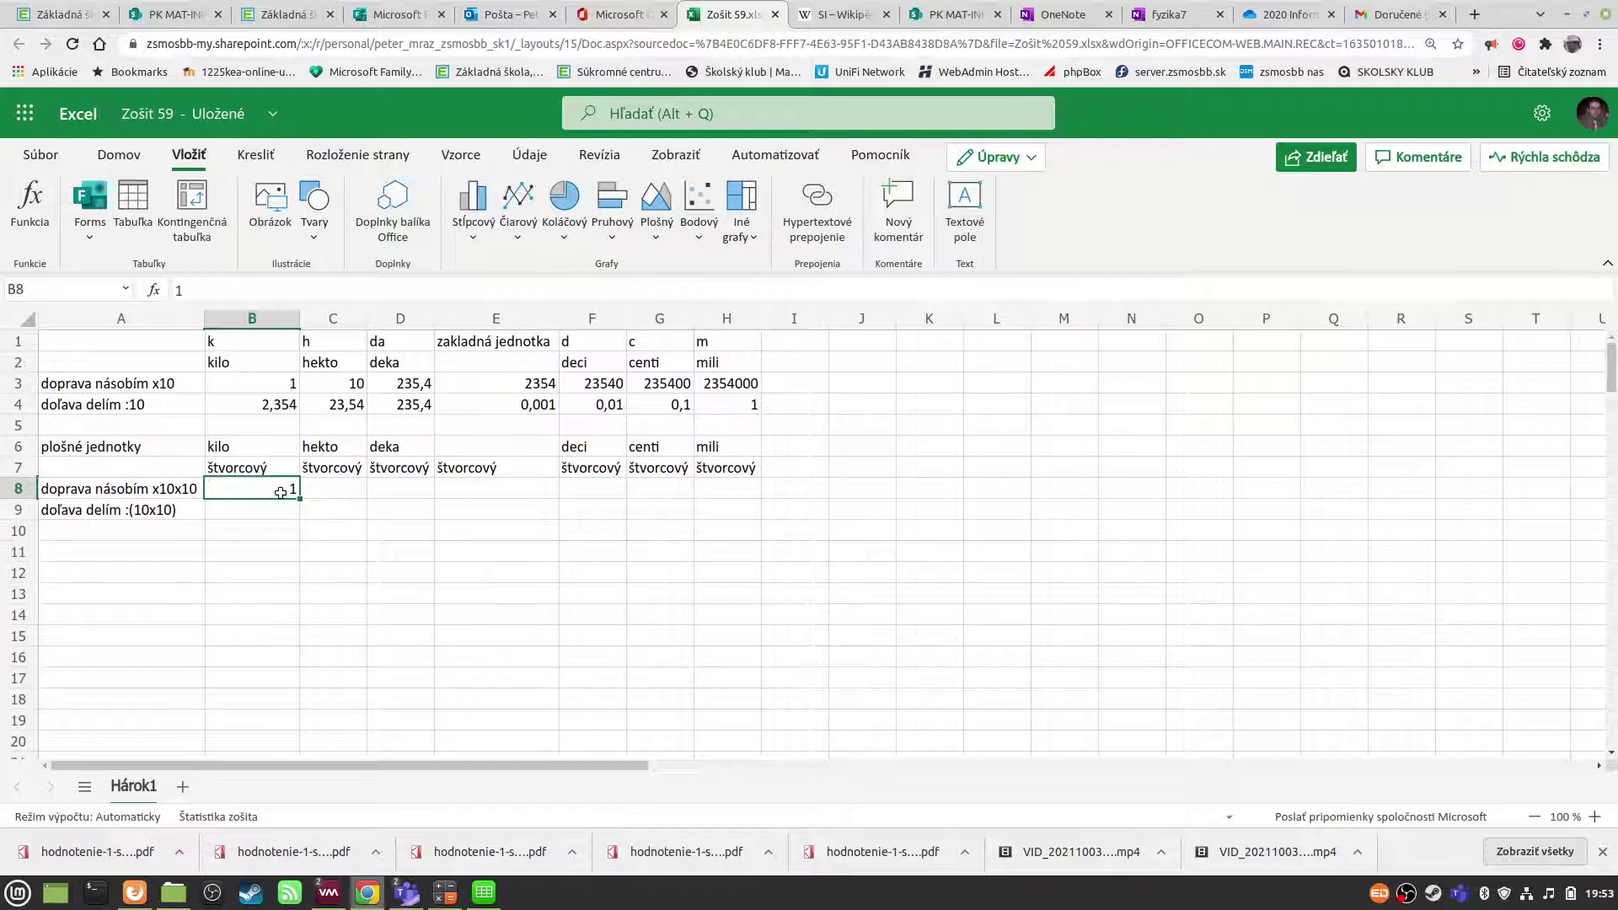
pyautogui.click(331, 487)
pyautogui.write('=')
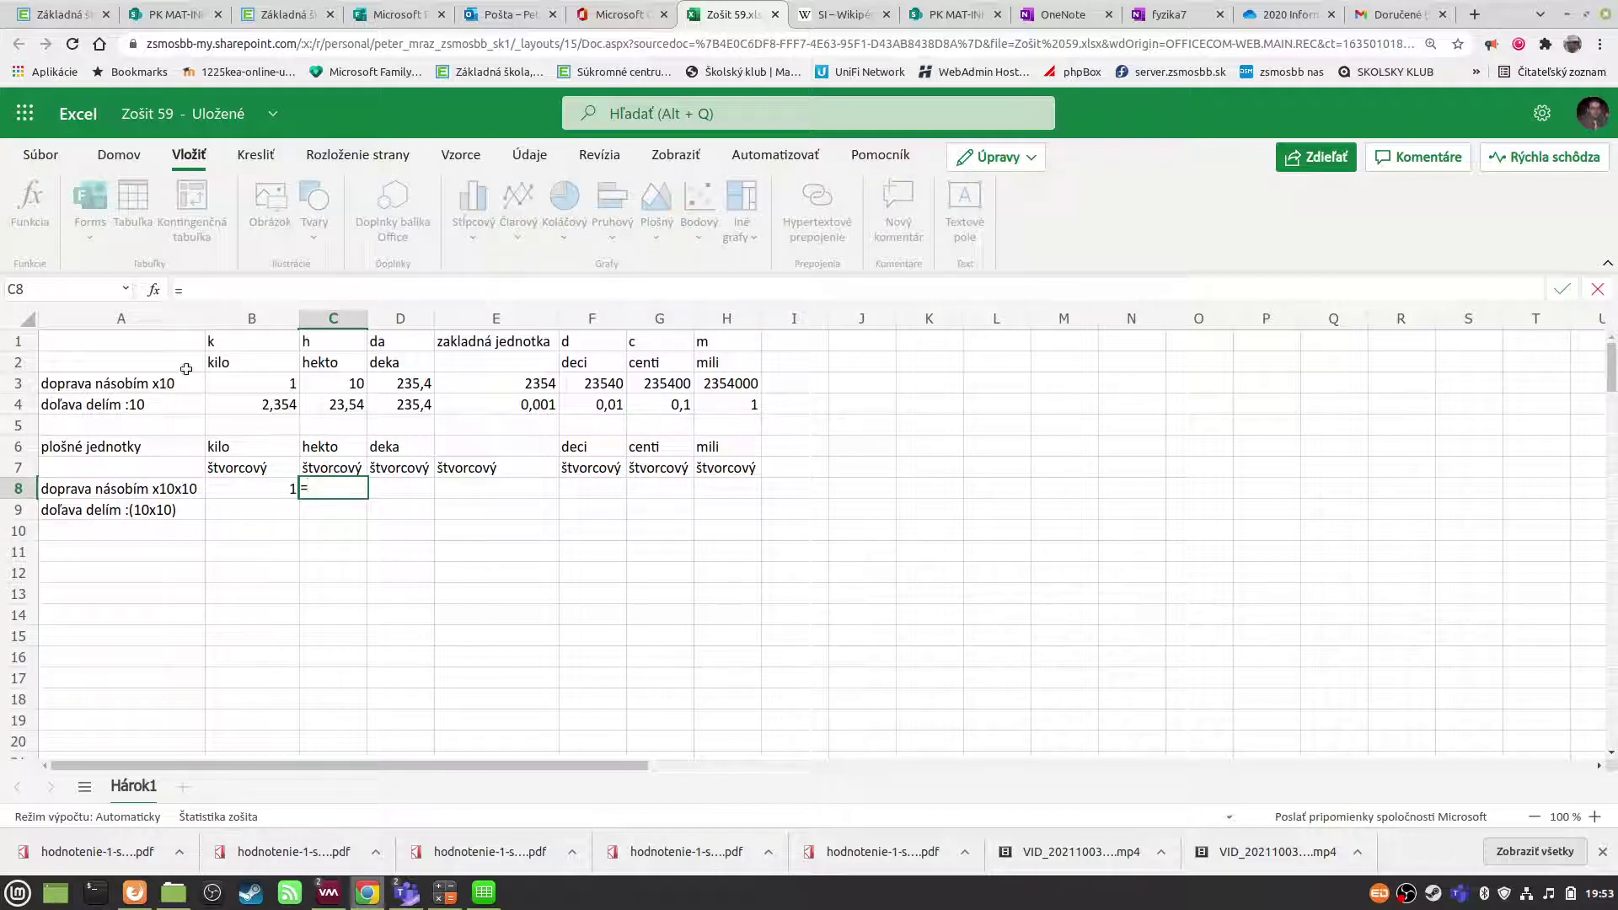
pyautogui.click(282, 470)
pyautogui.click(288, 491)
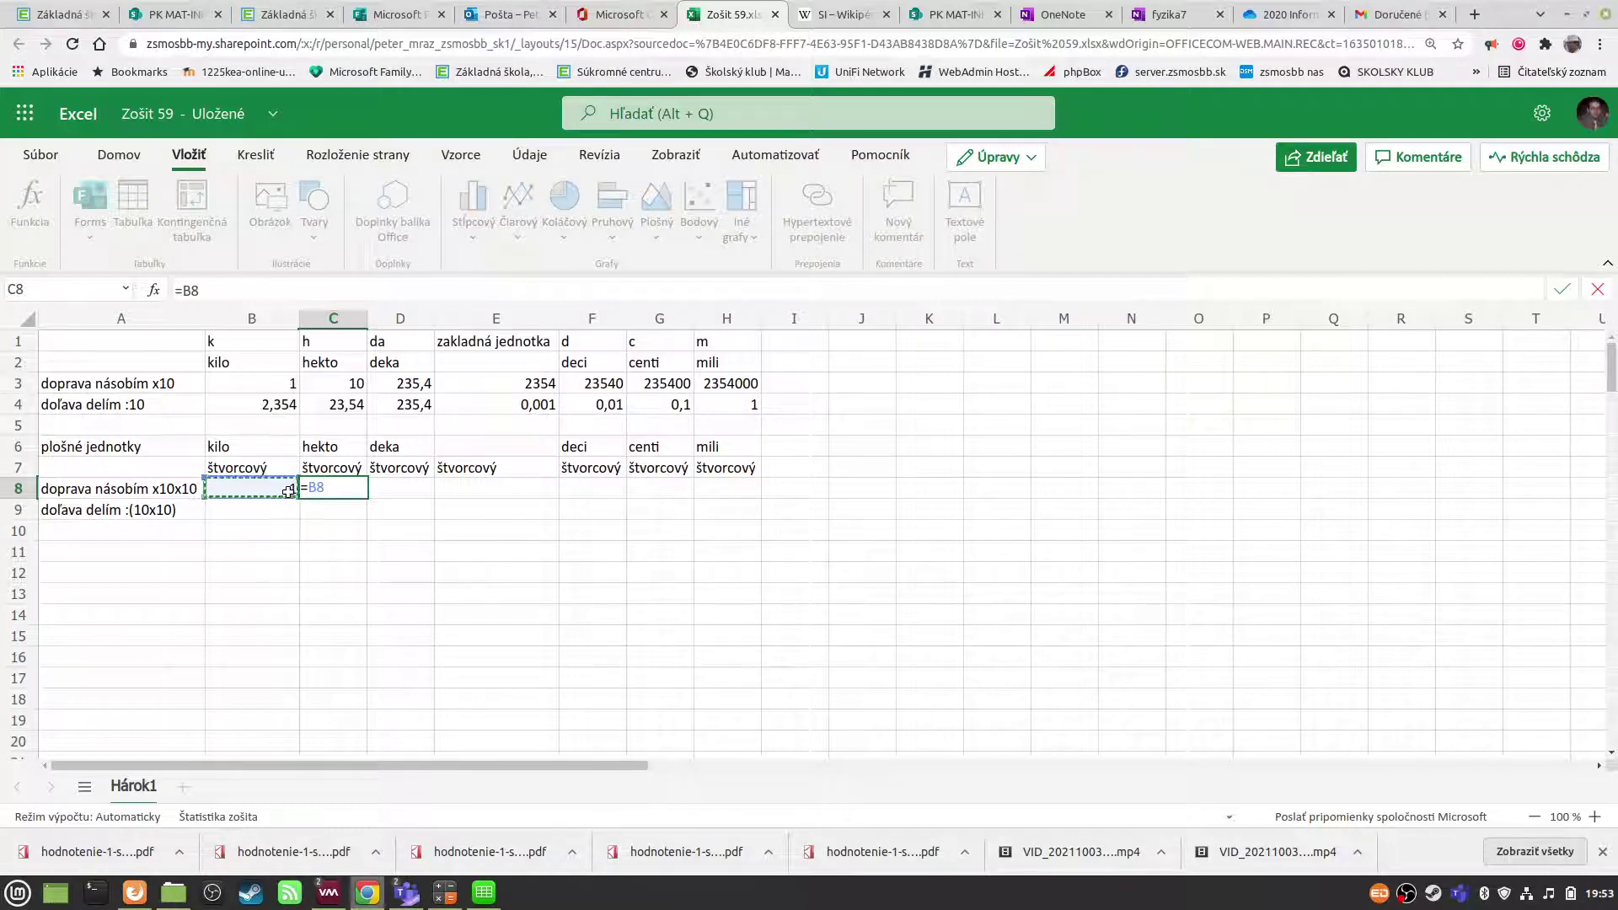
pyautogui.write('*')
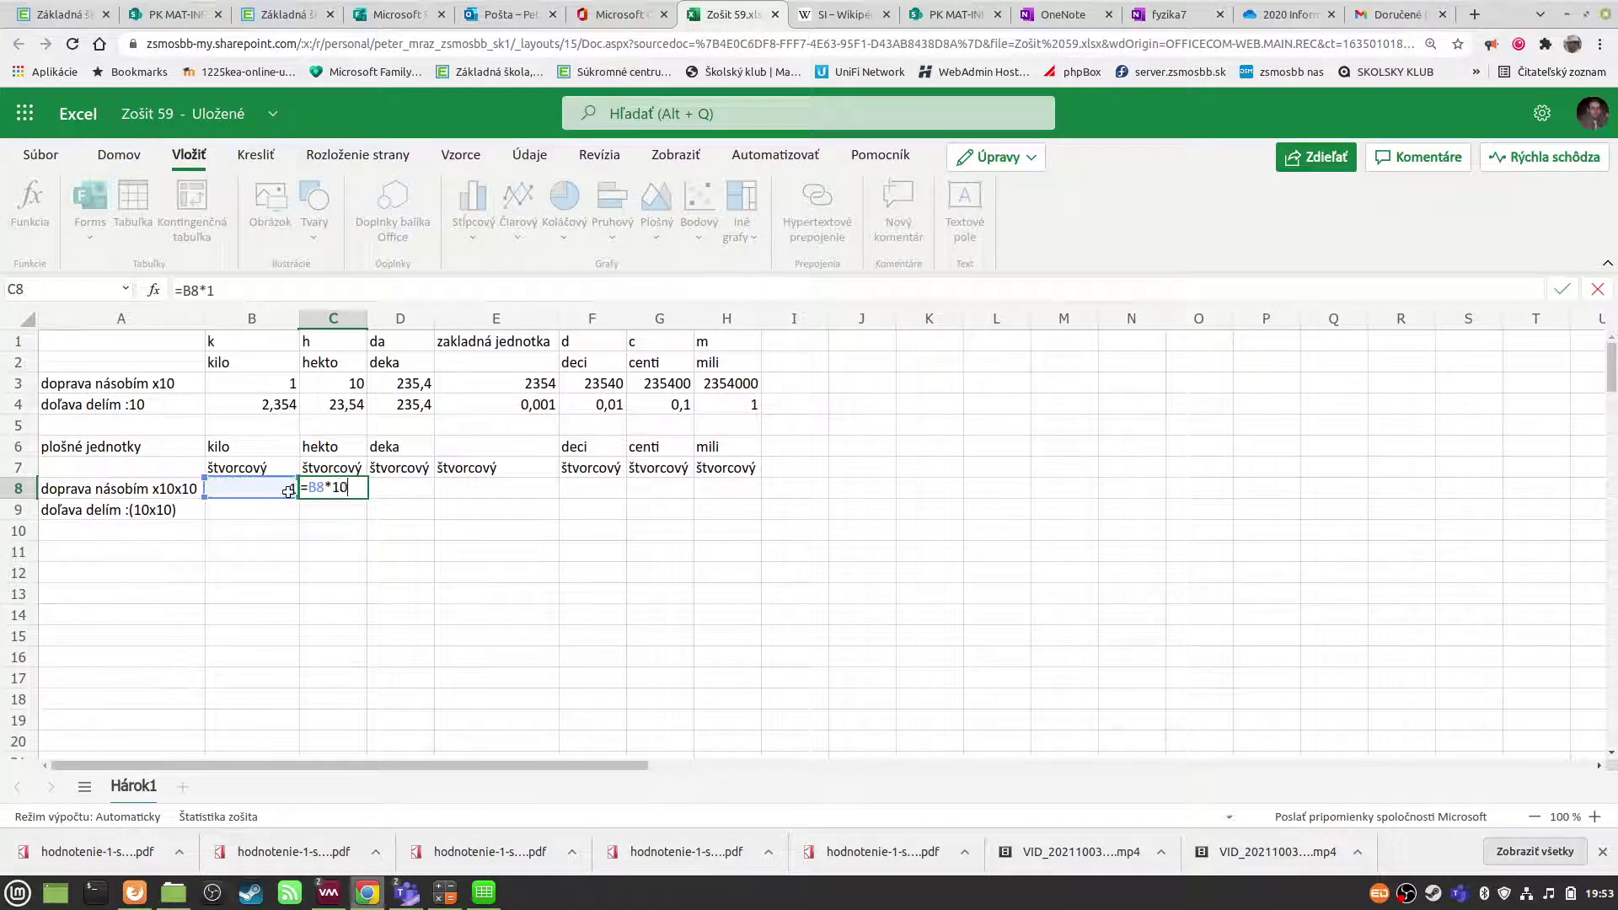
pyautogui.write('0')
pyautogui.press('Return')
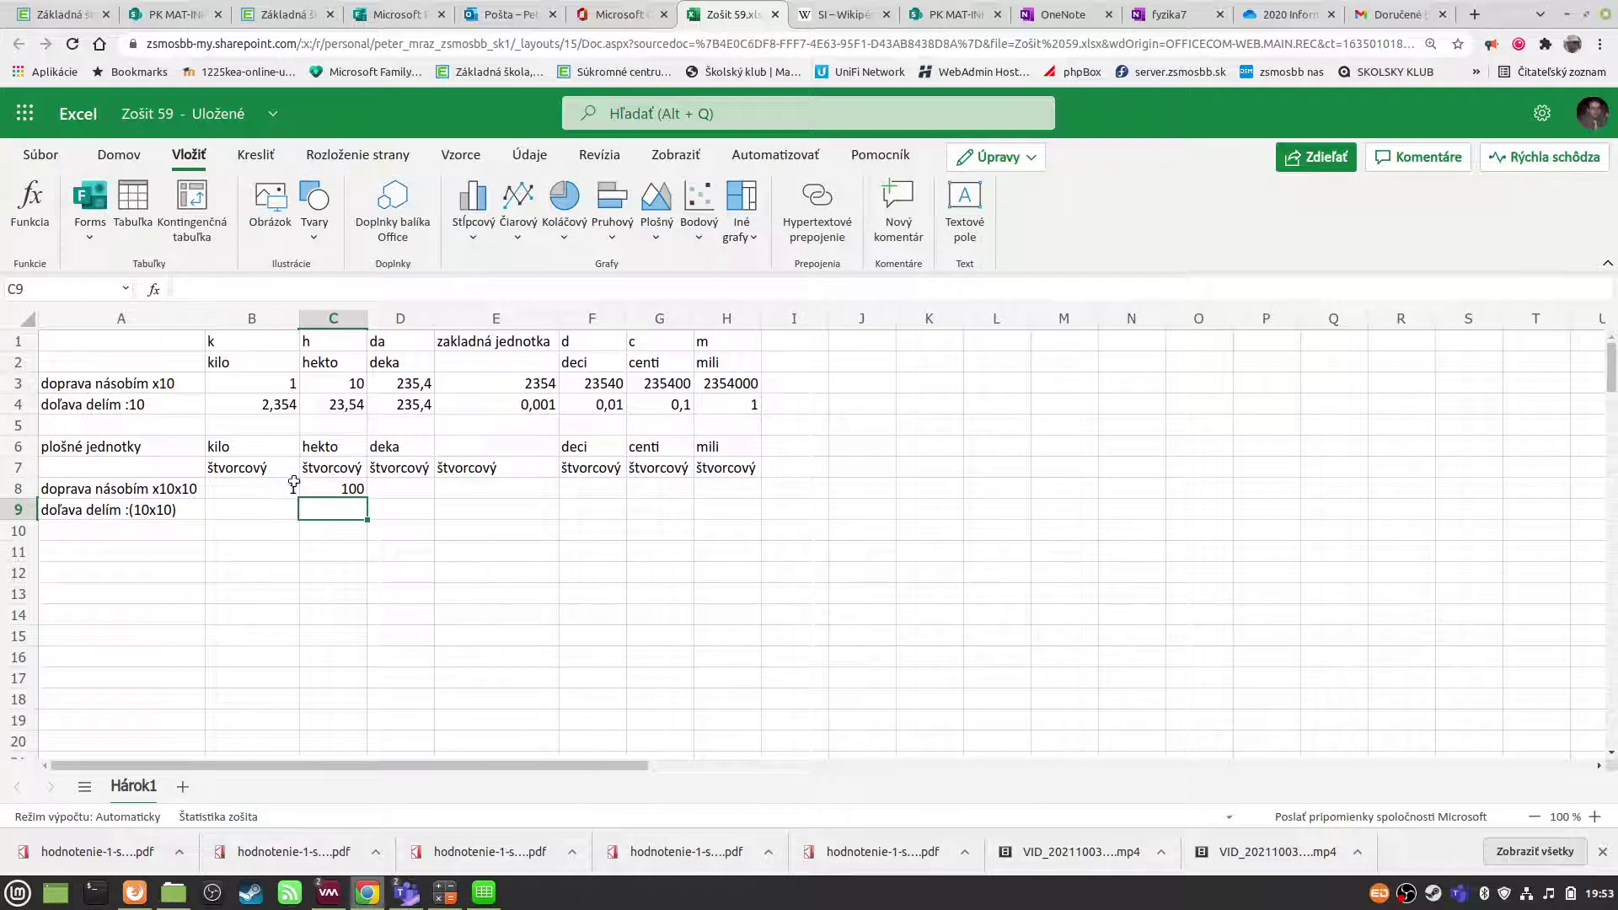
# - Fill the C8 formula across row 8 to H8, reaching 1E+12 under mili
pyautogui.click(353, 491)
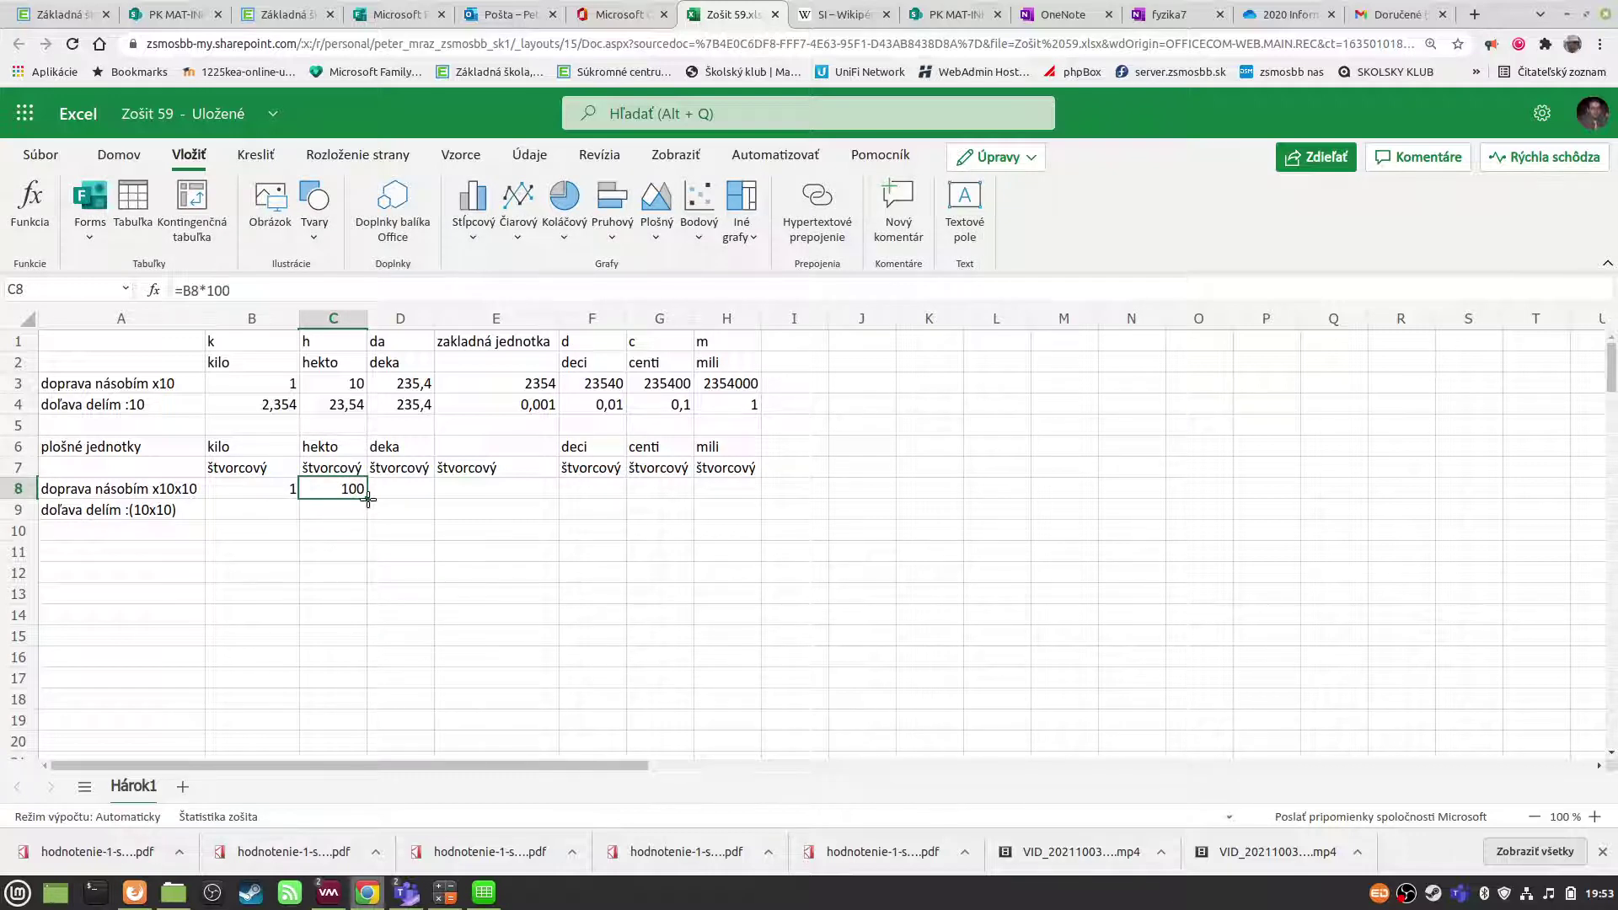
pyautogui.moveTo(368, 499); pyautogui.dragTo(742, 493)
pyautogui.click(524, 684)
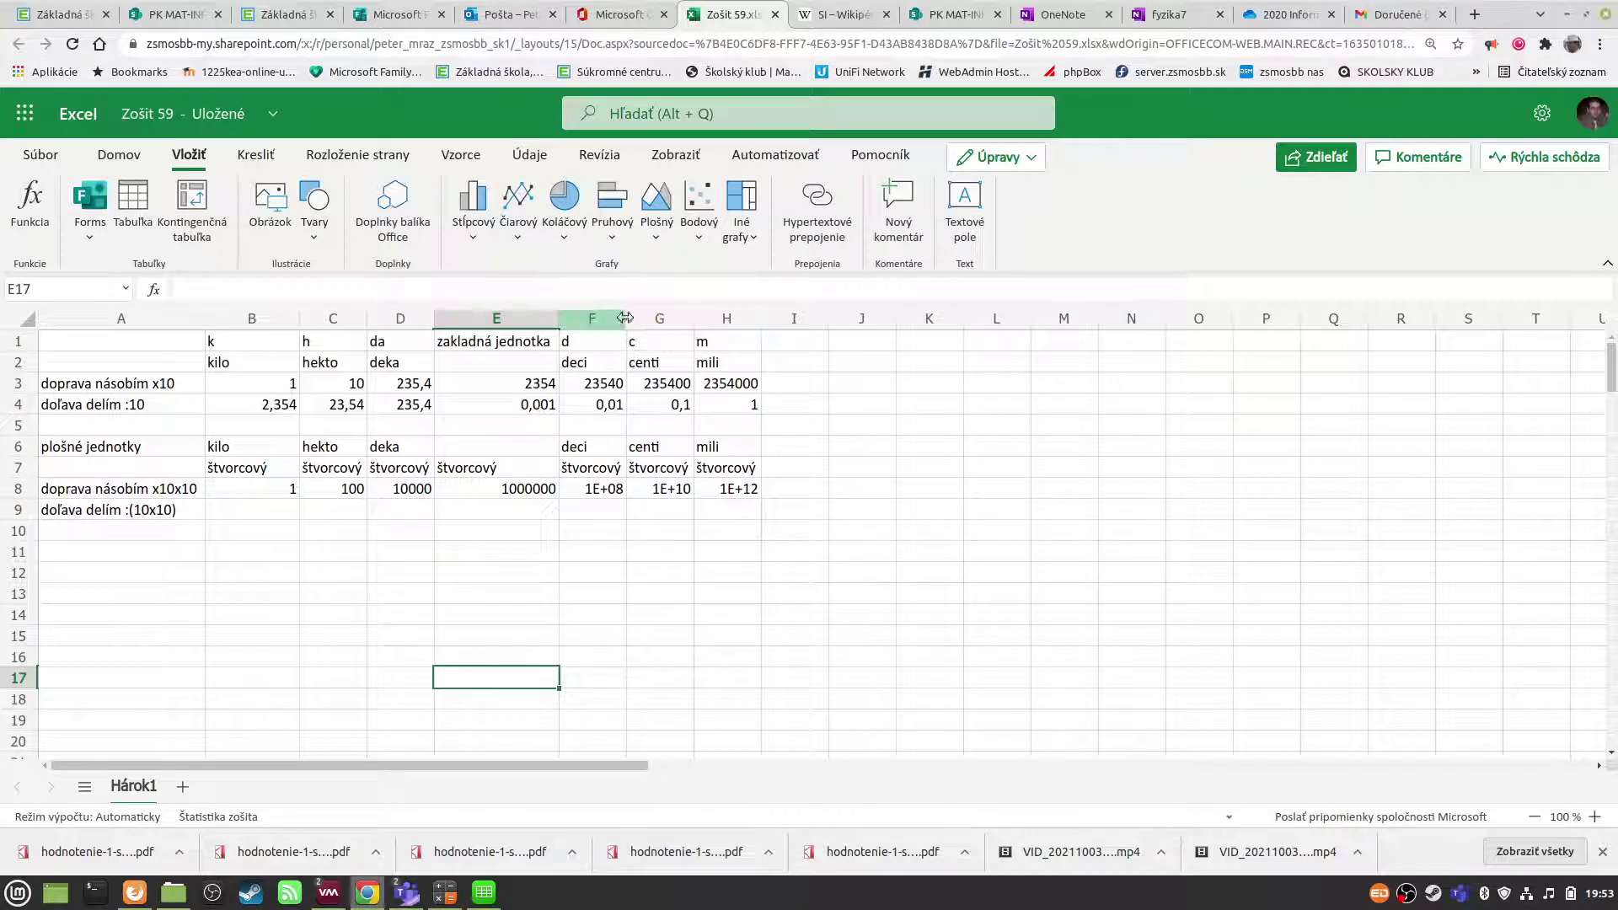
# - Widen columns F and H for the large values, then select B8:H9
pyautogui.moveTo(627, 320)
pyautogui.mouseDown()
pyautogui.moveTo(973, 335)
pyautogui.moveTo(1136, 318)
pyautogui.mouseUp()
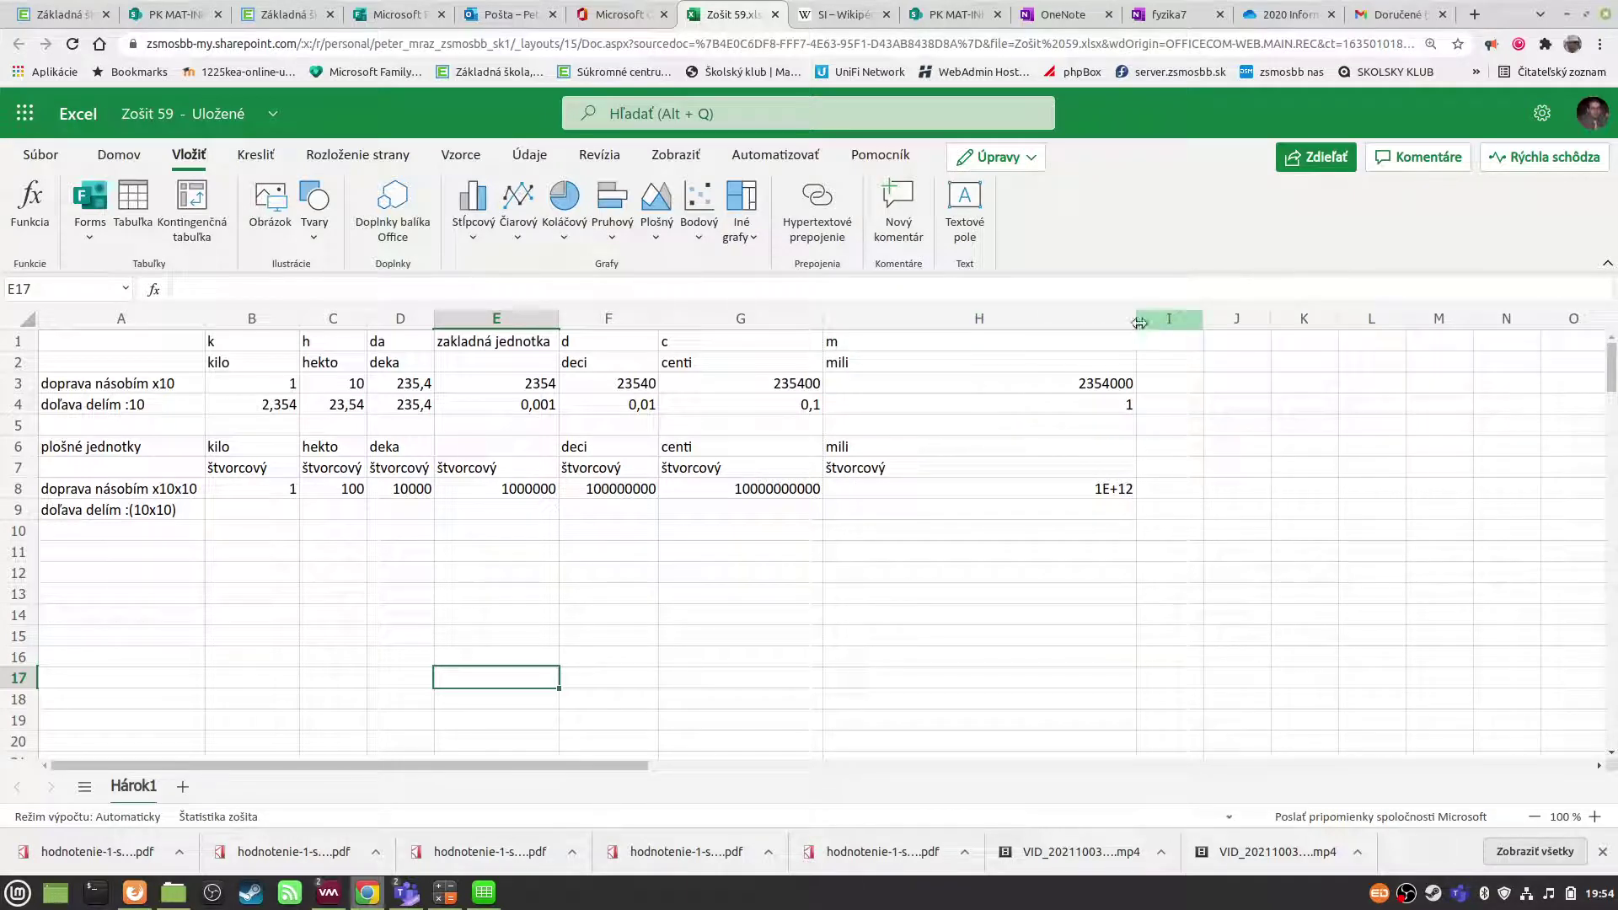
pyautogui.moveTo(1136, 317); pyautogui.dragTo(1216, 319)
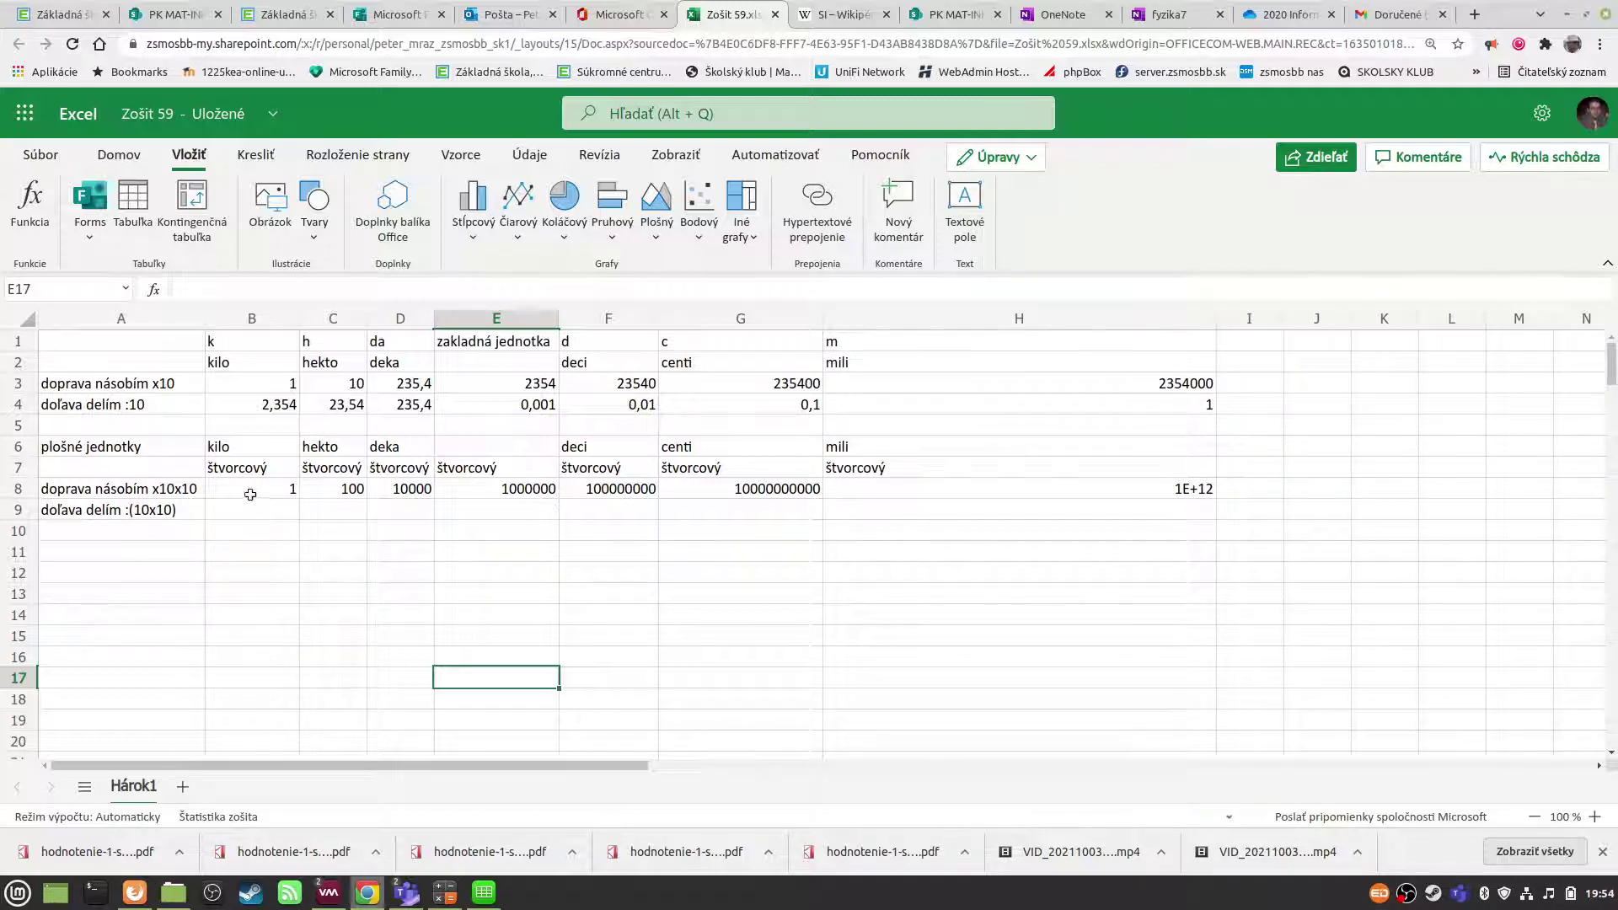
pyautogui.moveTo(263, 499); pyautogui.dragTo(1071, 500)
pyautogui.rightClick(1059, 517)
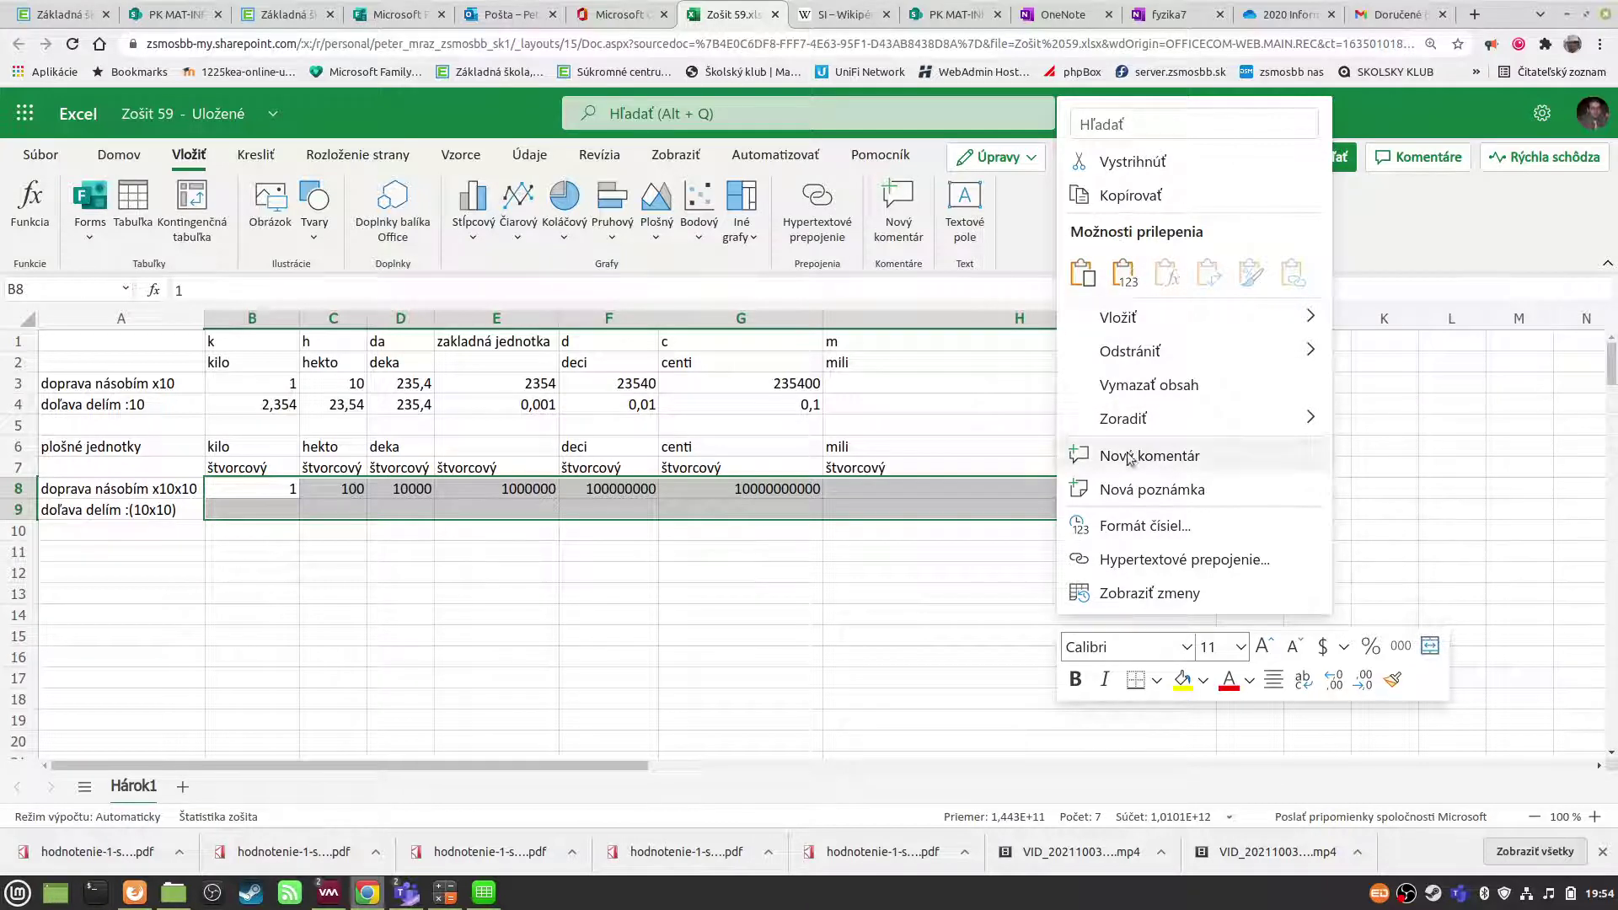
pyautogui.click(1136, 529)
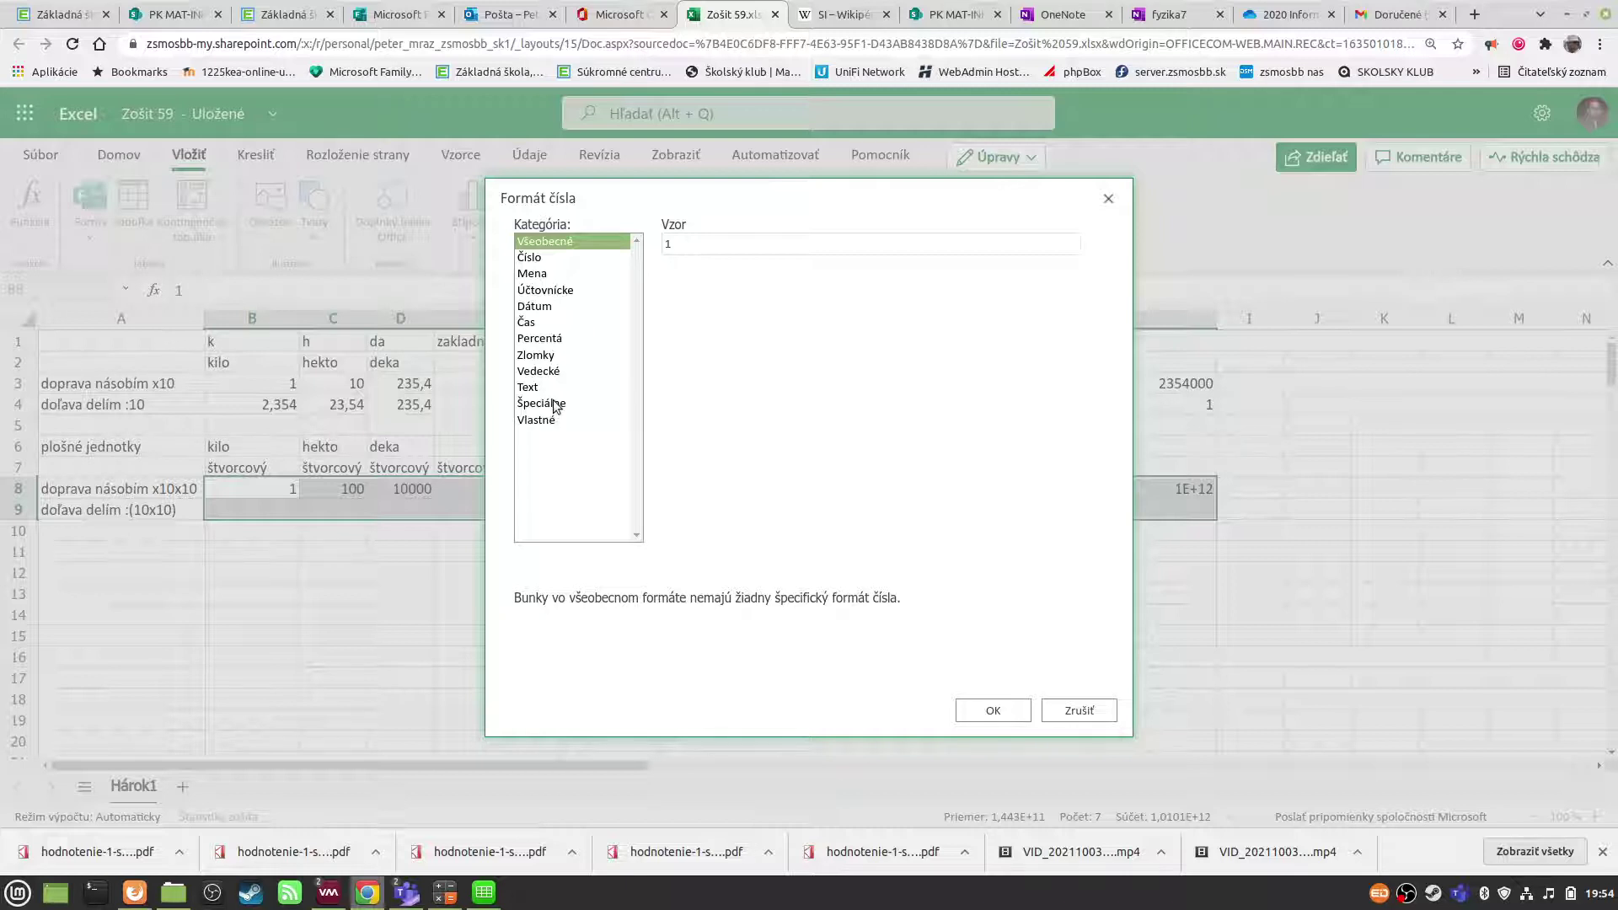
pyautogui.click(549, 259)
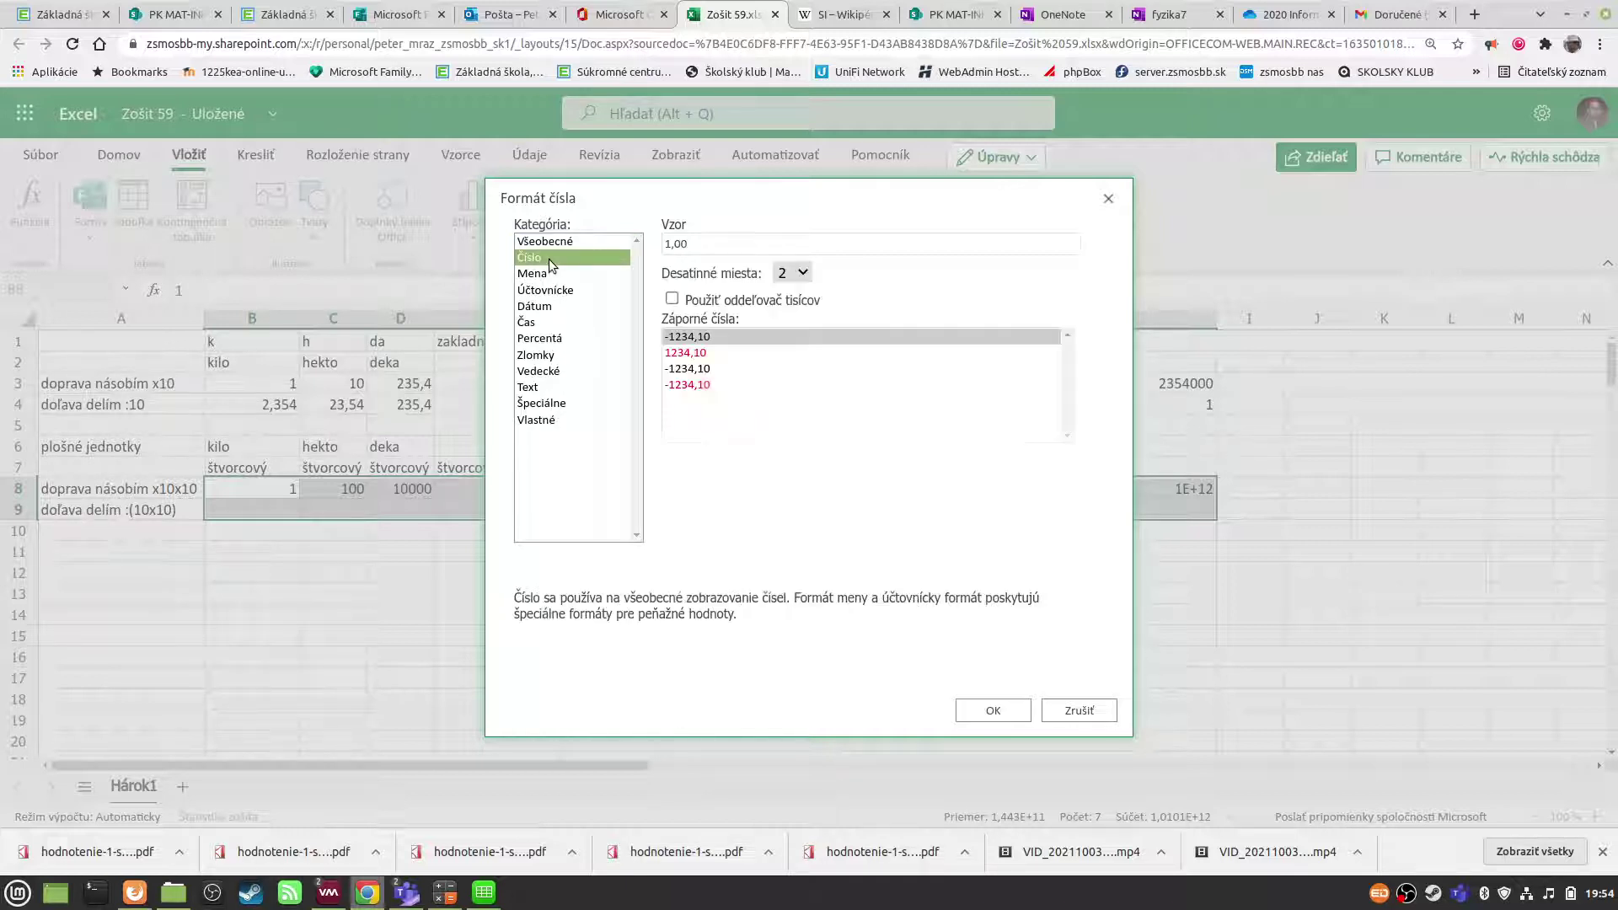
pyautogui.click(798, 272)
pyautogui.click(796, 292)
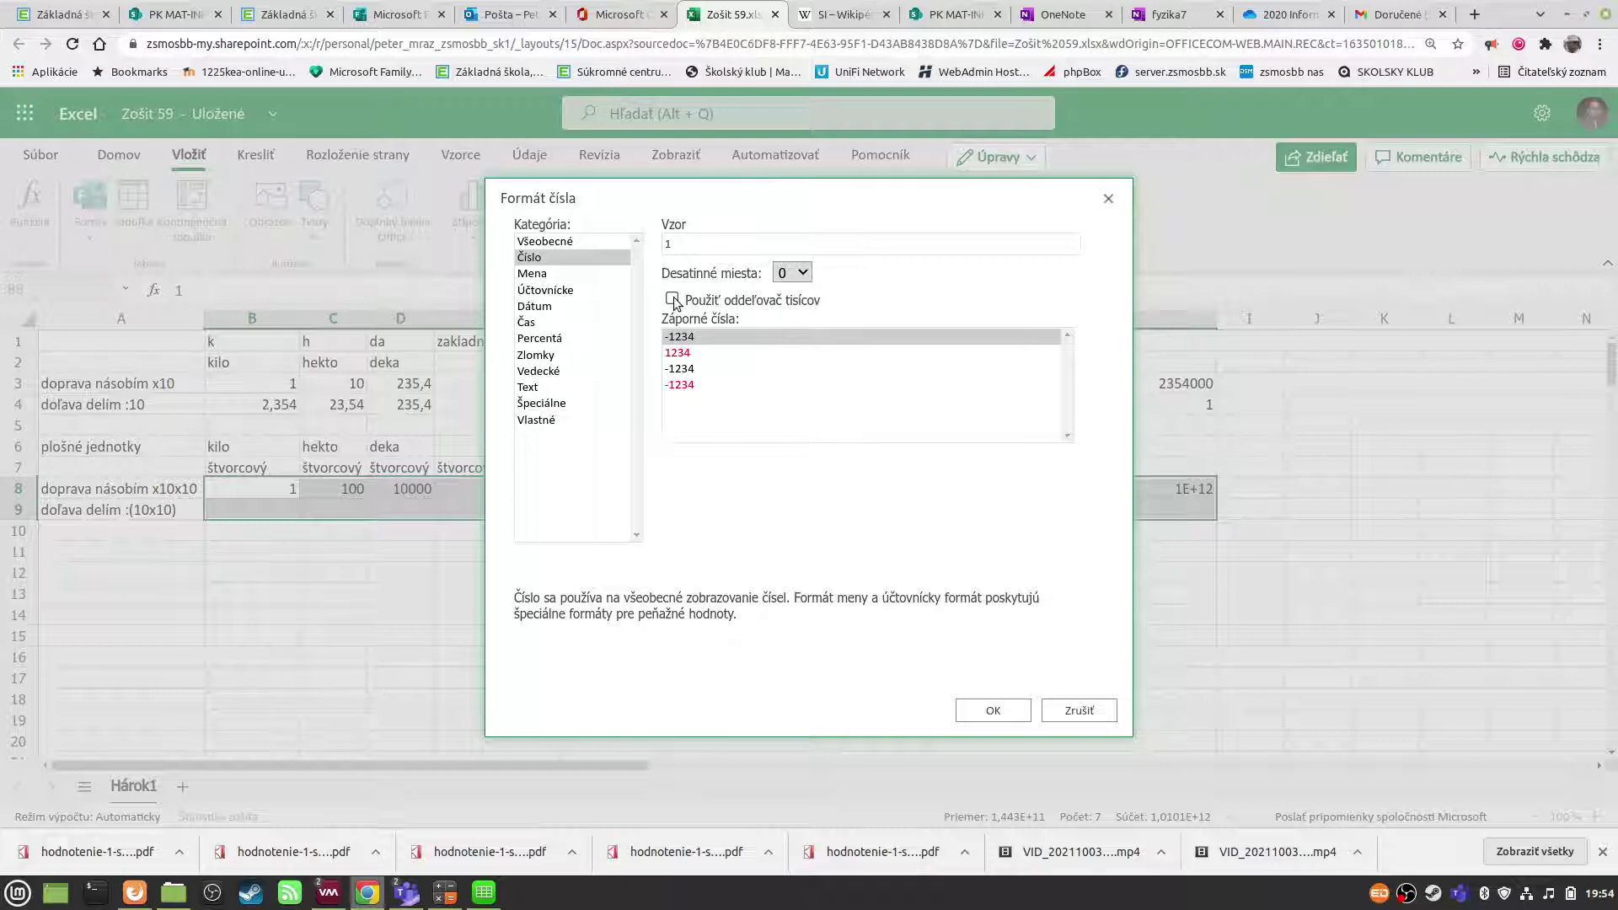
pyautogui.click(993, 710)
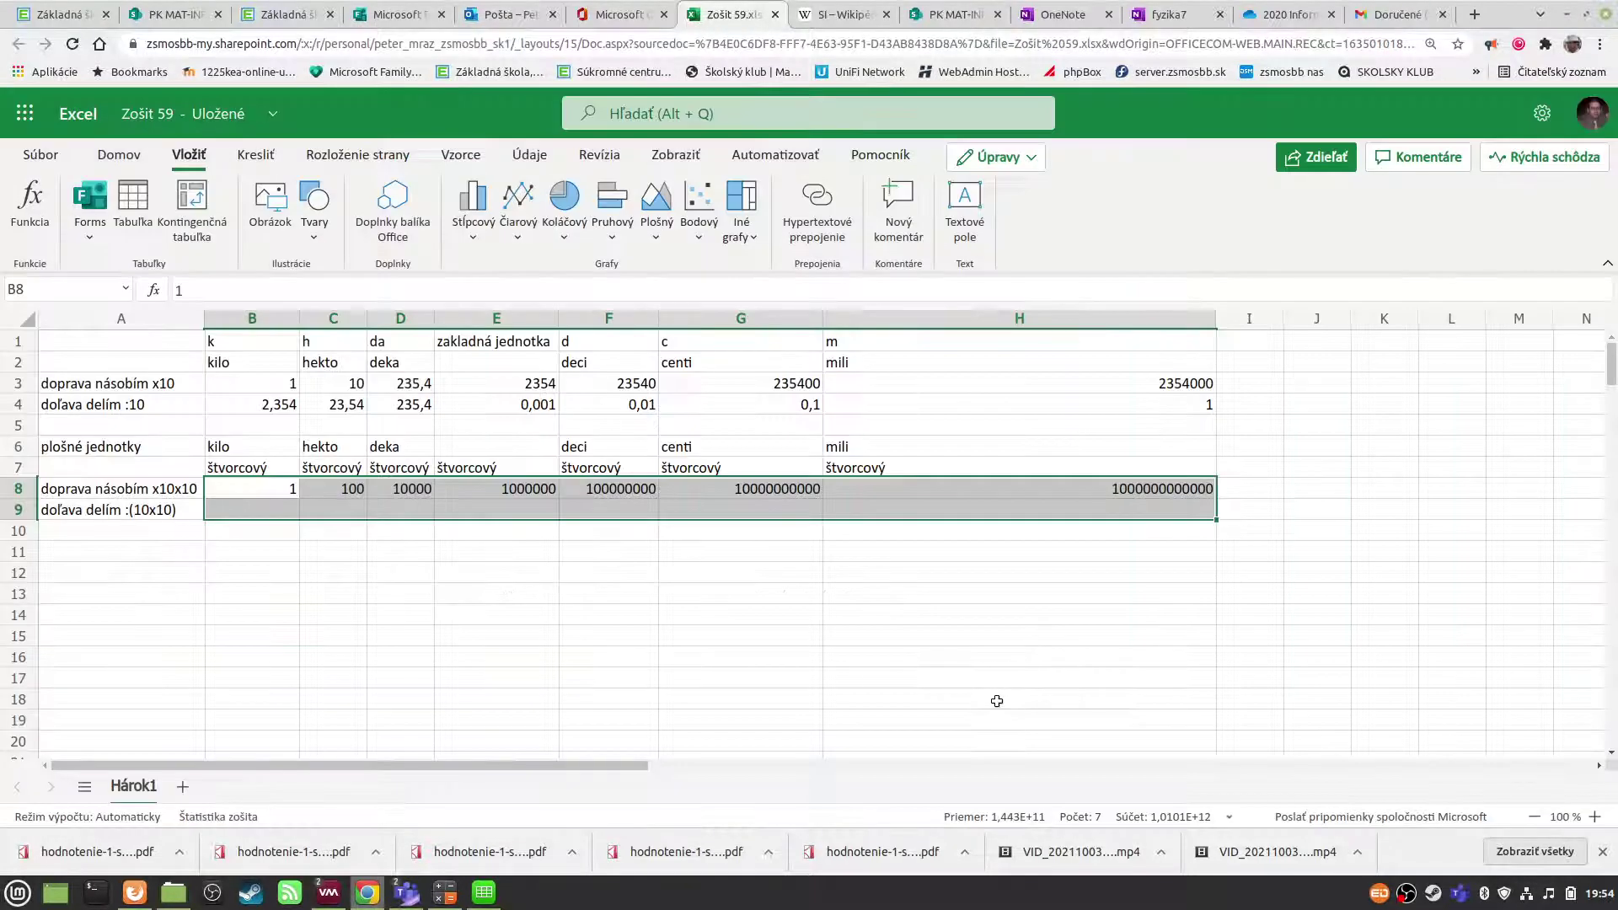
pyautogui.click(729, 657)
pyautogui.moveTo(1216, 318); pyautogui.dragTo(989, 321)
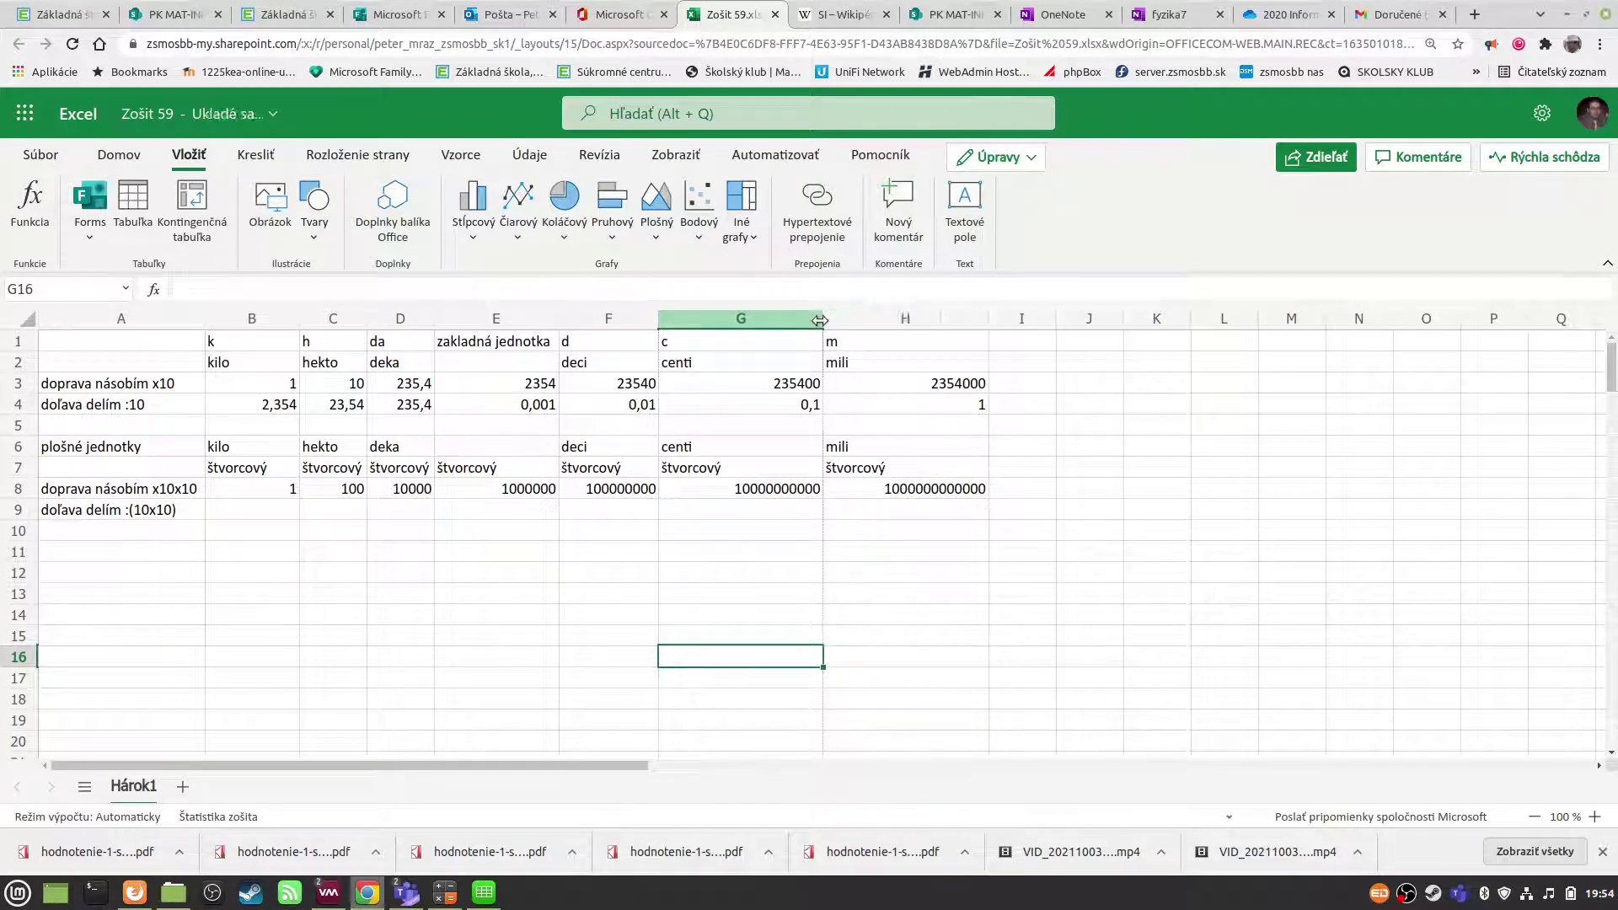
pyautogui.moveTo(819, 320); pyautogui.dragTo(757, 320)
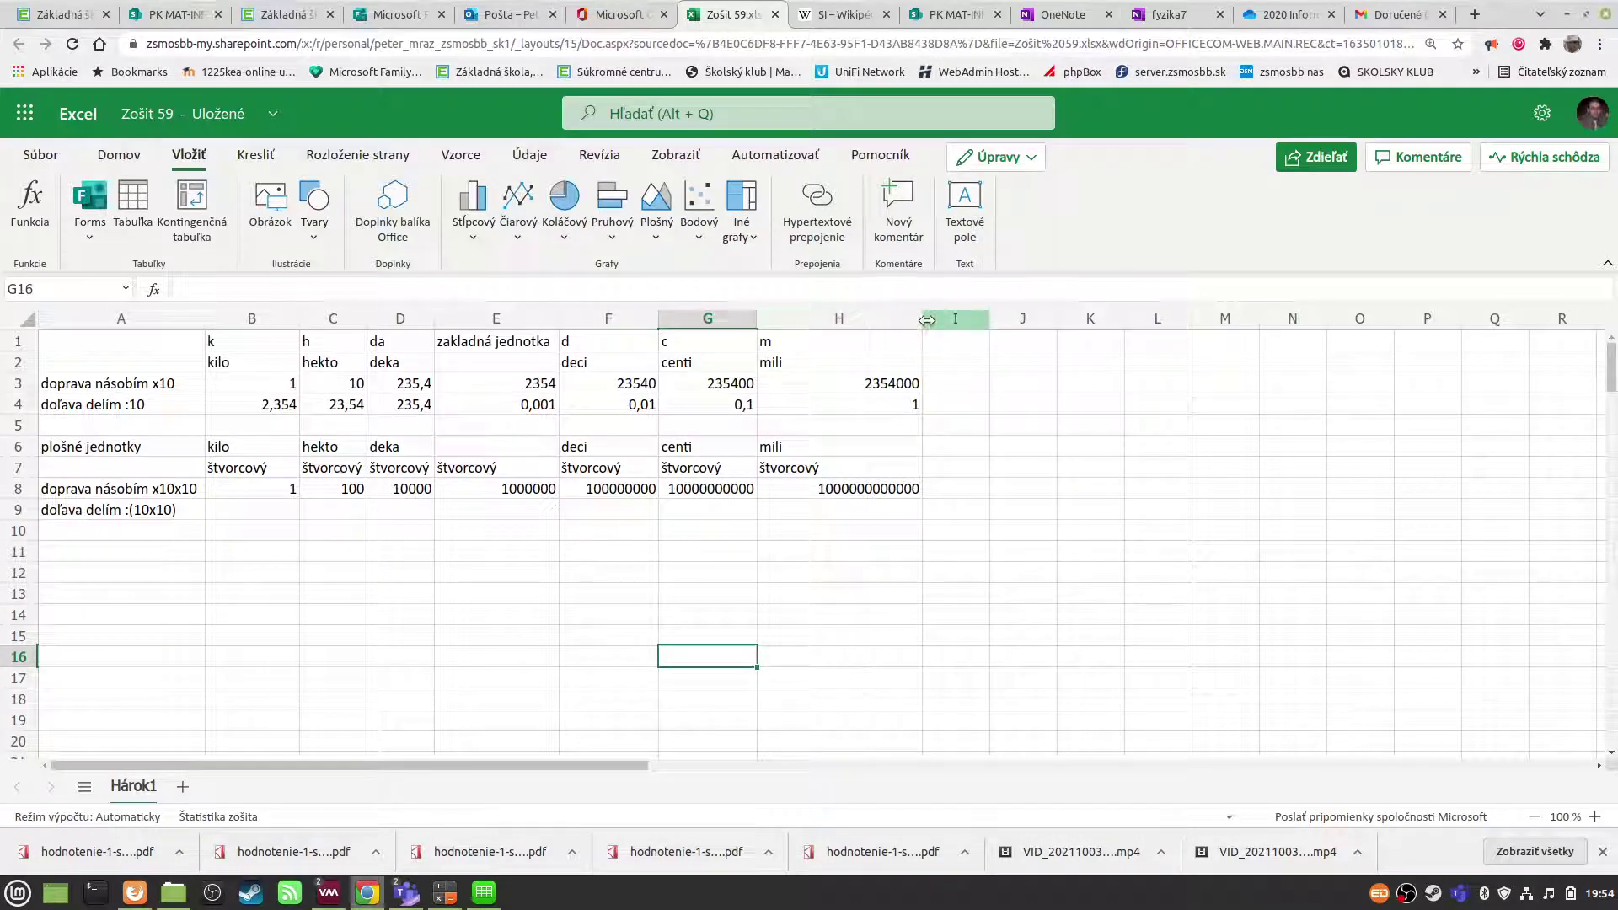
pyautogui.moveTo(914, 321); pyautogui.dragTo(870, 321)
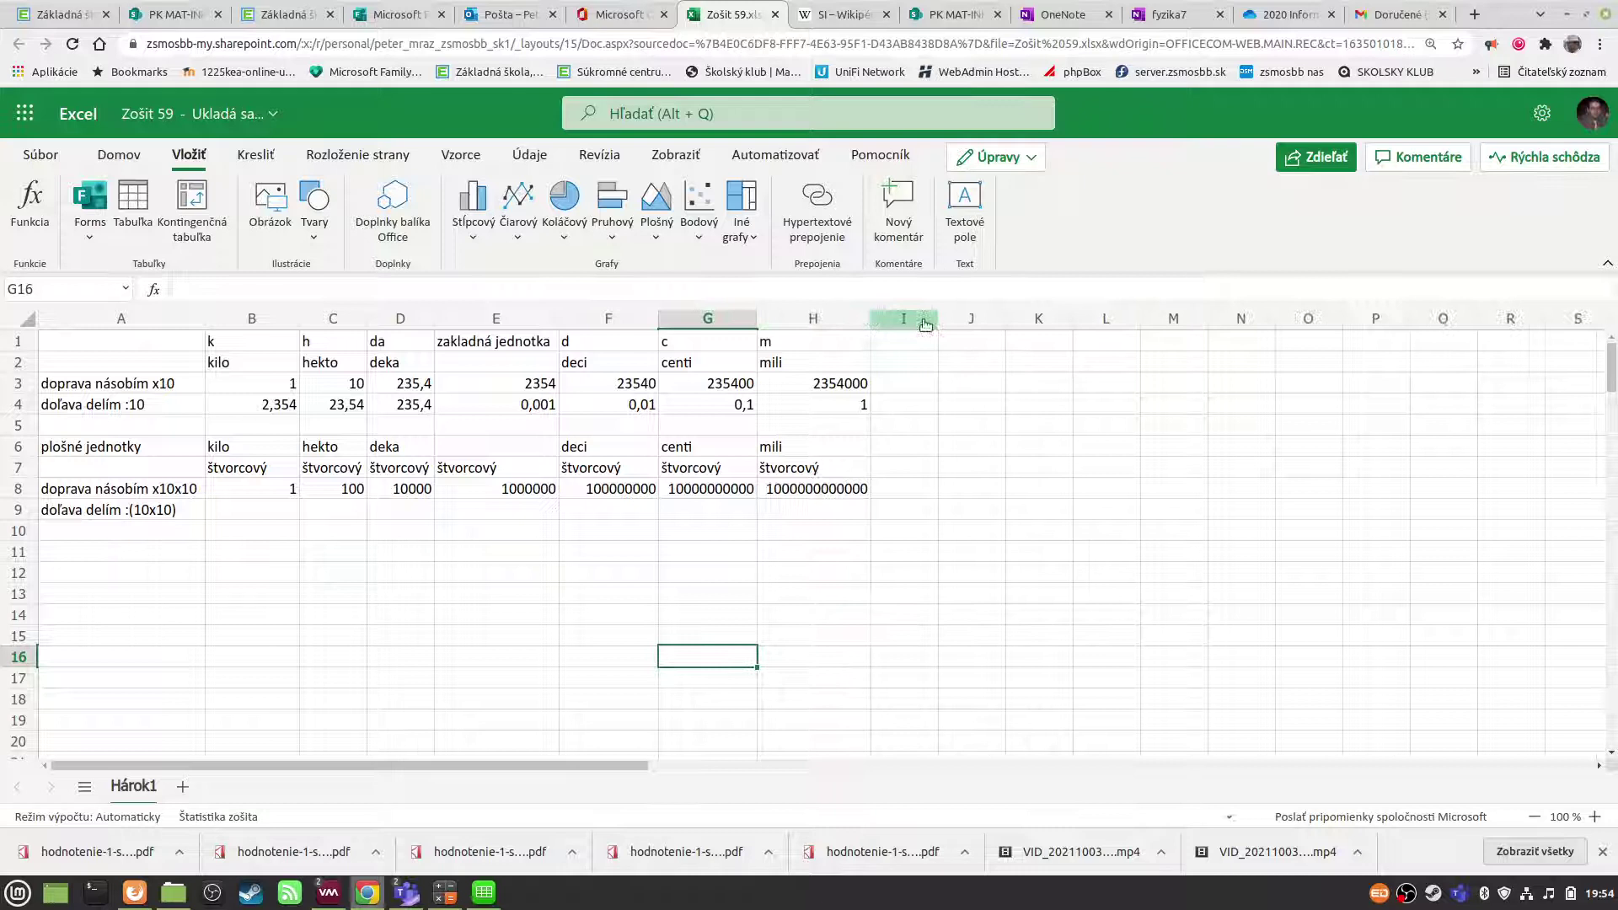
pyautogui.click(780, 600)
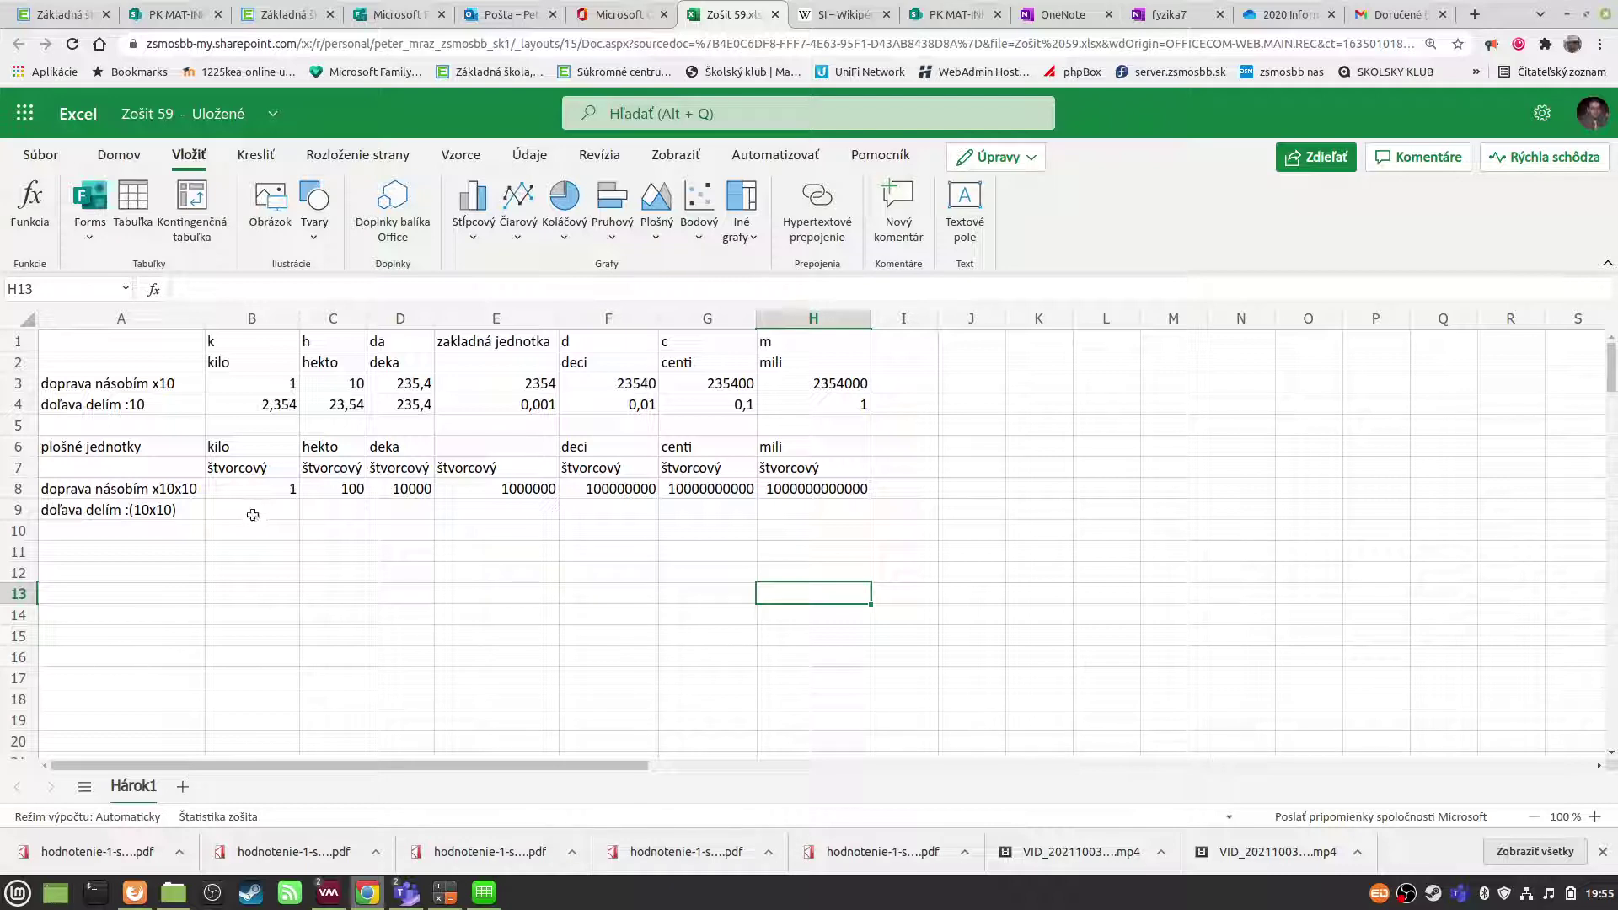
# - Enter 1 in H9 and a divide-by-100 formula referencing H9 in G9
pyautogui.click(782, 510)
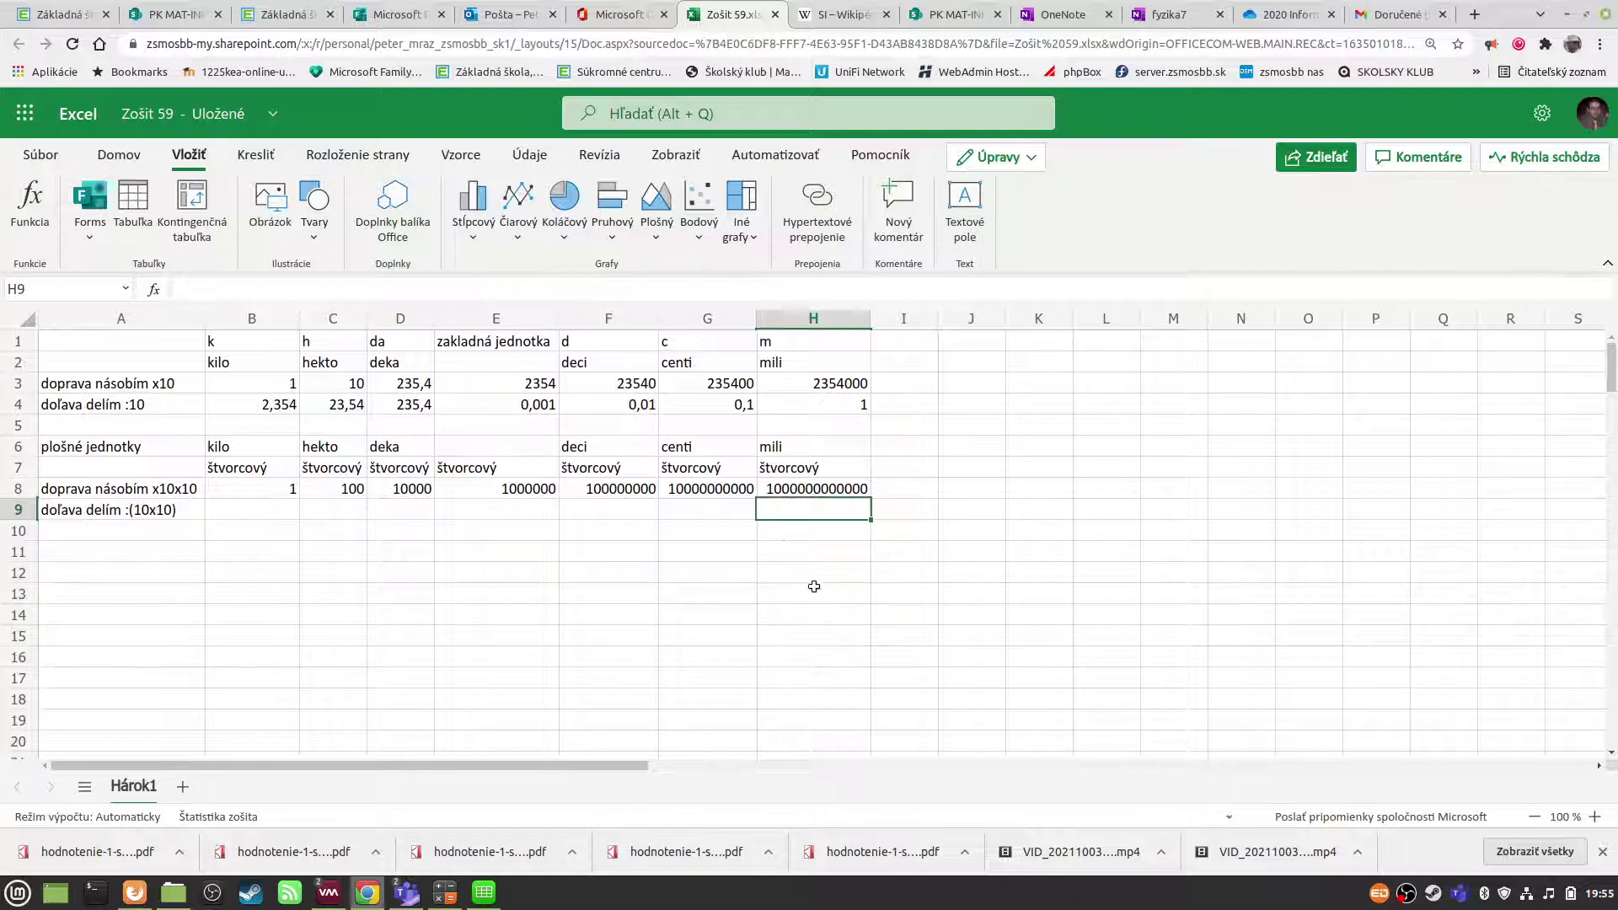
pyautogui.write('1')
pyautogui.press('Left')
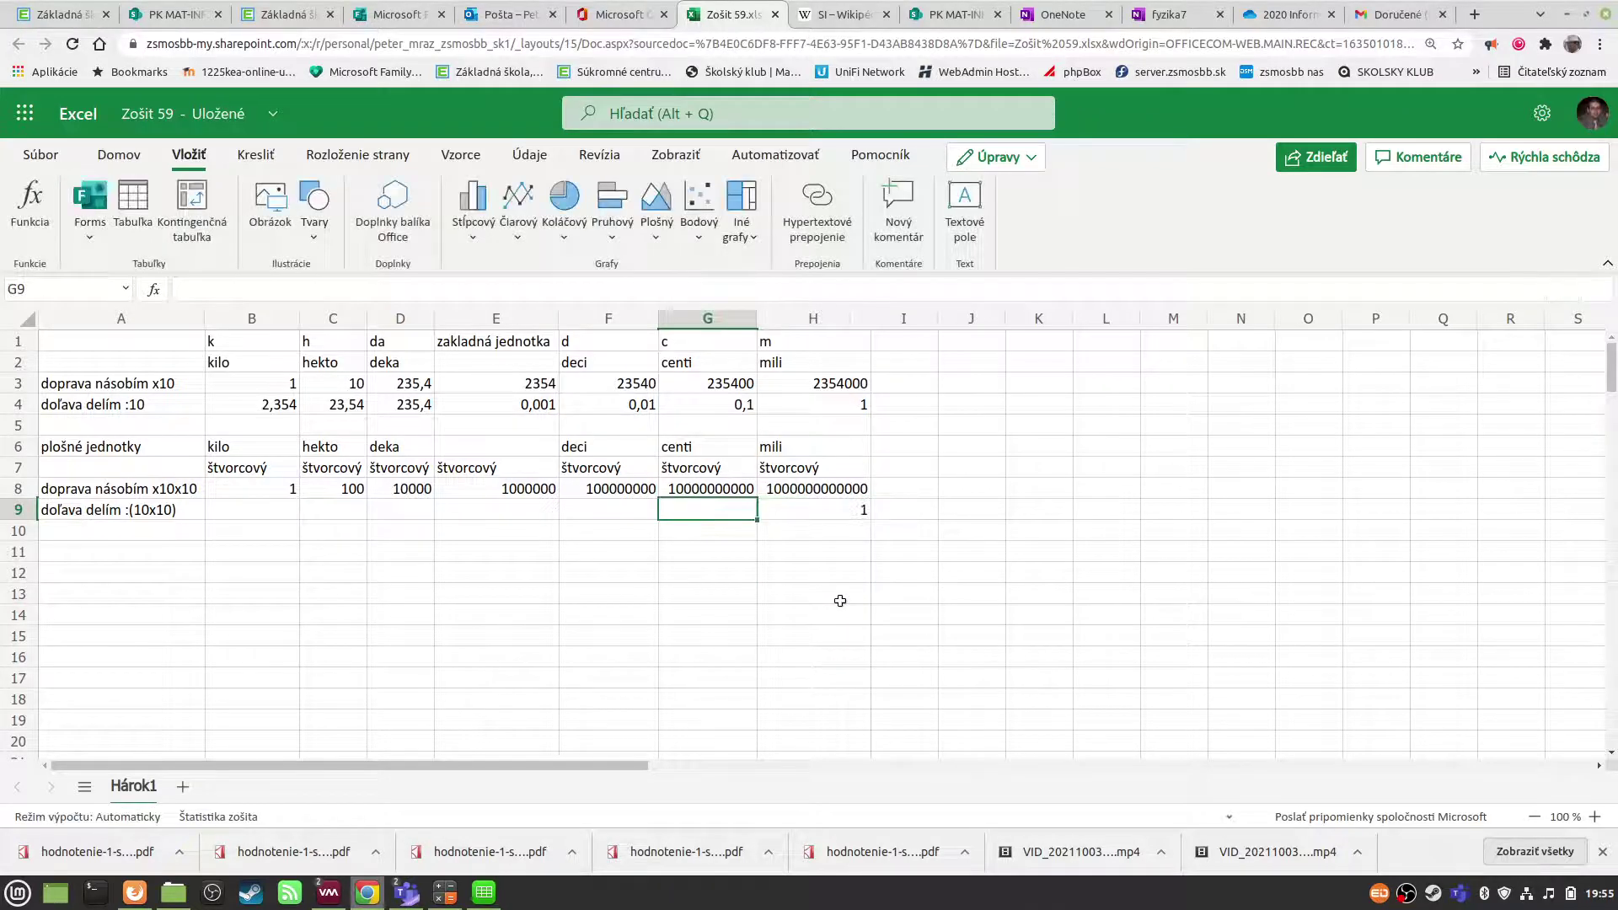
pyautogui.doubleClick(708, 514)
pyautogui.write('=')
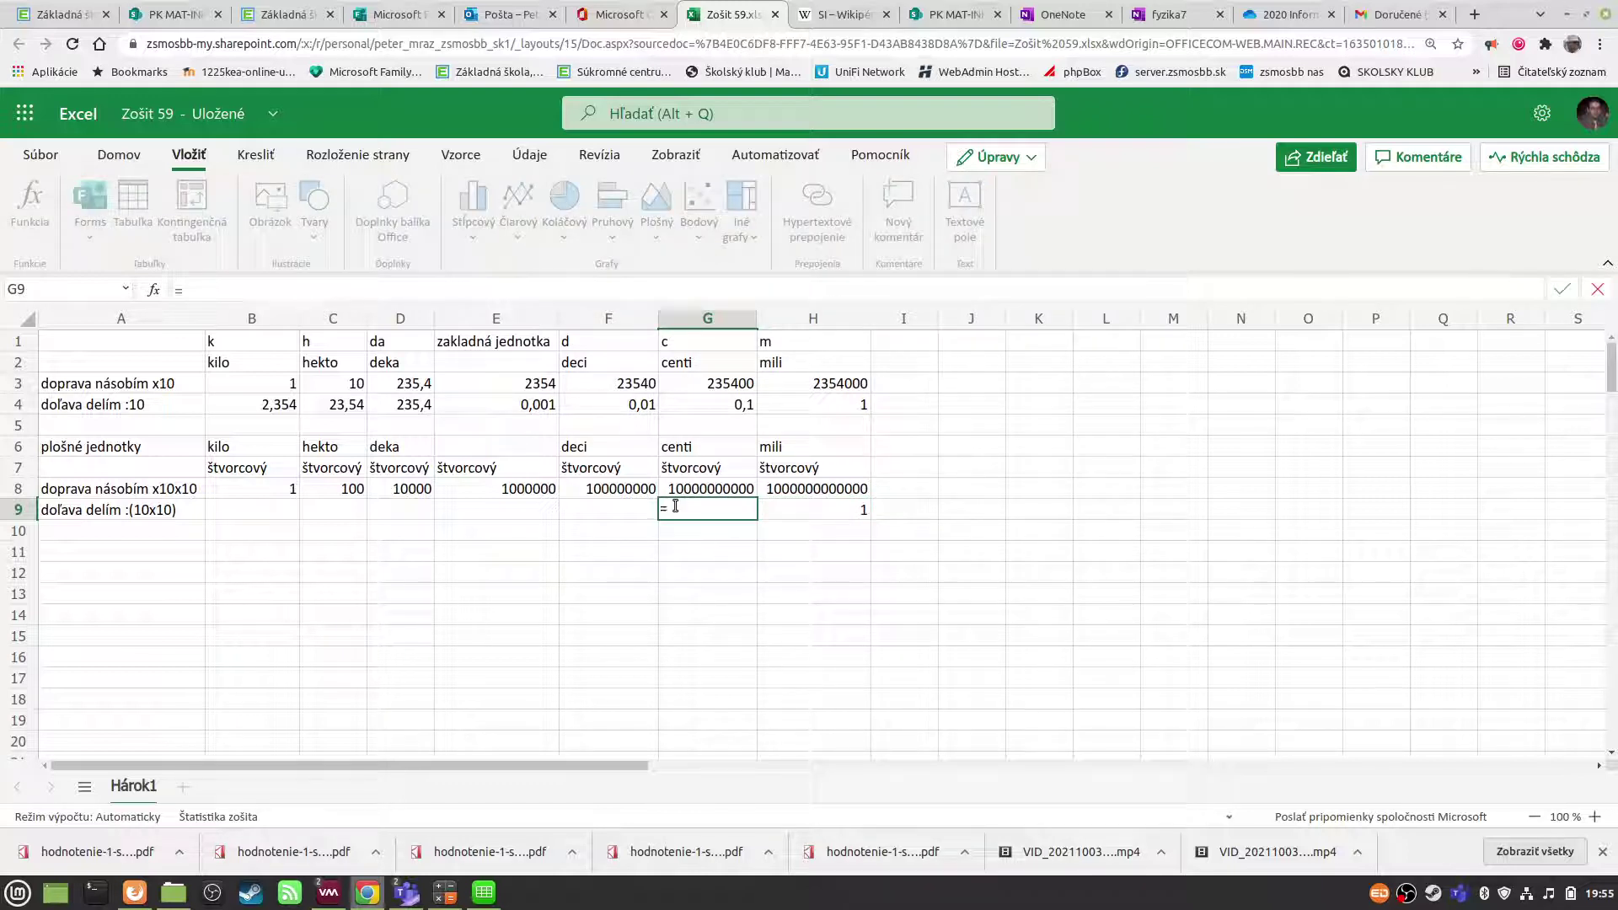
pyautogui.click(799, 517)
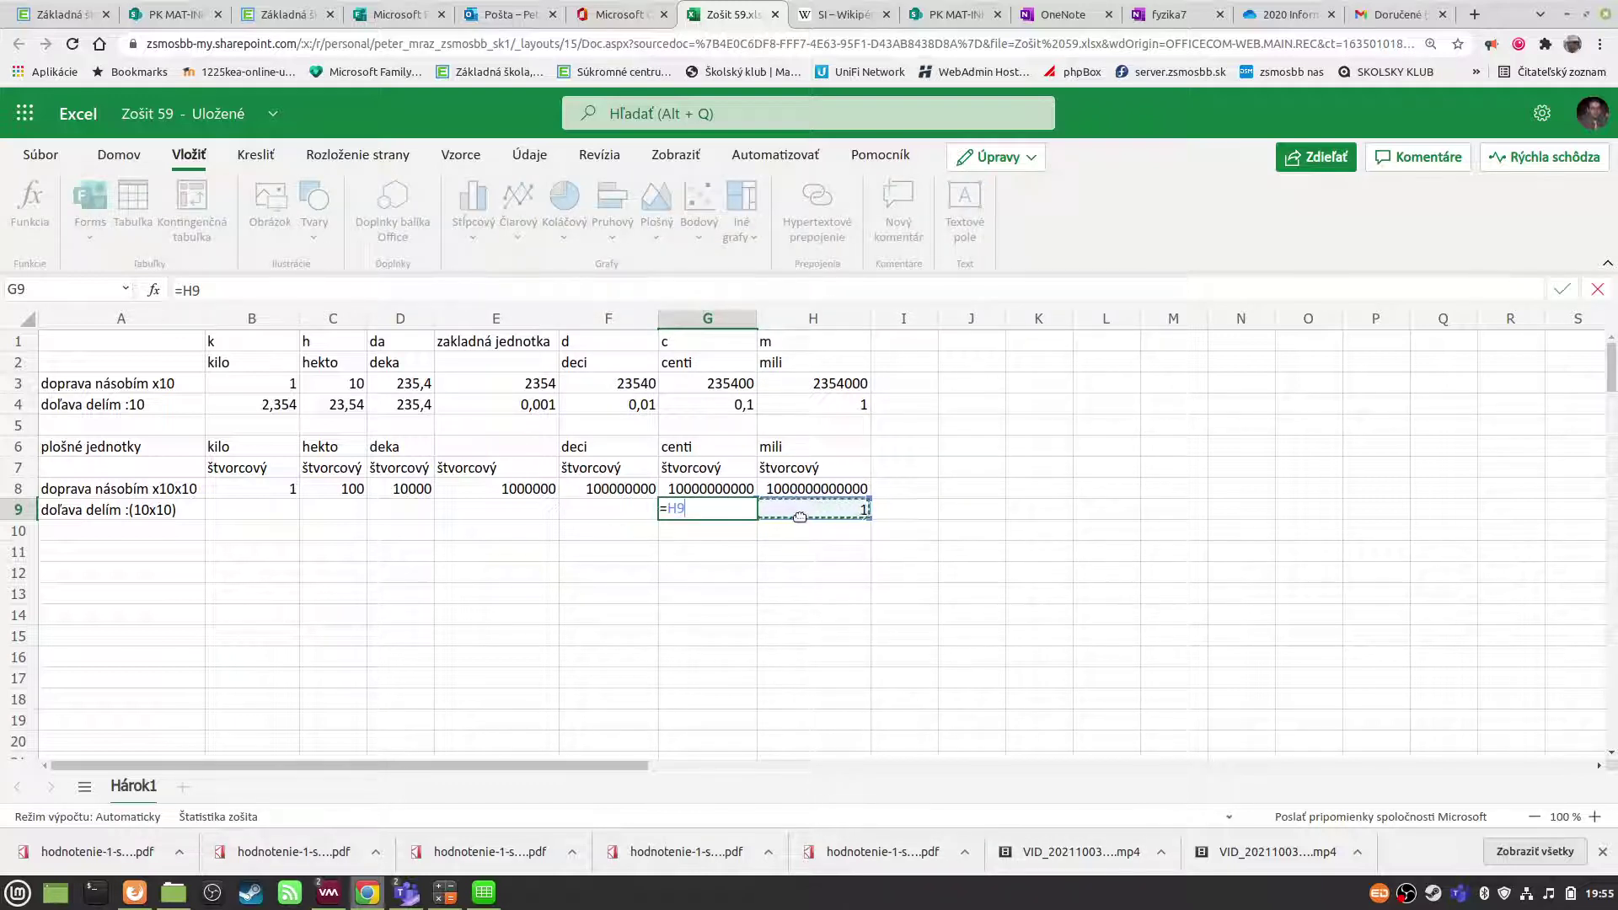
pyautogui.write('/100')
pyautogui.press('Return')
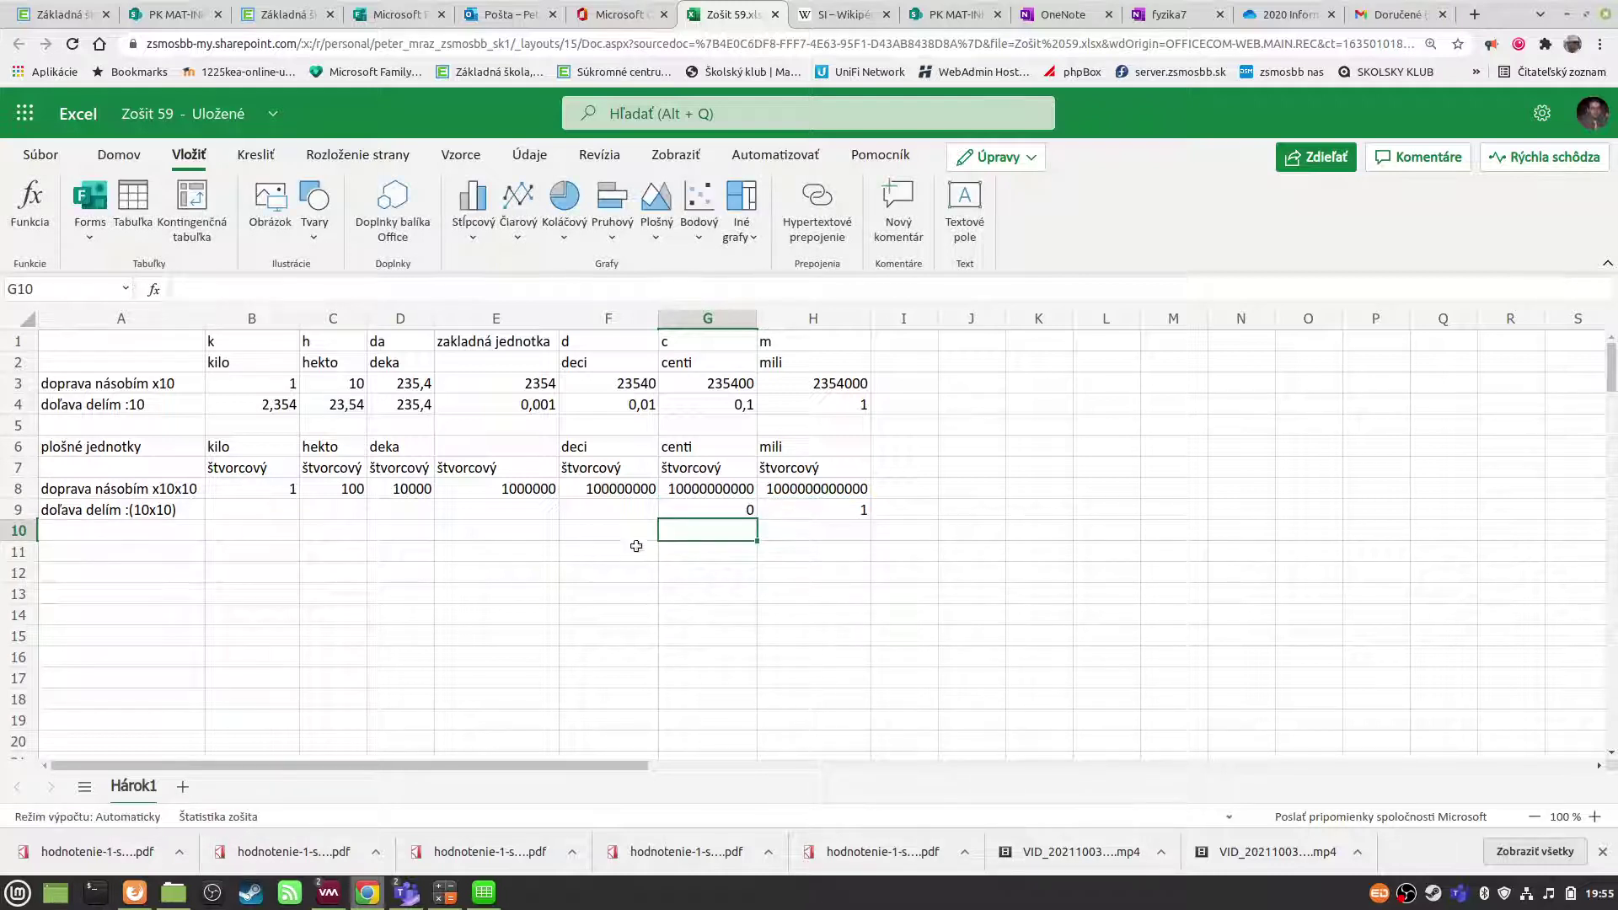
# - Fill G9's formula leftward to B9 and select B9:H9
pyautogui.click(728, 511)
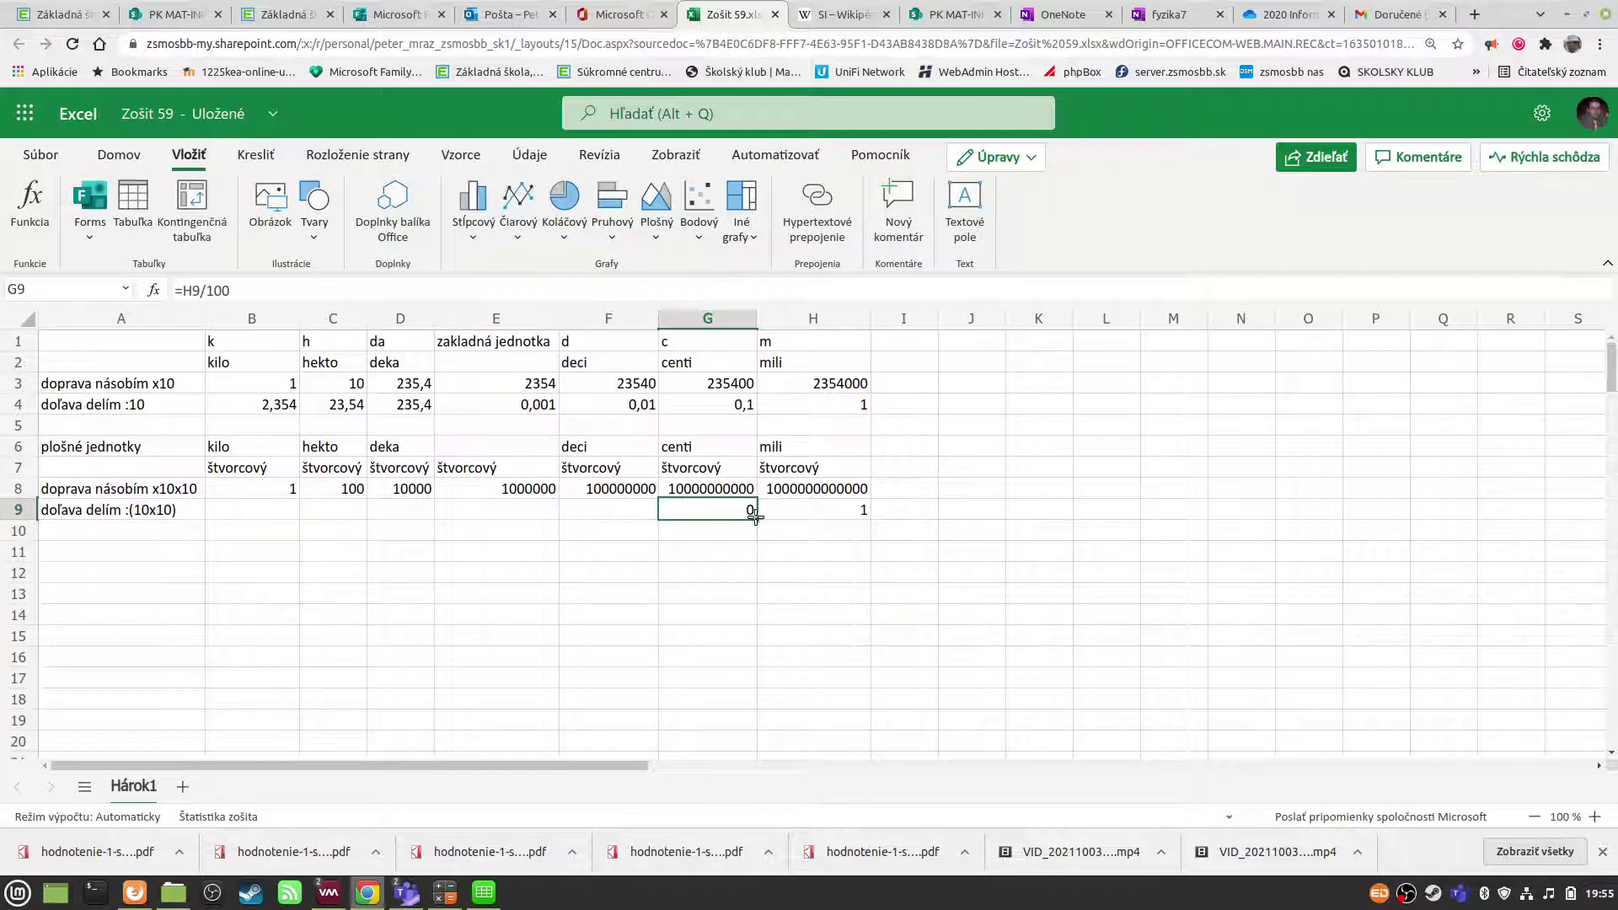
pyautogui.moveTo(755, 517); pyautogui.dragTo(268, 523)
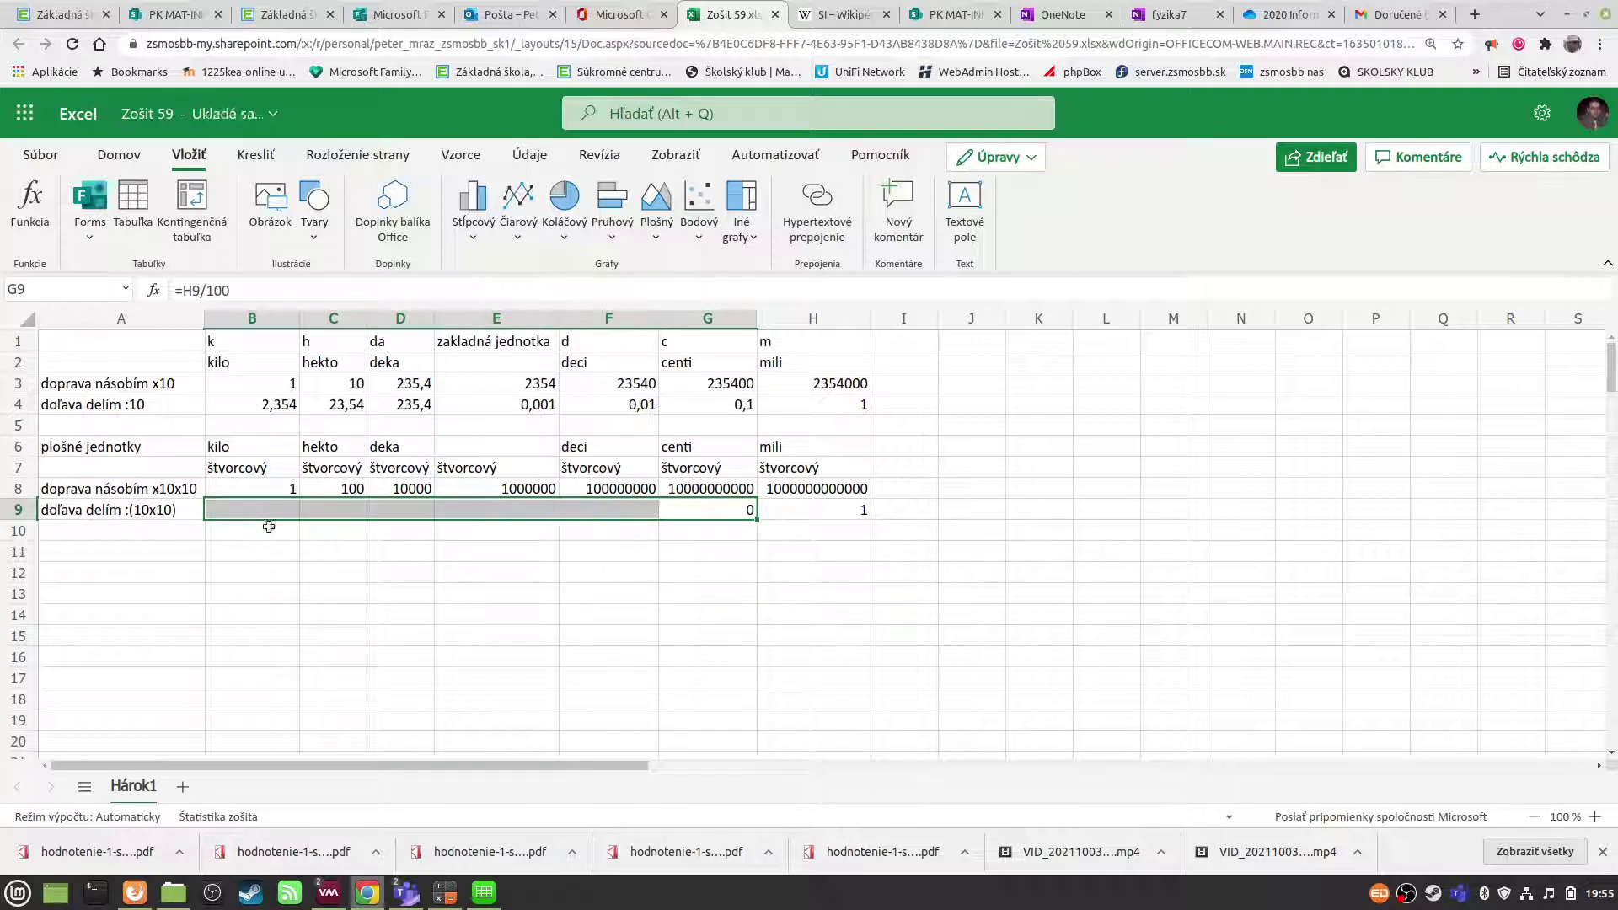
pyautogui.click(519, 597)
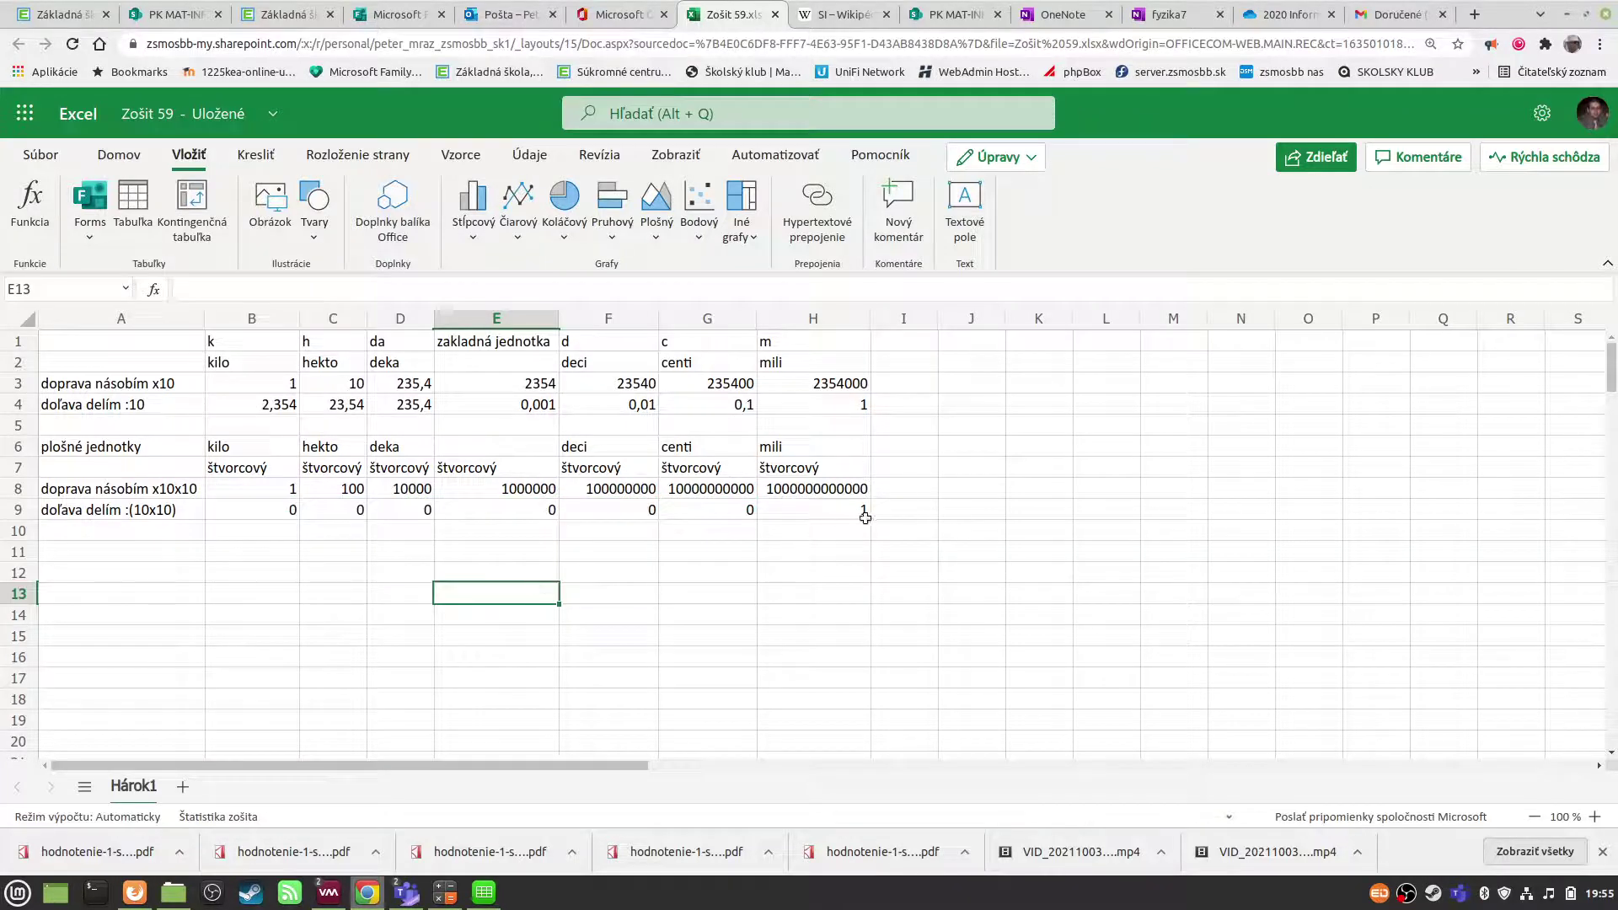
pyautogui.moveTo(862, 512); pyautogui.dragTo(270, 505)
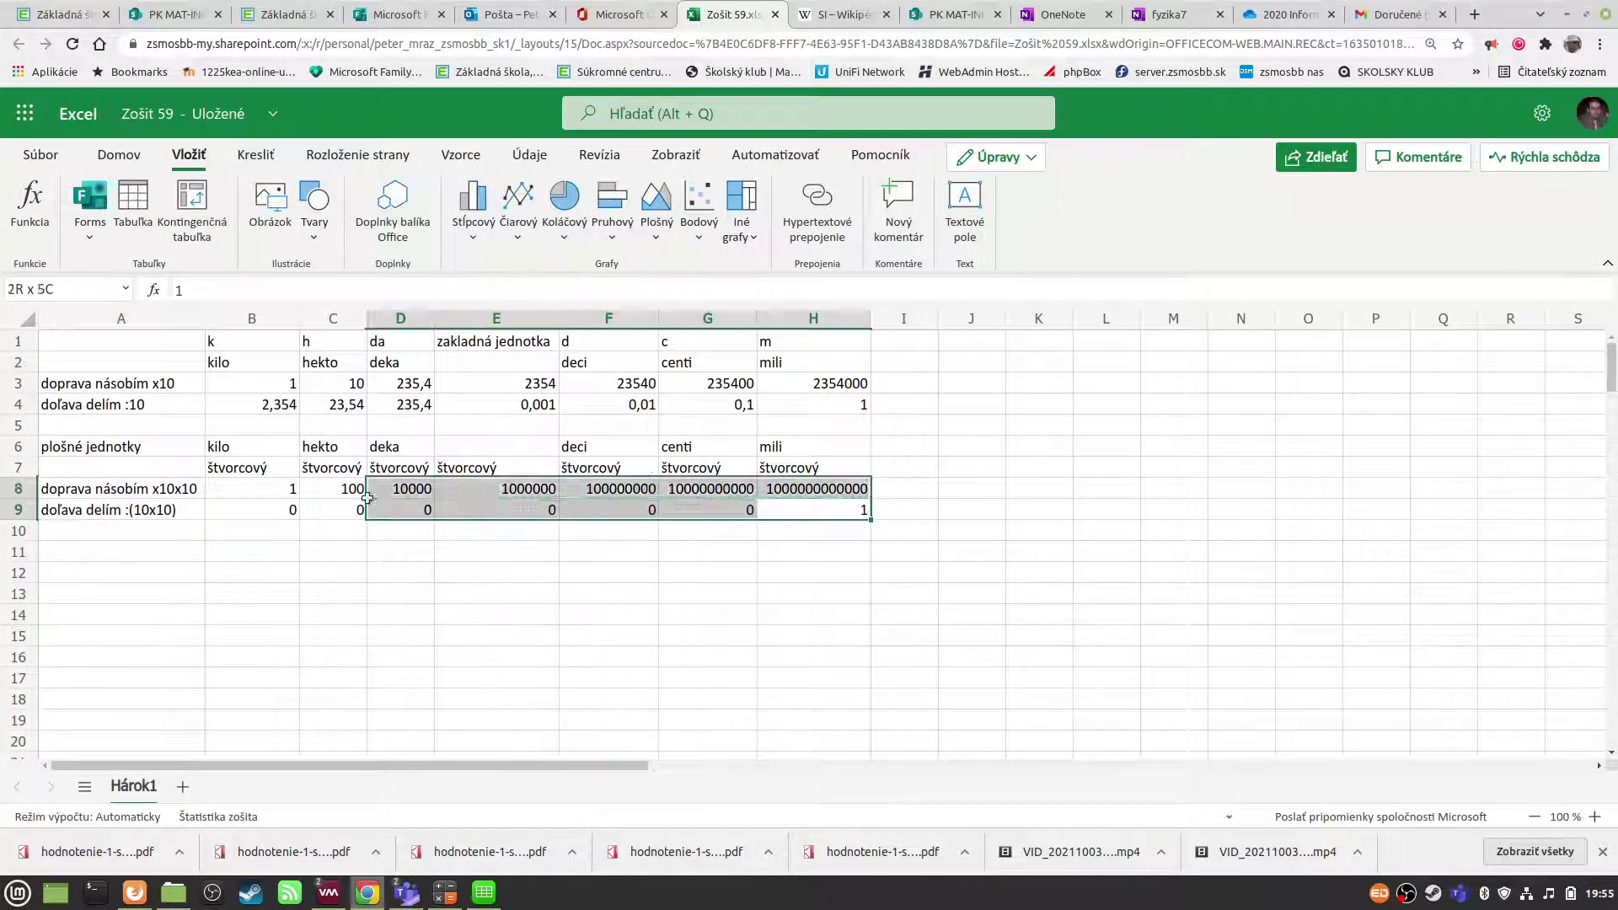
# - Switch row 9 back to General format and widen column C
pyautogui.rightClick(268, 513)
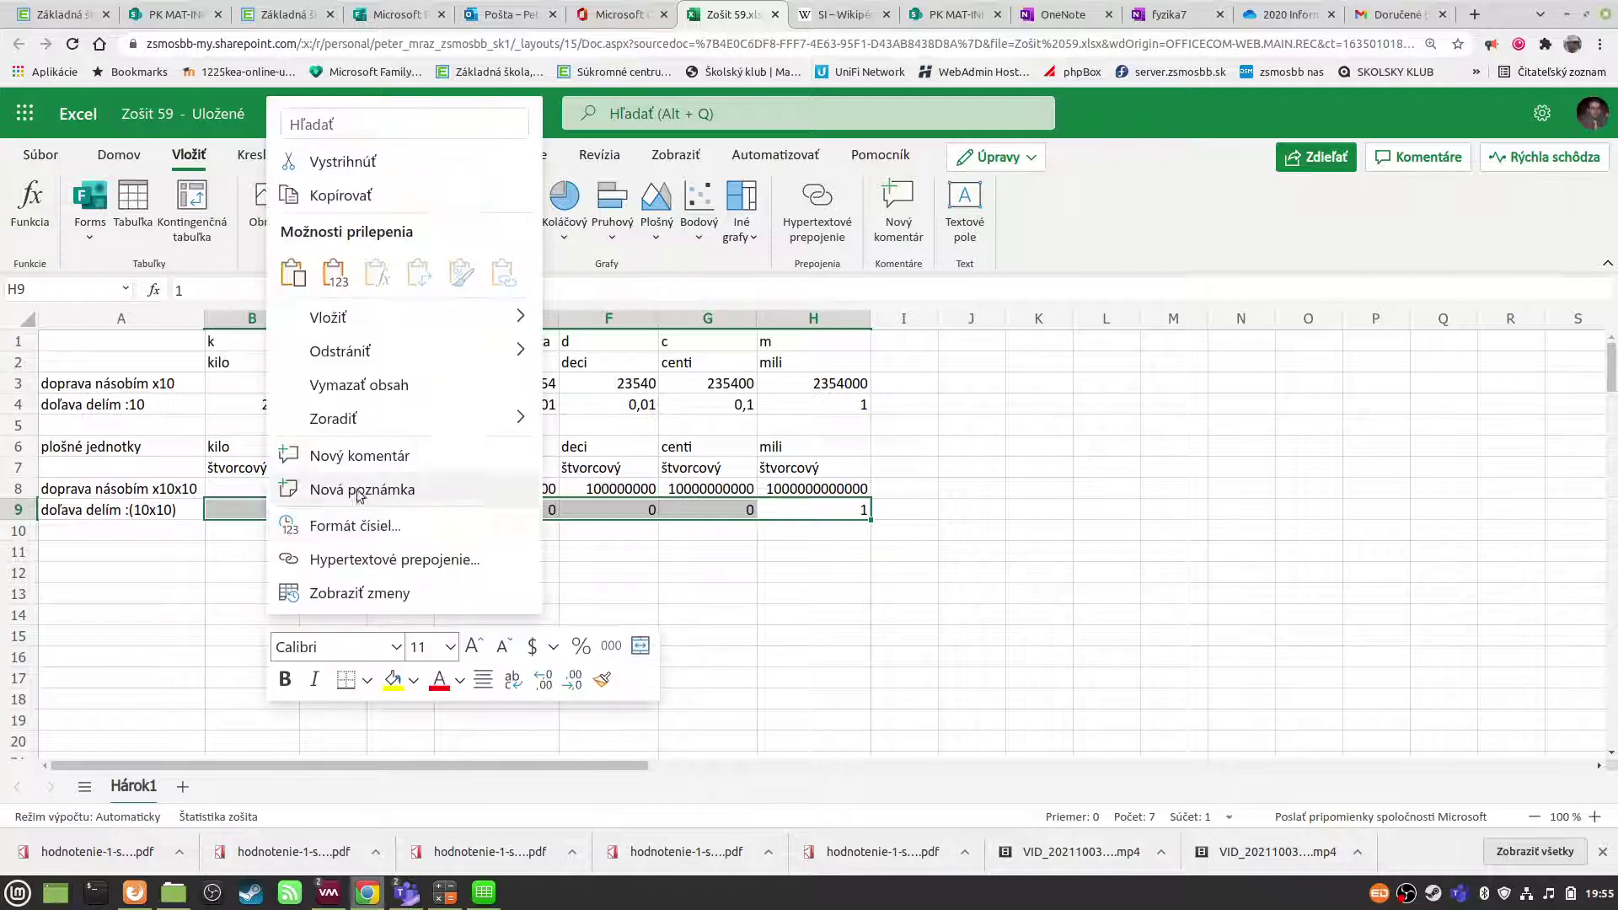
pyautogui.click(358, 523)
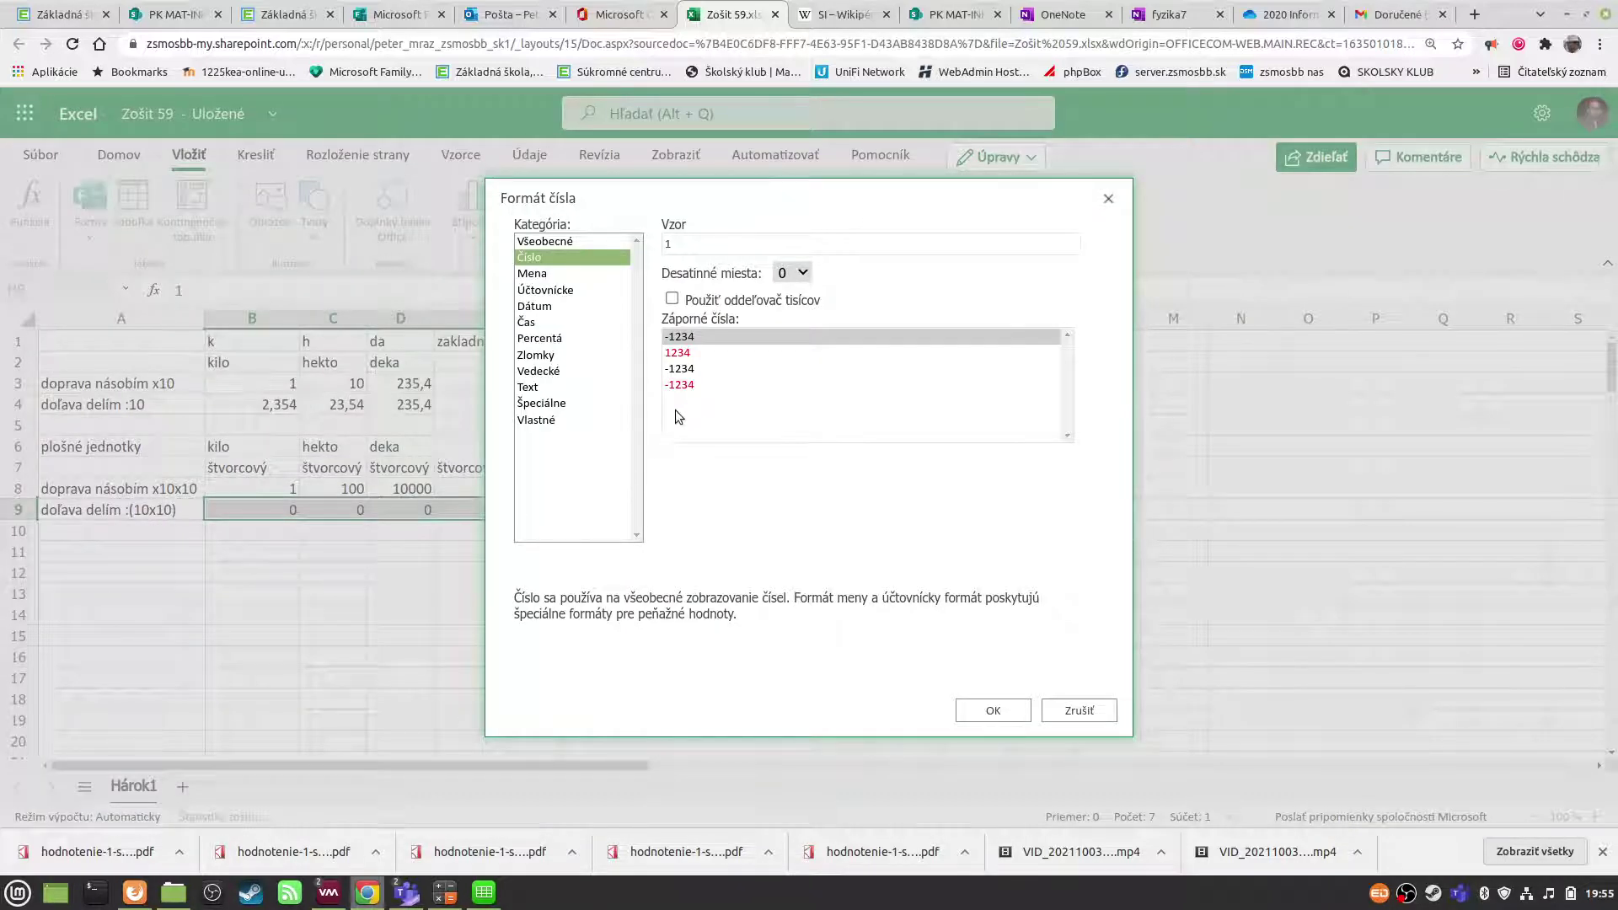
pyautogui.click(540, 242)
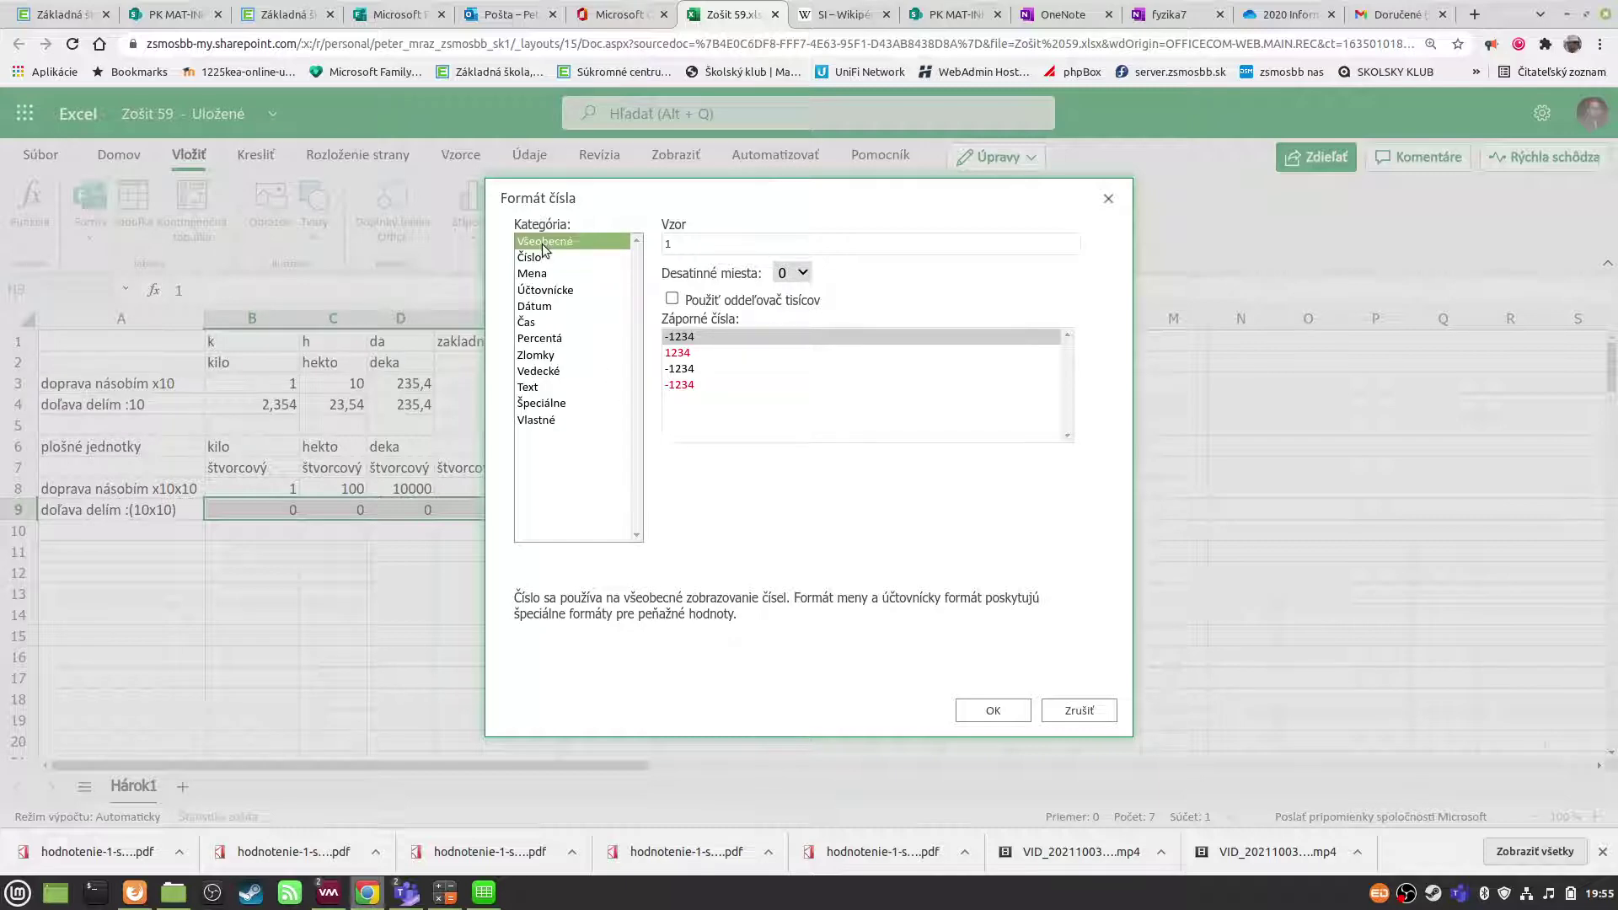
pyautogui.click(1001, 711)
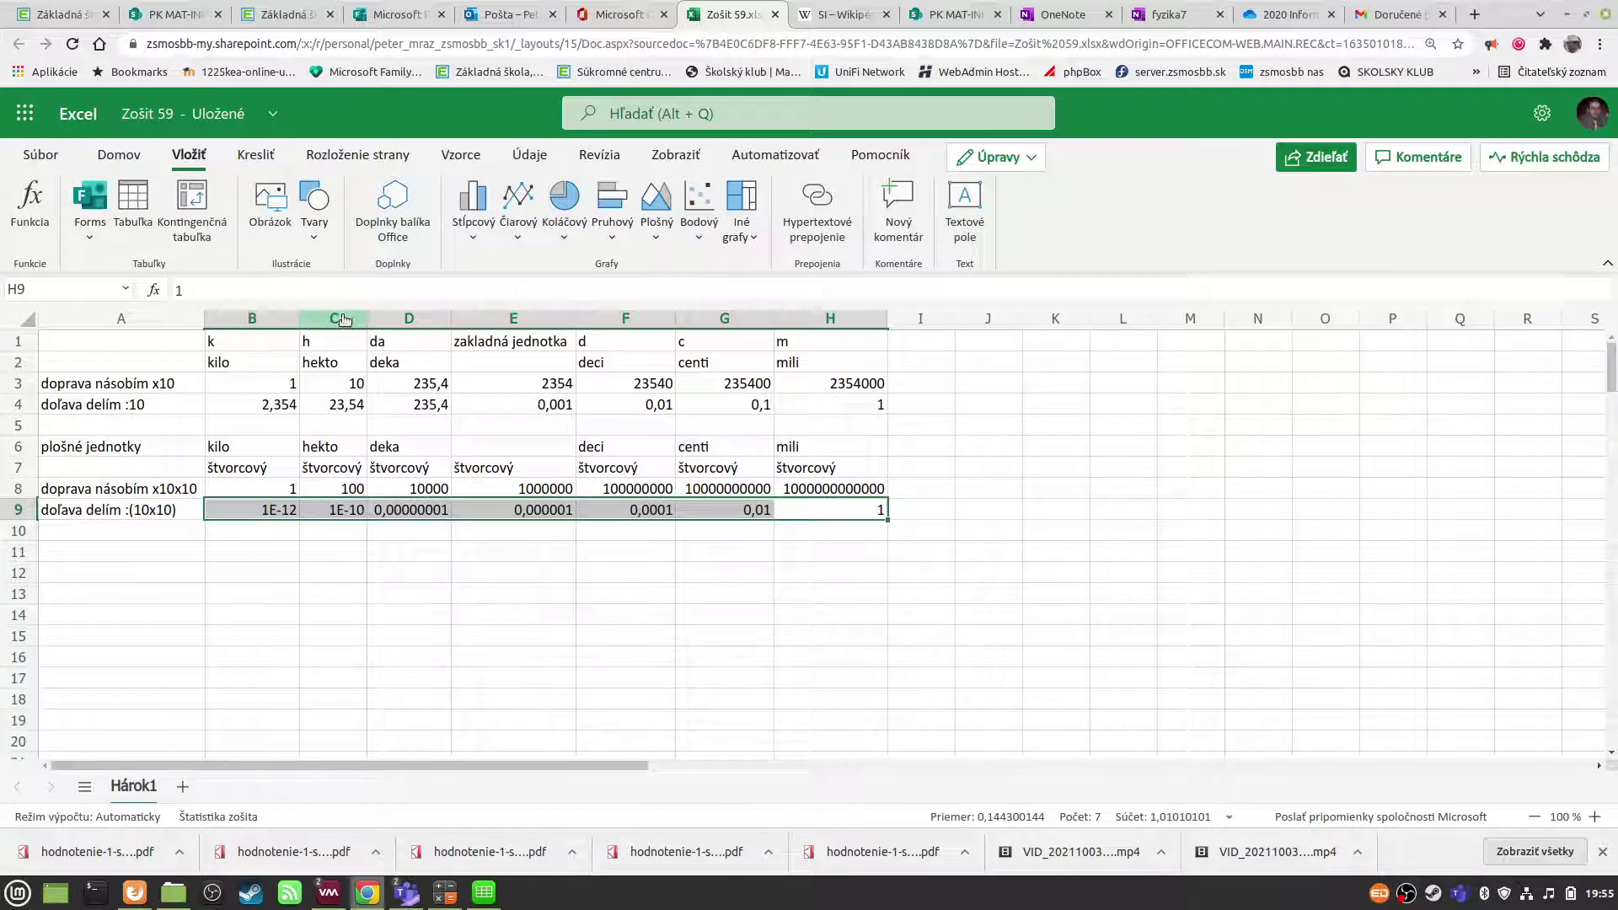
pyautogui.moveTo(366, 318); pyautogui.dragTo(436, 330)
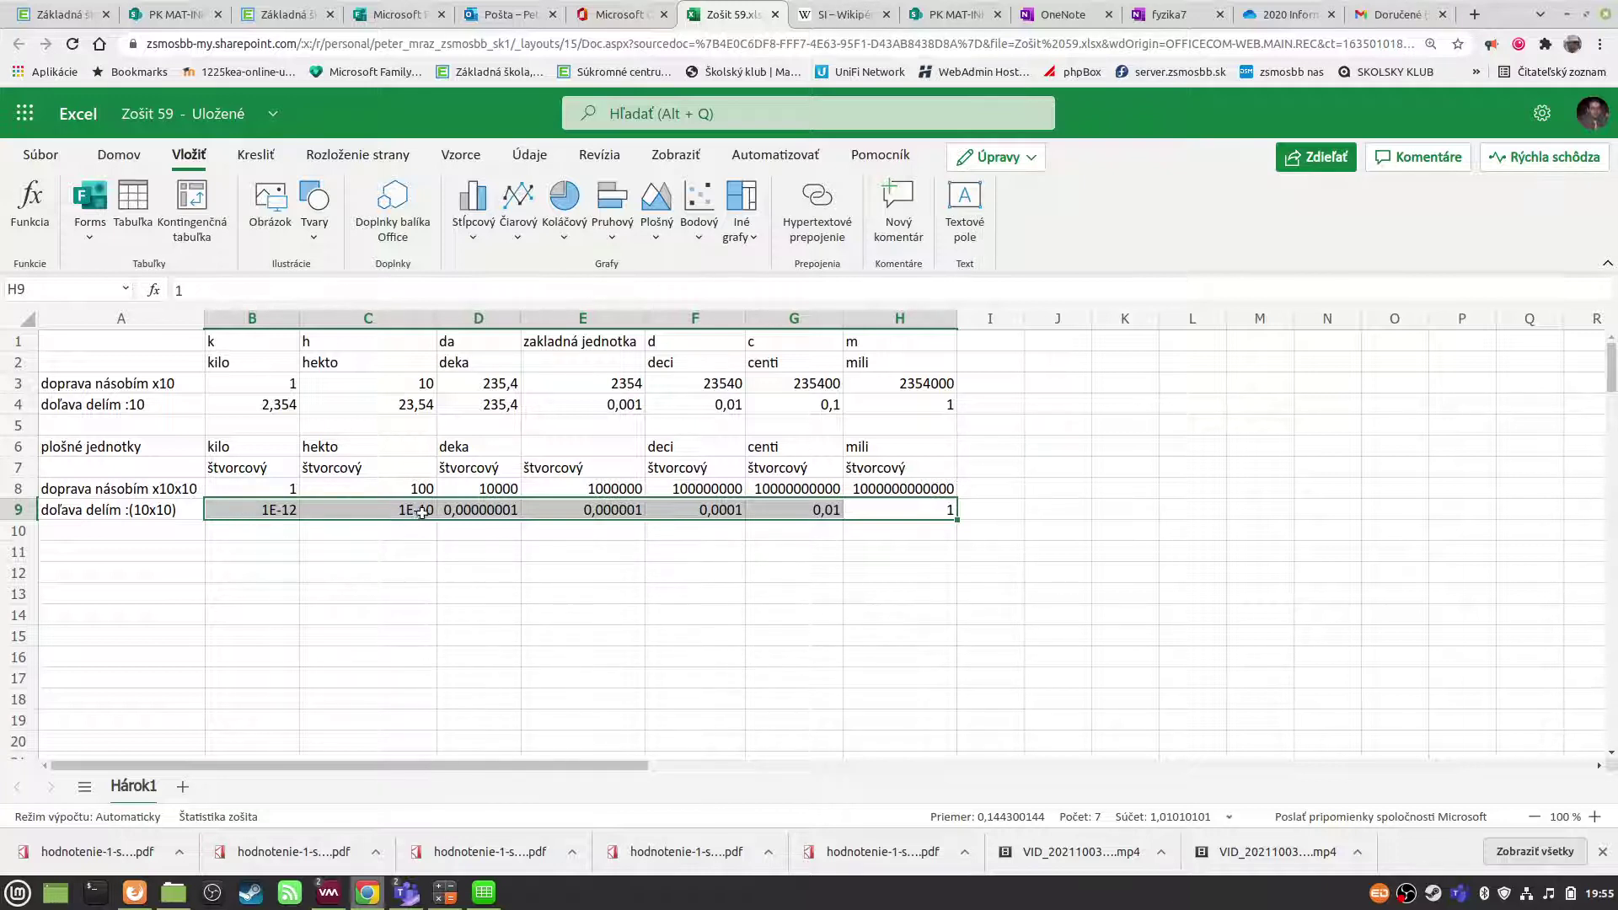
# - Format C9 as Number with 10 decimal places
pyautogui.click(420, 513)
pyautogui.moveTo(334, 503); pyautogui.dragTo(264, 512)
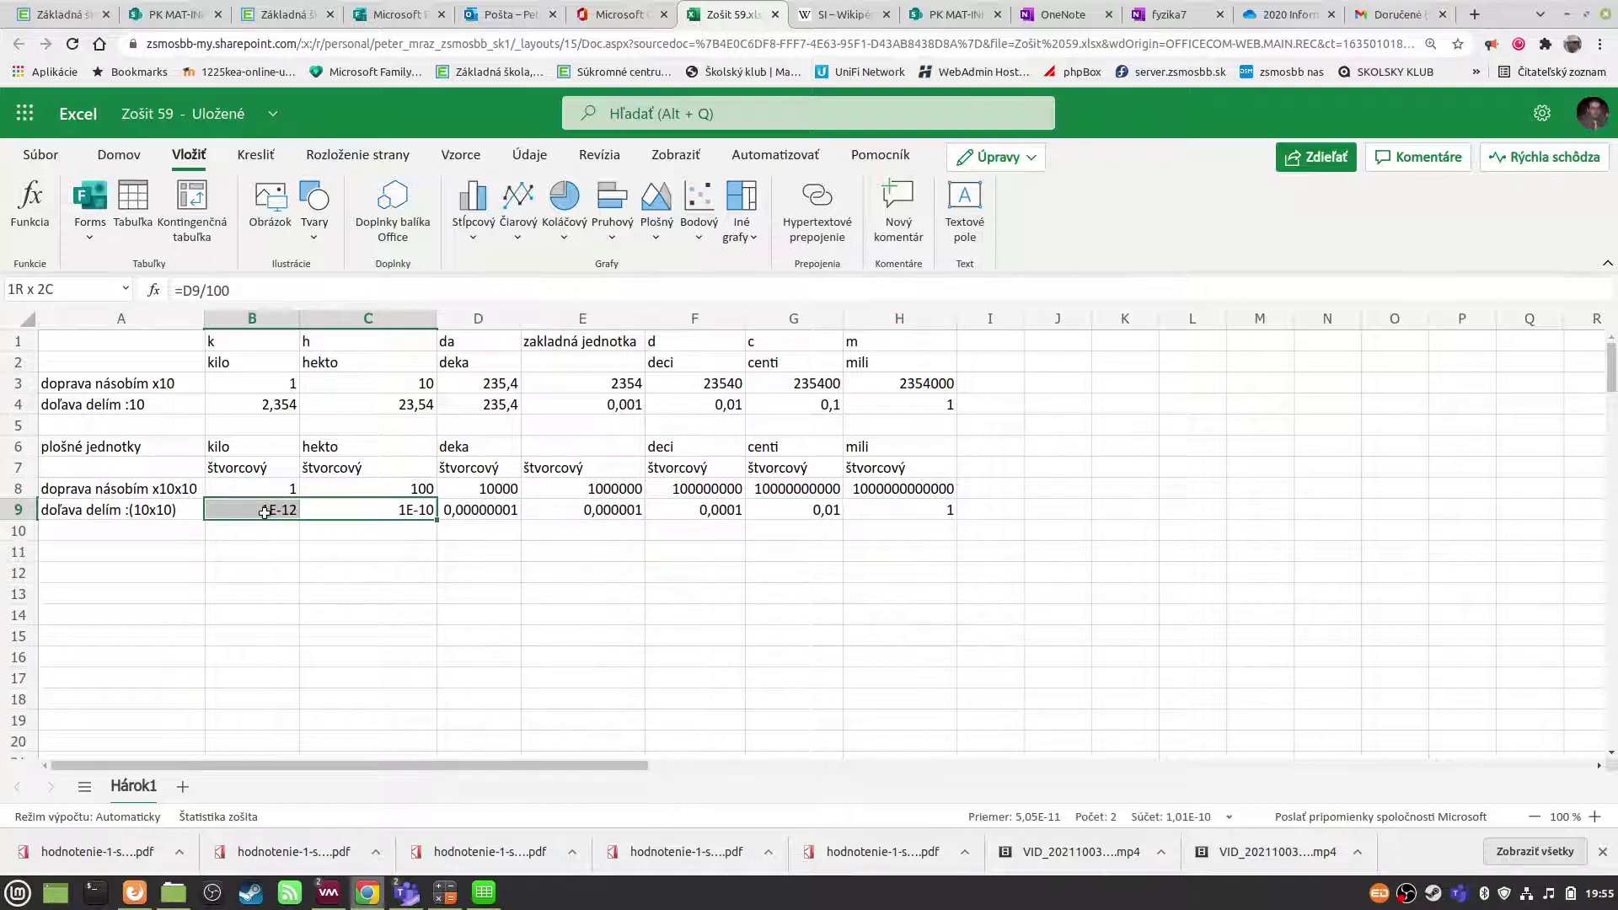
pyautogui.click(375, 509)
pyautogui.rightClick(375, 510)
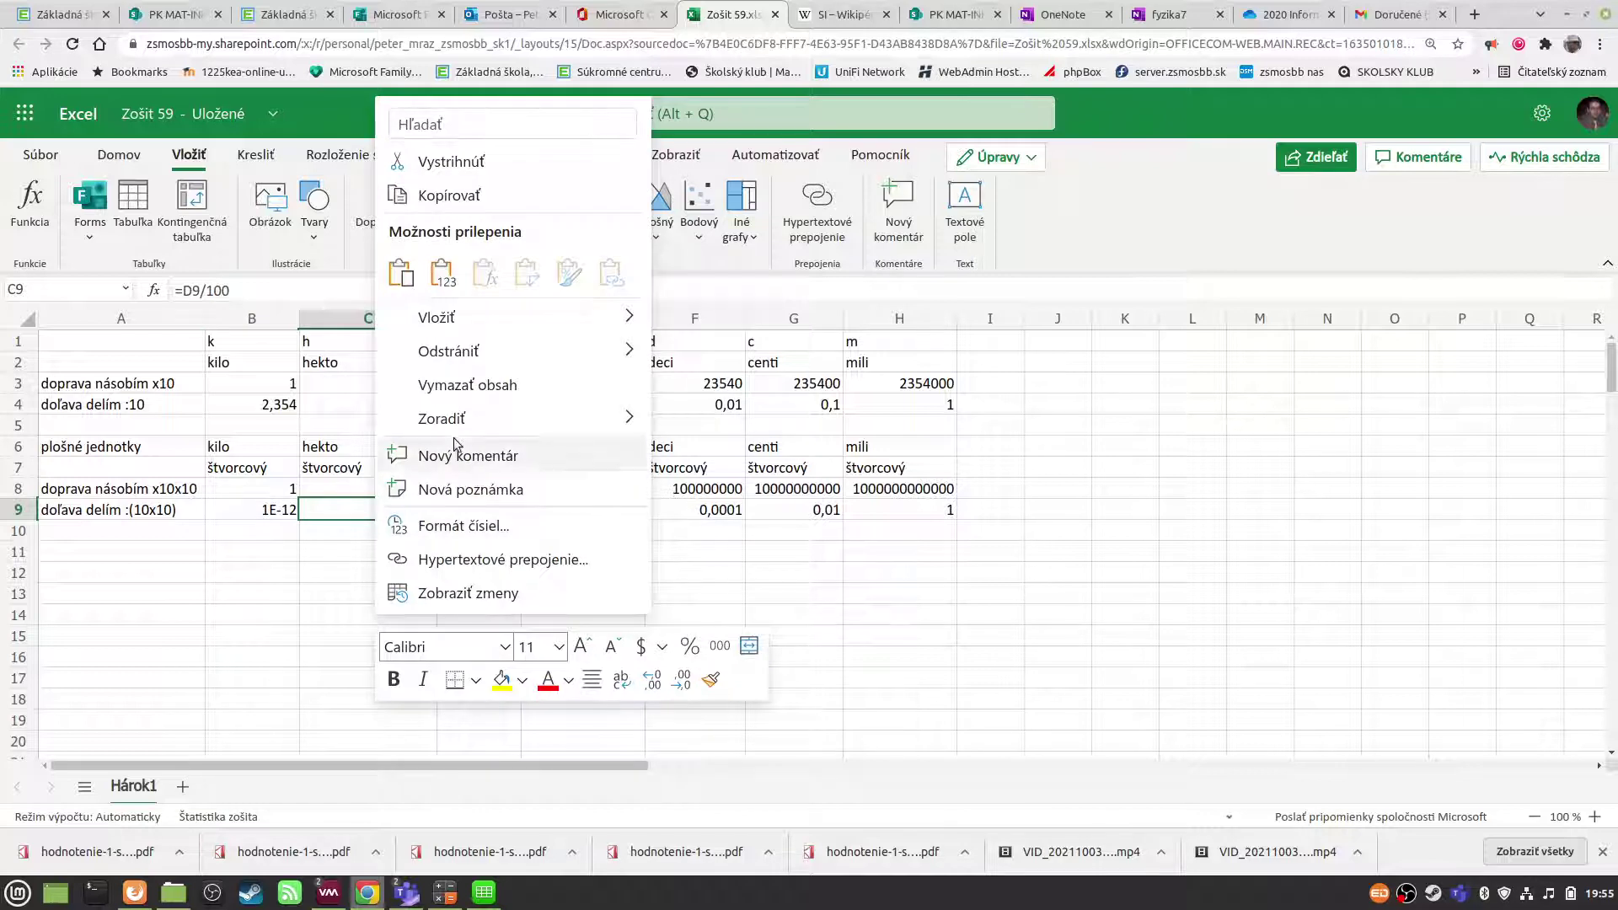
pyautogui.click(465, 527)
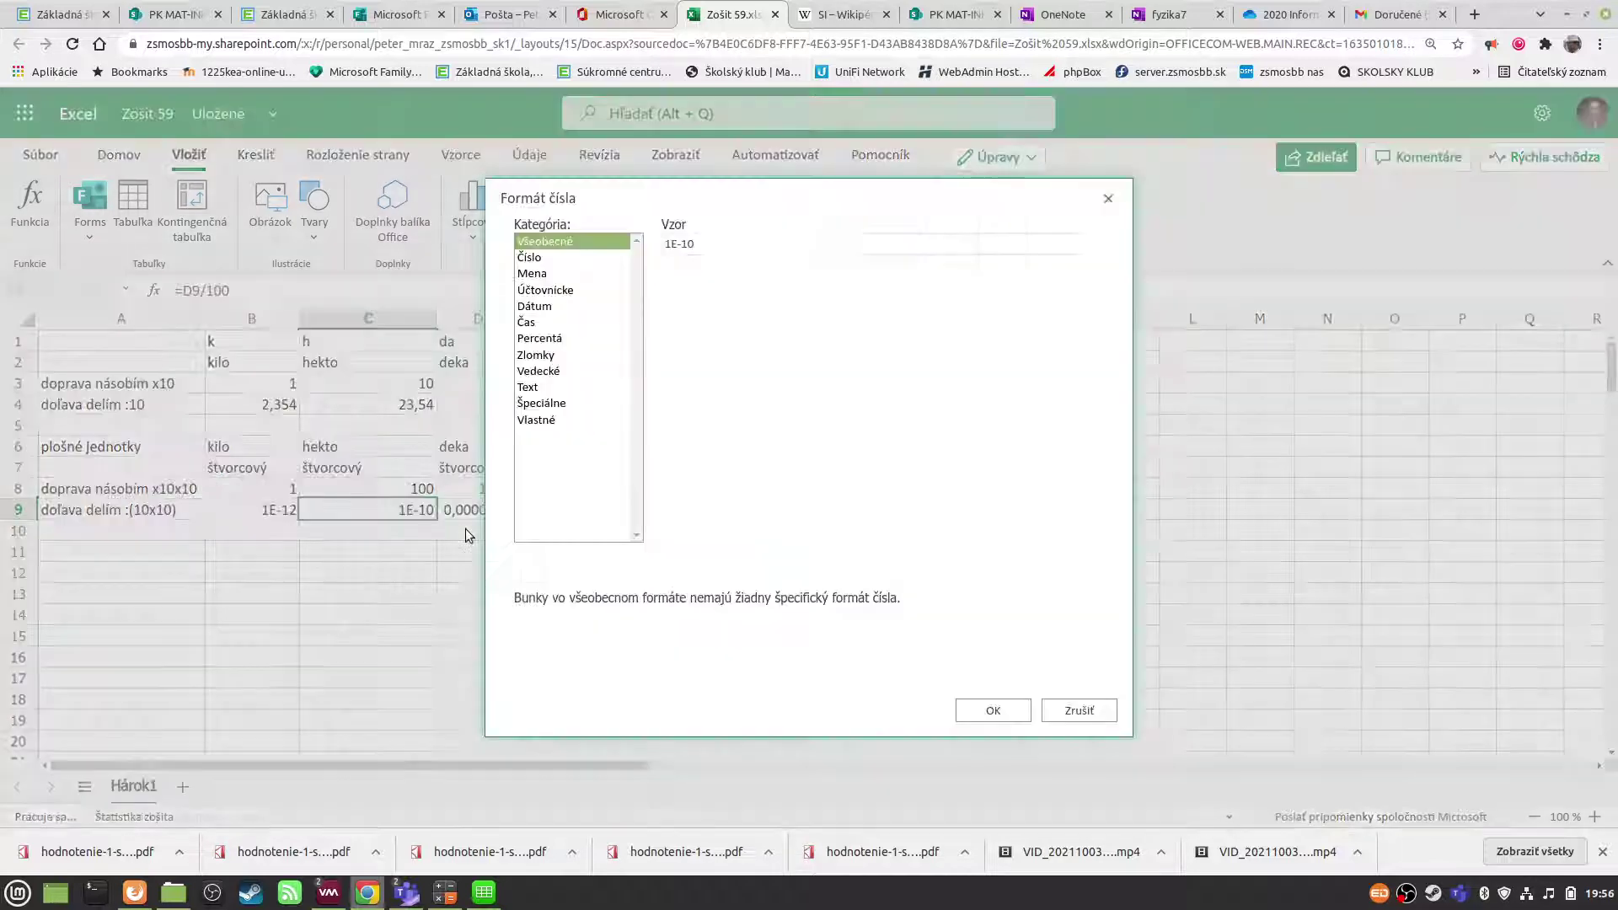
pyautogui.click(544, 257)
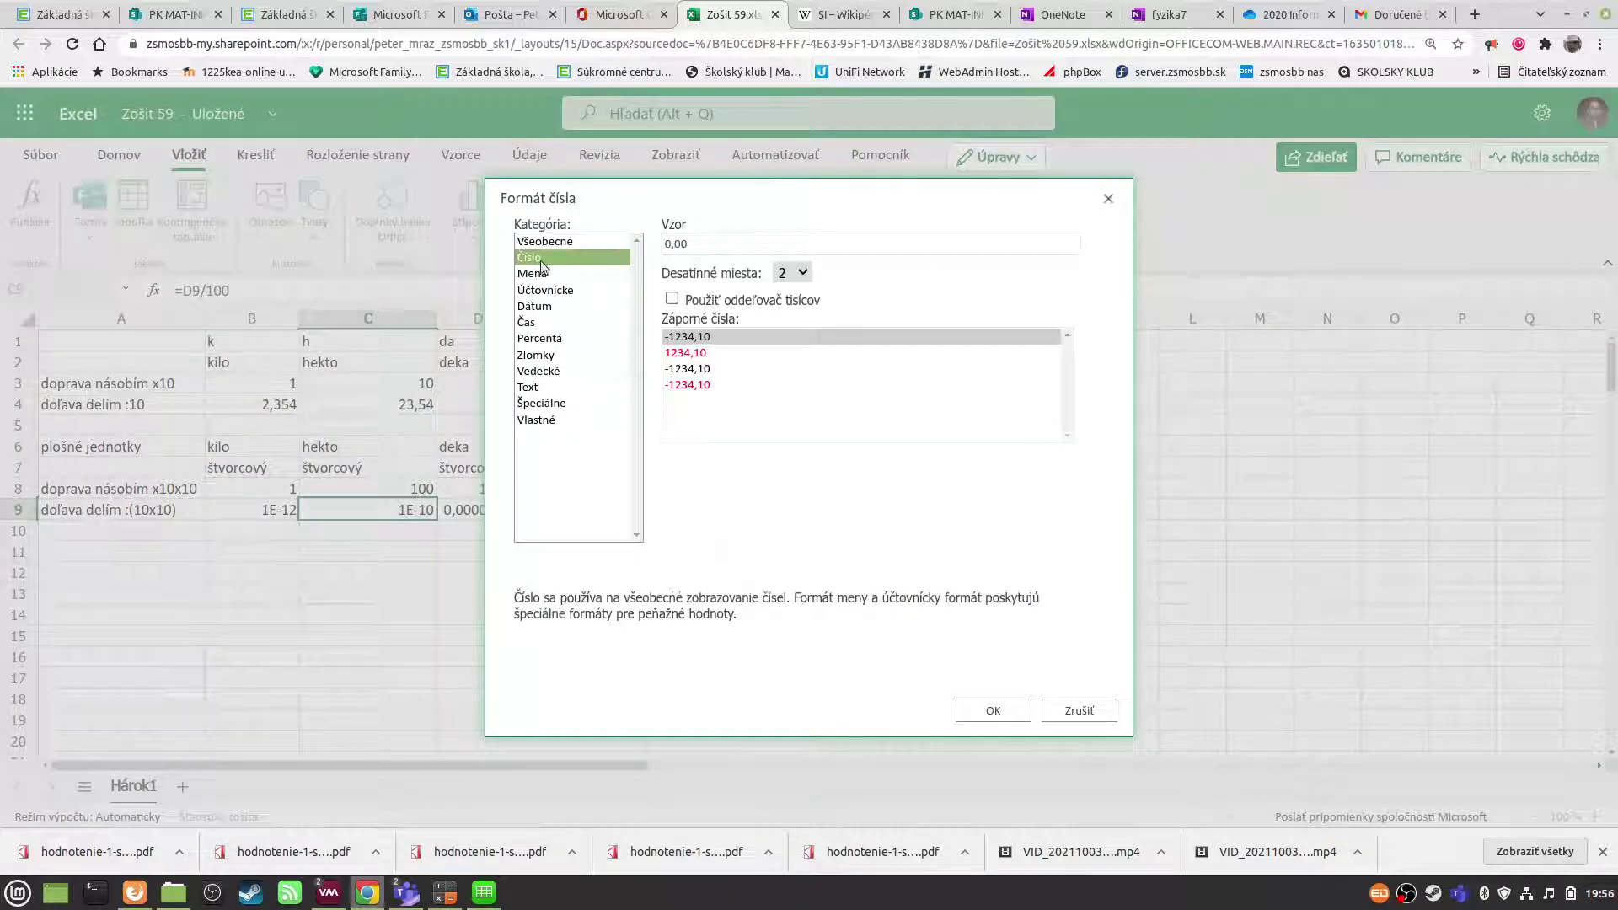
pyautogui.click(801, 273)
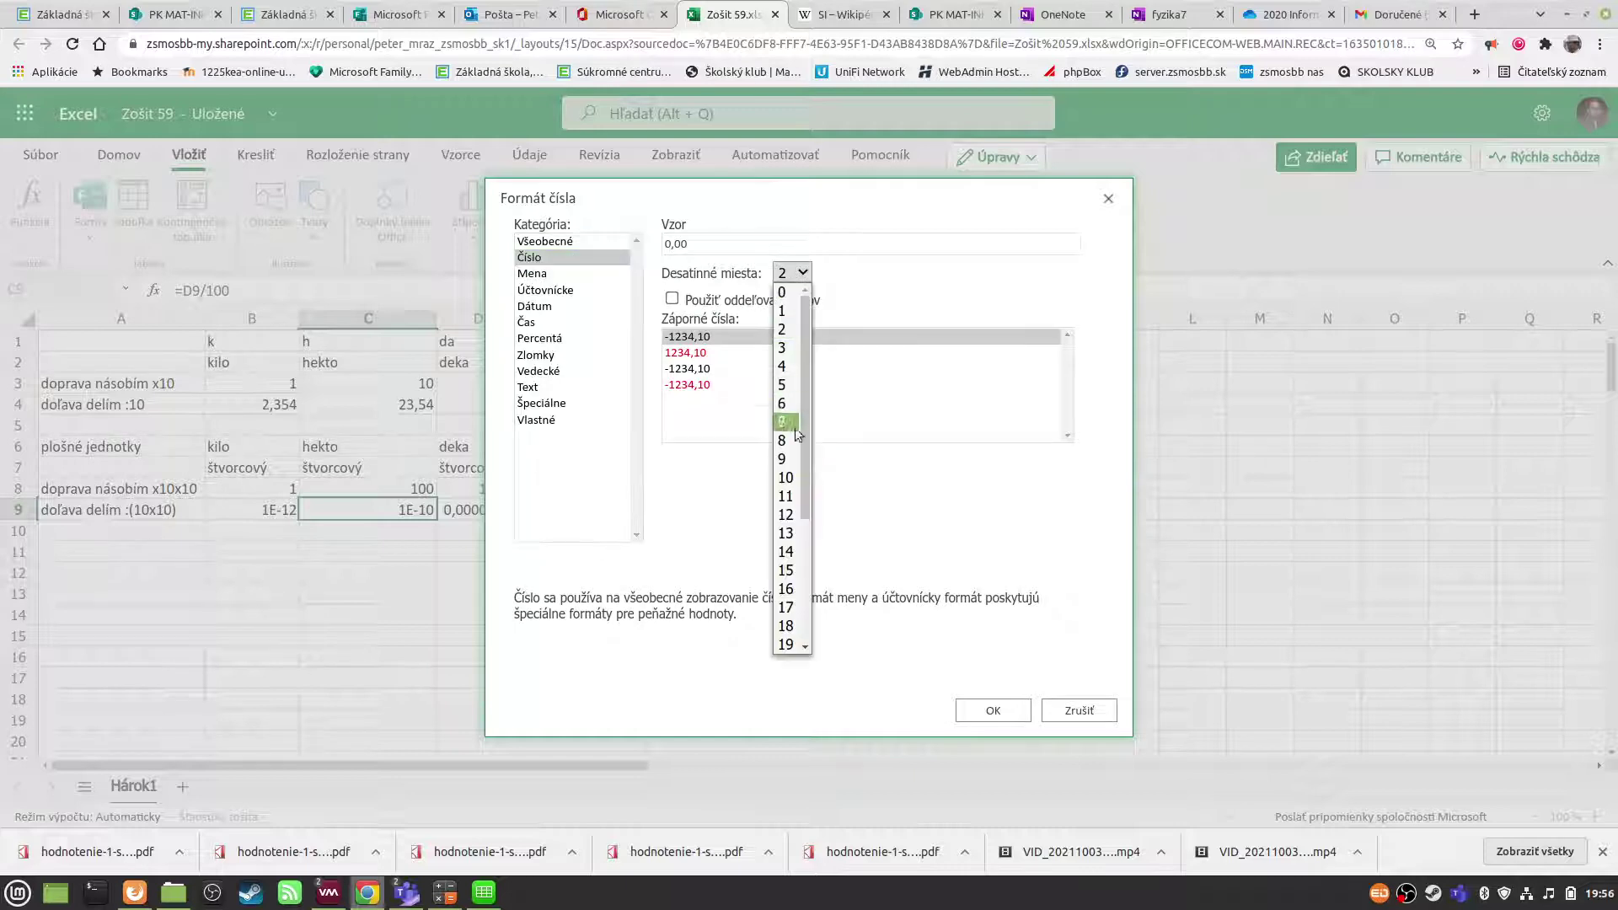
pyautogui.click(791, 481)
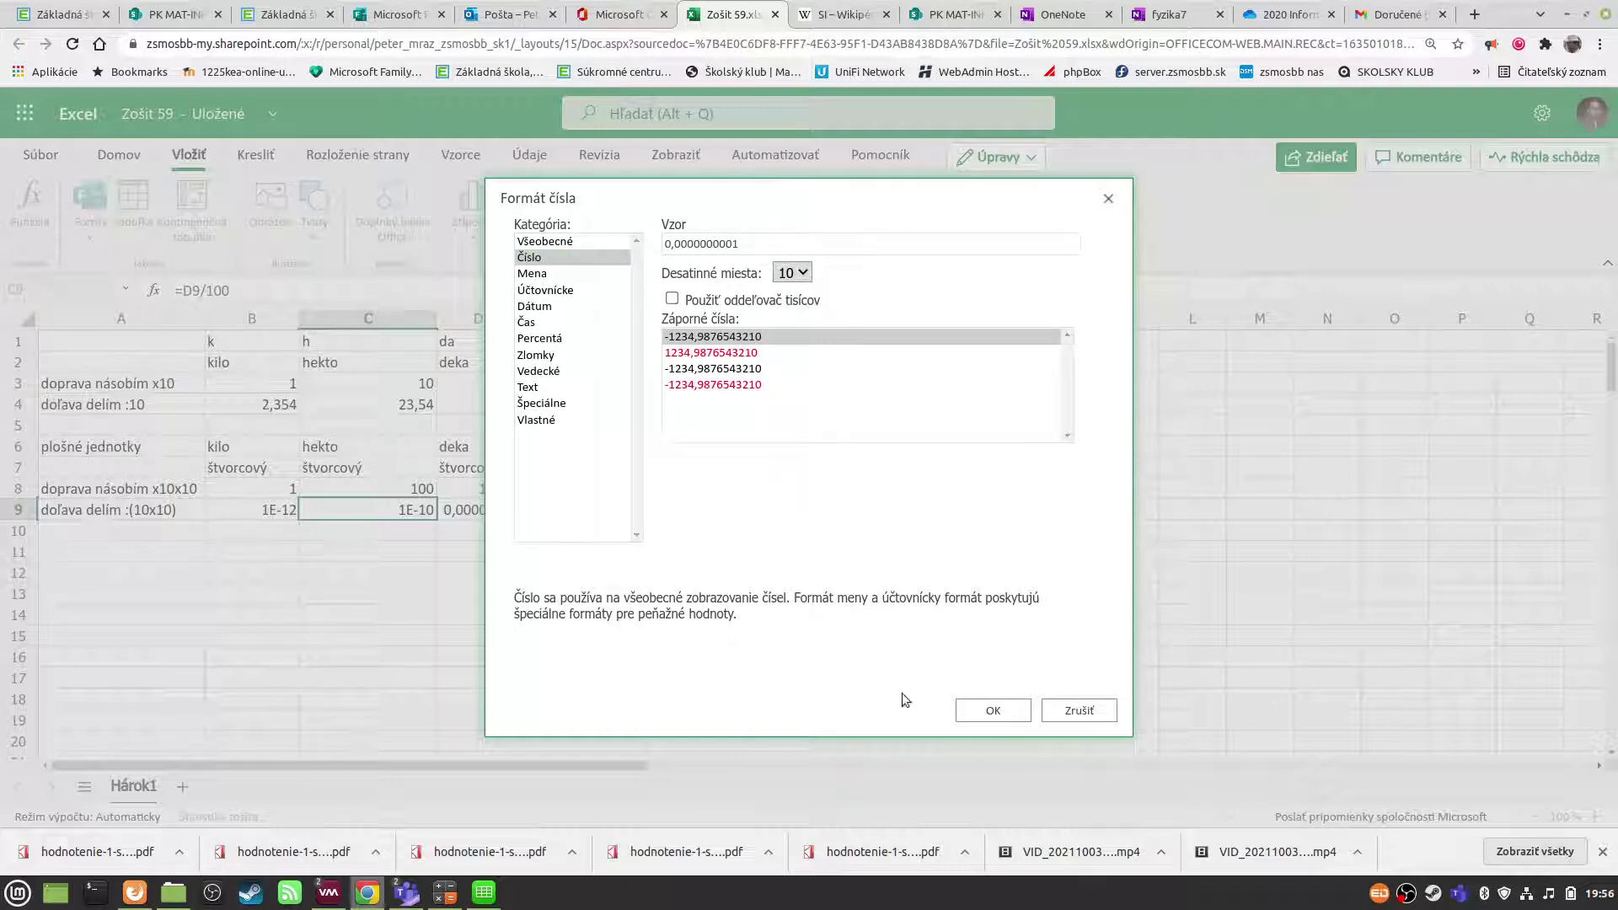
pyautogui.click(974, 716)
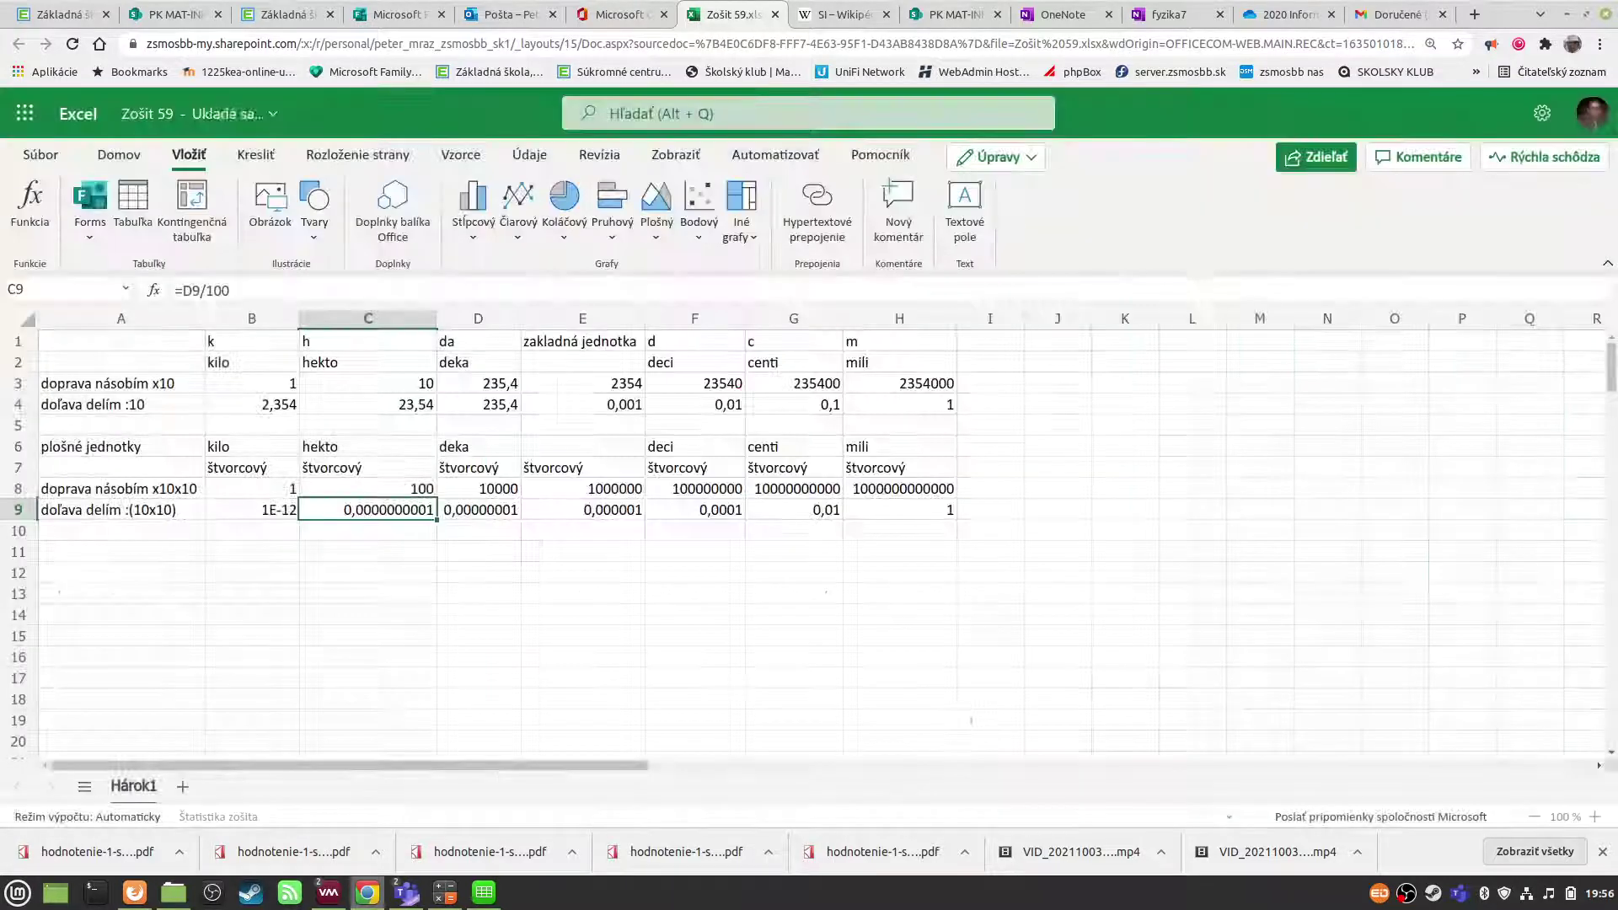
# - Format B9 as Number with 12 decimal places and widen column B to fit
pyautogui.click(263, 516)
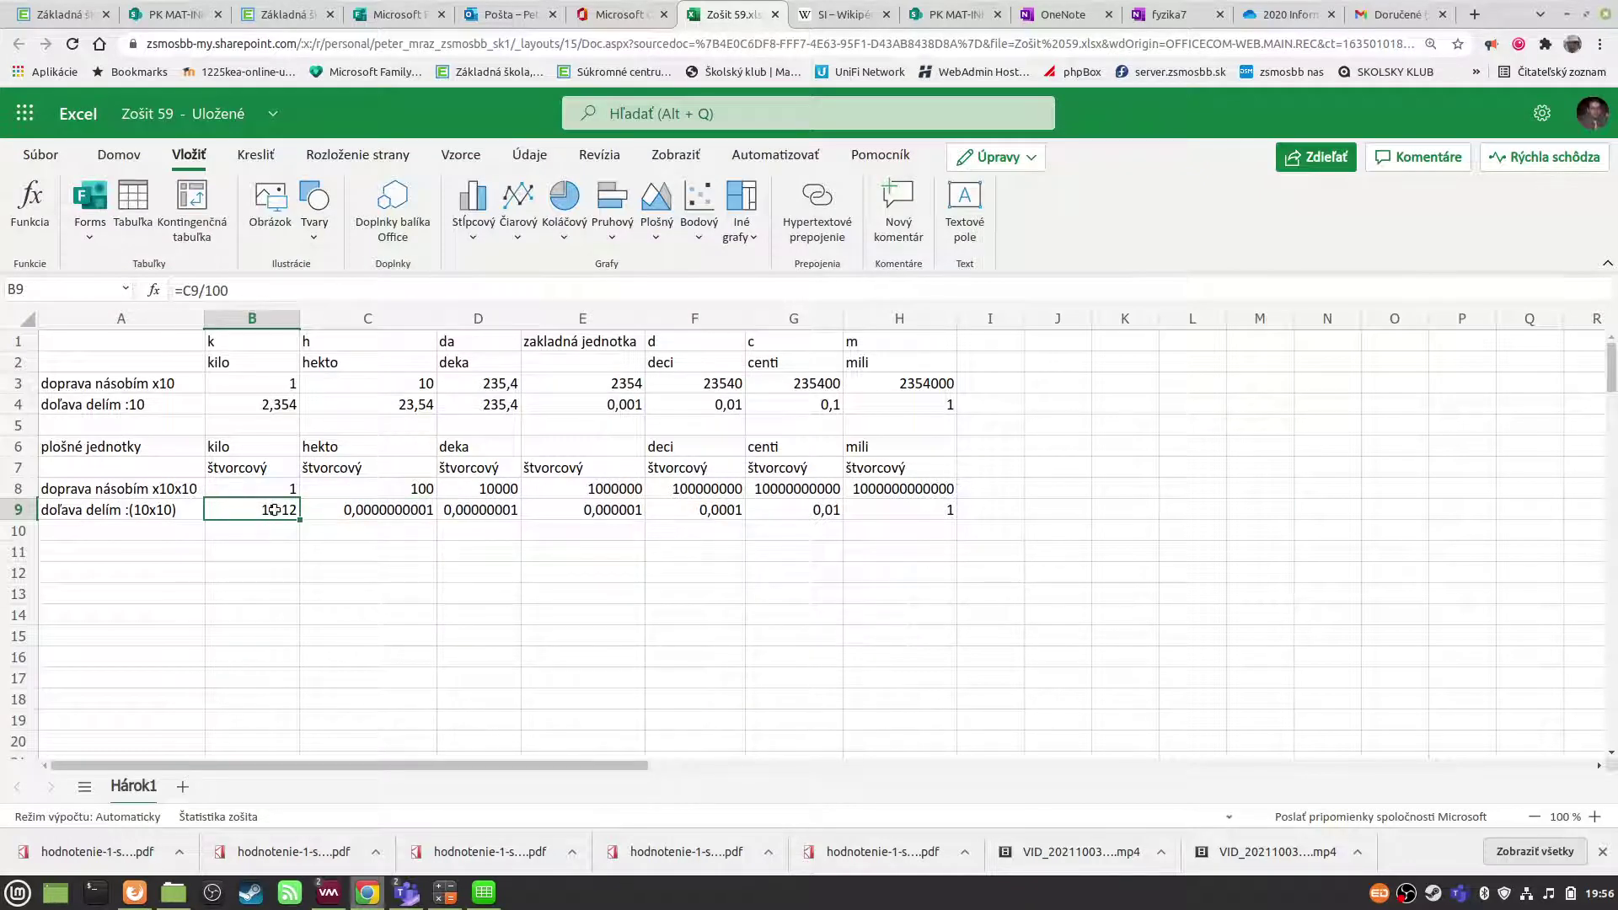
pyautogui.rightClick(275, 510)
pyautogui.moveTo(341, 418)
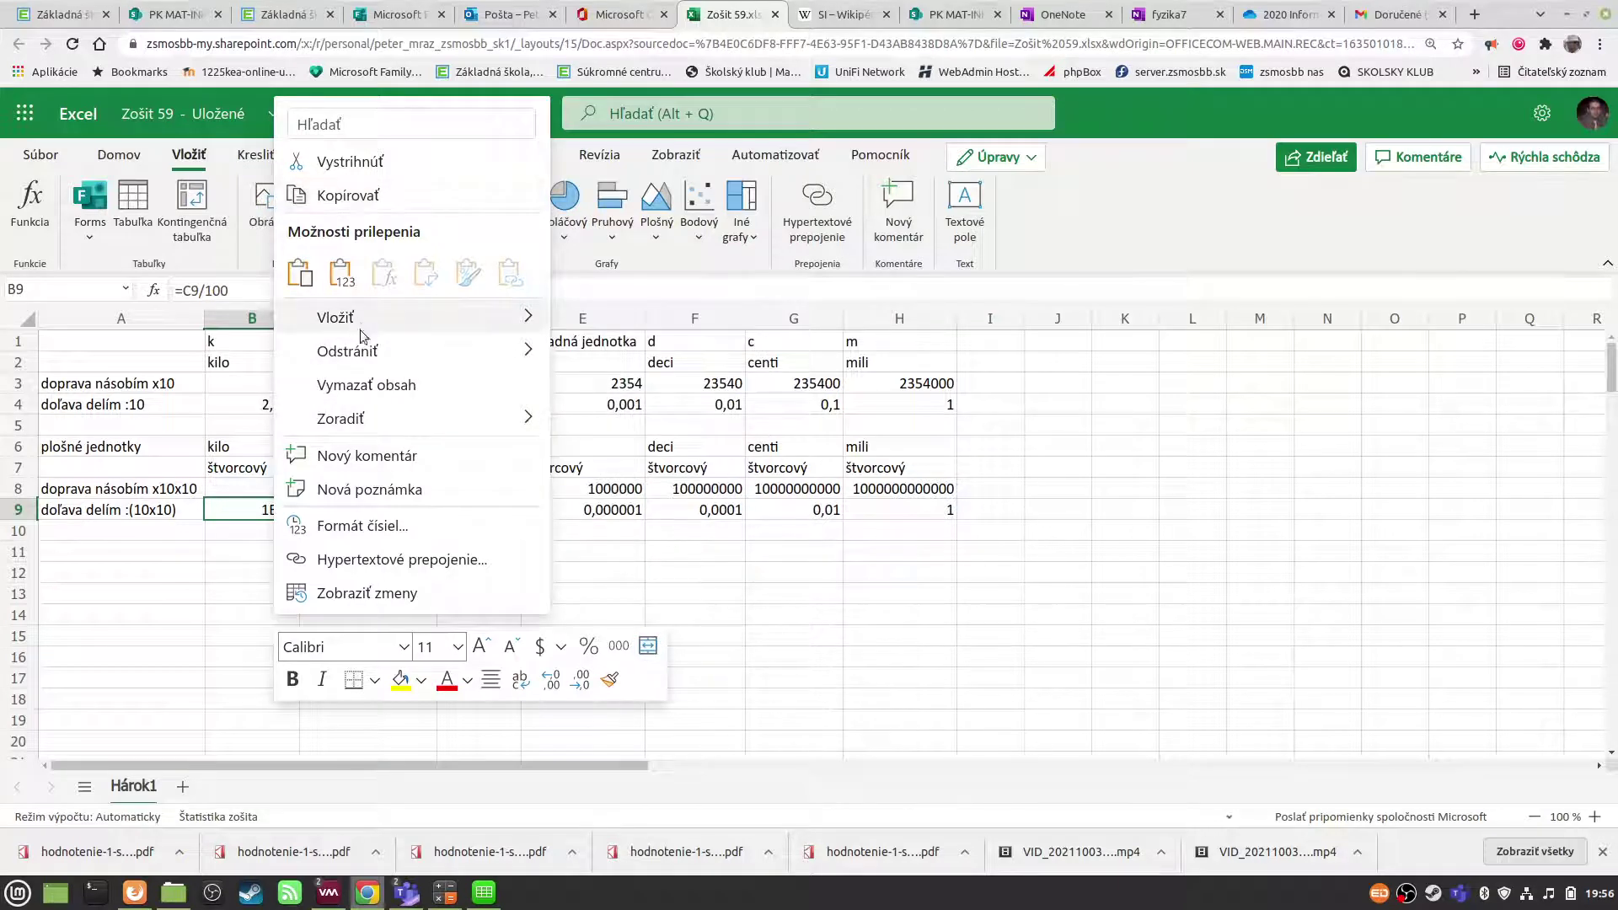
pyautogui.click(379, 526)
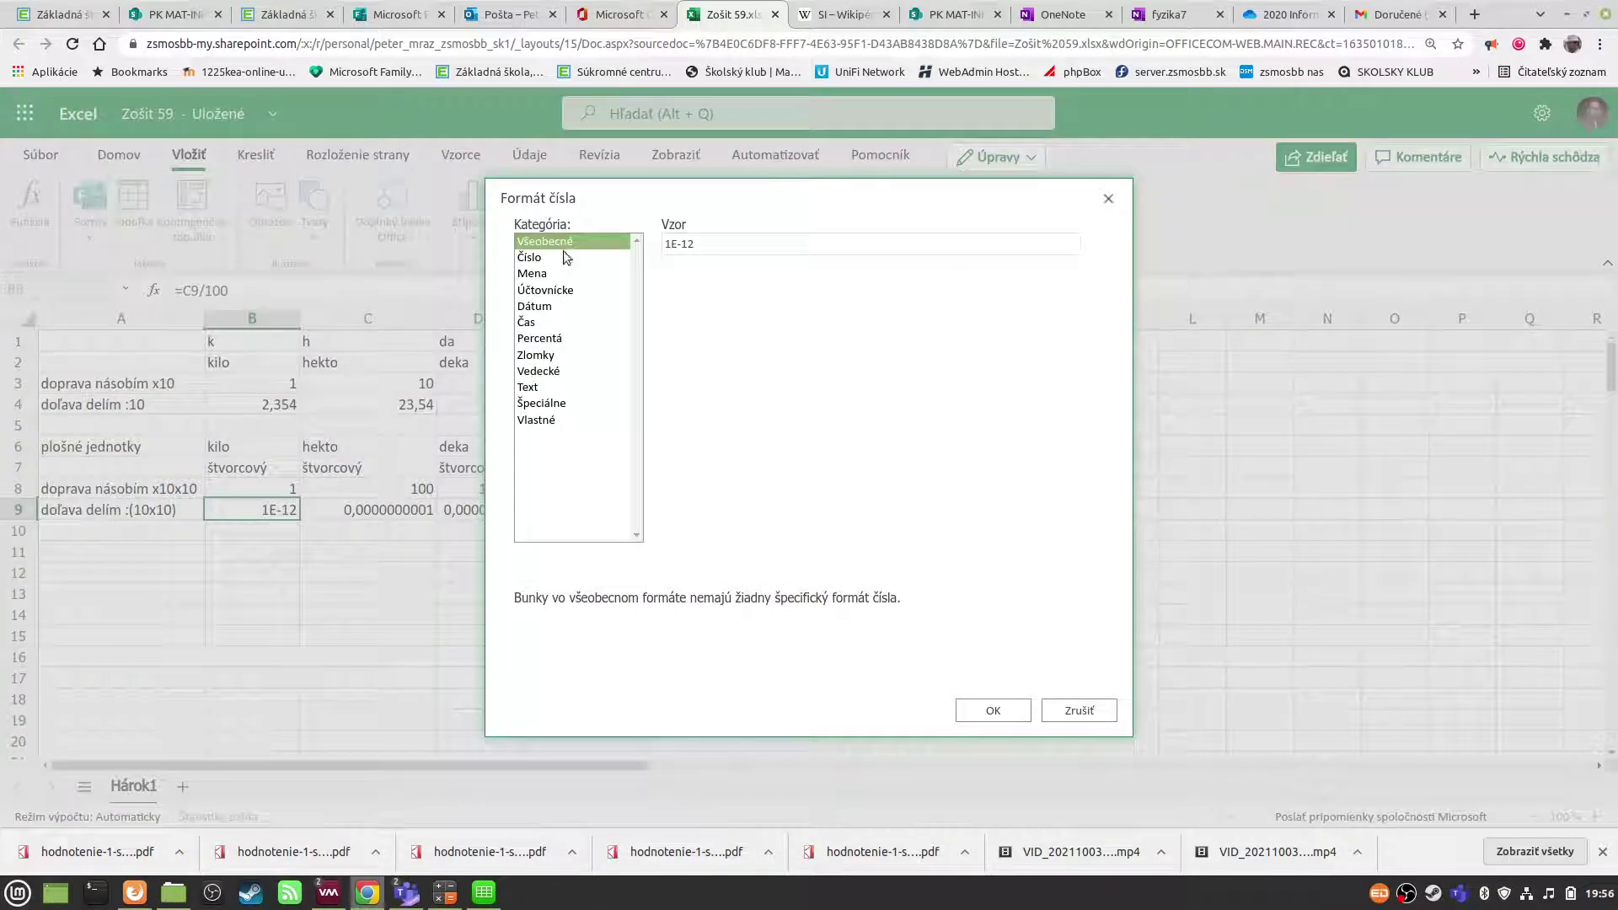
pyautogui.click(548, 258)
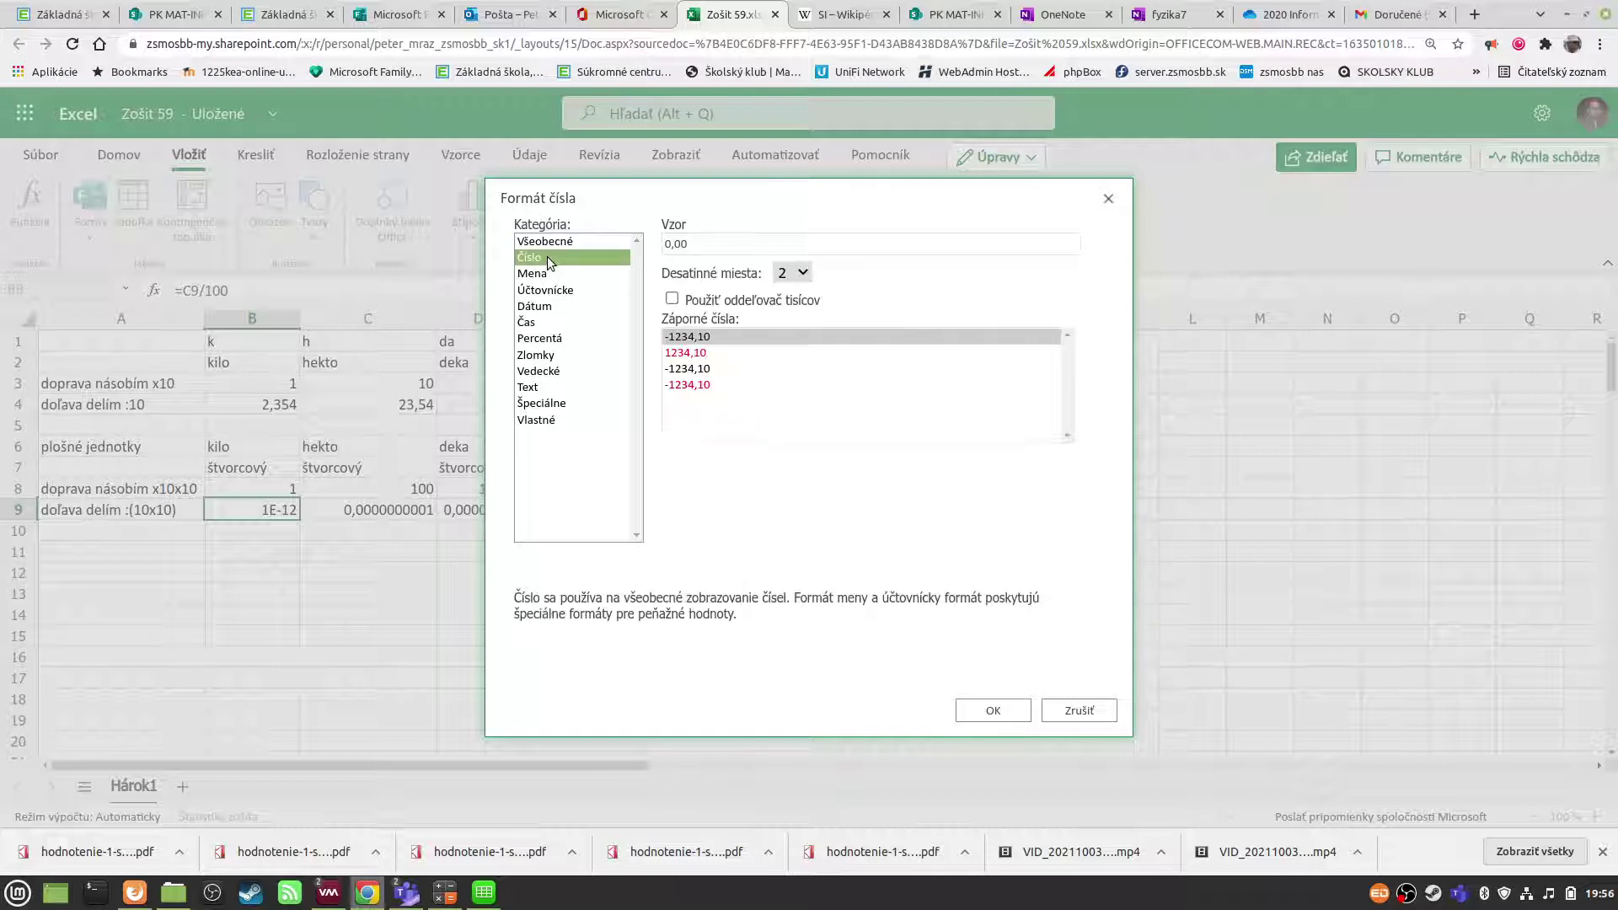
pyautogui.click(802, 274)
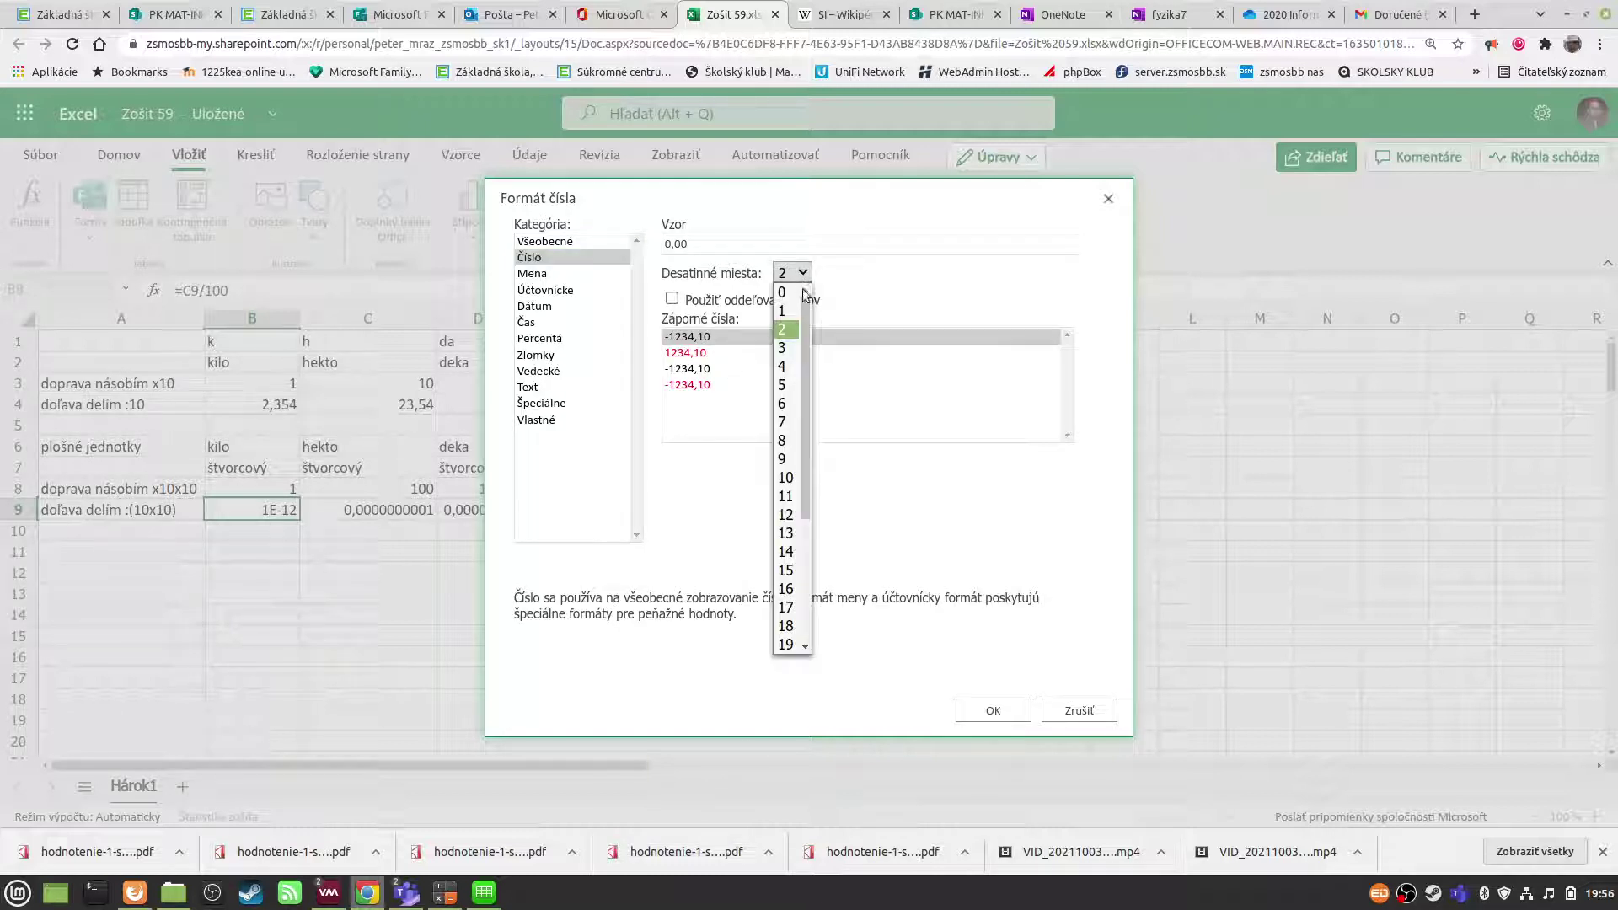
pyautogui.click(785, 514)
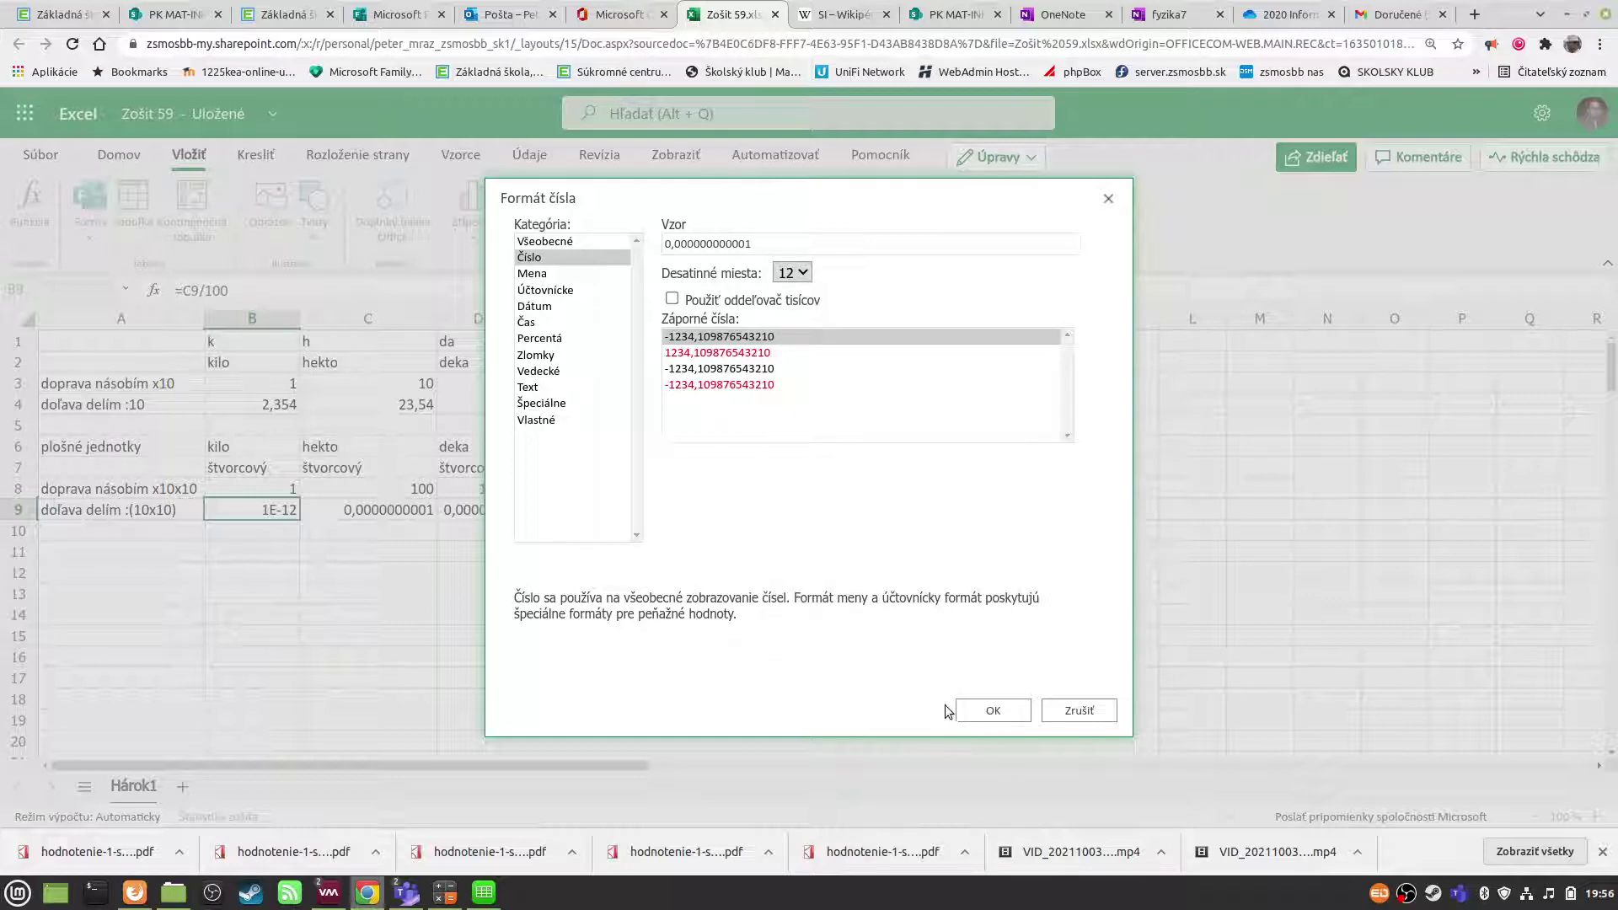
pyautogui.click(989, 712)
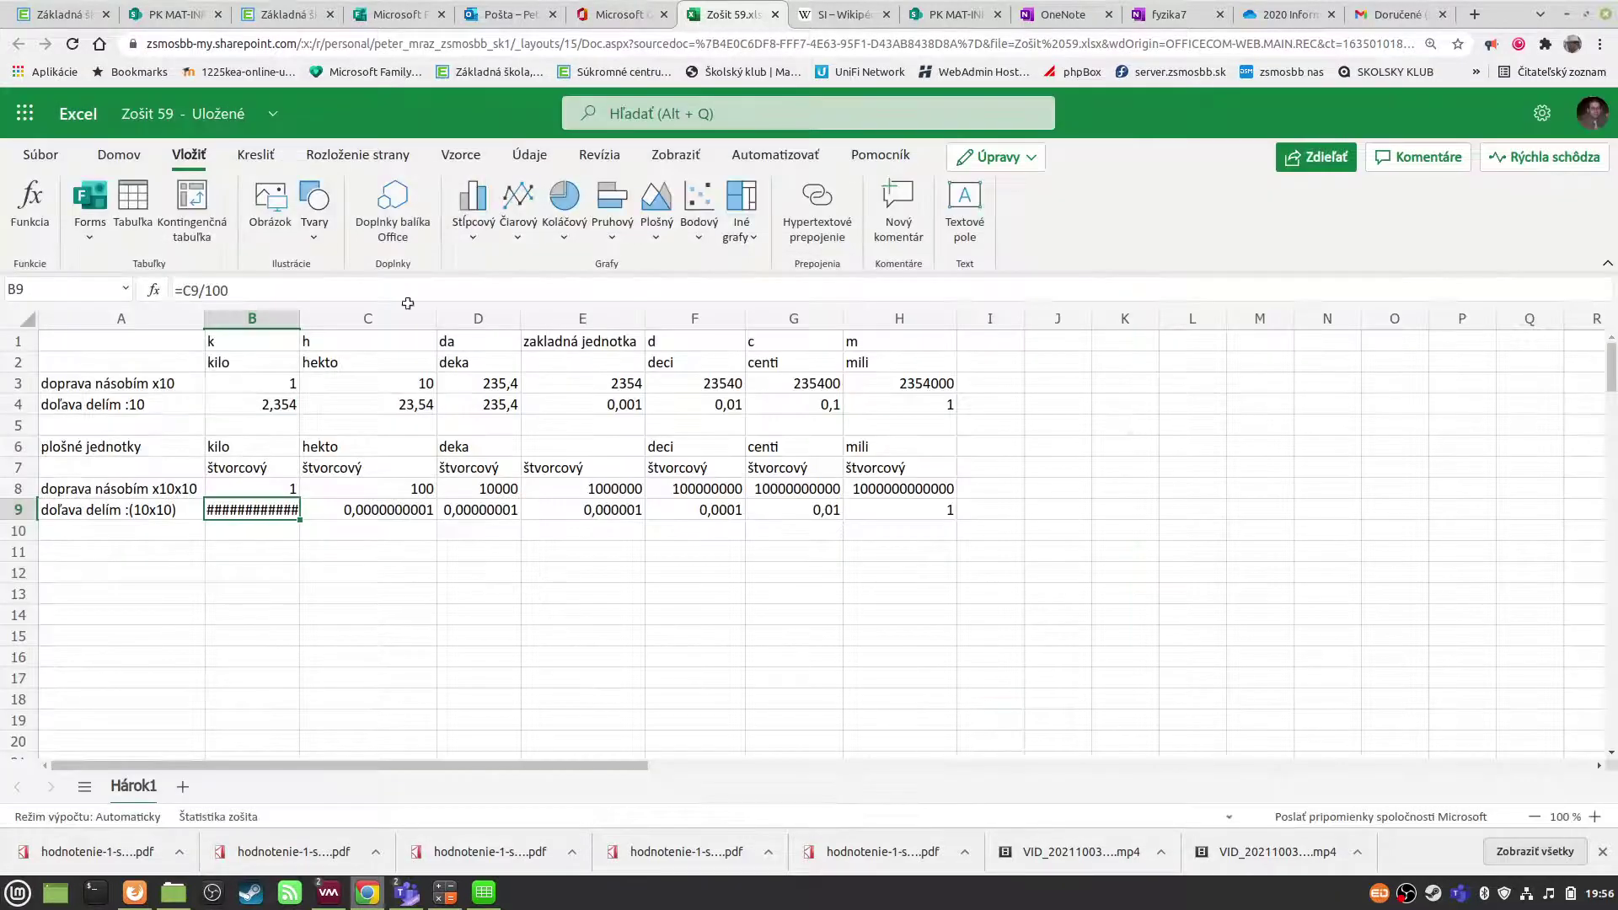
pyautogui.moveTo(303, 310); pyautogui.dragTo(367, 310)
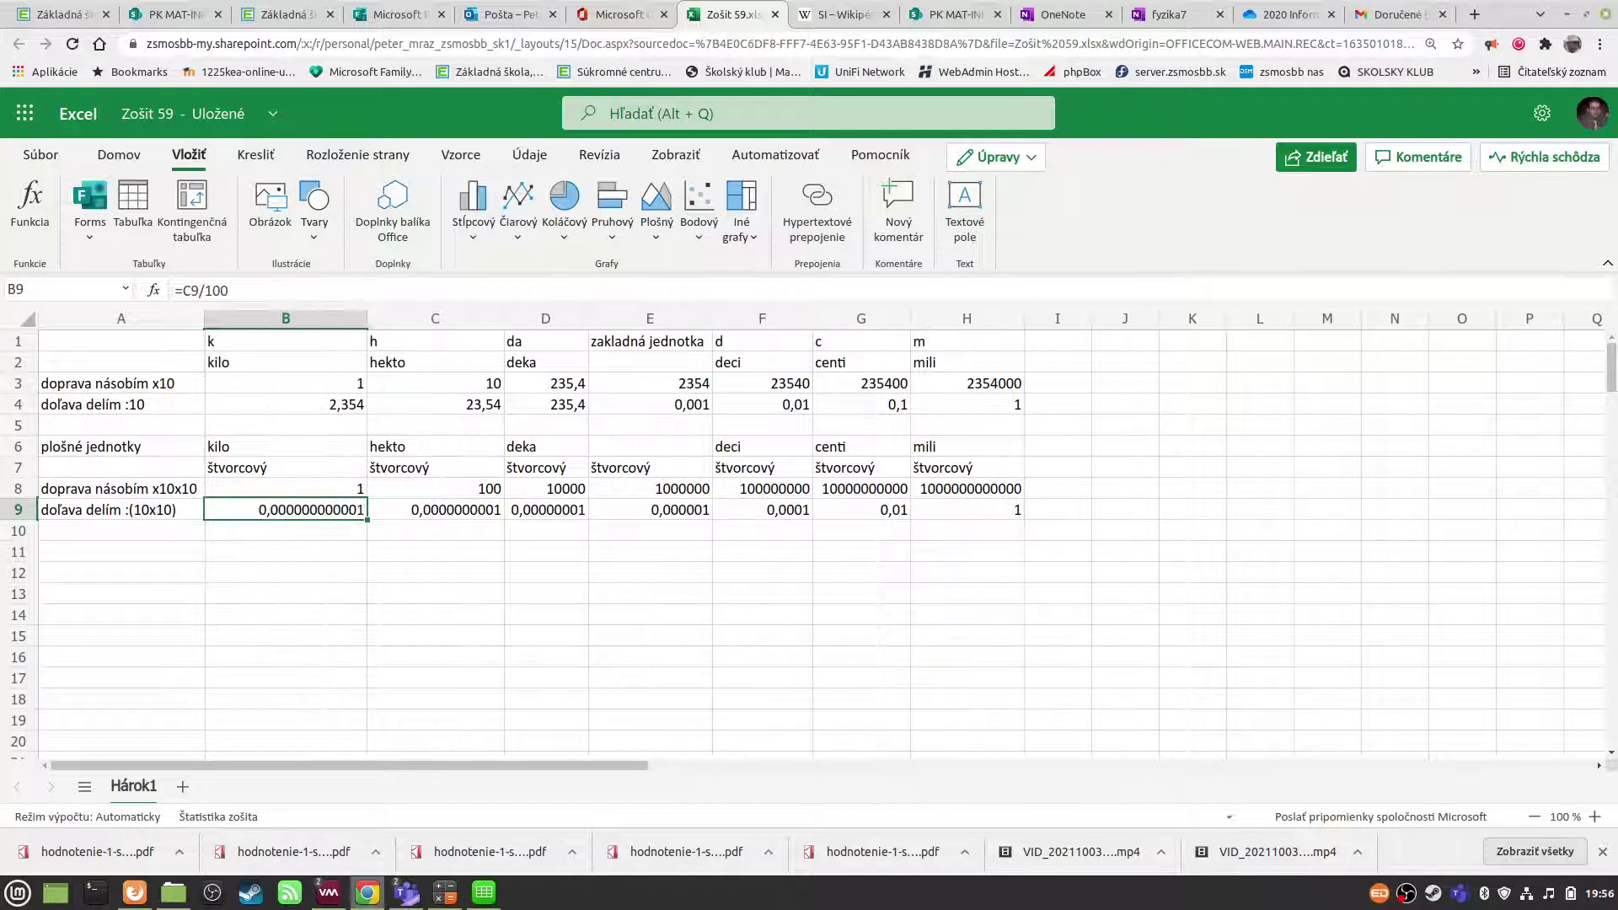
# - Enter '3.4 km2' in B13 and the target unit in C13
pyautogui.click(432, 608)
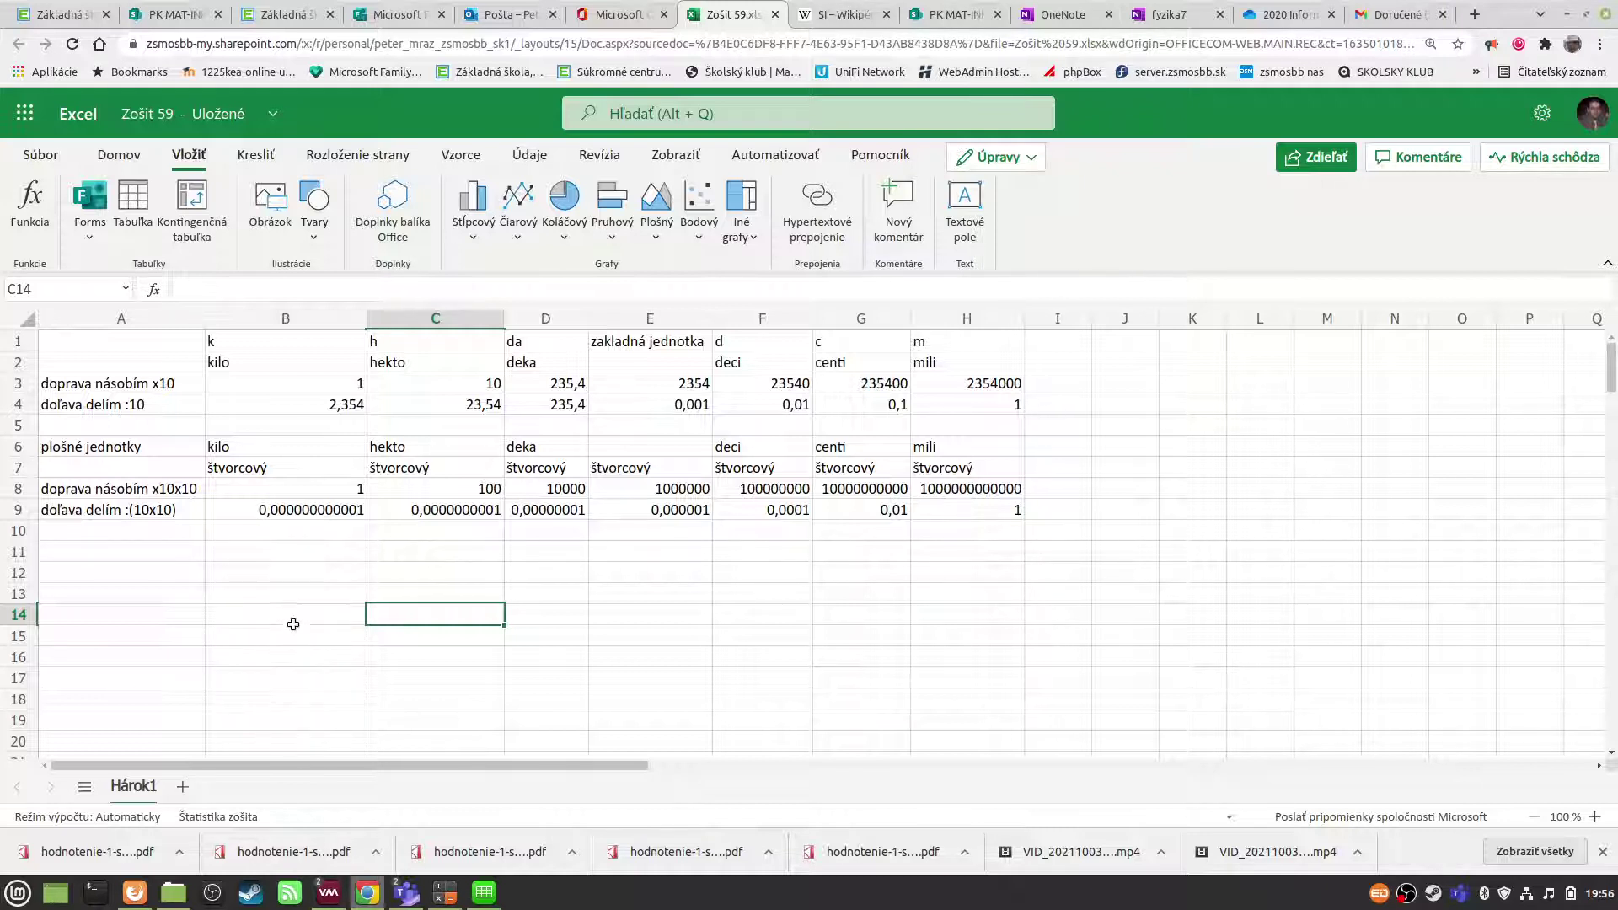
pyautogui.click(281, 596)
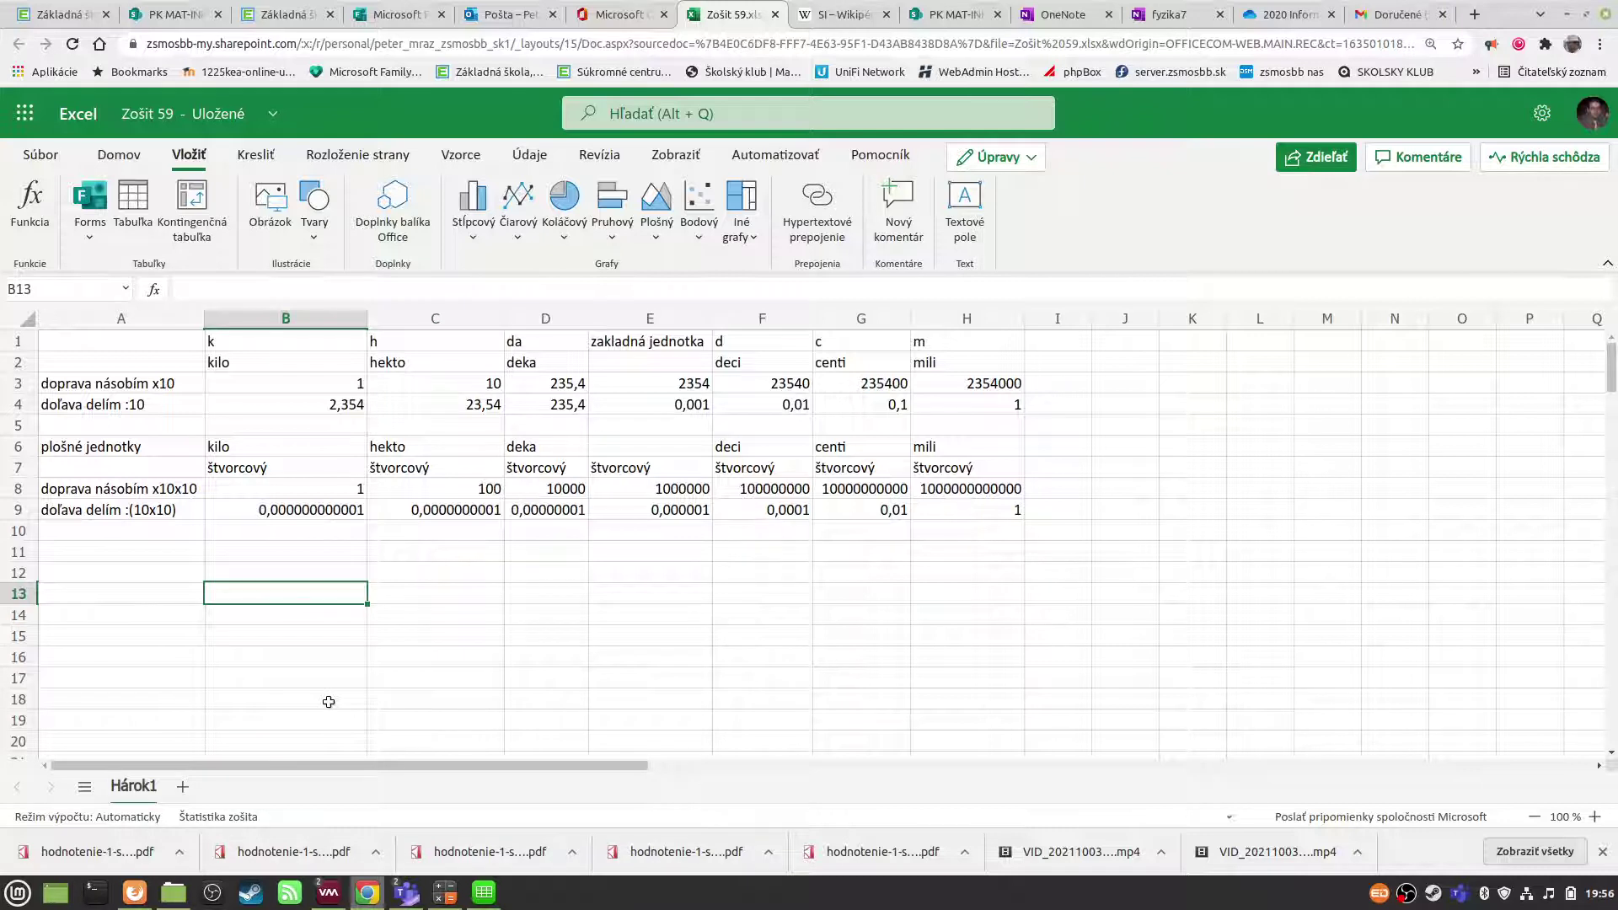
pyautogui.write('3.4 ')
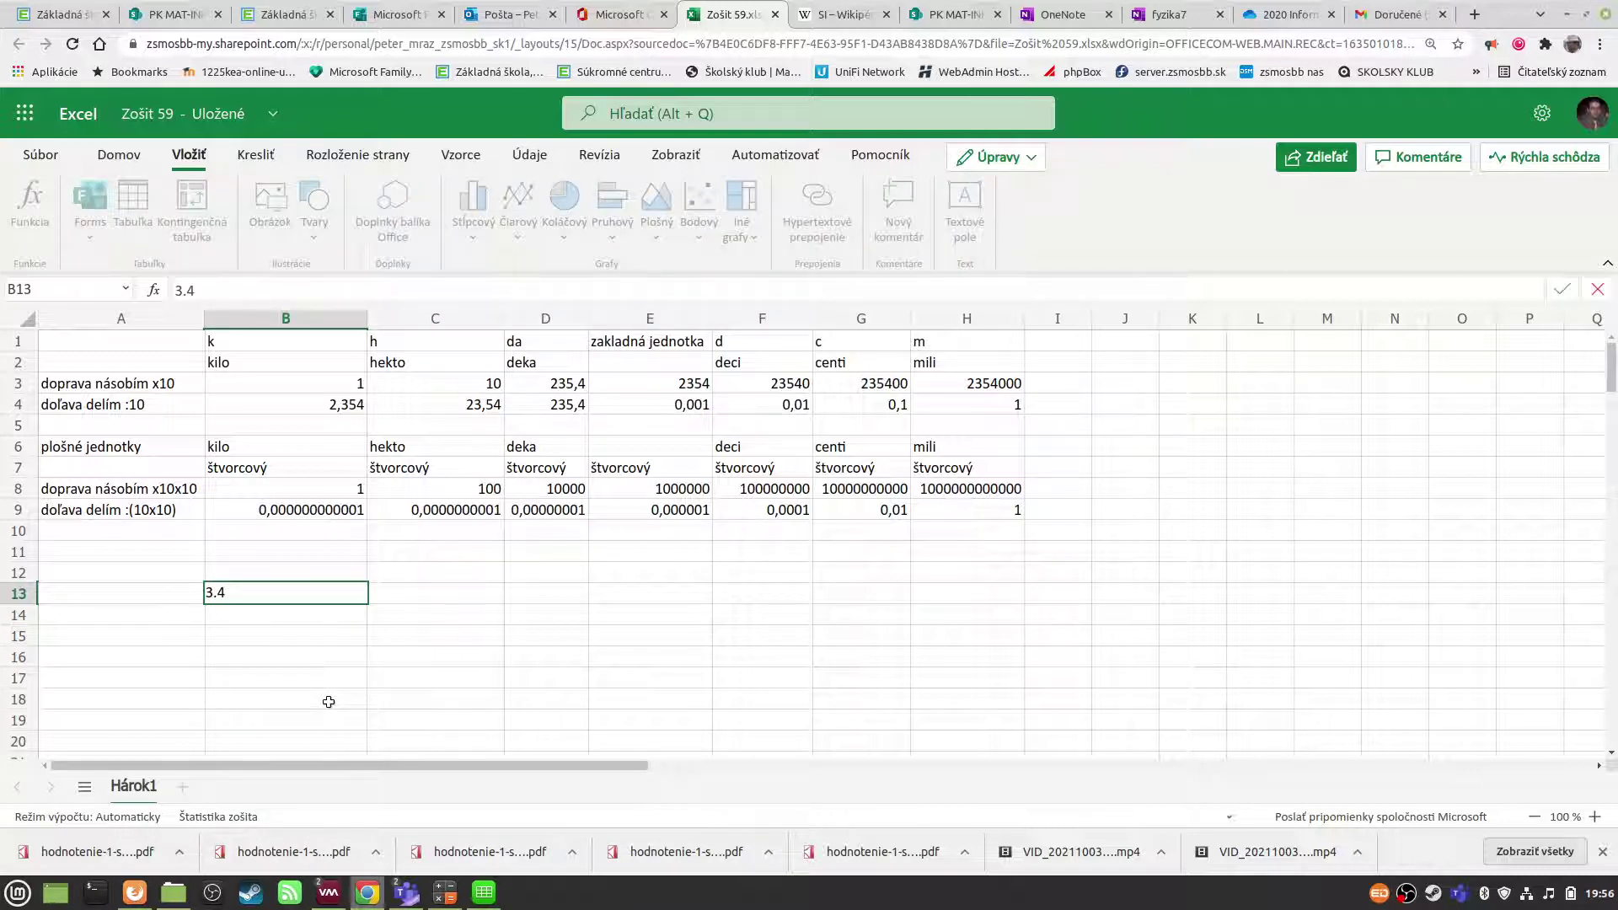
pyautogui.write('km2')
pyautogui.click(388, 596)
pyautogui.moveTo(367, 893)
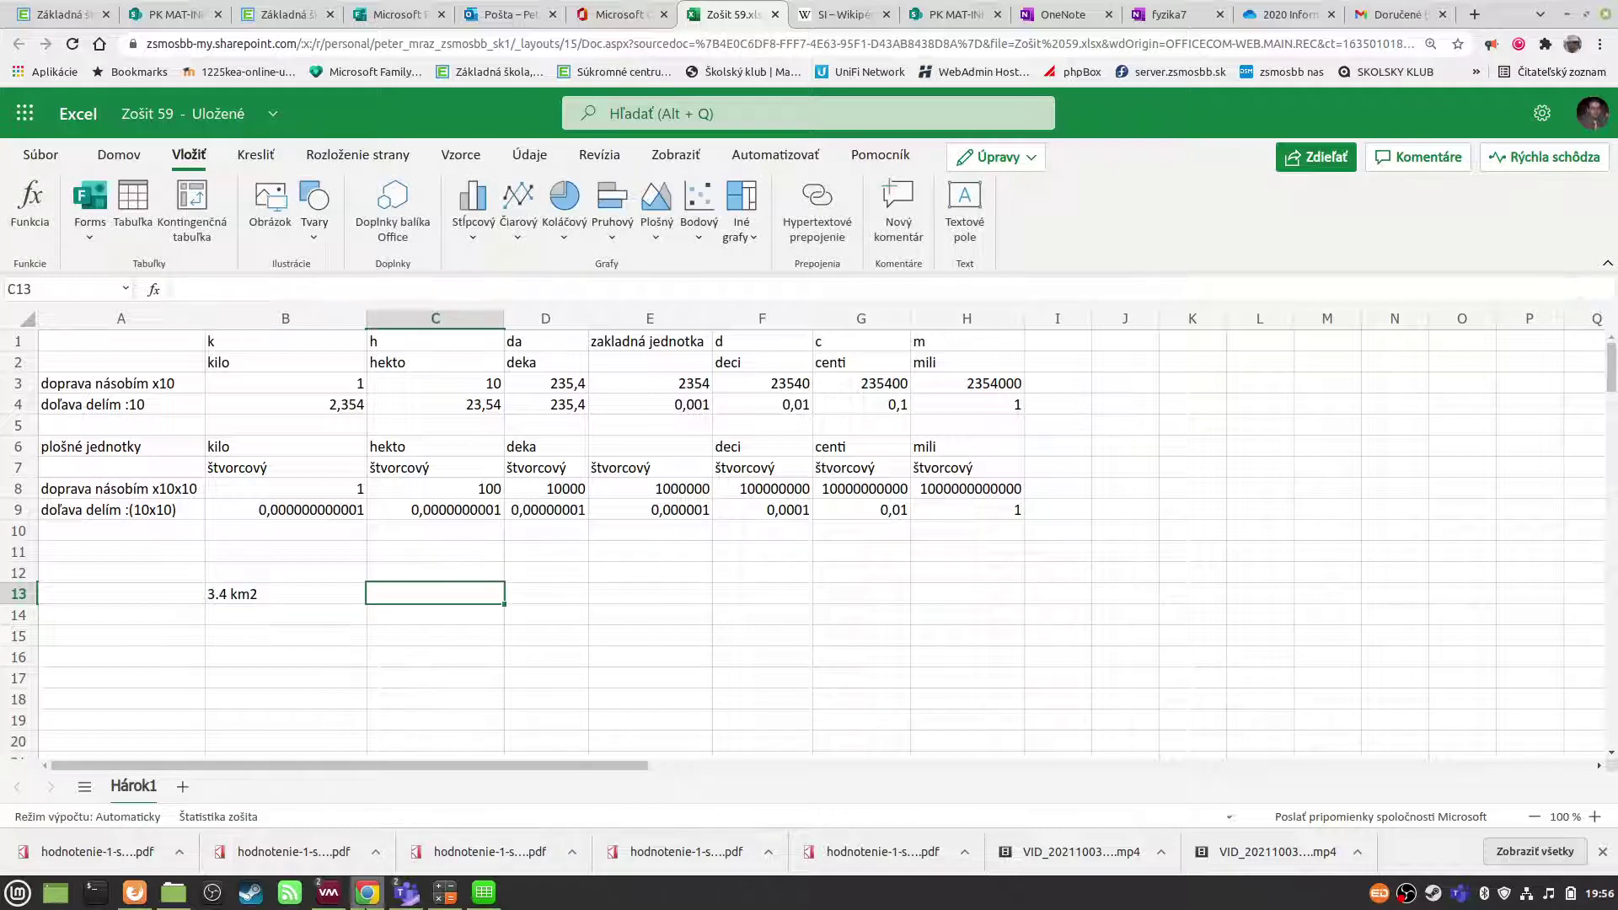
pyautogui.write('=')
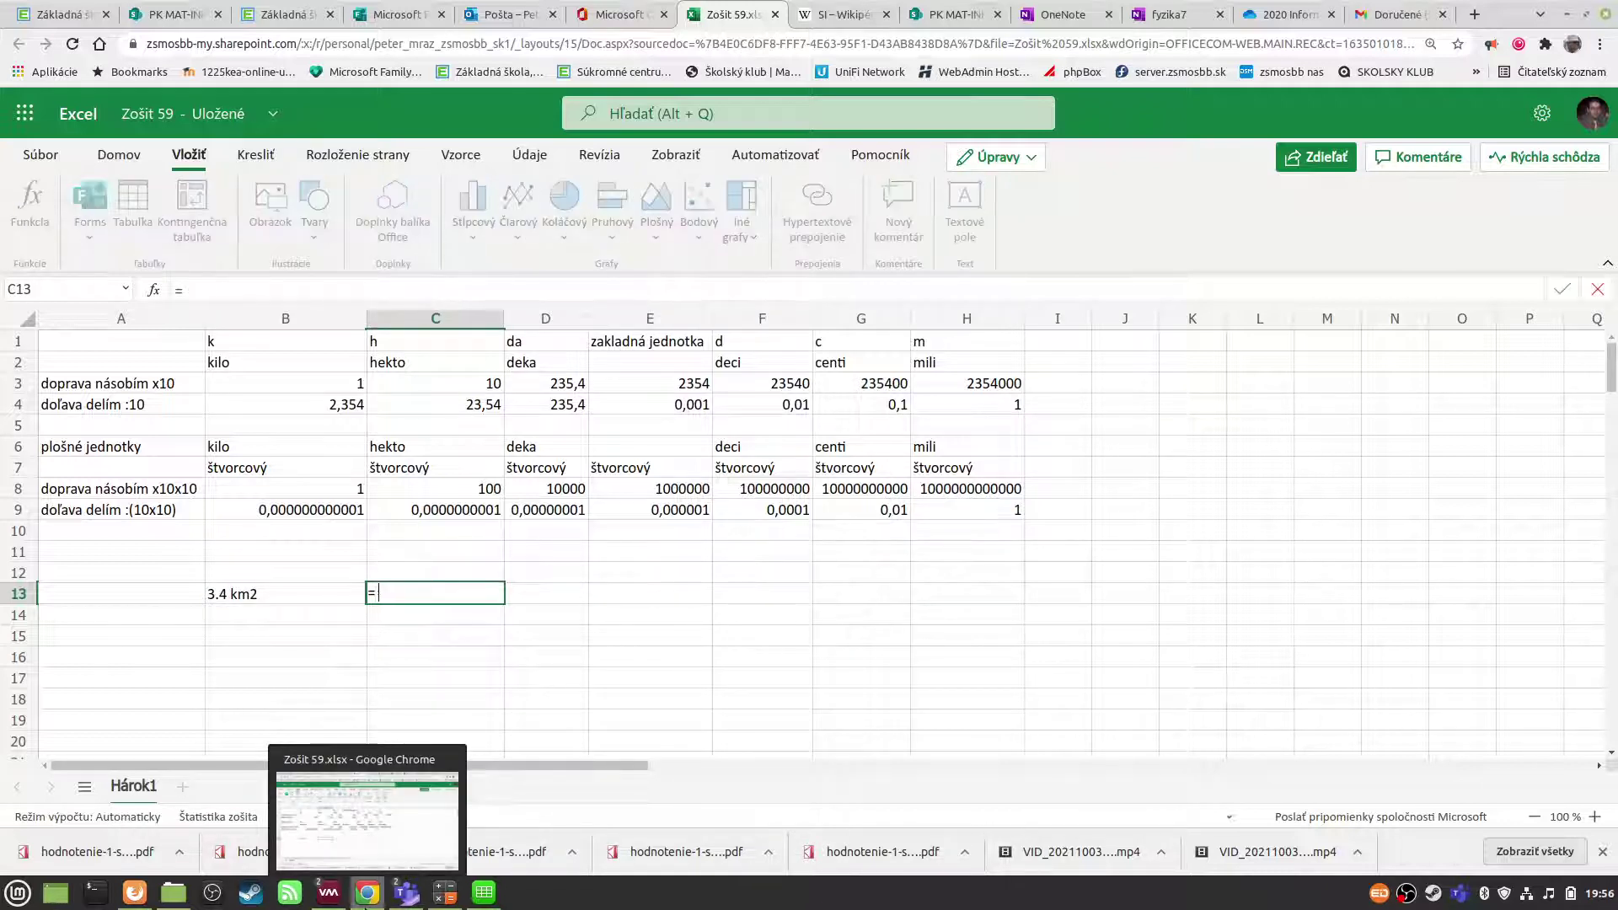
pyautogui.write(' mm2')
pyautogui.press('Return')
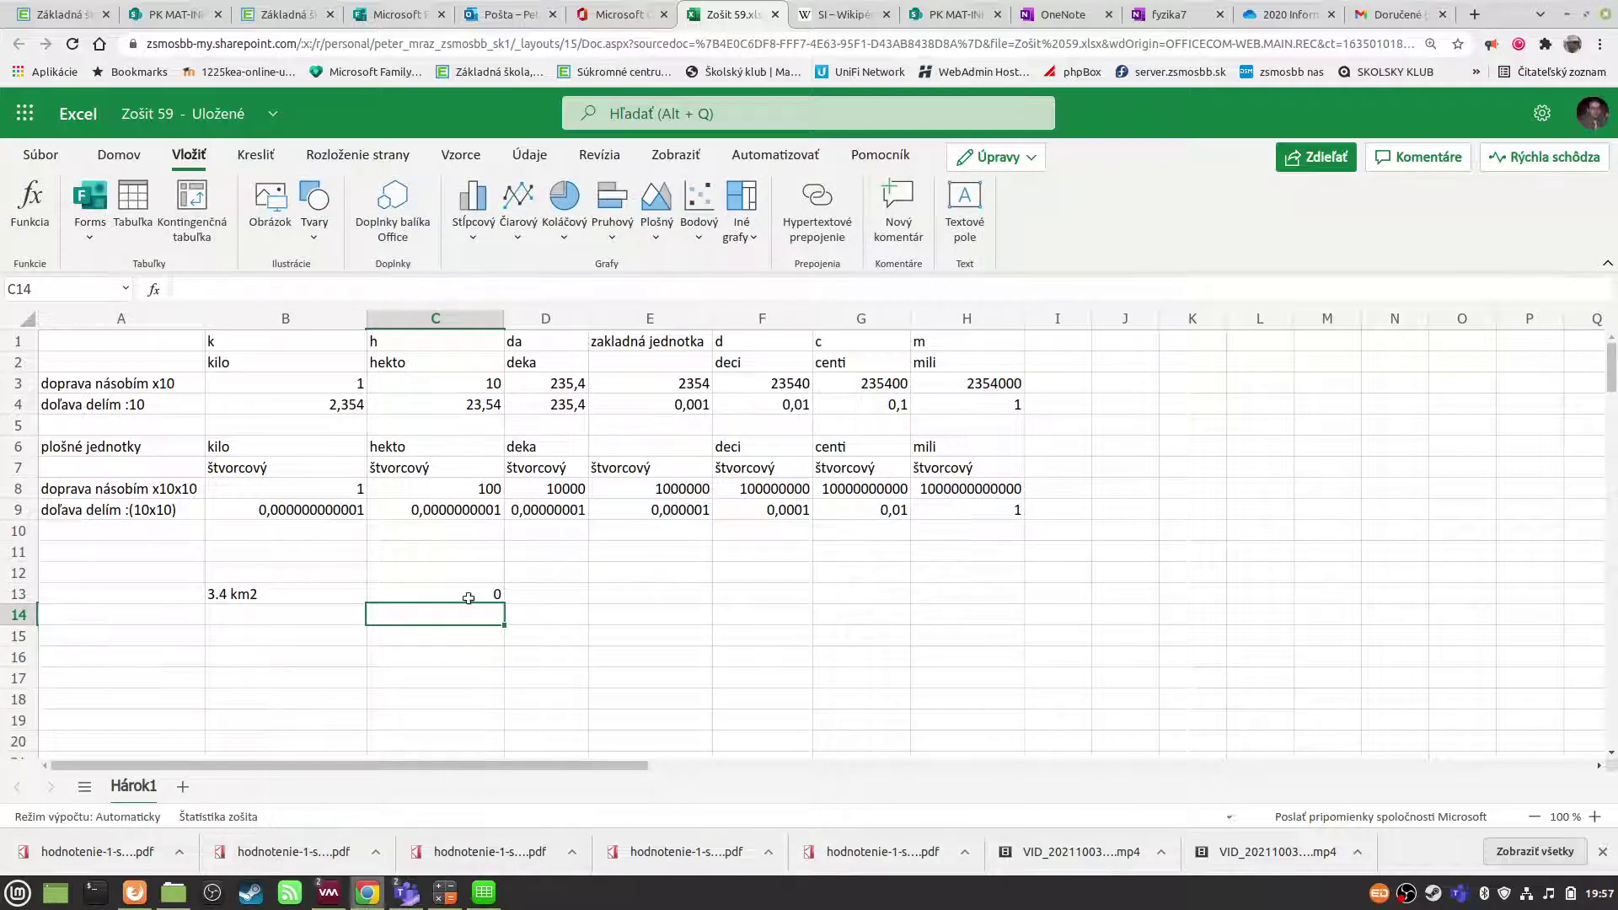
# - Correct C13 so it holds the text 'mm2'
pyautogui.doubleClick(468, 596)
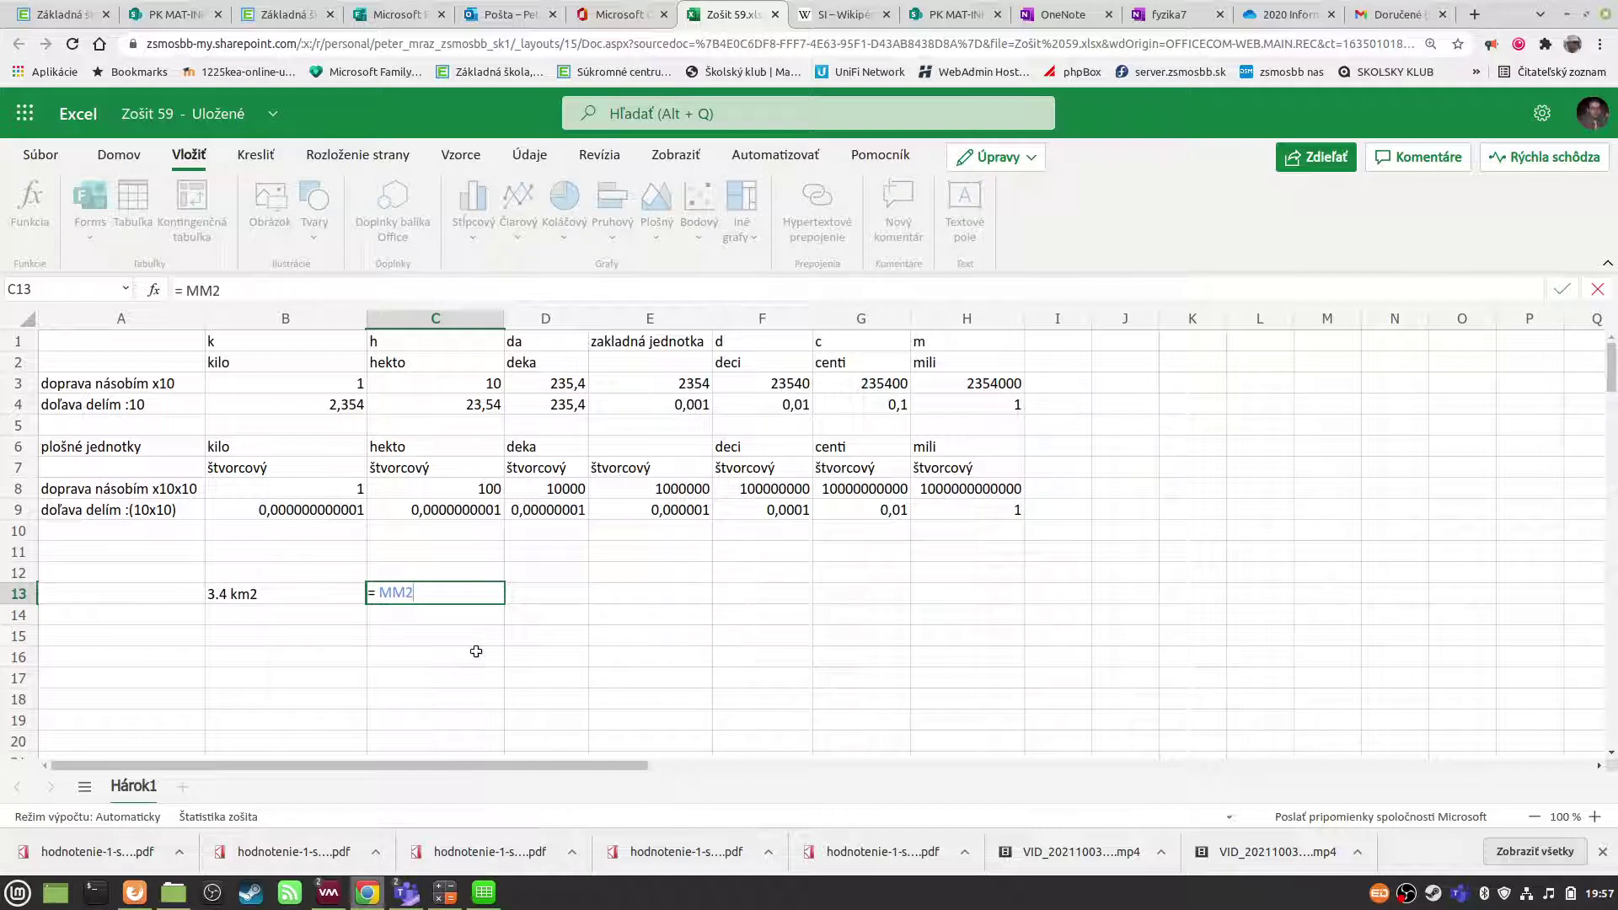
pyautogui.press('BackSpace')
pyautogui.press('BackSpace')
pyautogui.press('BackSpace')
pyautogui.write('b')
pyautogui.press('BackSpace')
pyautogui.write("'")
pyautogui.write('mm')
pyautogui.press('BackSpace')
pyautogui.press('BackSpace')
pyautogui.press('BackSpace')
pyautogui.press('BackSpace')
pyautogui.press('BackSpace')
pyautogui.write('mm')
pyautogui.write('2')
pyautogui.press('Return')
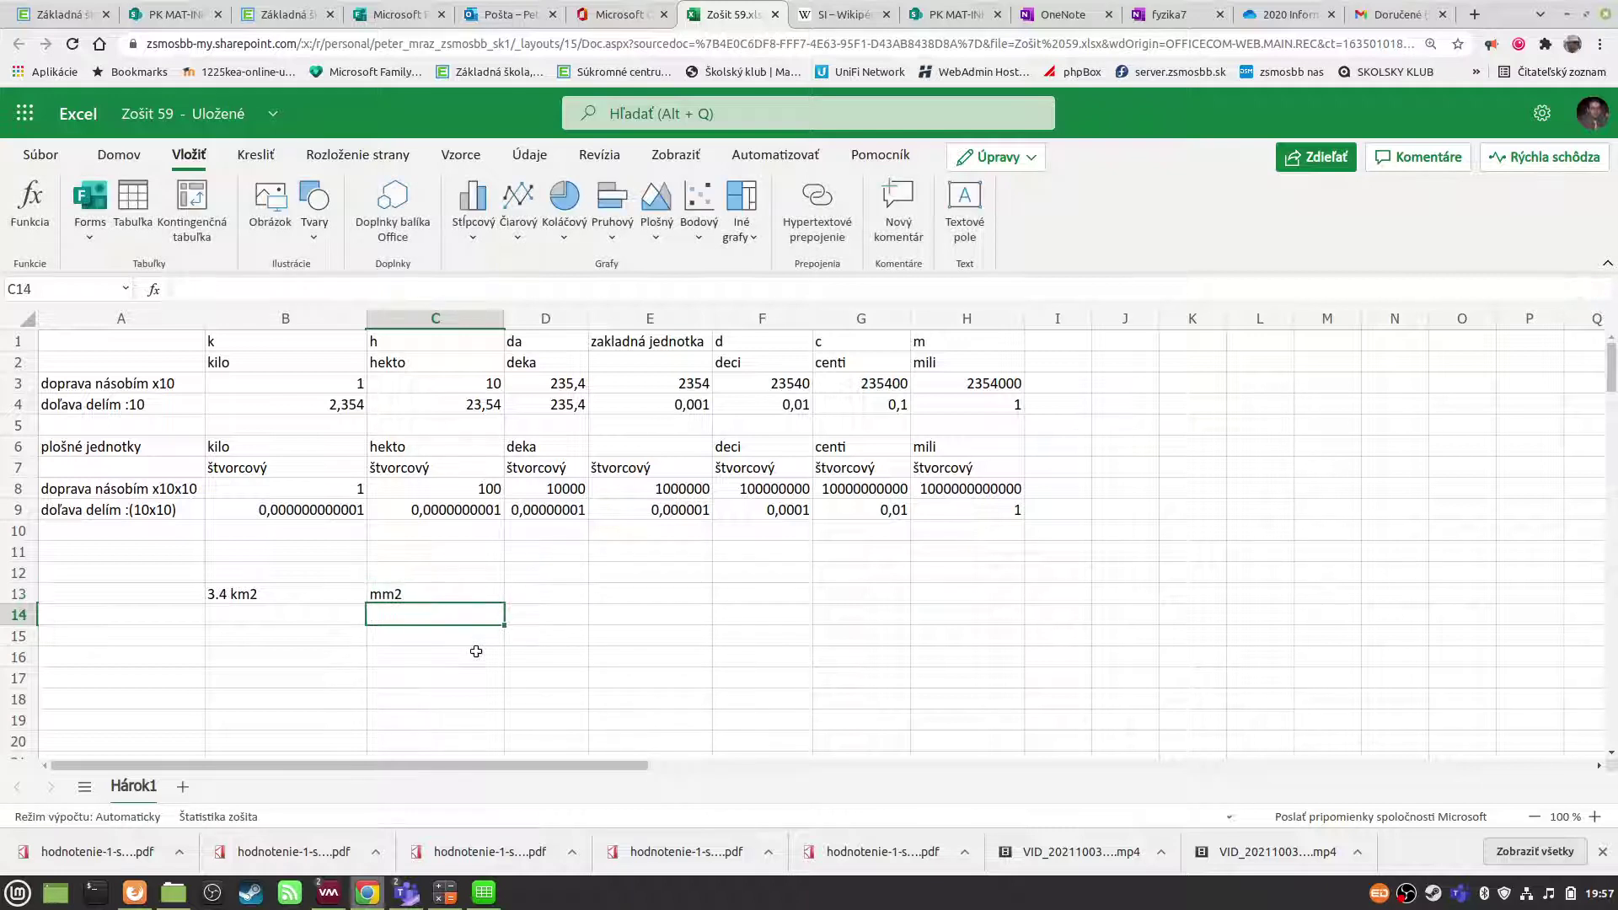
pyautogui.click(284, 688)
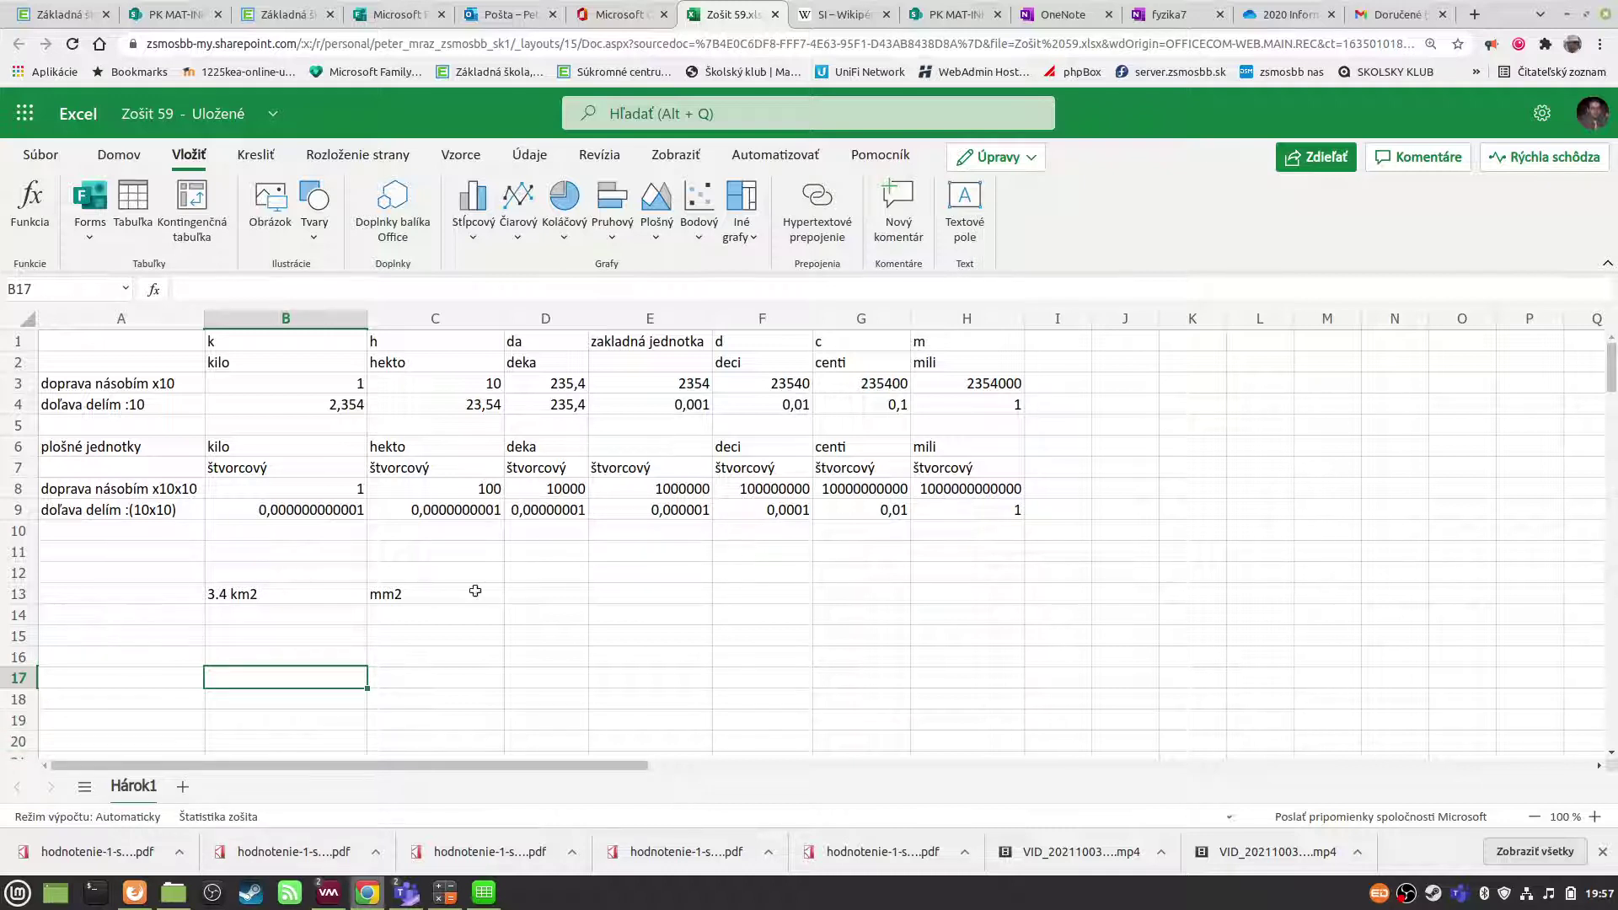
# - Replace the kilo value in B8 with 3,4
pyautogui.click(343, 487)
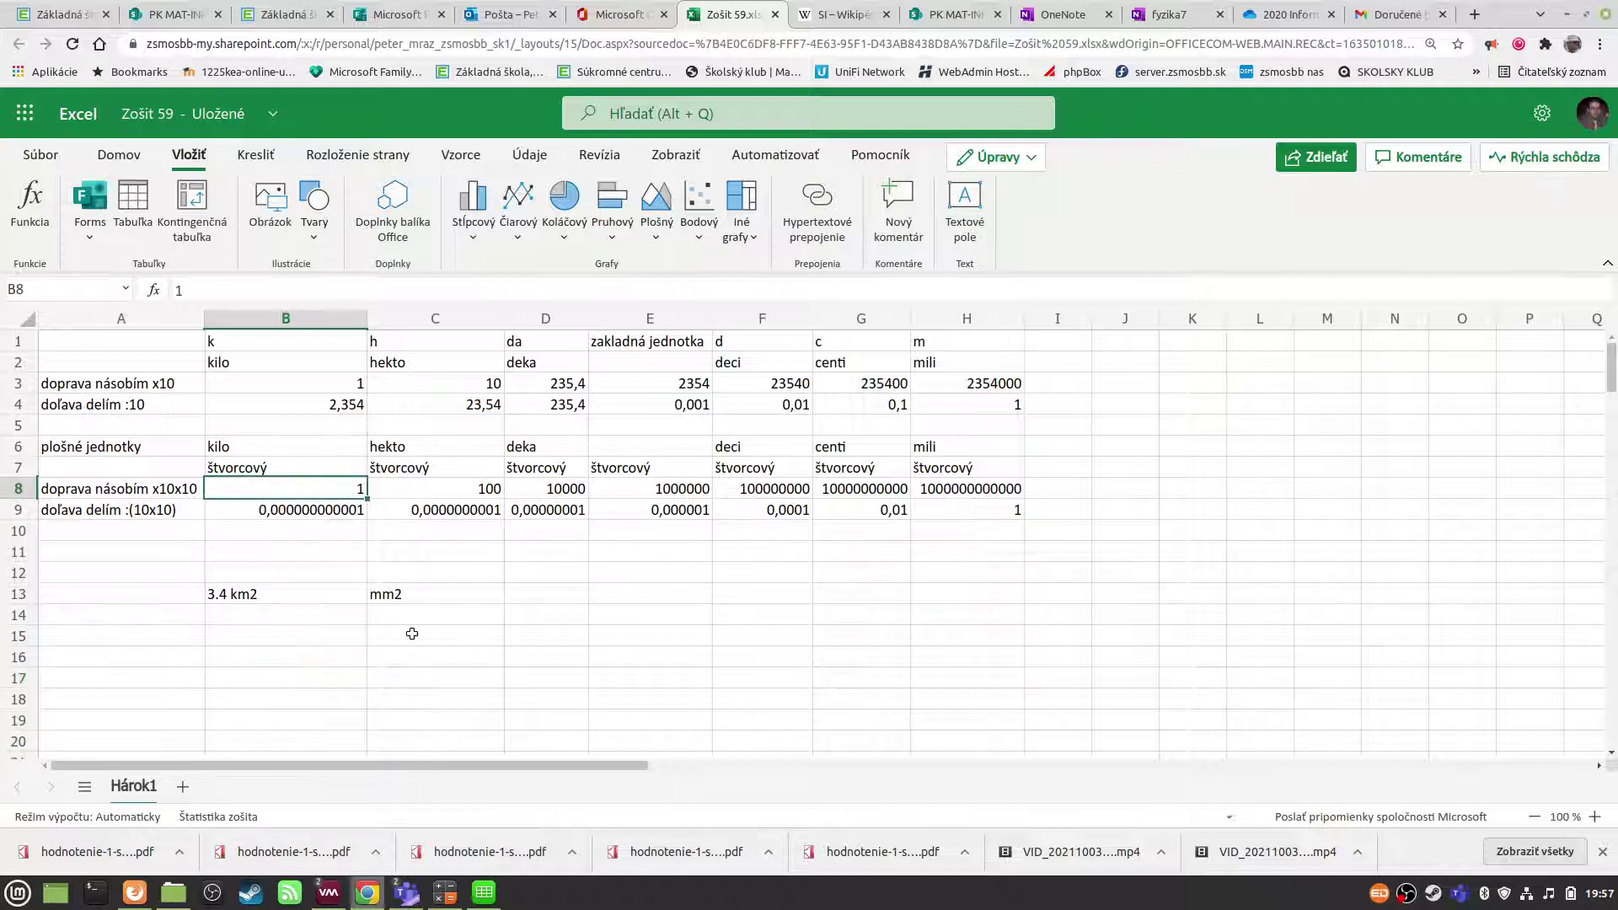
pyautogui.write('3')
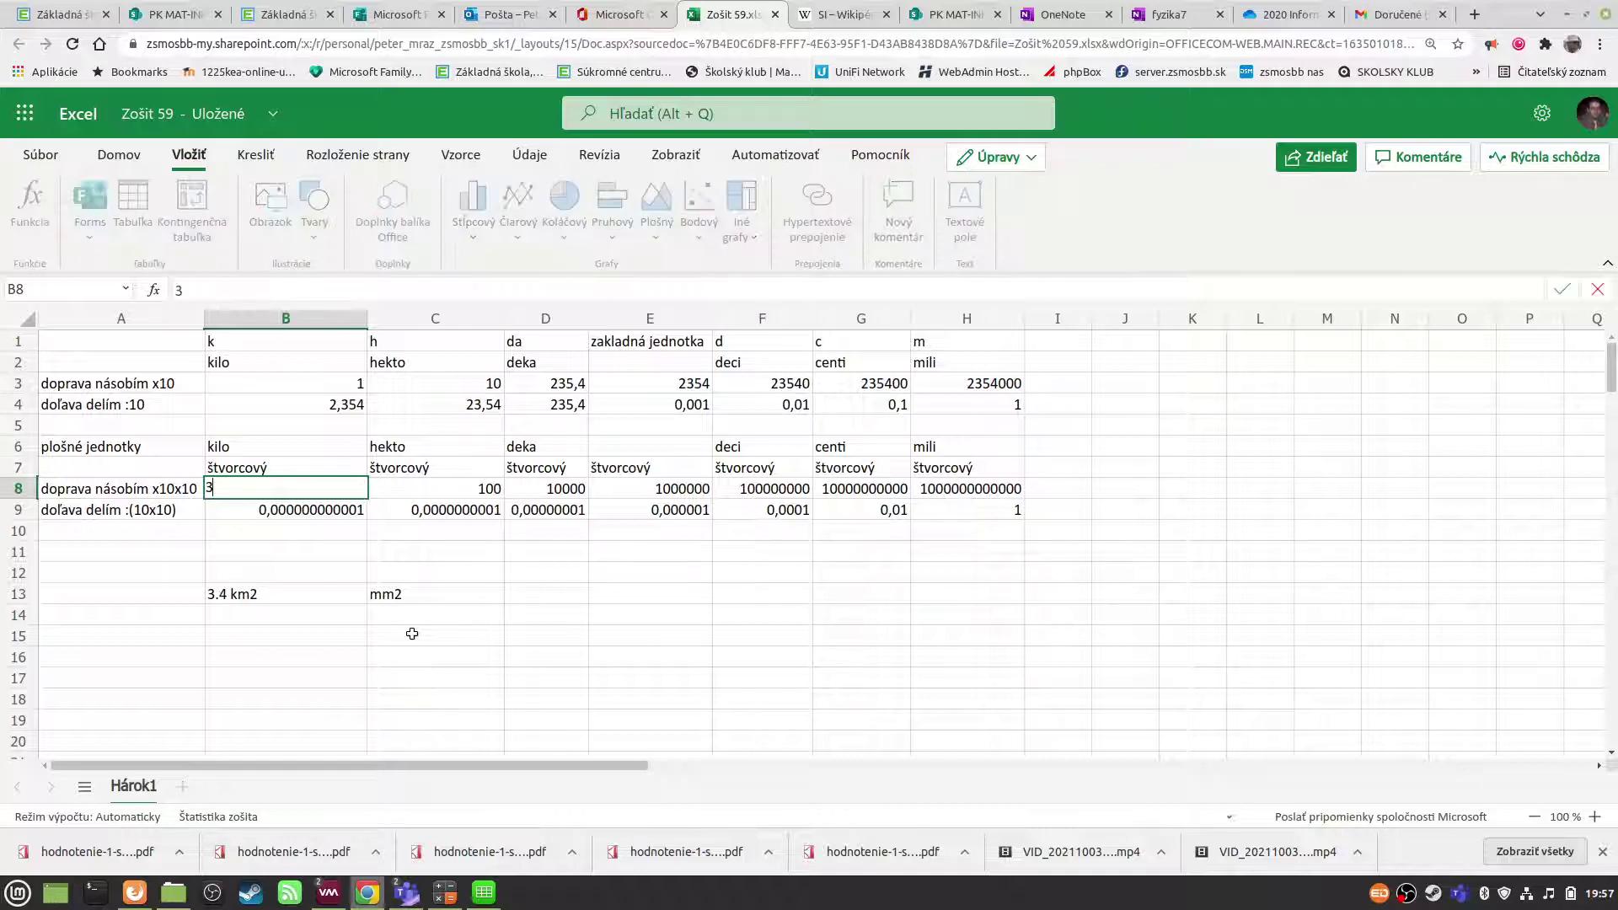
pyautogui.write(',4')
pyautogui.press('Return')
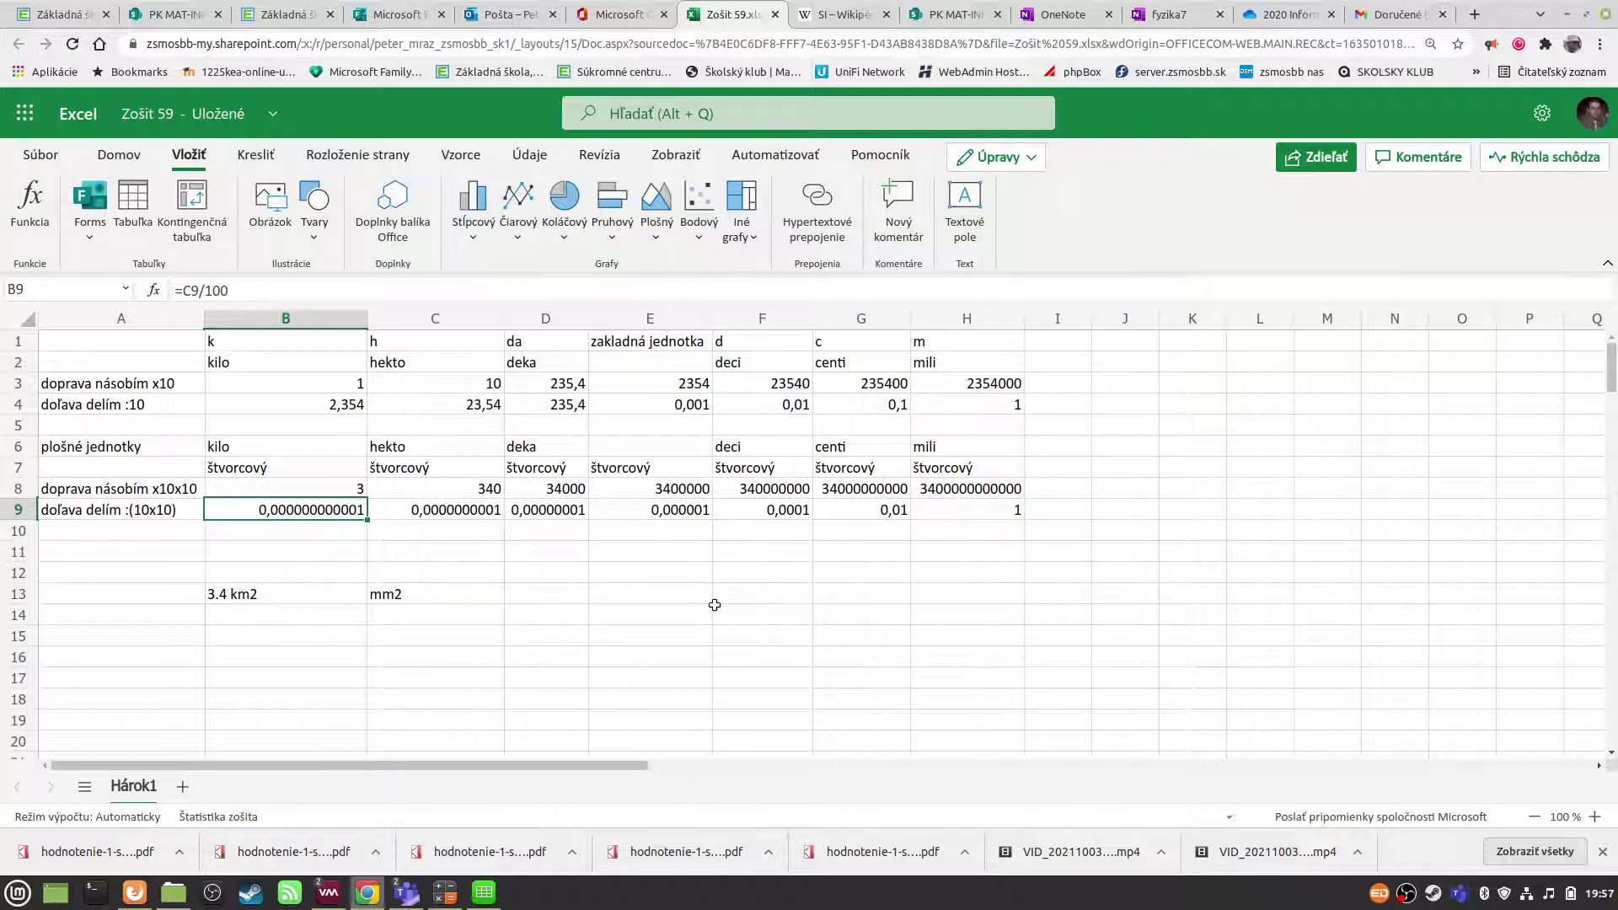
pyautogui.click(317, 491)
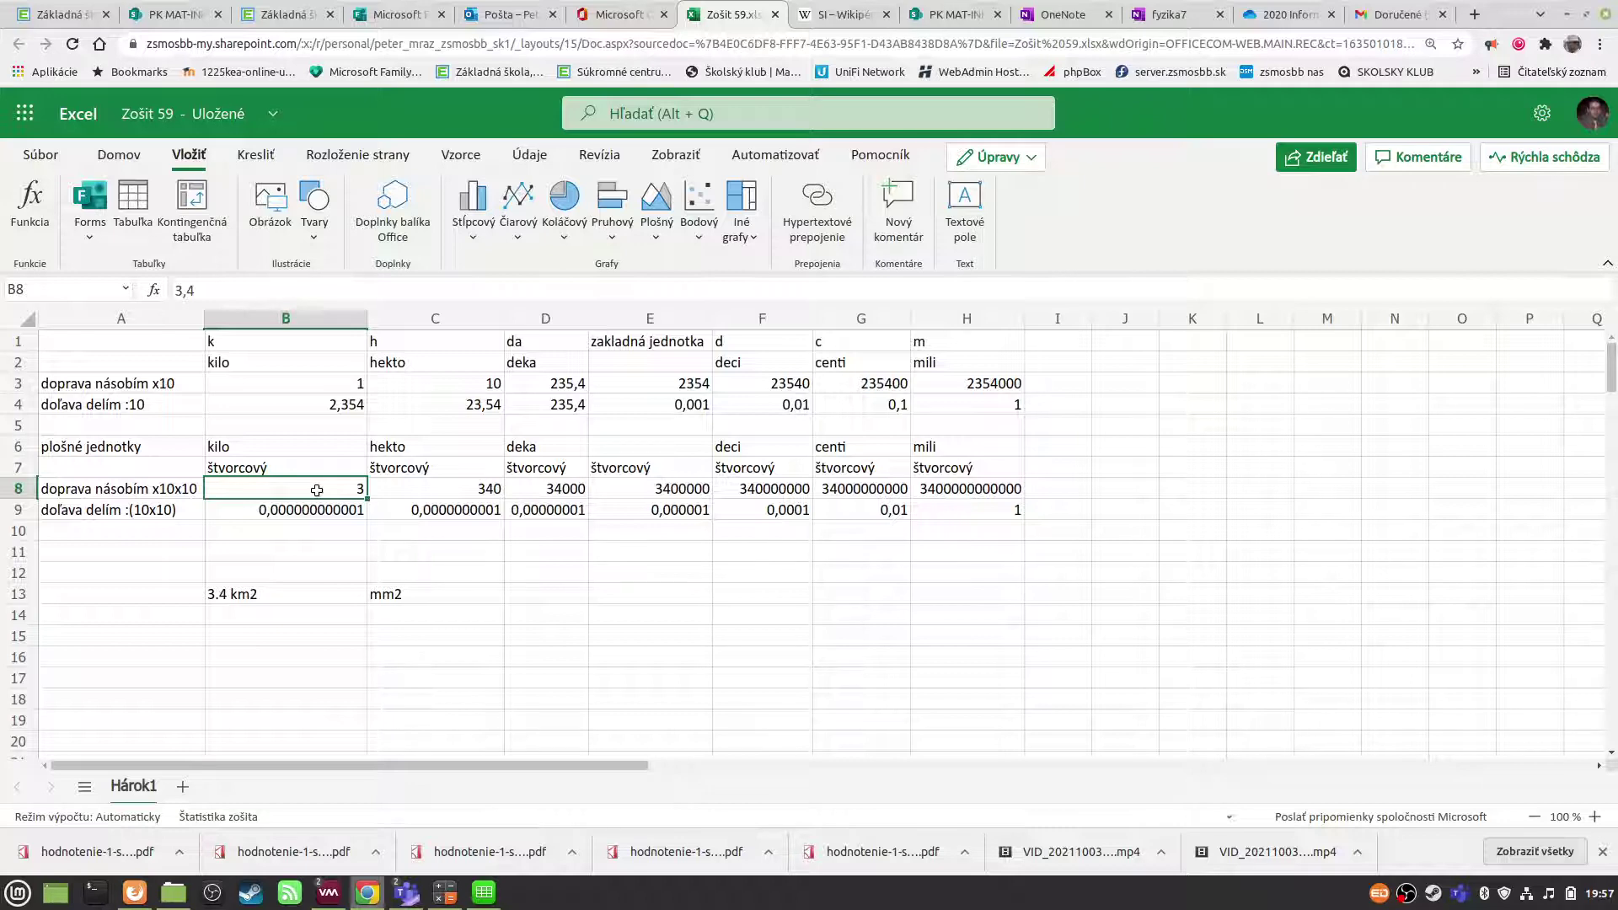
# - Format B8:F8 as General so B8 displays 3,4 unrounded
pyautogui.moveTo(316, 491); pyautogui.dragTo(754, 493)
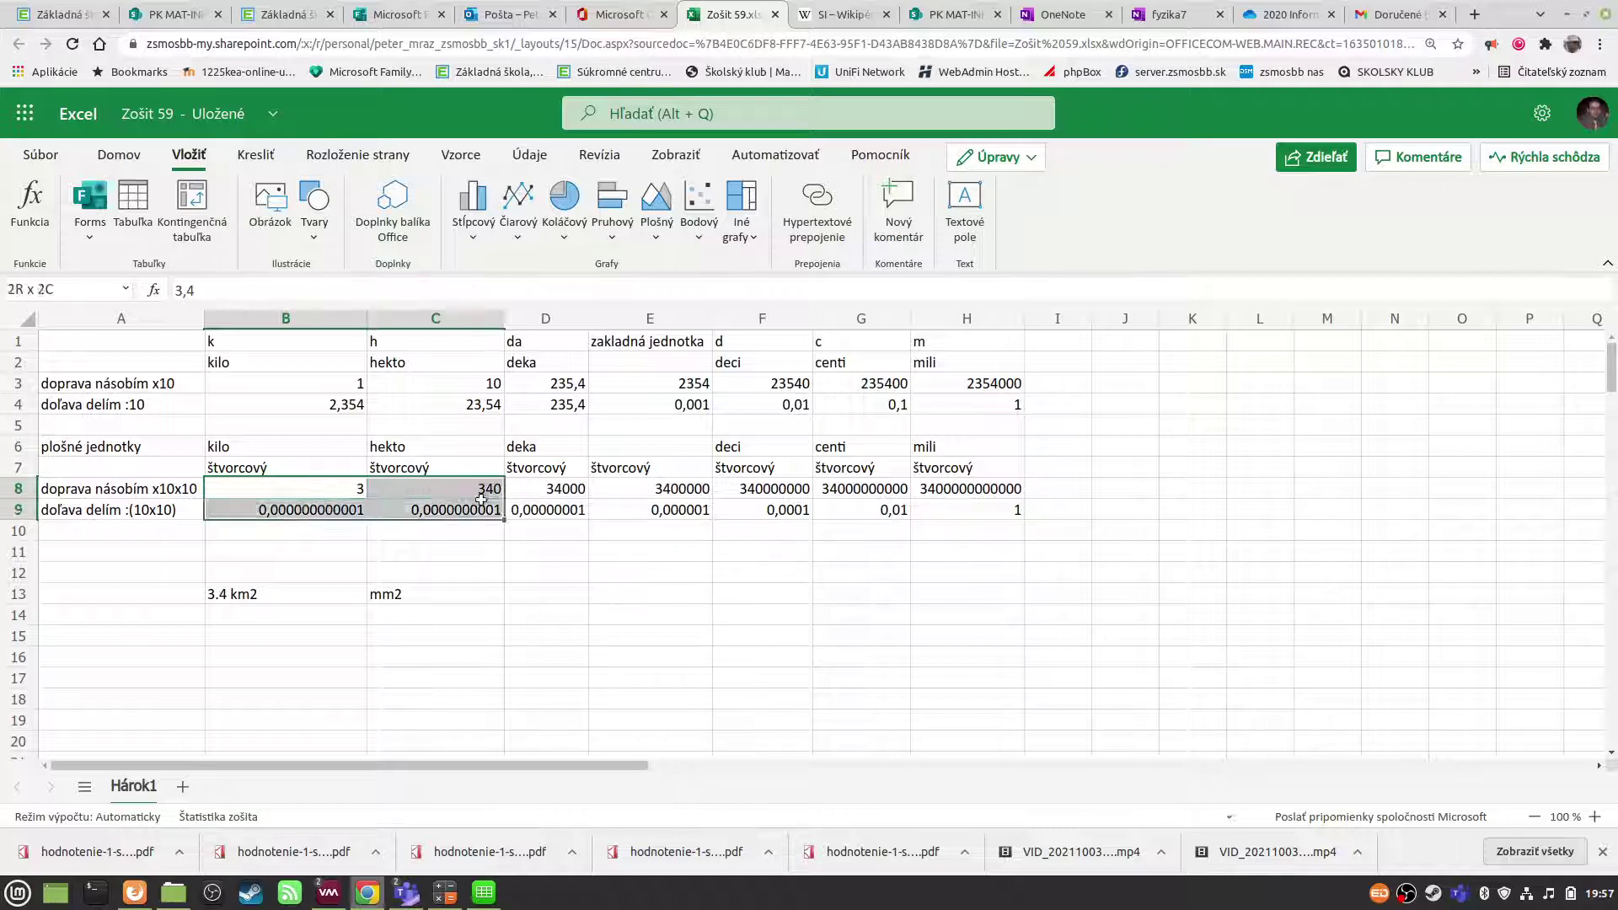
pyautogui.rightClick(754, 493)
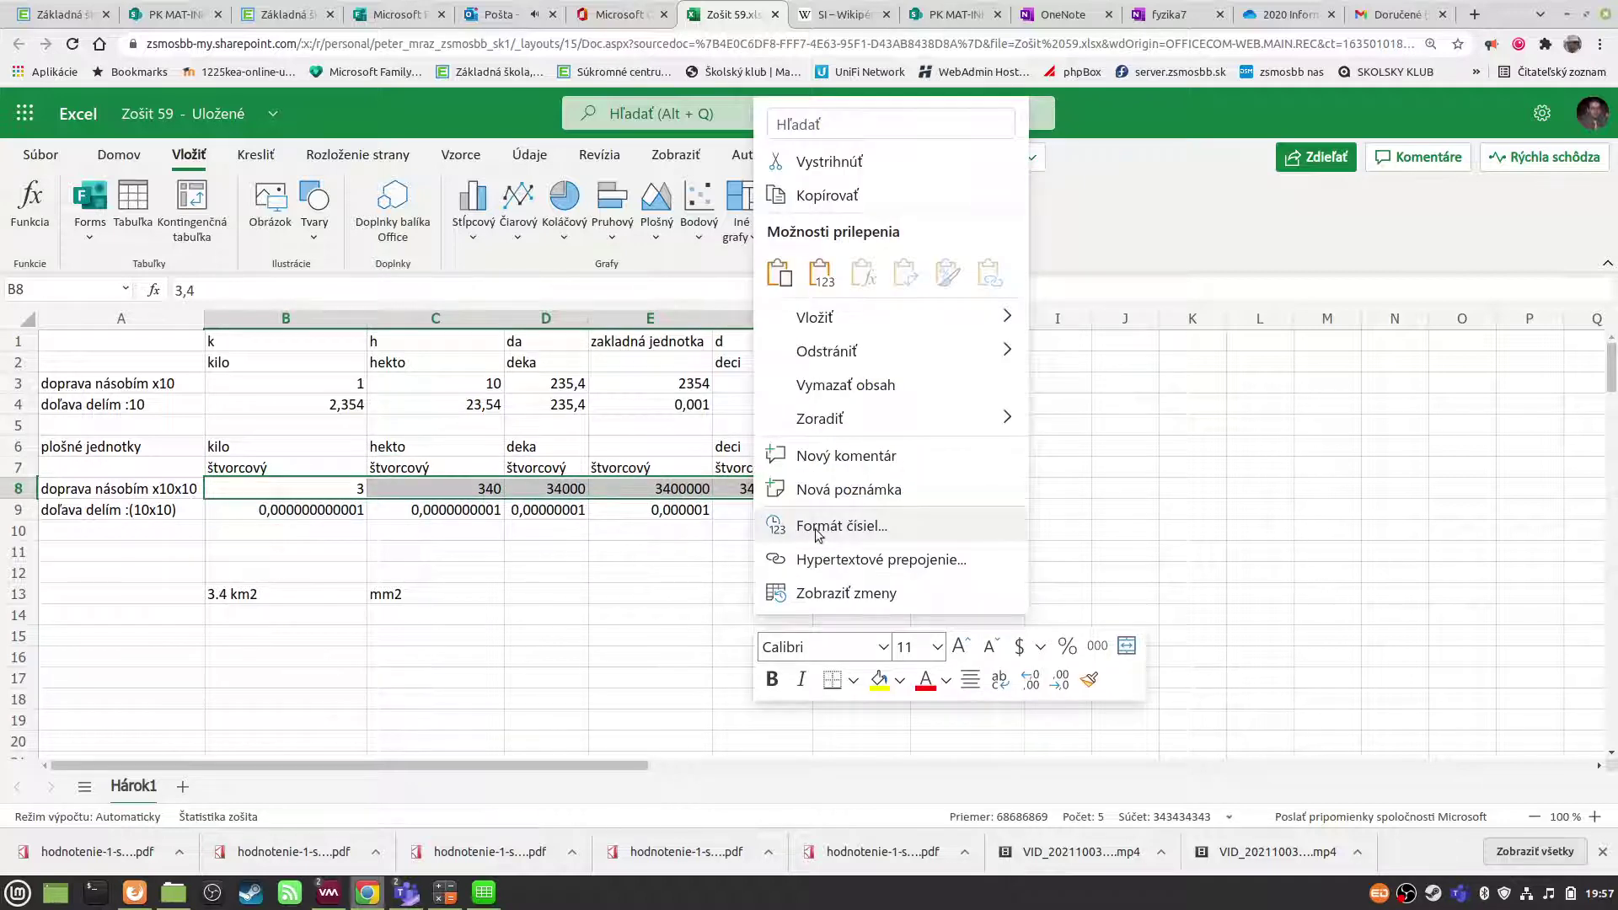
pyautogui.click(815, 526)
pyautogui.click(544, 242)
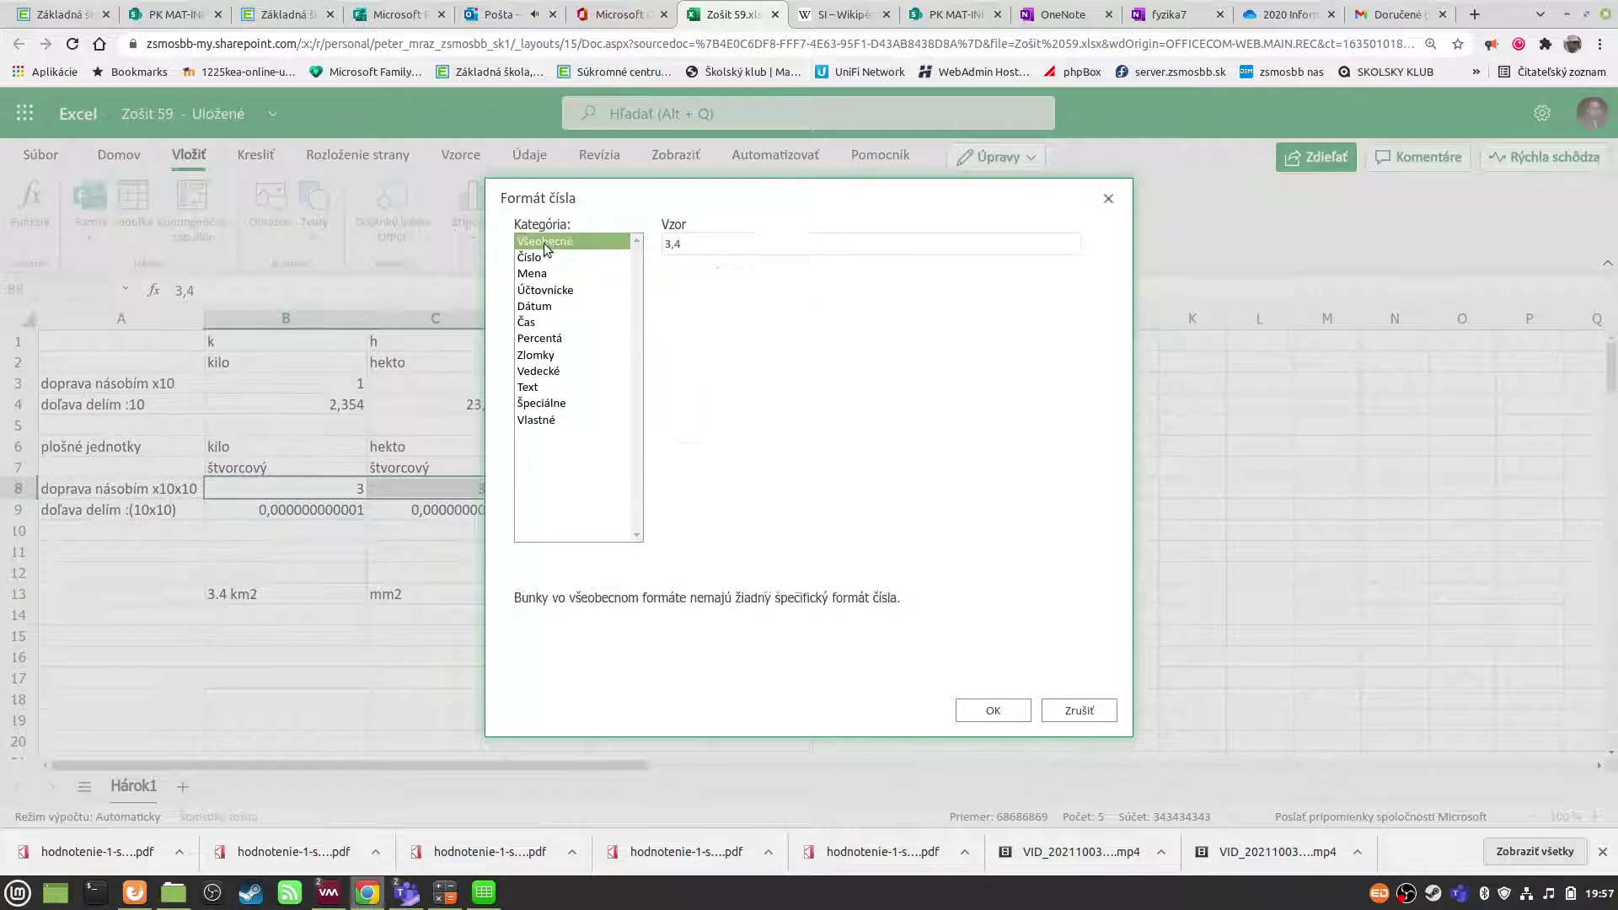
pyautogui.click(993, 710)
pyautogui.click(660, 577)
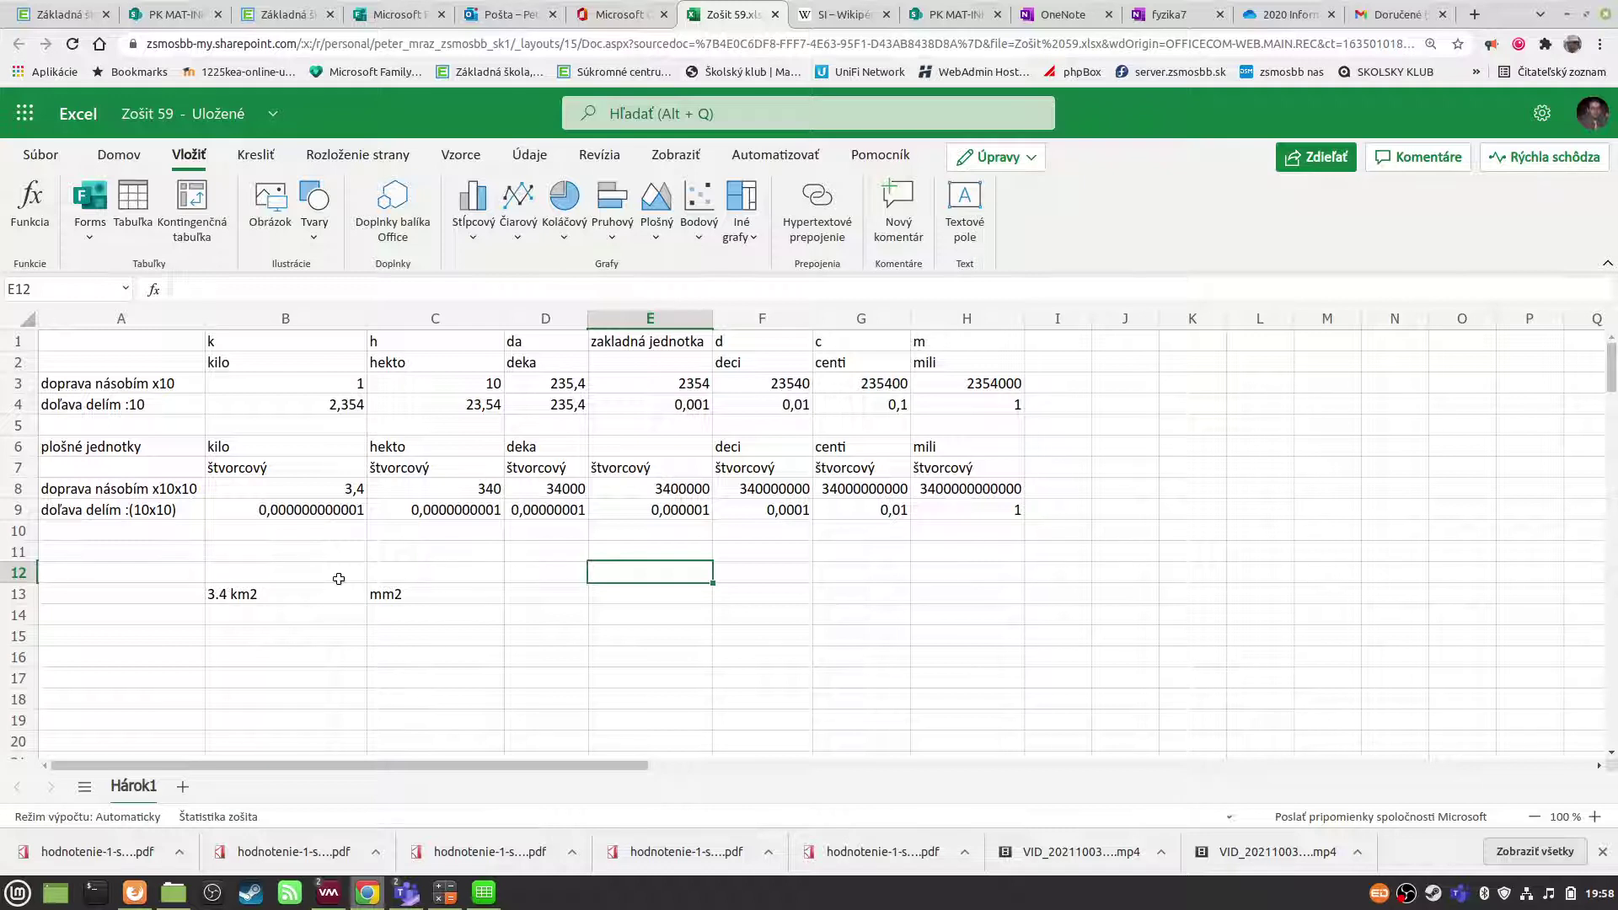
# - Add a second exercise in B14:C14: convert '12 cm2' into 'm2'
pyautogui.click(282, 621)
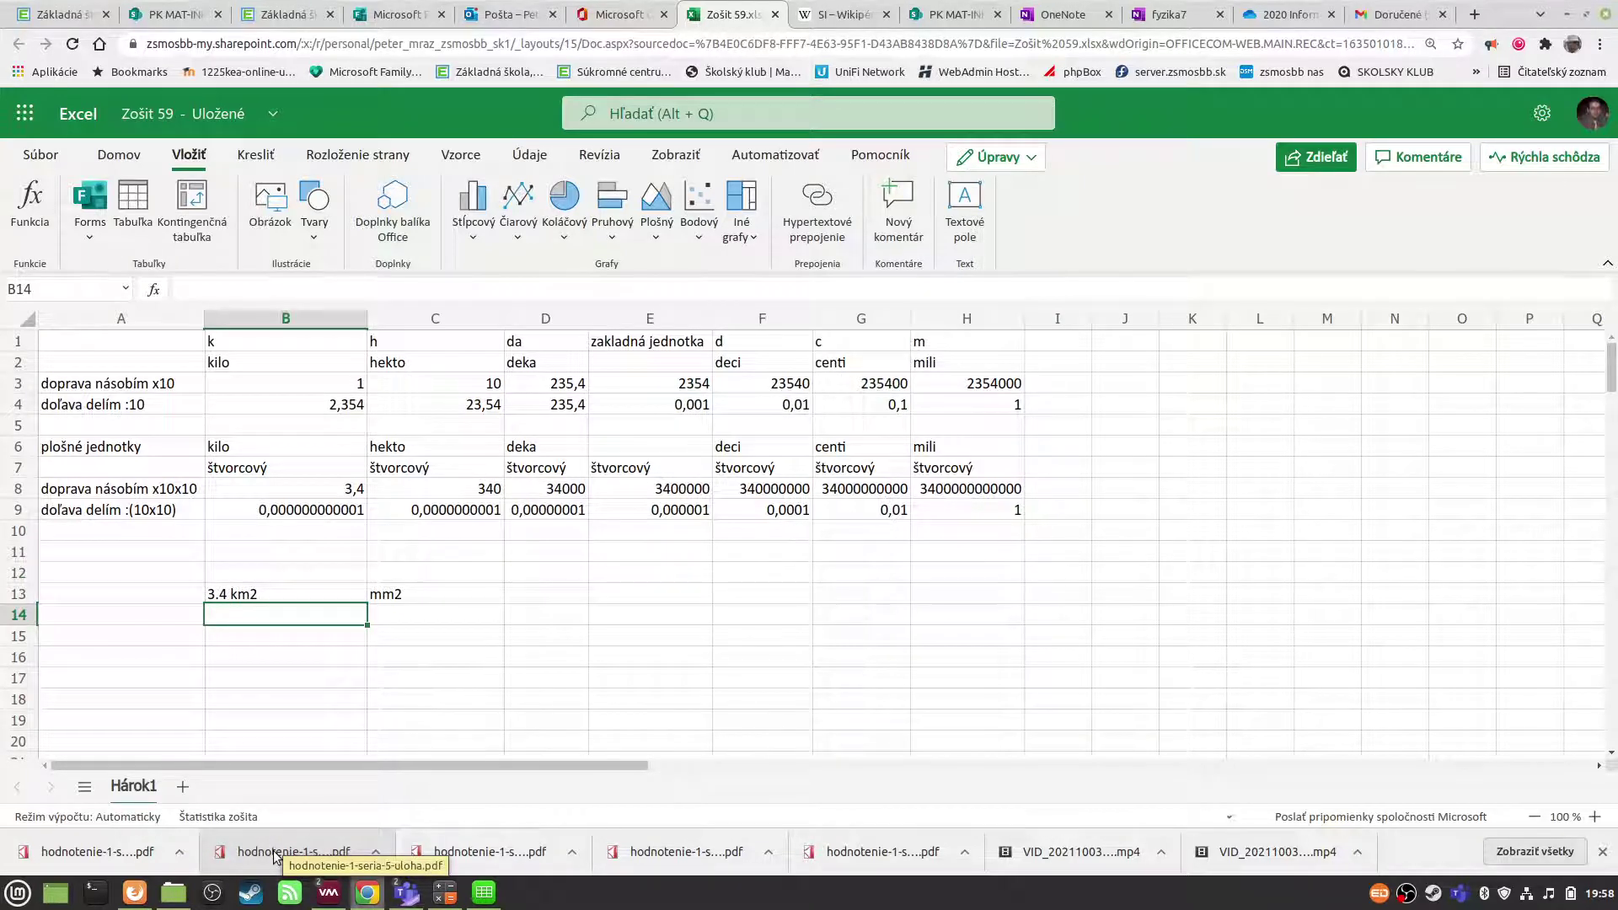
pyautogui.write('12 ')
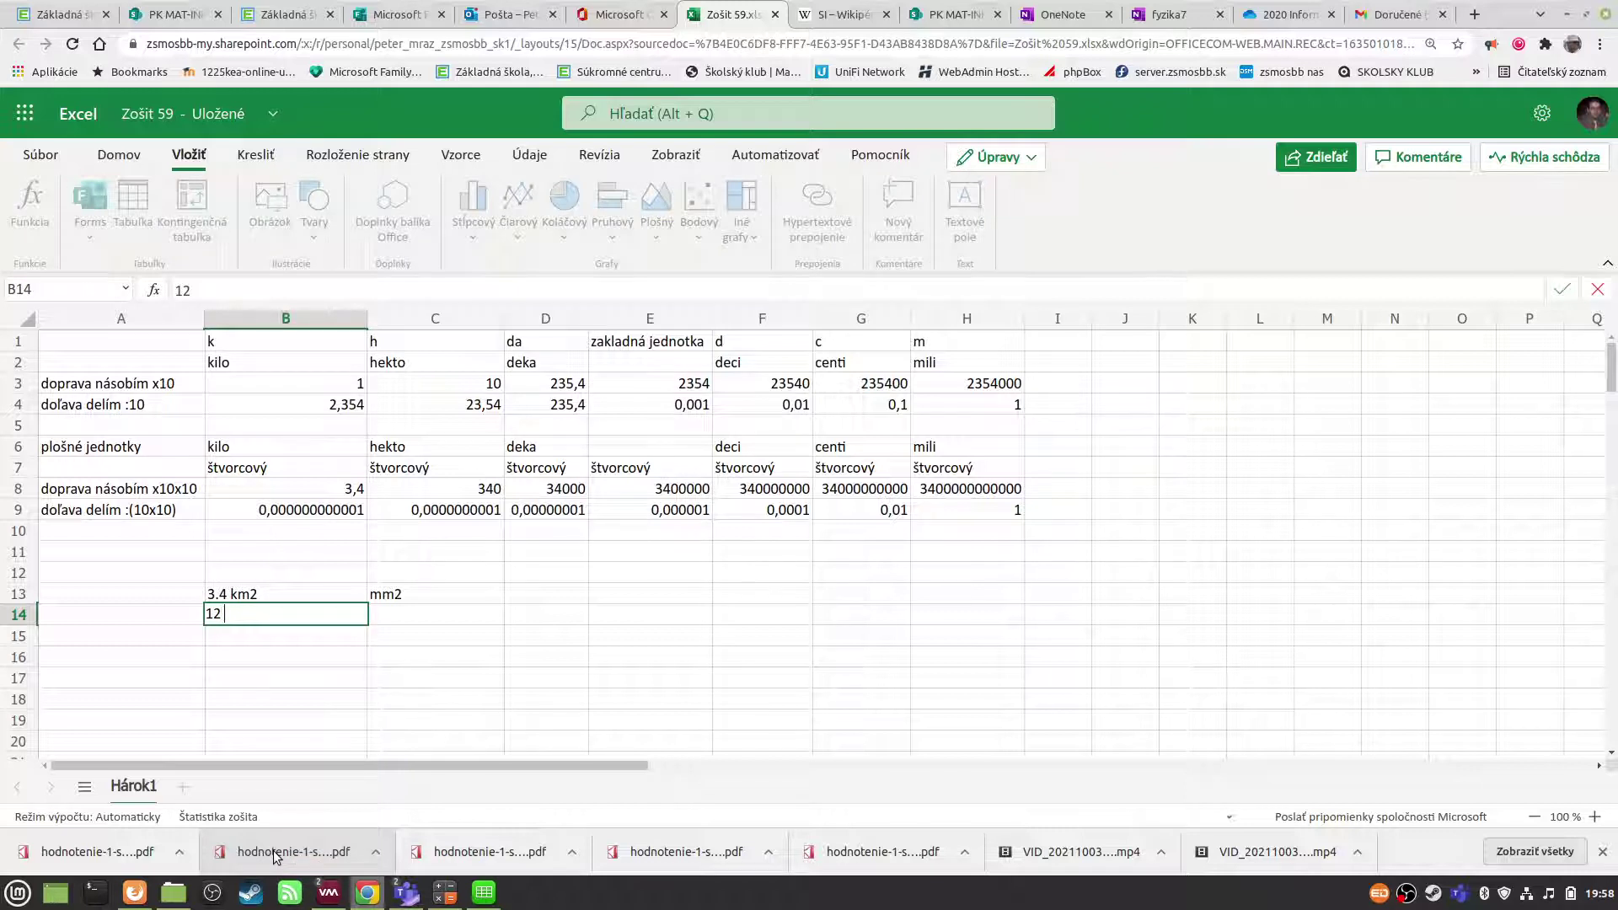
pyautogui.write('cm')
pyautogui.write('2')
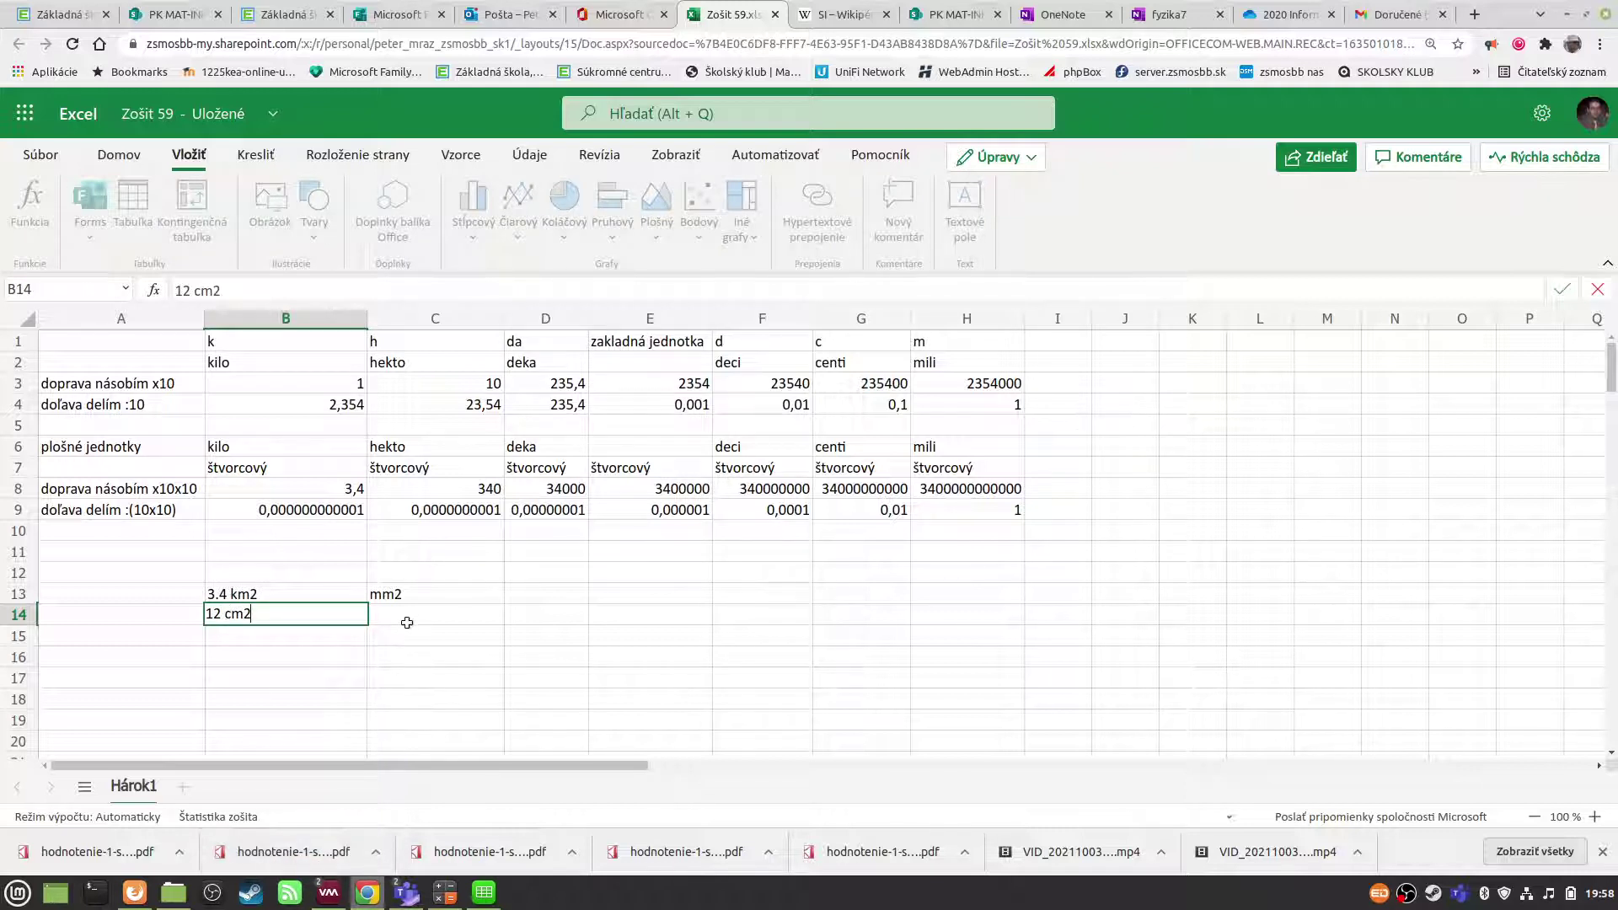
pyautogui.click(403, 620)
pyautogui.write('m')
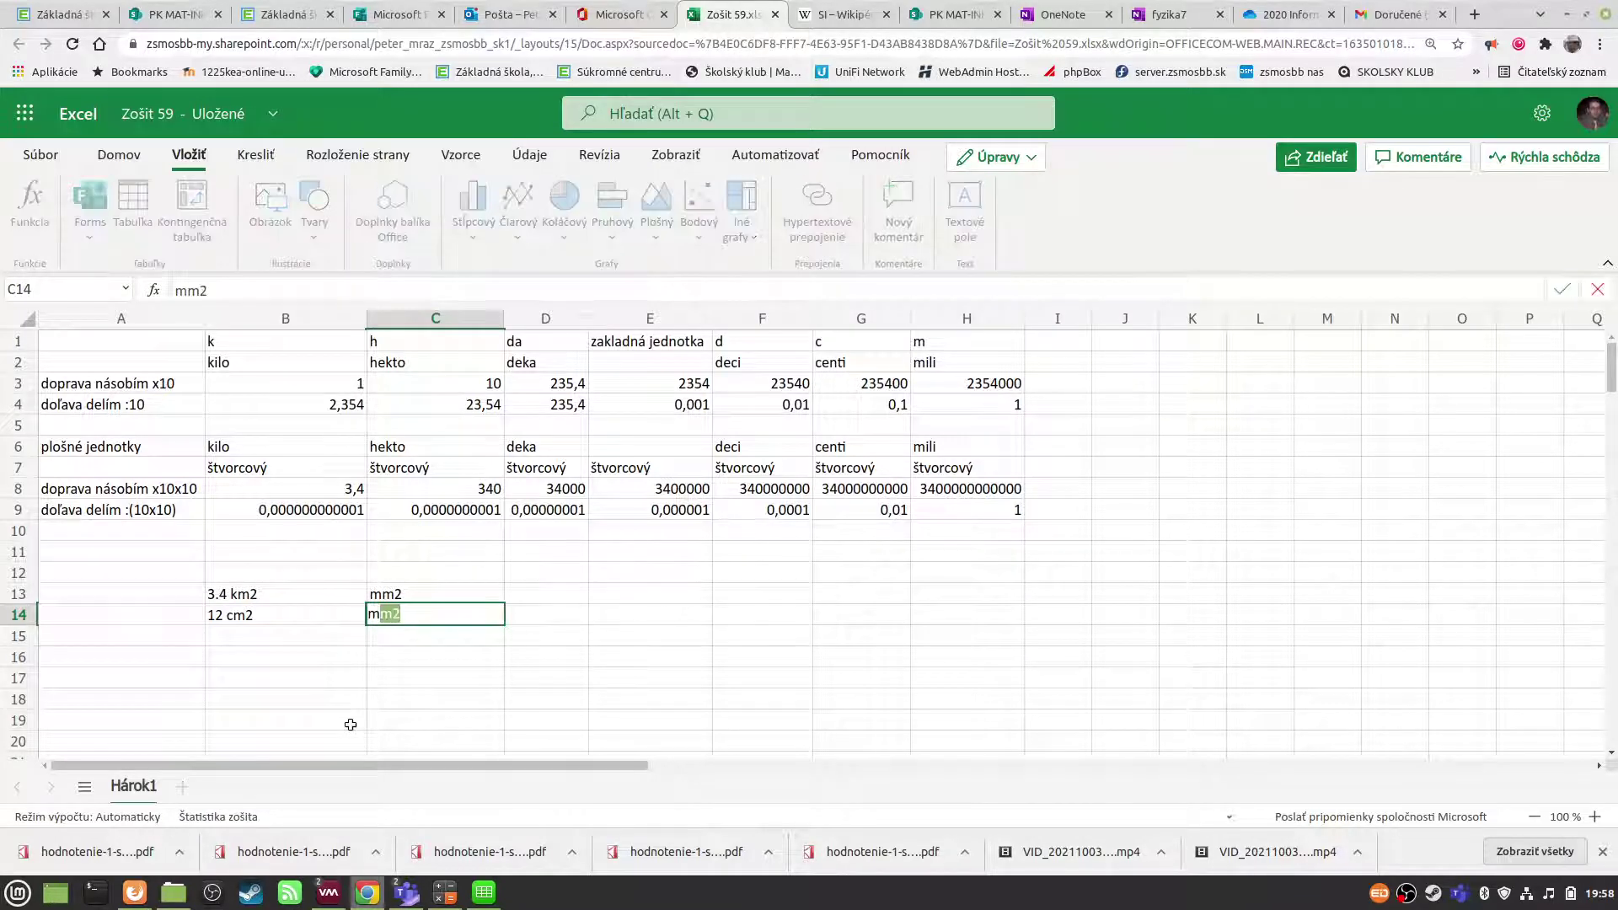
pyautogui.write('2')
pyautogui.press('Return')
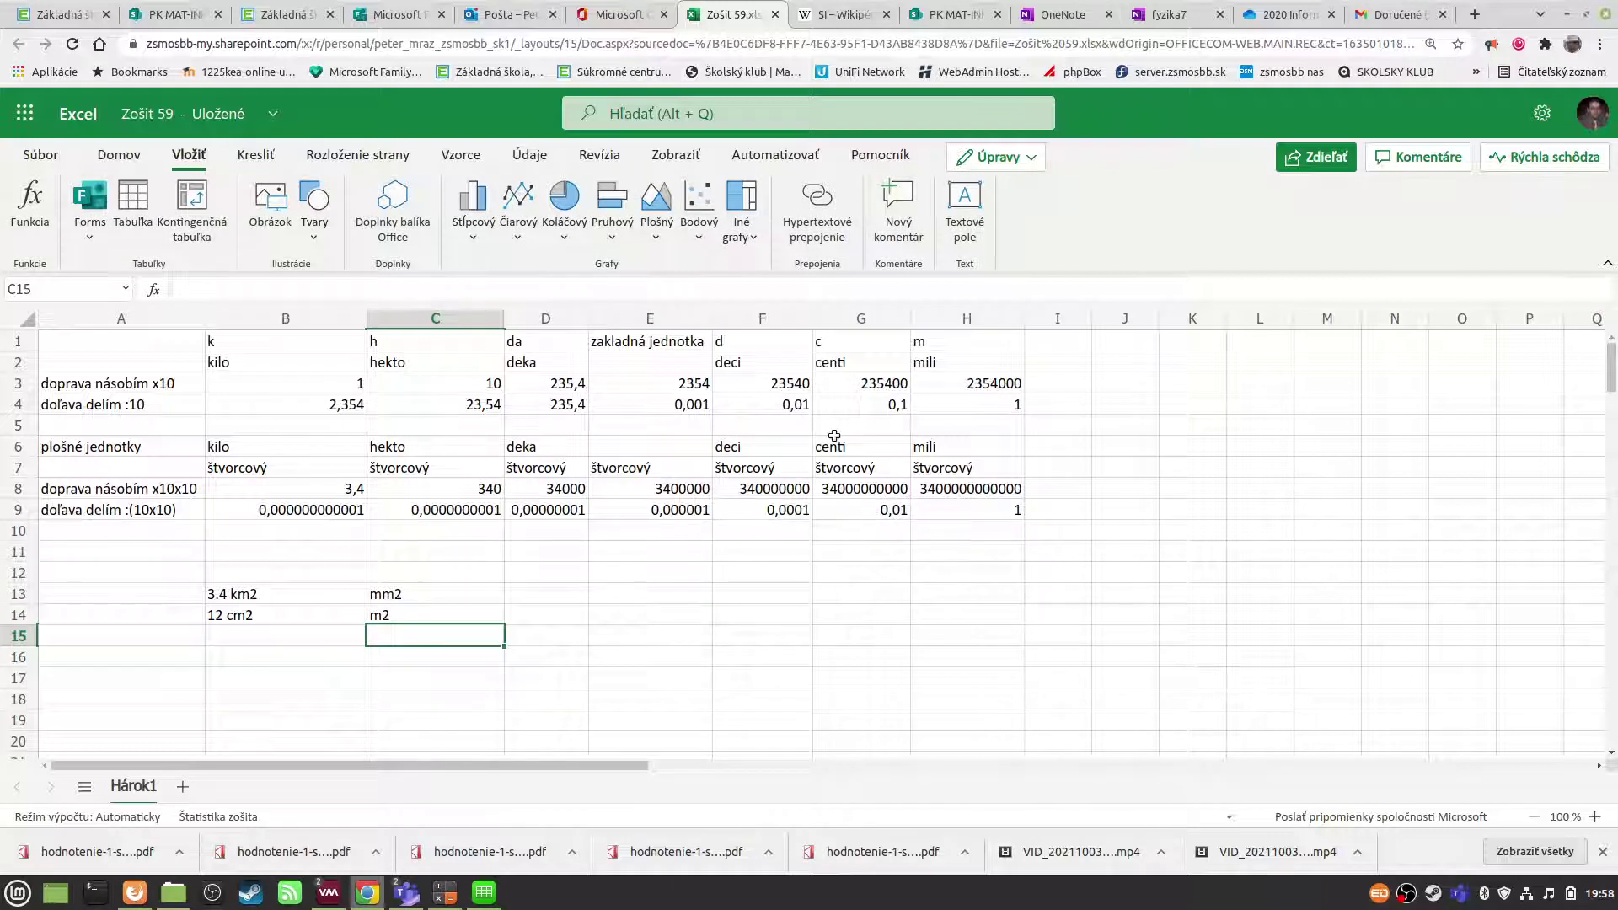
pyautogui.click(841, 512)
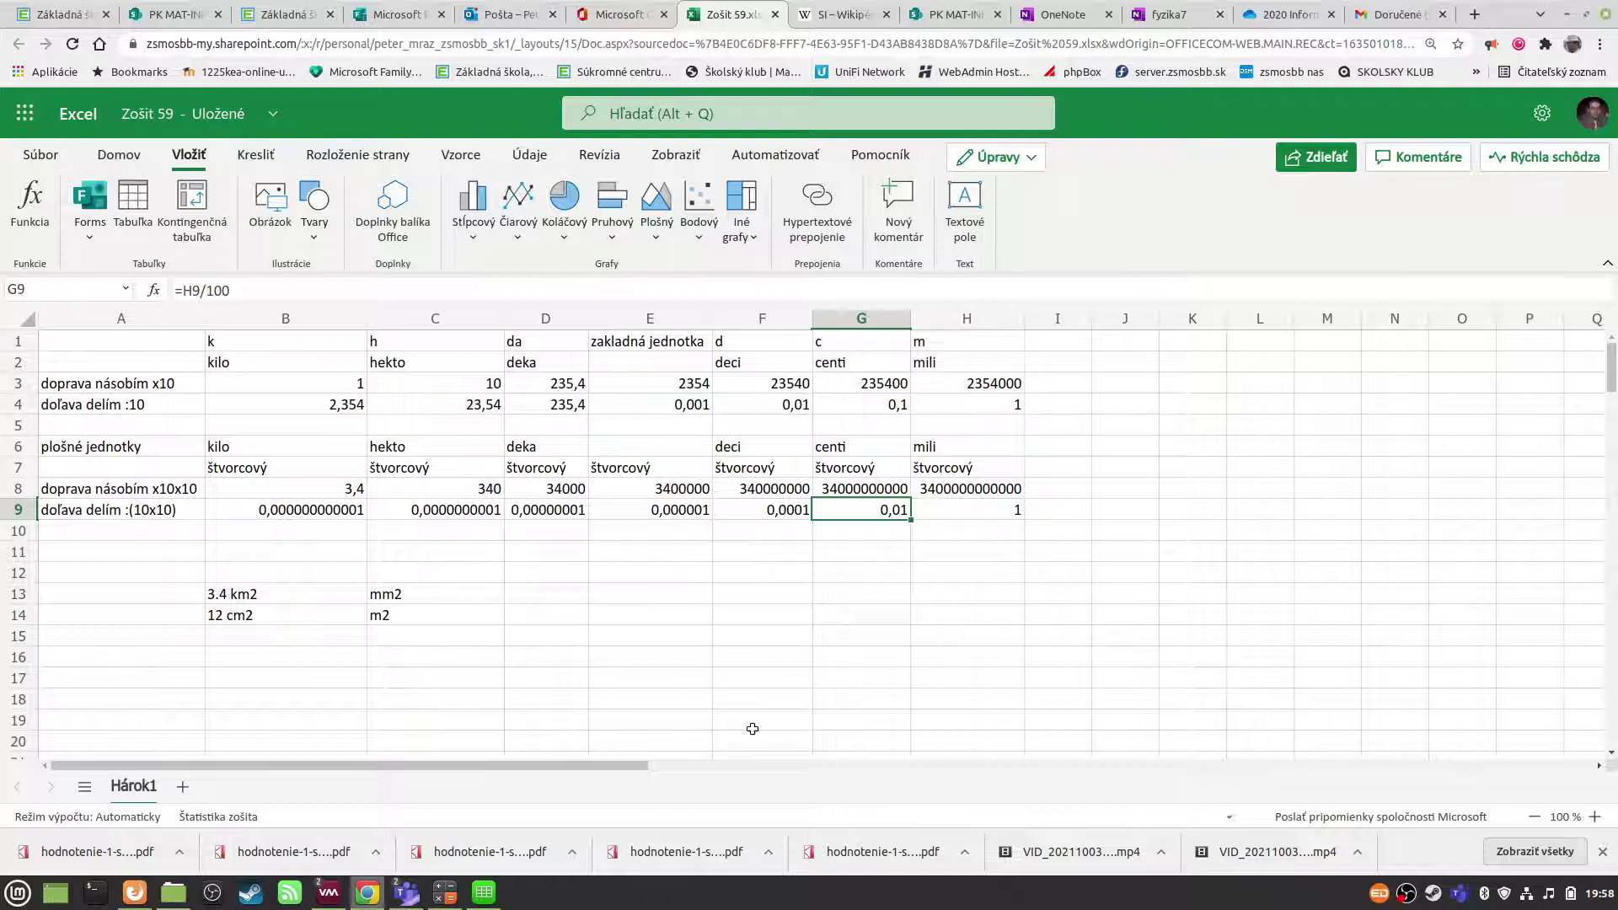
# - Enter 12 as the centi value in G9 so row 9 yields 0,0012 in the base-unit column
pyautogui.write('12')
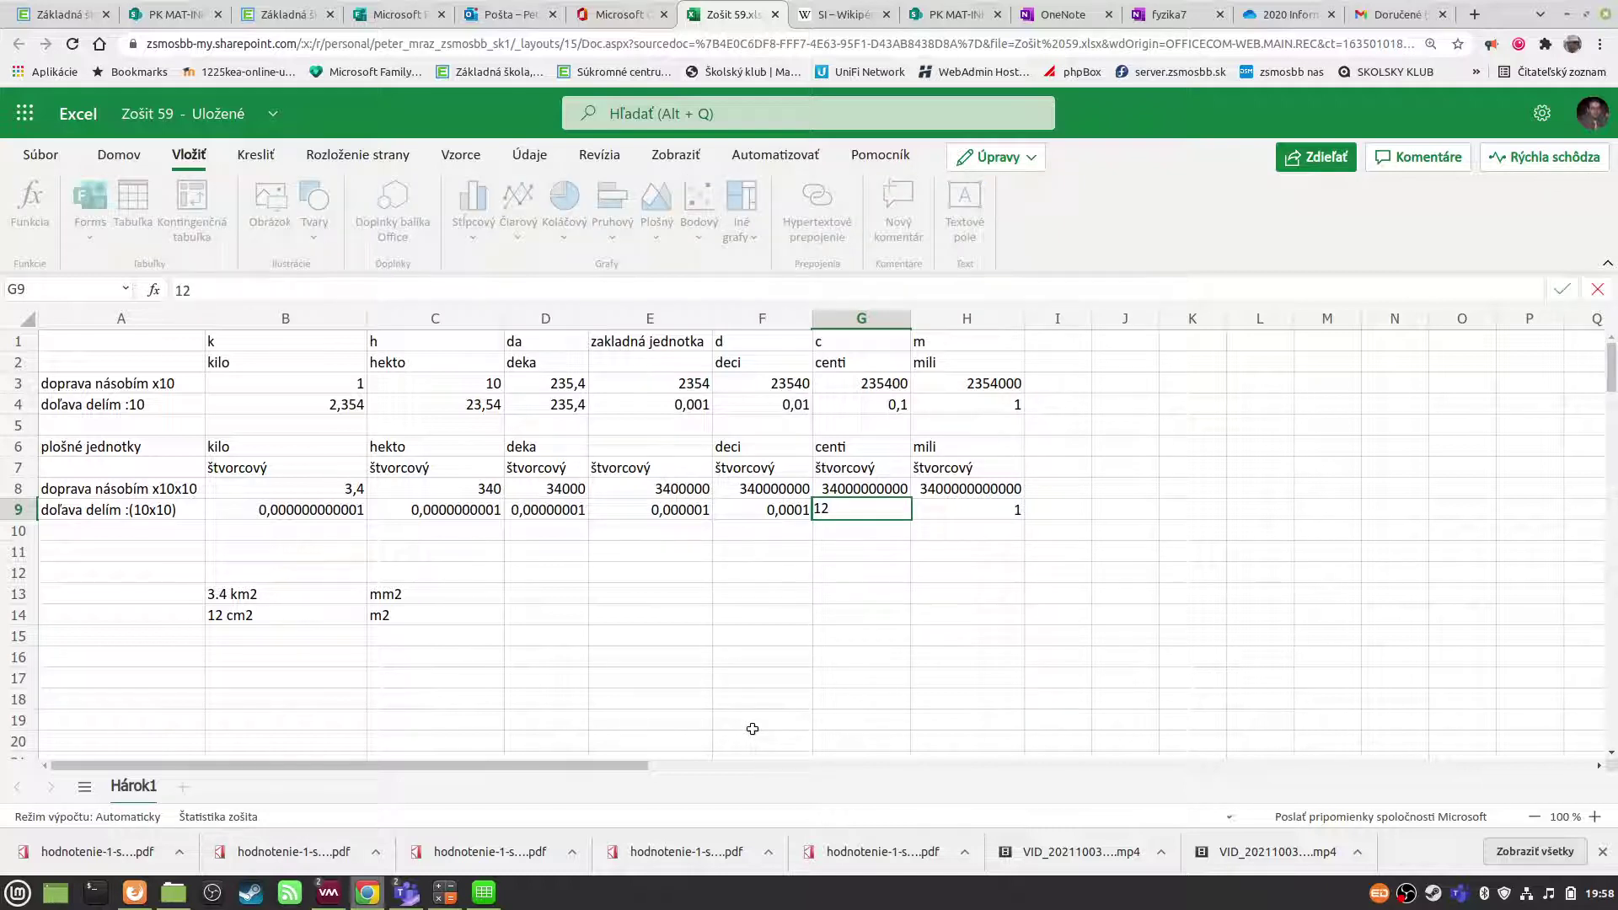
pyautogui.press('Return')
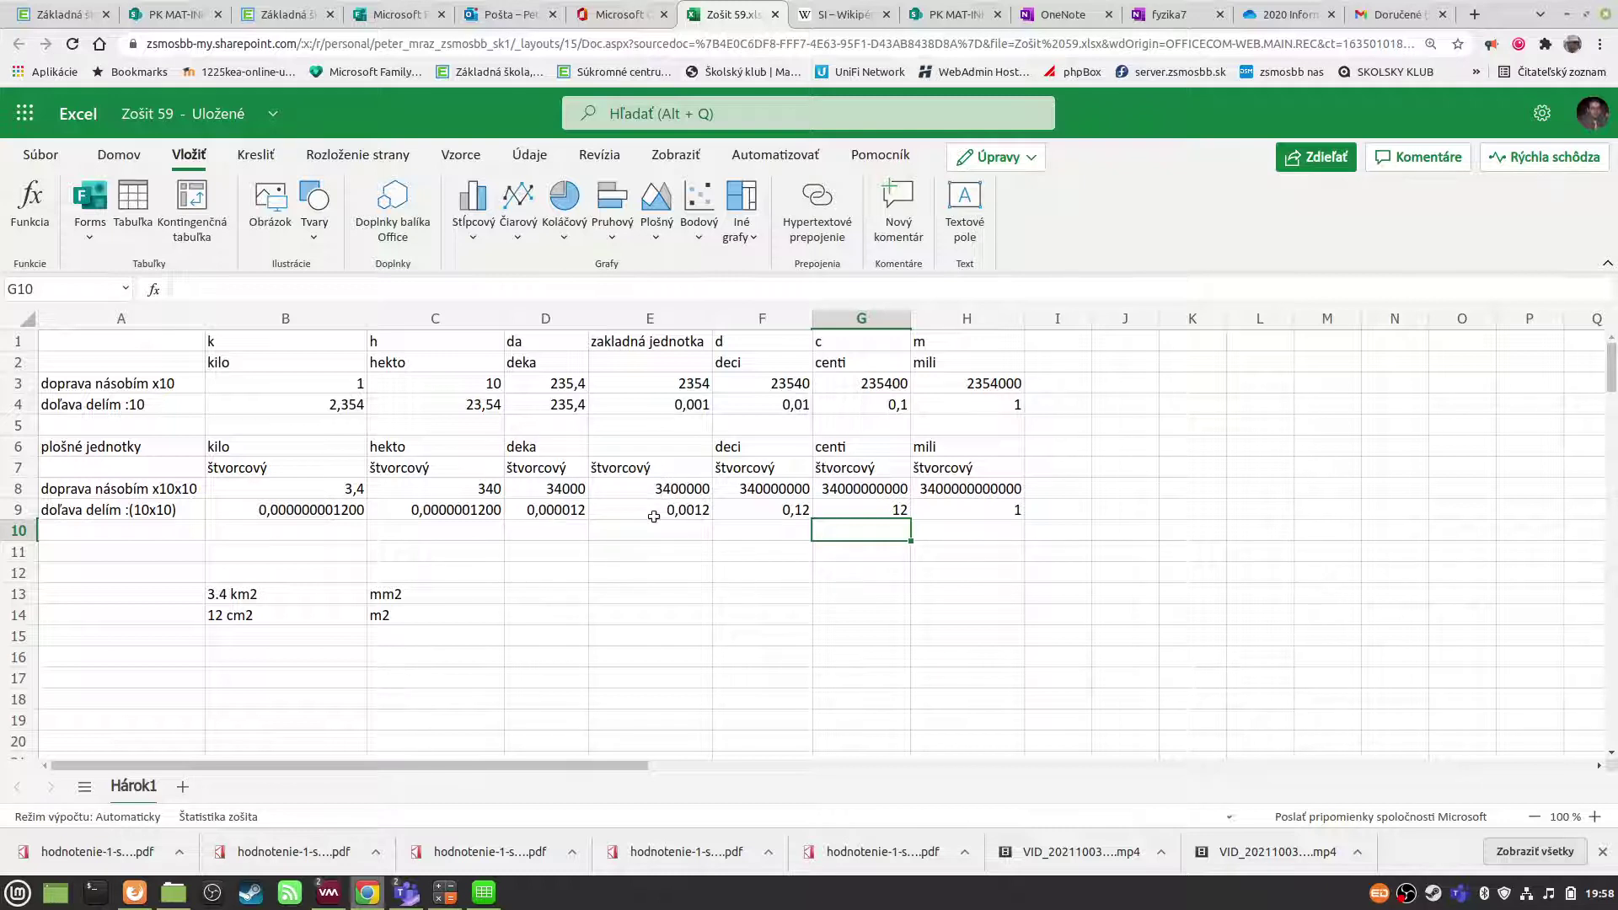
pyautogui.click(698, 516)
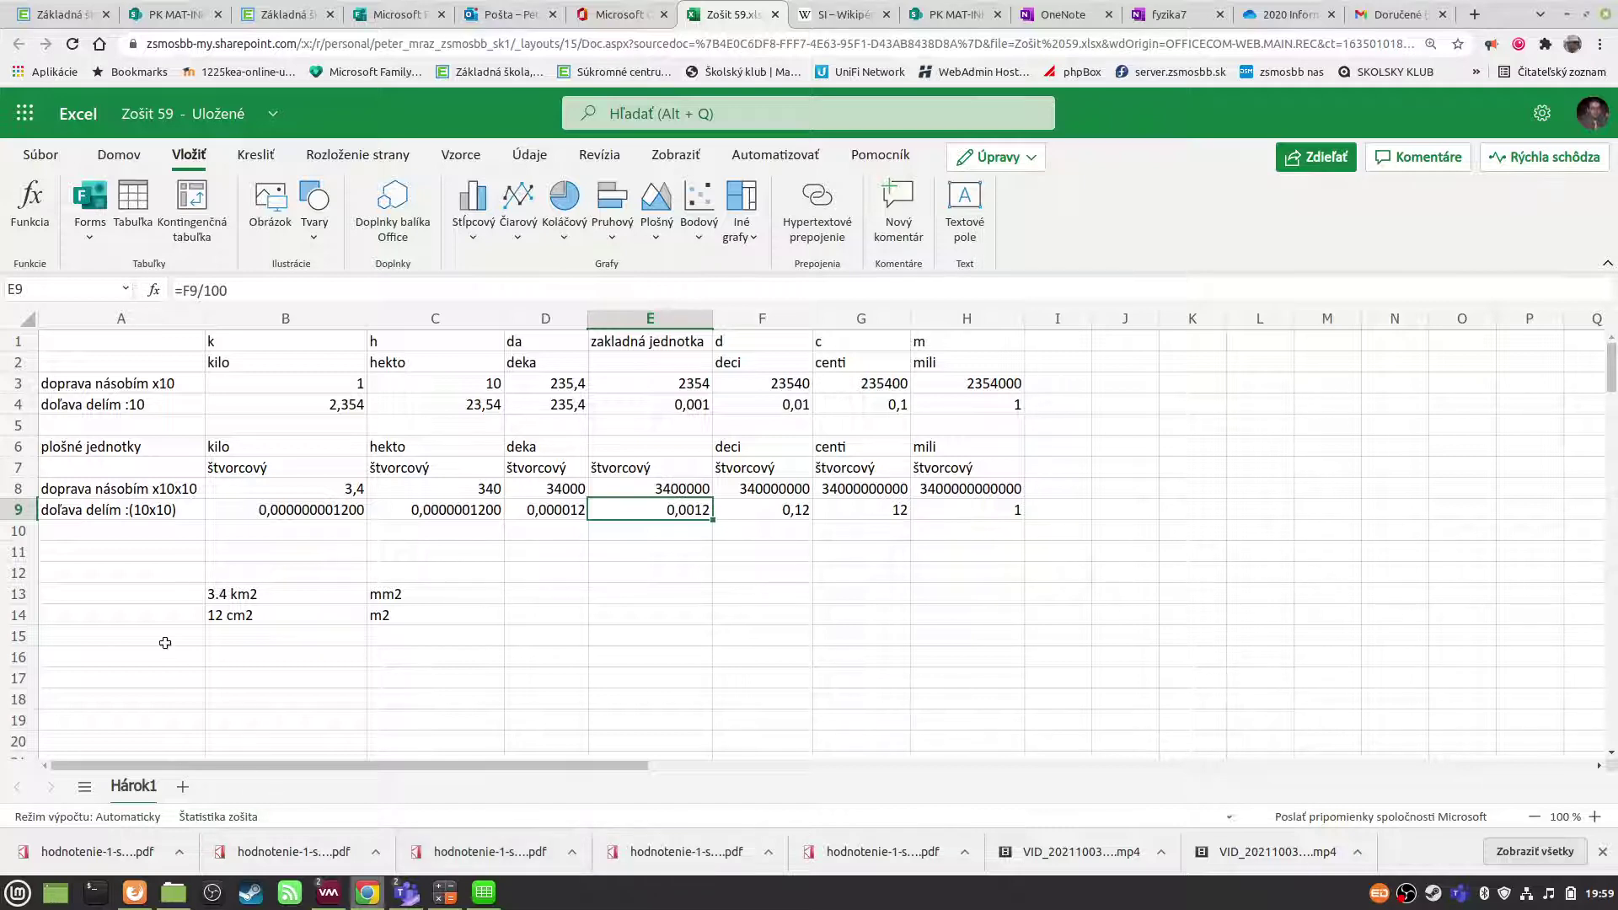
# - Clear the two exercise entries in B13:C14
pyautogui.scroll(-1, 165, 642)
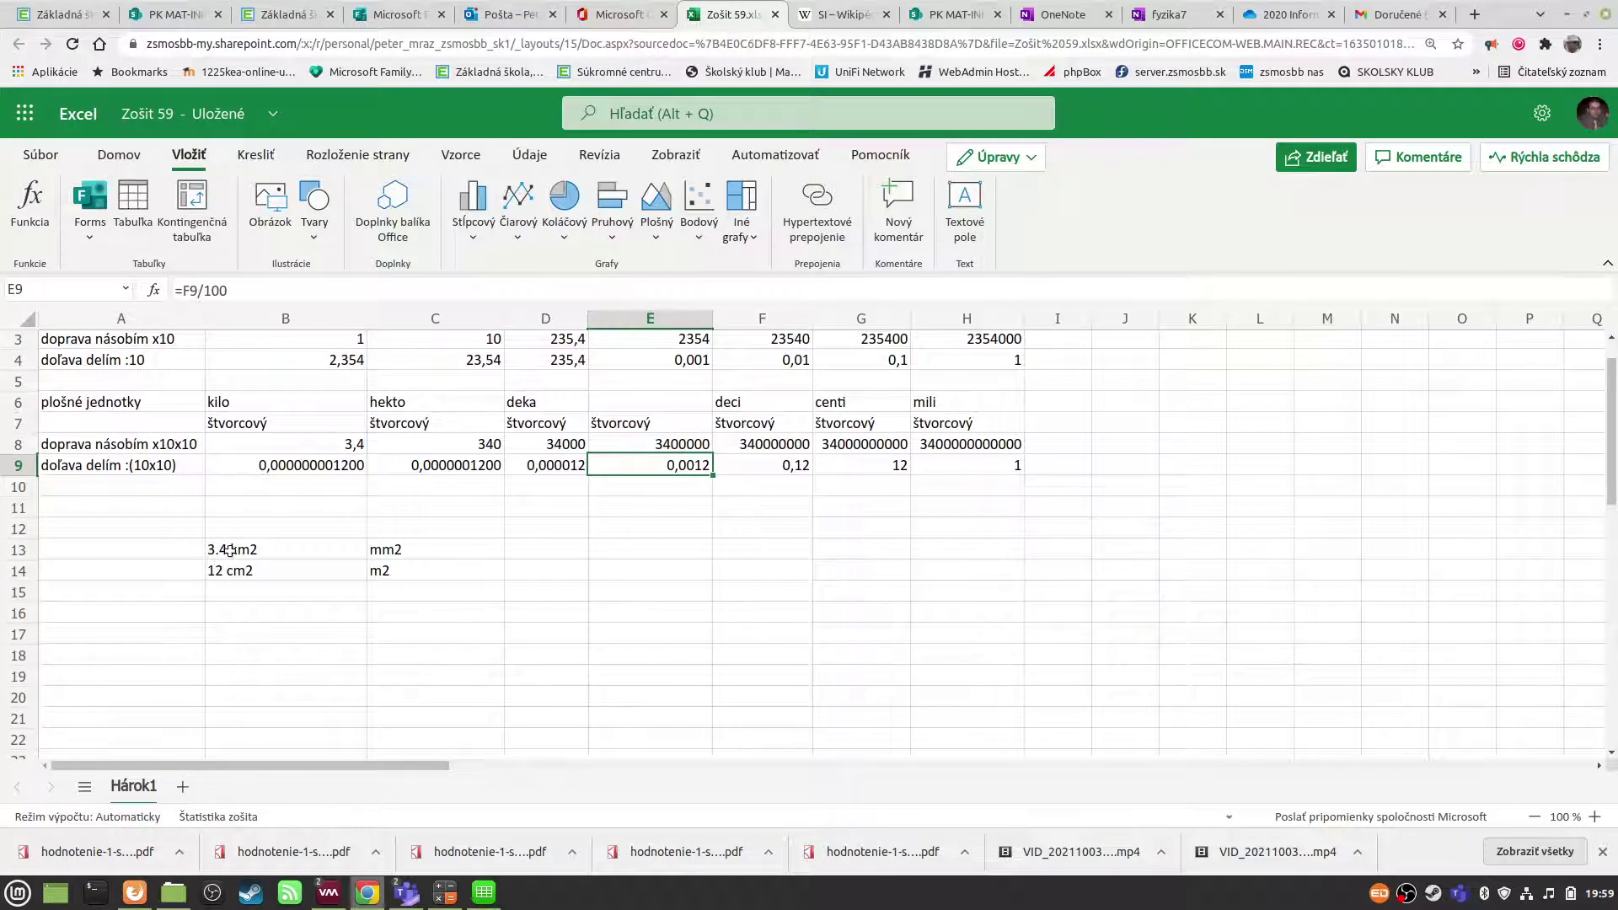
pyautogui.moveTo(230, 551); pyautogui.dragTo(379, 574)
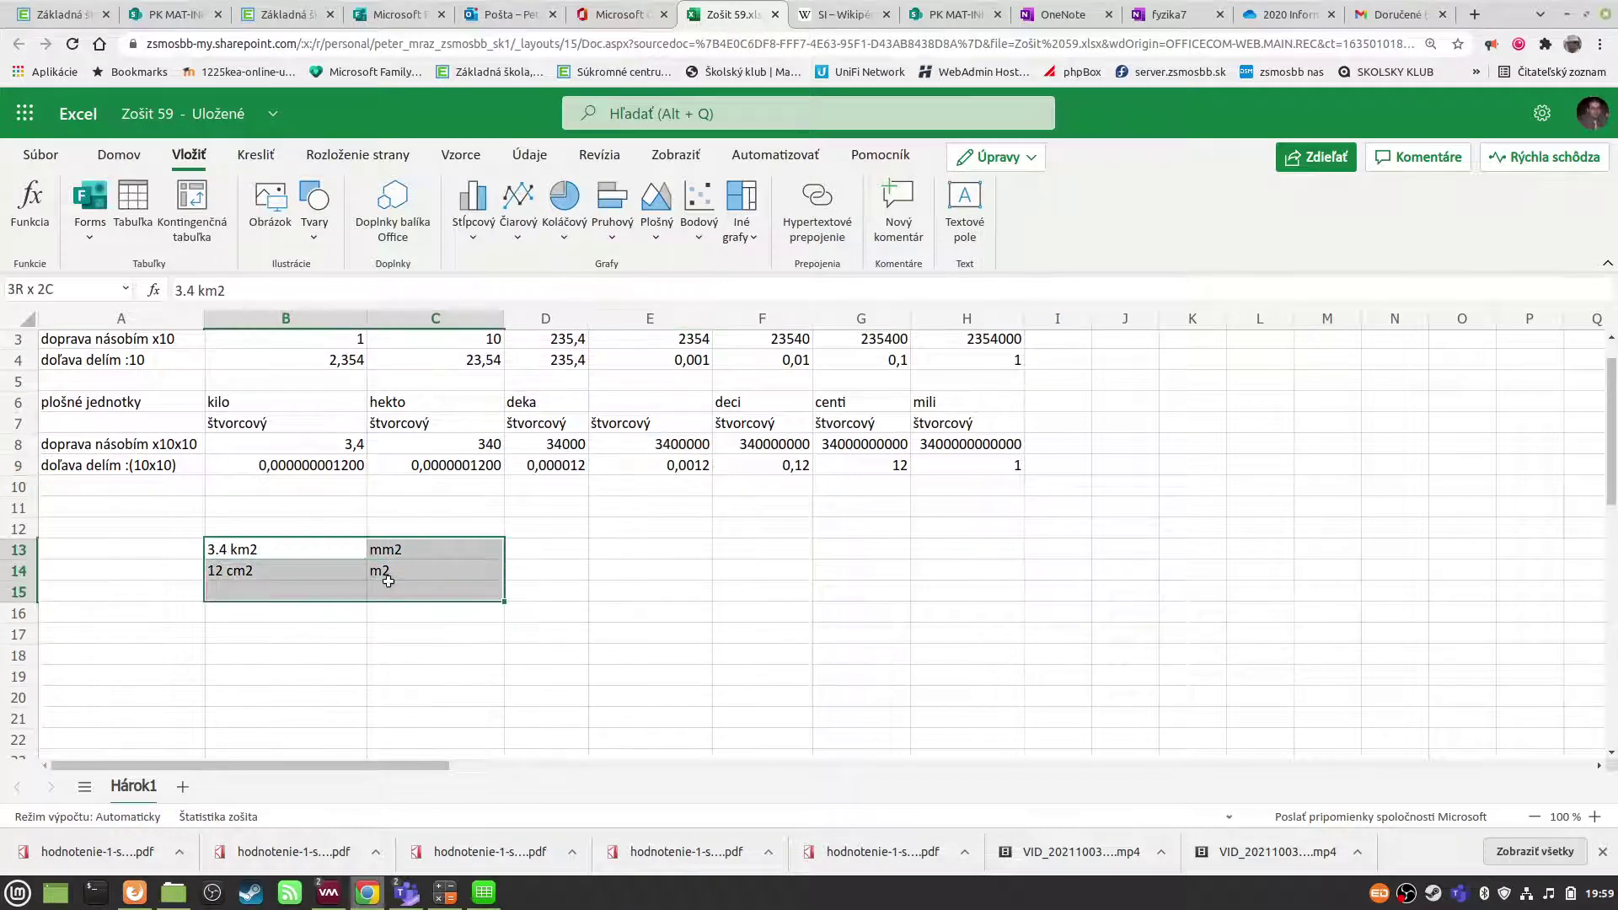
pyautogui.press('Delete')
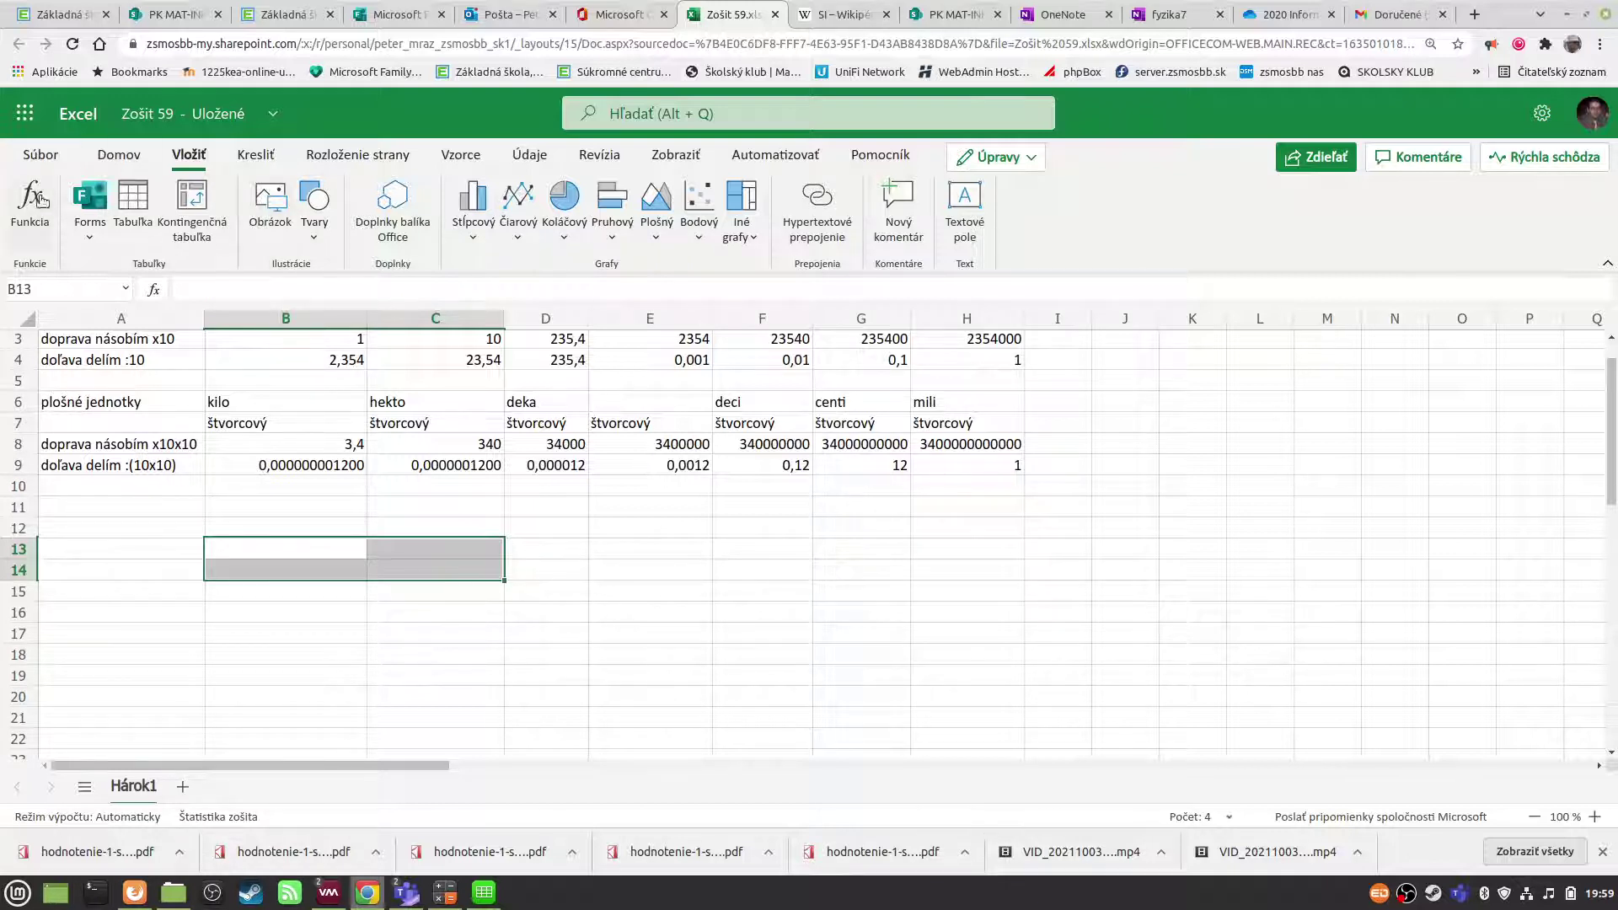
# - Undo the earlier edits so rows 8 and 9 return to starting from 1
pyautogui.click(119, 154)
pyautogui.click(22, 205)
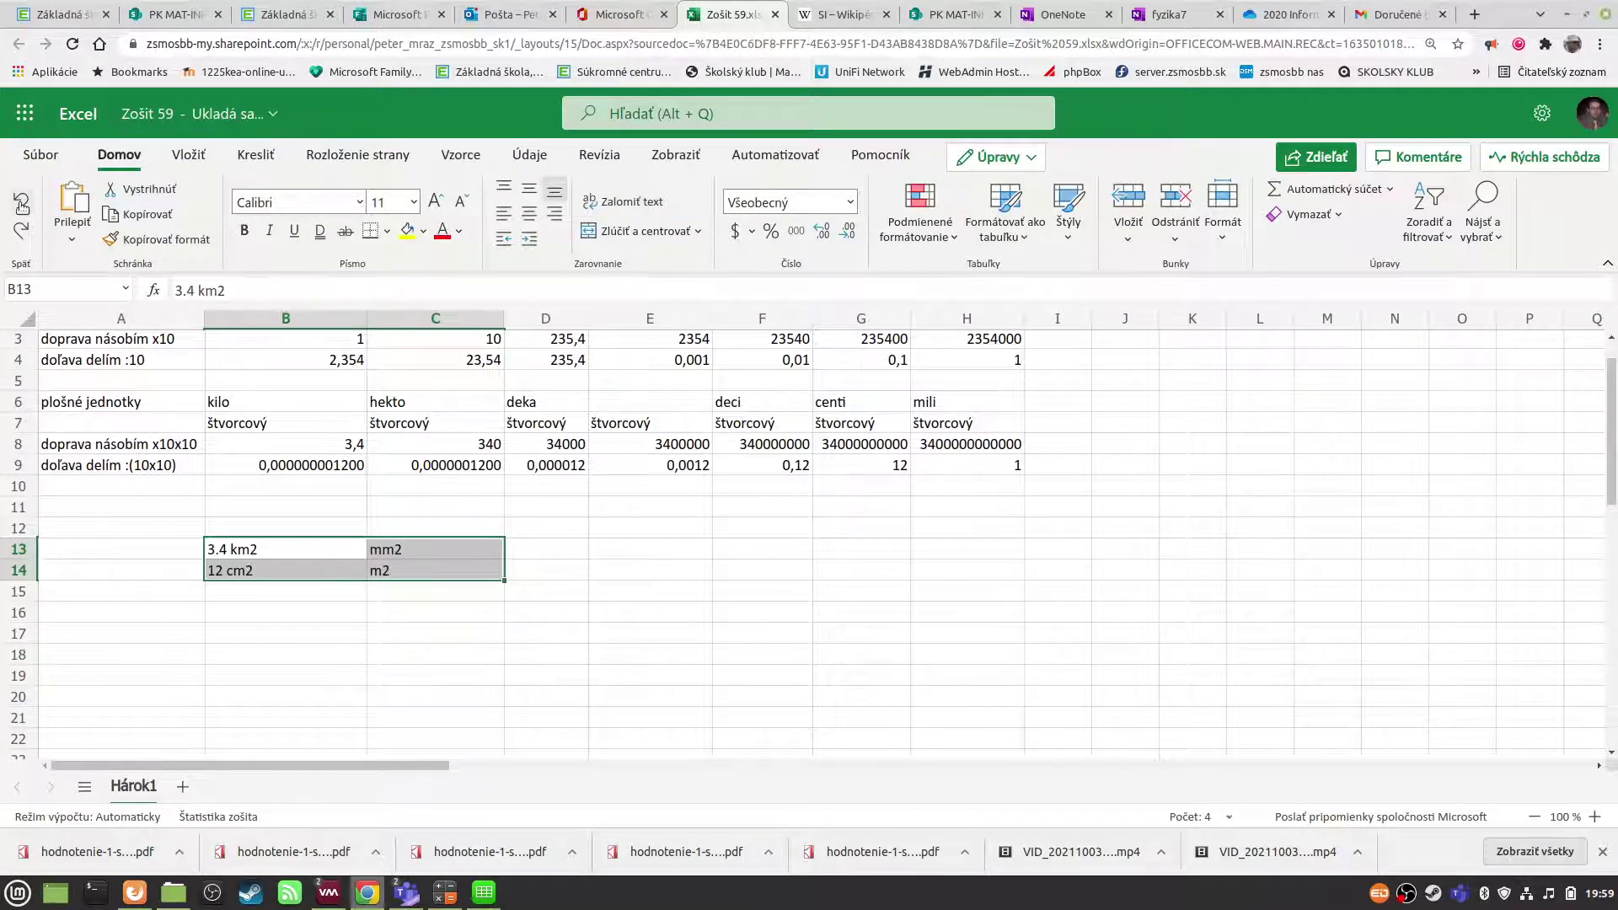
pyautogui.click(22, 205)
pyautogui.click(22, 205)
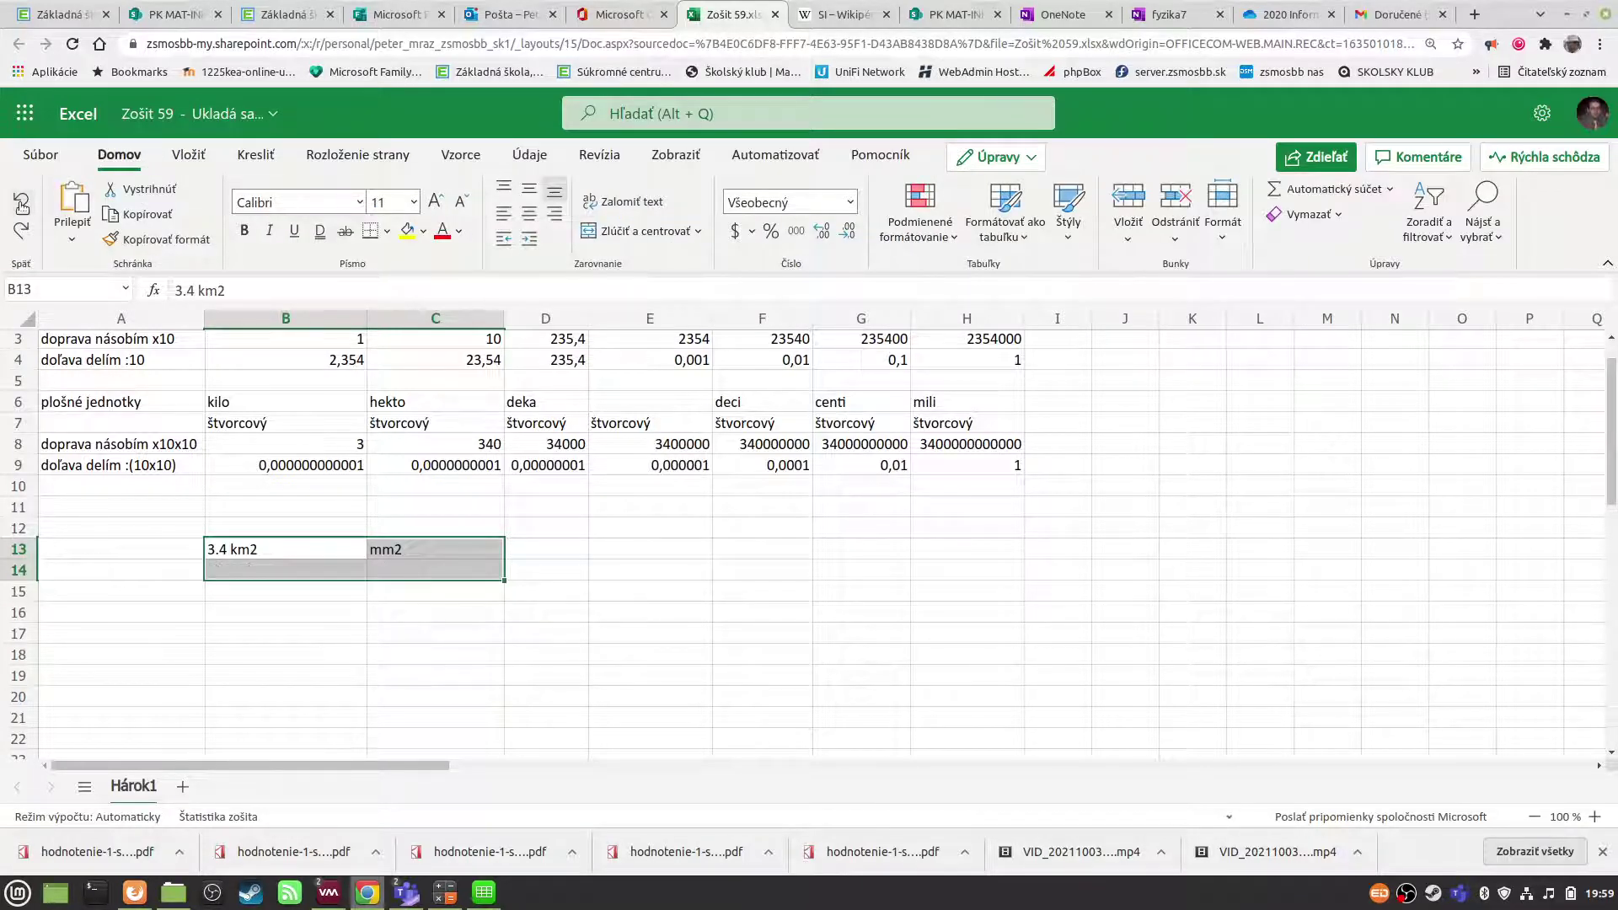
pyautogui.click(22, 205)
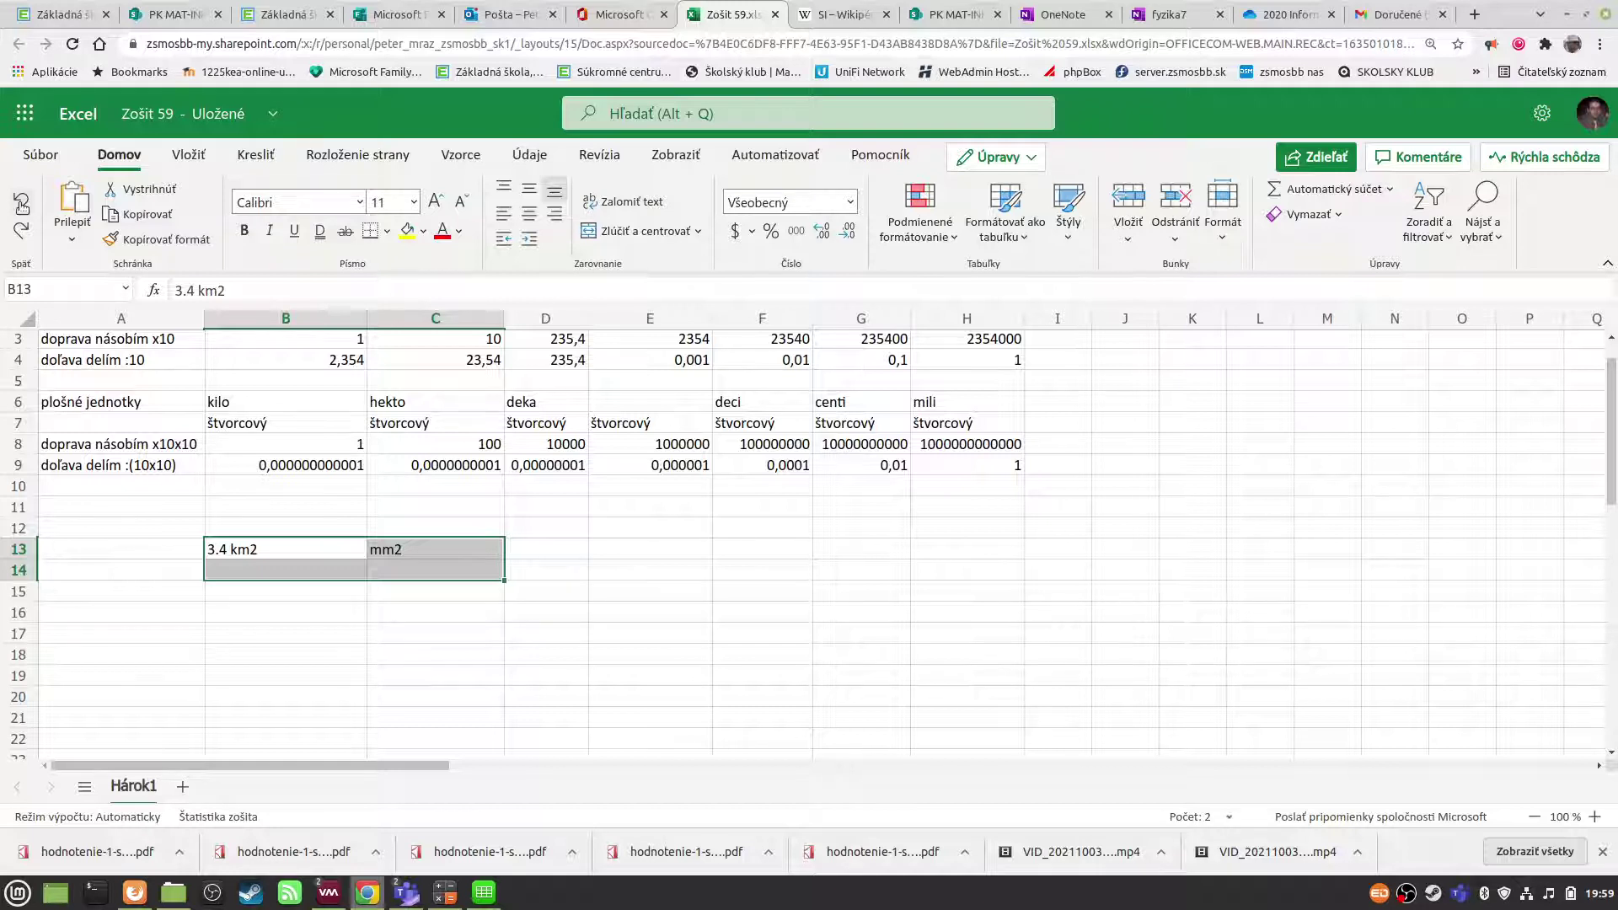
pyautogui.click(21, 205)
pyautogui.click(22, 204)
pyautogui.click(84, 512)
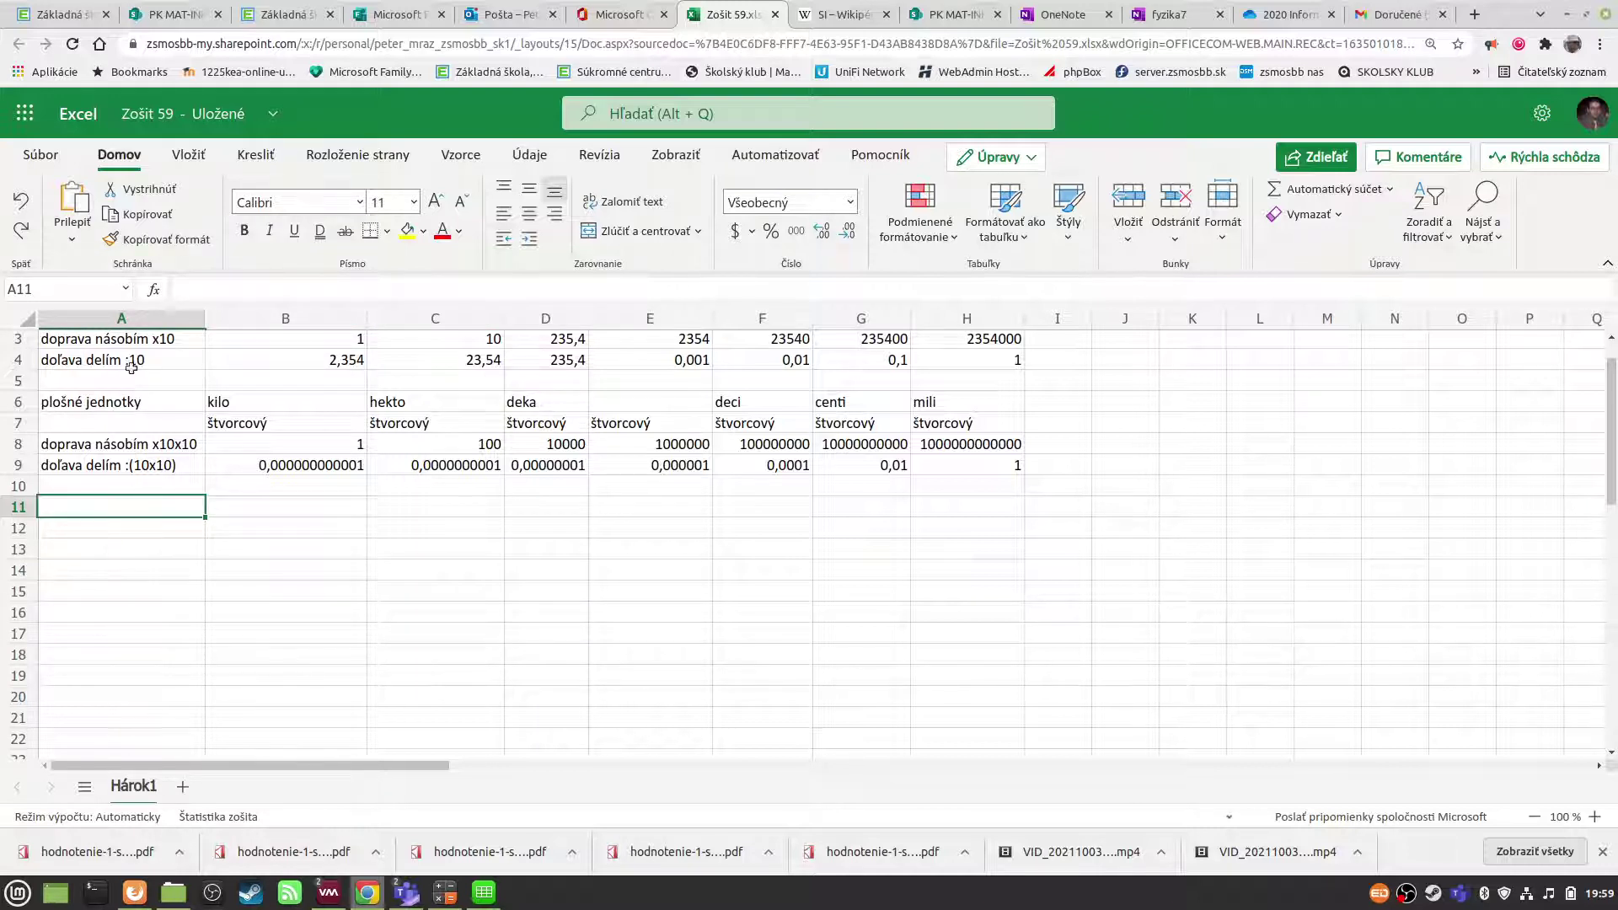
# - Copy the square-units header block A6:H7 and paste it at A12
pyautogui.moveTo(112, 397); pyautogui.dragTo(967, 424)
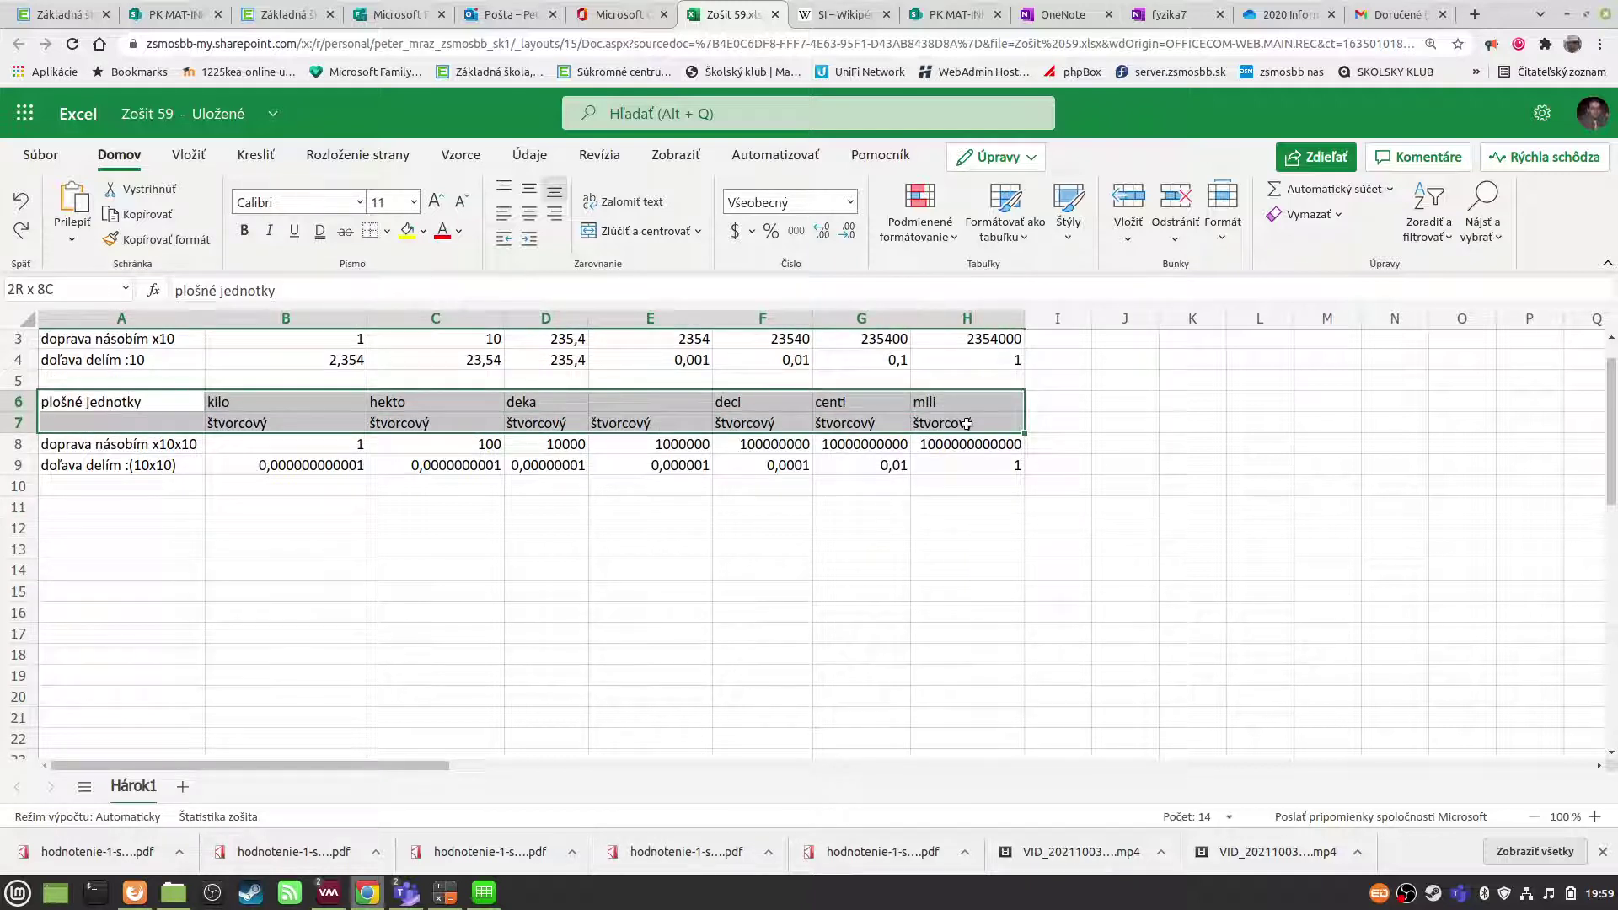
pyautogui.moveTo(966, 424); pyautogui.dragTo(961, 425)
pyautogui.hotkey('ctrl', 'c')
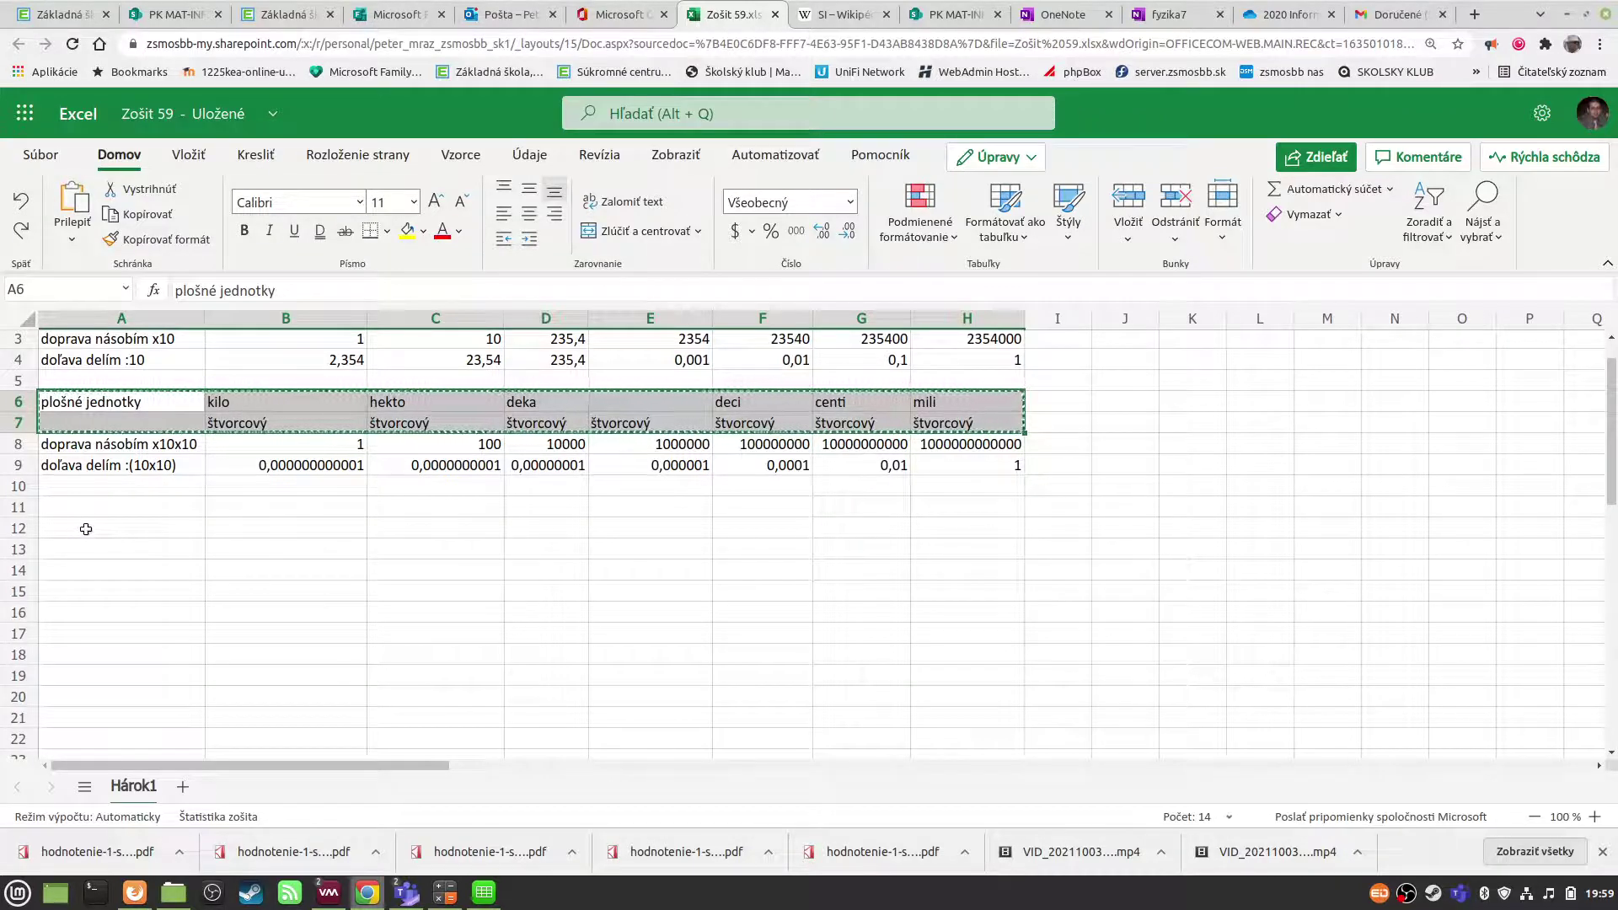
pyautogui.click(85, 529)
pyautogui.hotkey('ctrl', 'v')
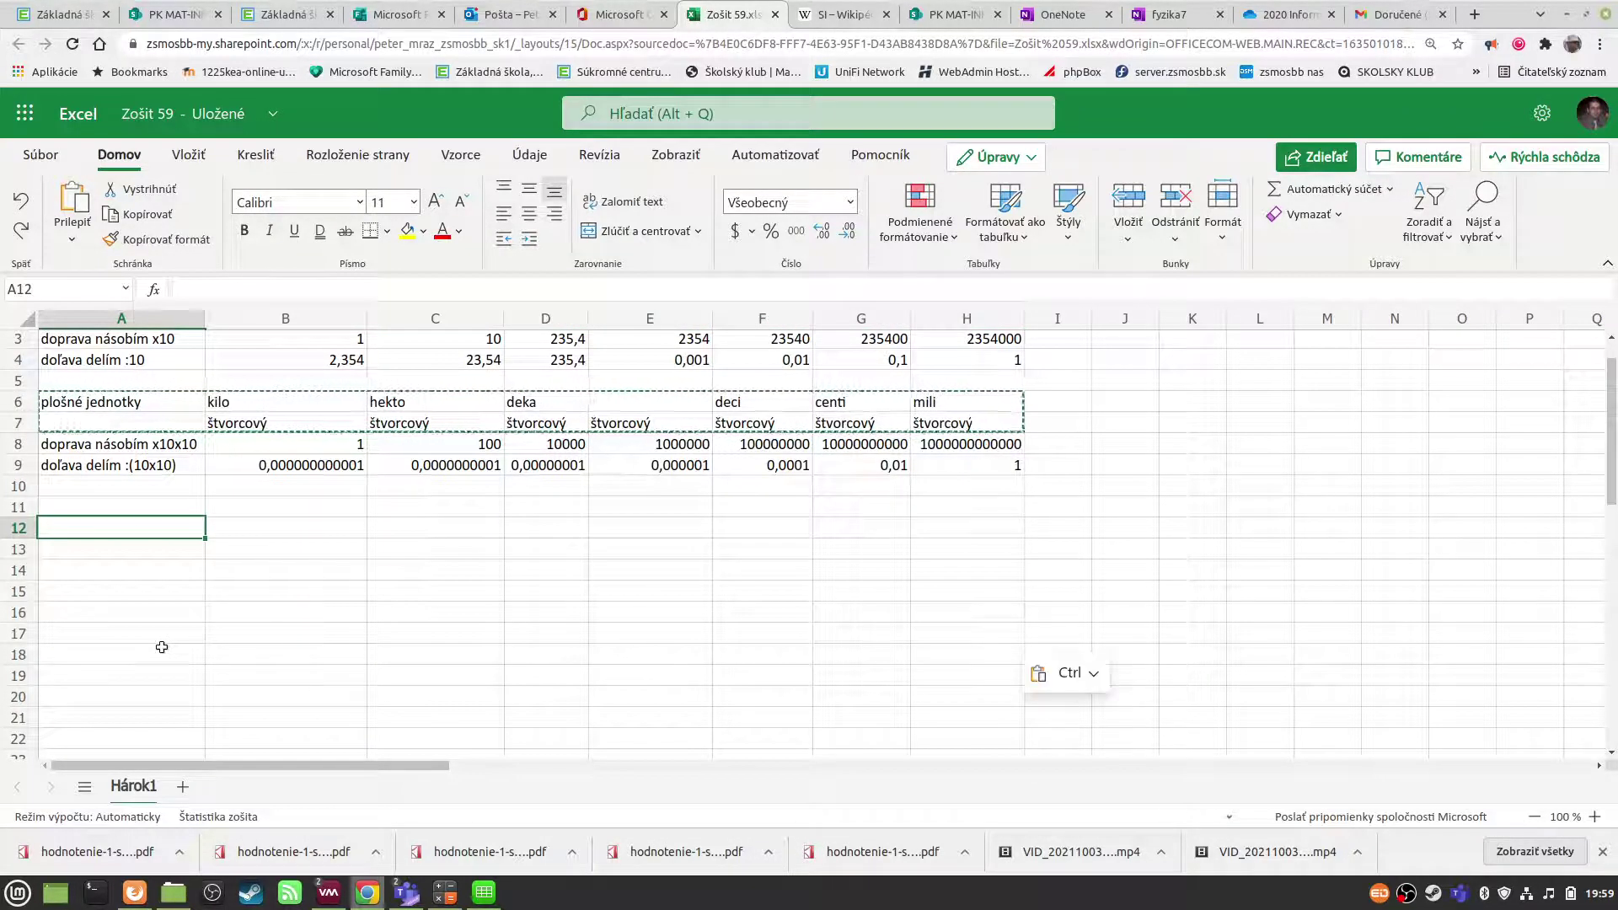
# - Rename the A12 label from 'plošné jednotky' to 'objemové jednotky'
pyautogui.doubleClick(77, 528)
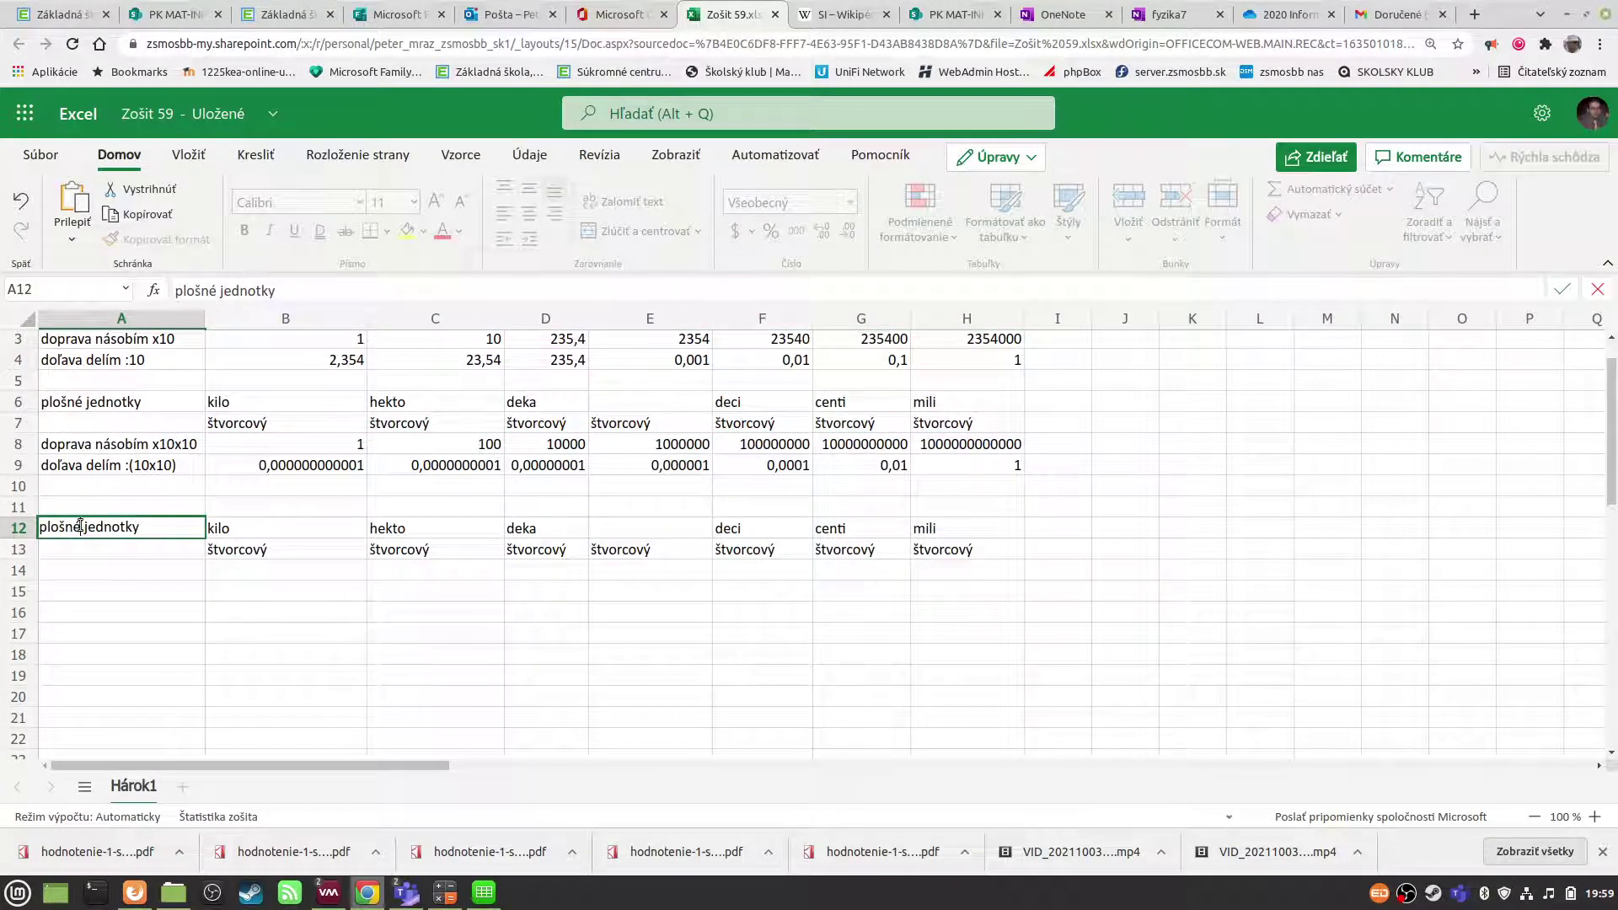
pyautogui.moveTo(80, 527); pyautogui.dragTo(38, 528)
pyautogui.press('BackSpace')
pyautogui.write('ob')
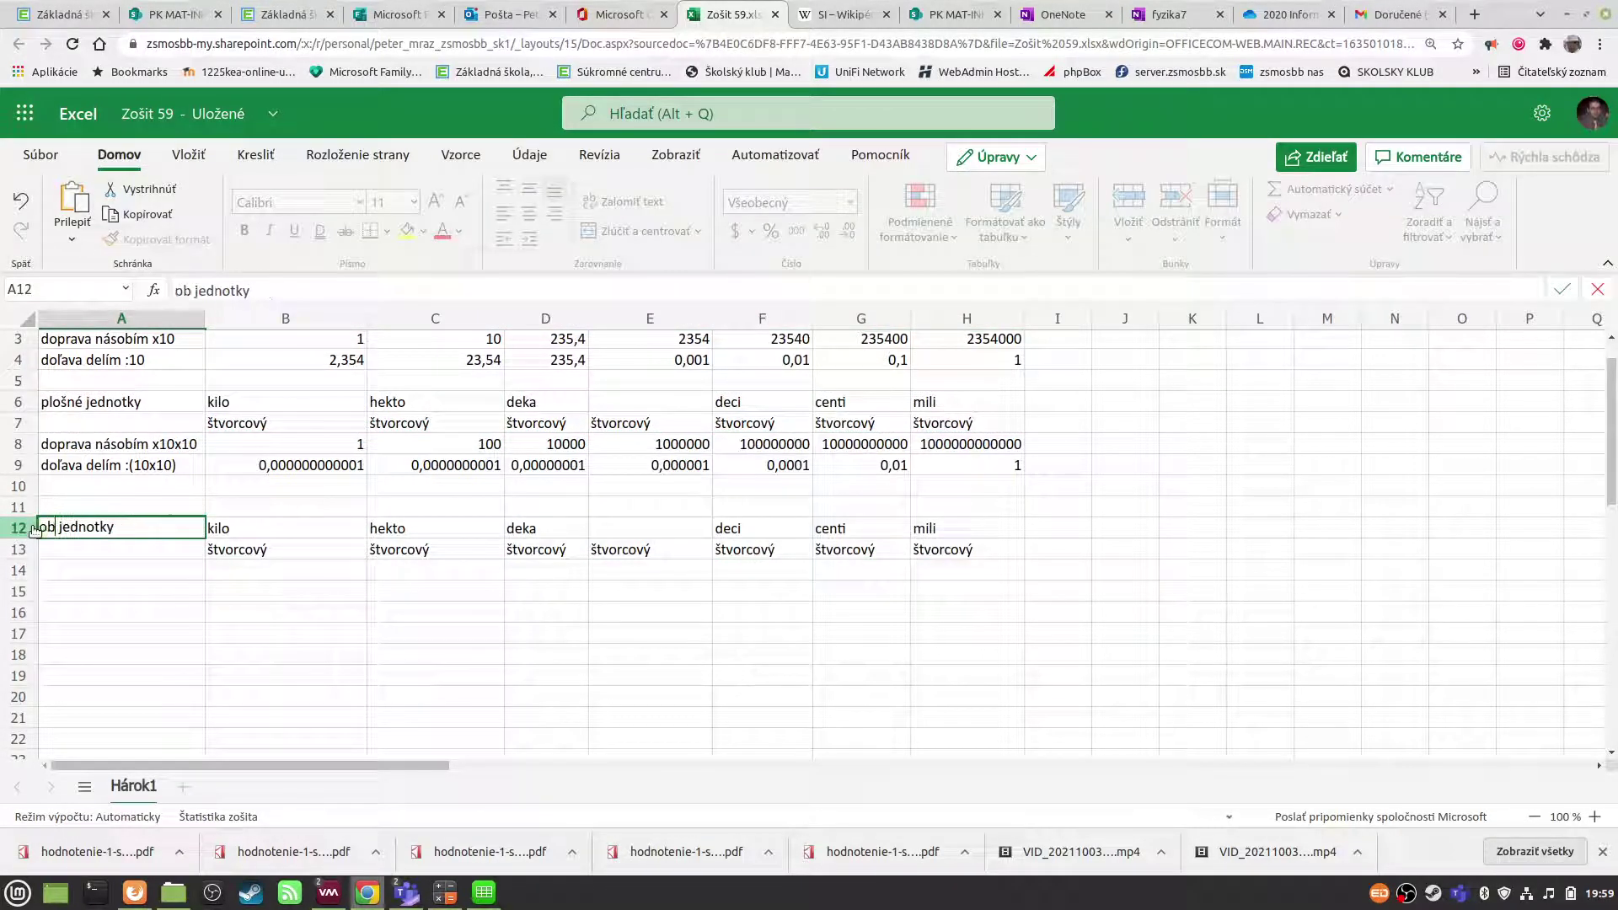
pyautogui.write('jemov')
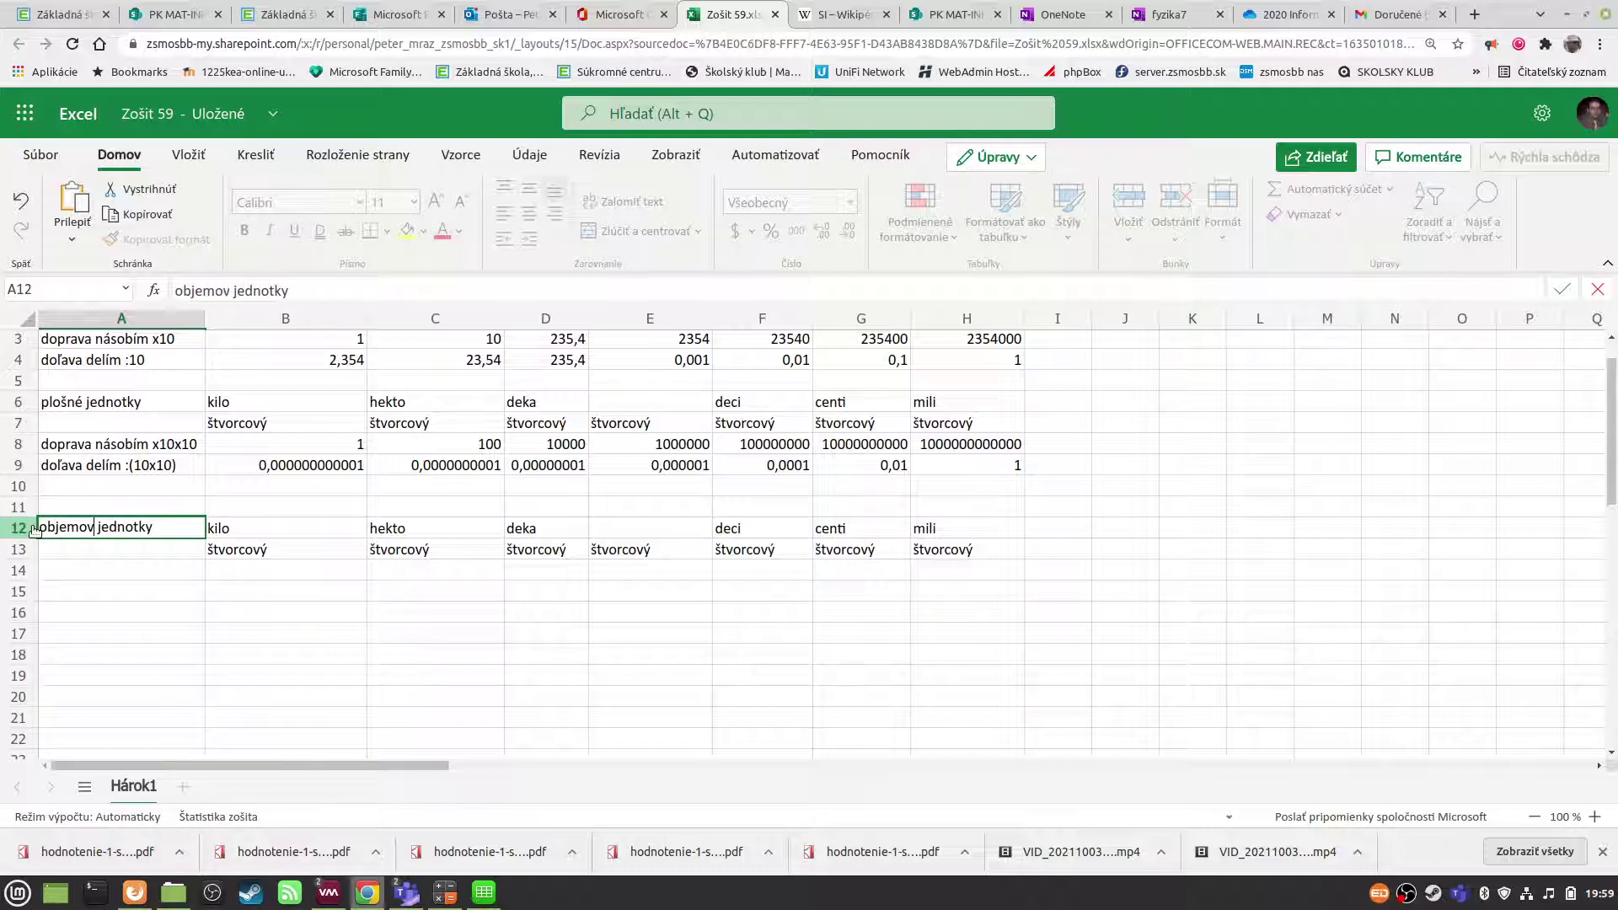
pyautogui.write('é')
pyautogui.press('Return')
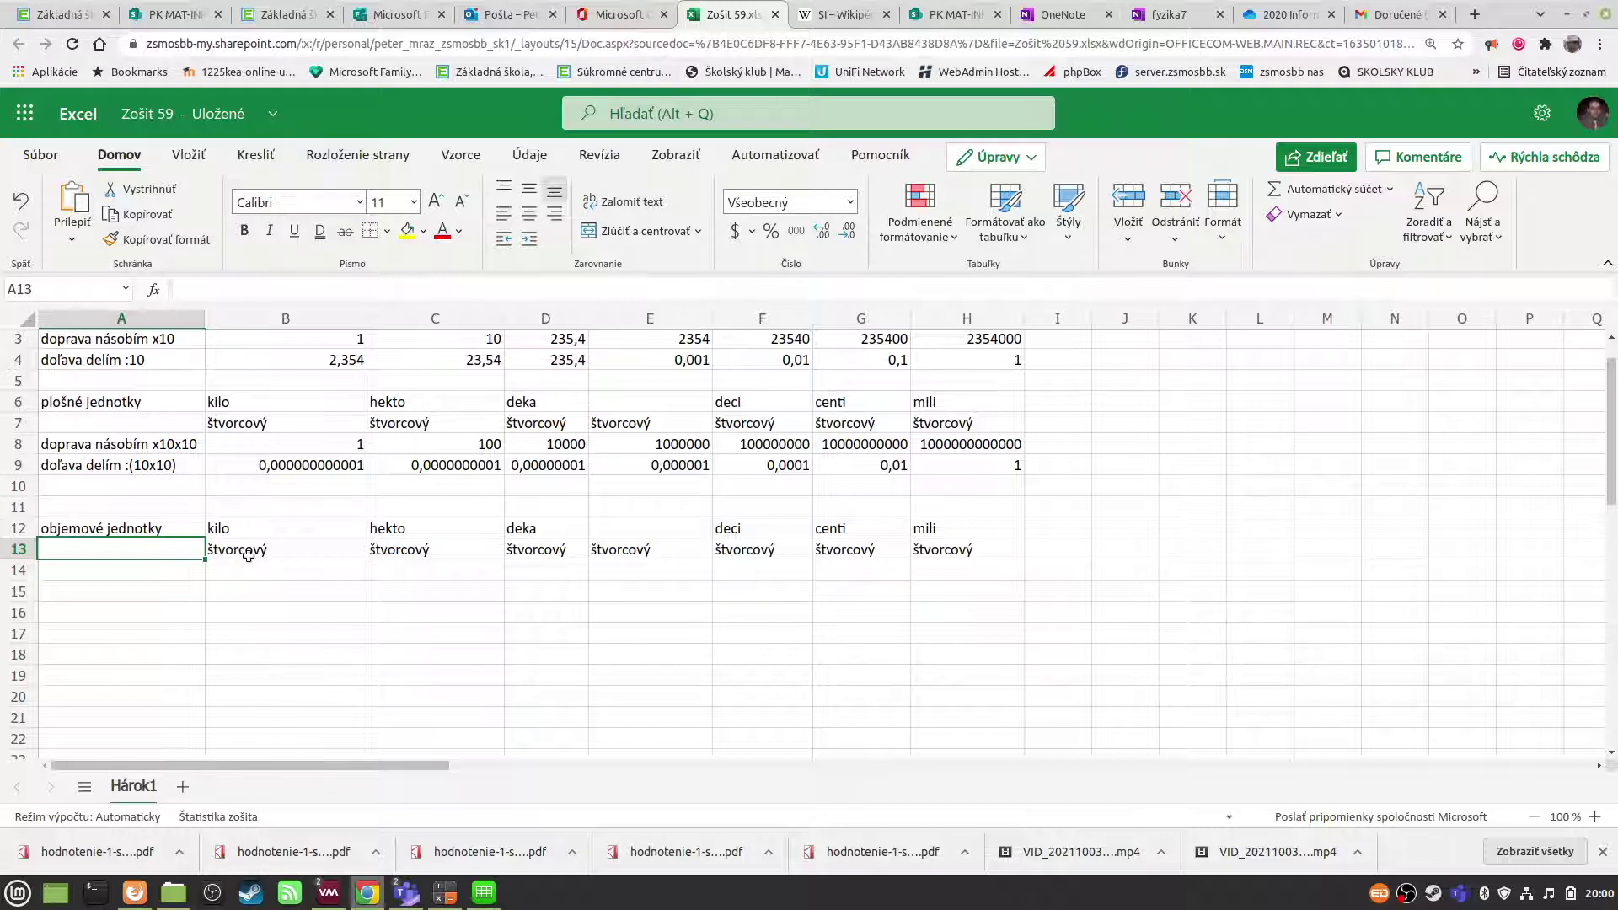
# - Label B13 'kubický' and fill it across C13:H13
pyautogui.click(248, 554)
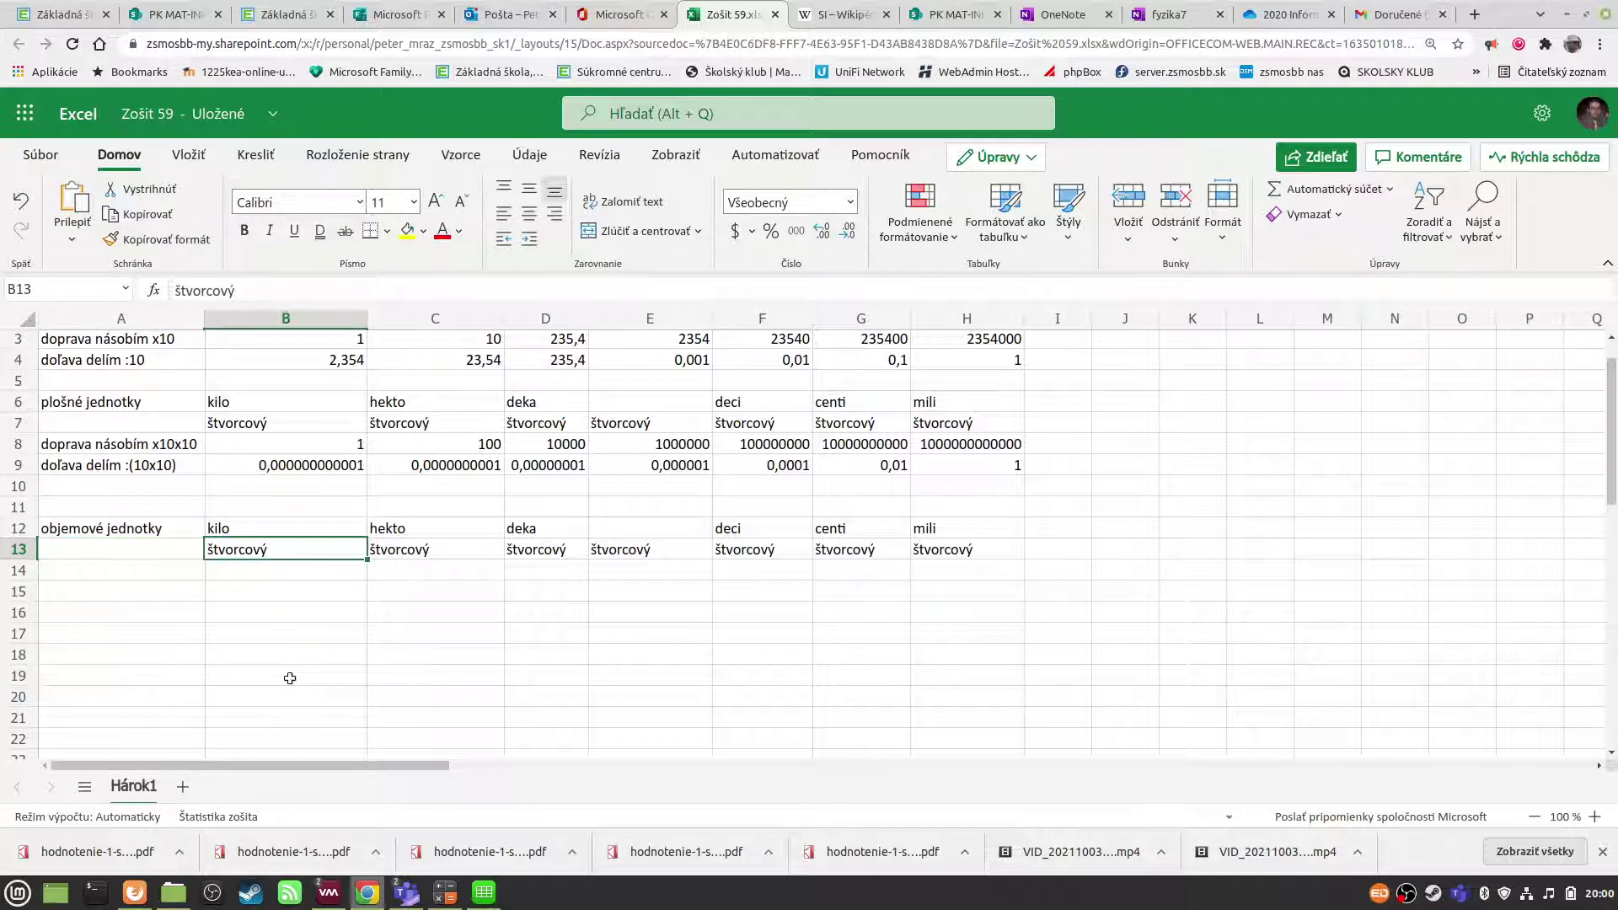
pyautogui.write('kubický')
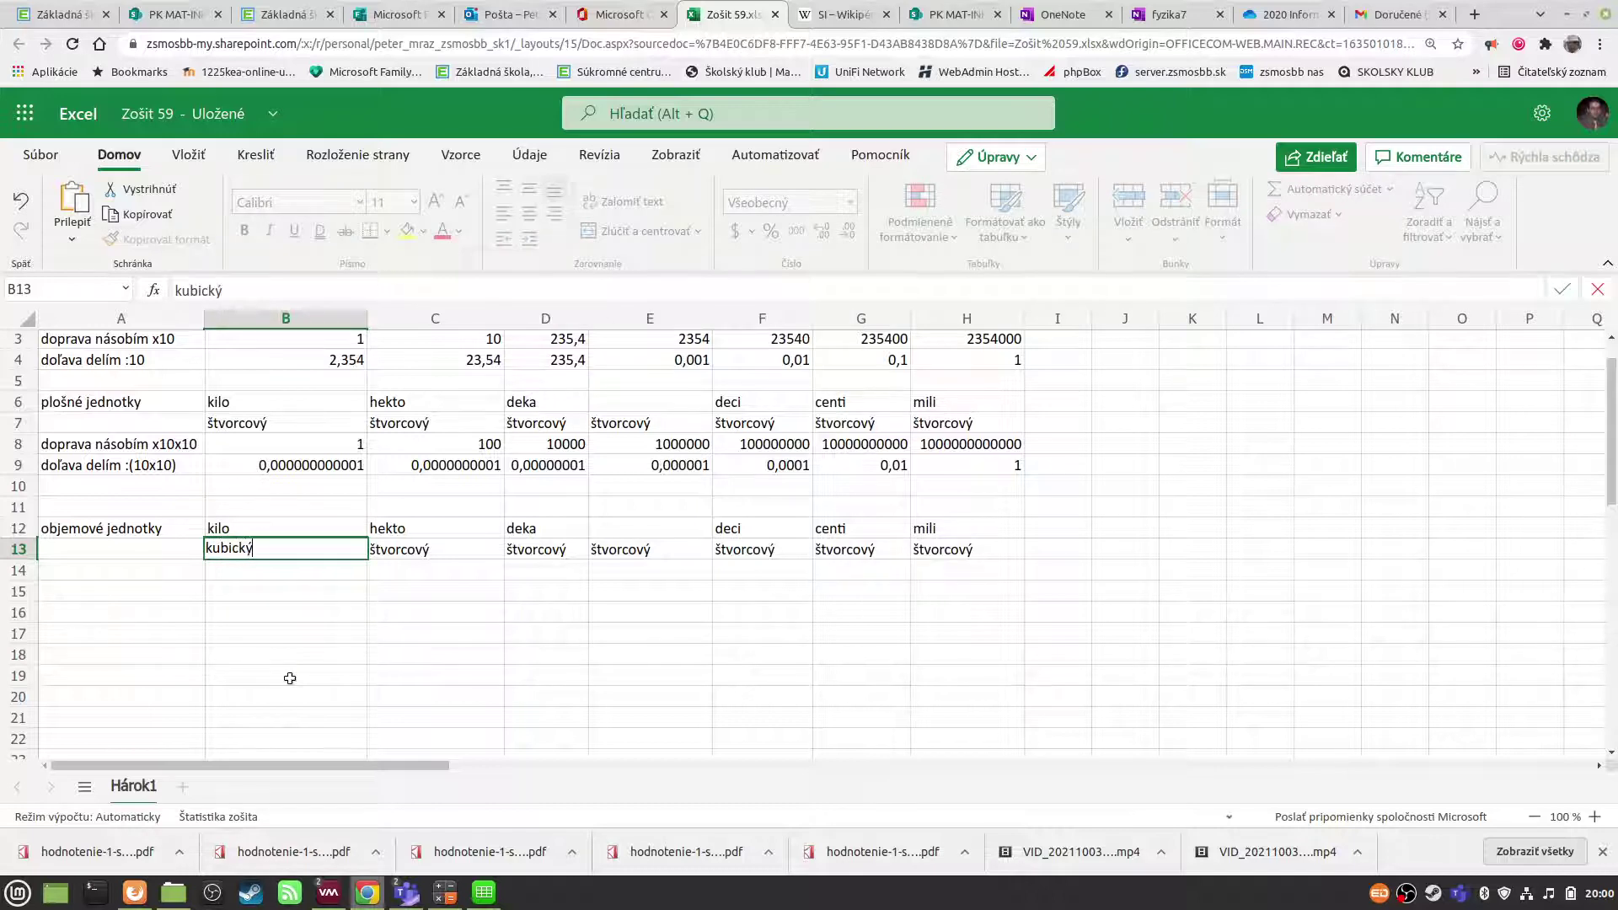
pyautogui.press('Return')
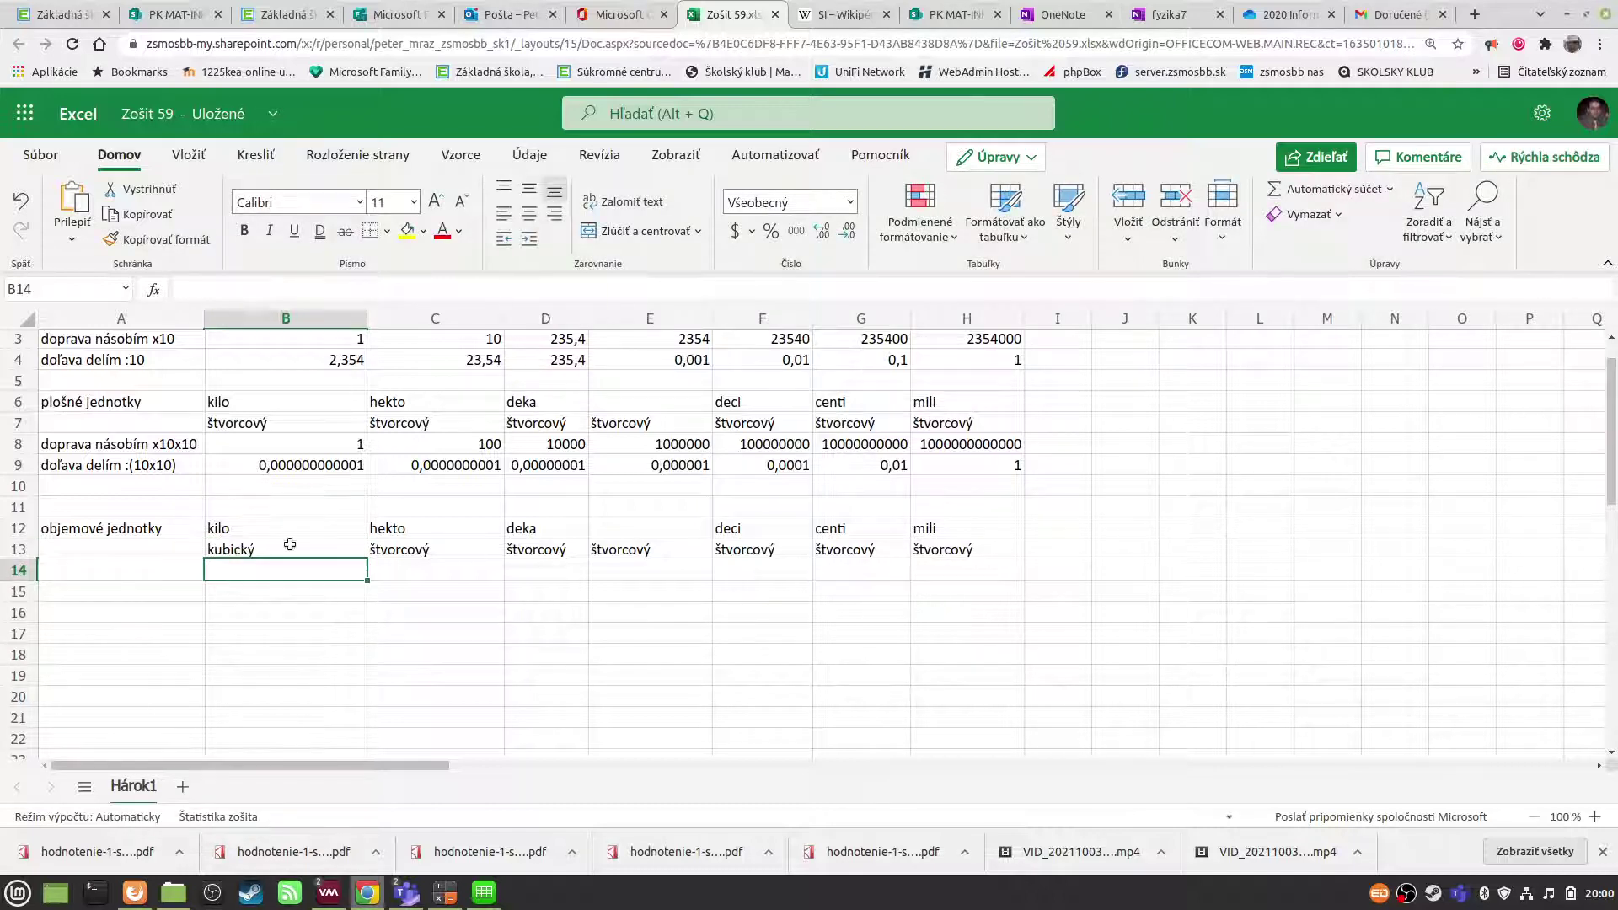
pyautogui.click(290, 545)
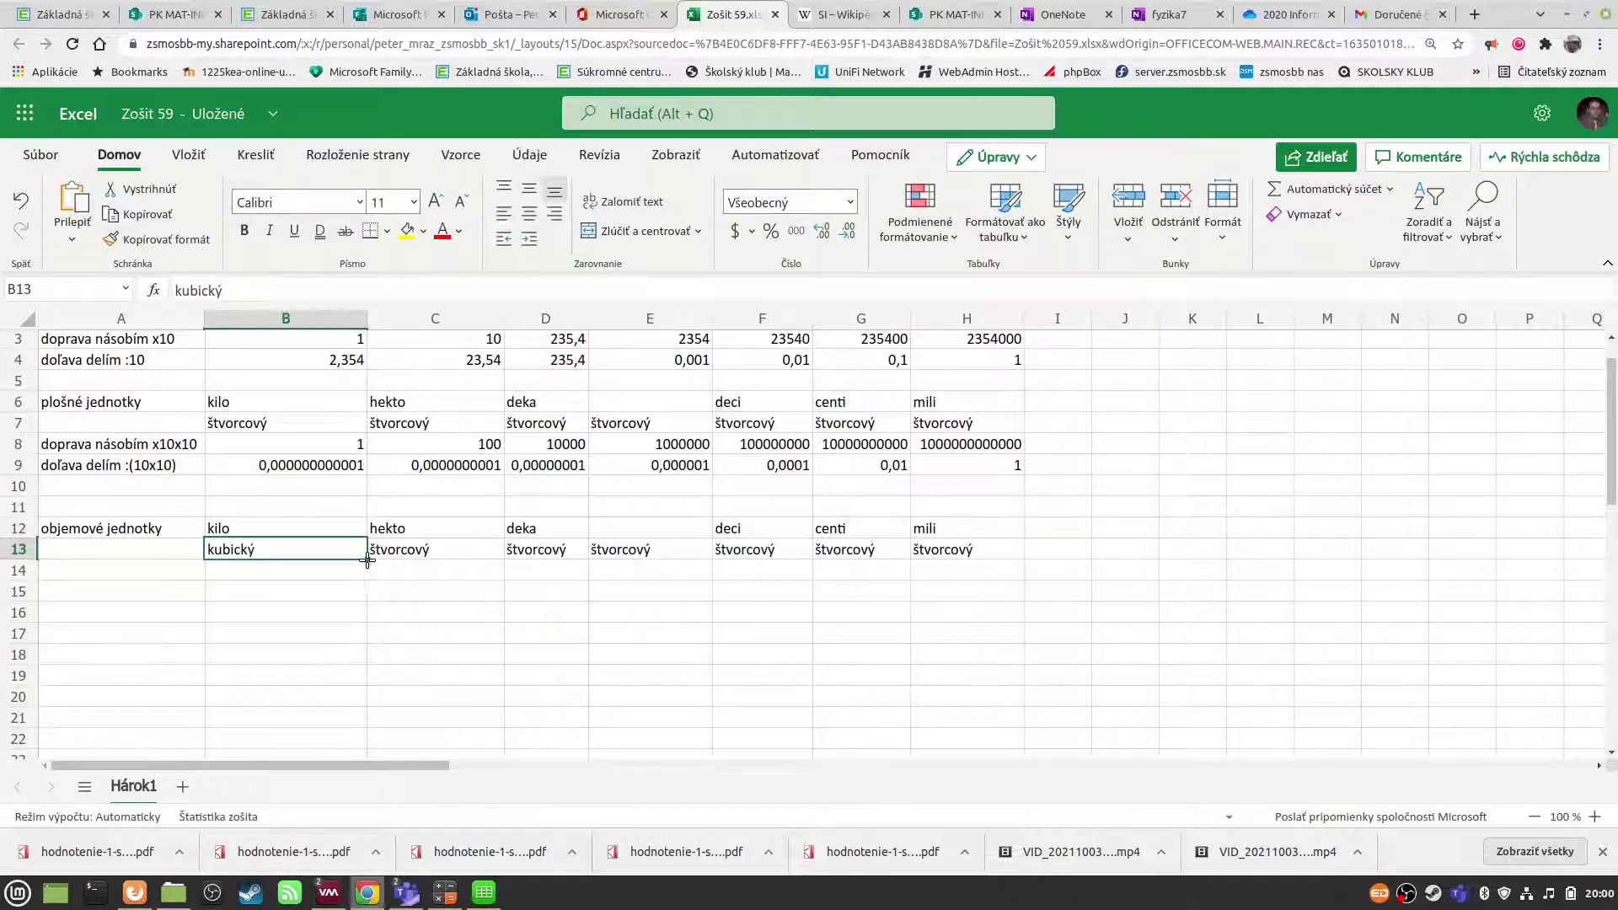
pyautogui.moveTo(369, 559); pyautogui.dragTo(1022, 556)
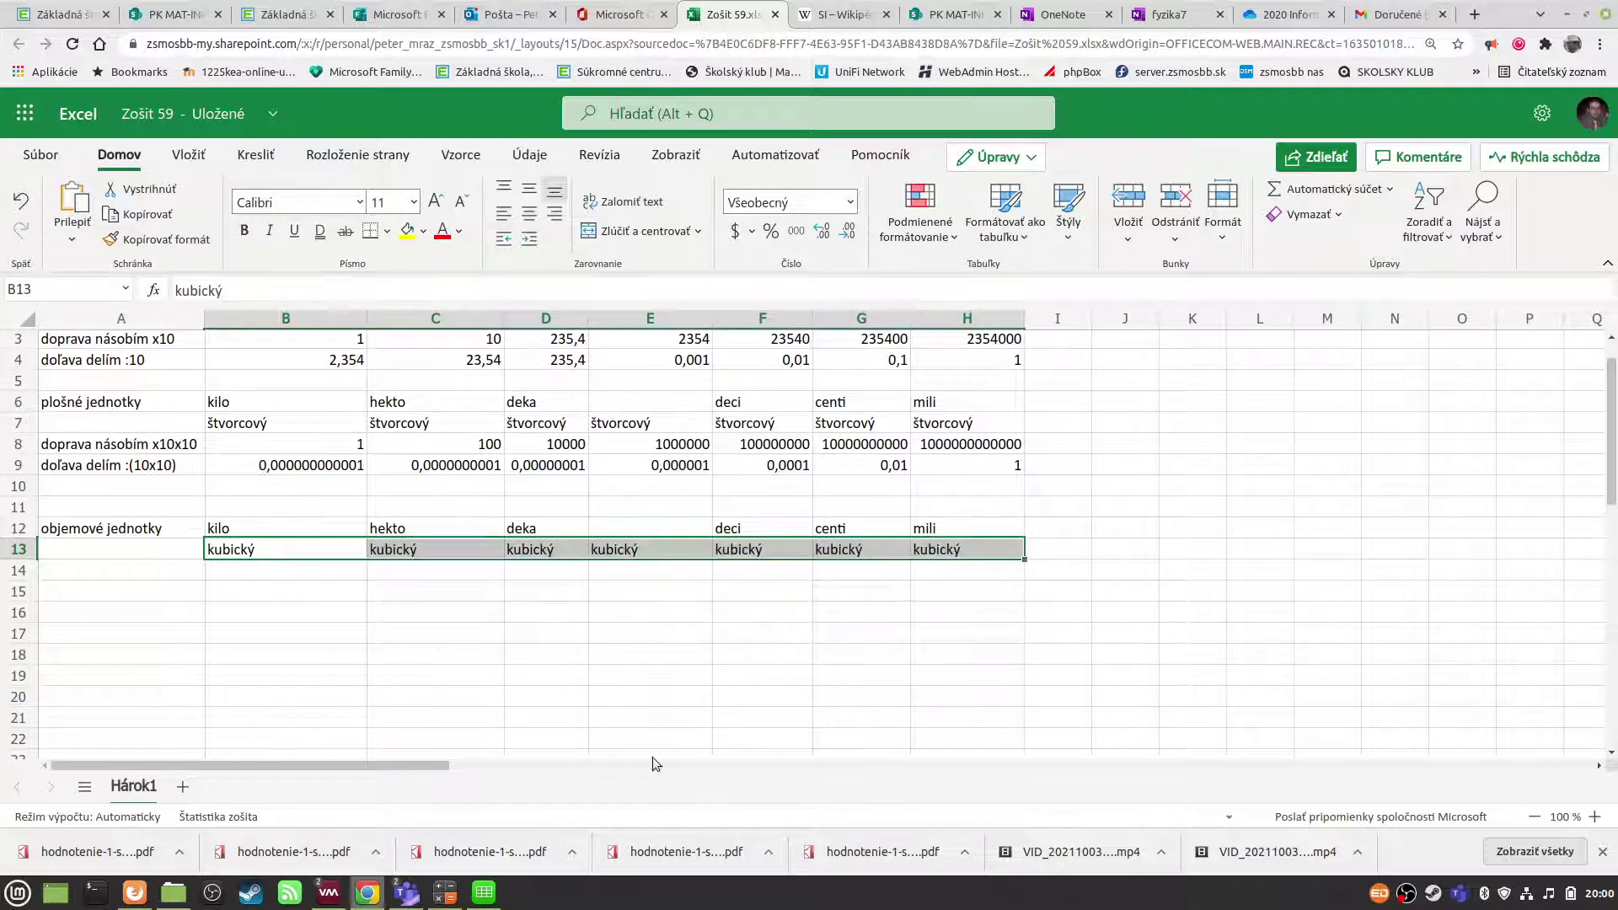
pyautogui.click(418, 663)
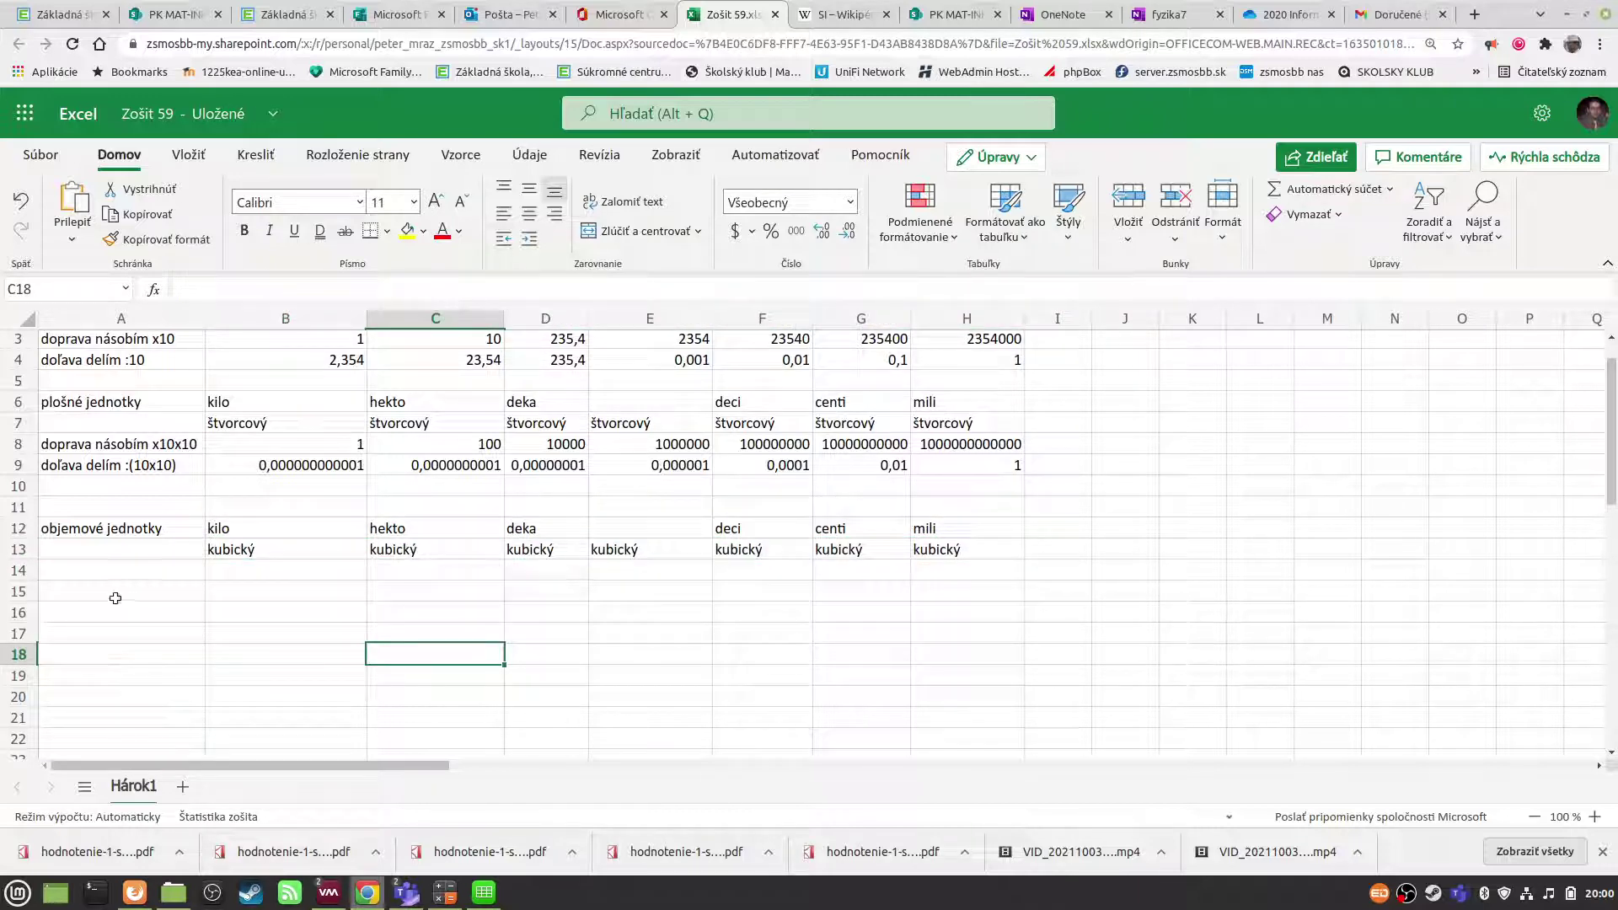
# - Enter the starting value 1 in B14 under kilo
pyautogui.click(237, 572)
pyautogui.moveTo(367, 893)
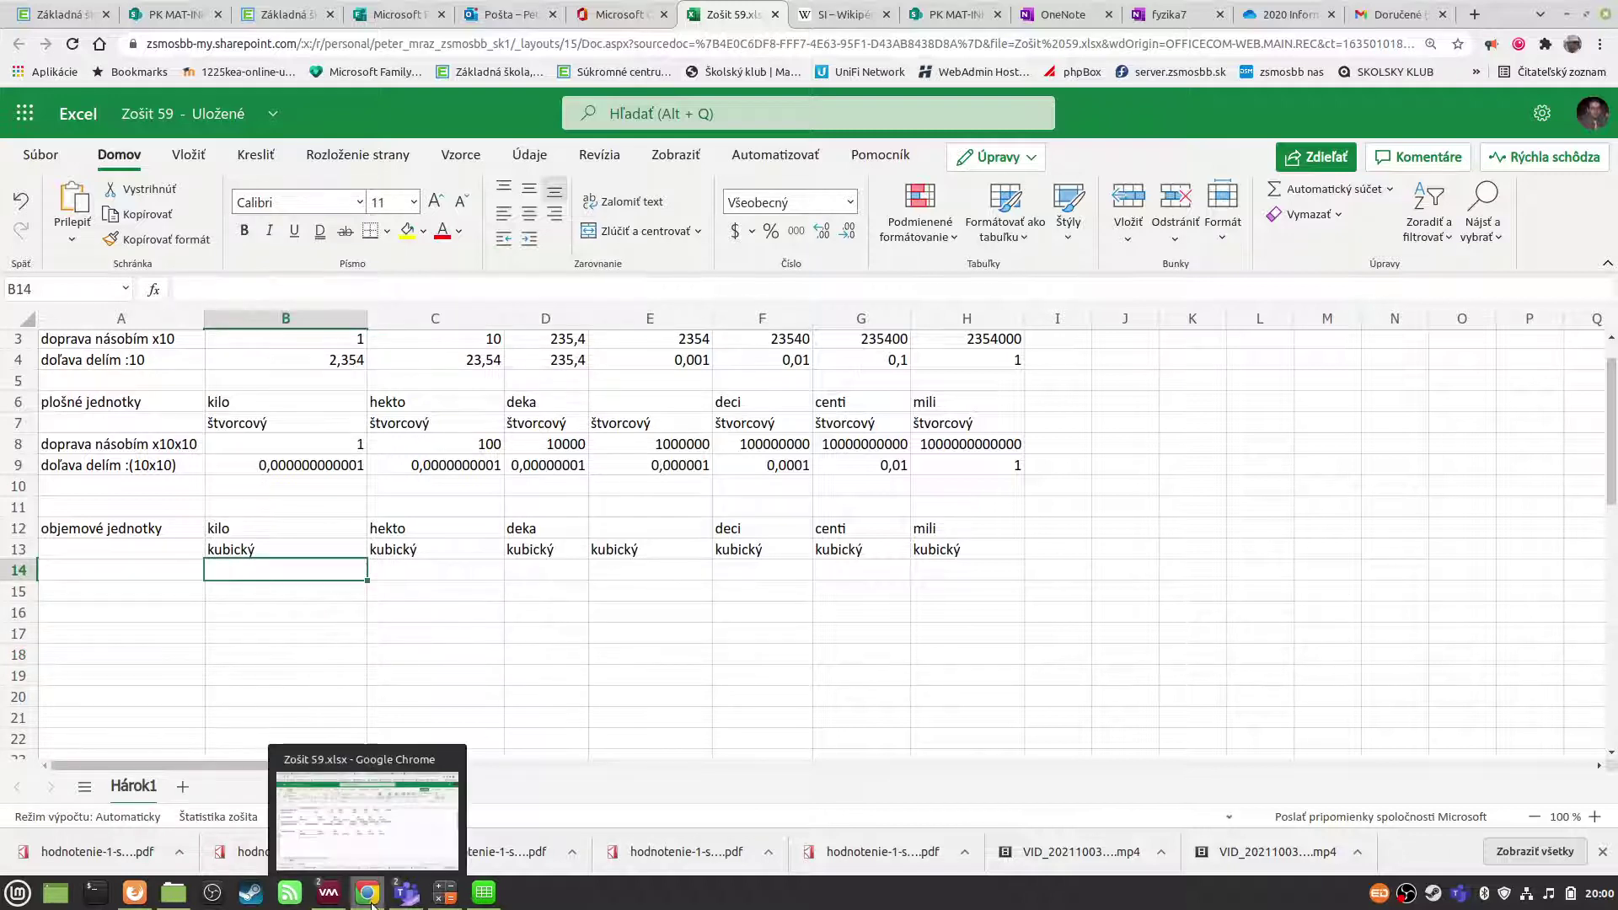
pyautogui.write('1')
pyautogui.press('Return')
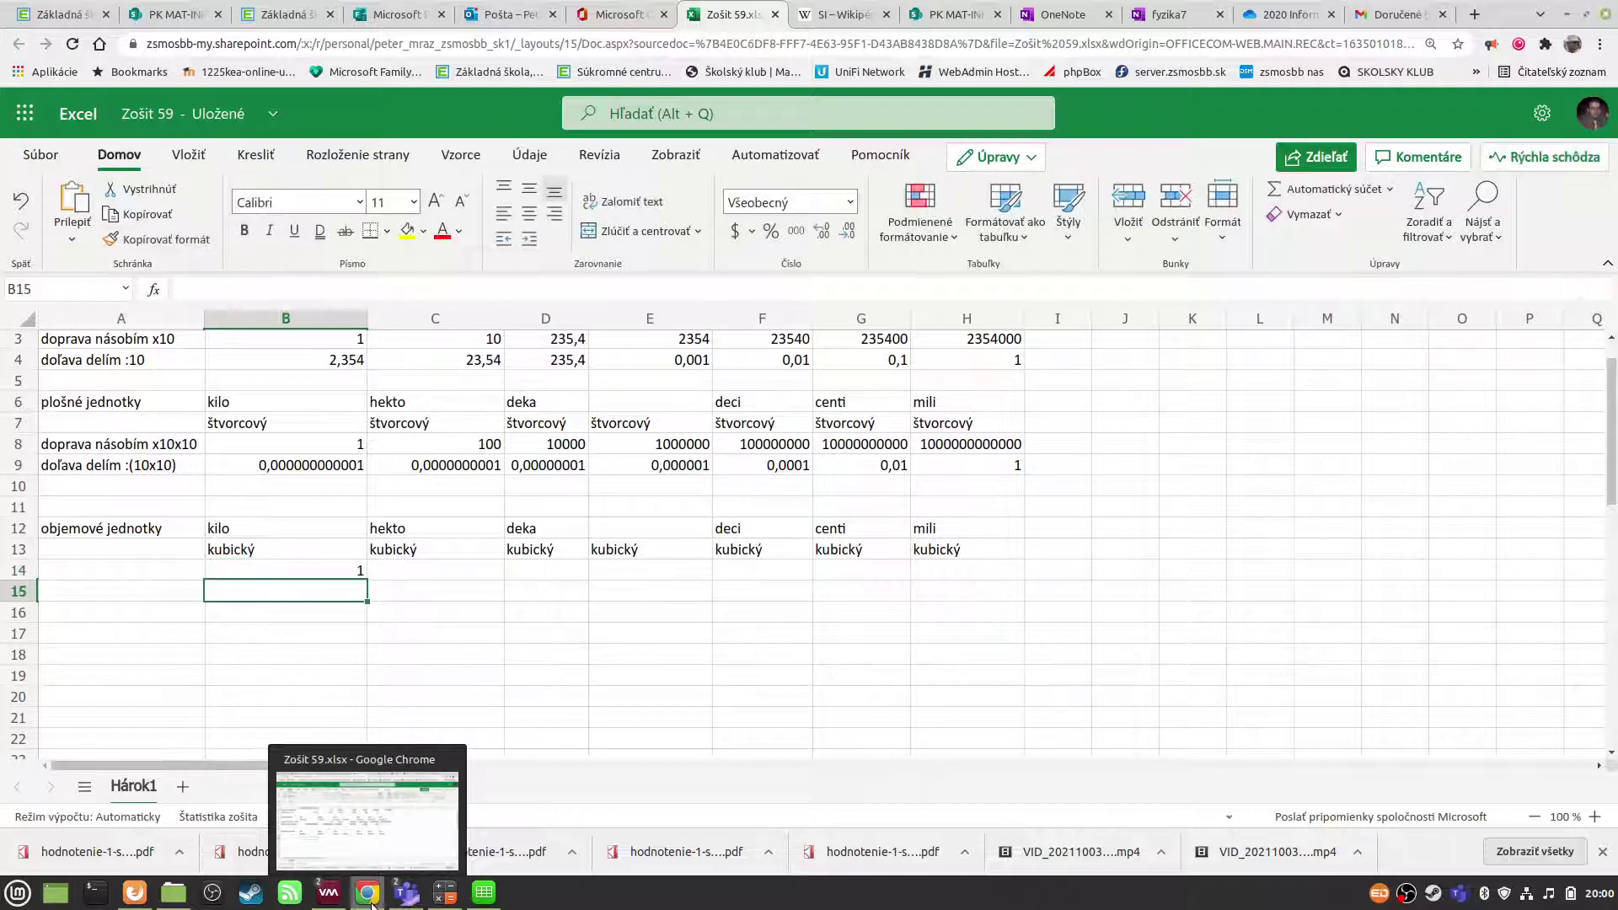
pyautogui.press('Up')
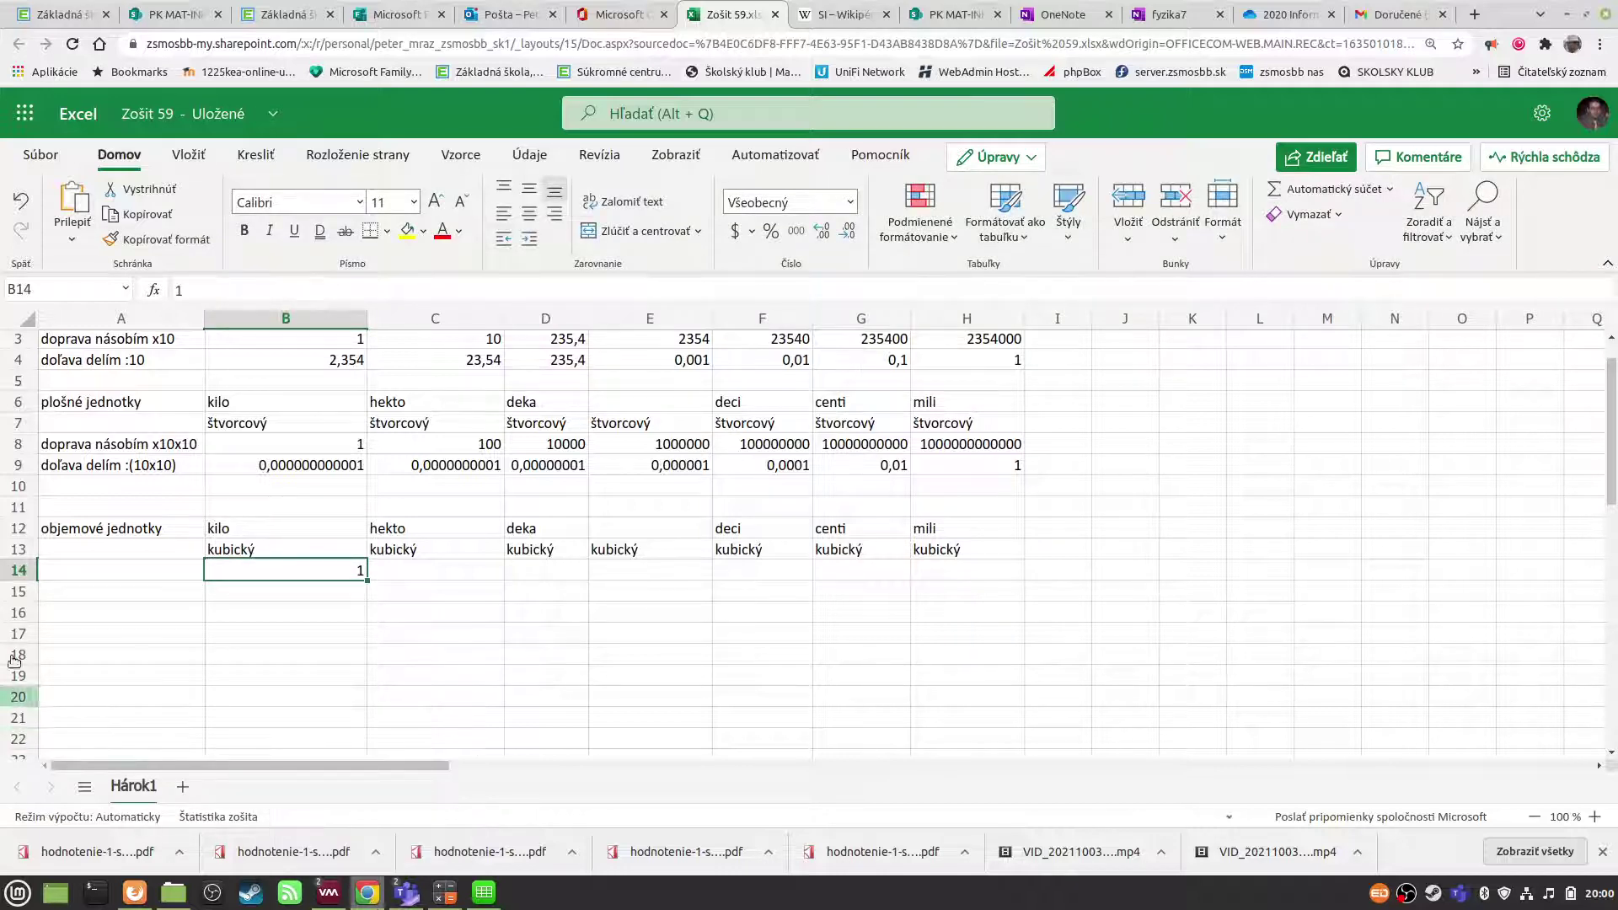
# - Copy the area-section row labels from A8:A9 to A13 and widen column A
pyautogui.moveTo(142, 444); pyautogui.dragTo(141, 470)
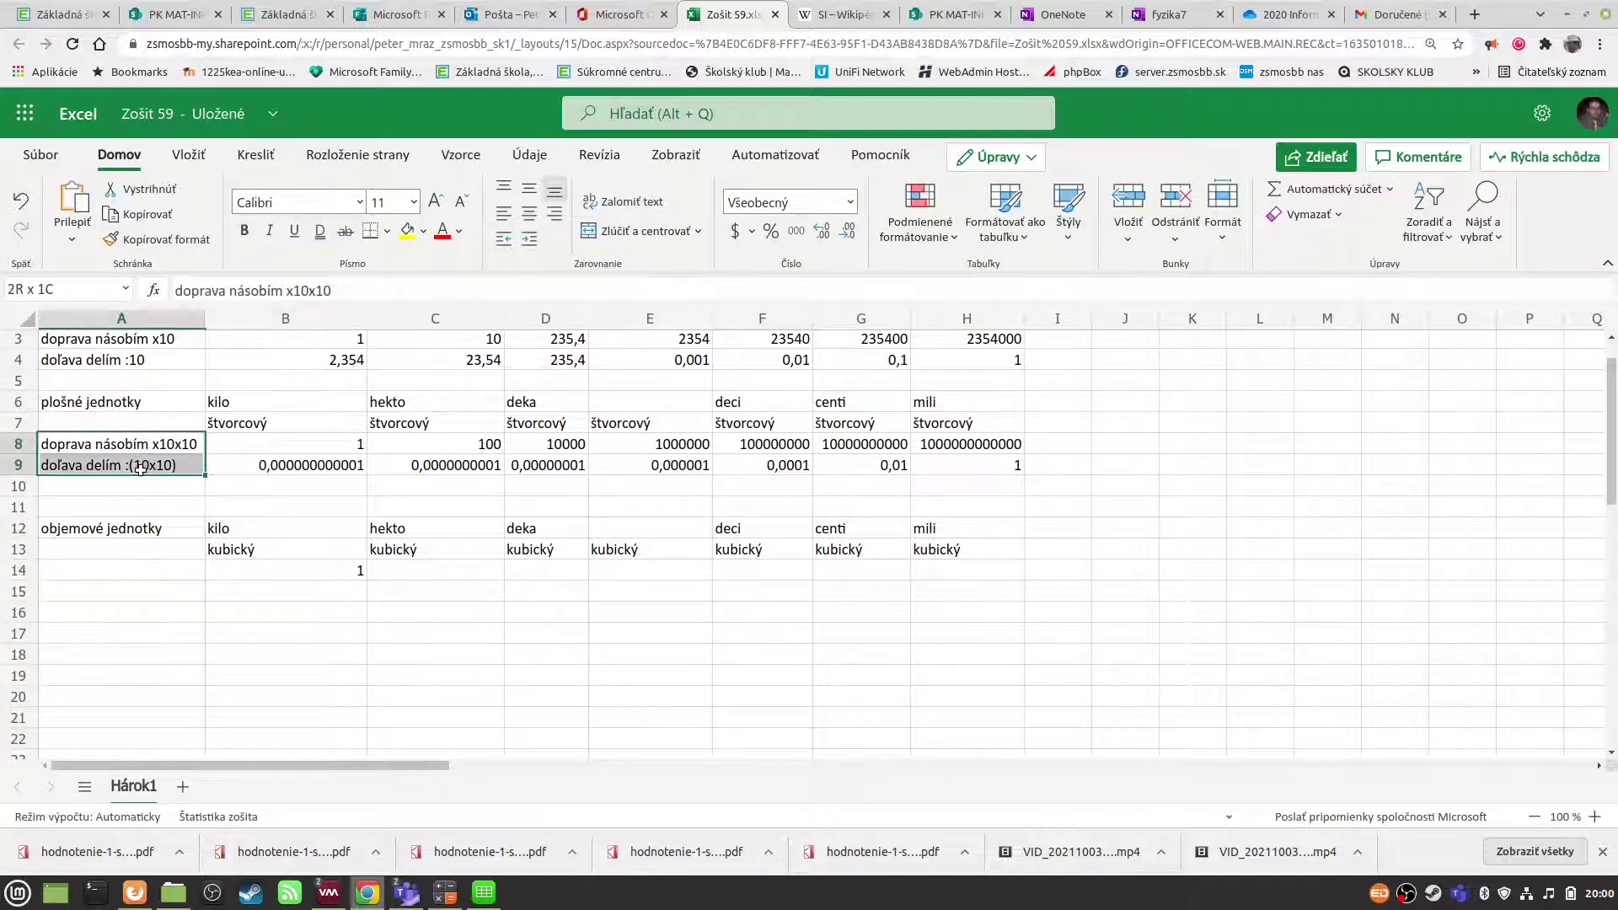
pyautogui.hotkey('ctrl', 'c')
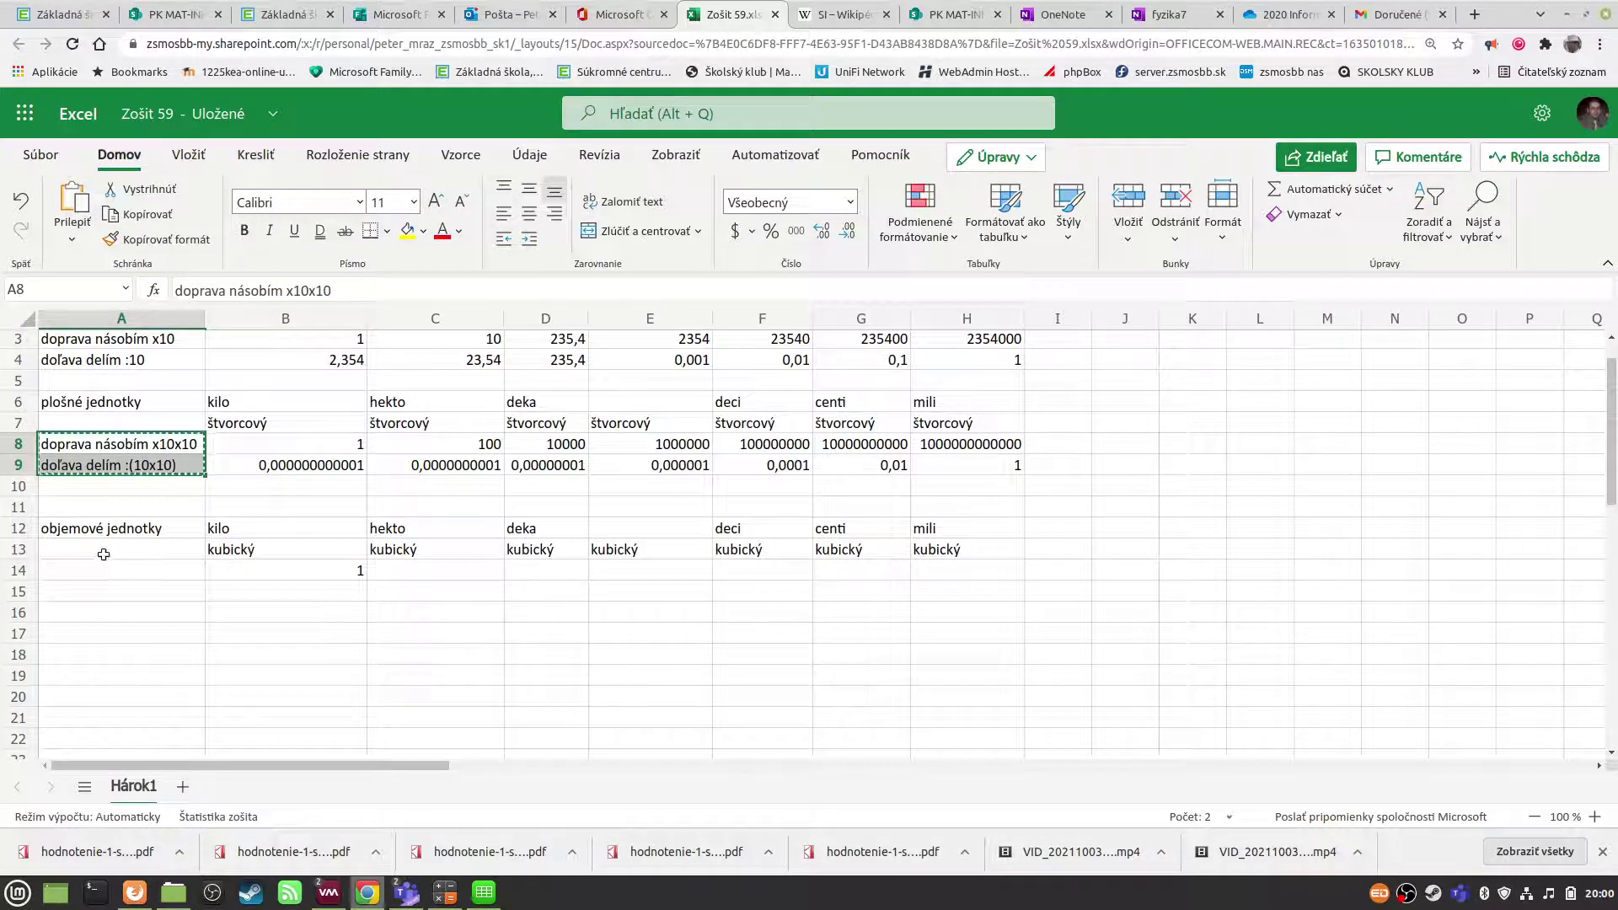
pyautogui.click(113, 548)
pyautogui.hotkey('ctrl', 'v')
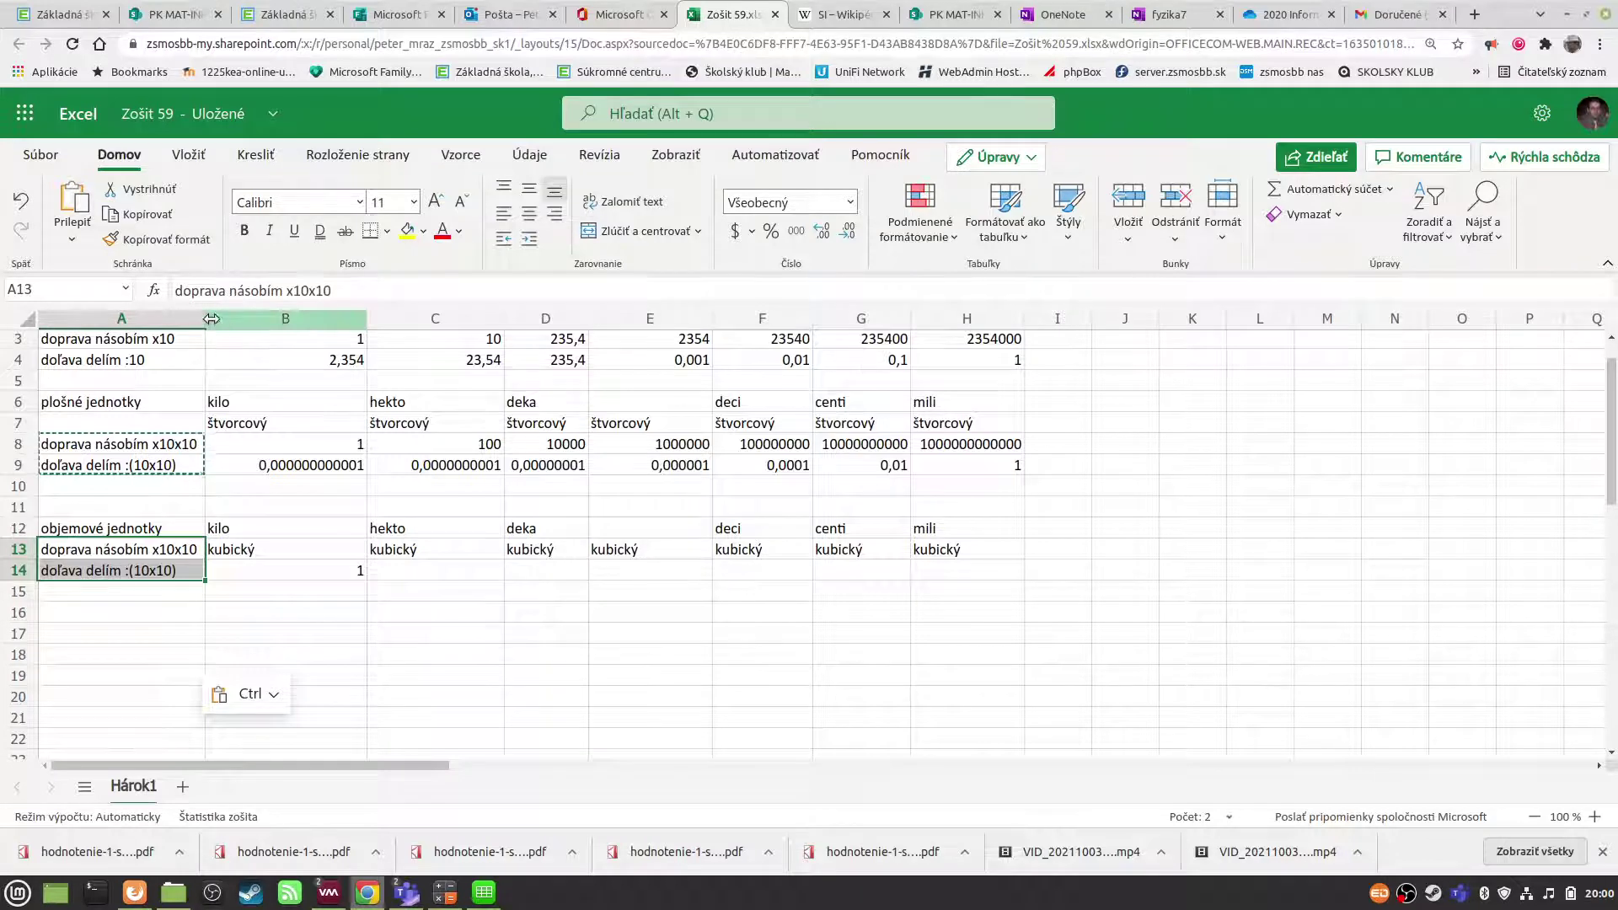
pyautogui.moveTo(205, 318); pyautogui.dragTo(249, 324)
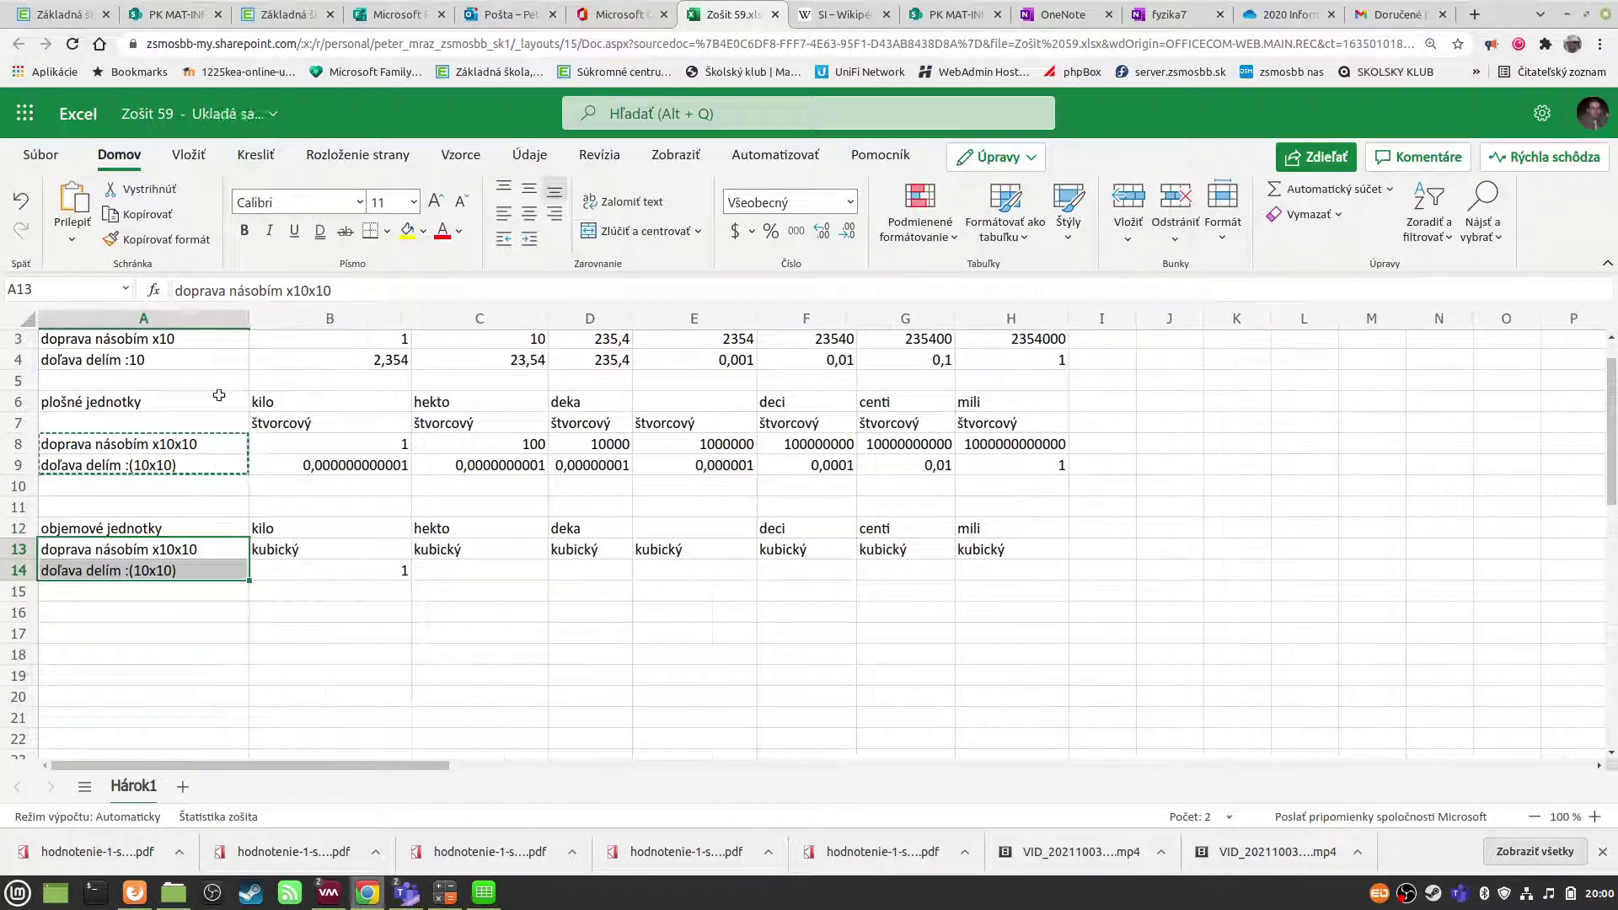
# - Change the labels to 'doprava násobím x10x10x10' and 'doľava delím :(10x10x10)'
pyautogui.doubleClick(199, 549)
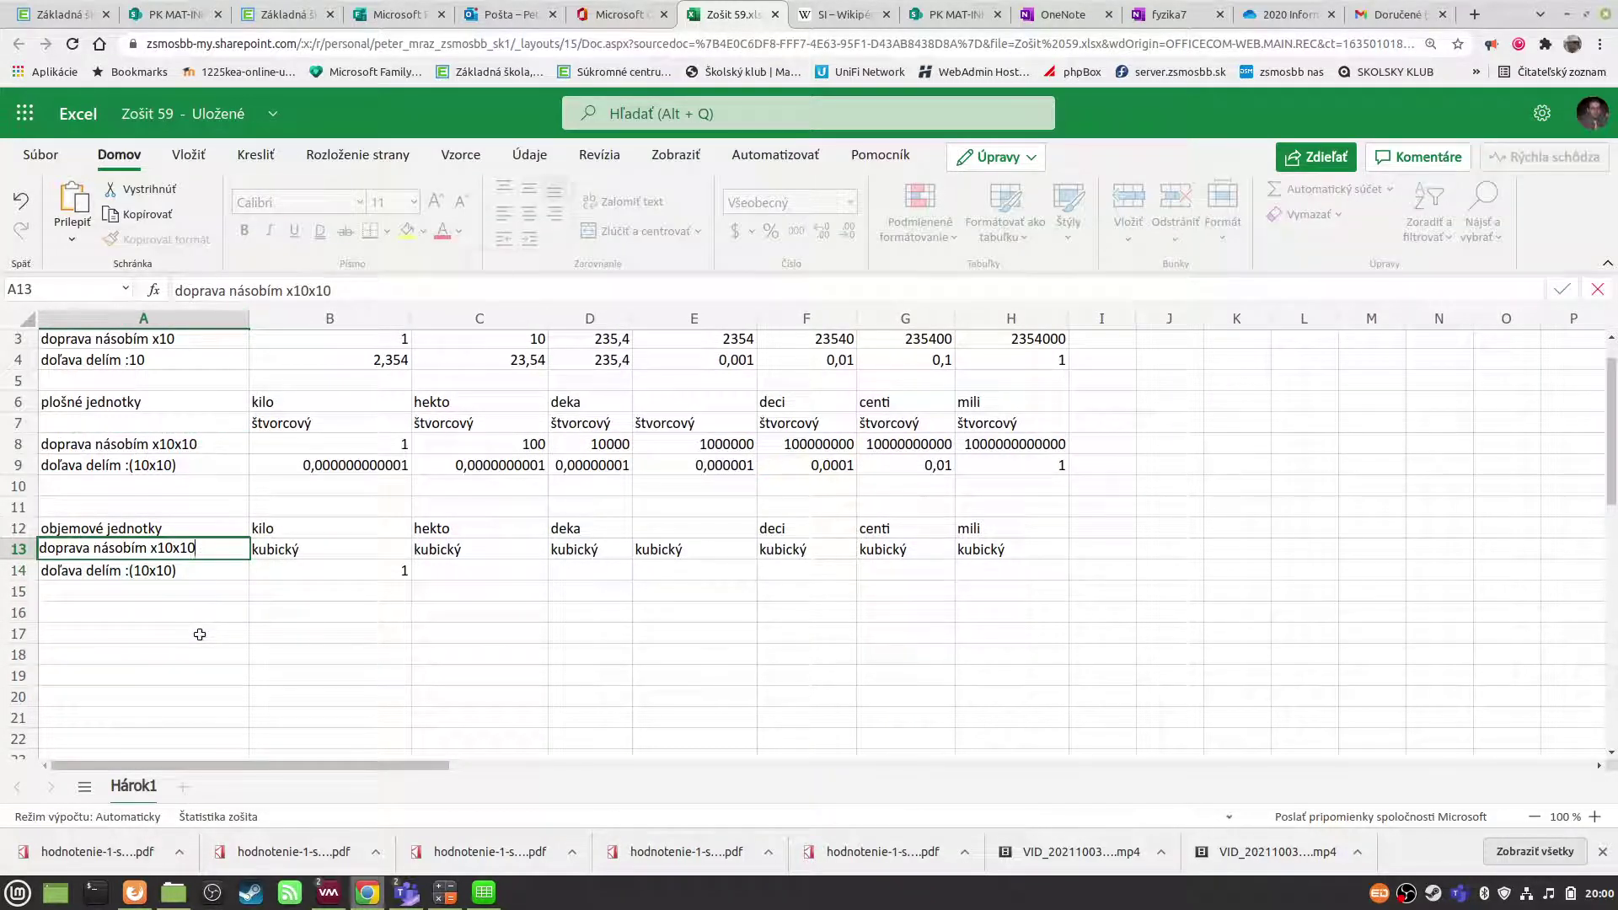
pyautogui.write('x10')
pyautogui.press('Return')
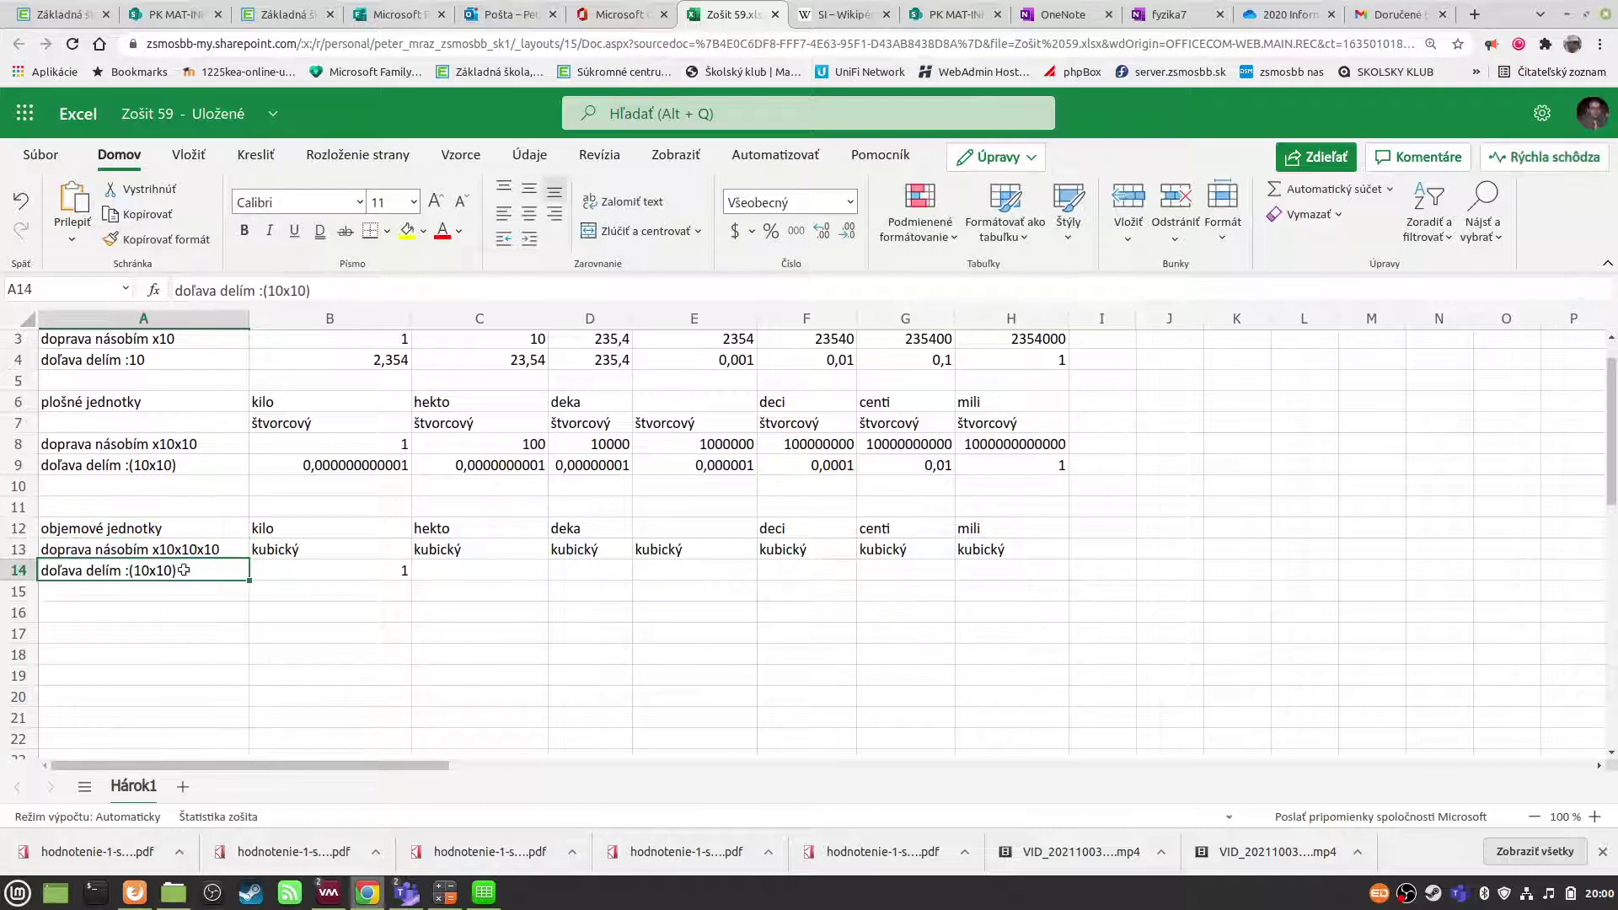
pyautogui.doubleClick(167, 570)
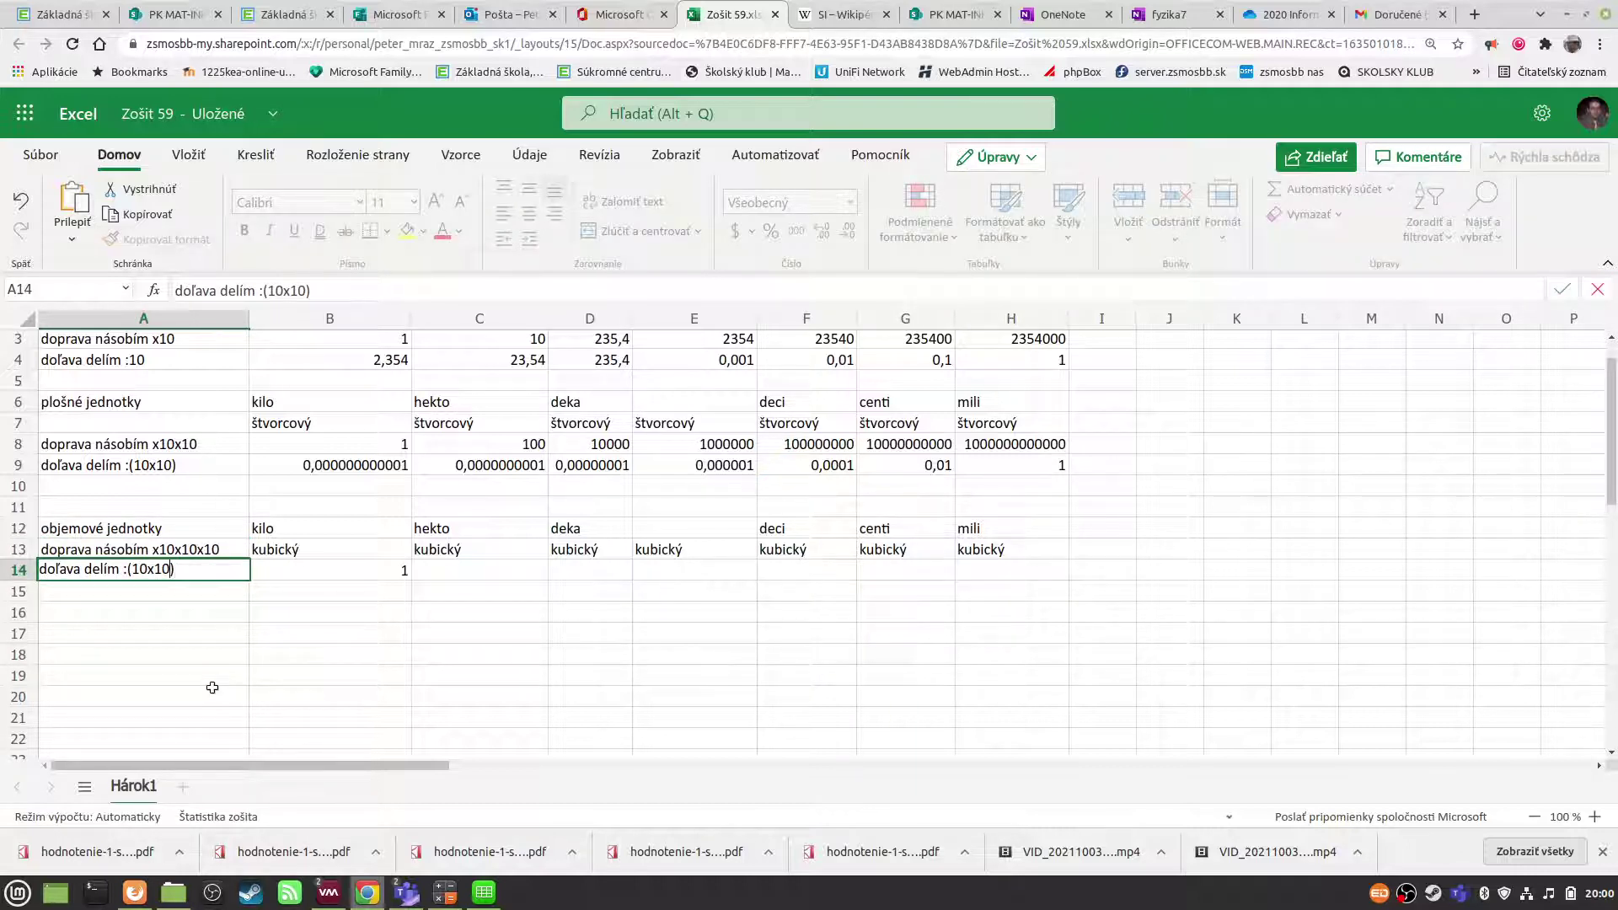
pyautogui.write('x10')
pyautogui.press('Return')
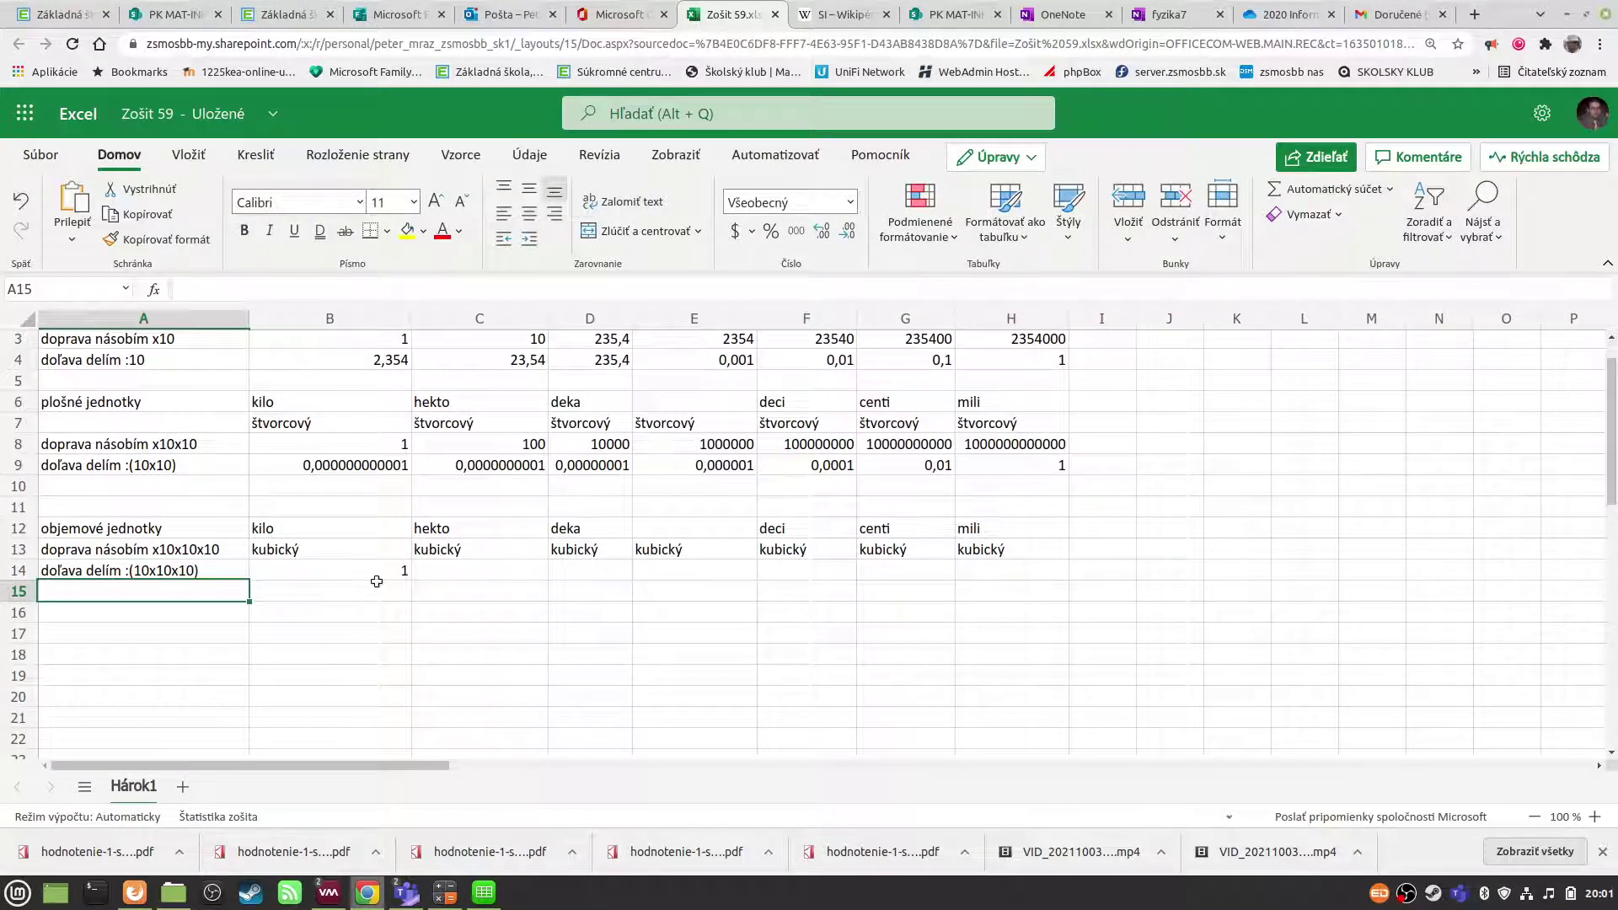
# - Move both volume labels one row down into A14:A15
pyautogui.click(487, 569)
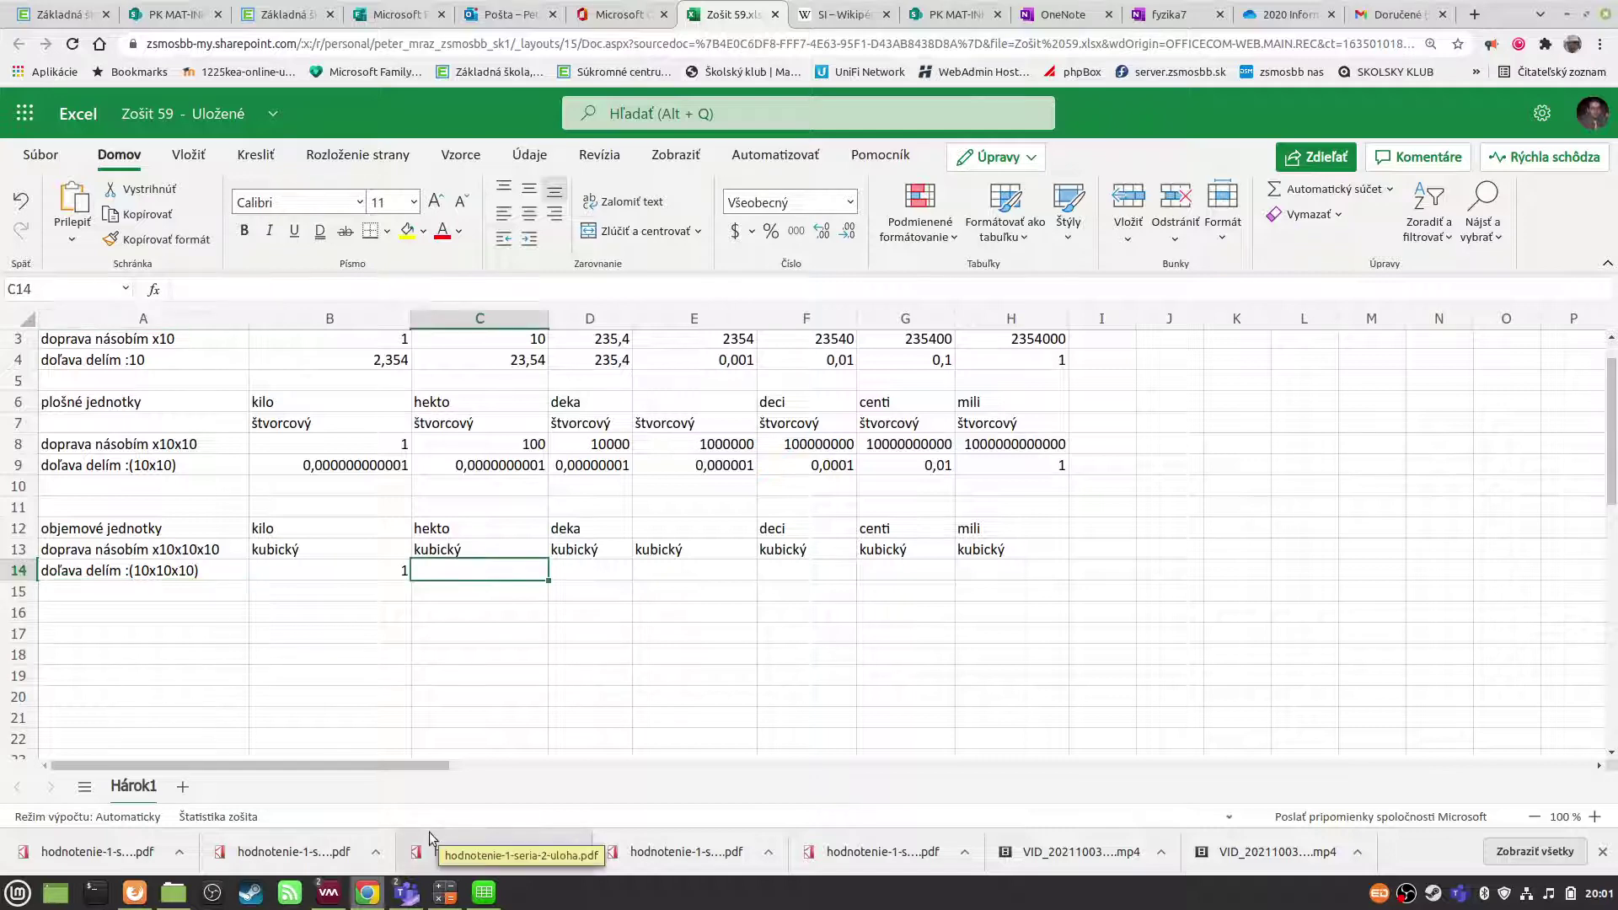
pyautogui.moveTo(99, 552); pyautogui.dragTo(91, 578)
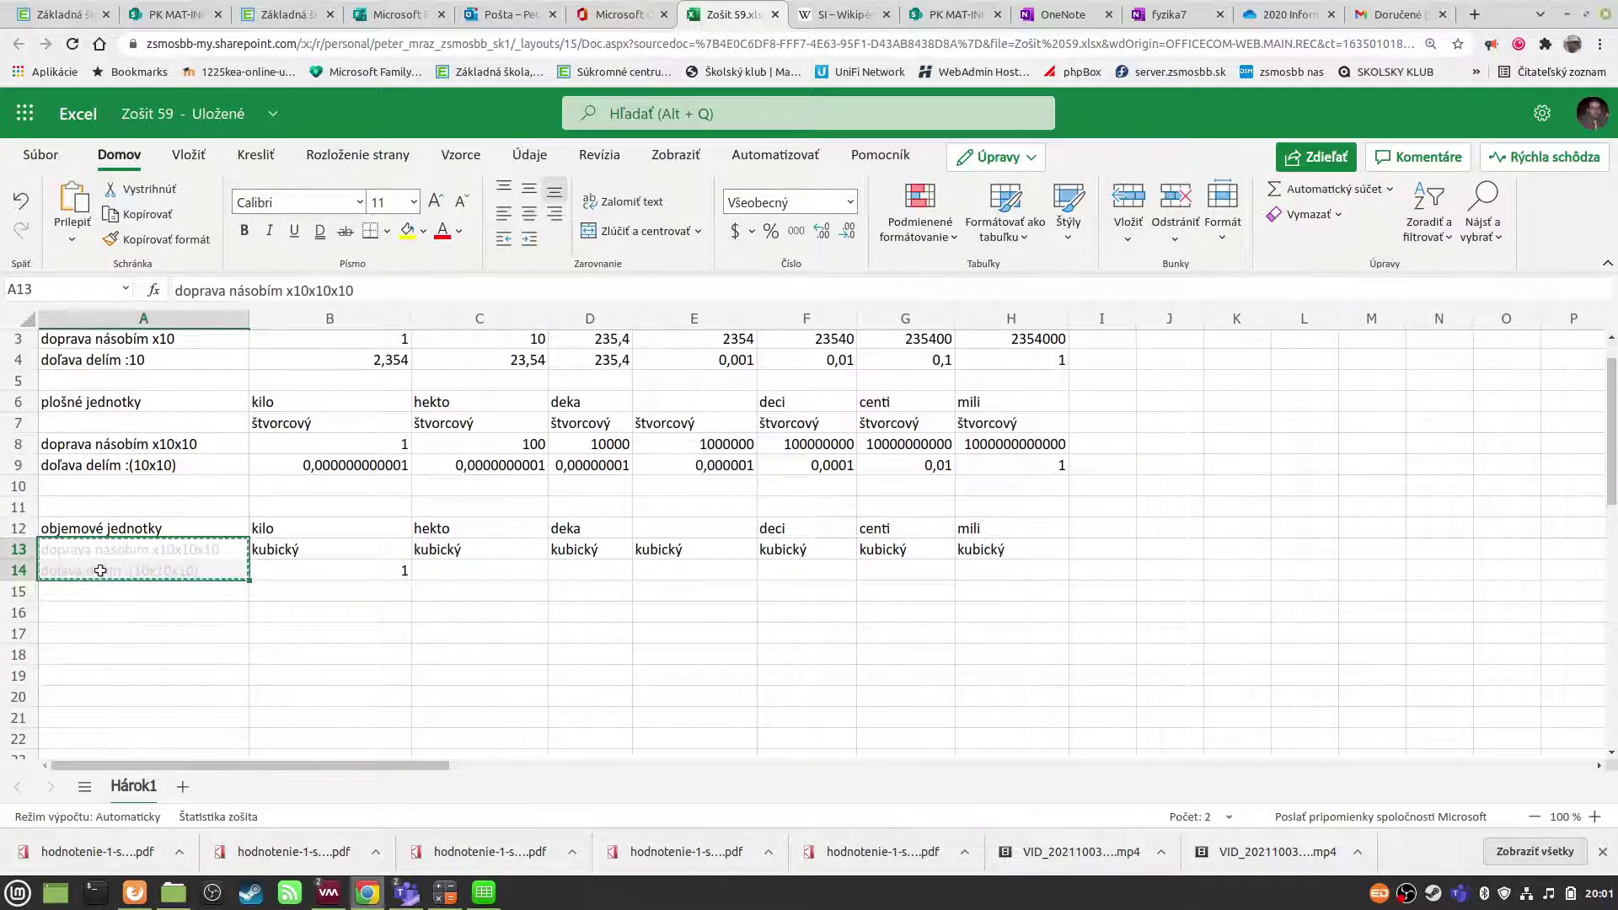
pyautogui.click(101, 571)
pyautogui.hotkey('ctrl', 'c')
pyautogui.moveTo(156, 549); pyautogui.dragTo(158, 571)
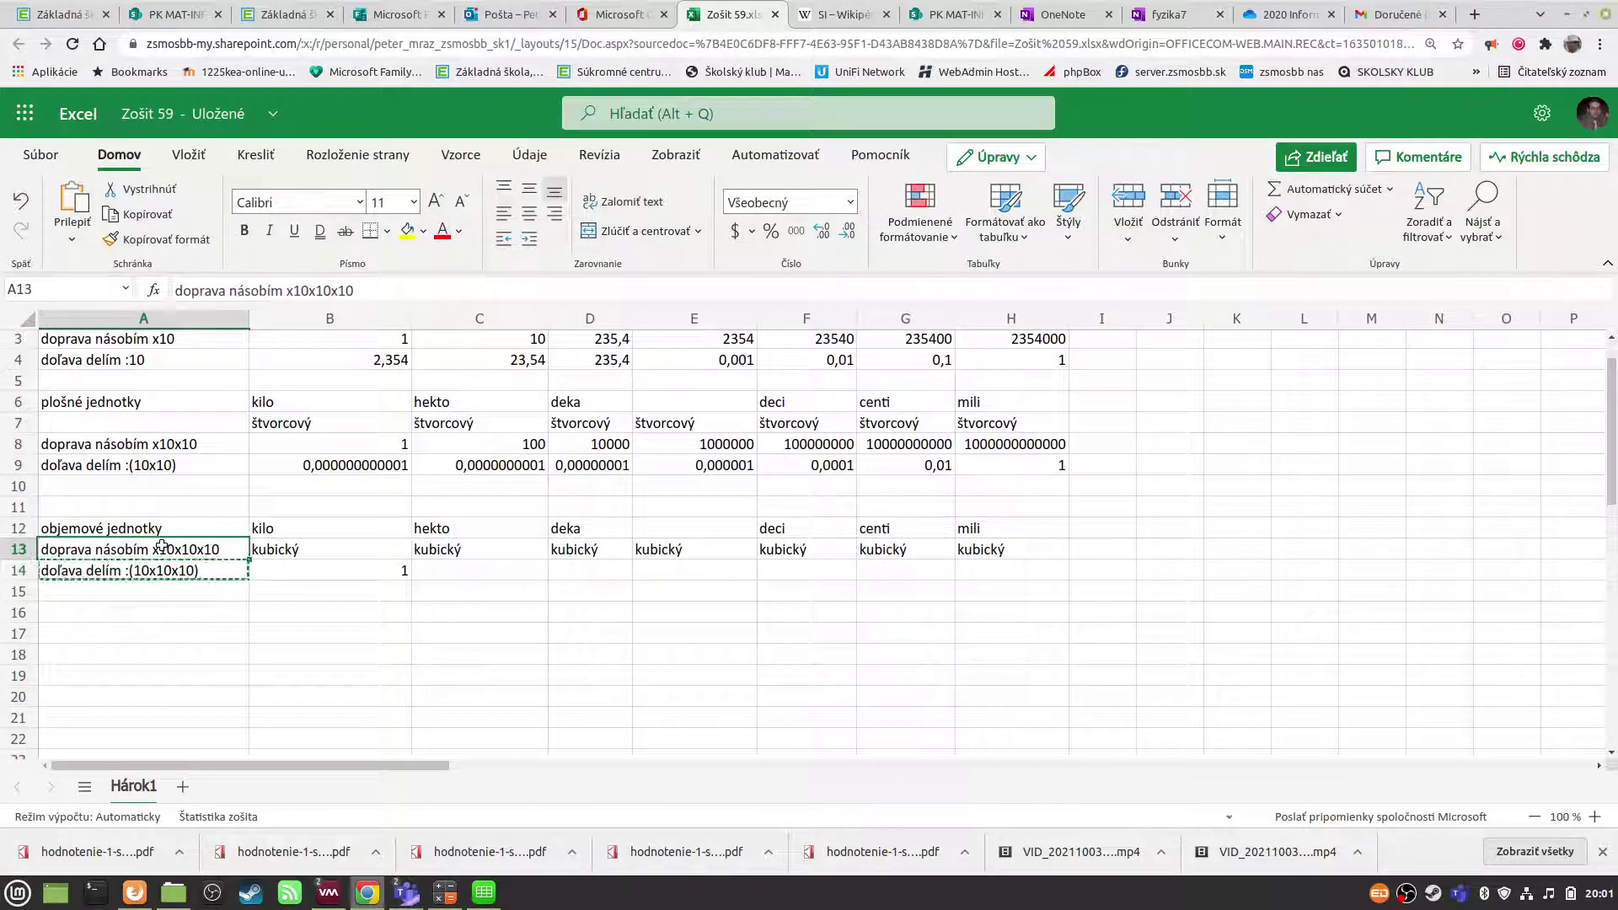
pyautogui.hotkey('ctrl', 'x')
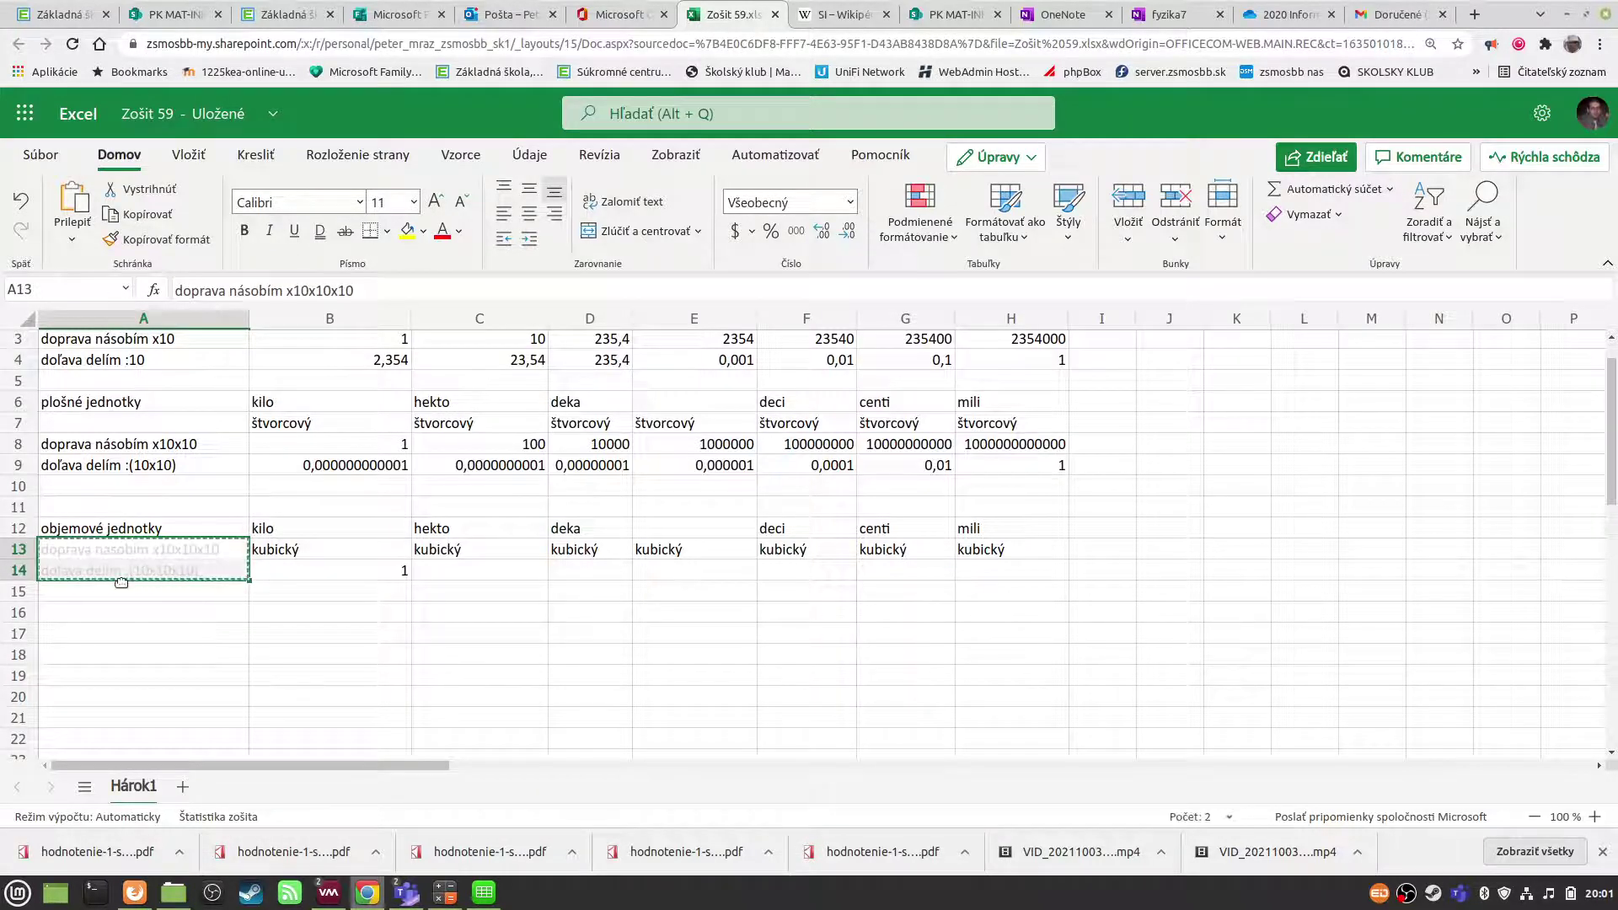
pyautogui.click(126, 571)
pyautogui.hotkey('ctrl', 'v')
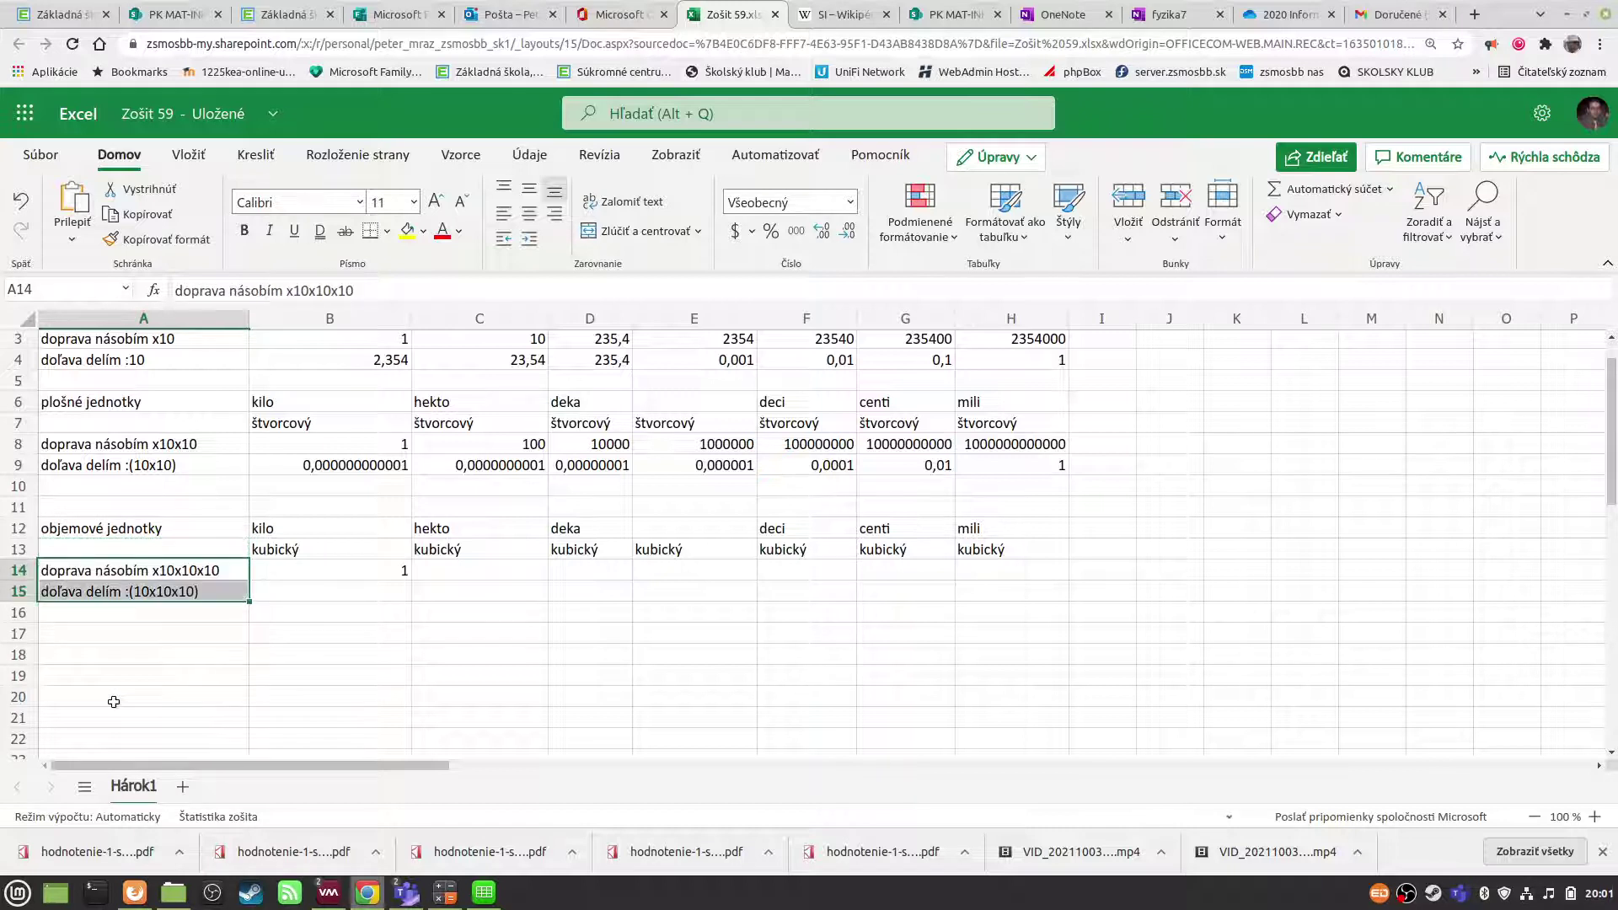
pyautogui.click(392, 659)
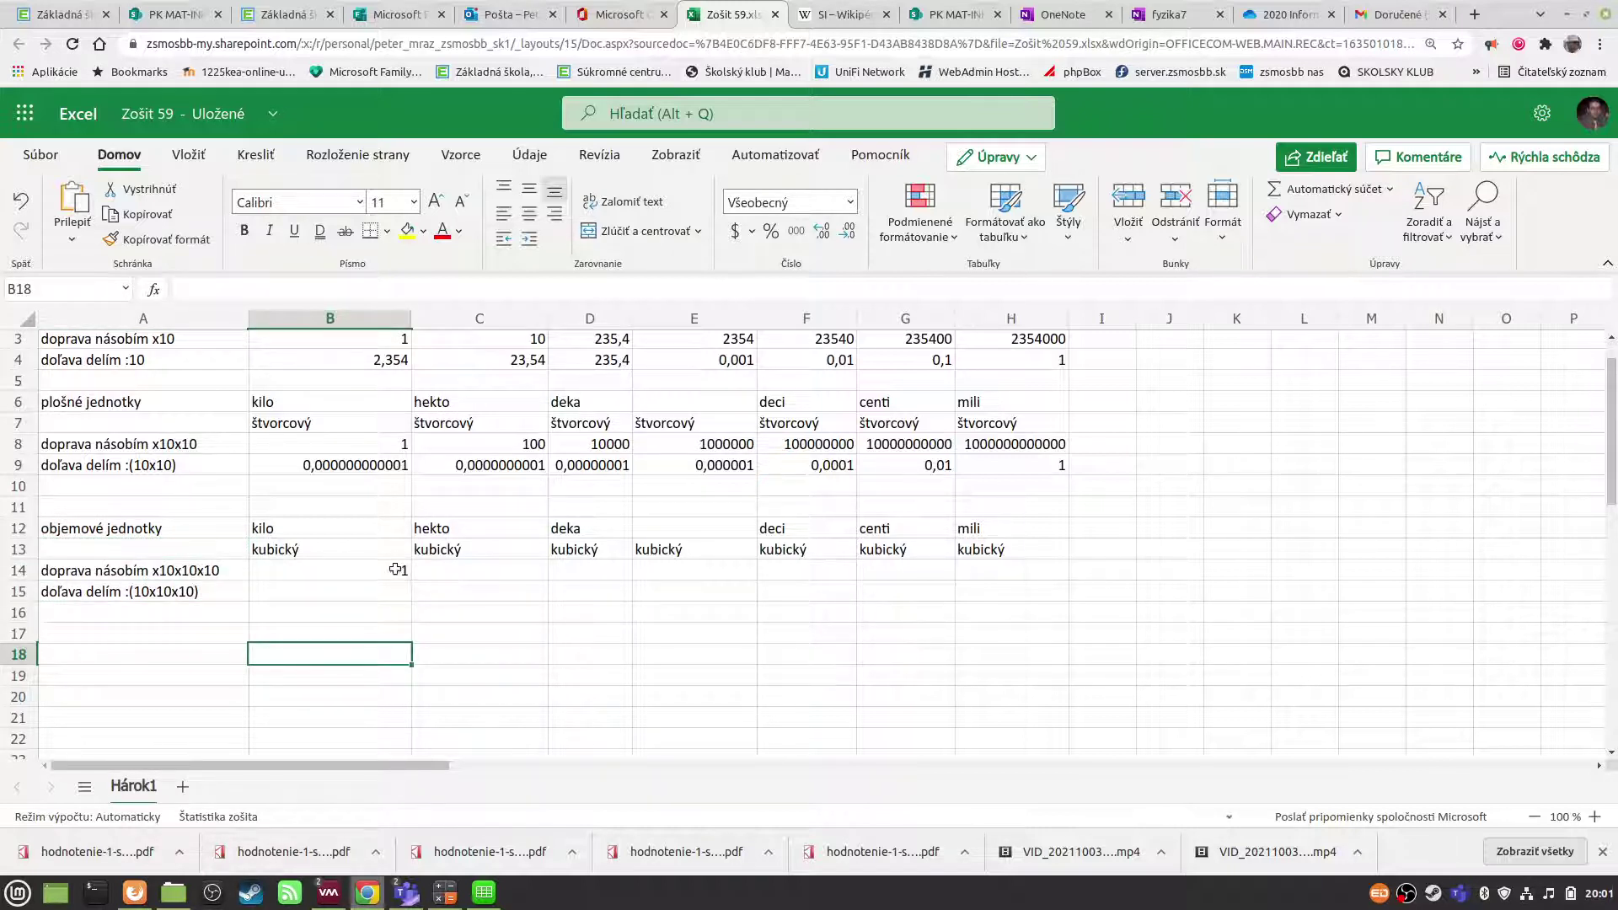
# - Enter =B14*1000 in C14 and fill it to H14, giving 1000 up to 1E+18
pyautogui.click(439, 573)
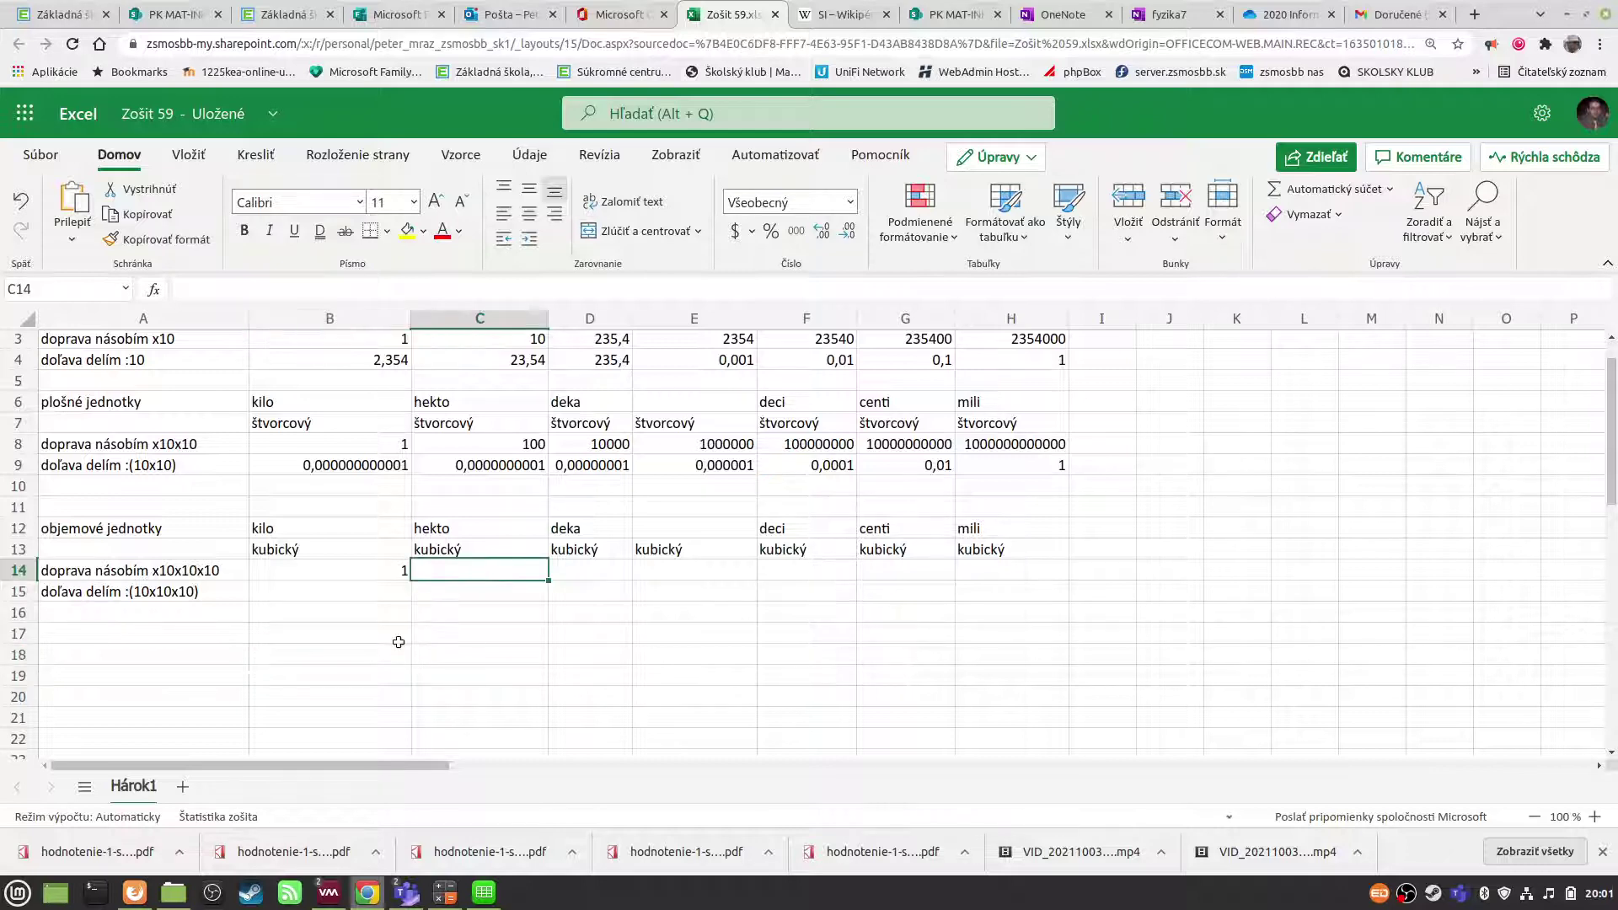
pyautogui.write('=')
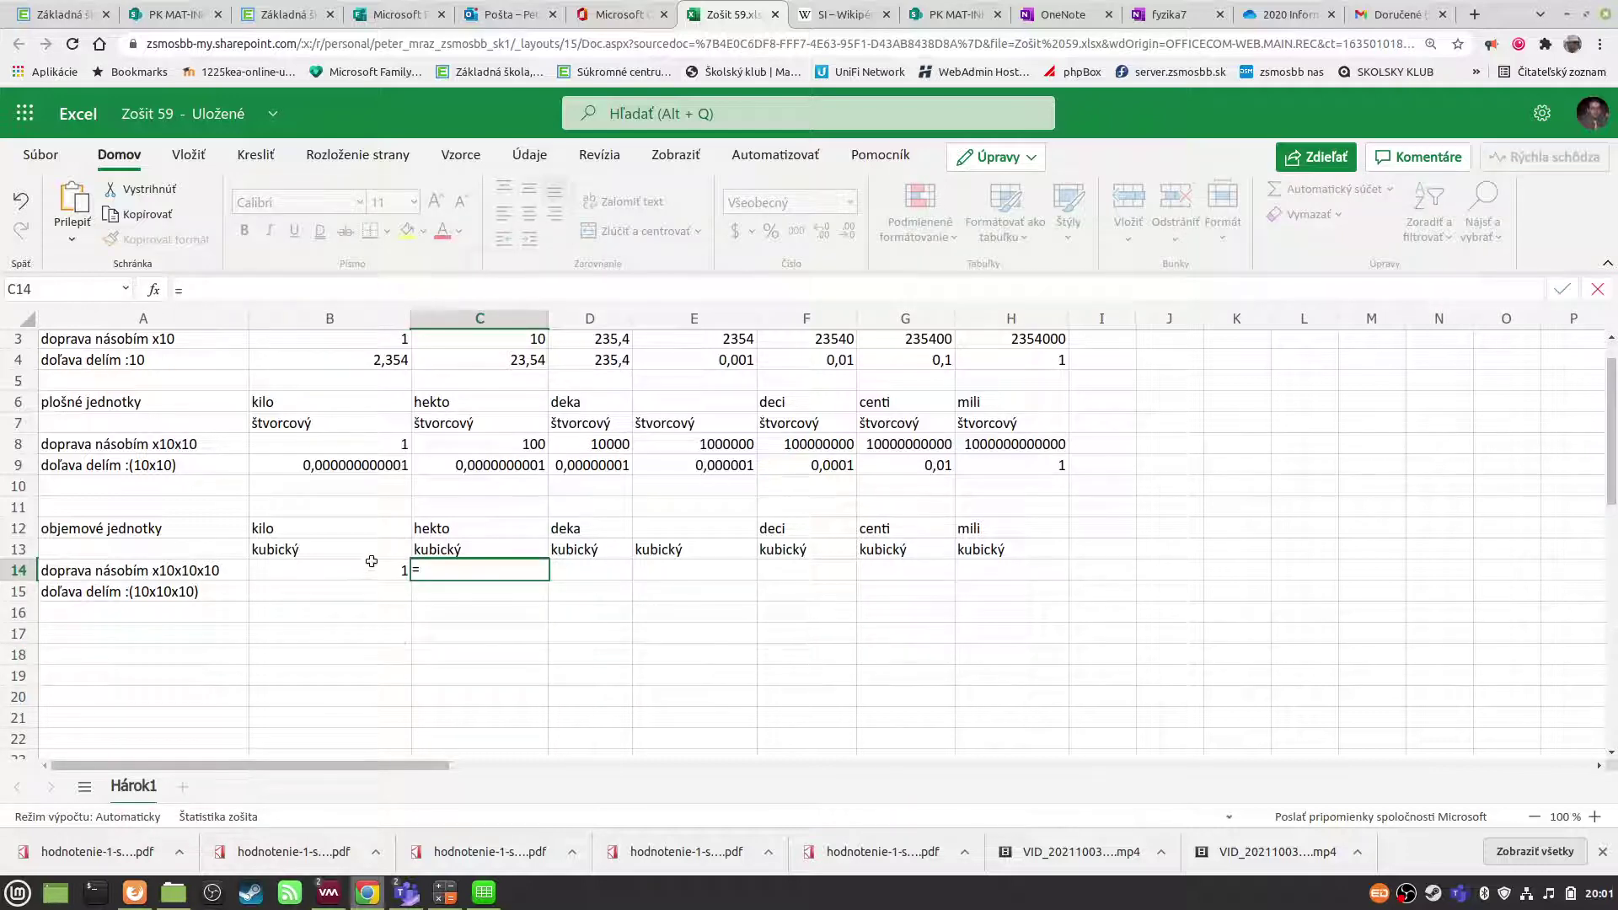
pyautogui.click(371, 567)
pyautogui.write('*')
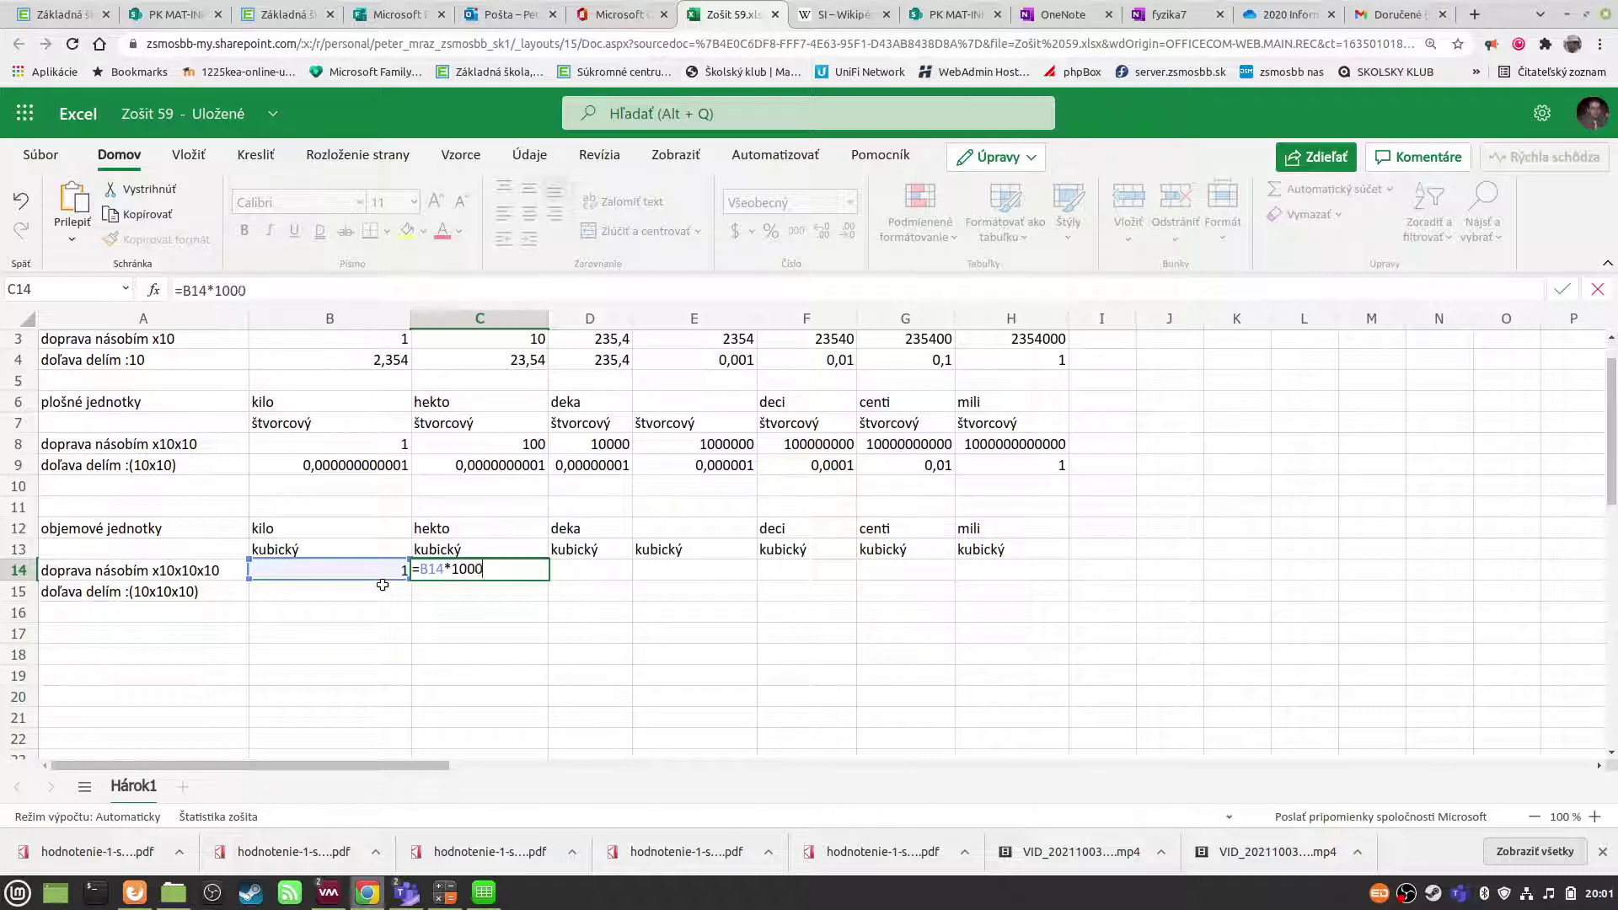
pyautogui.press('Return')
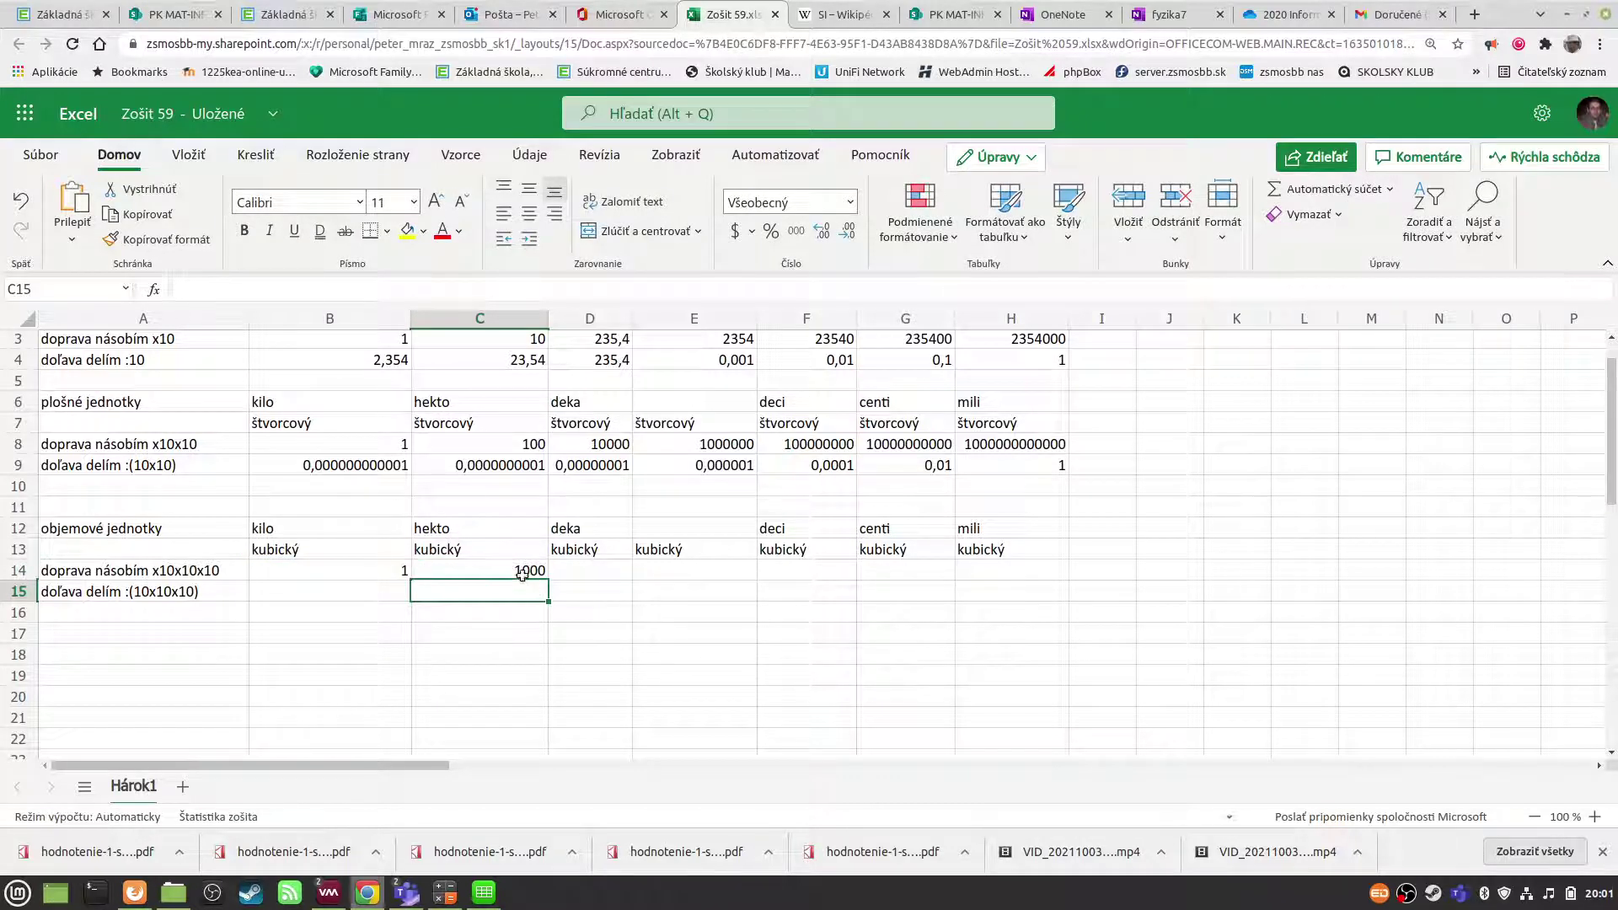
pyautogui.click(521, 573)
pyautogui.moveTo(552, 585); pyautogui.dragTo(901, 591)
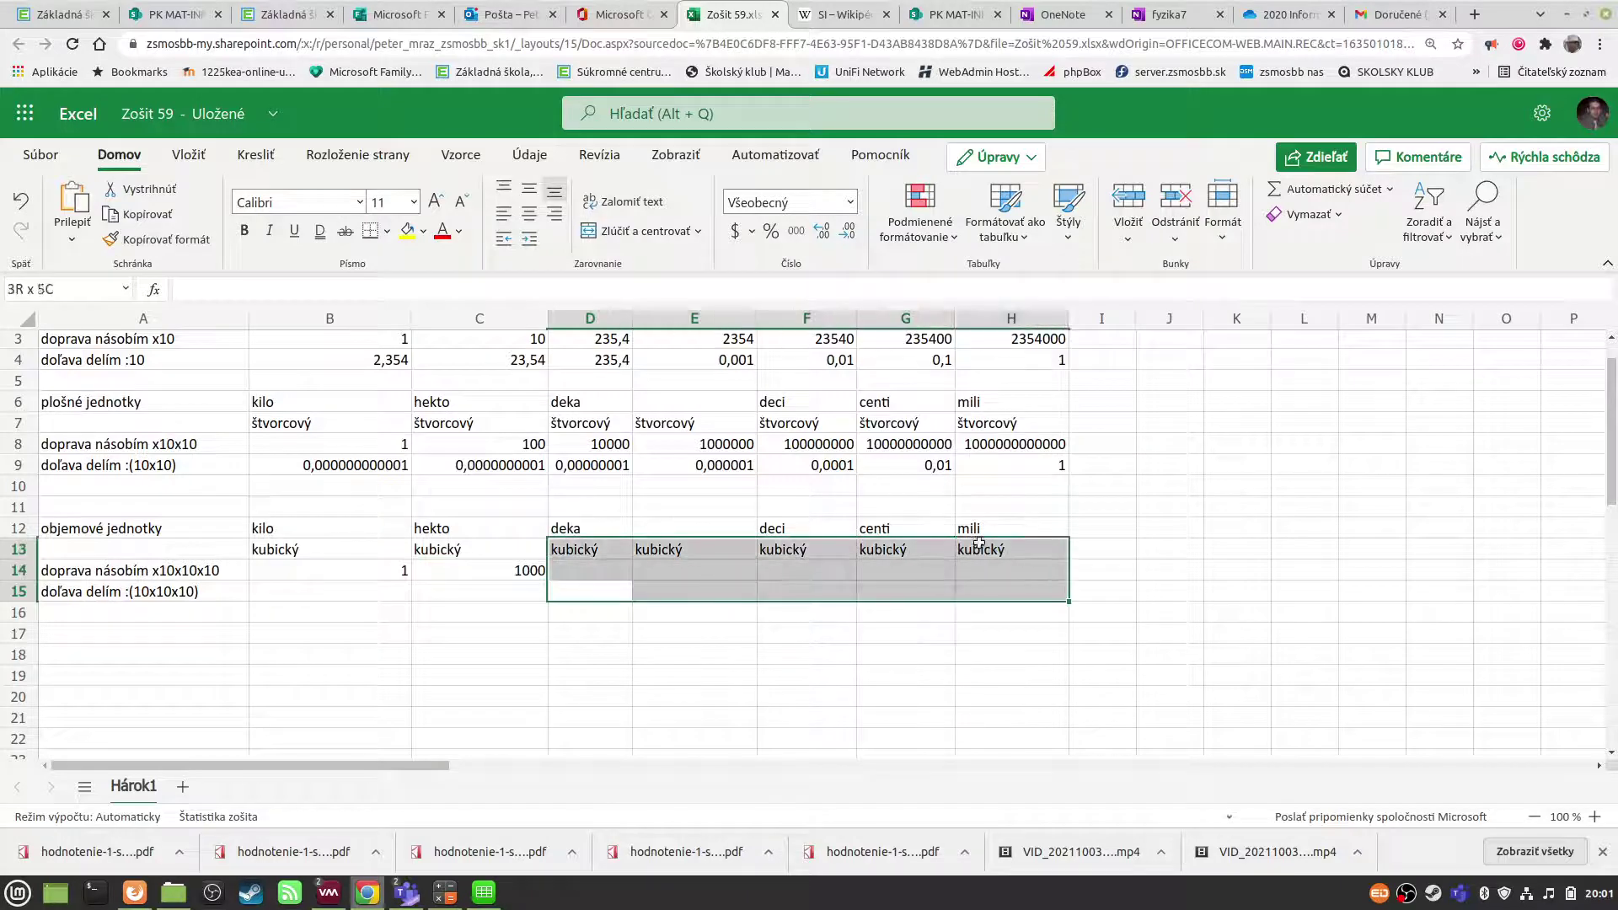
pyautogui.click(499, 578)
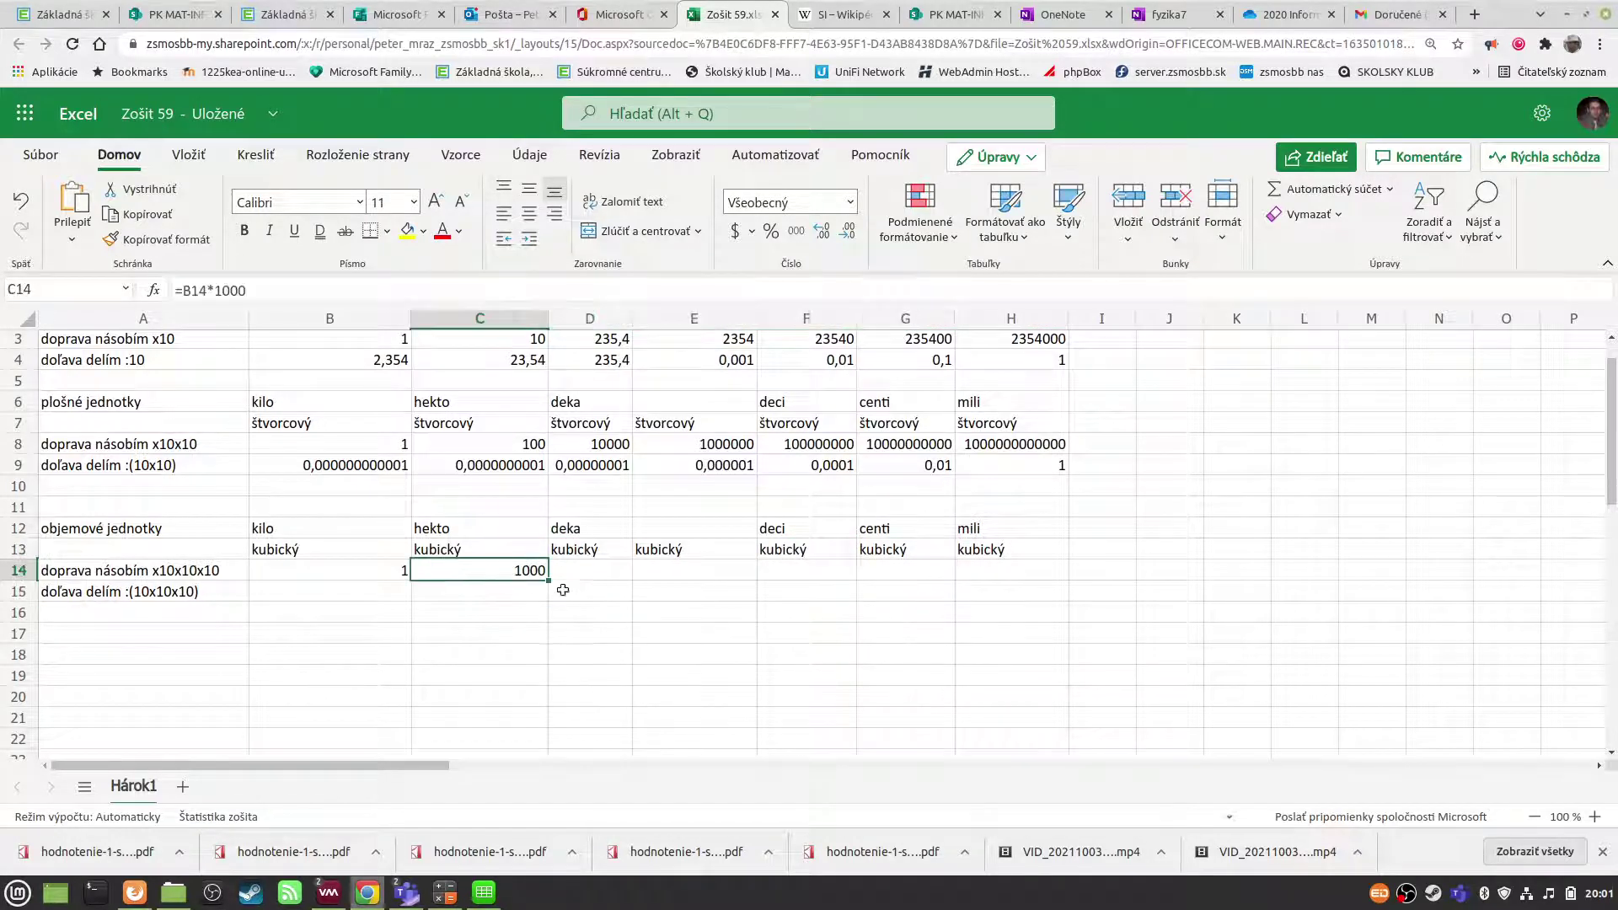
pyautogui.moveTo(548, 581); pyautogui.dragTo(981, 573)
pyautogui.click(965, 665)
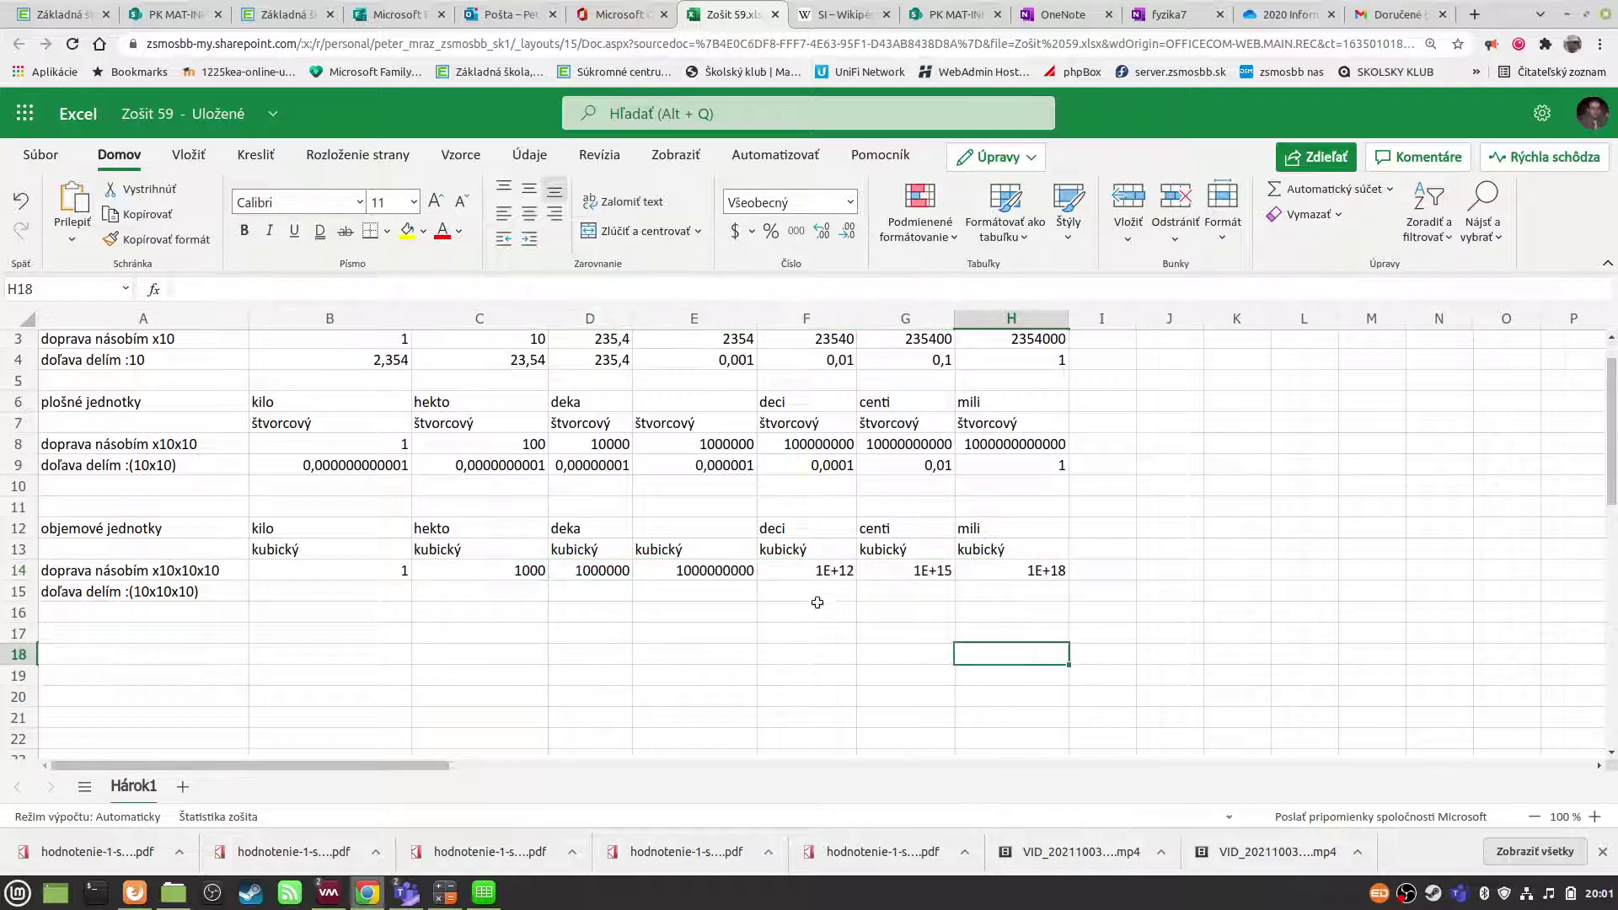
pyautogui.moveTo(811, 570); pyautogui.dragTo(984, 579)
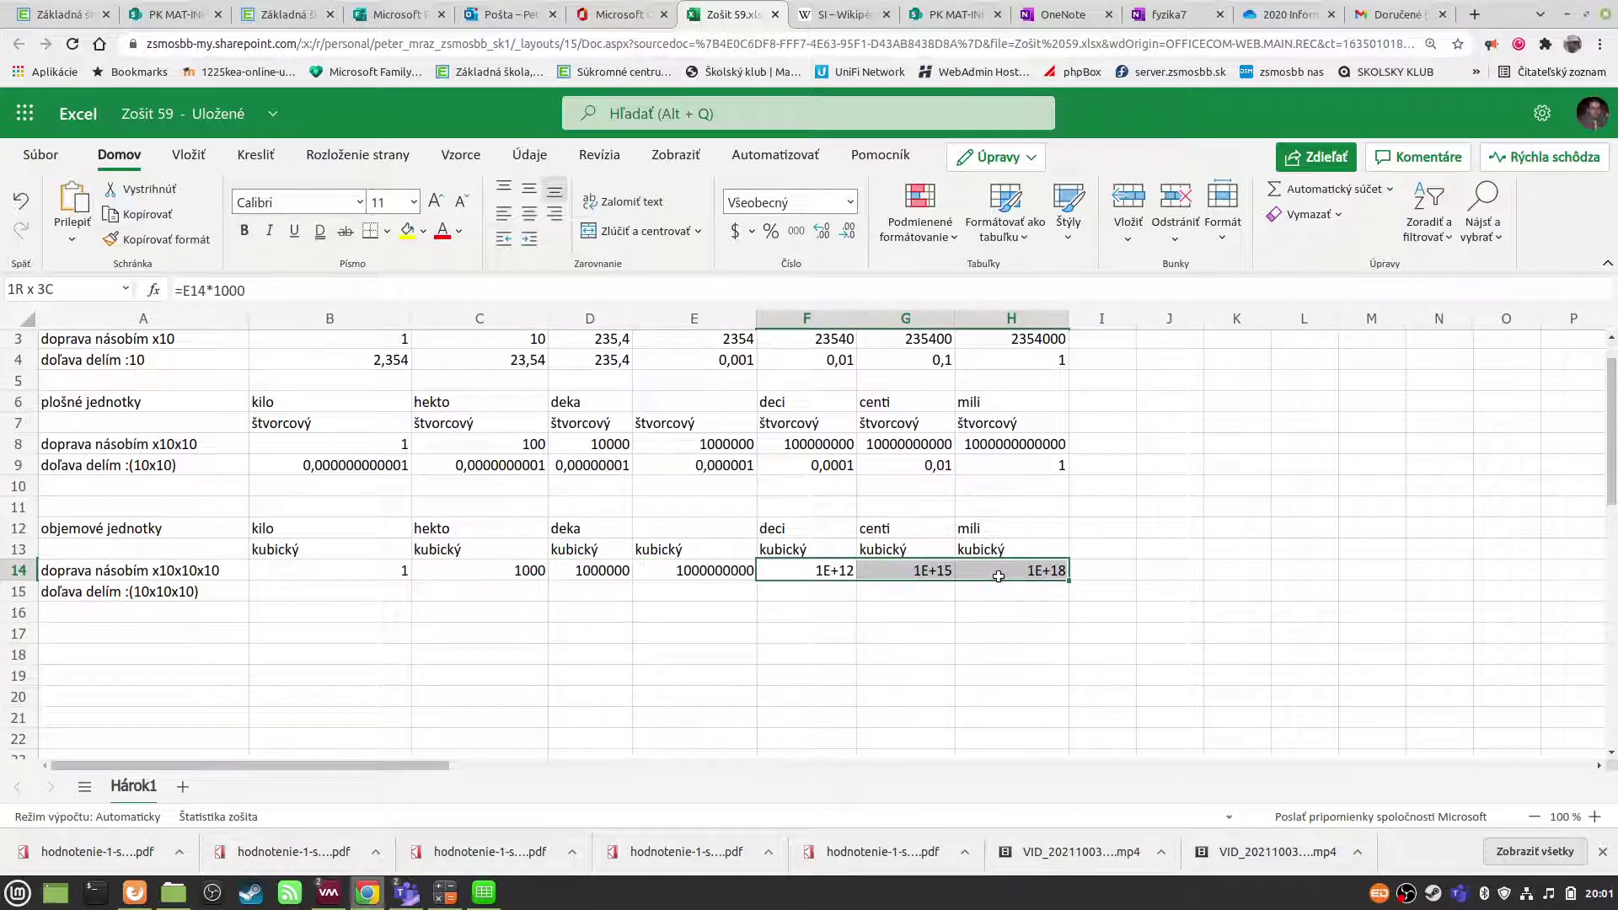
# - Format F14:H14 as Number with 0 decimal places and widen column F to show full values
pyautogui.rightClick(988, 583)
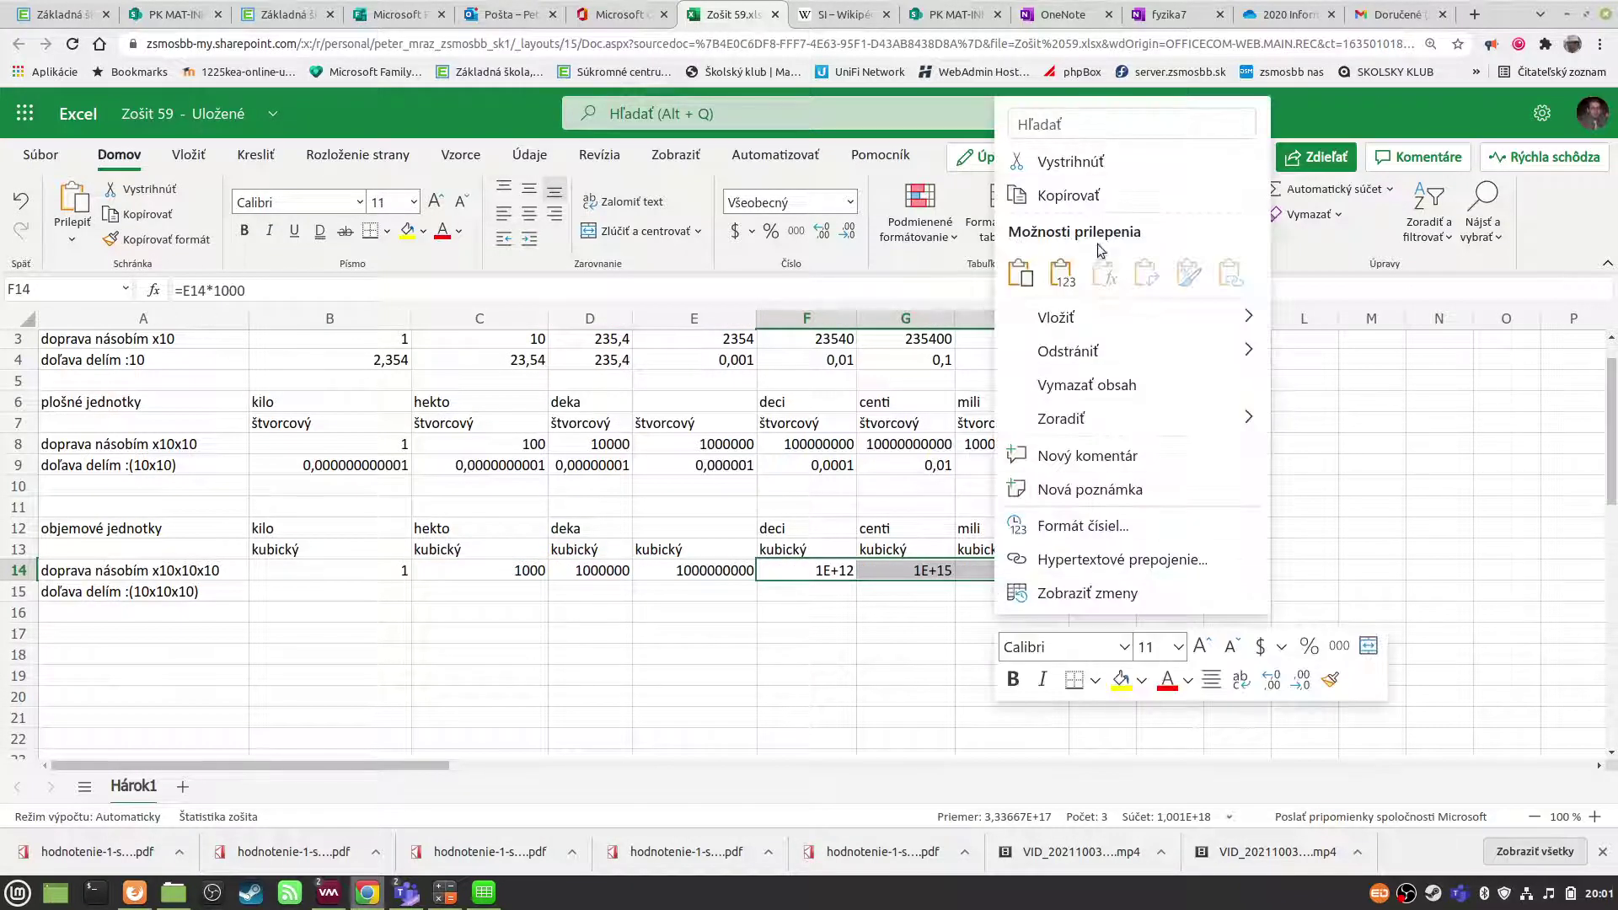
pyautogui.click(1080, 525)
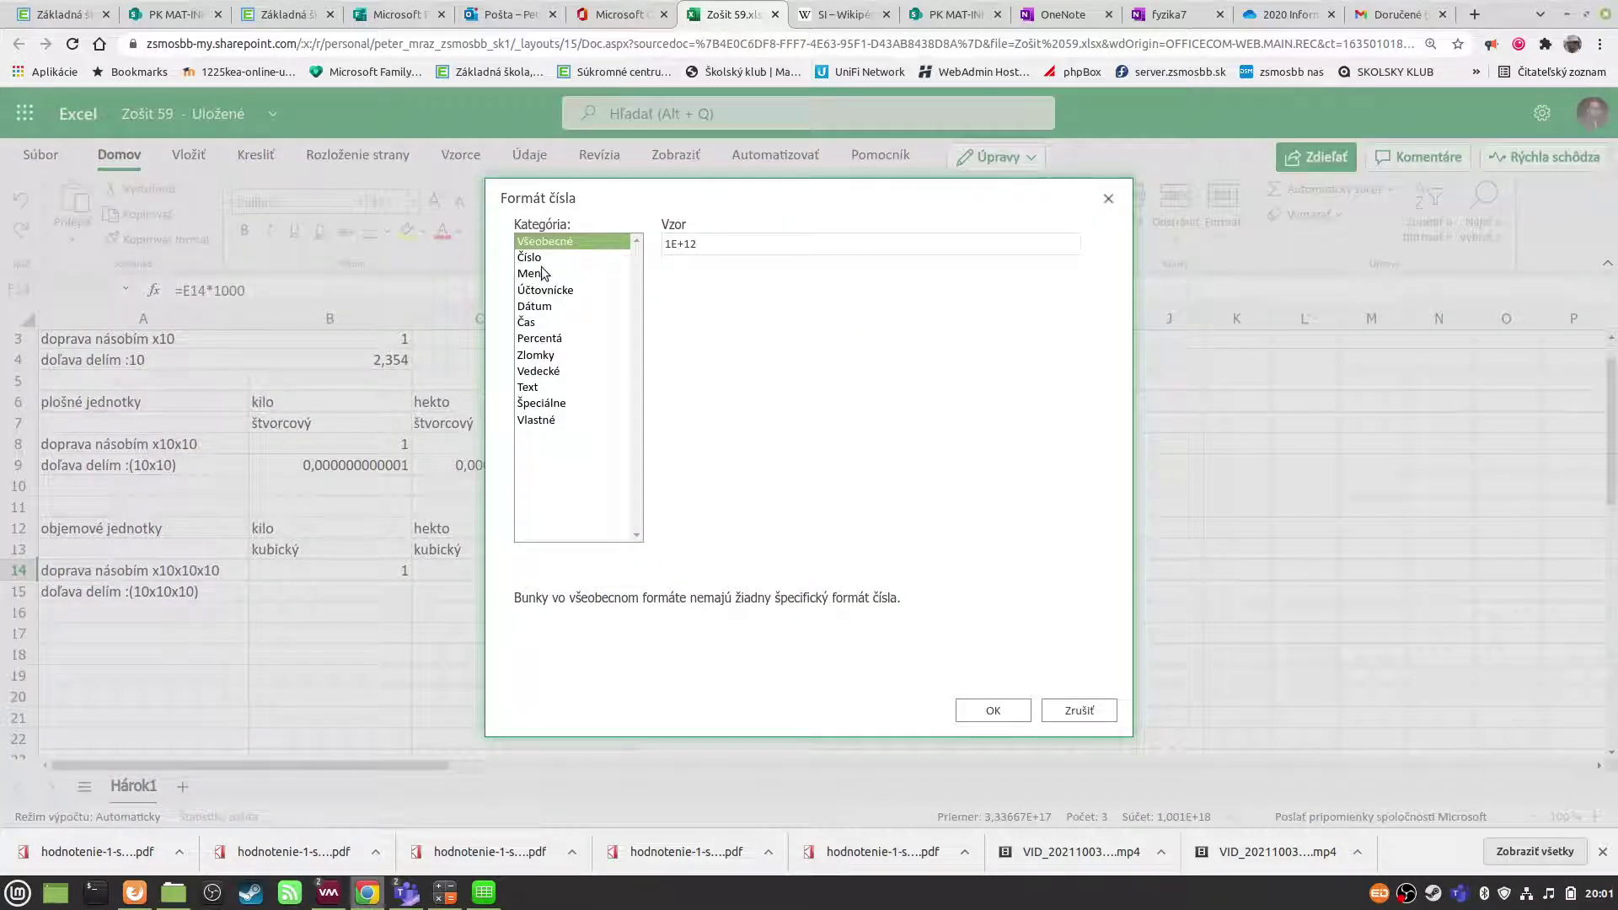
pyautogui.click(531, 257)
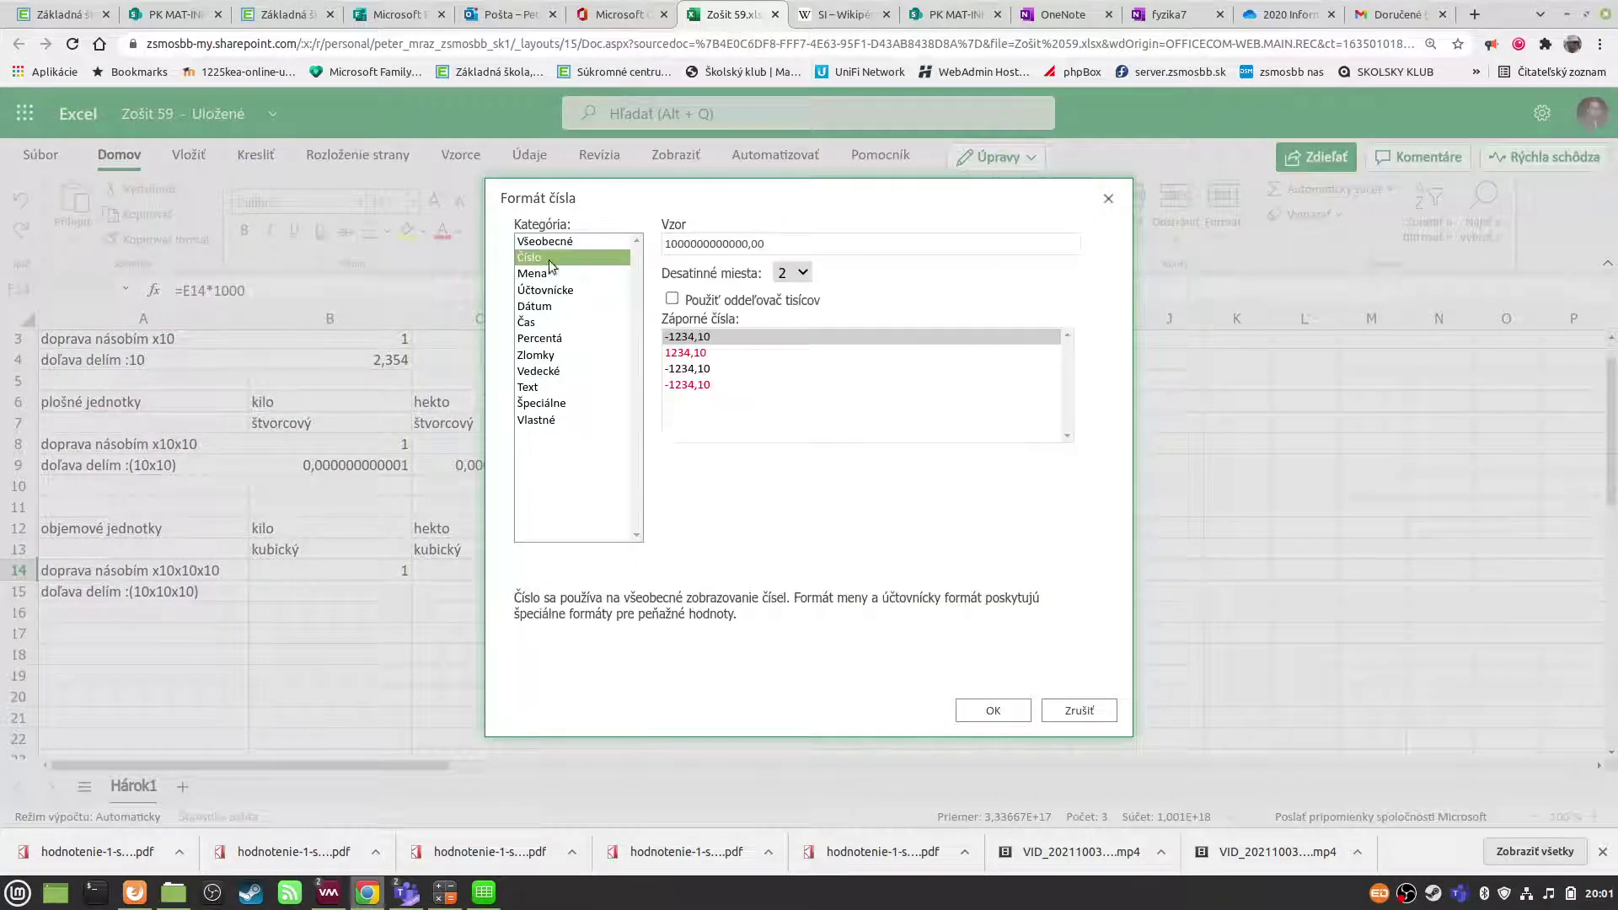
pyautogui.click(803, 274)
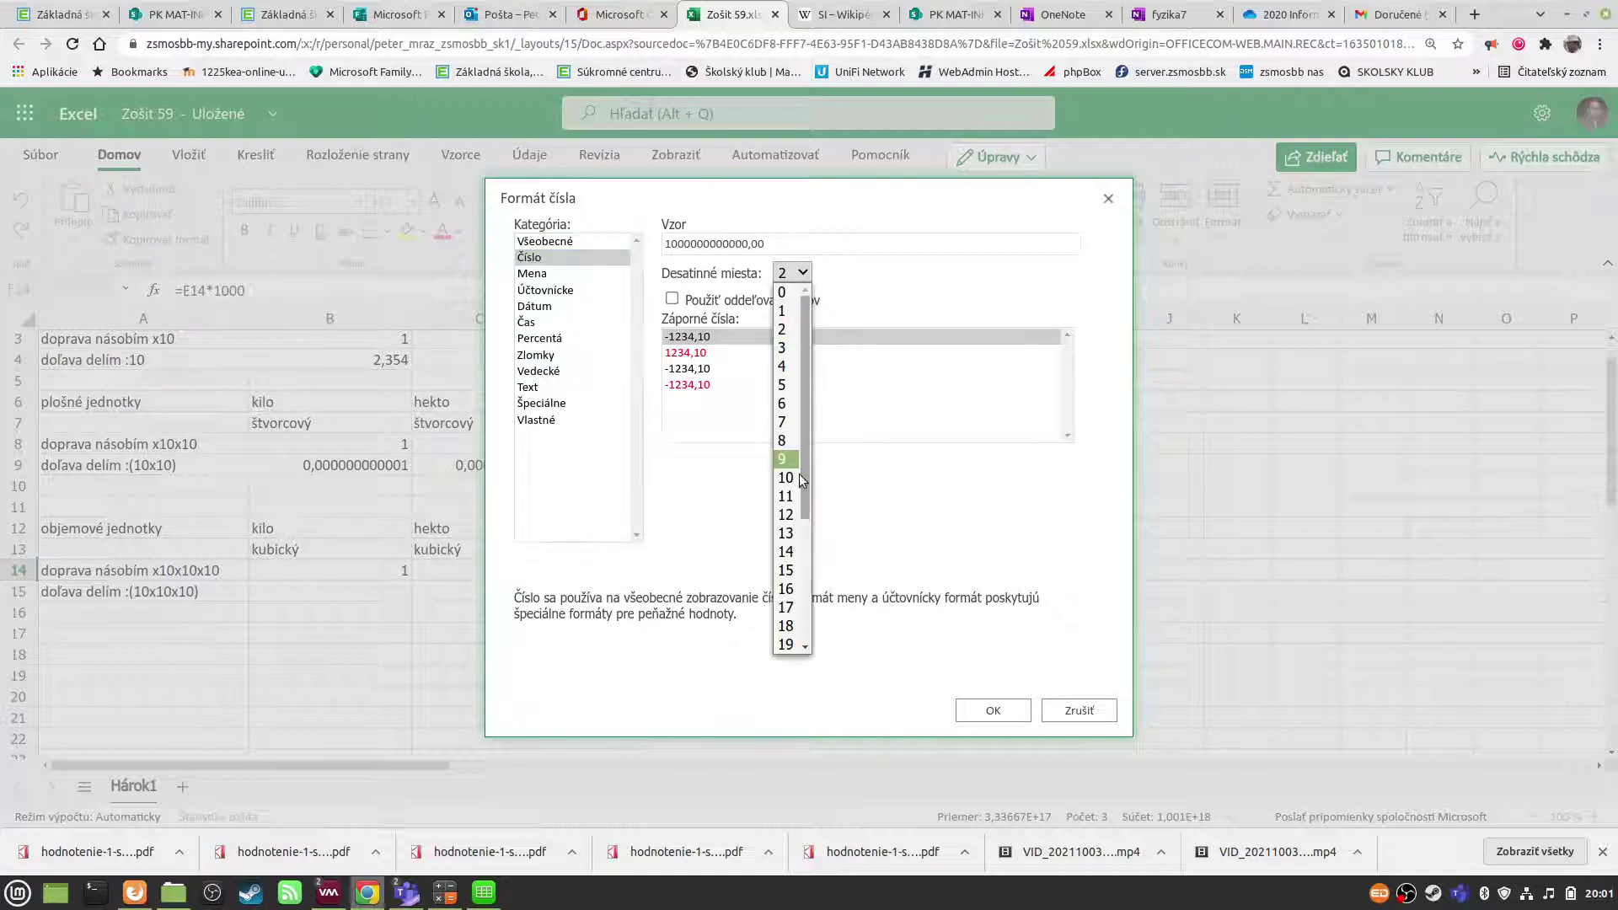
pyautogui.click(945, 307)
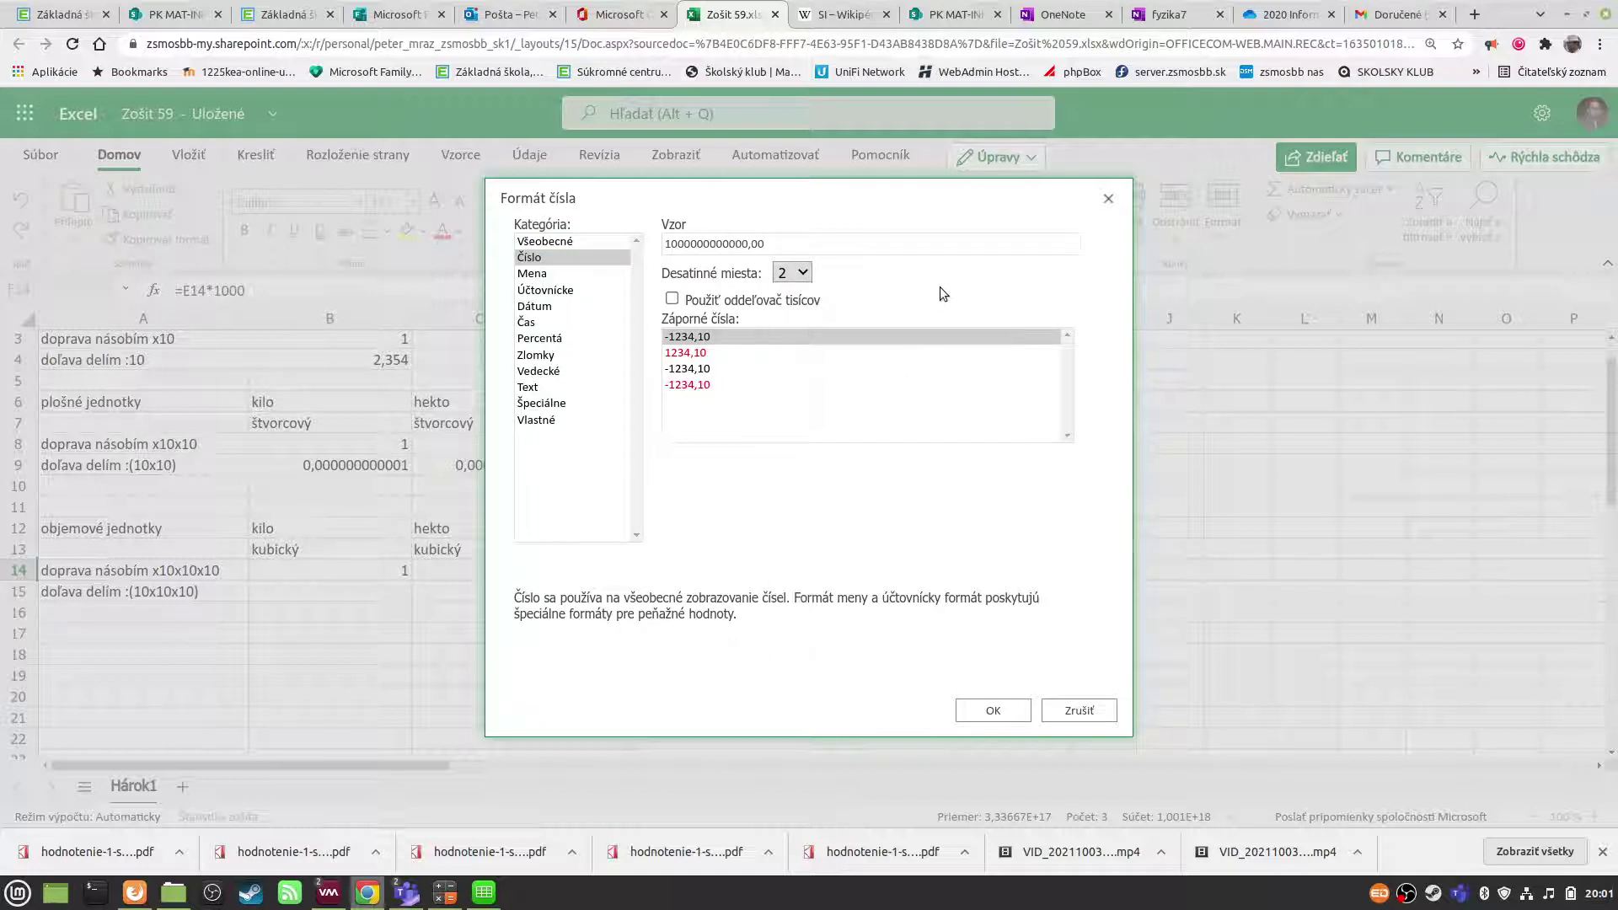
pyautogui.click(805, 273)
pyautogui.click(794, 274)
pyautogui.click(795, 277)
pyautogui.click(790, 292)
pyautogui.click(993, 710)
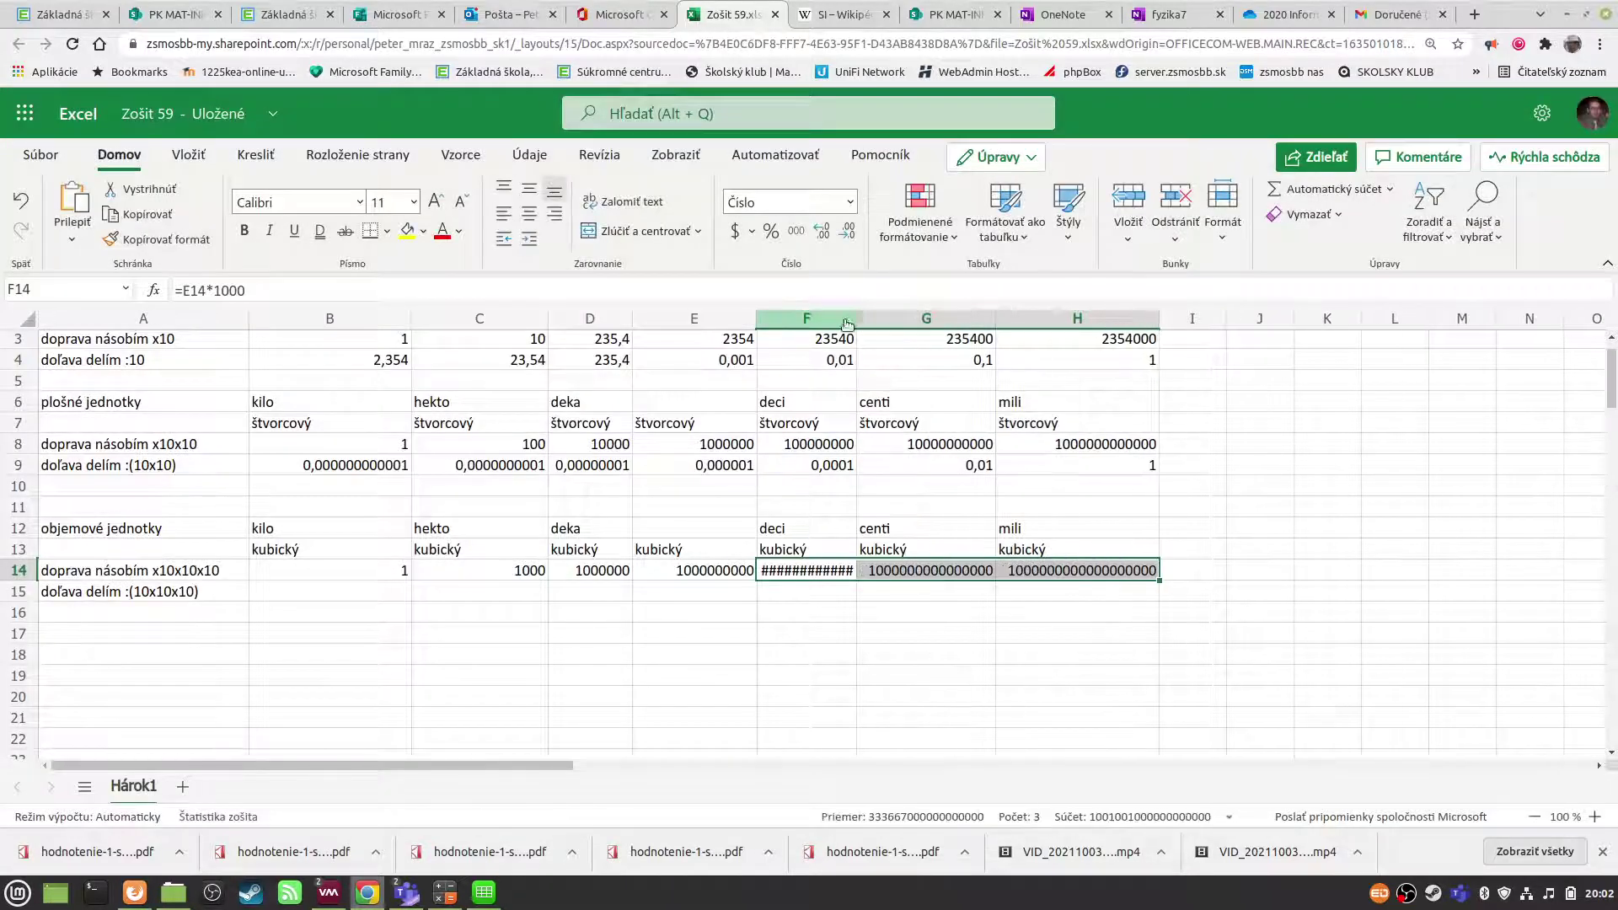
pyautogui.moveTo(857, 318); pyautogui.dragTo(871, 318)
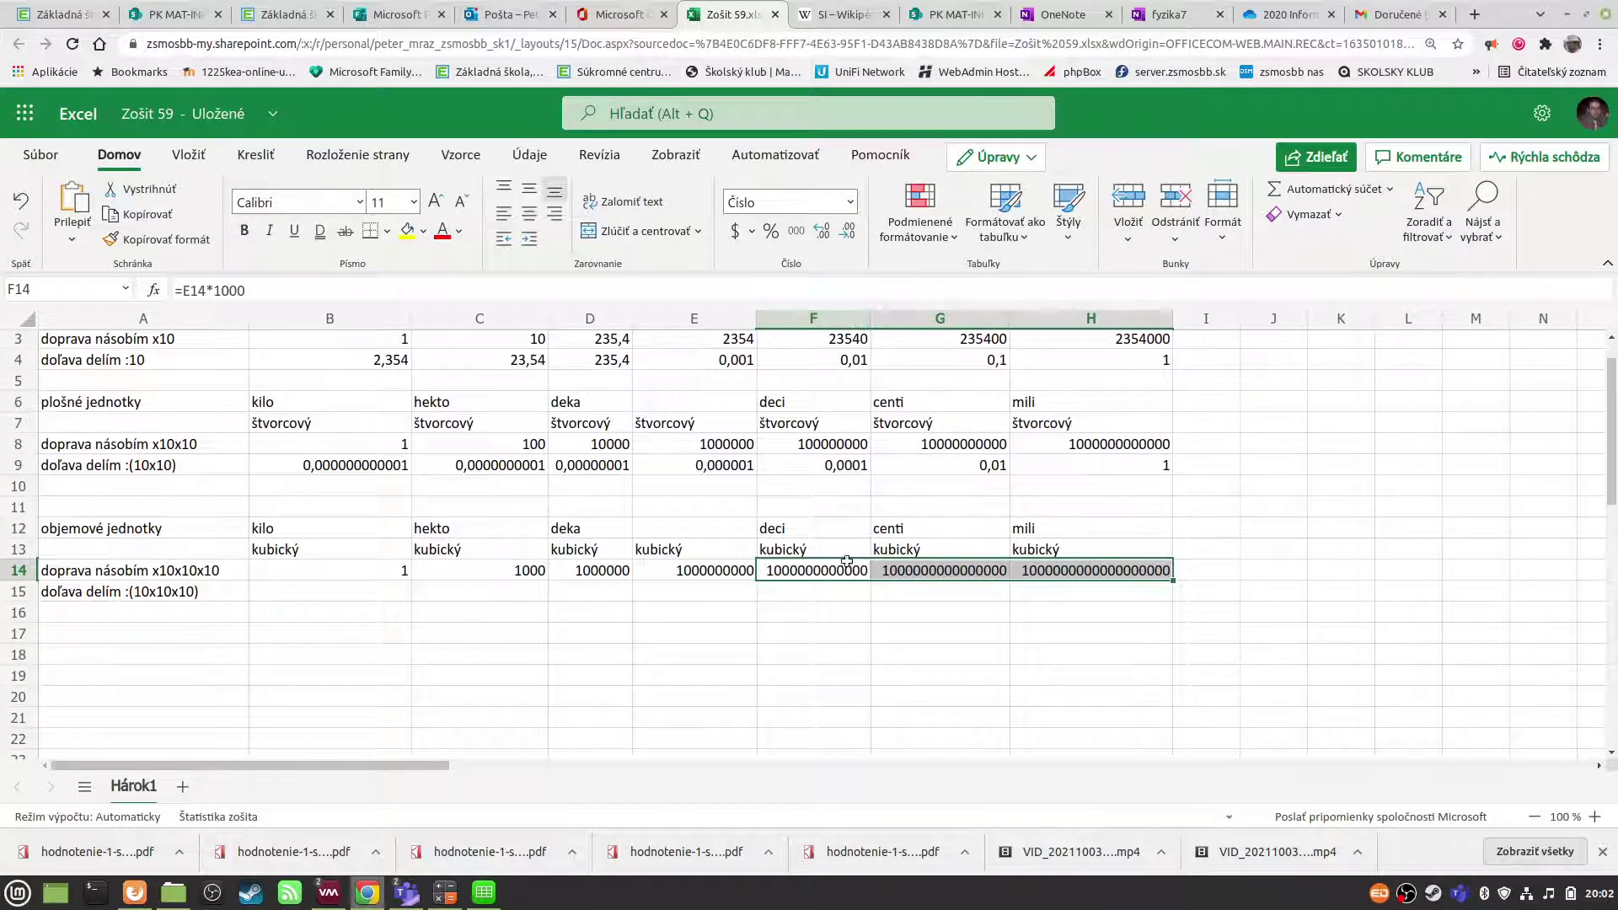
pyautogui.moveTo(935, 654); pyautogui.dragTo(809, 654)
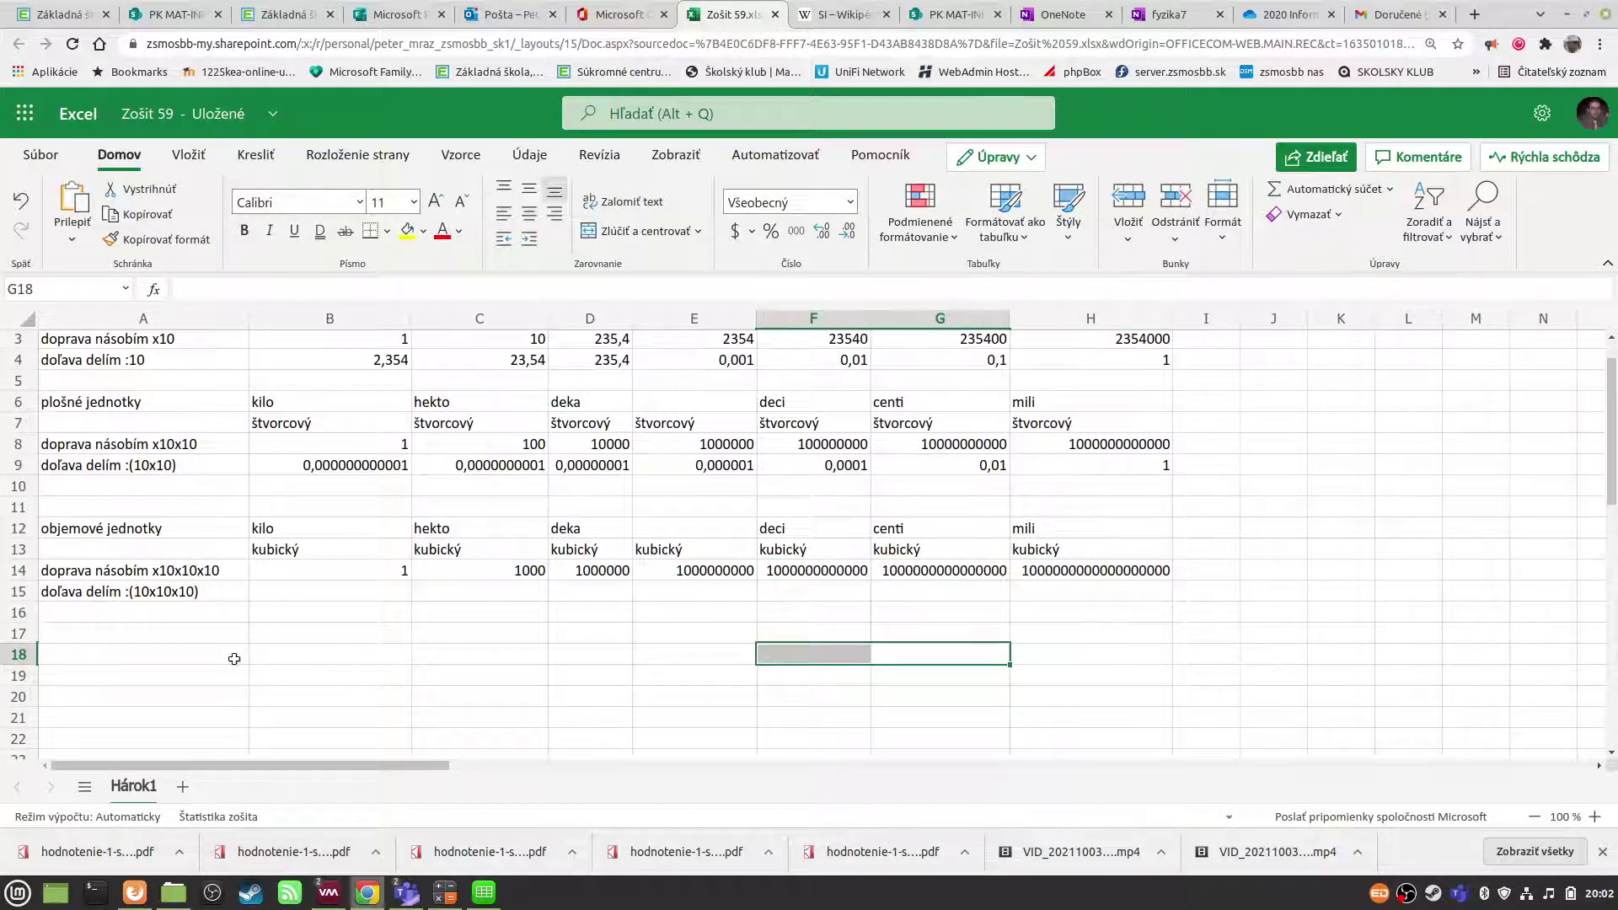
# - Put 1 in H15, =H15/1000 in G15, and fill left to B15, reaching 1E-18
pyautogui.click(344, 599)
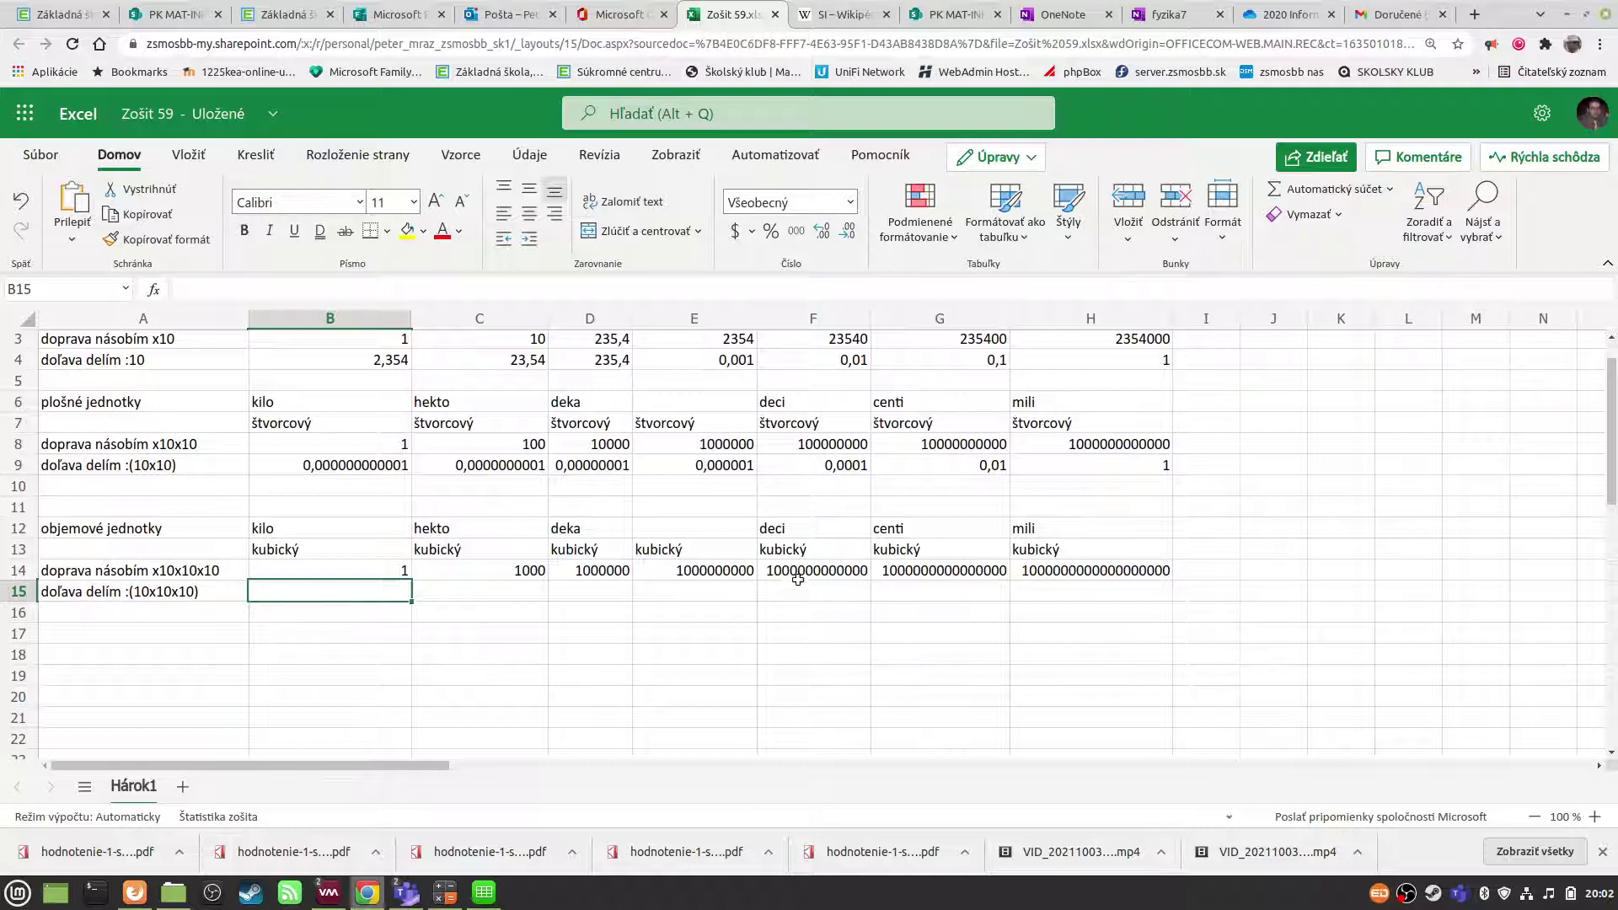
pyautogui.click(1066, 594)
pyautogui.write('1')
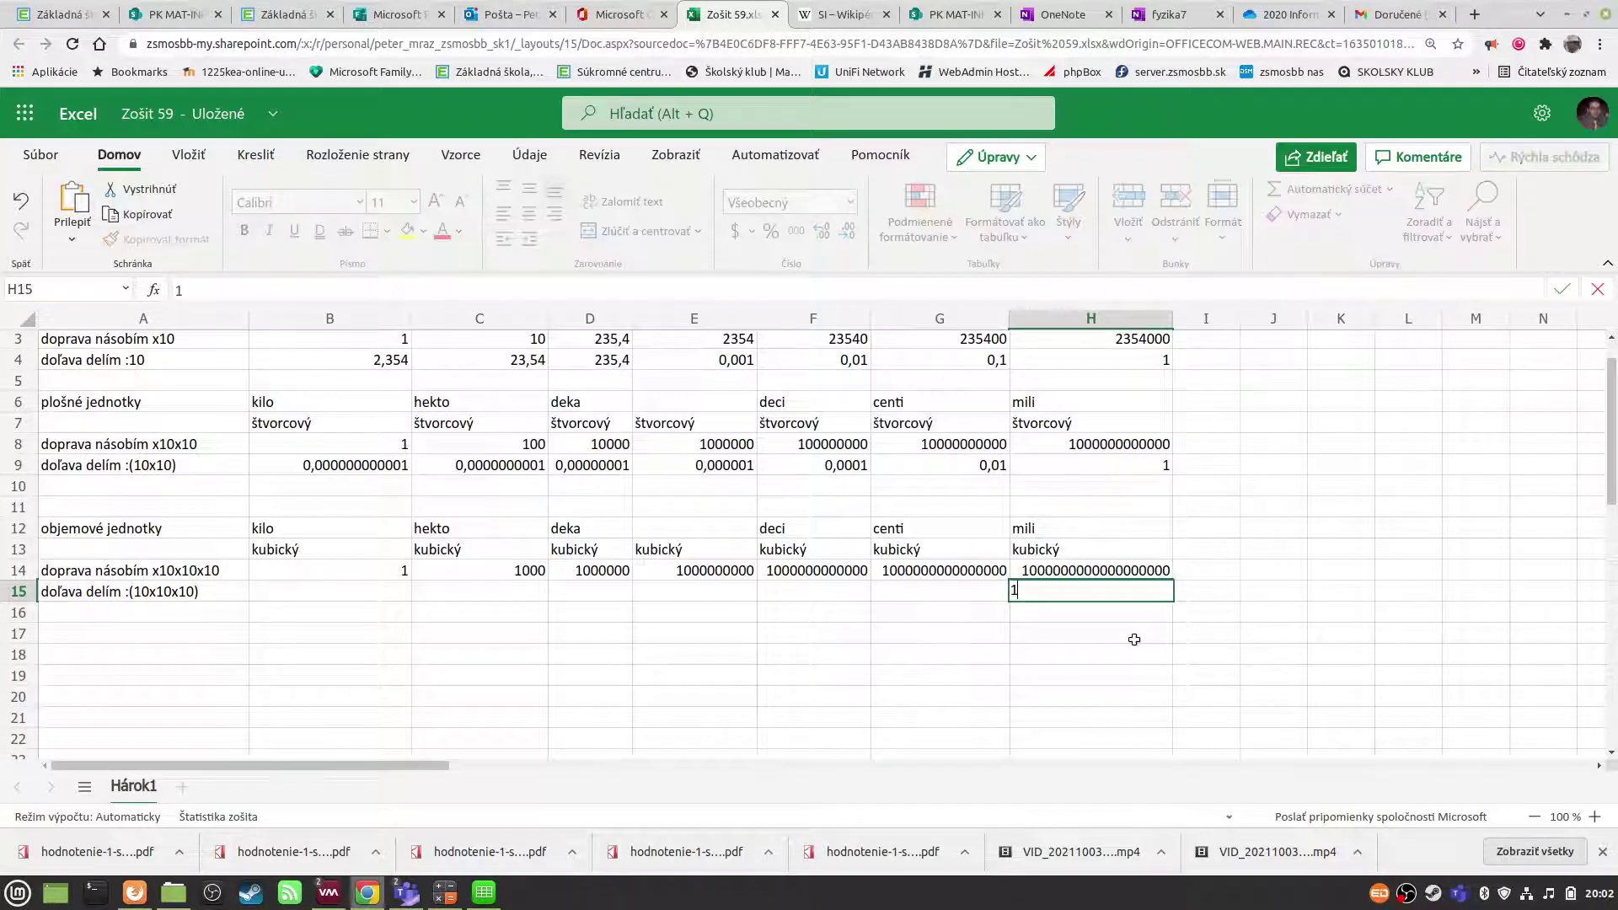
pyautogui.press('Return')
pyautogui.click(917, 590)
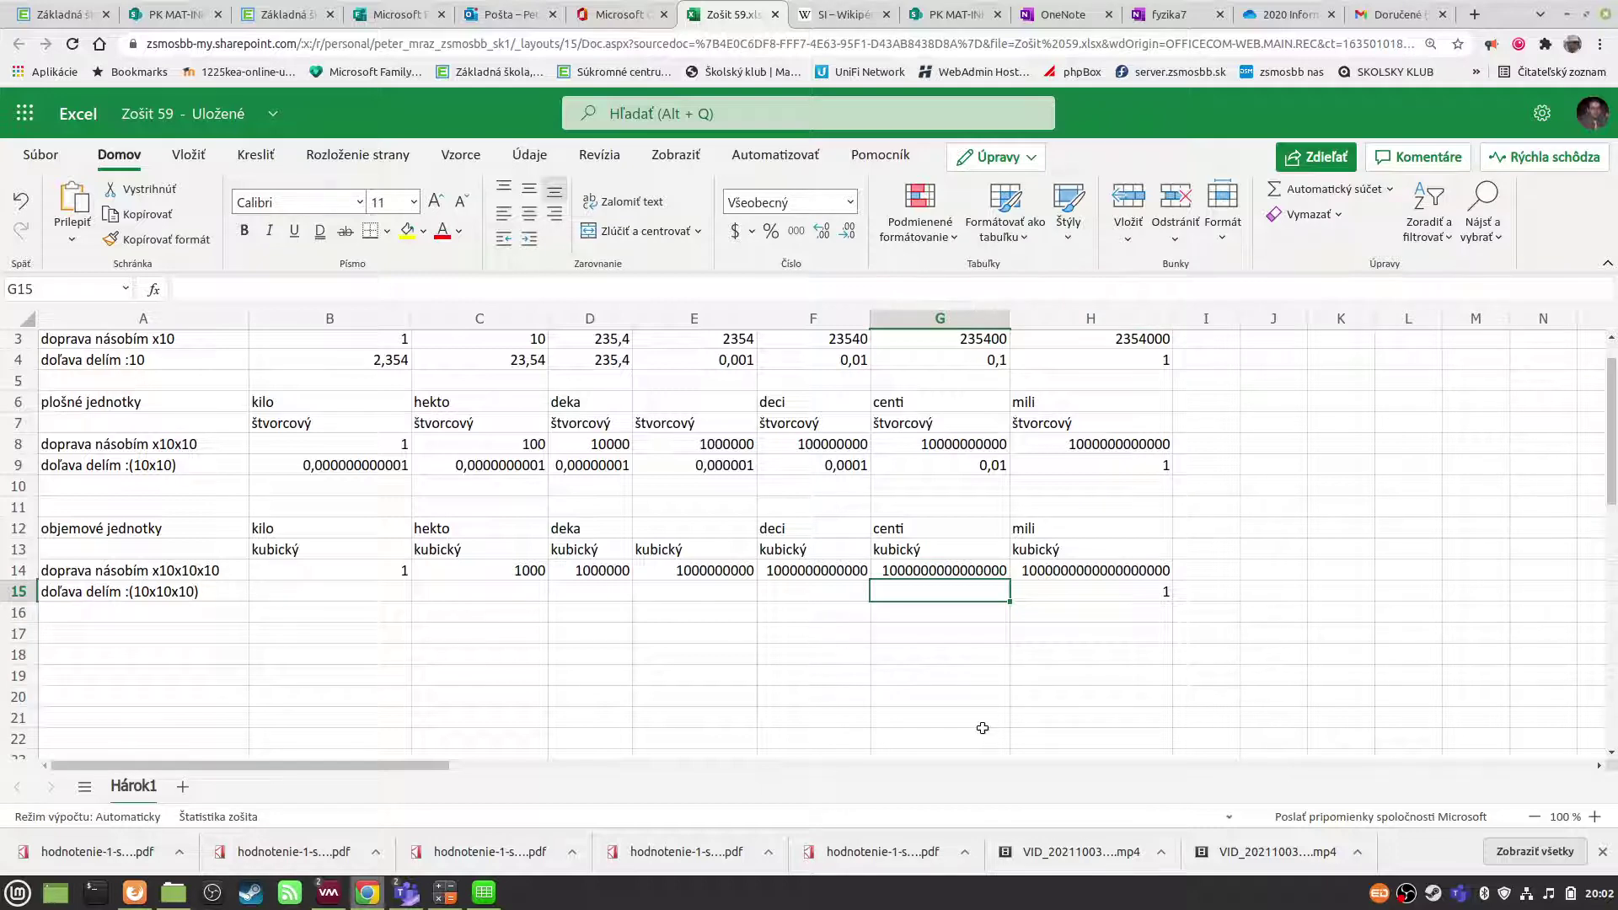
pyautogui.write('=')
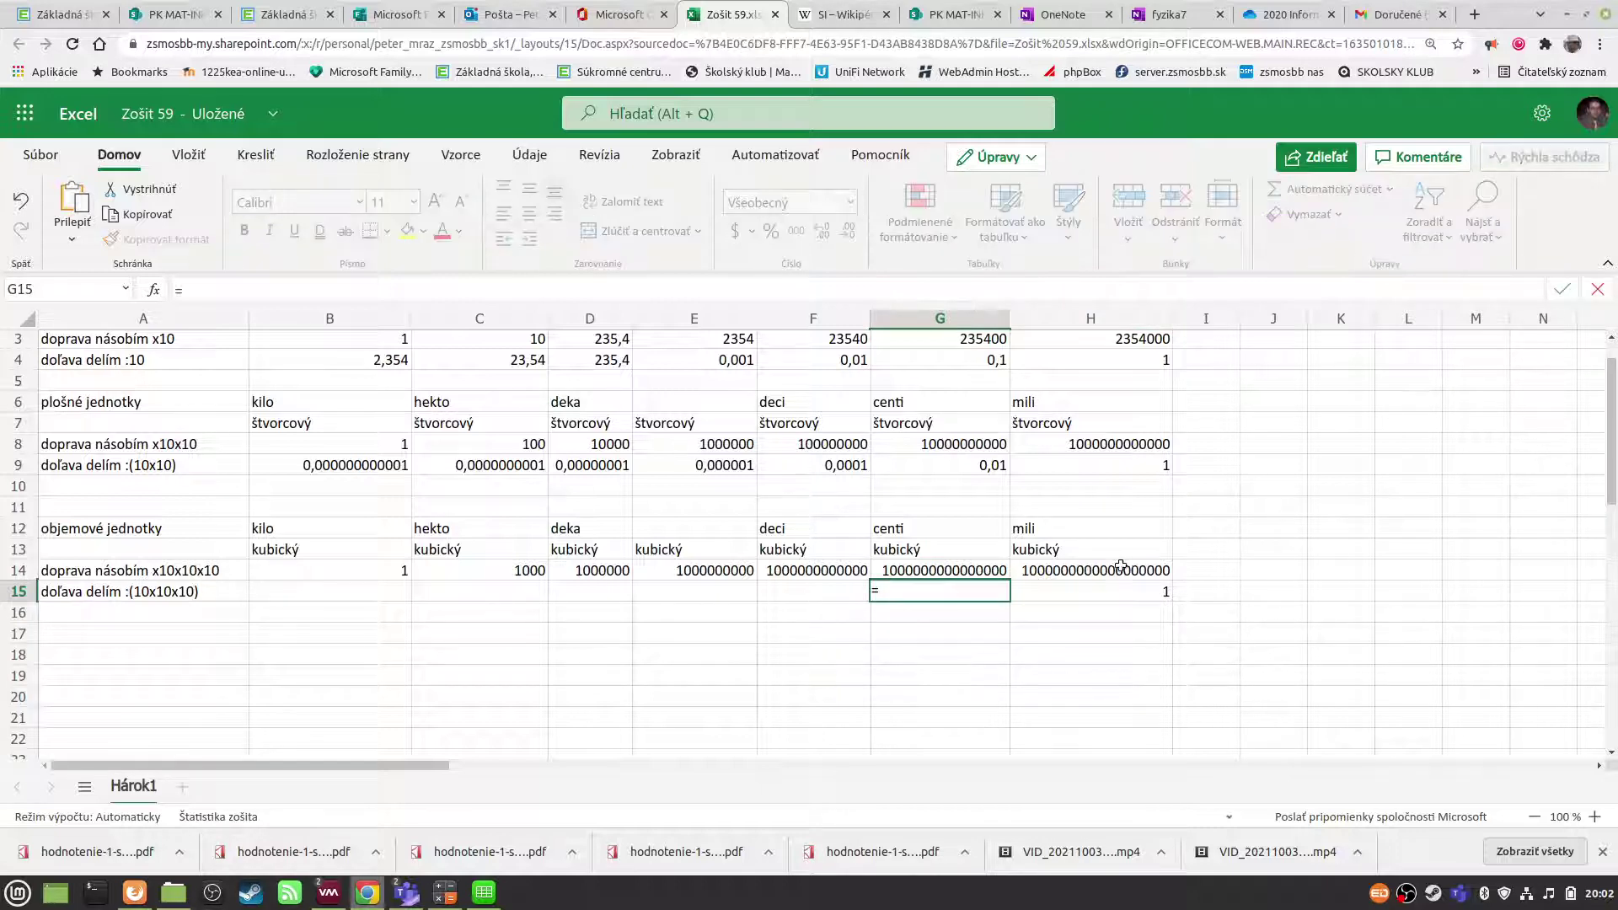
pyautogui.click(1116, 596)
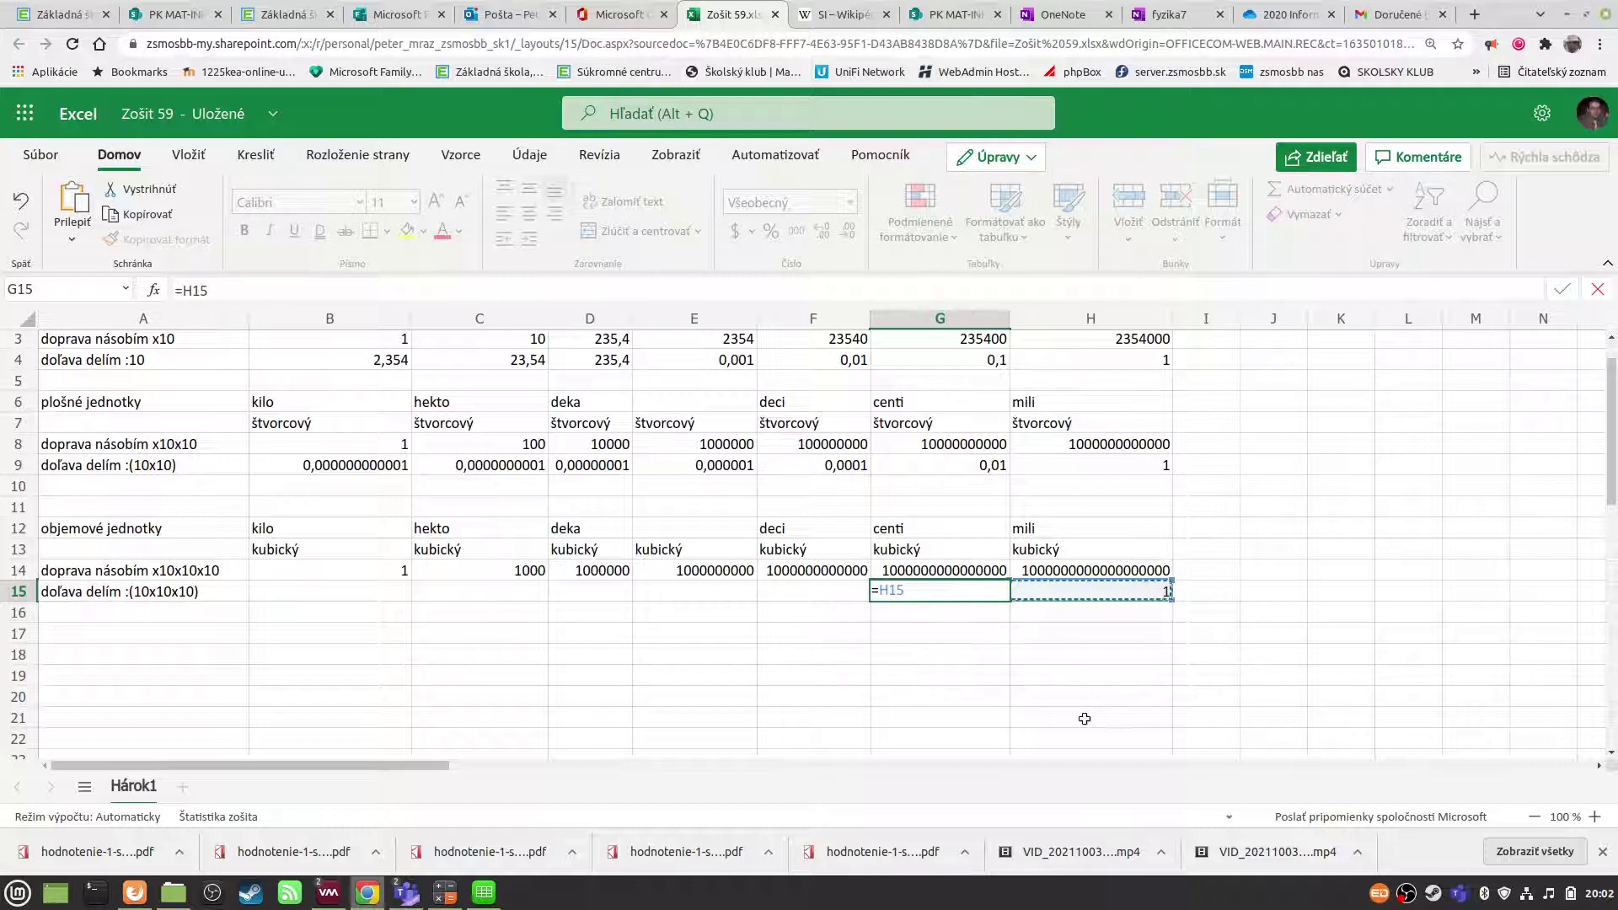
pyautogui.write('/1')
pyautogui.write('00')
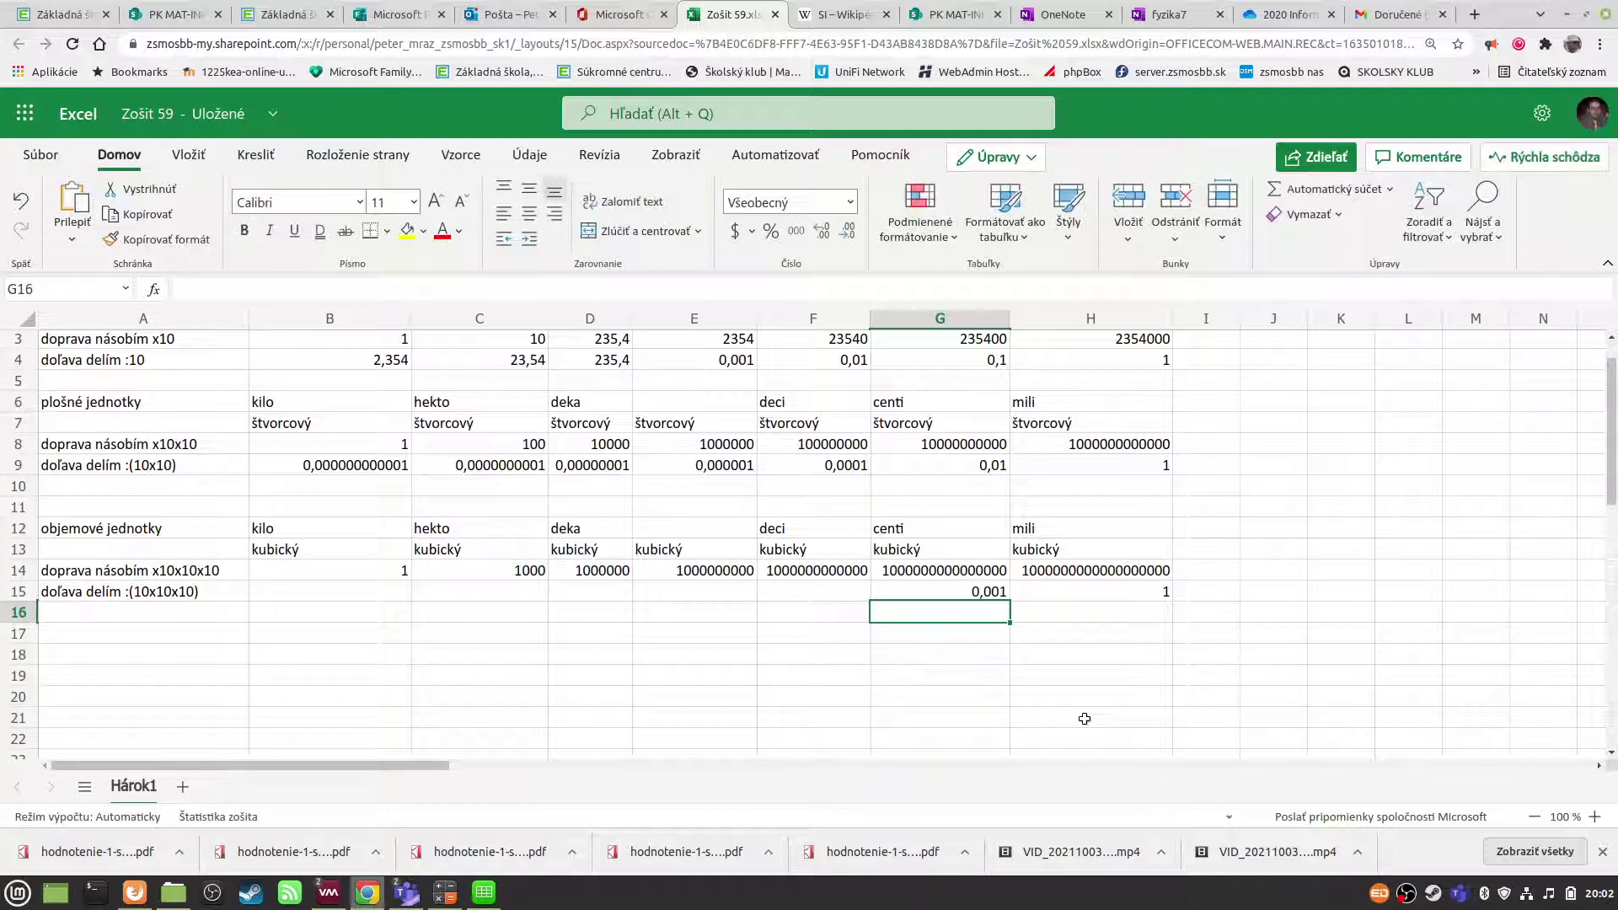
pyautogui.click(958, 584)
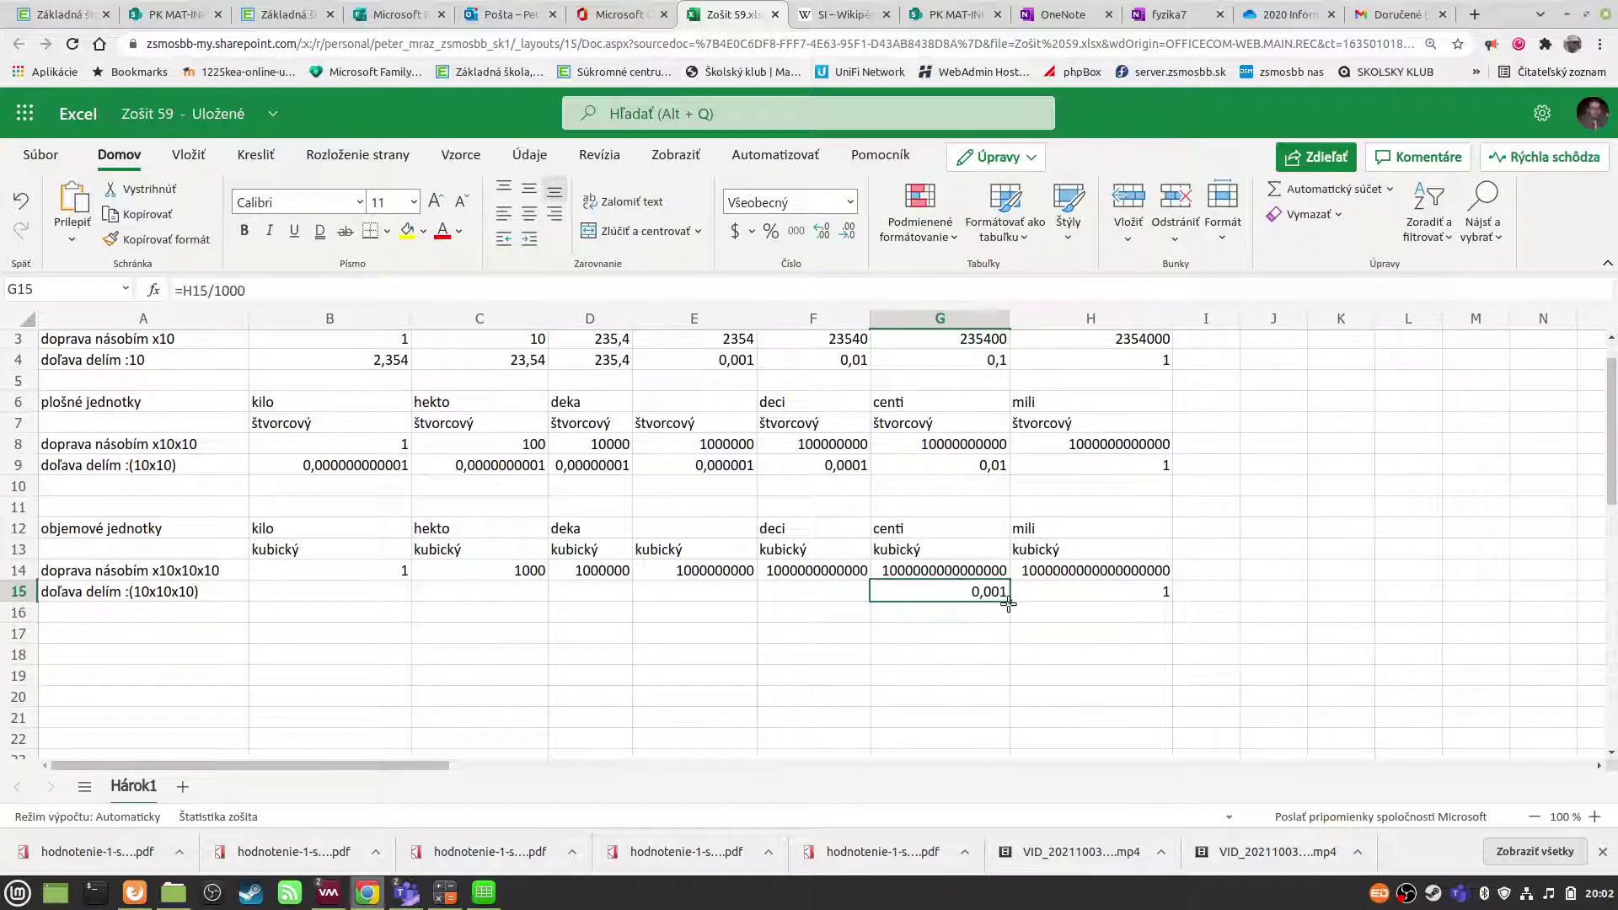
pyautogui.moveTo(1008, 601); pyautogui.dragTo(343, 592)
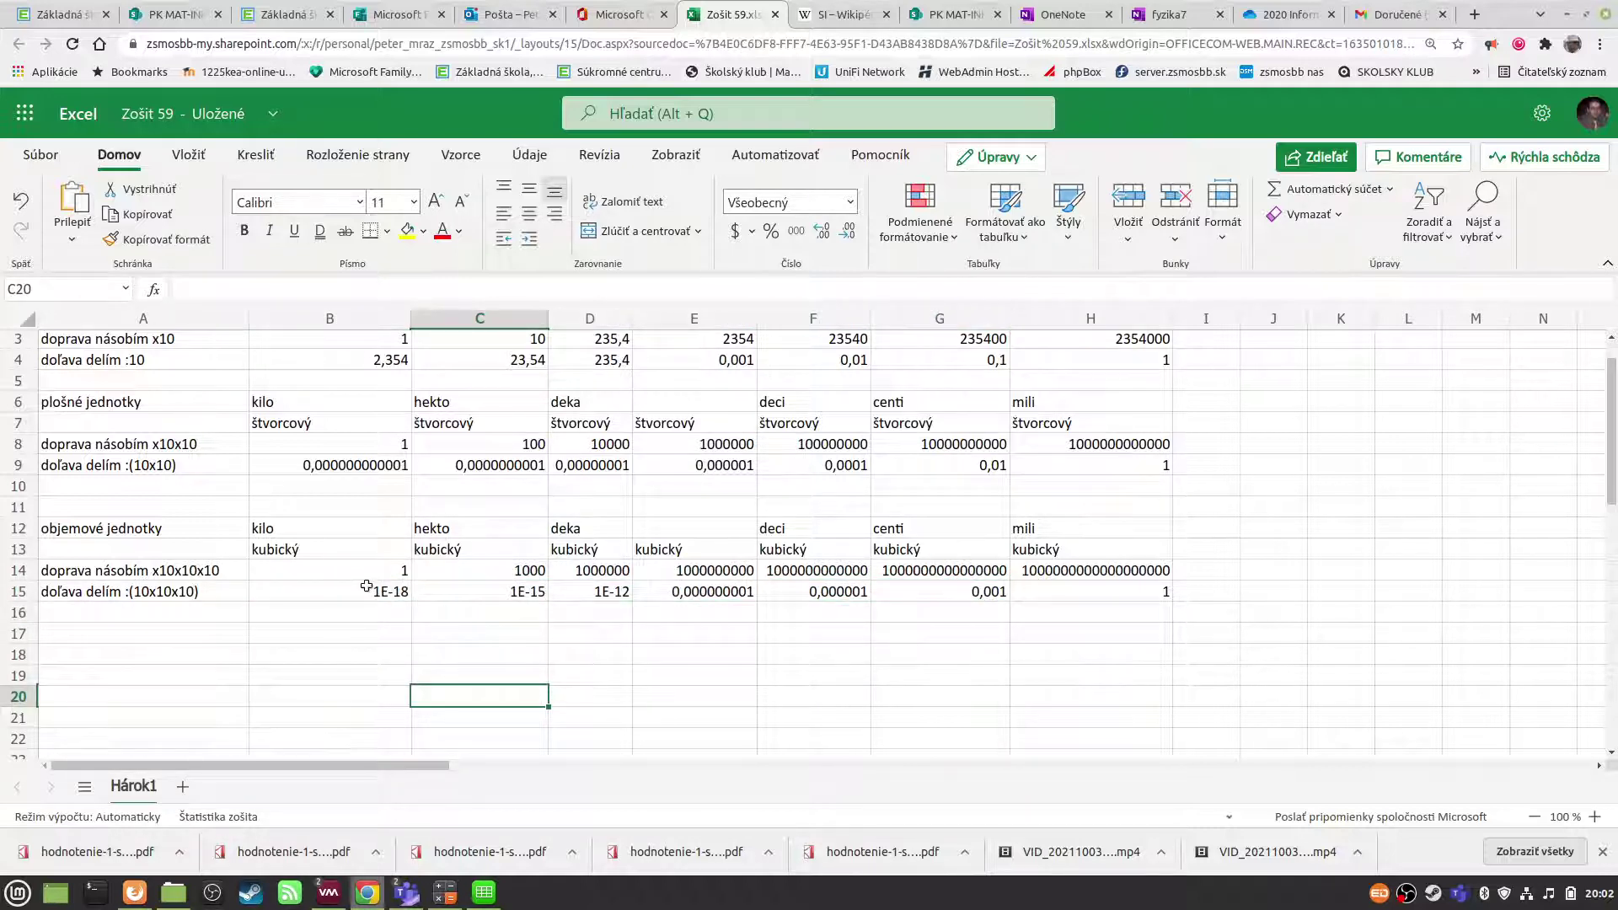
# - Format D15 as Number with 12 decimal places
pyautogui.moveTo(366, 587); pyautogui.dragTo(489, 587)
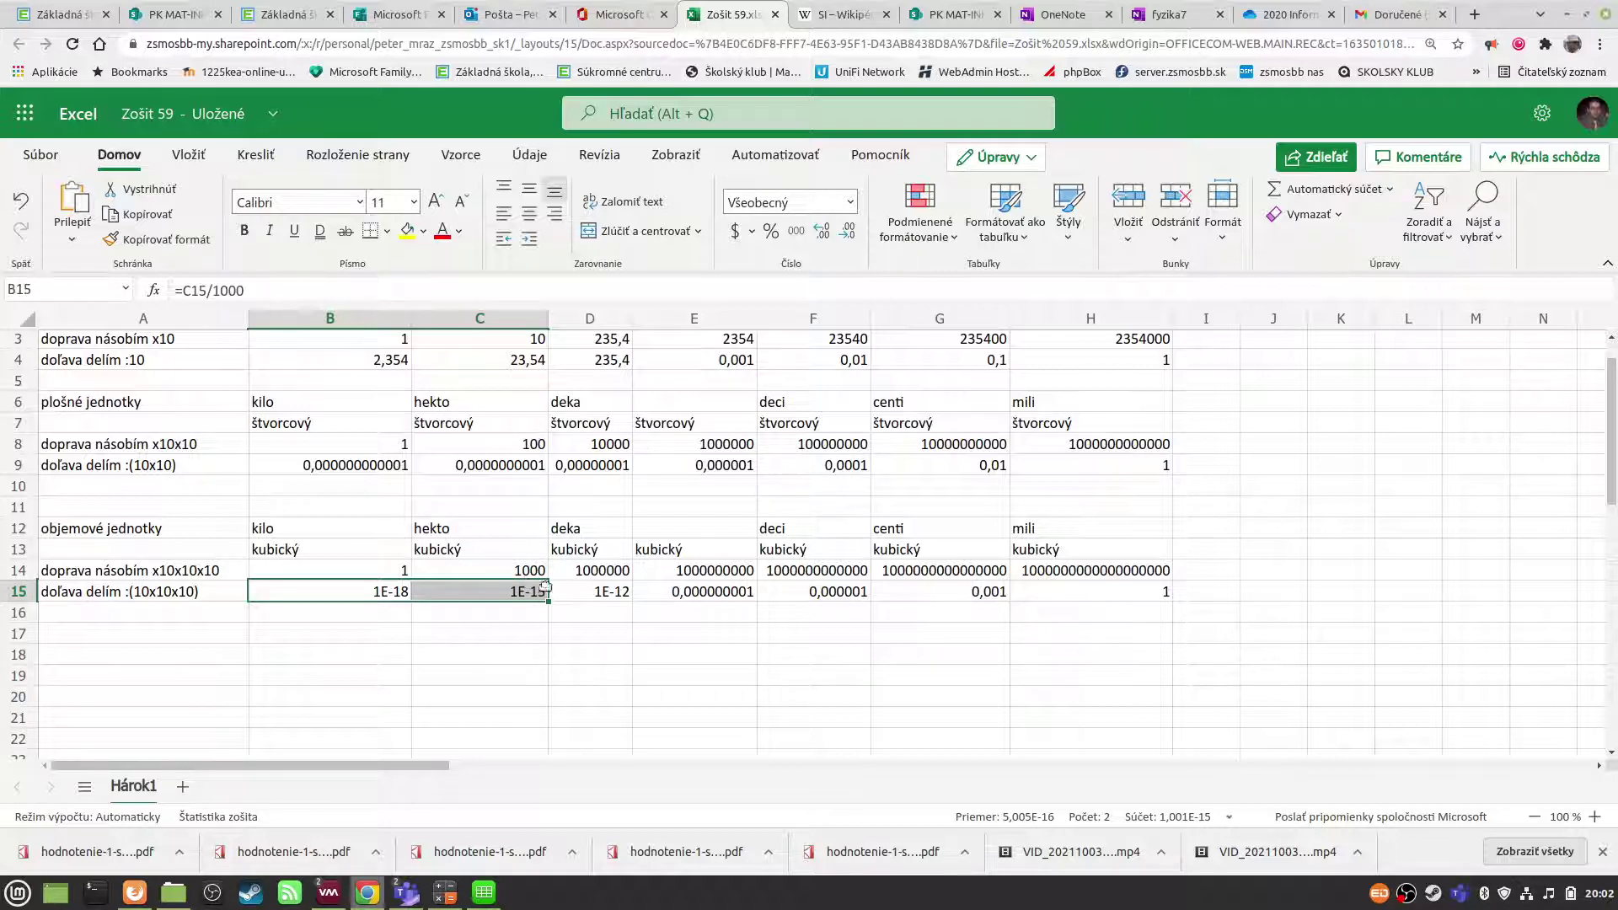
pyautogui.rightClick(575, 590)
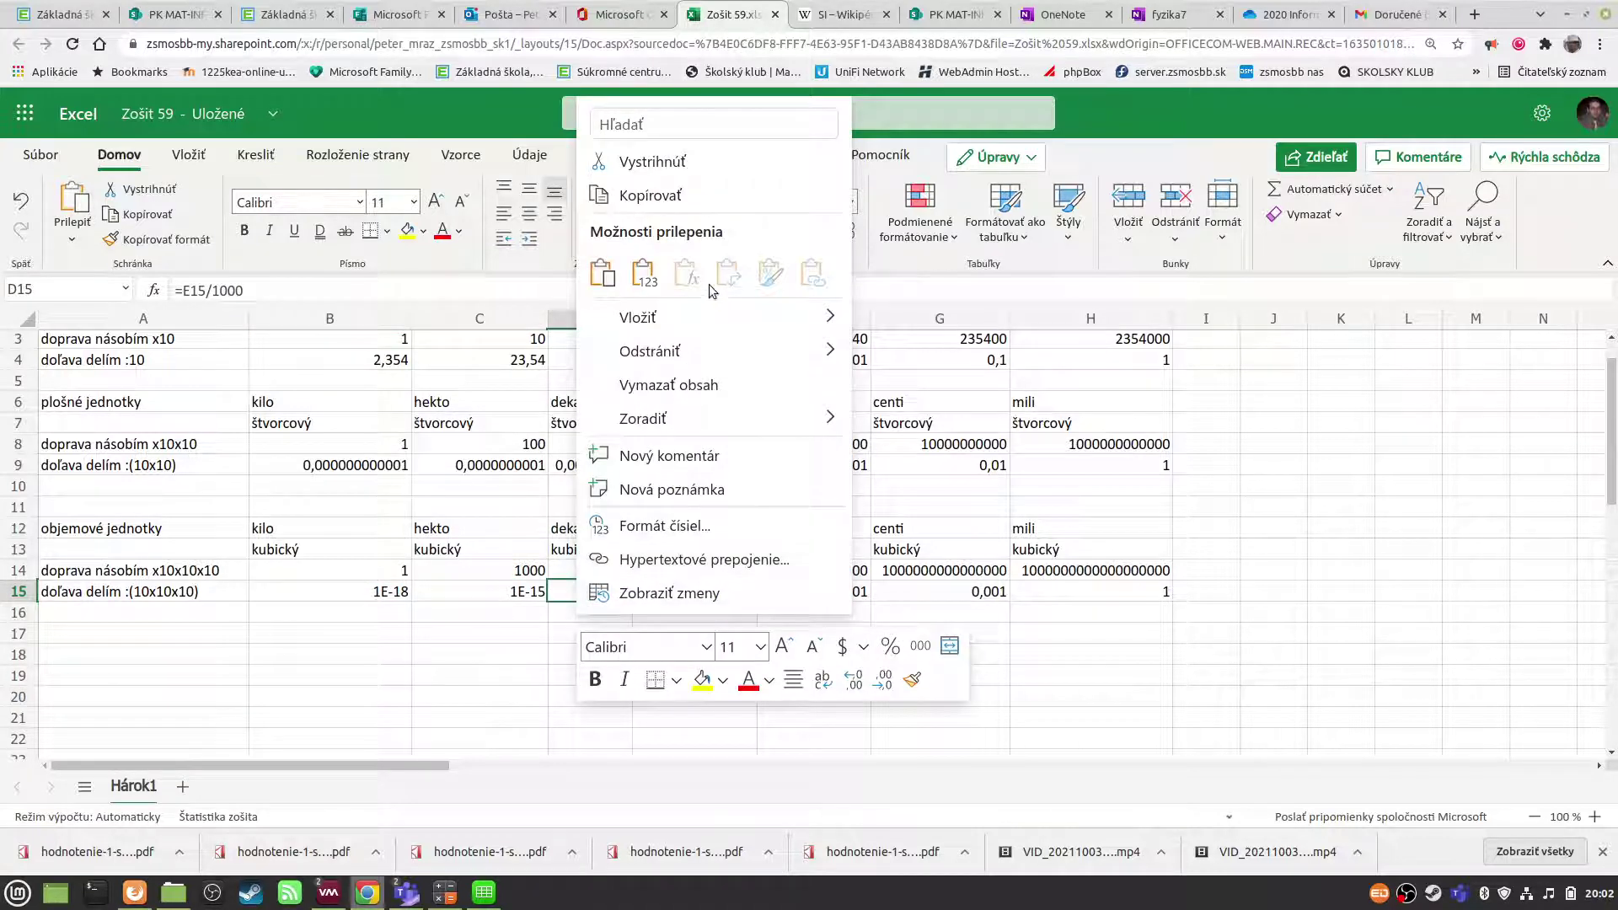
pyautogui.click(664, 525)
pyautogui.click(531, 257)
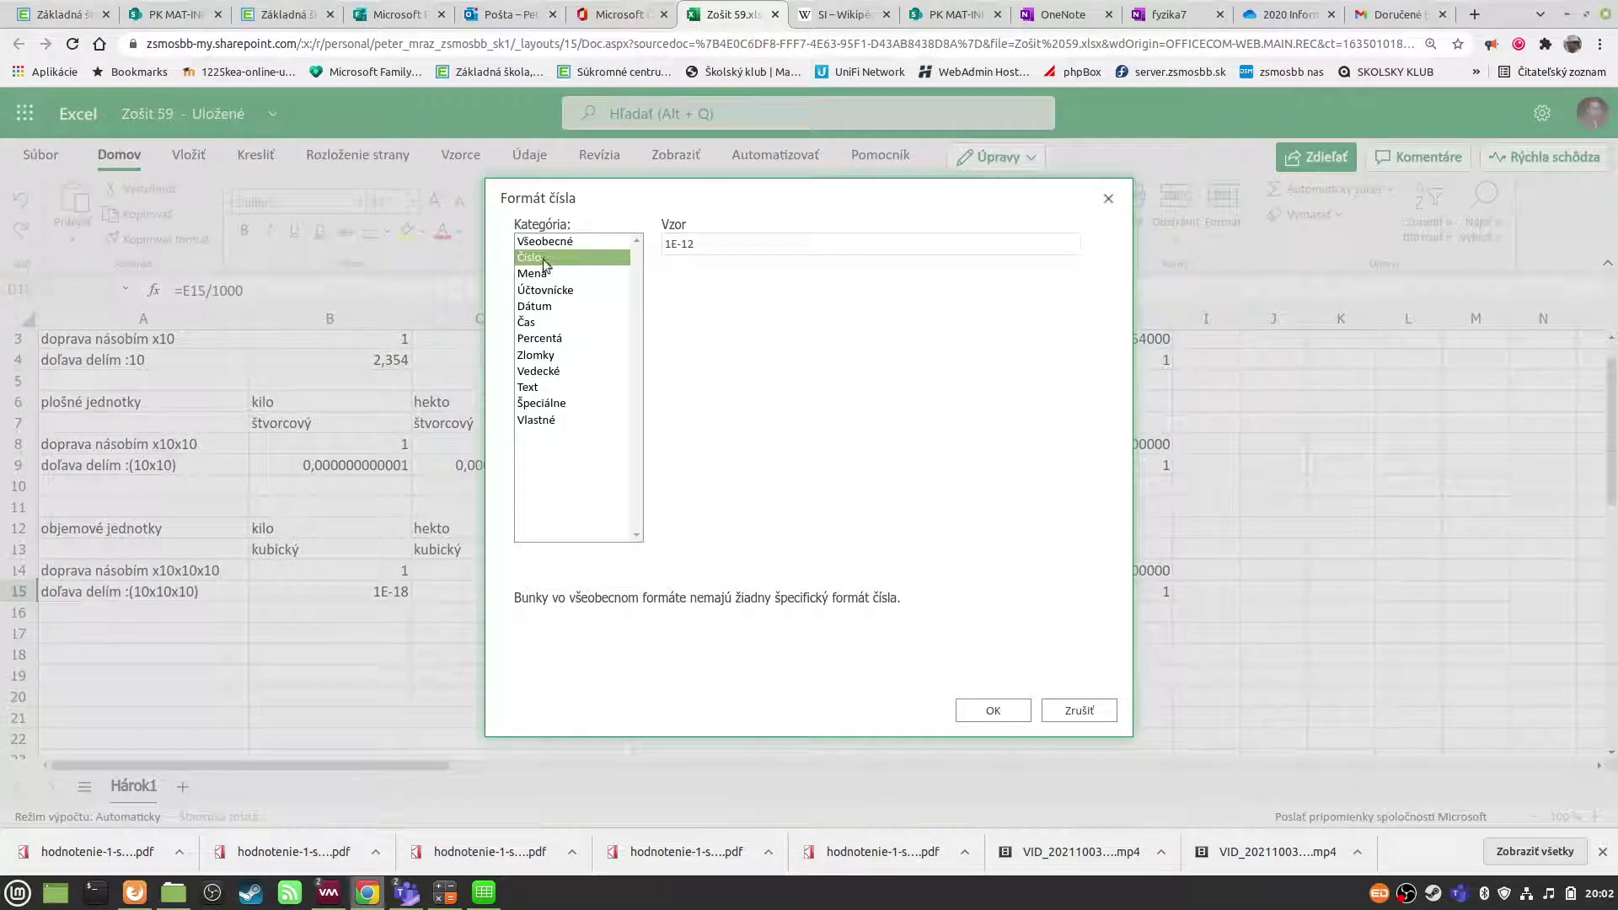
pyautogui.click(793, 273)
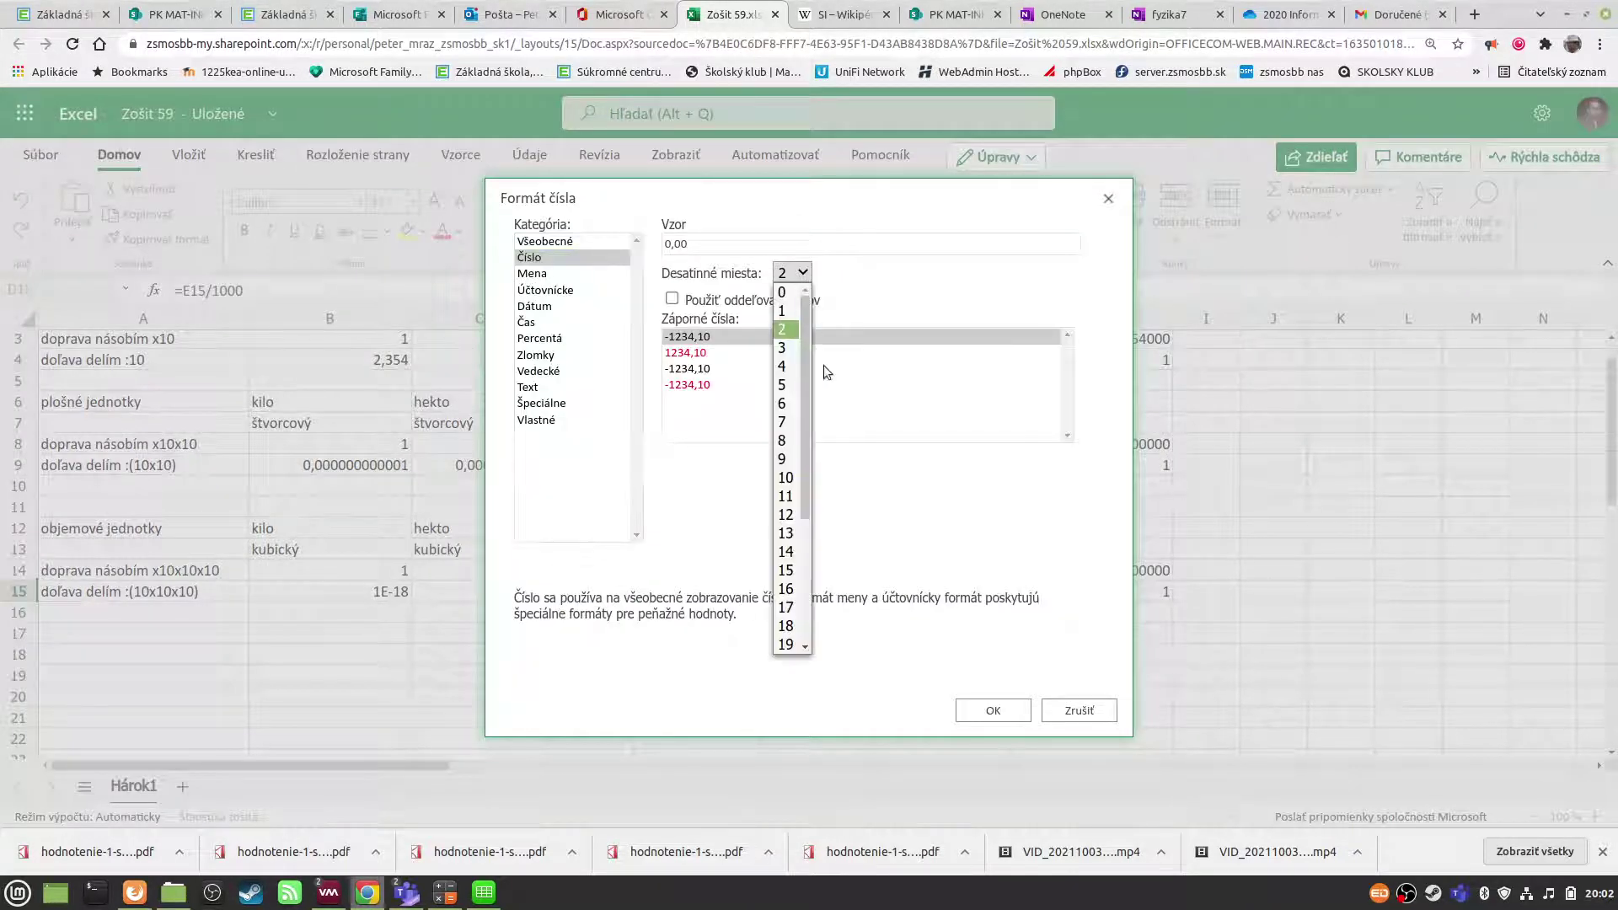
pyautogui.click(785, 514)
pyautogui.click(993, 710)
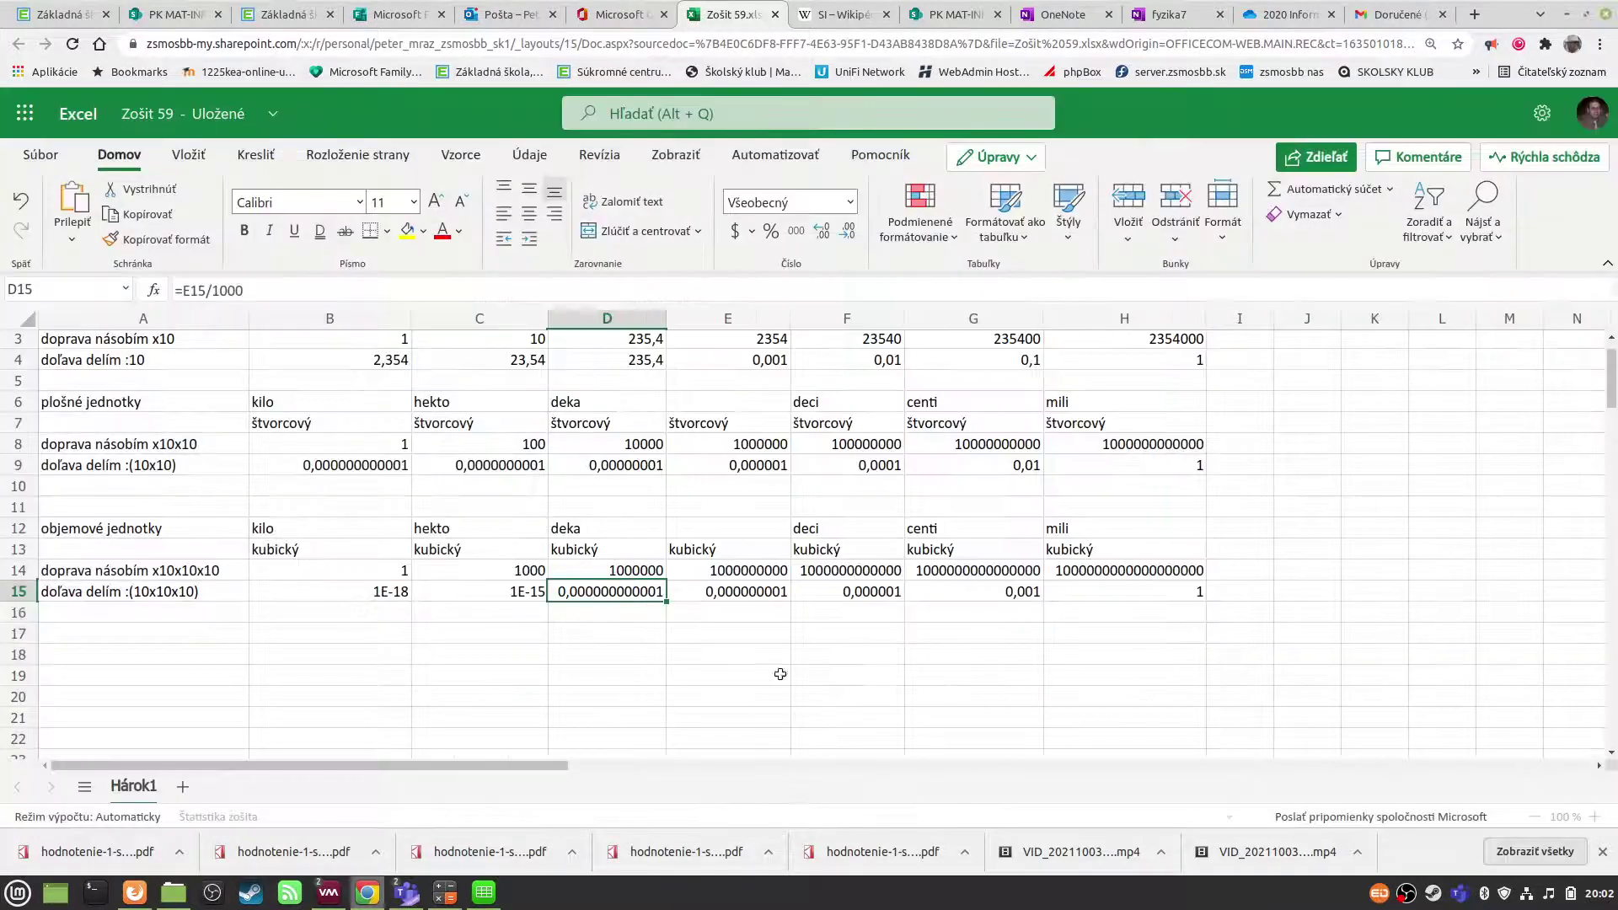
# - Format C15 as Number with 15 decimal places
pyautogui.click(490, 590)
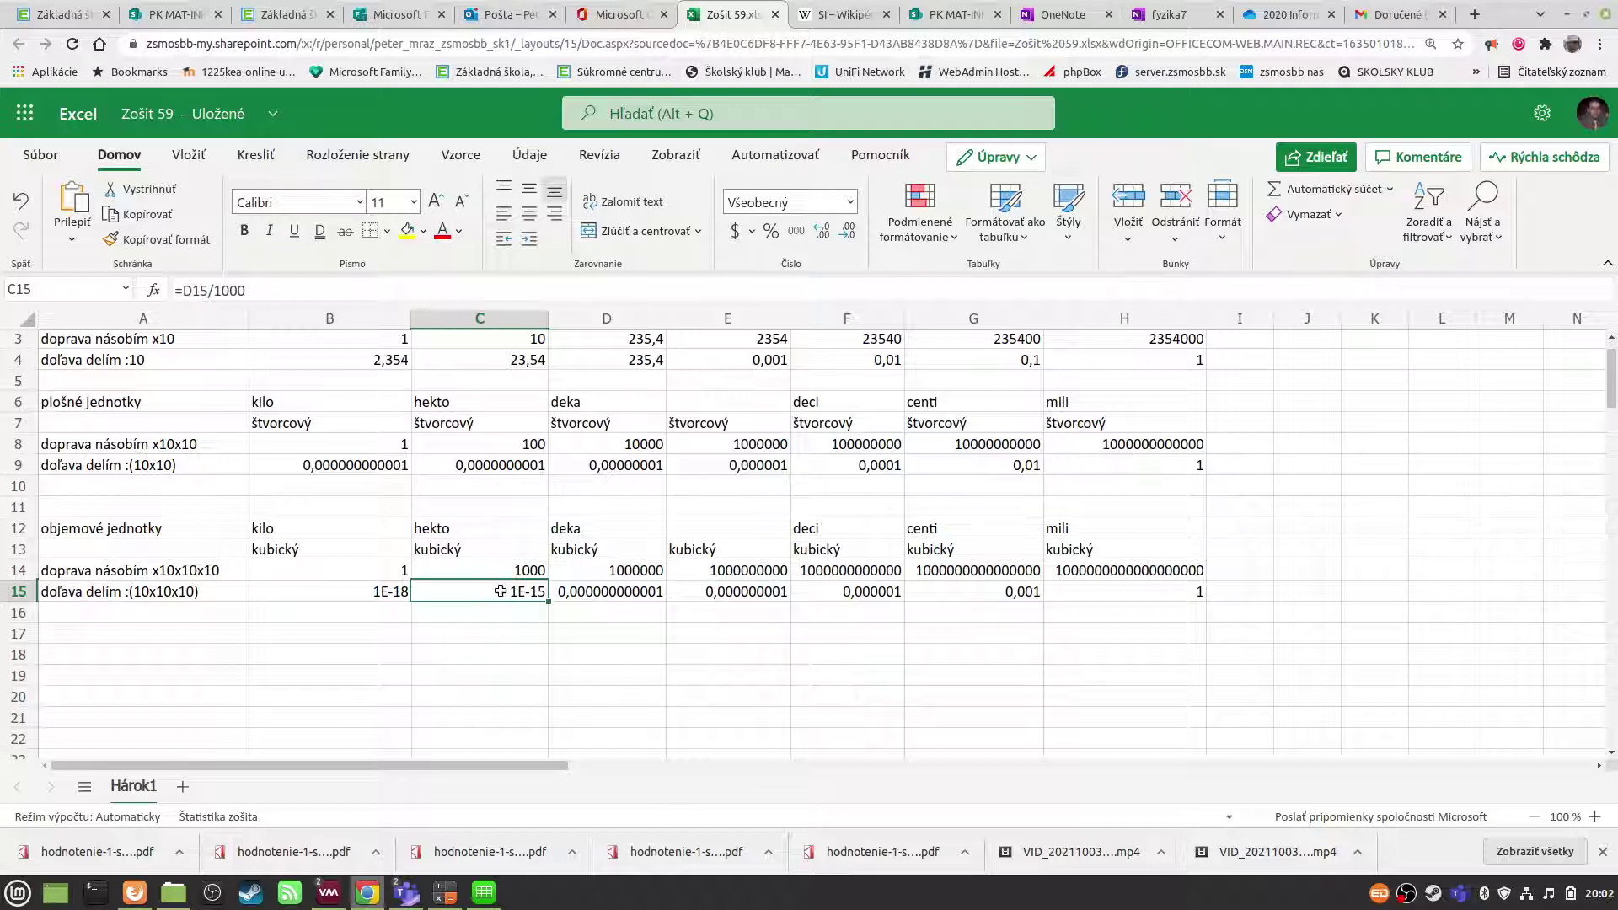
pyautogui.rightClick(501, 591)
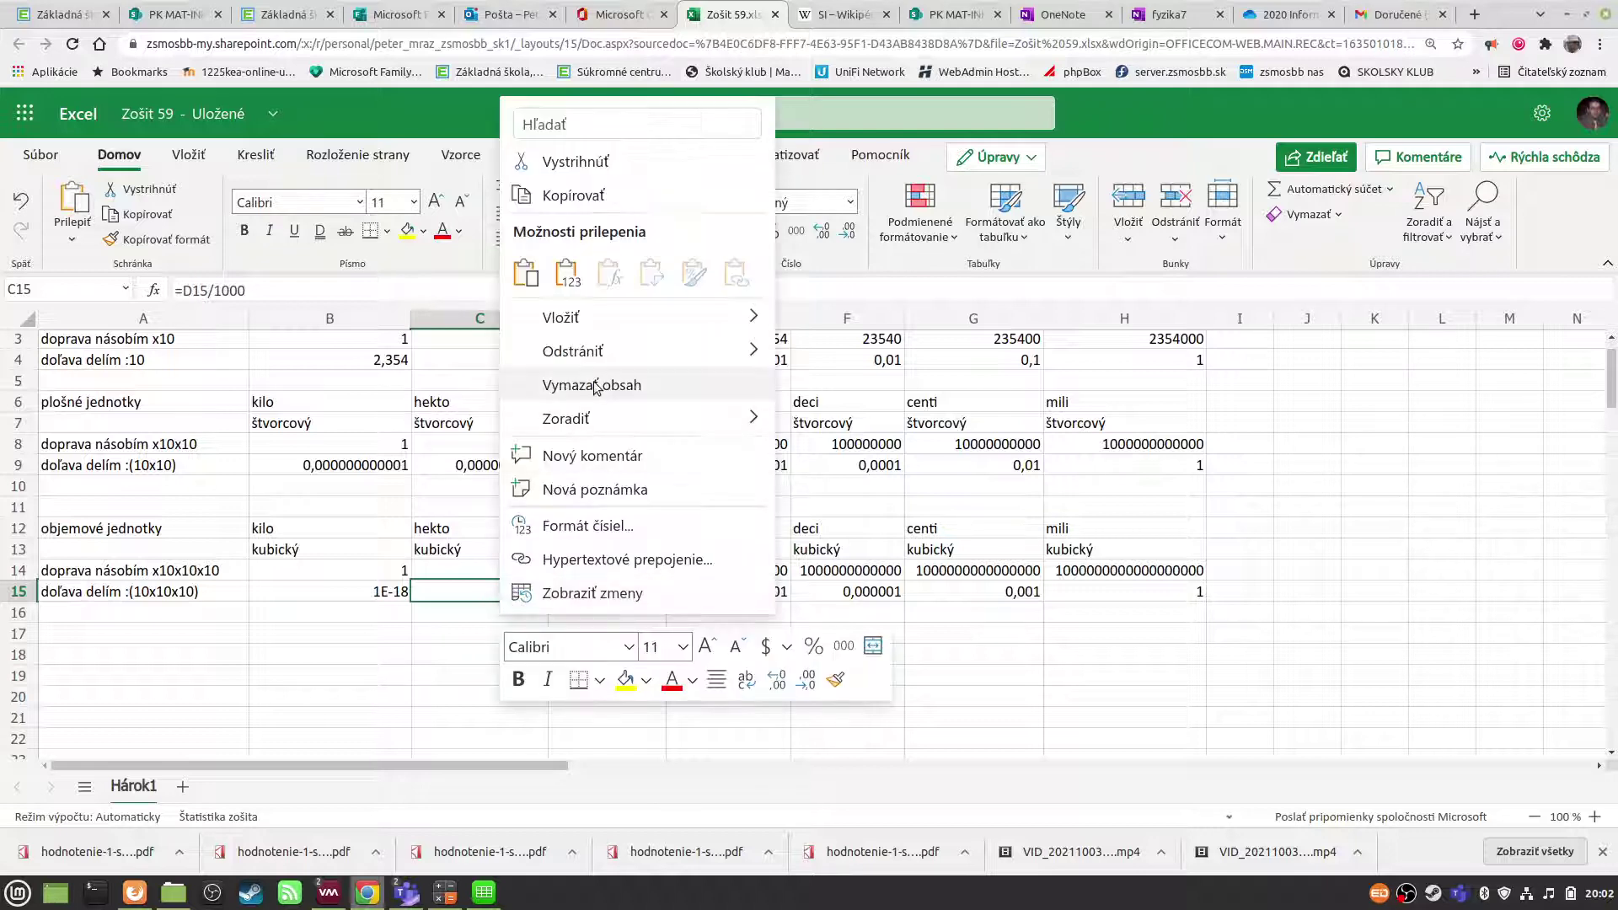
pyautogui.click(588, 526)
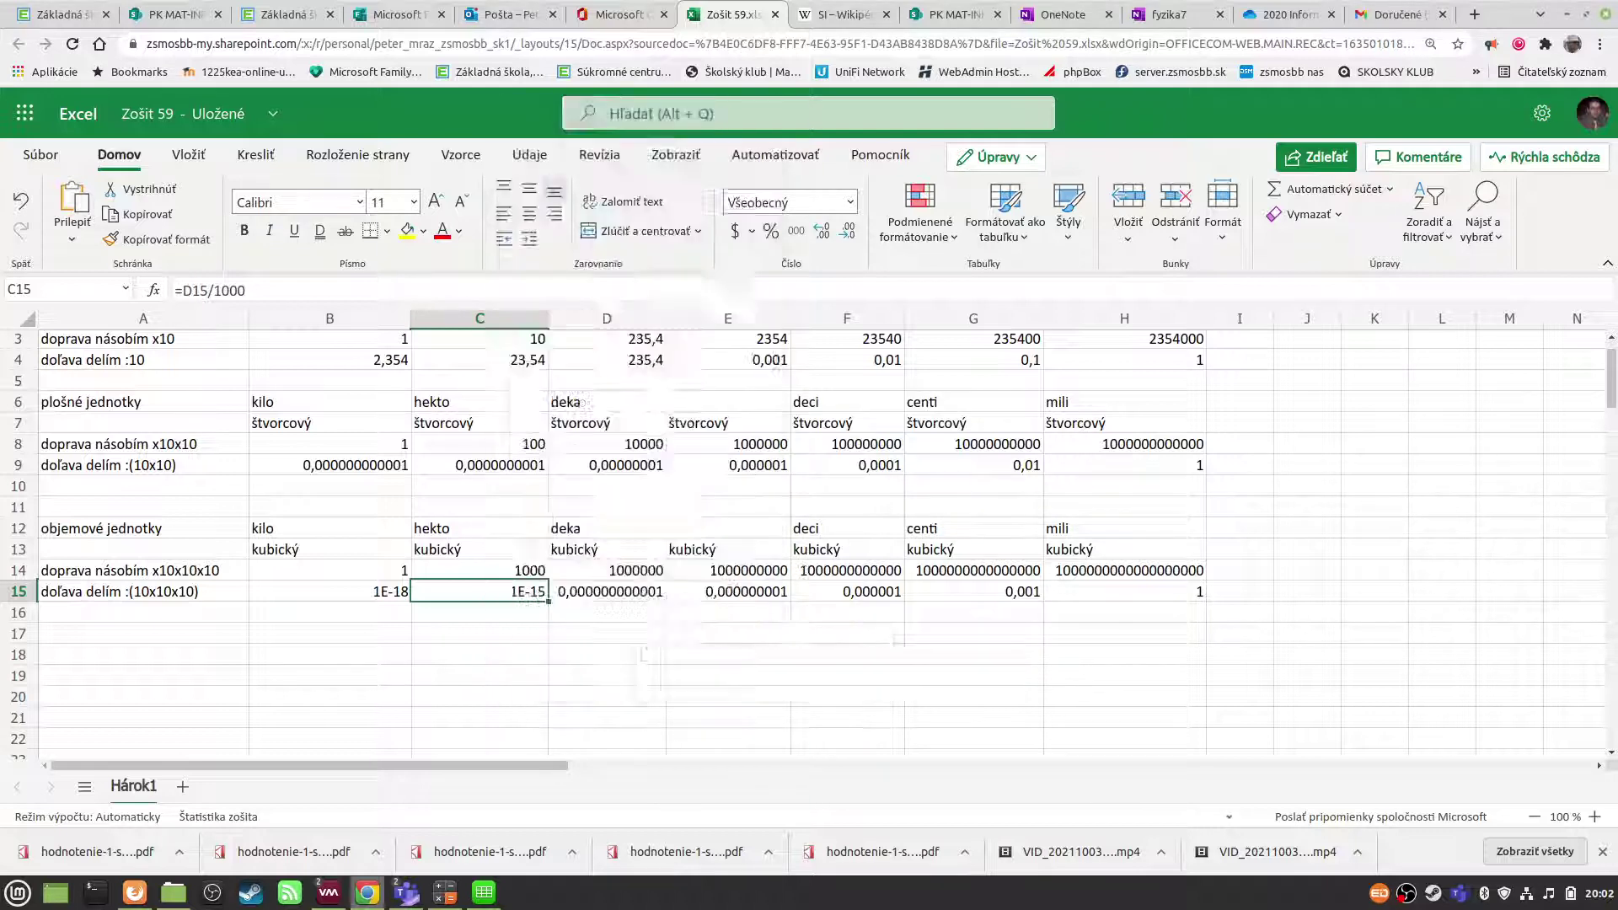
pyautogui.click(539, 258)
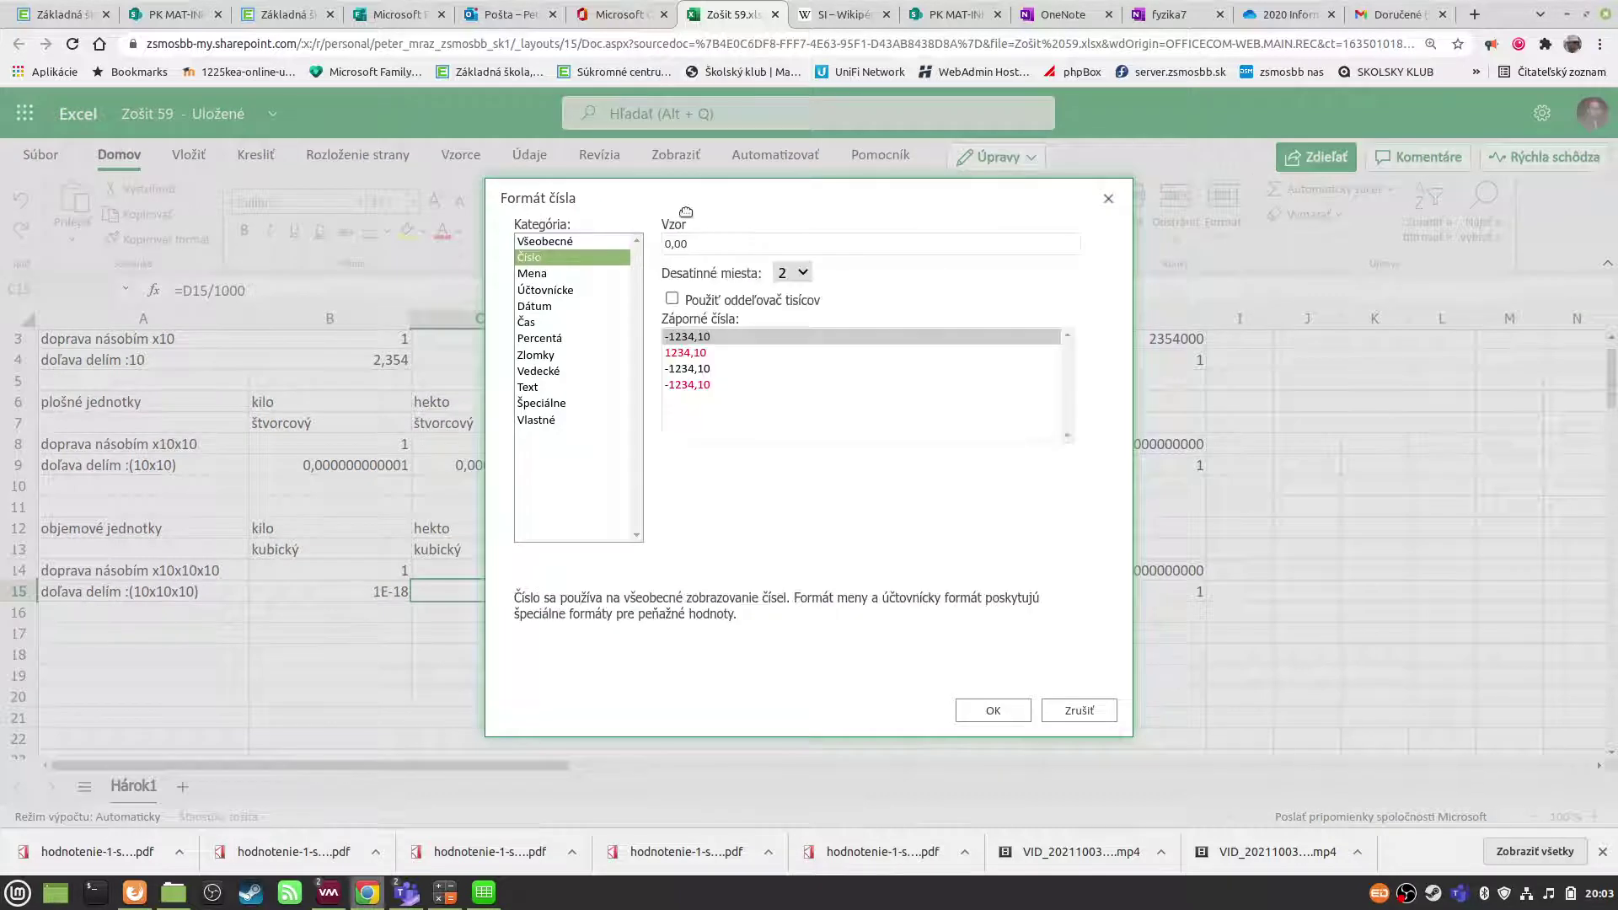
pyautogui.click(802, 272)
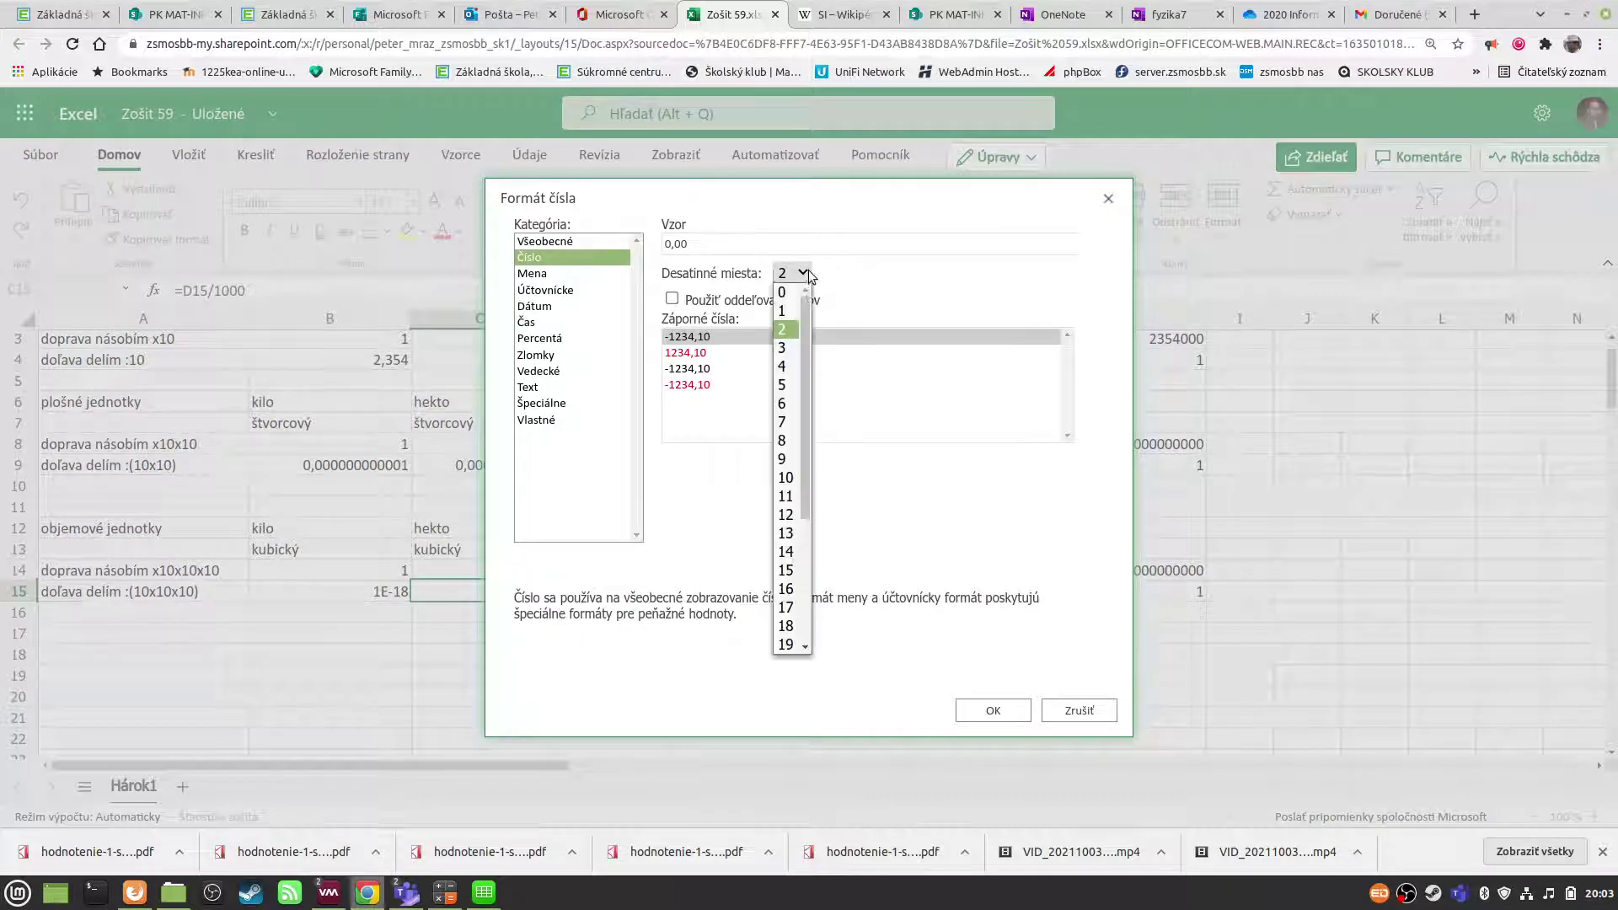
pyautogui.click(795, 571)
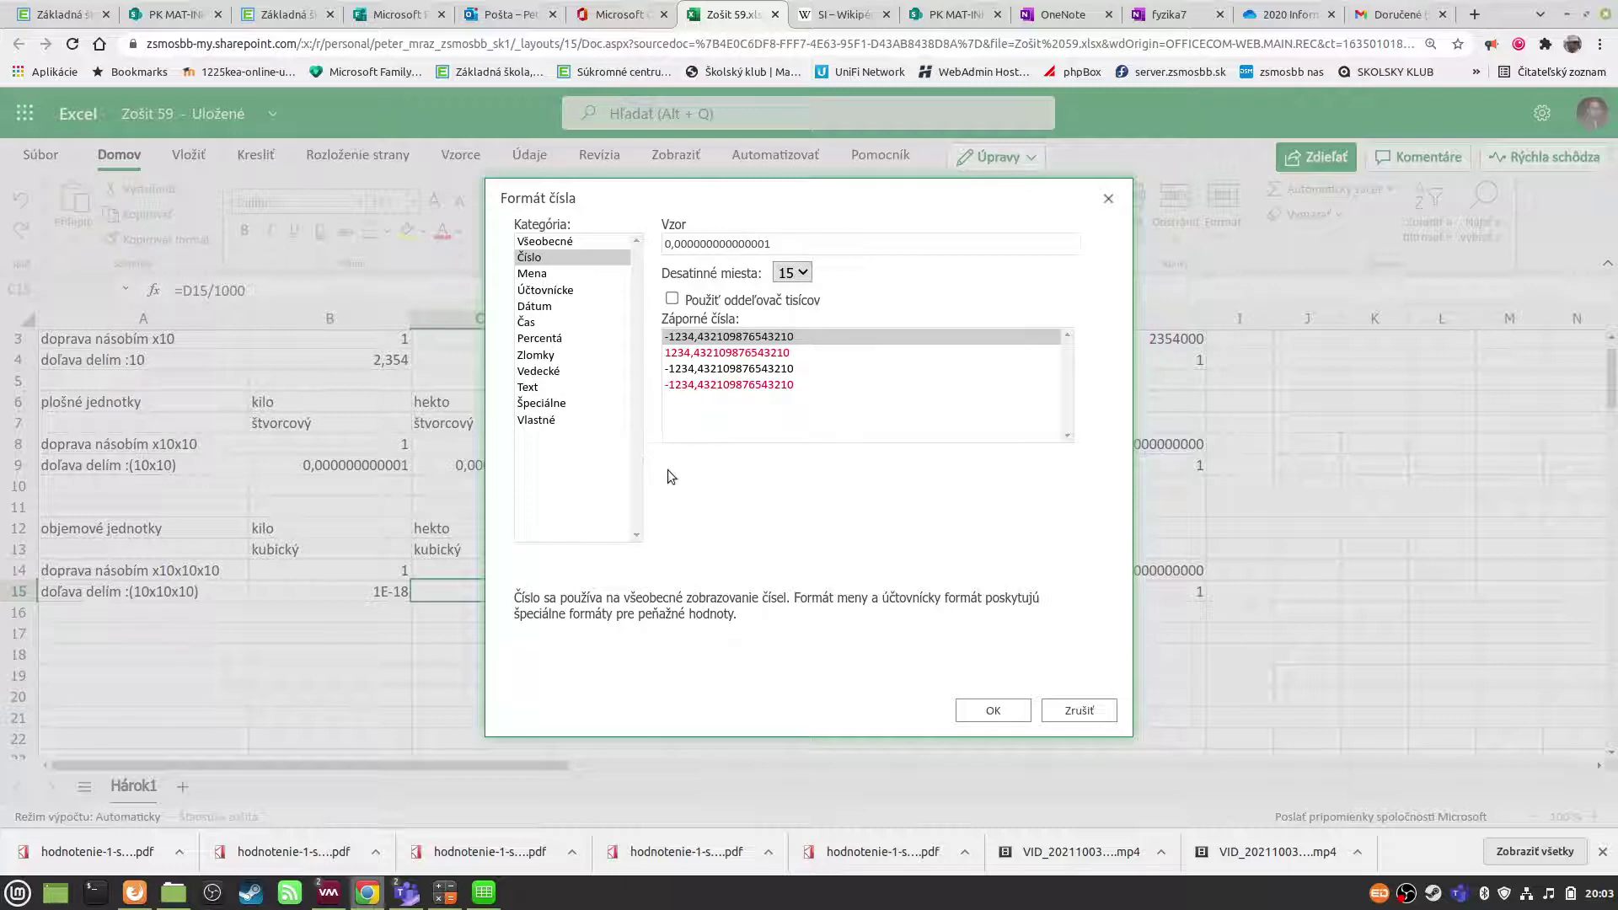
pyautogui.click(984, 712)
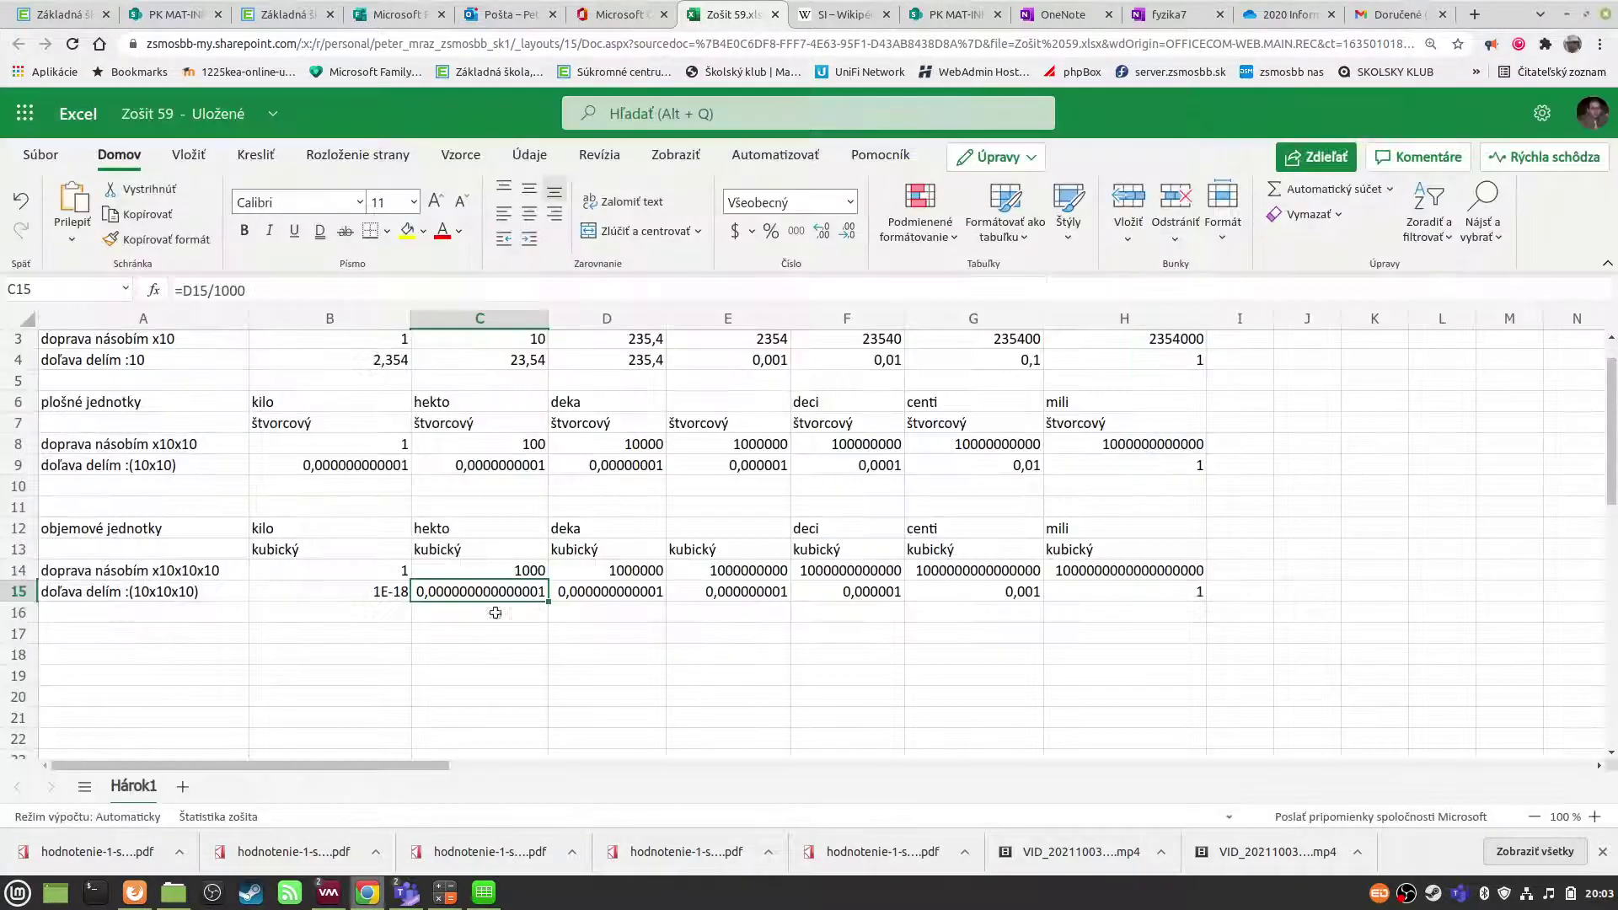
pyautogui.click(402, 593)
pyautogui.rightClick(402, 593)
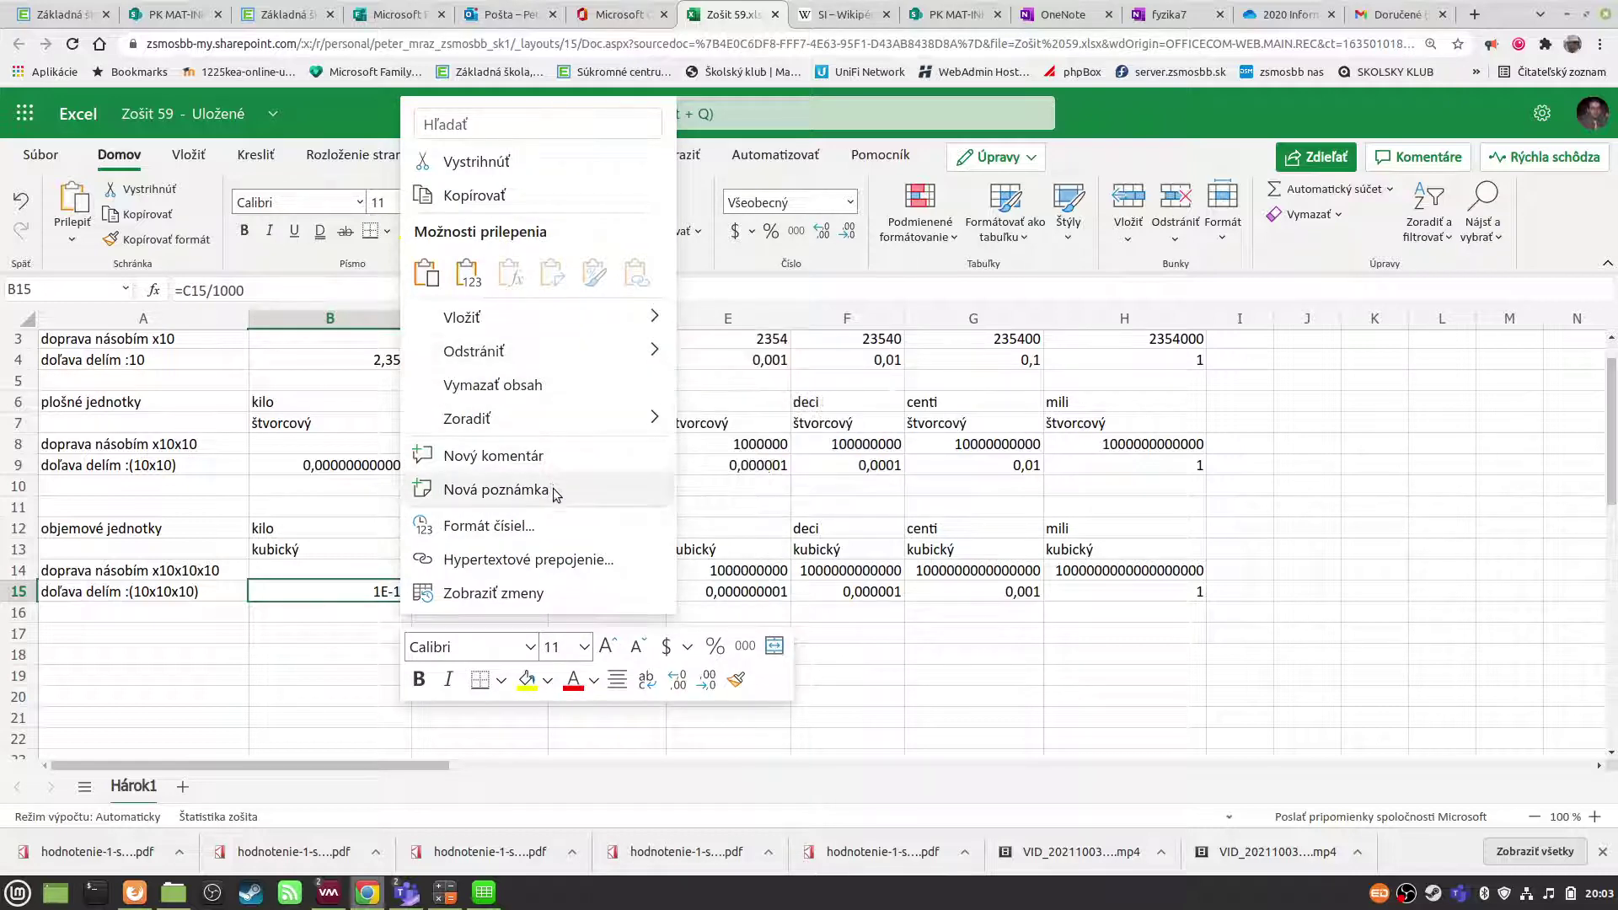
pyautogui.click(539, 526)
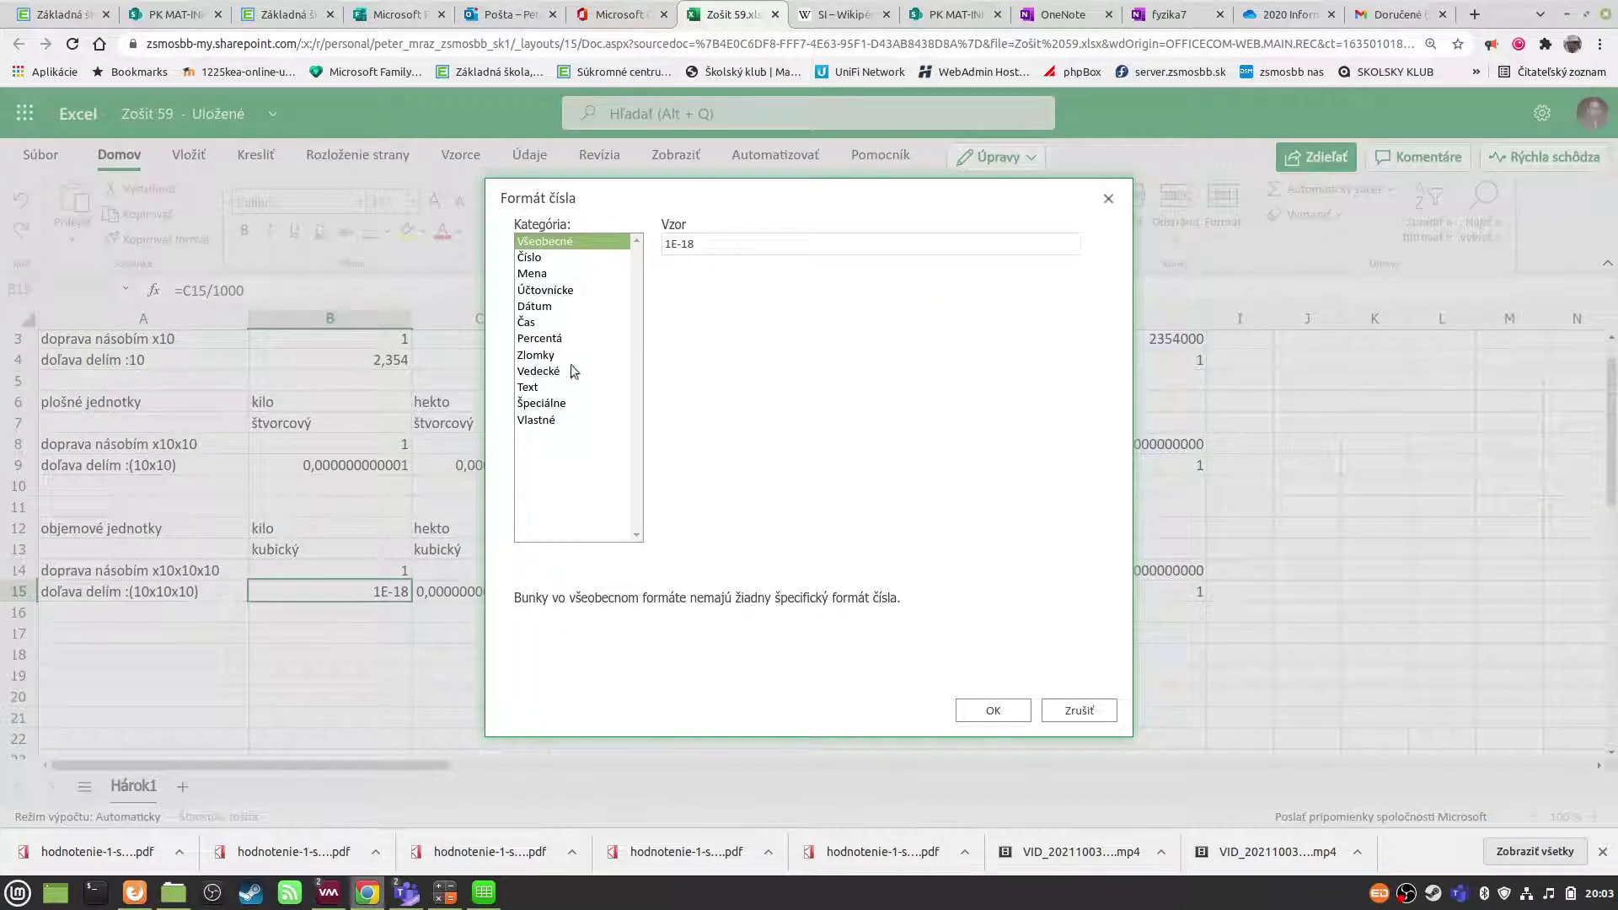
pyautogui.click(545, 258)
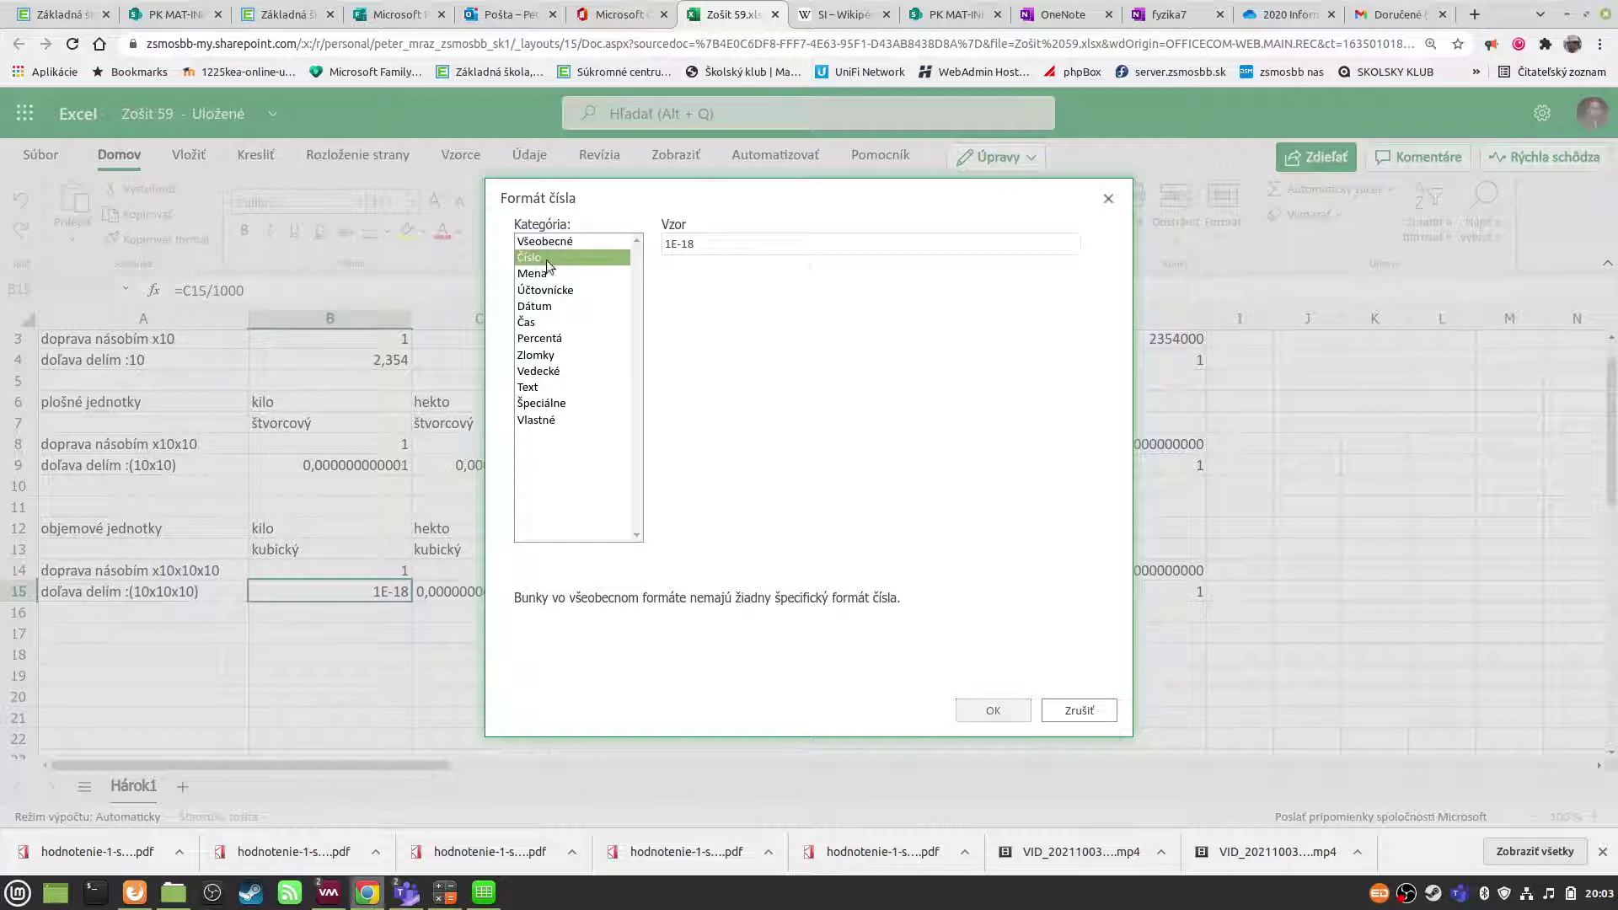
pyautogui.click(802, 272)
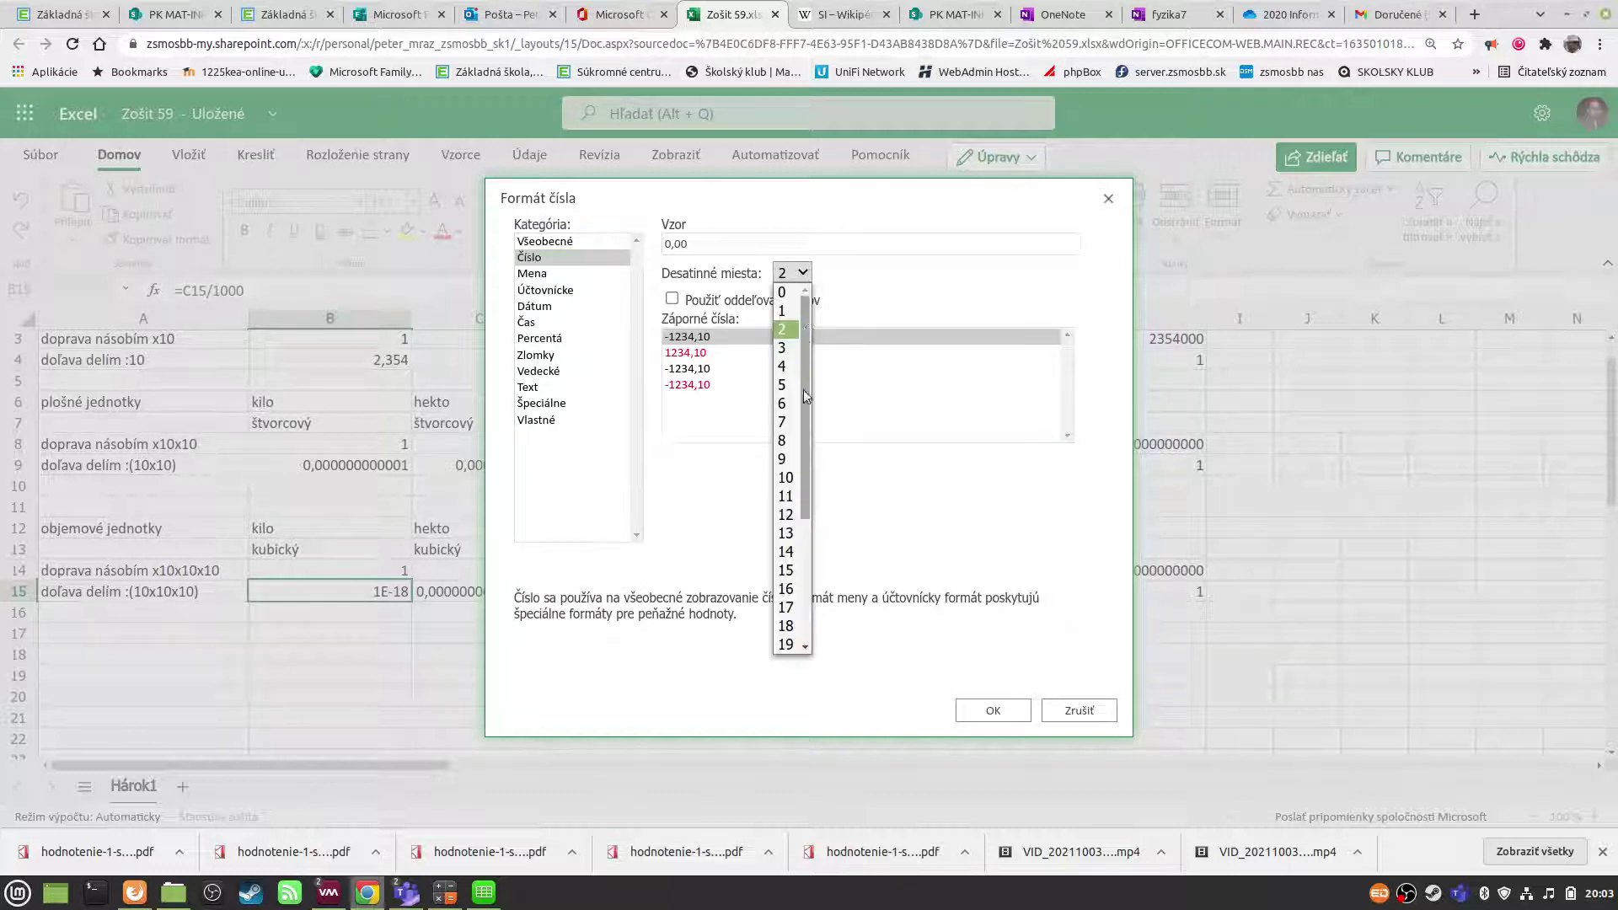
pyautogui.click(792, 623)
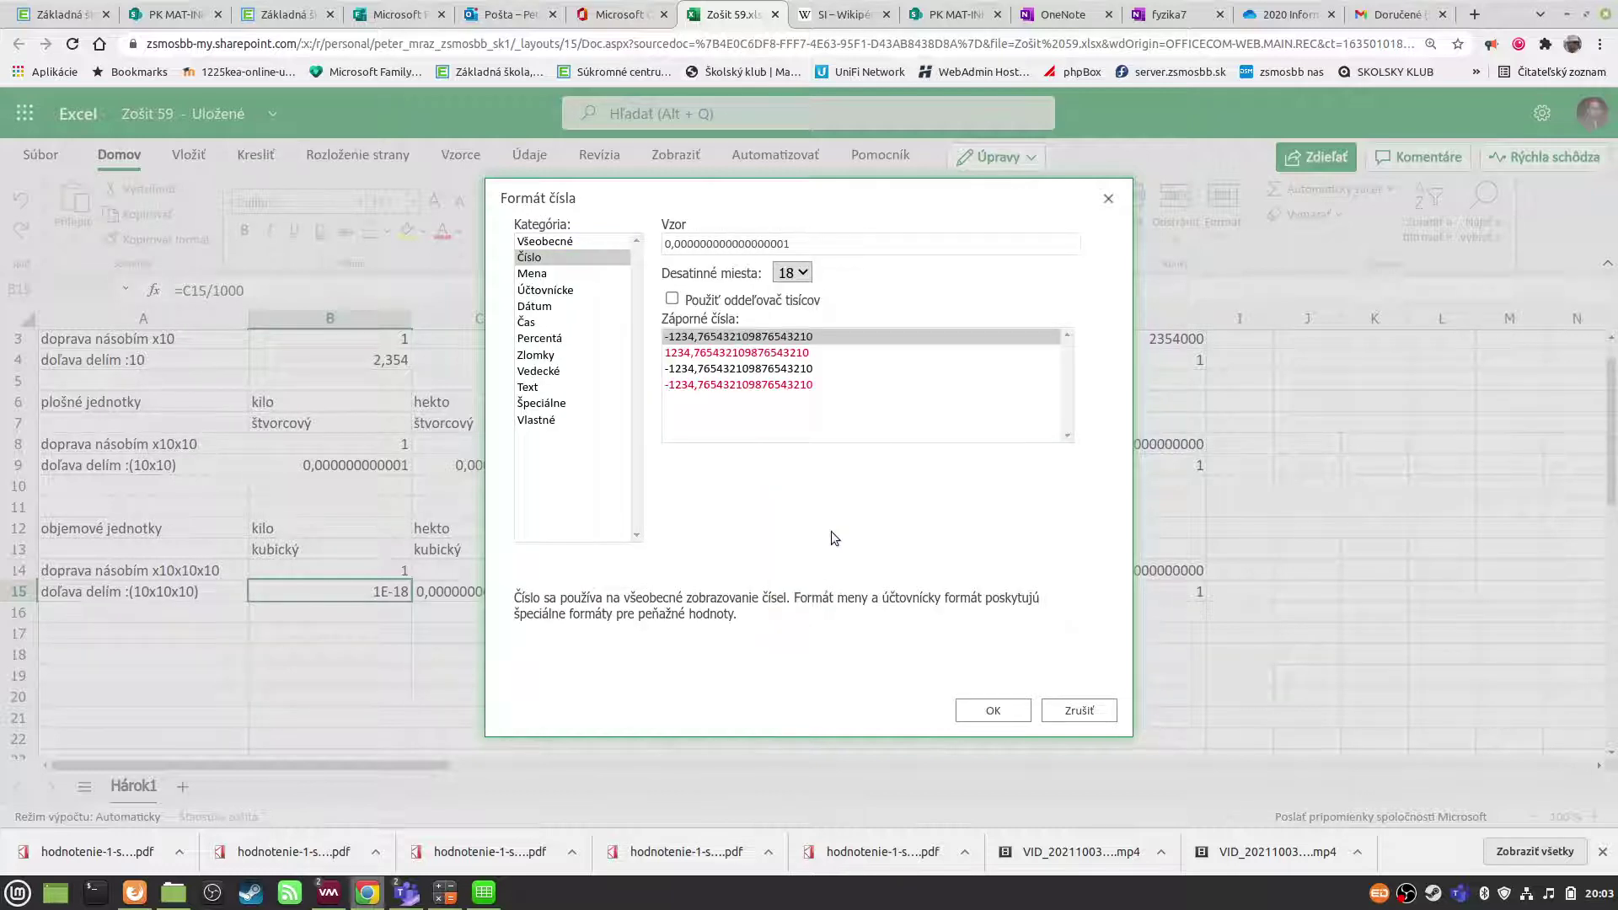
pyautogui.click(992, 708)
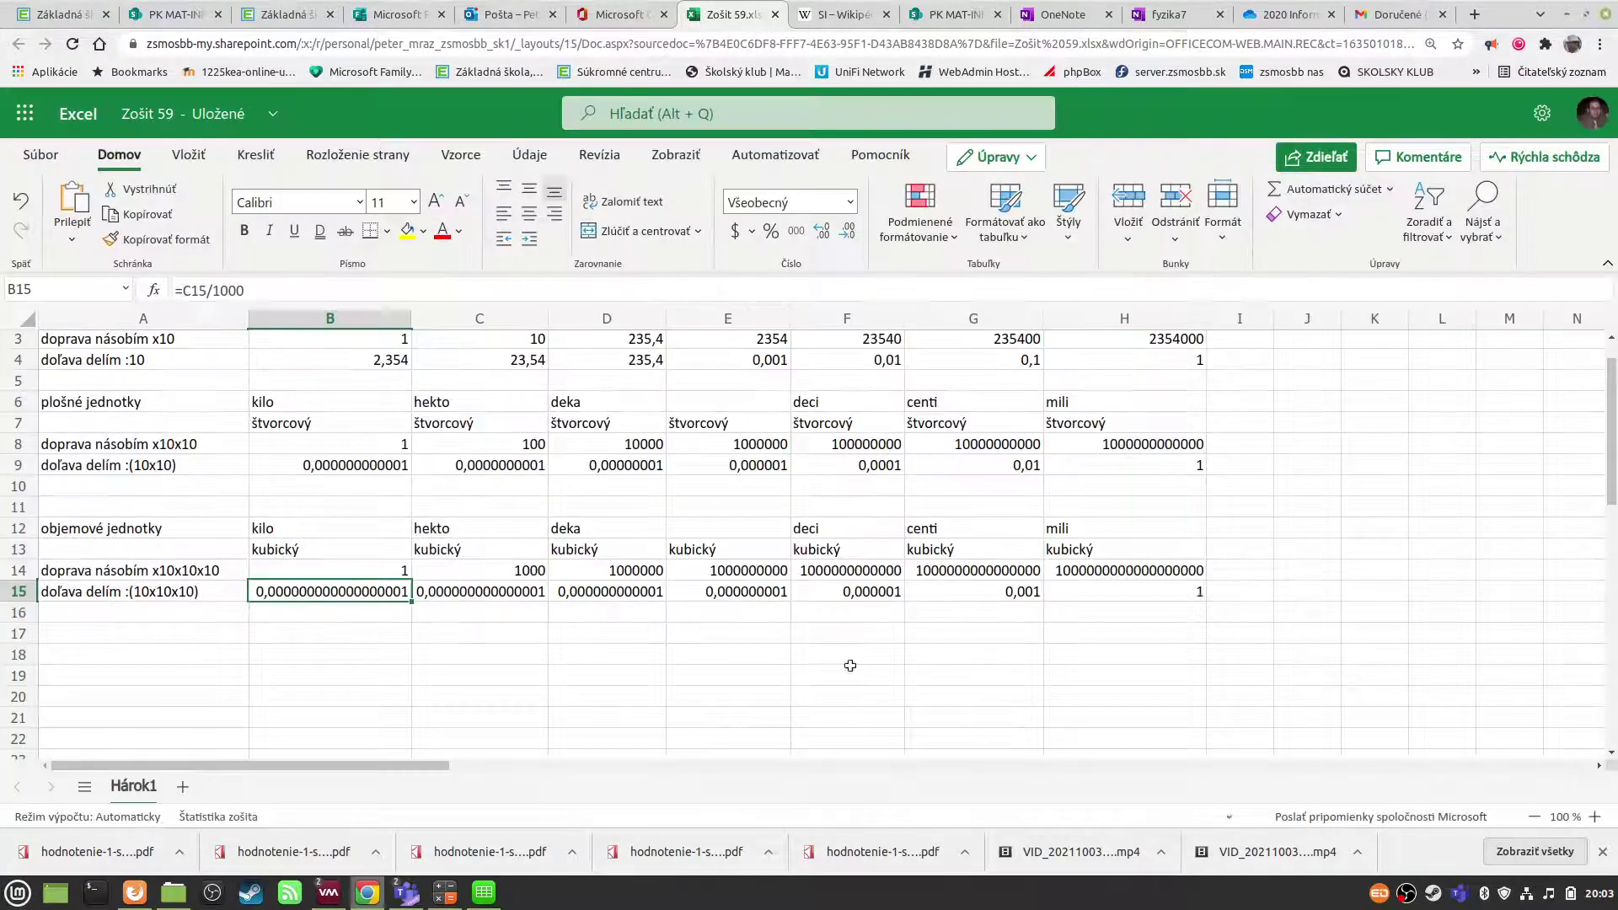
# - Label row 19 with '3 m3' in B19 and 'cm3' in C19
pyautogui.click(468, 655)
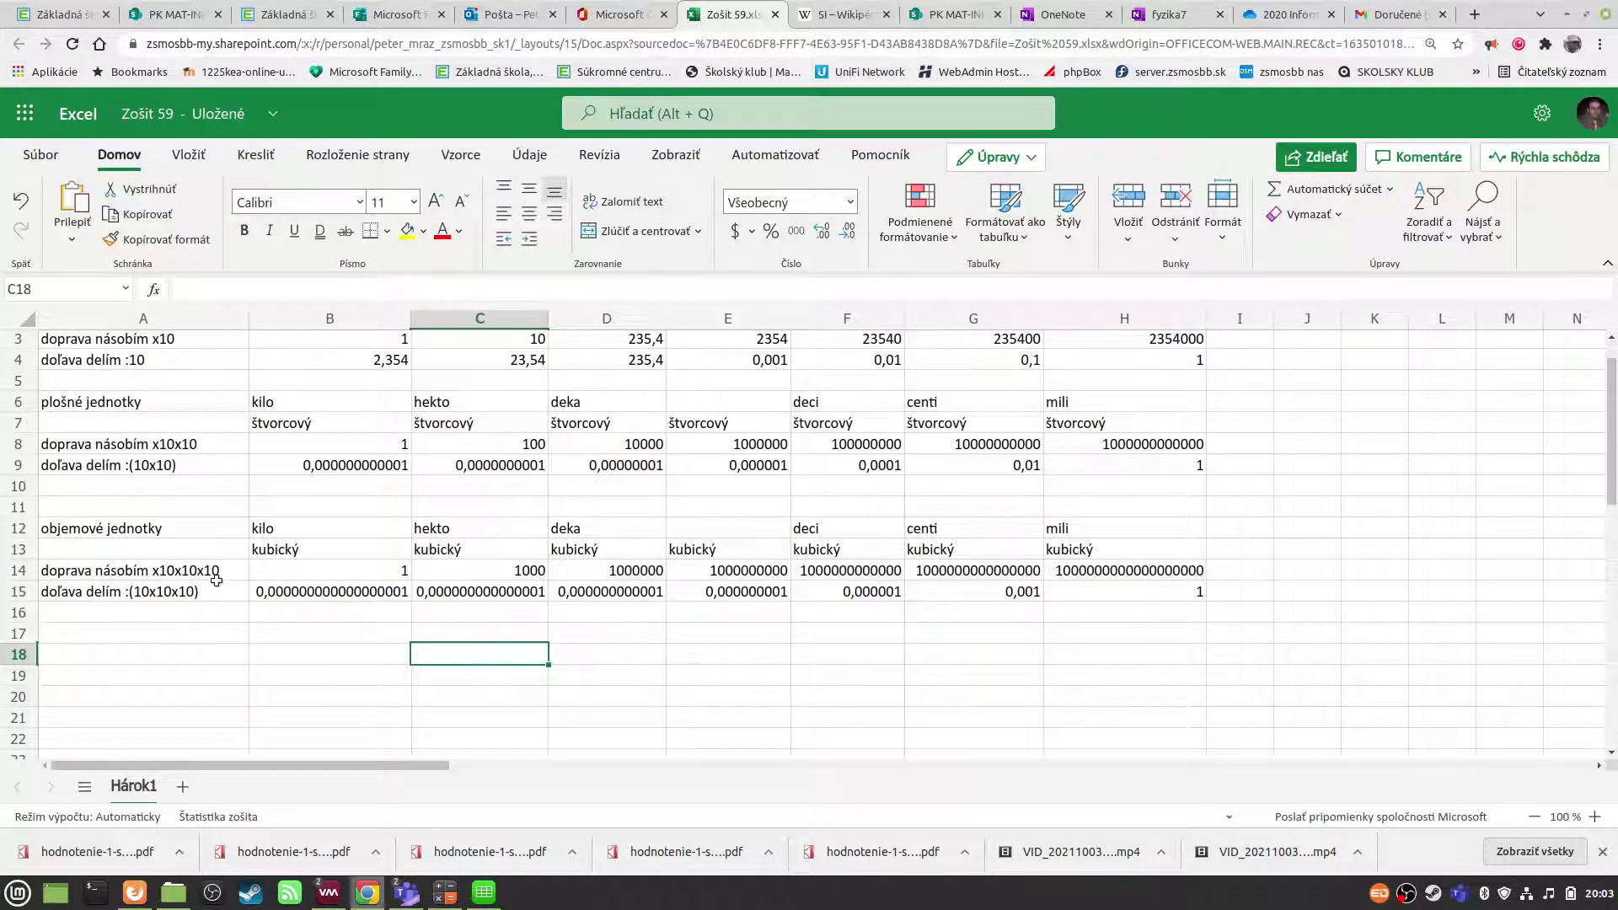
pyautogui.click(223, 701)
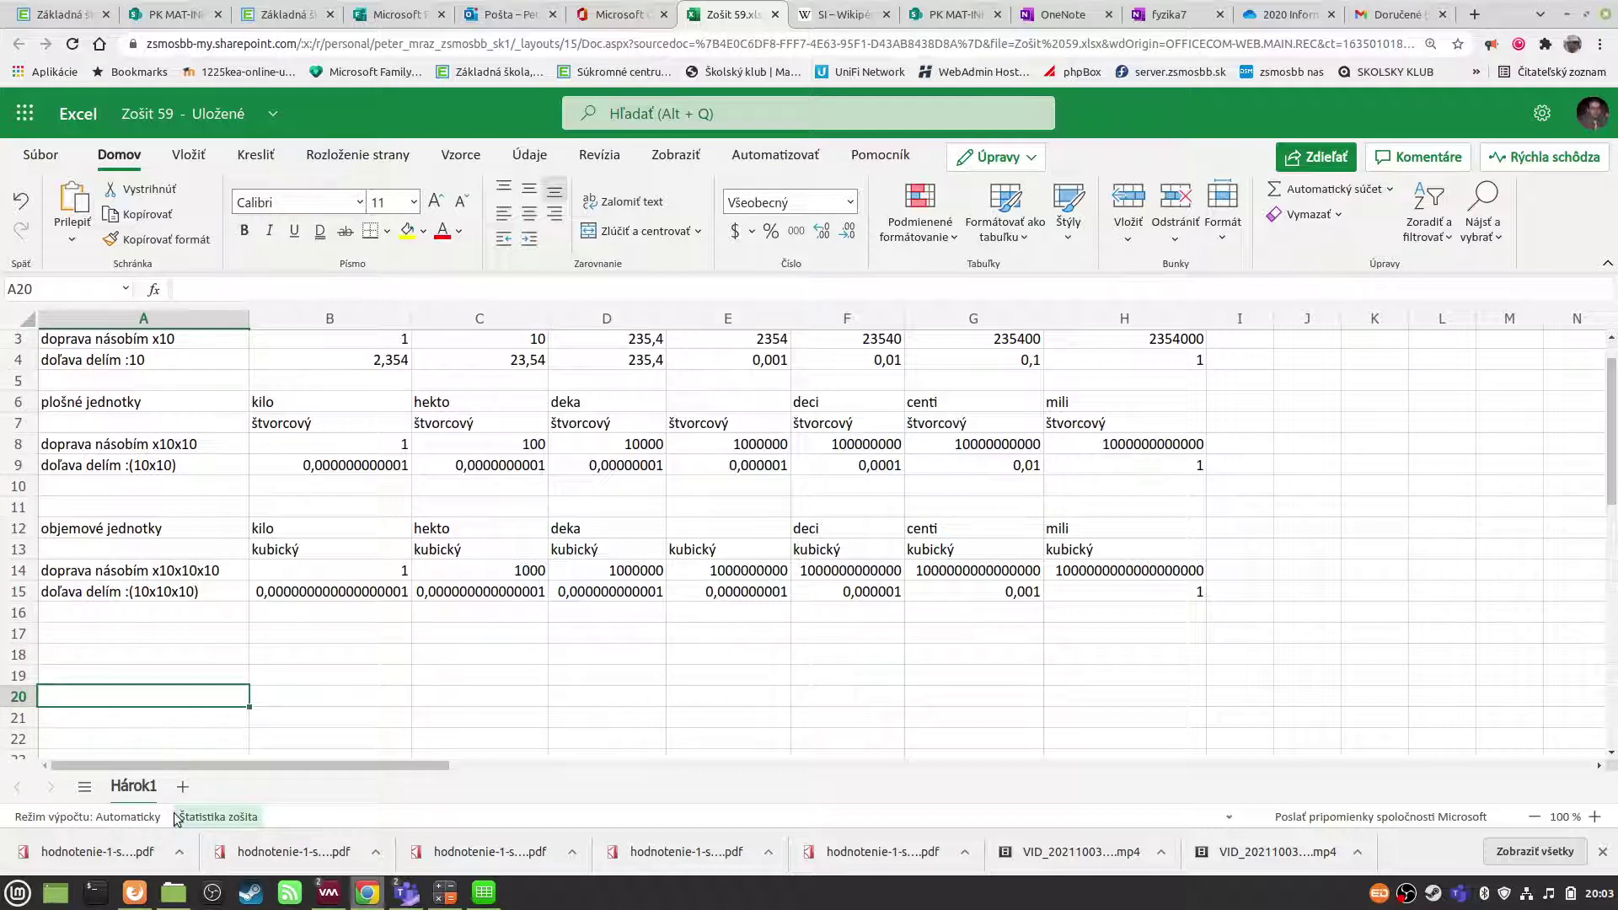
pyautogui.click(293, 682)
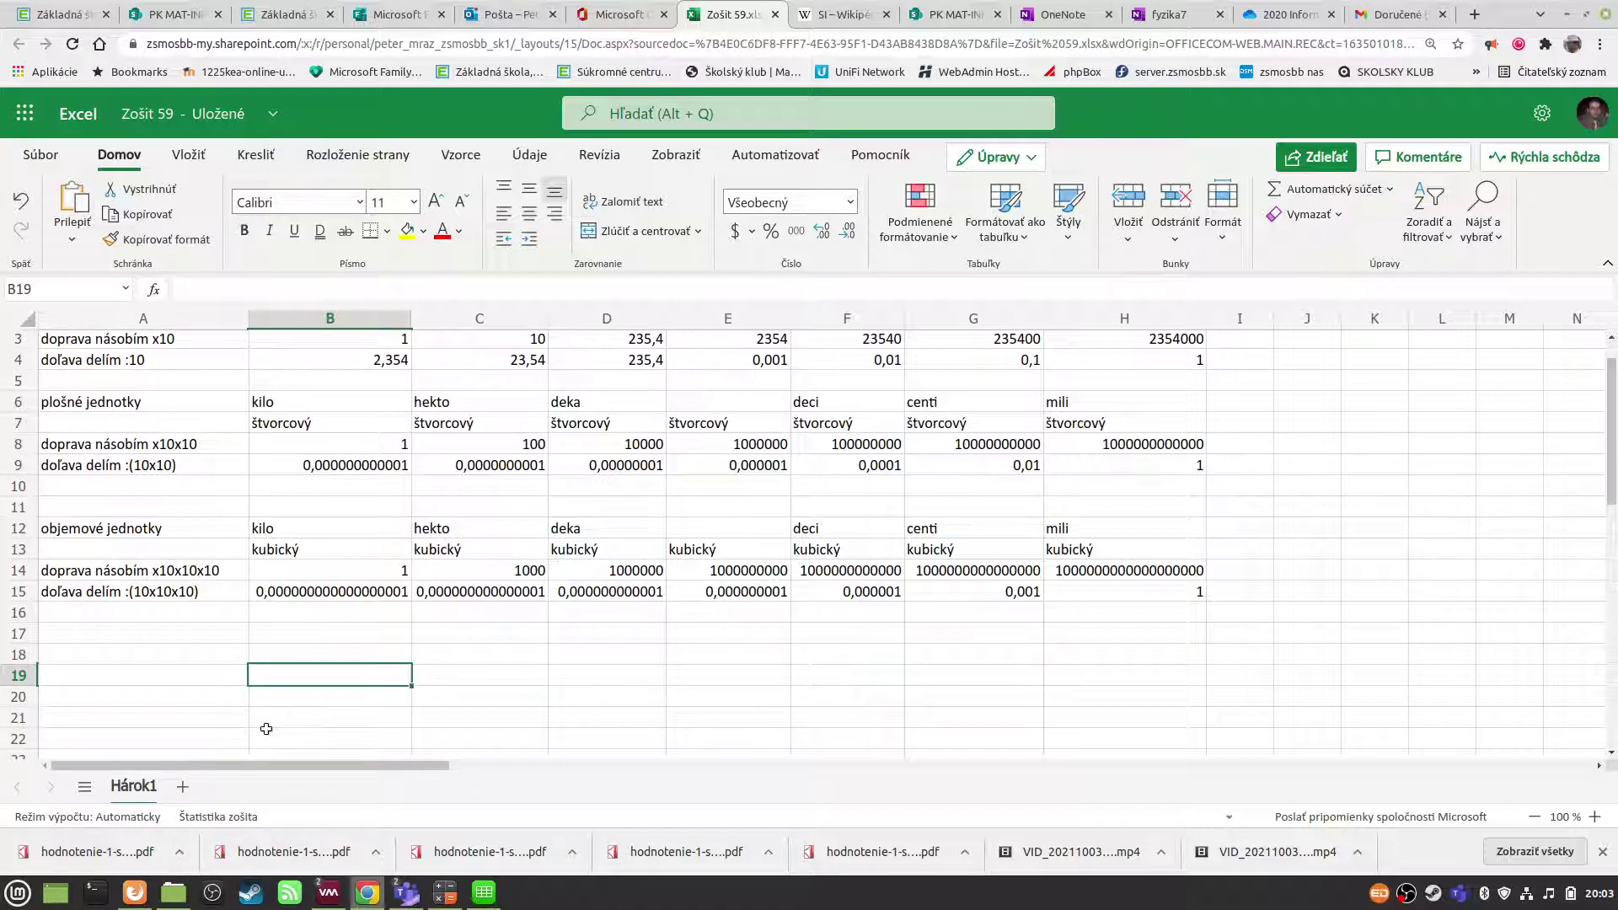
pyautogui.write('3')
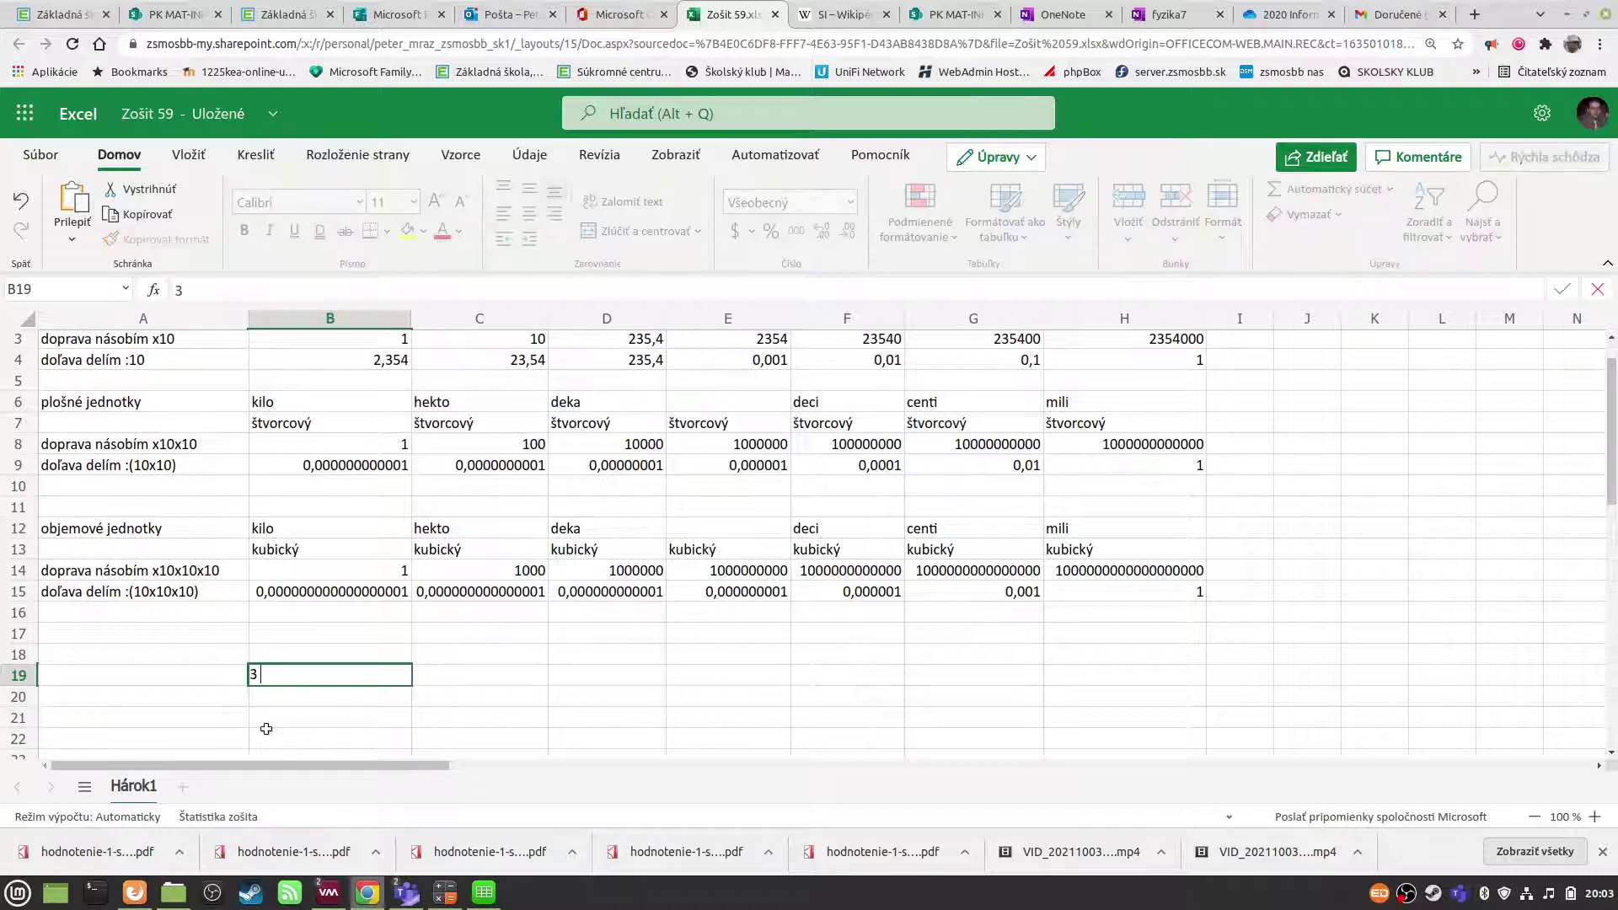
pyautogui.write(' m3')
pyautogui.click(269, 722)
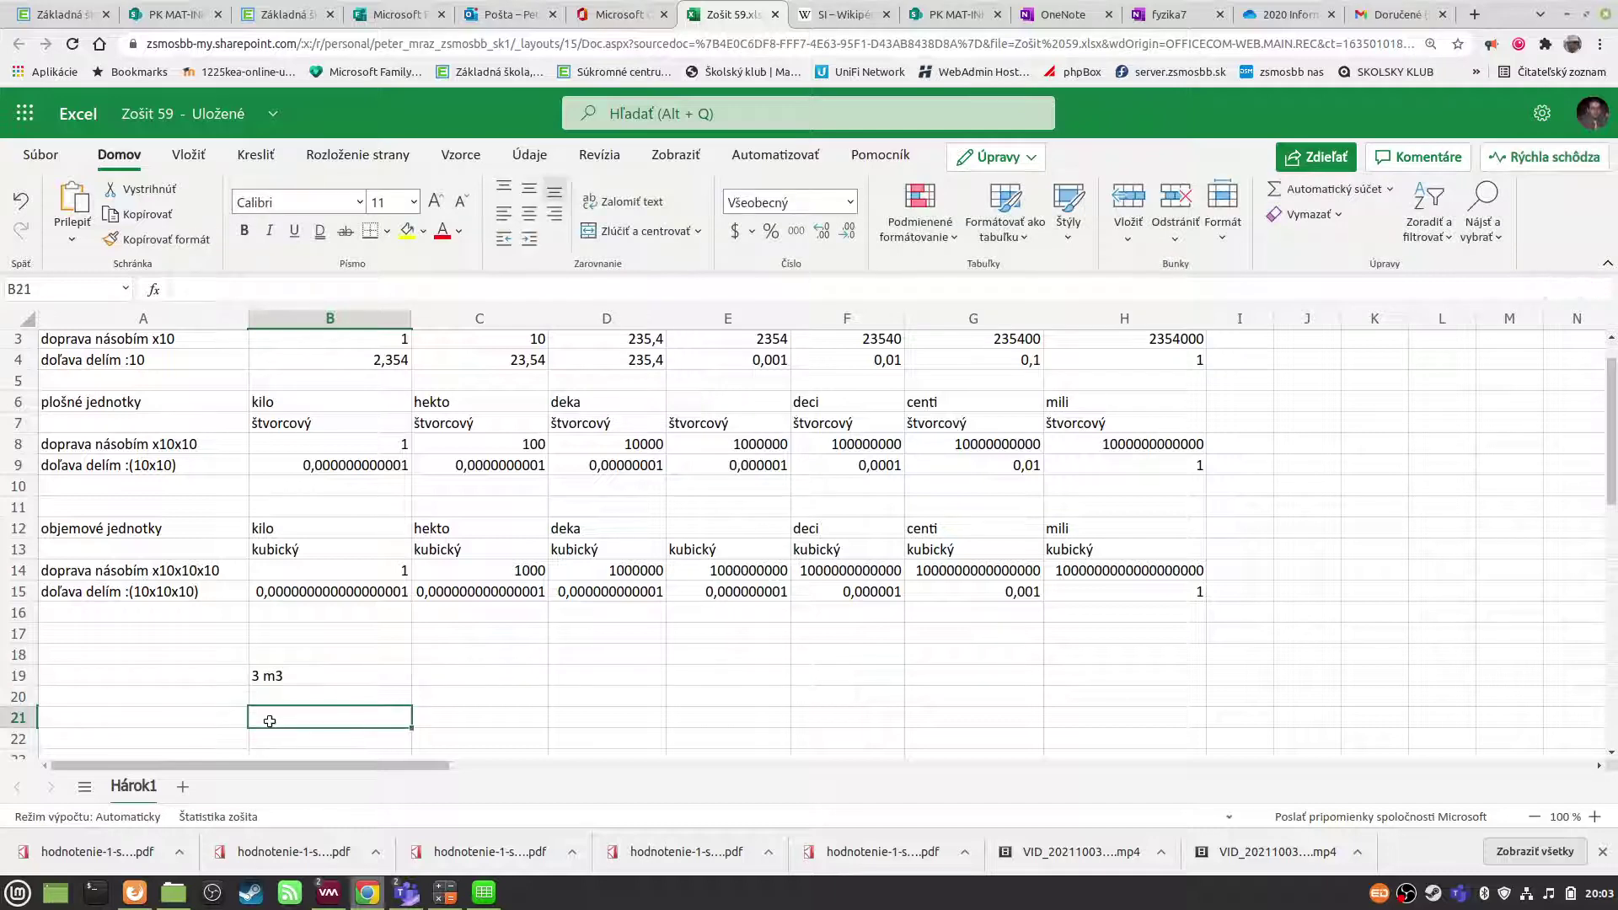
pyautogui.click(479, 678)
pyautogui.write('c')
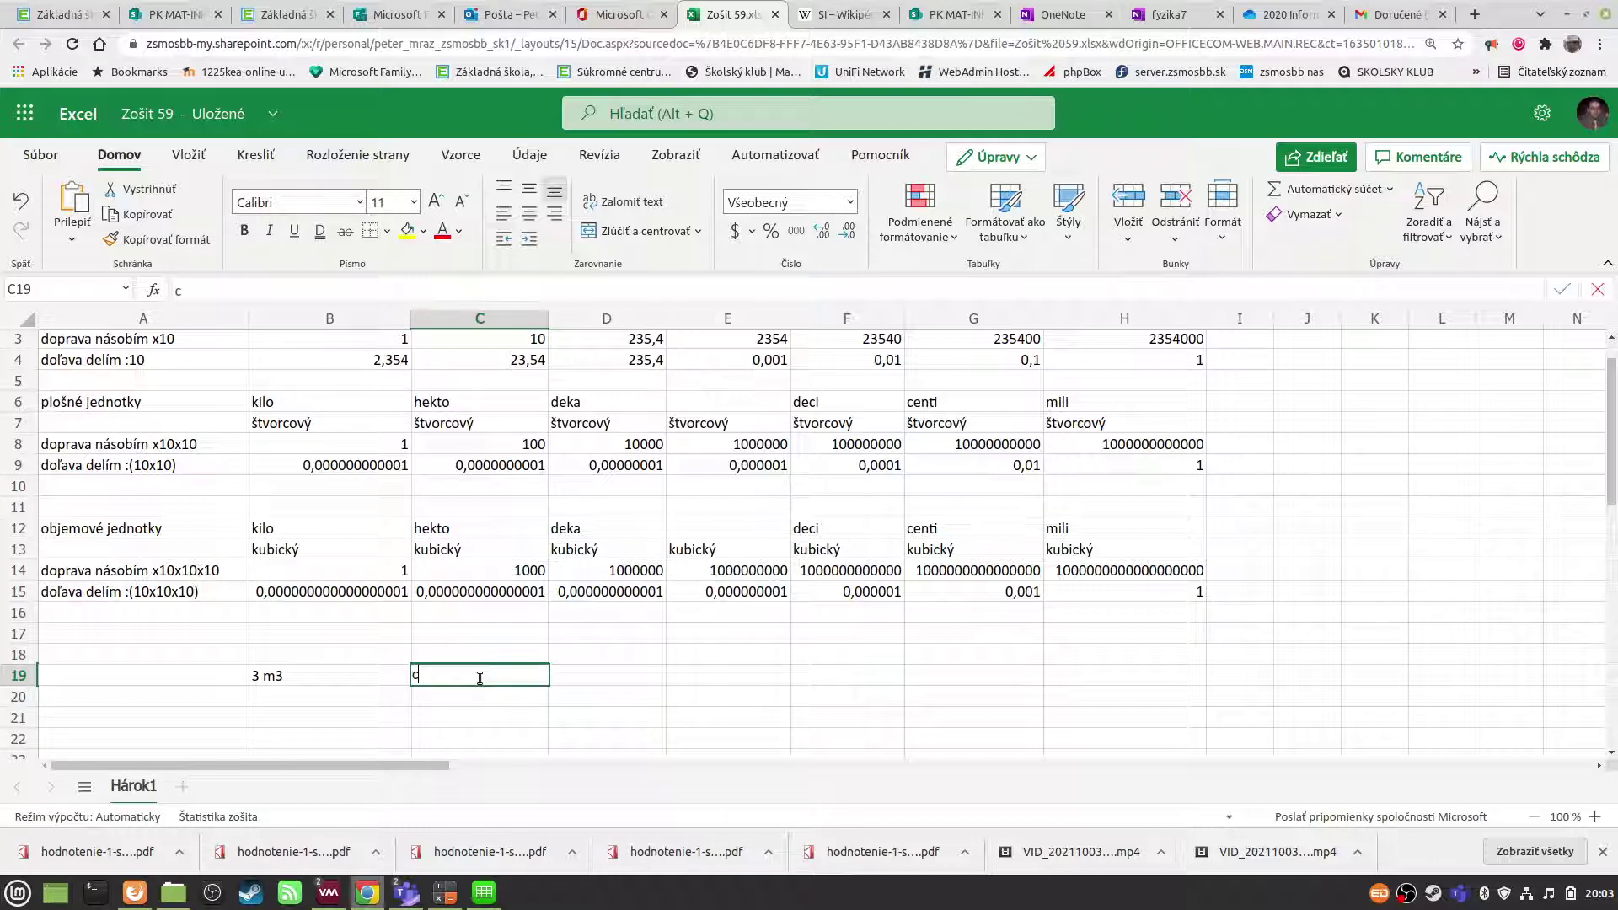
pyautogui.write('m3')
pyautogui.press('Return')
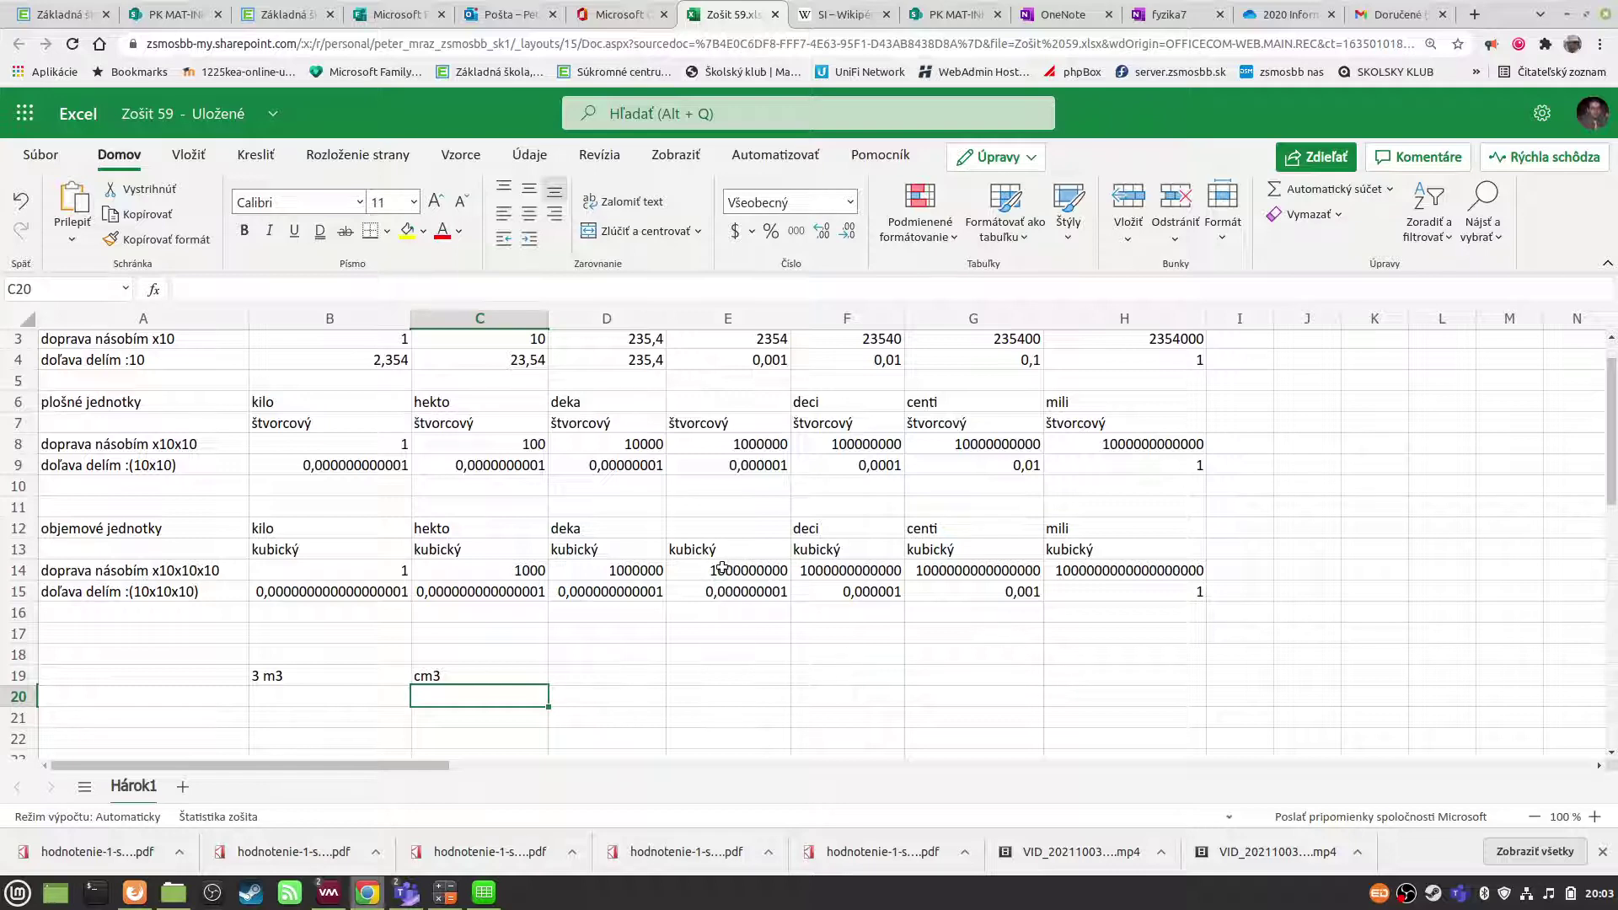
# - Enter 3 as the cubic base value in E14 and E15
pyautogui.click(722, 567)
pyautogui.write('3')
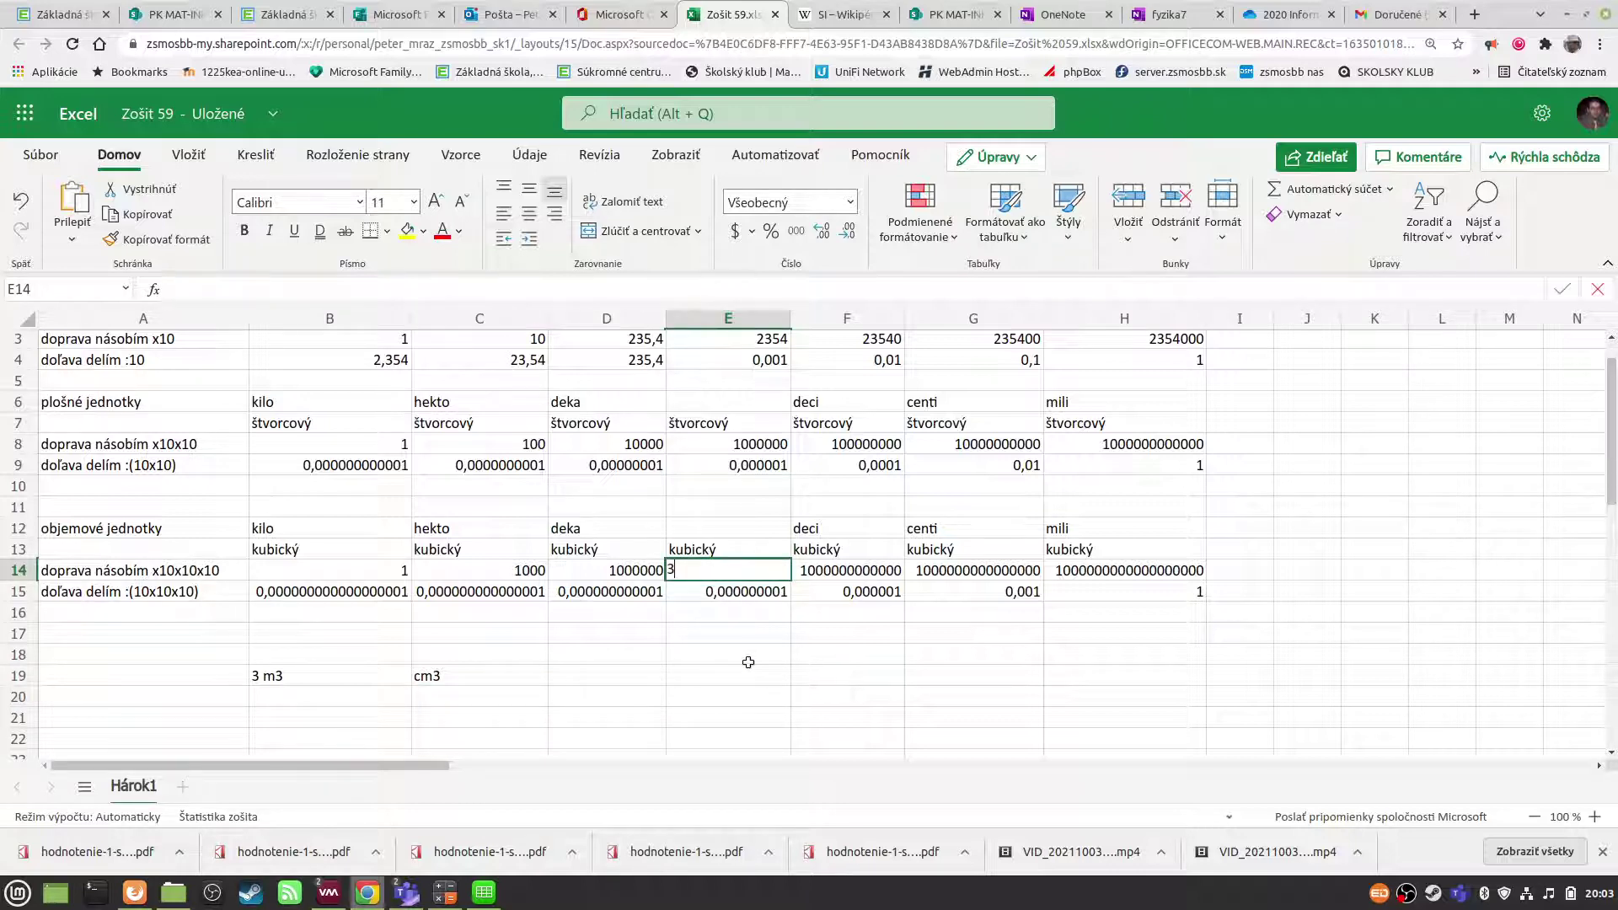
pyautogui.press('Return')
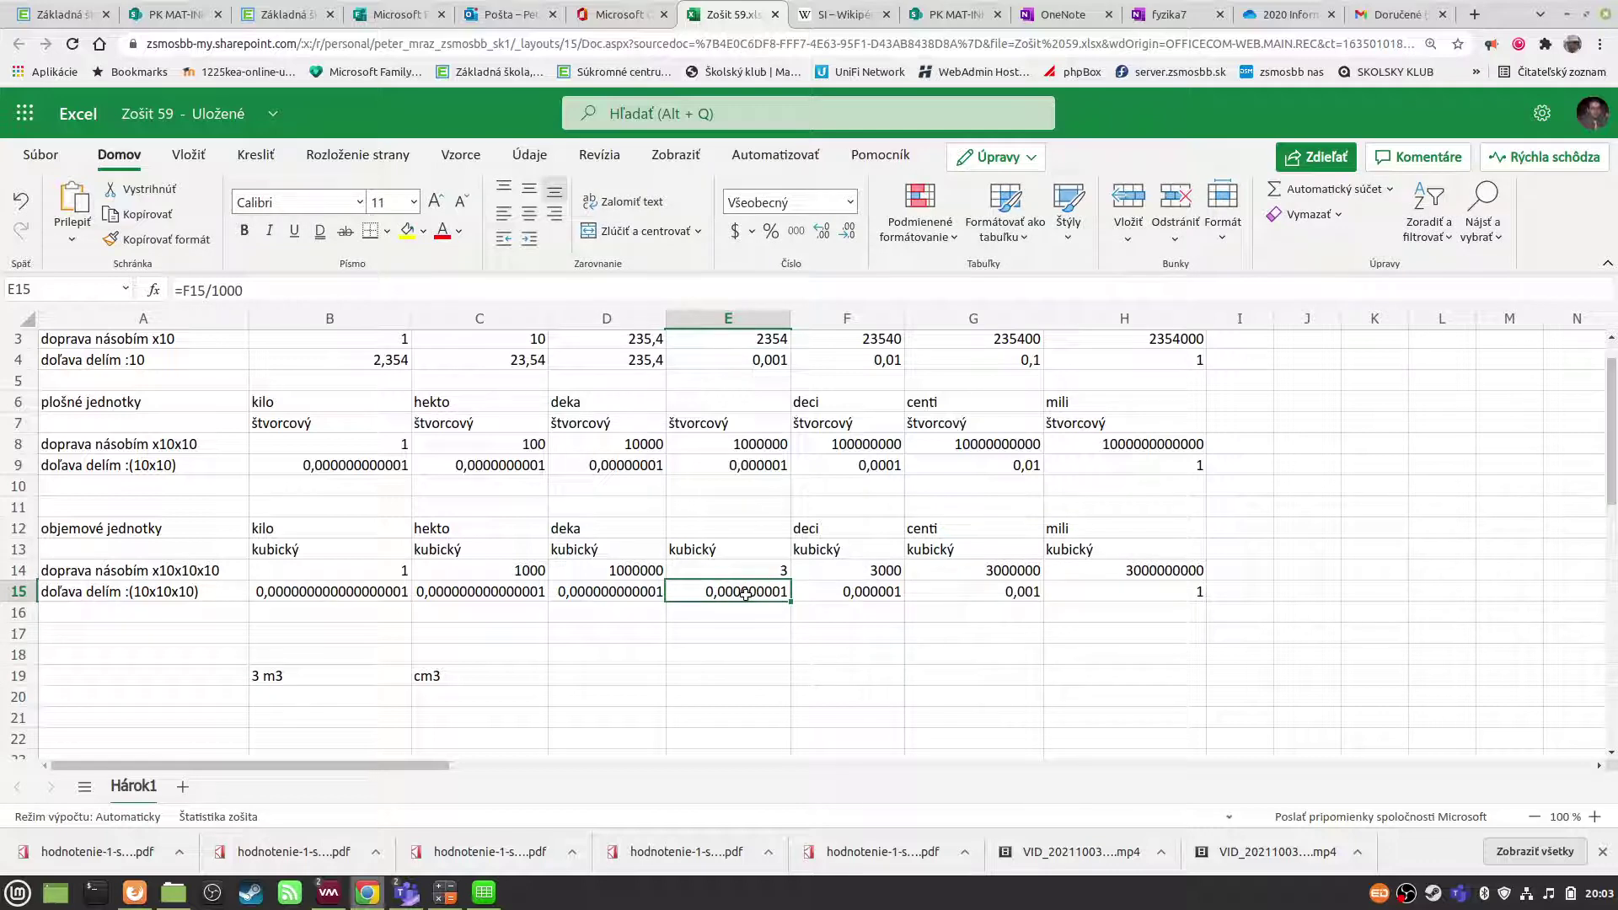
pyautogui.write('3')
pyautogui.press('Return')
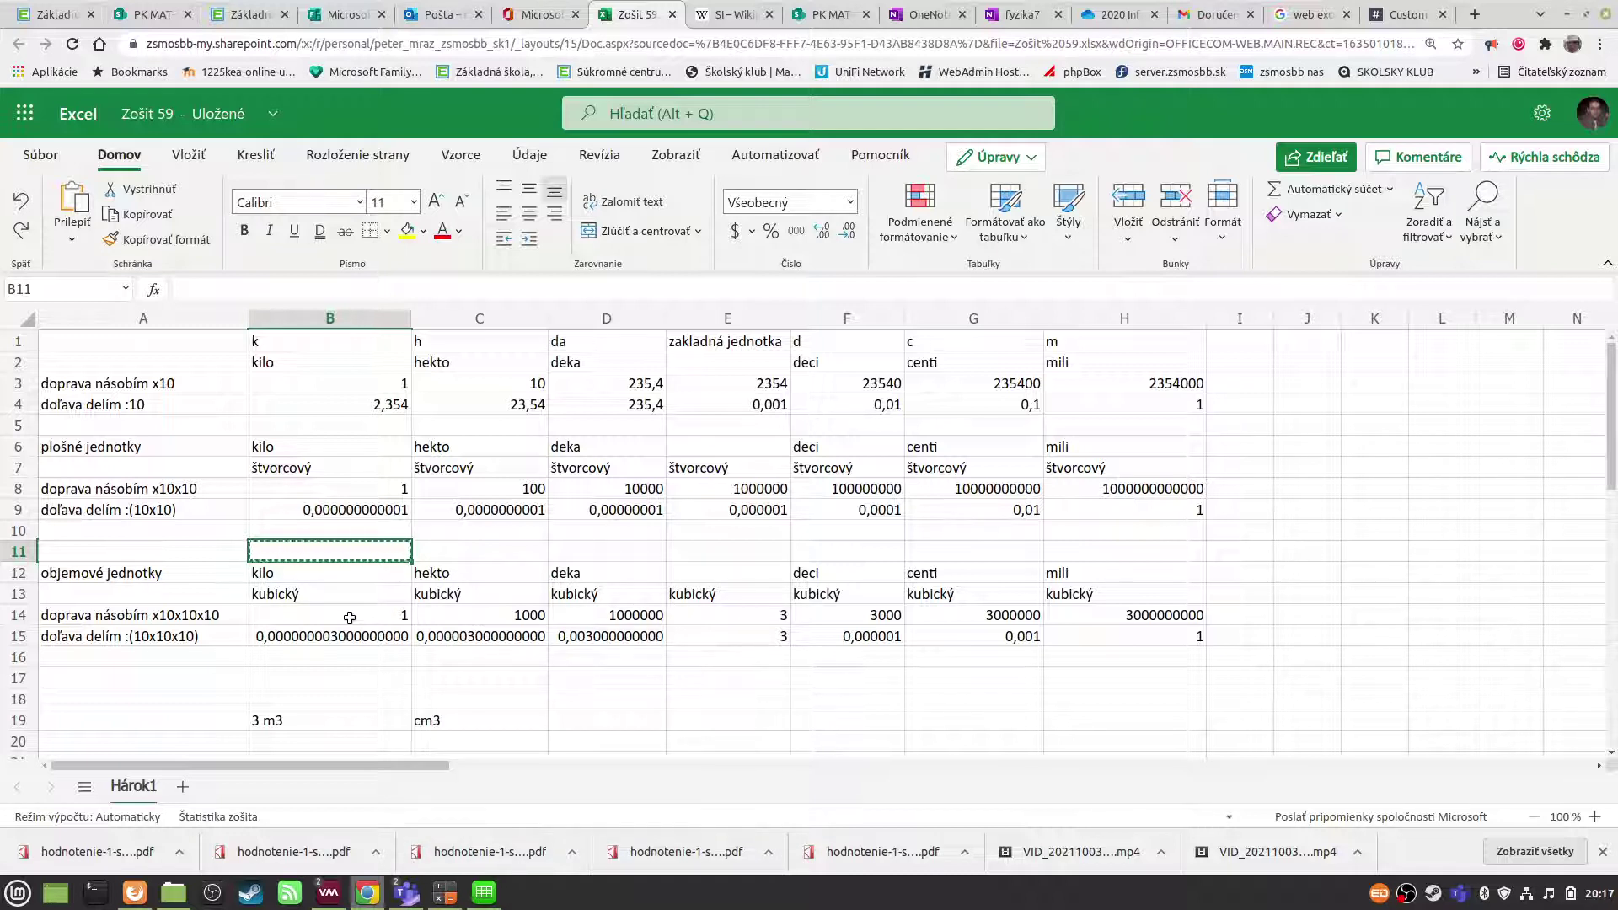
pyautogui.moveTo(345, 615); pyautogui.dragTo(1120, 641)
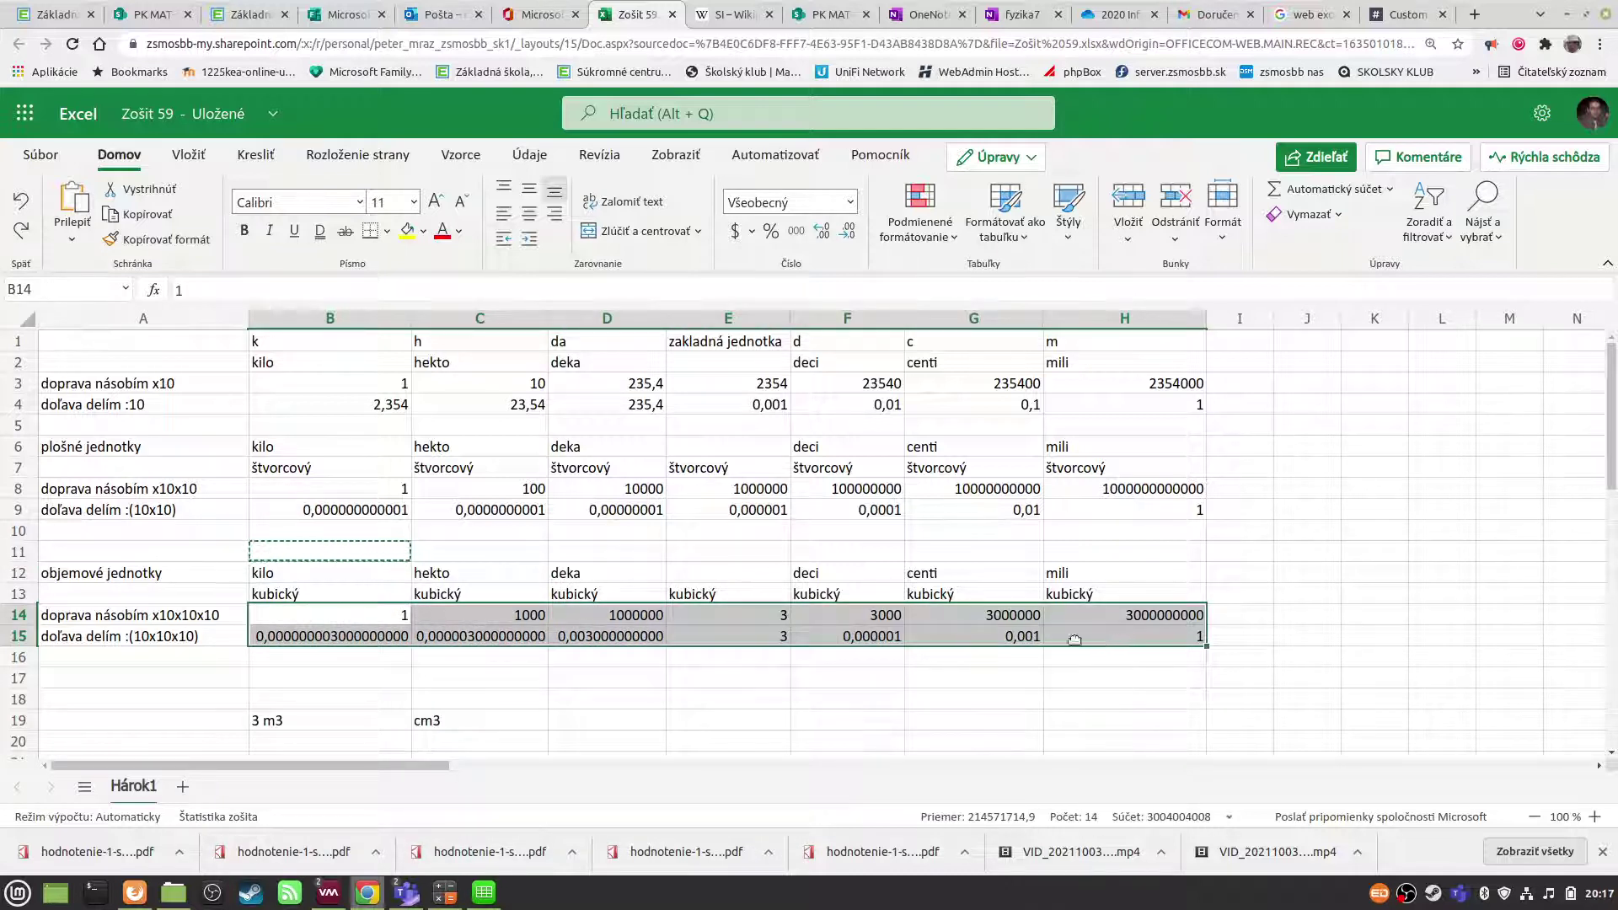
pyautogui.rightClick(868, 633)
pyautogui.moveTo(936, 437)
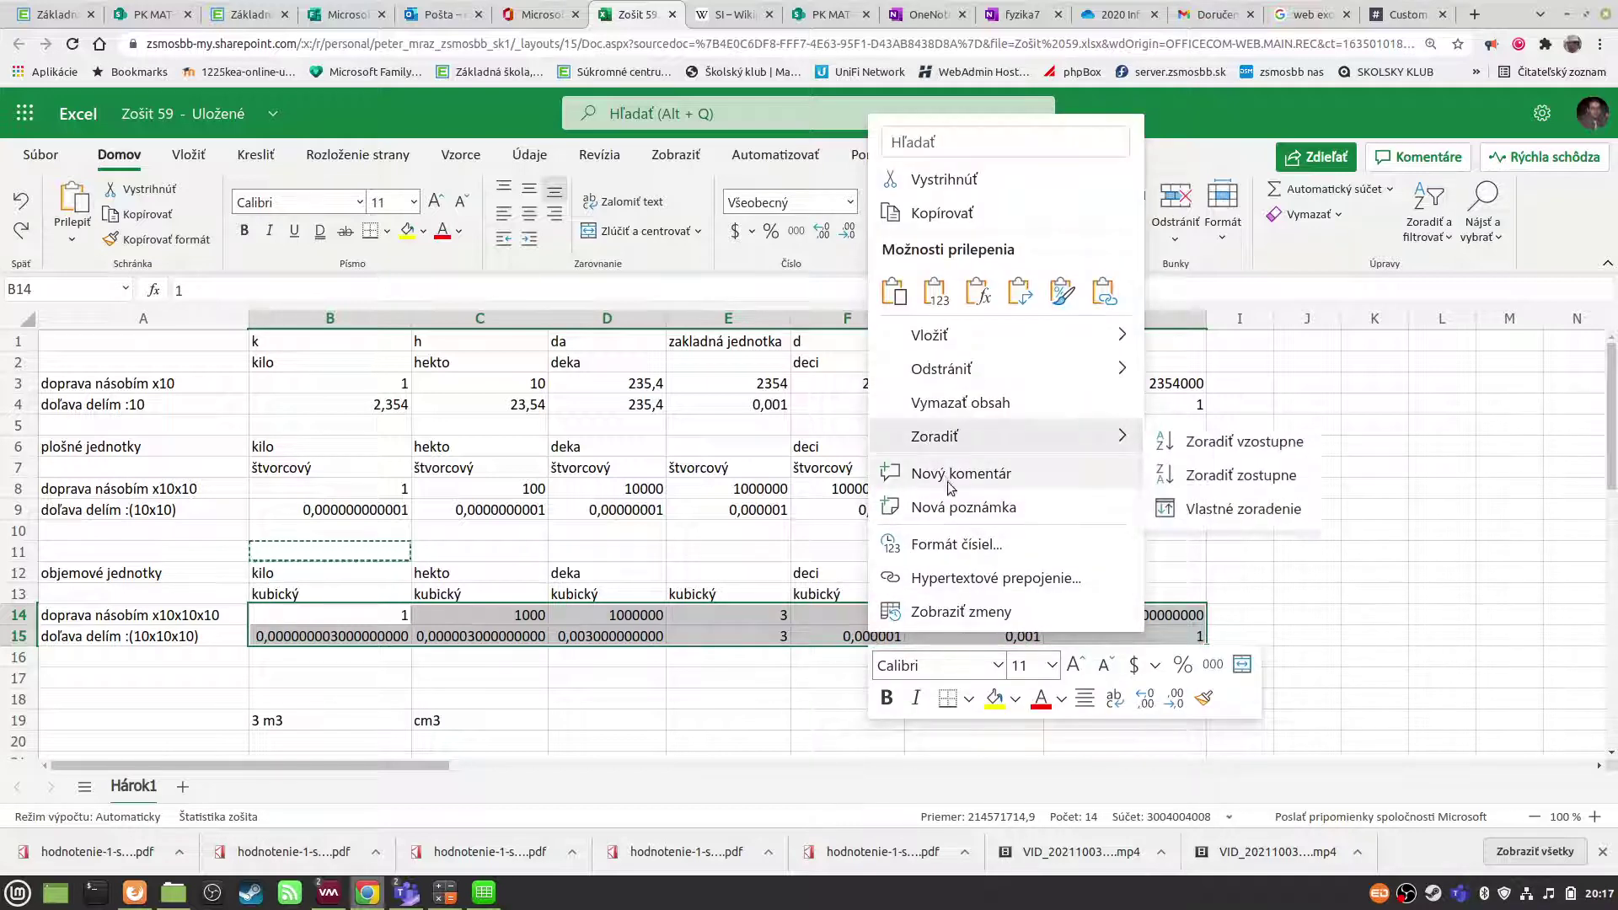
pyautogui.click(942, 544)
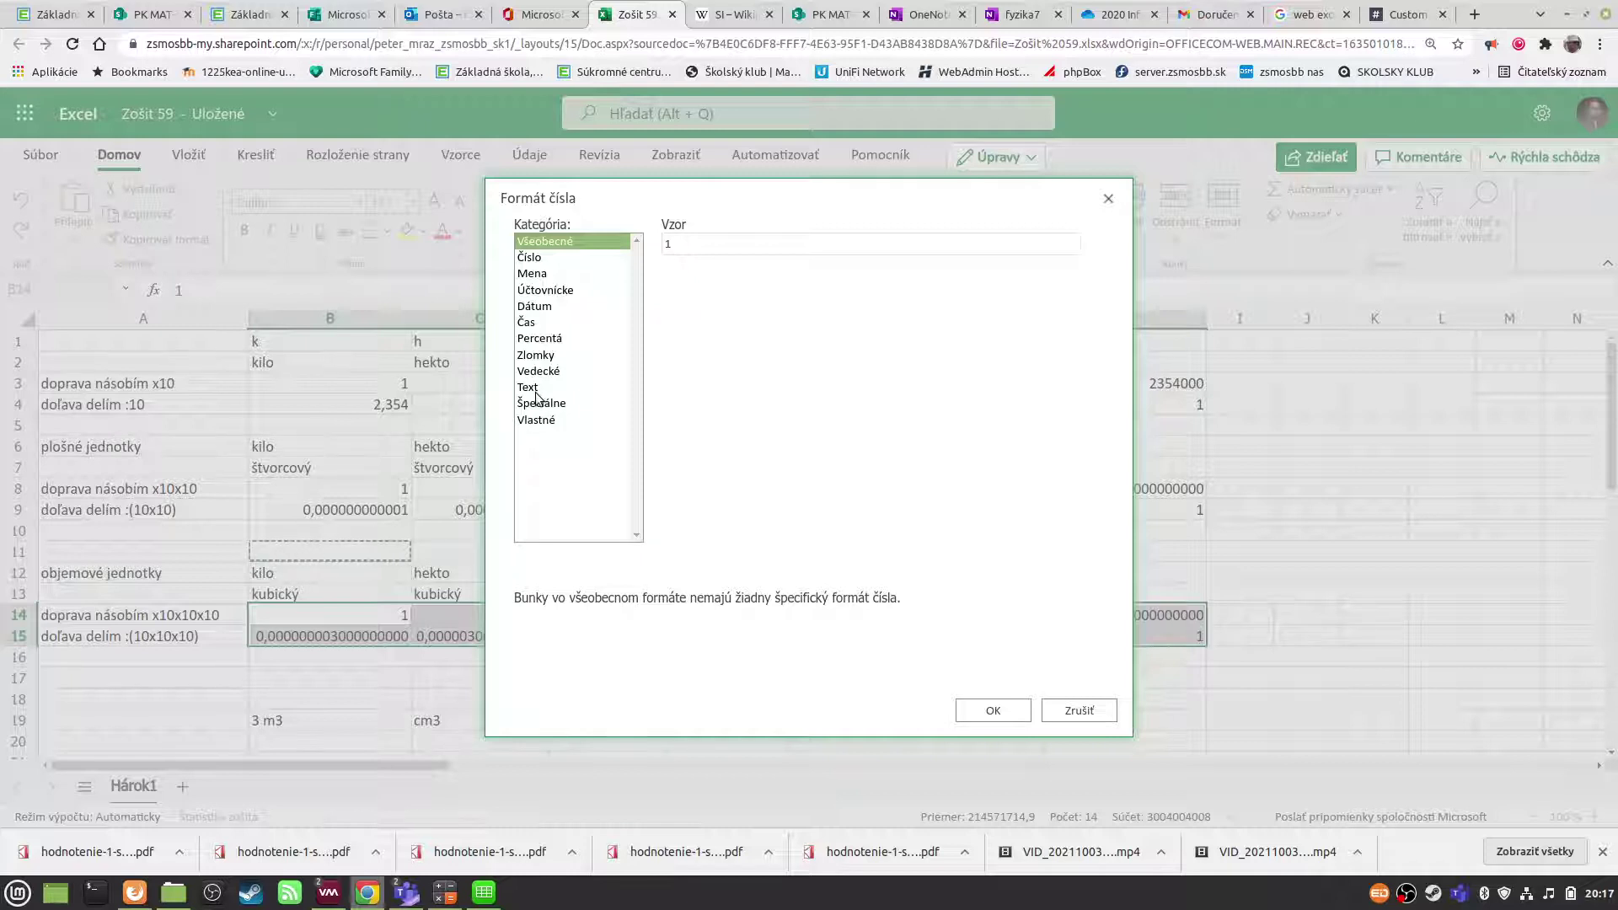
pyautogui.click(536, 420)
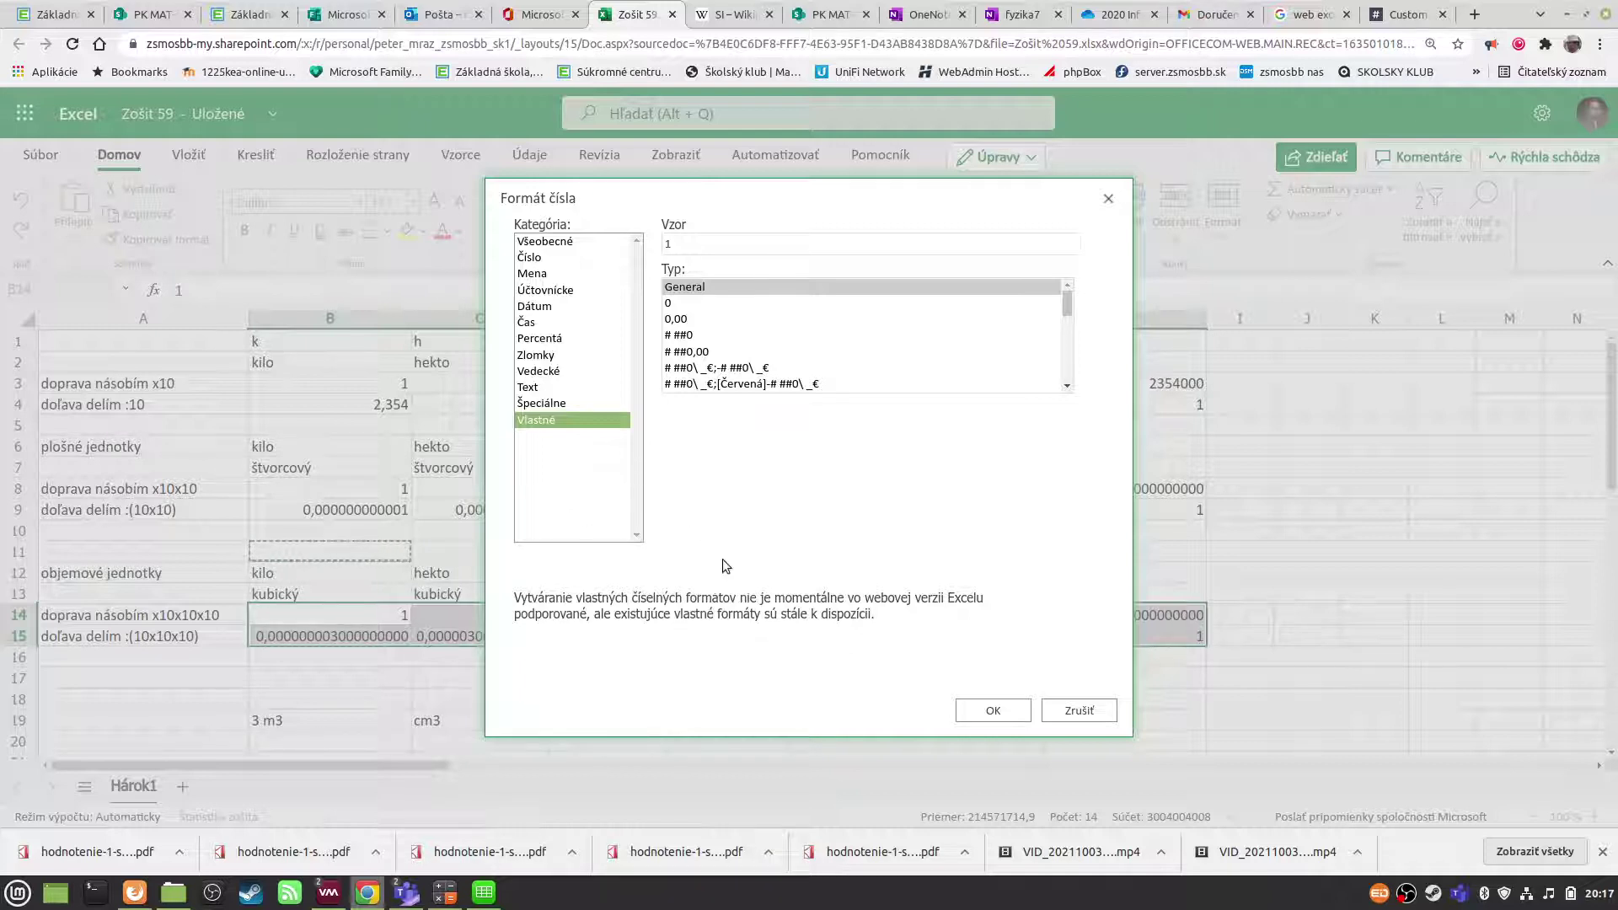
pyautogui.click(1092, 708)
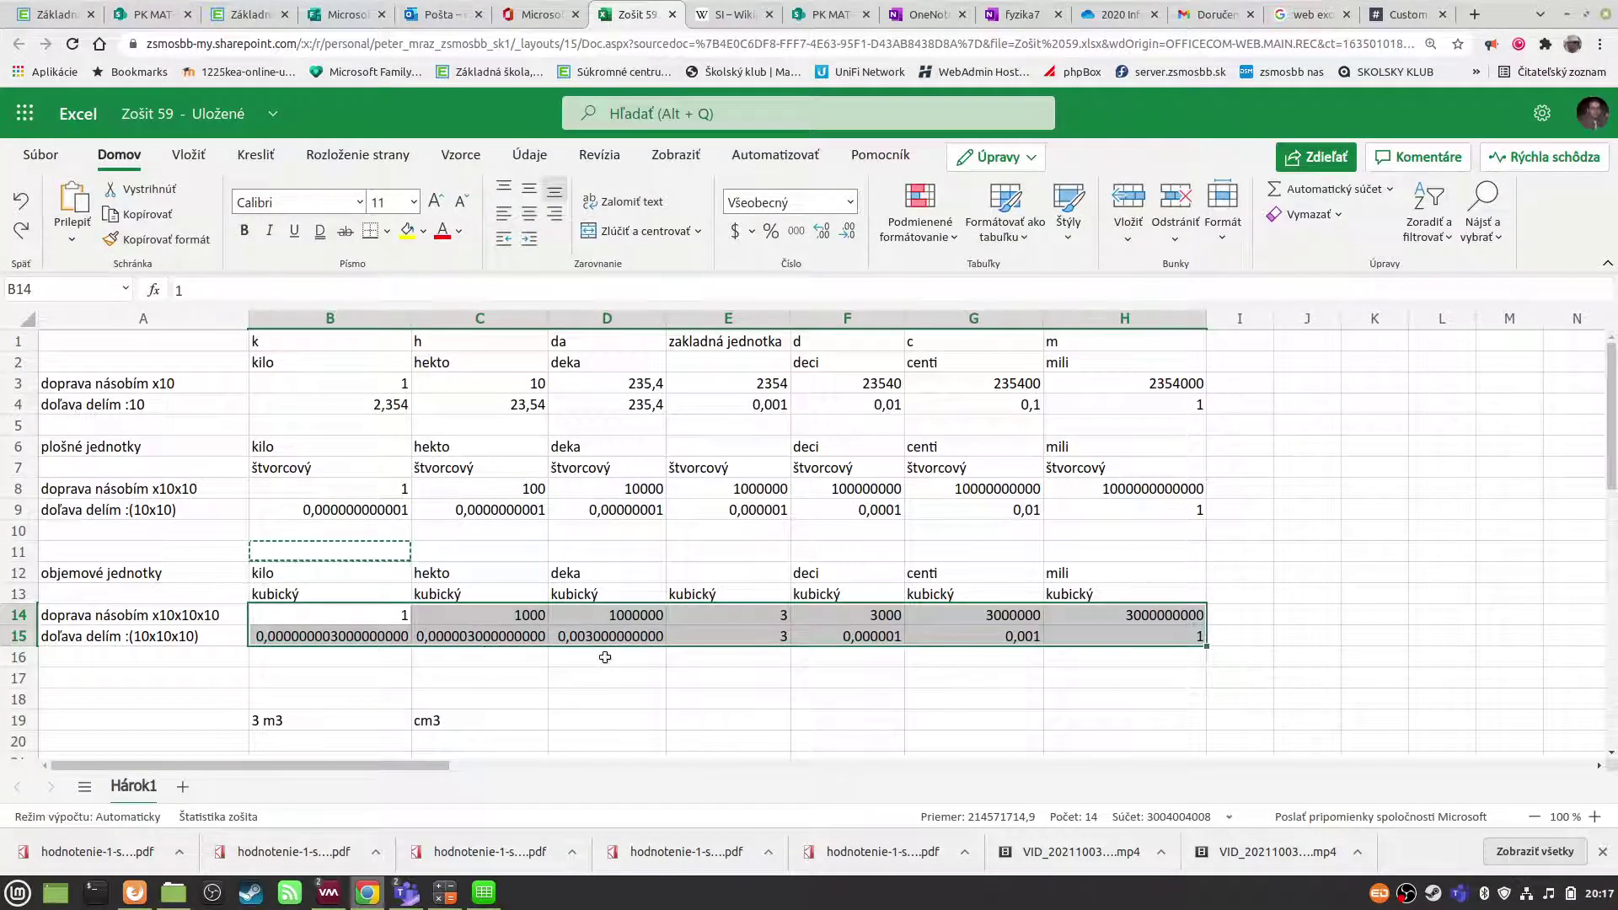
# - Copy the 3000000 value from cell G14
pyautogui.click(421, 696)
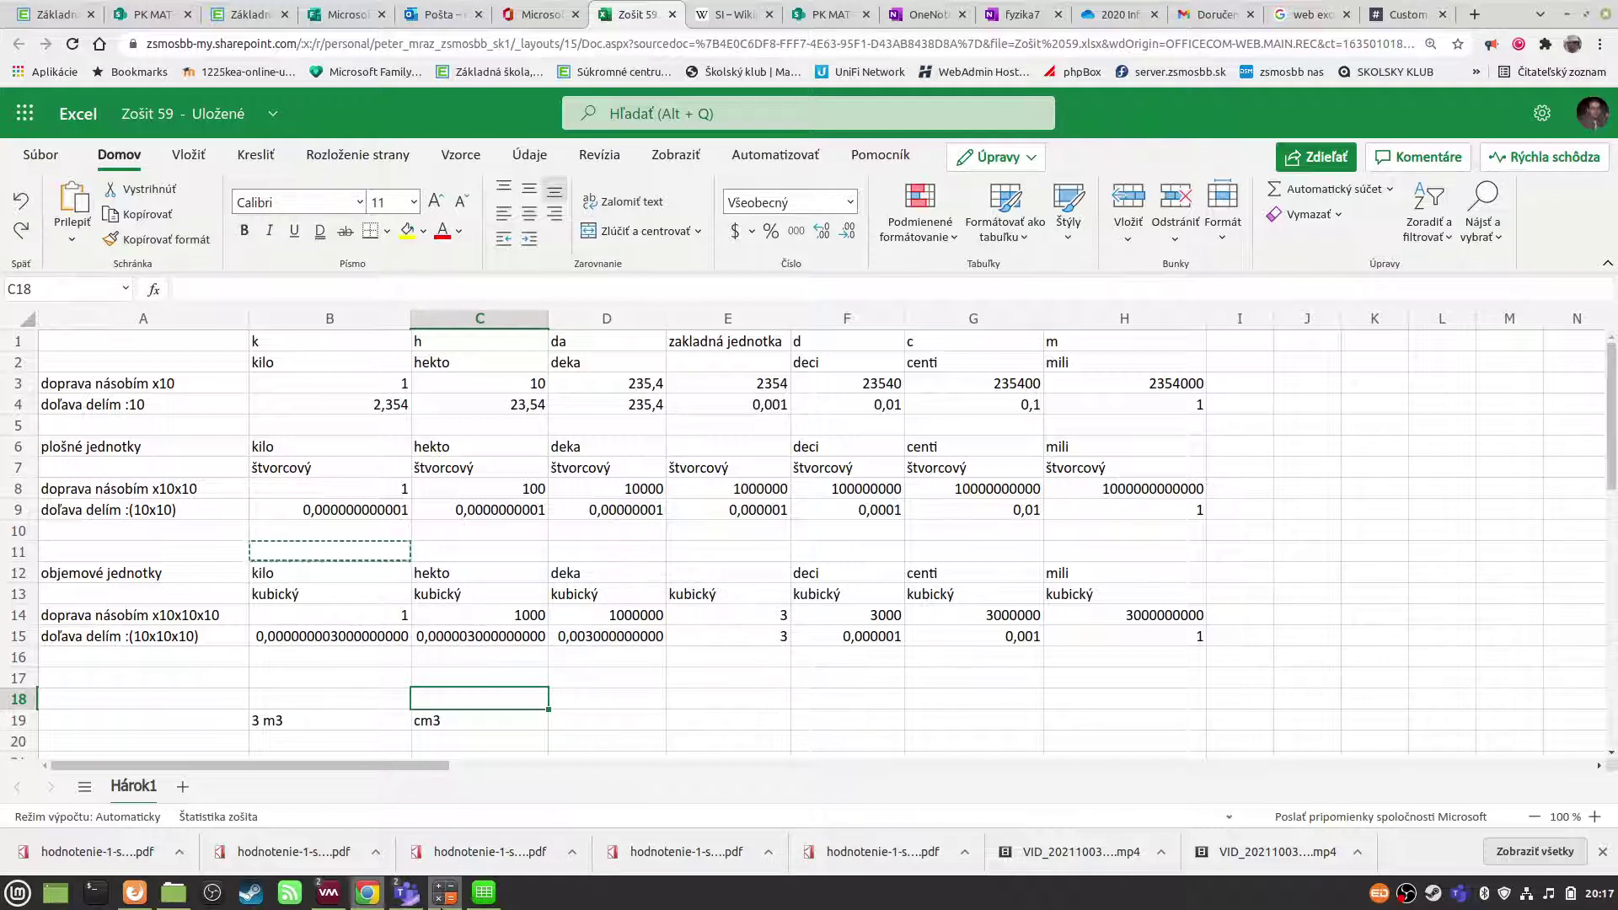
pyautogui.scroll(-3, 430, 687)
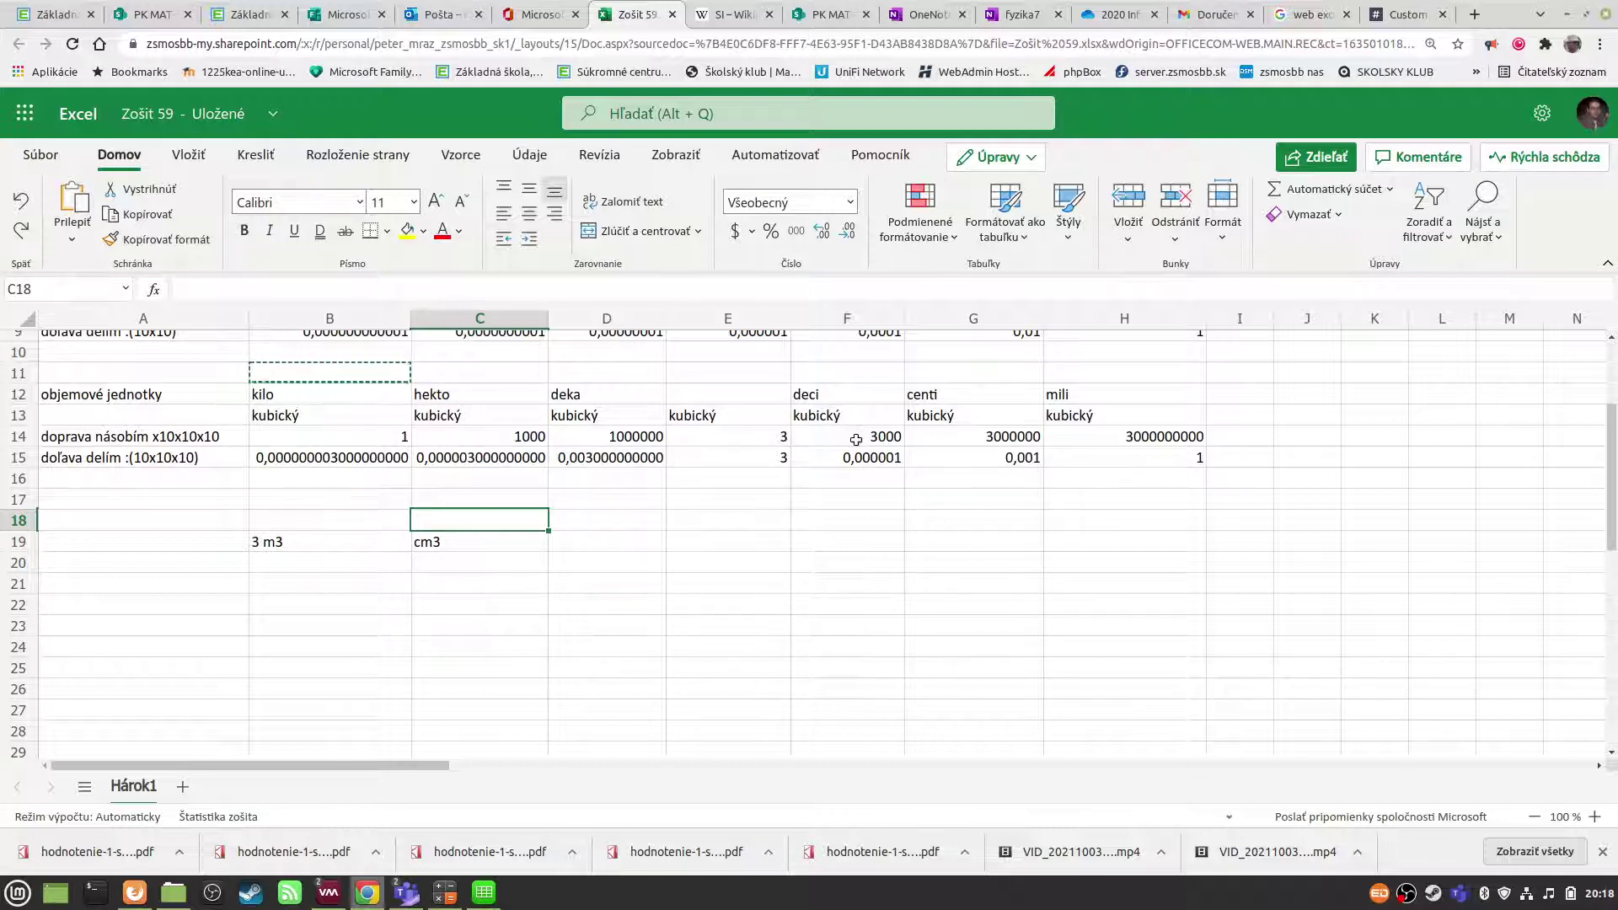
pyautogui.click(990, 435)
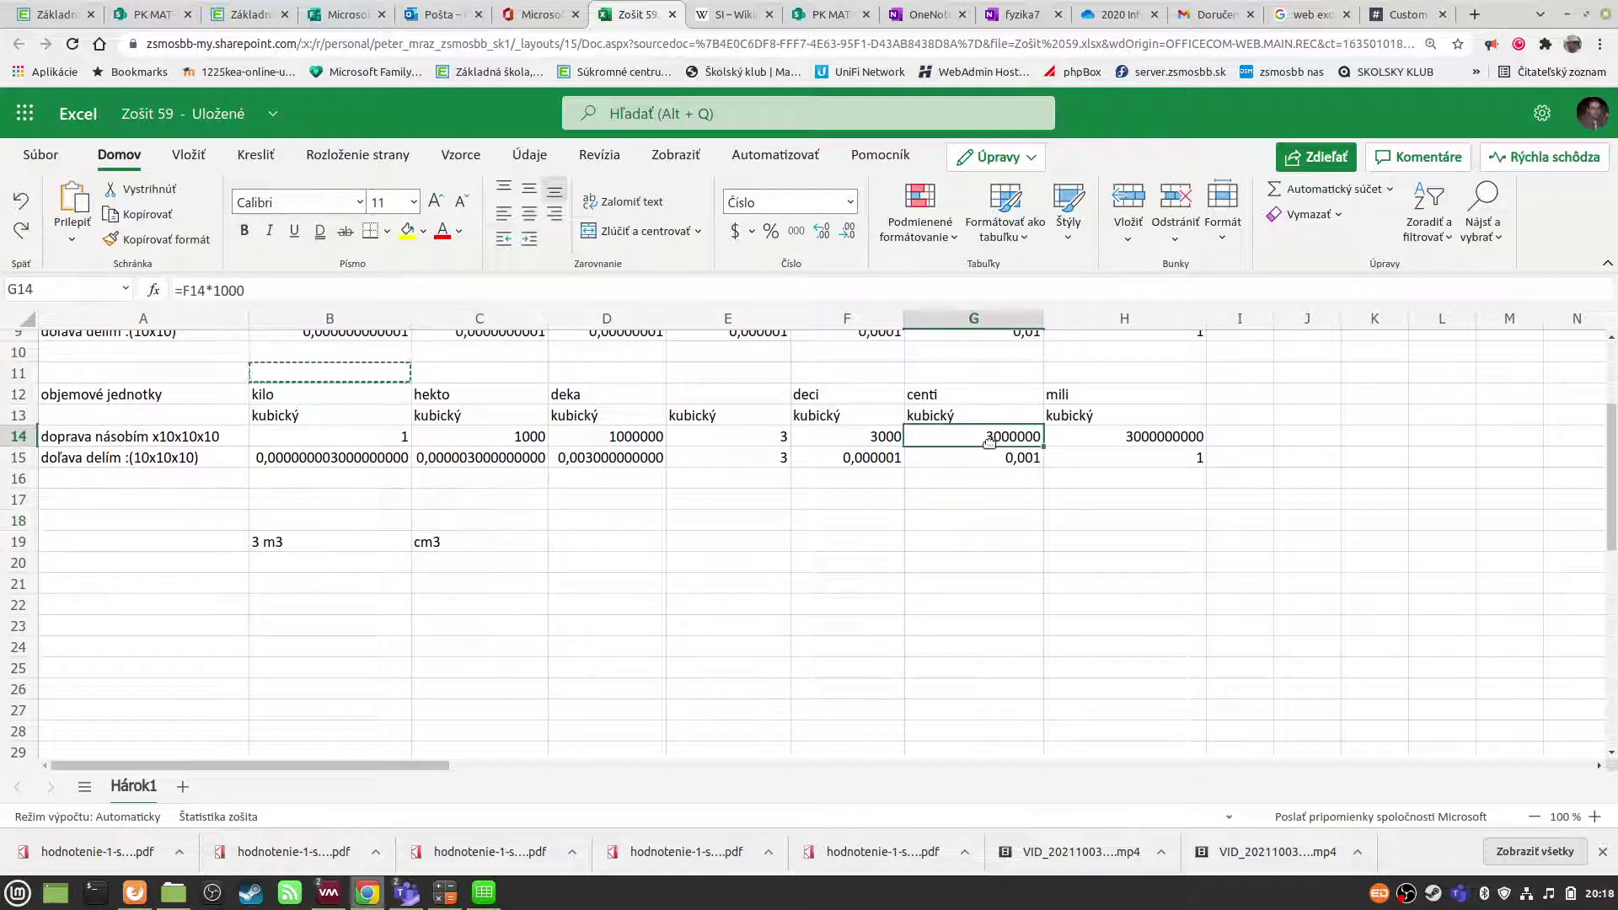
pyautogui.doubleClick(994, 434)
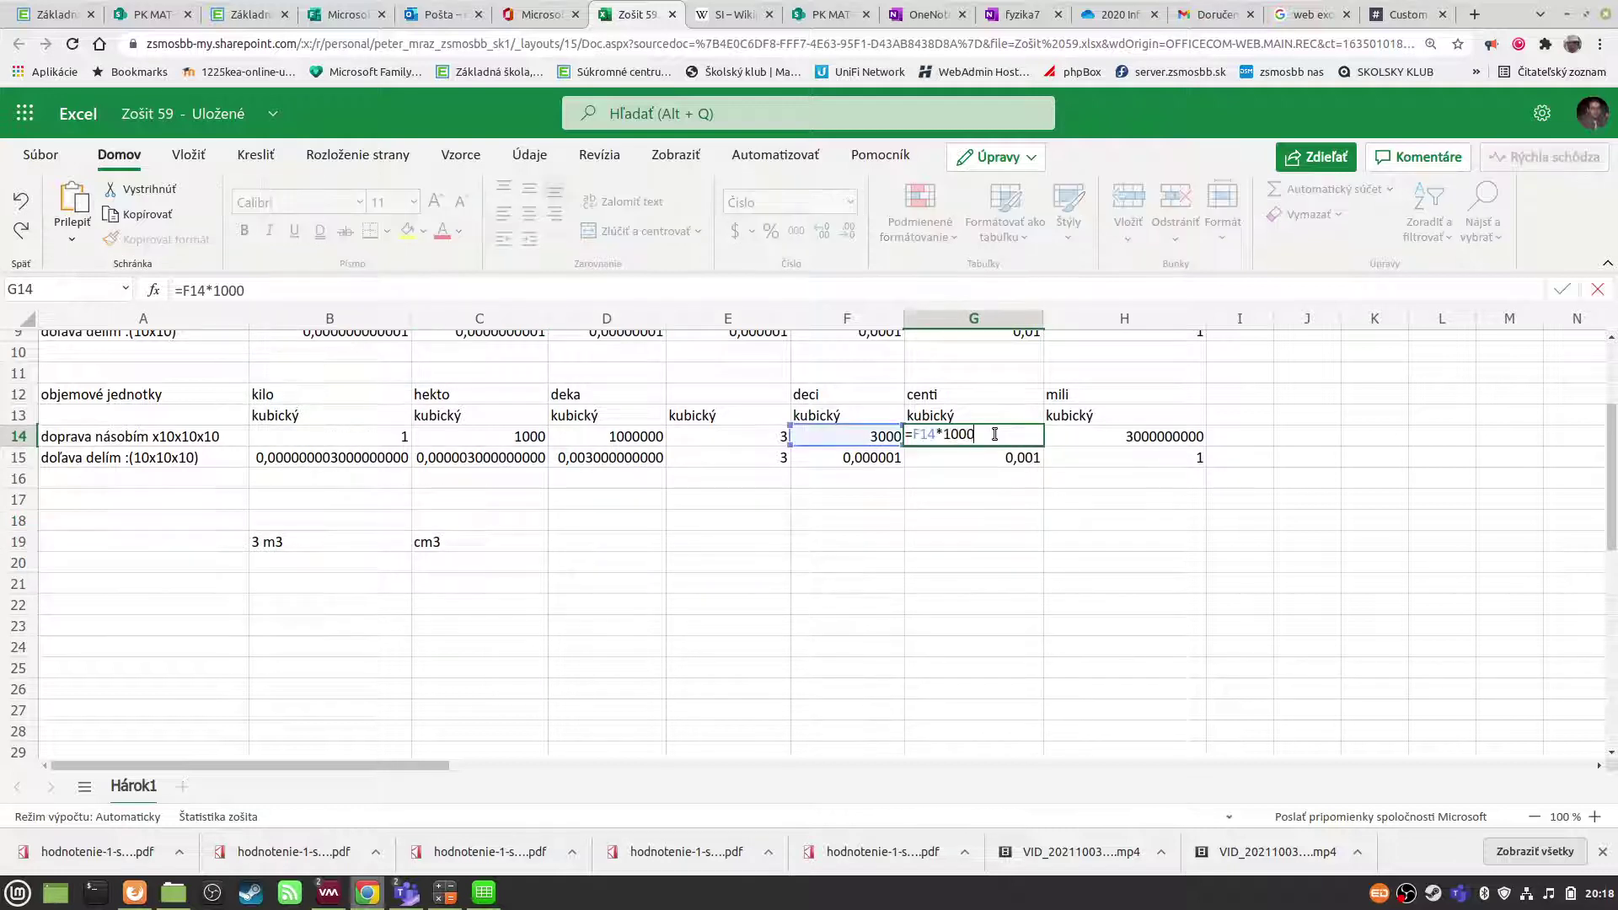
pyautogui.click(982, 552)
pyautogui.click(1001, 439)
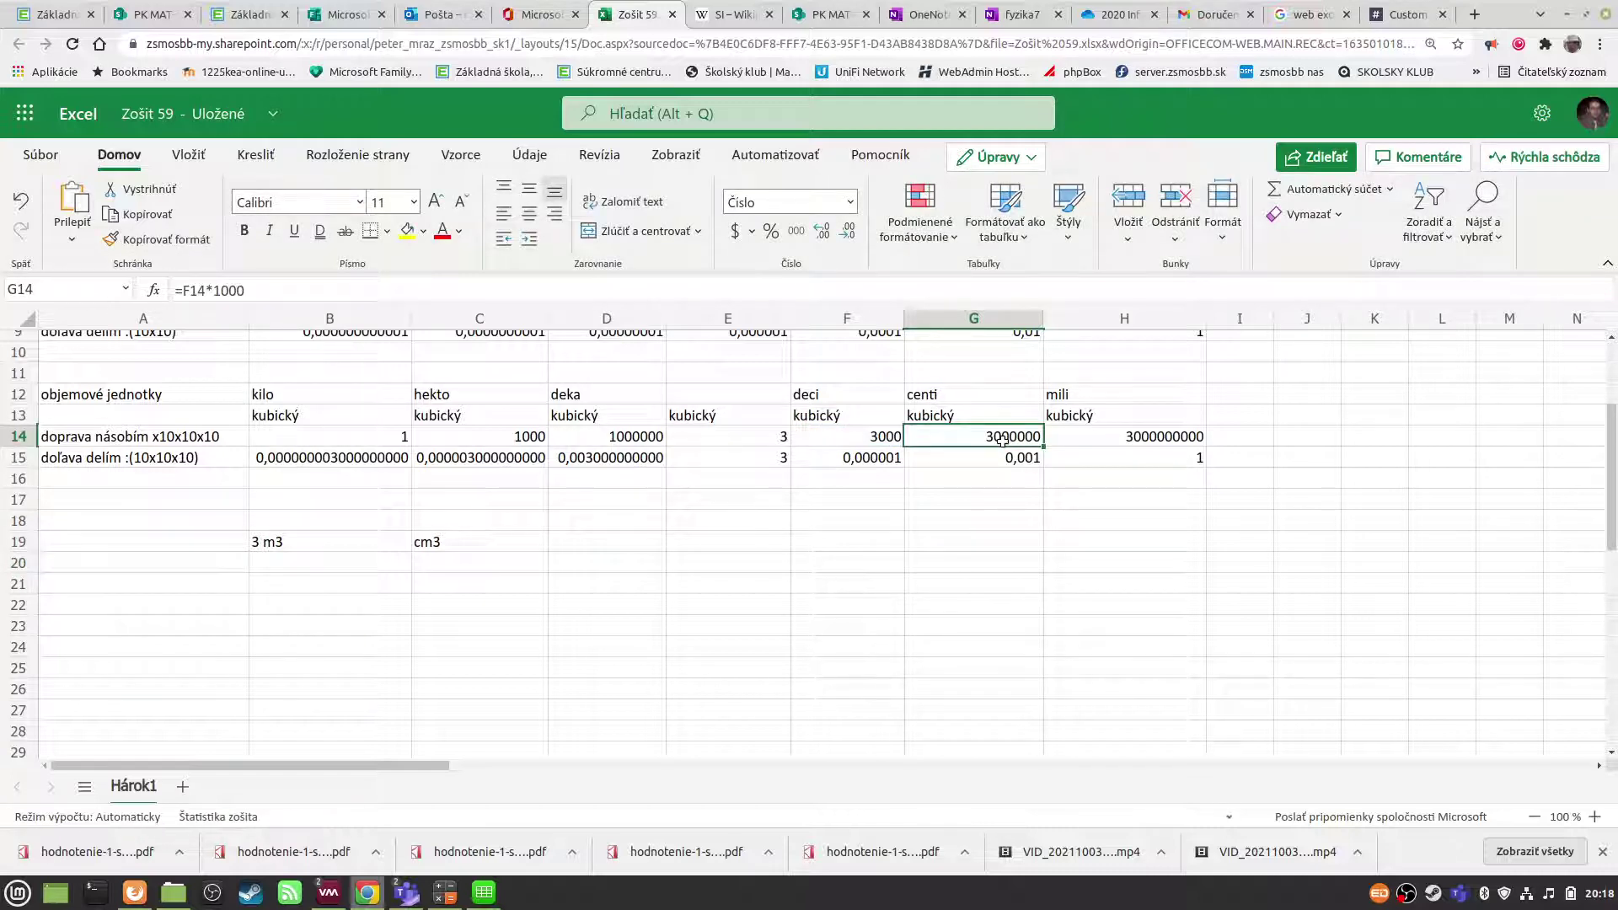
pyautogui.hotkey('ctrl', 'c')
# - Put 3000000 in front of the cm3 label in C19
pyautogui.click(415, 540)
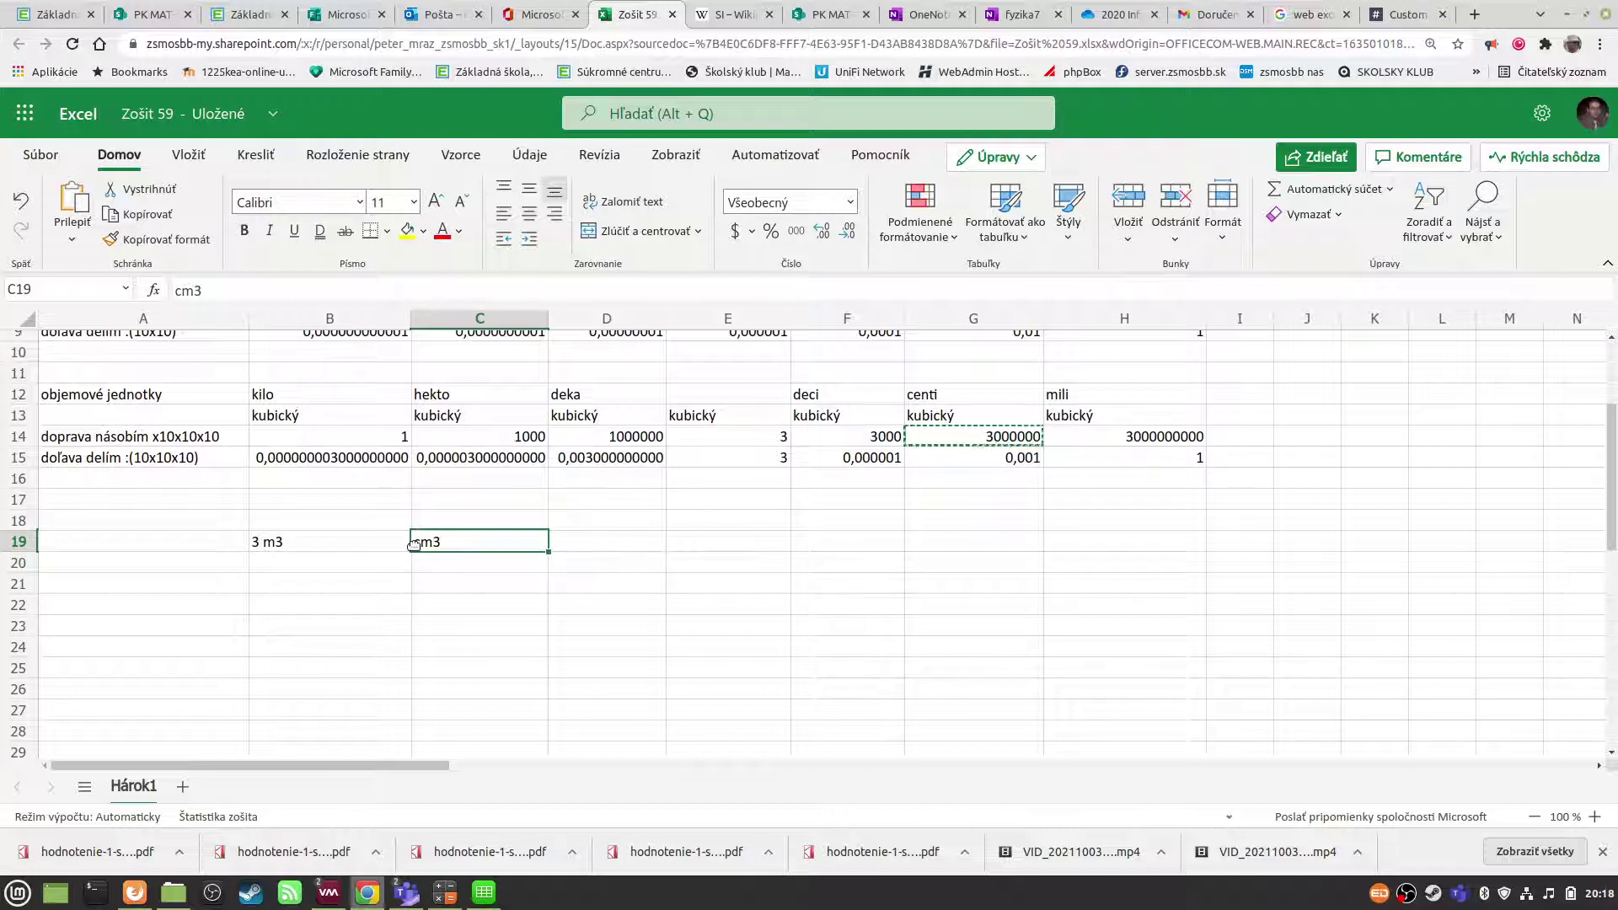
pyautogui.doubleClick(424, 538)
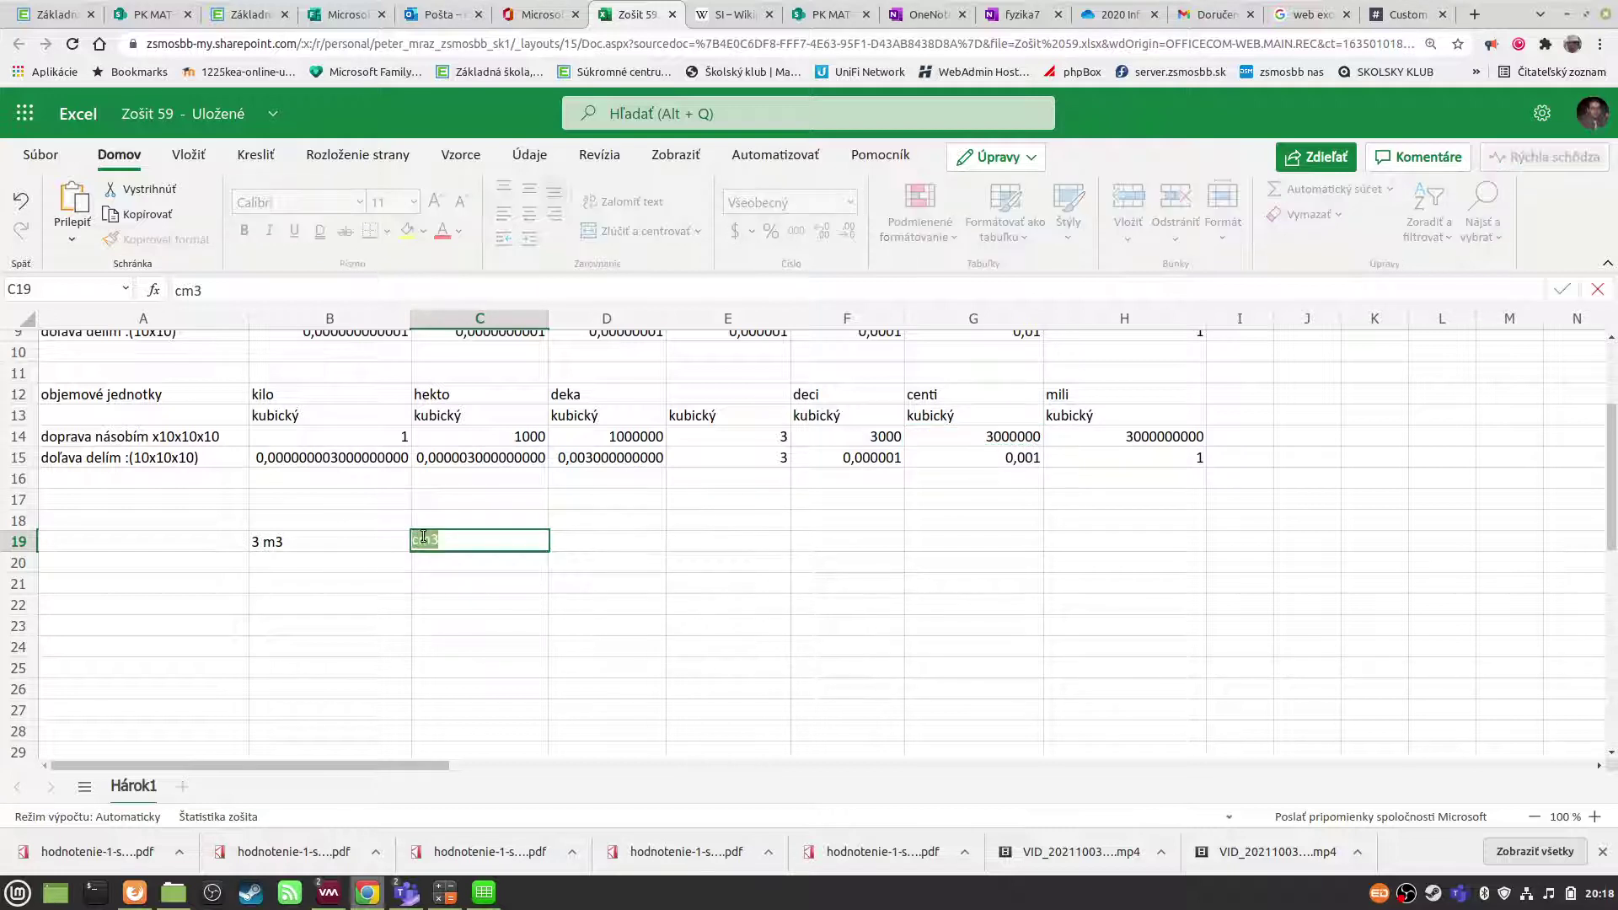
pyautogui.press('Home')
pyautogui.write('3000000')
pyautogui.press('Return')
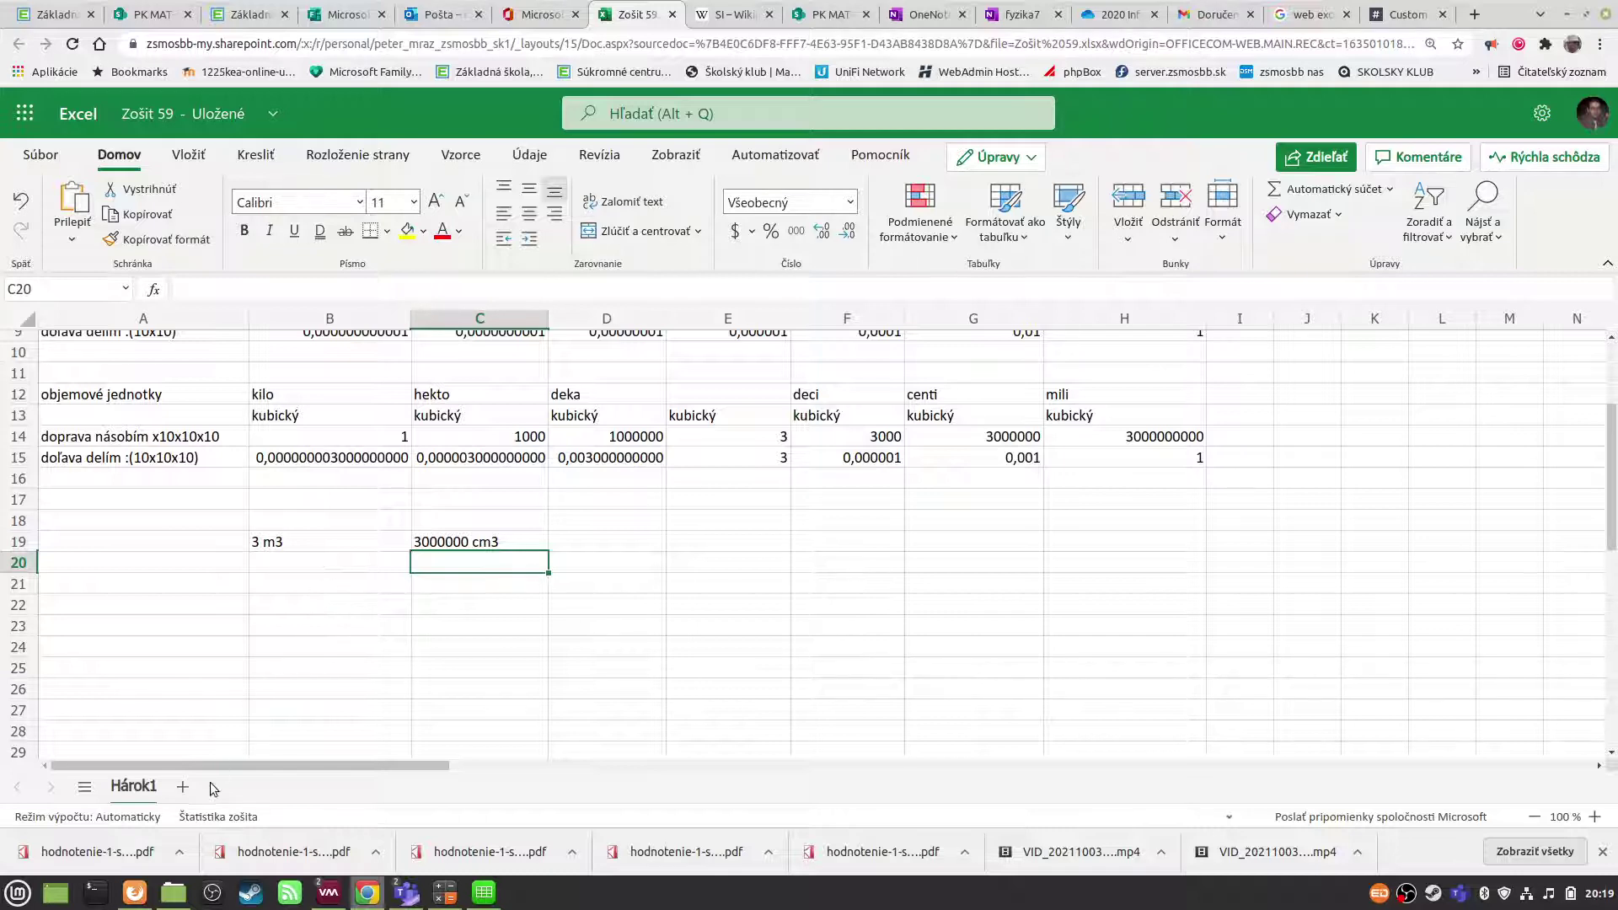
# - Add the new sheet Hárok2 and enter ro=m/V in B2
pyautogui.click(182, 787)
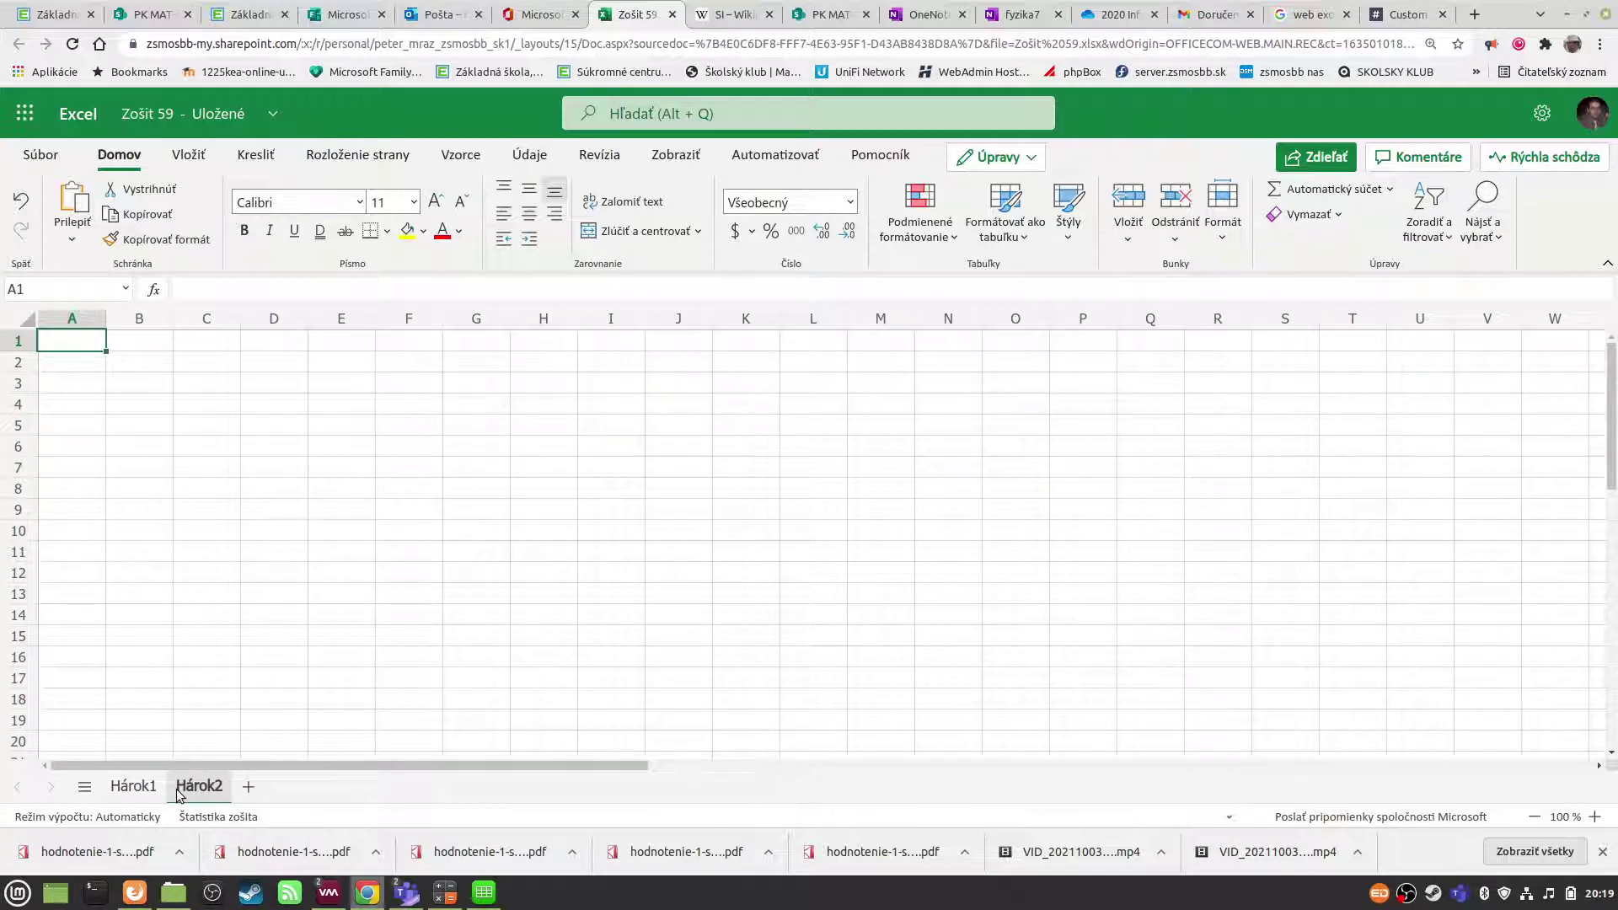
pyautogui.click(278, 593)
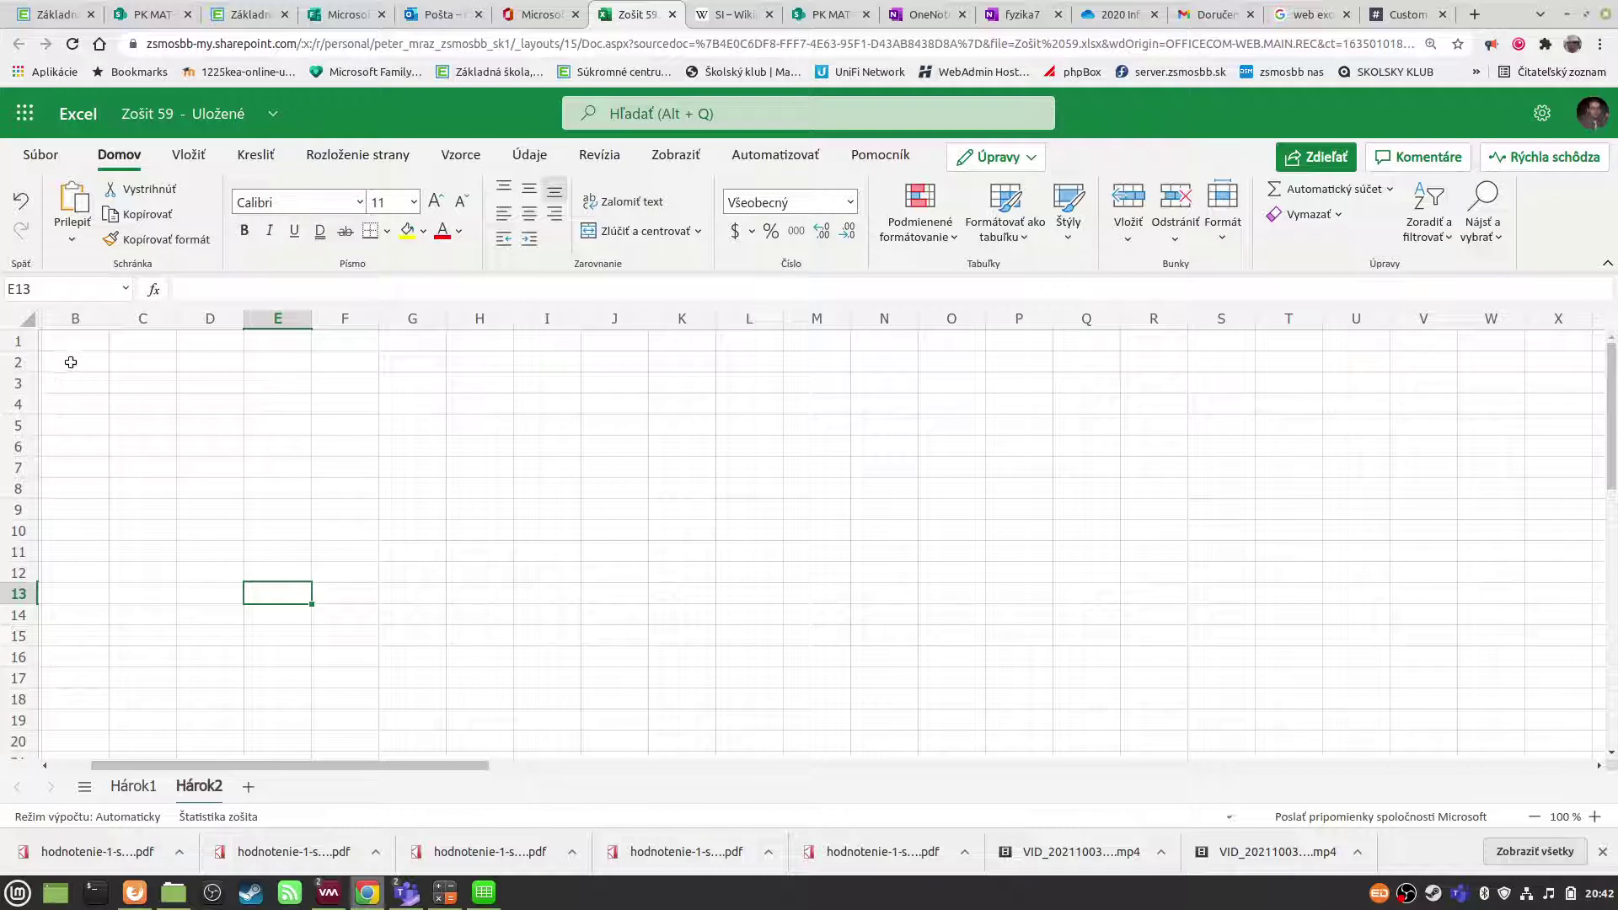
pyautogui.click(72, 362)
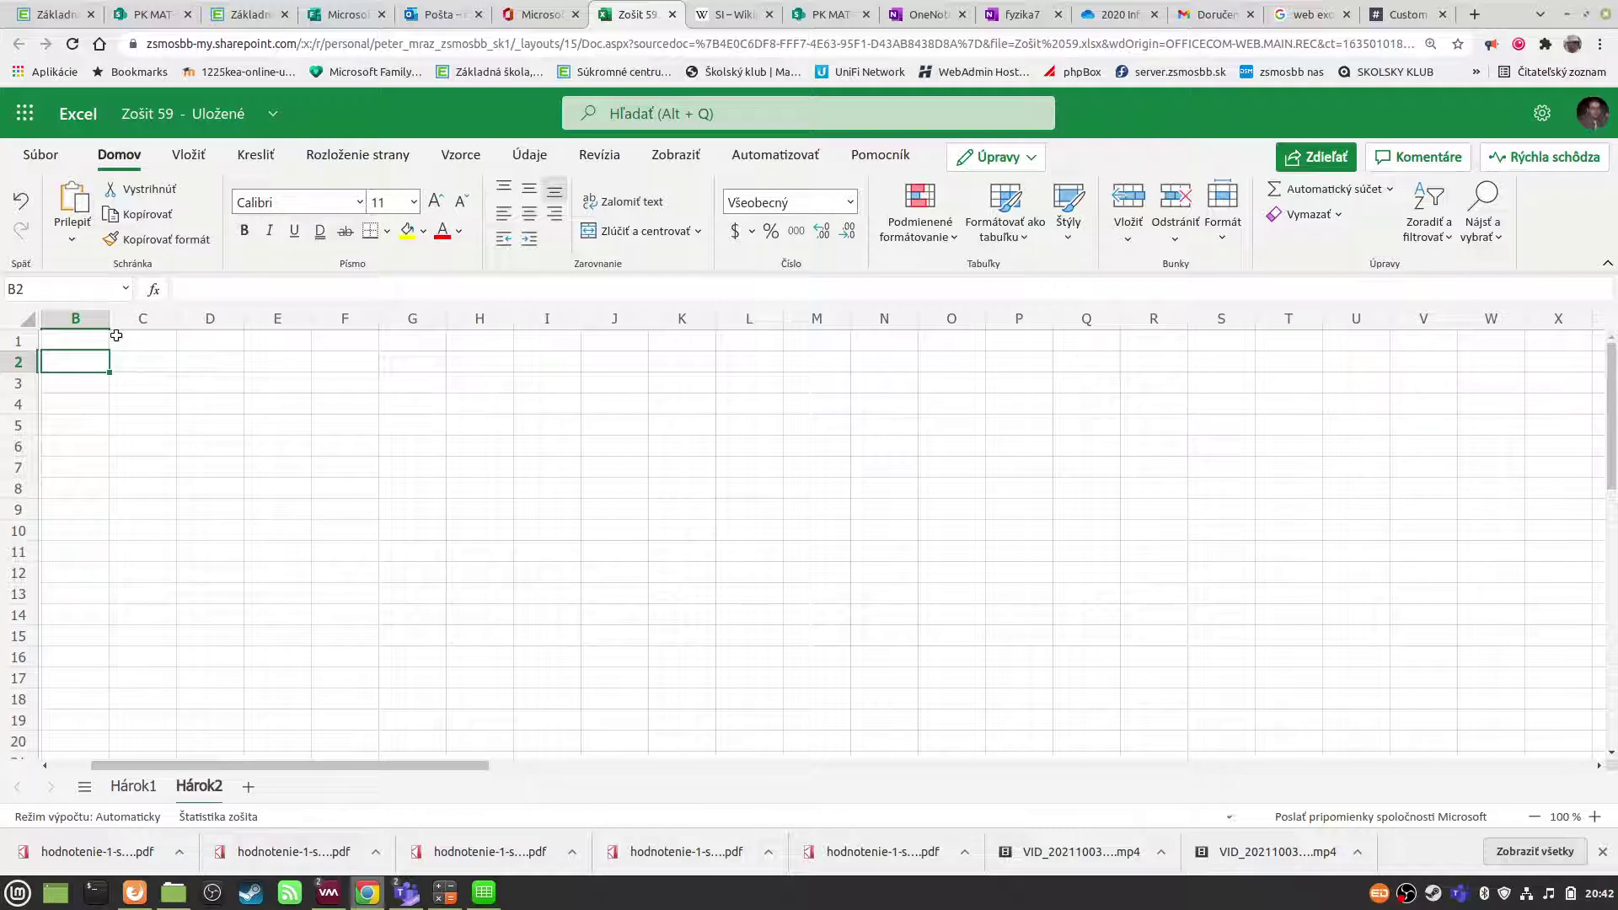
pyautogui.write('ro')
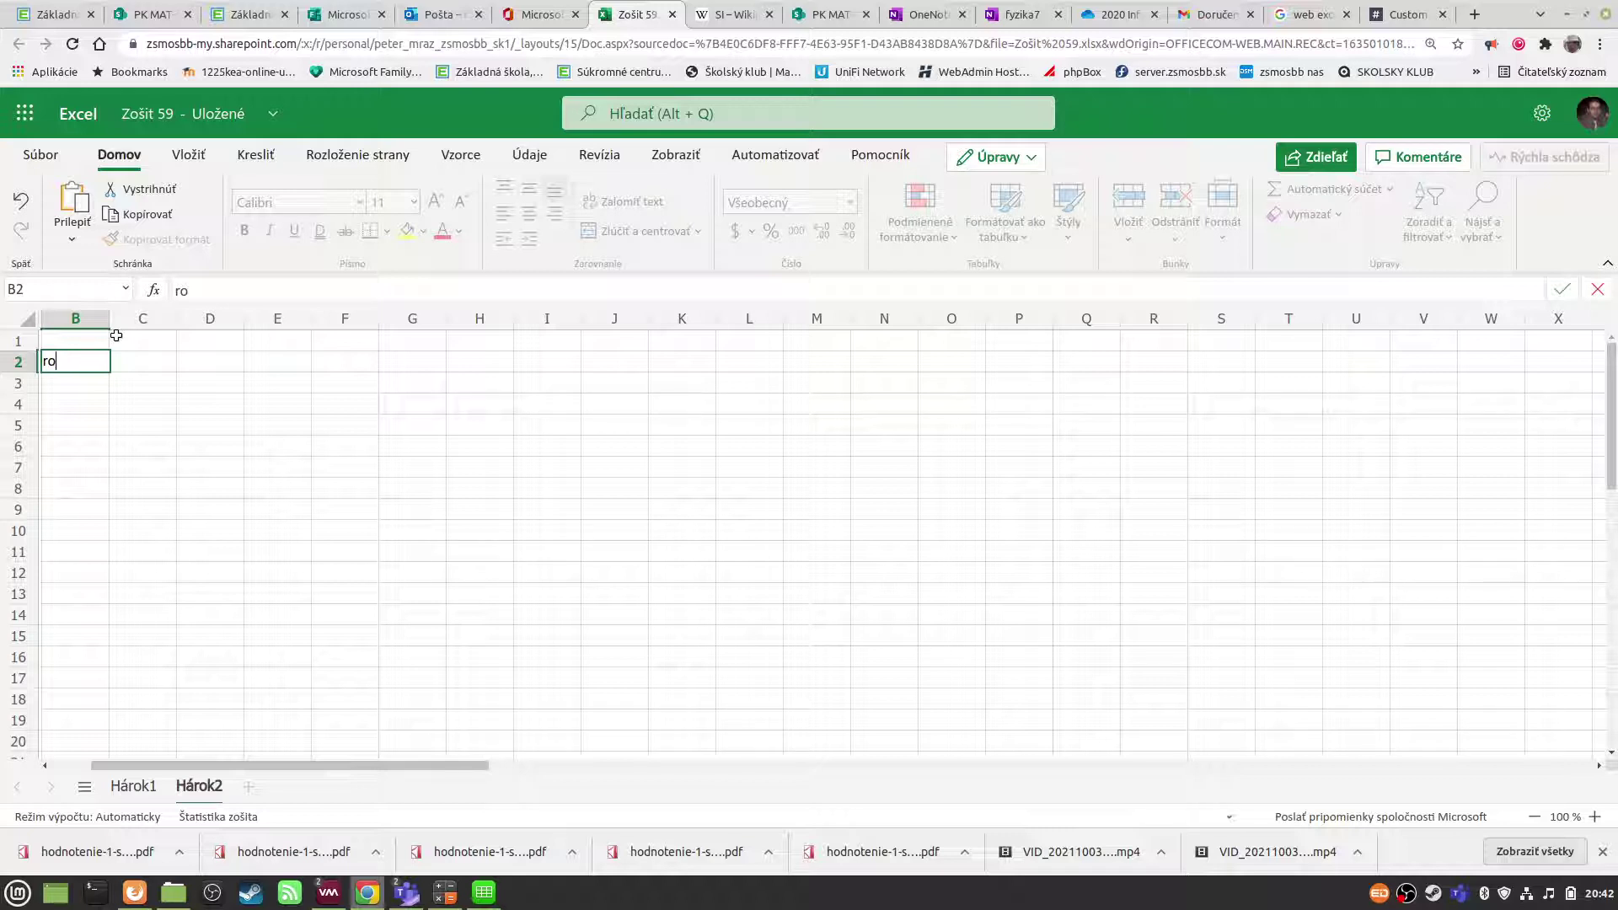
pyautogui.write('m/')
pyautogui.write('V')
pyautogui.click(98, 389)
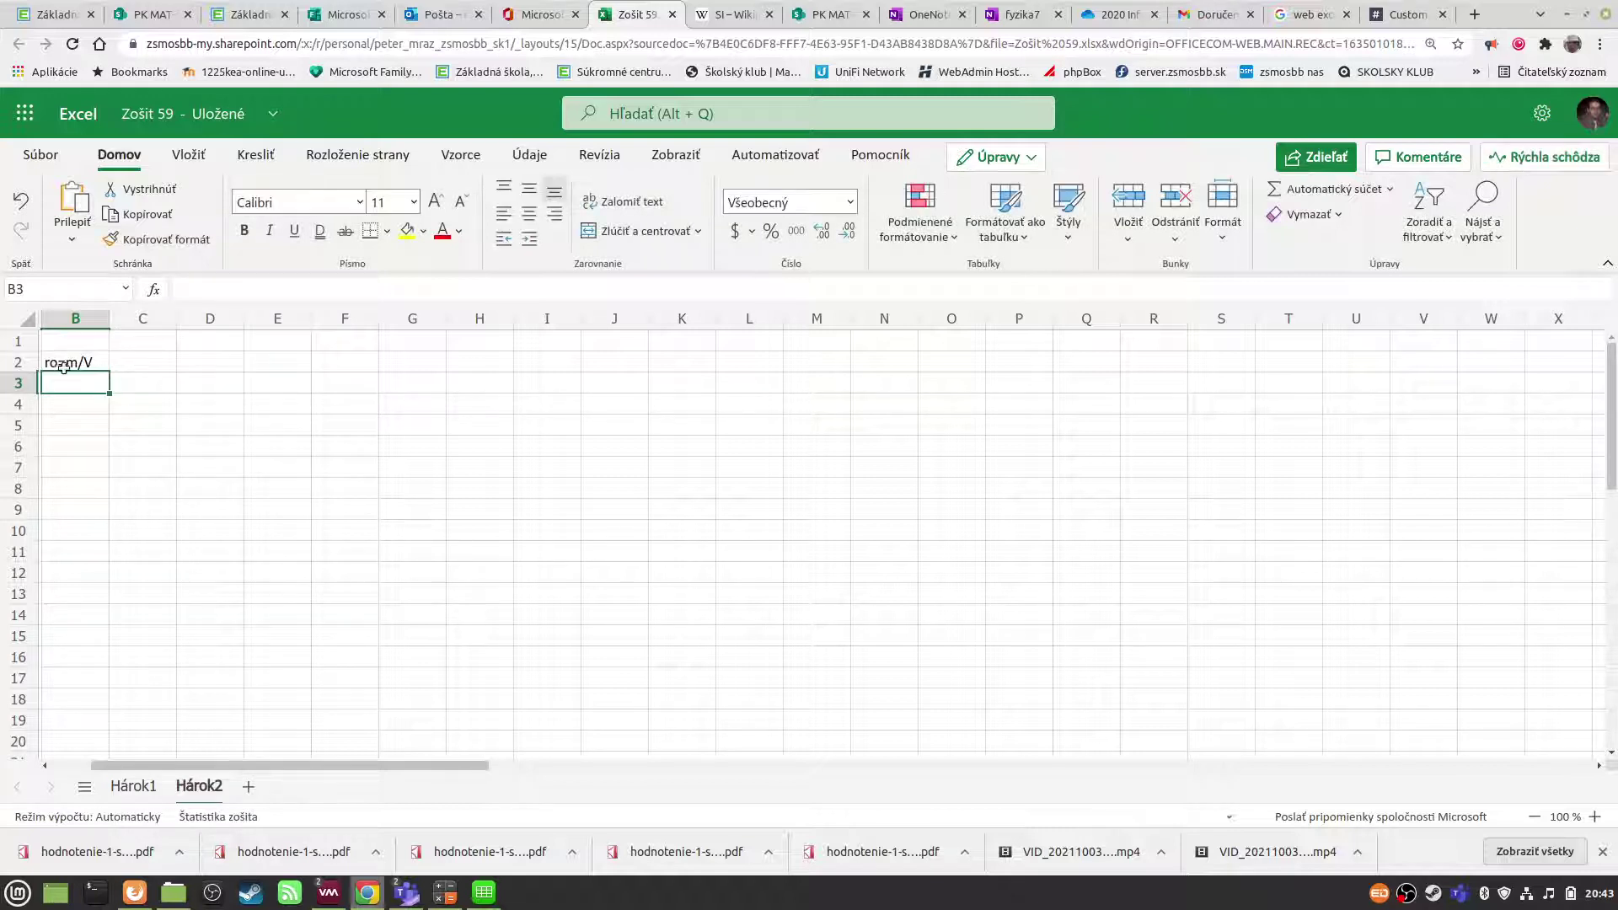
# - Add the column headings kg/m3 in C2 and g/cm3 in D2
pyautogui.click(135, 354)
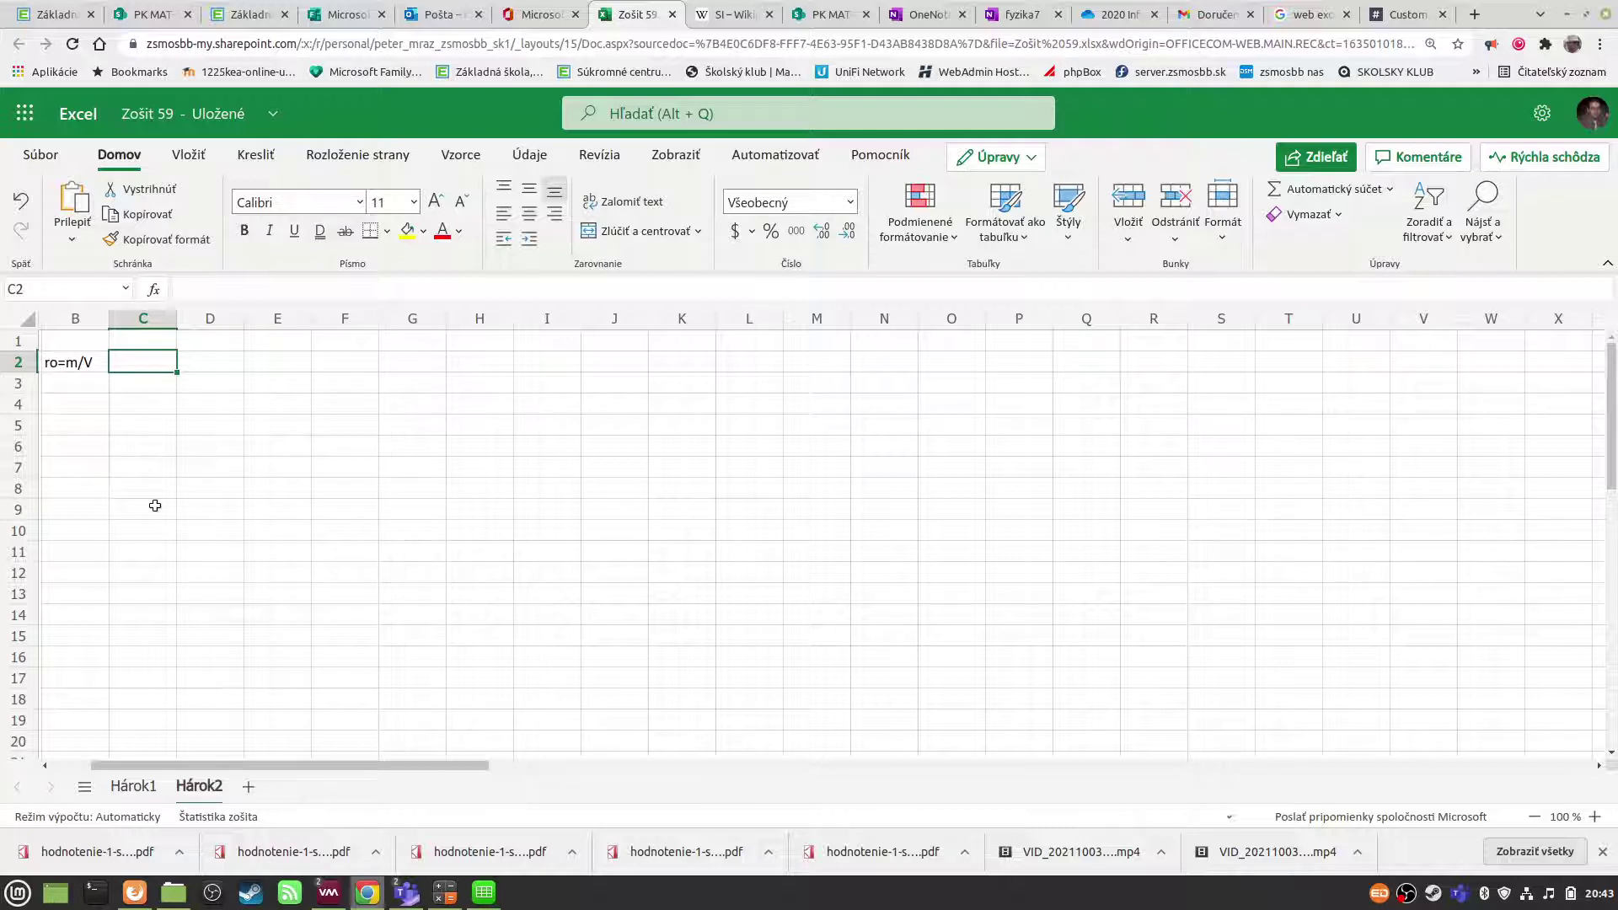
pyautogui.write('k')
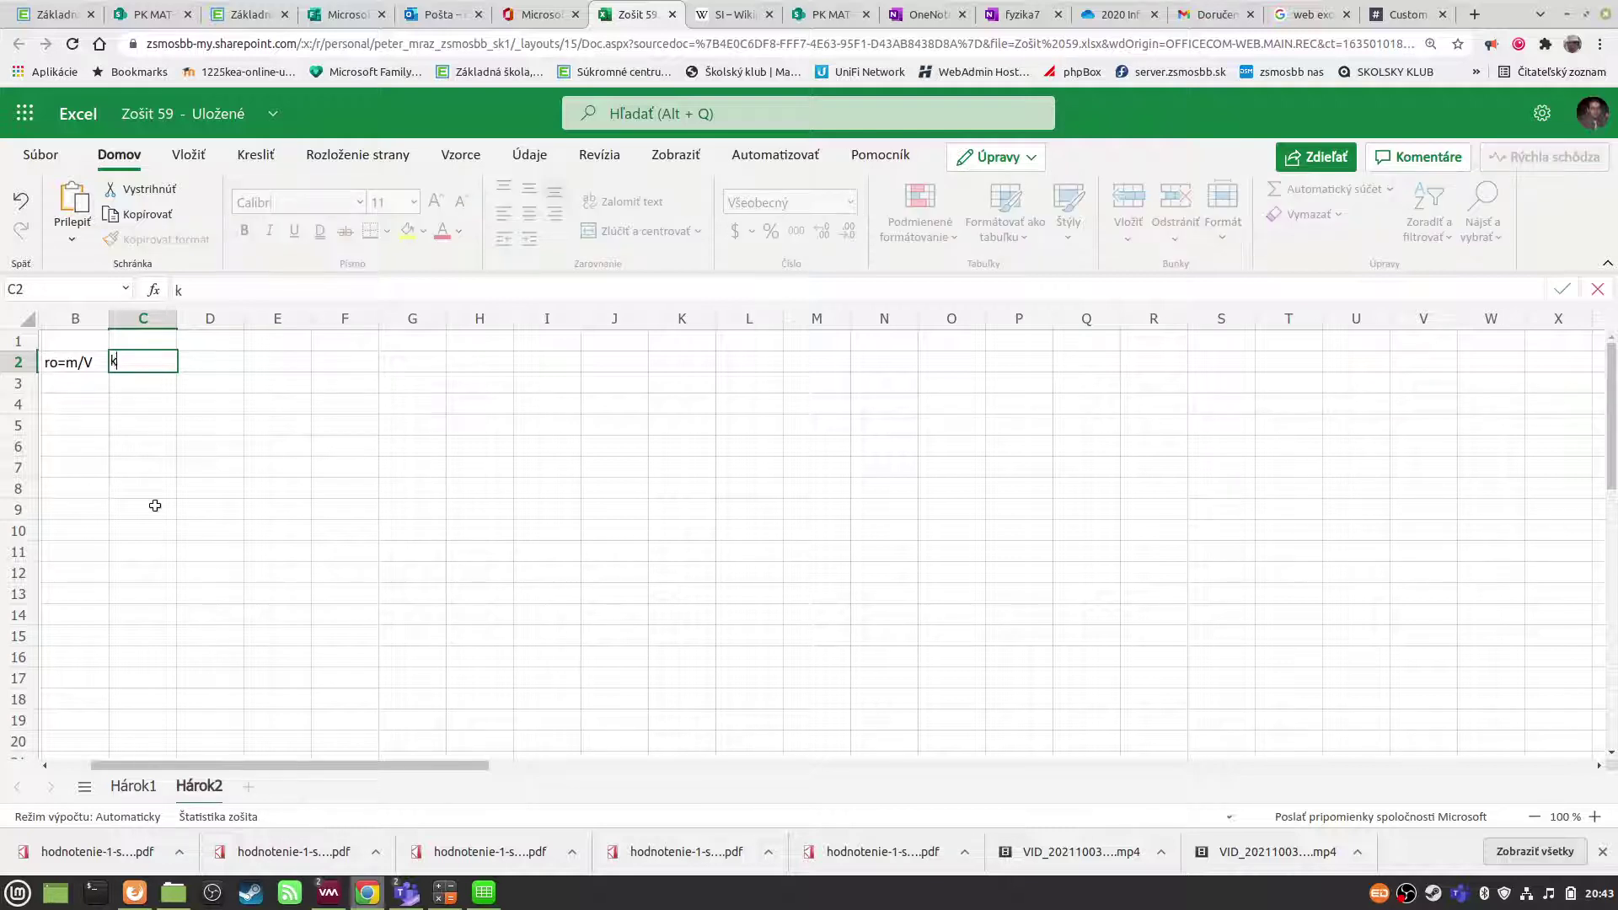
pyautogui.write('g/')
pyautogui.write('m3')
pyautogui.click(278, 399)
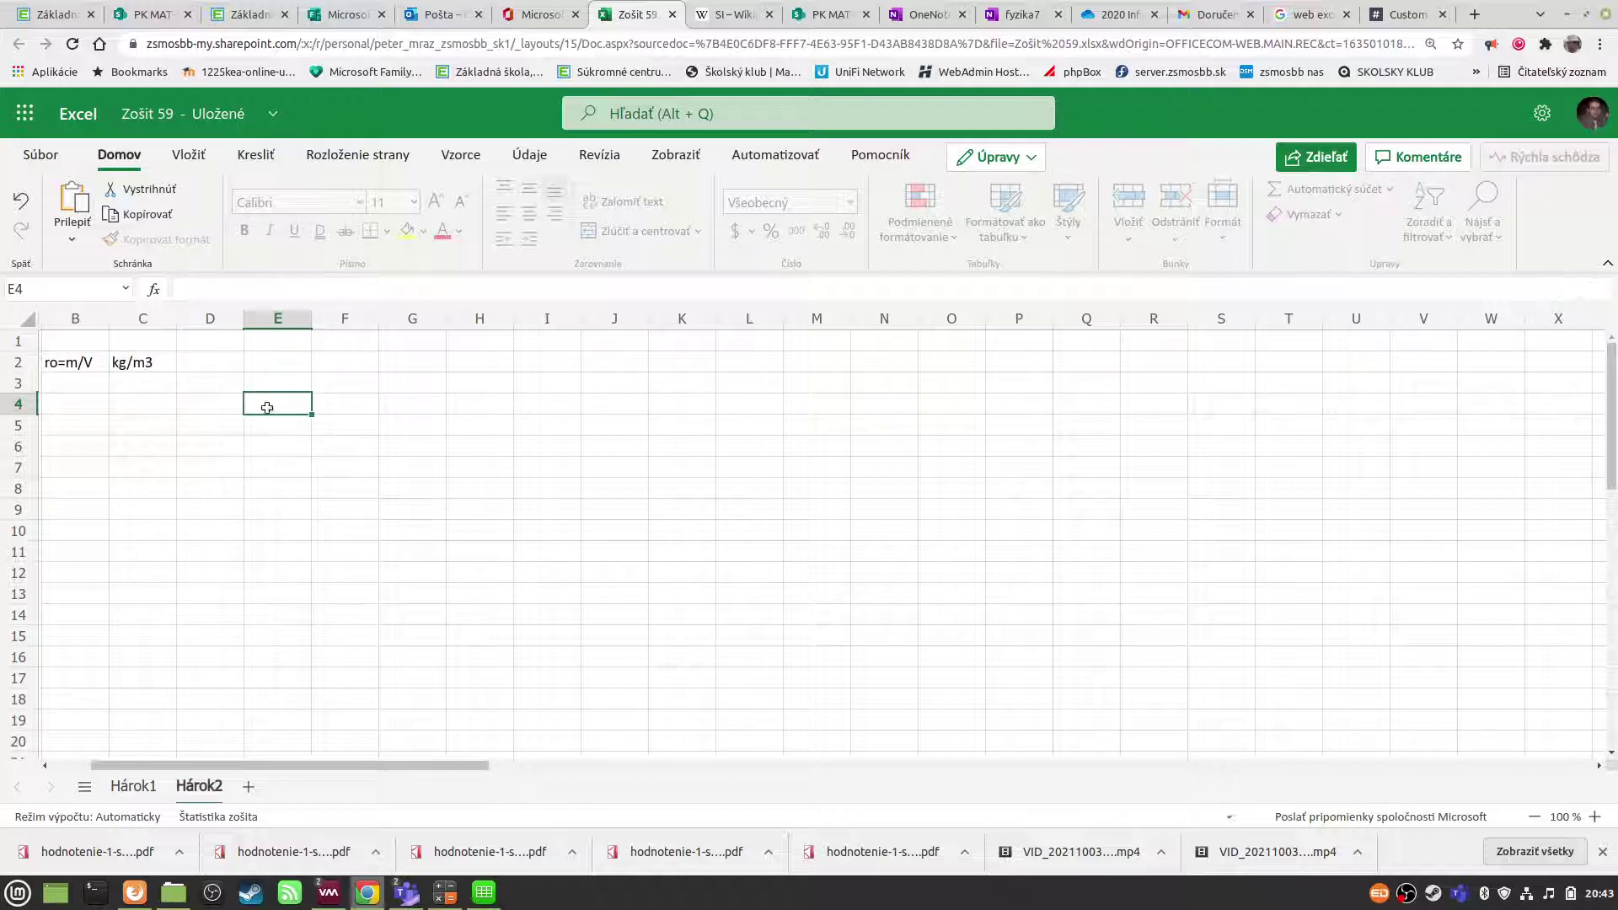
pyautogui.click(207, 357)
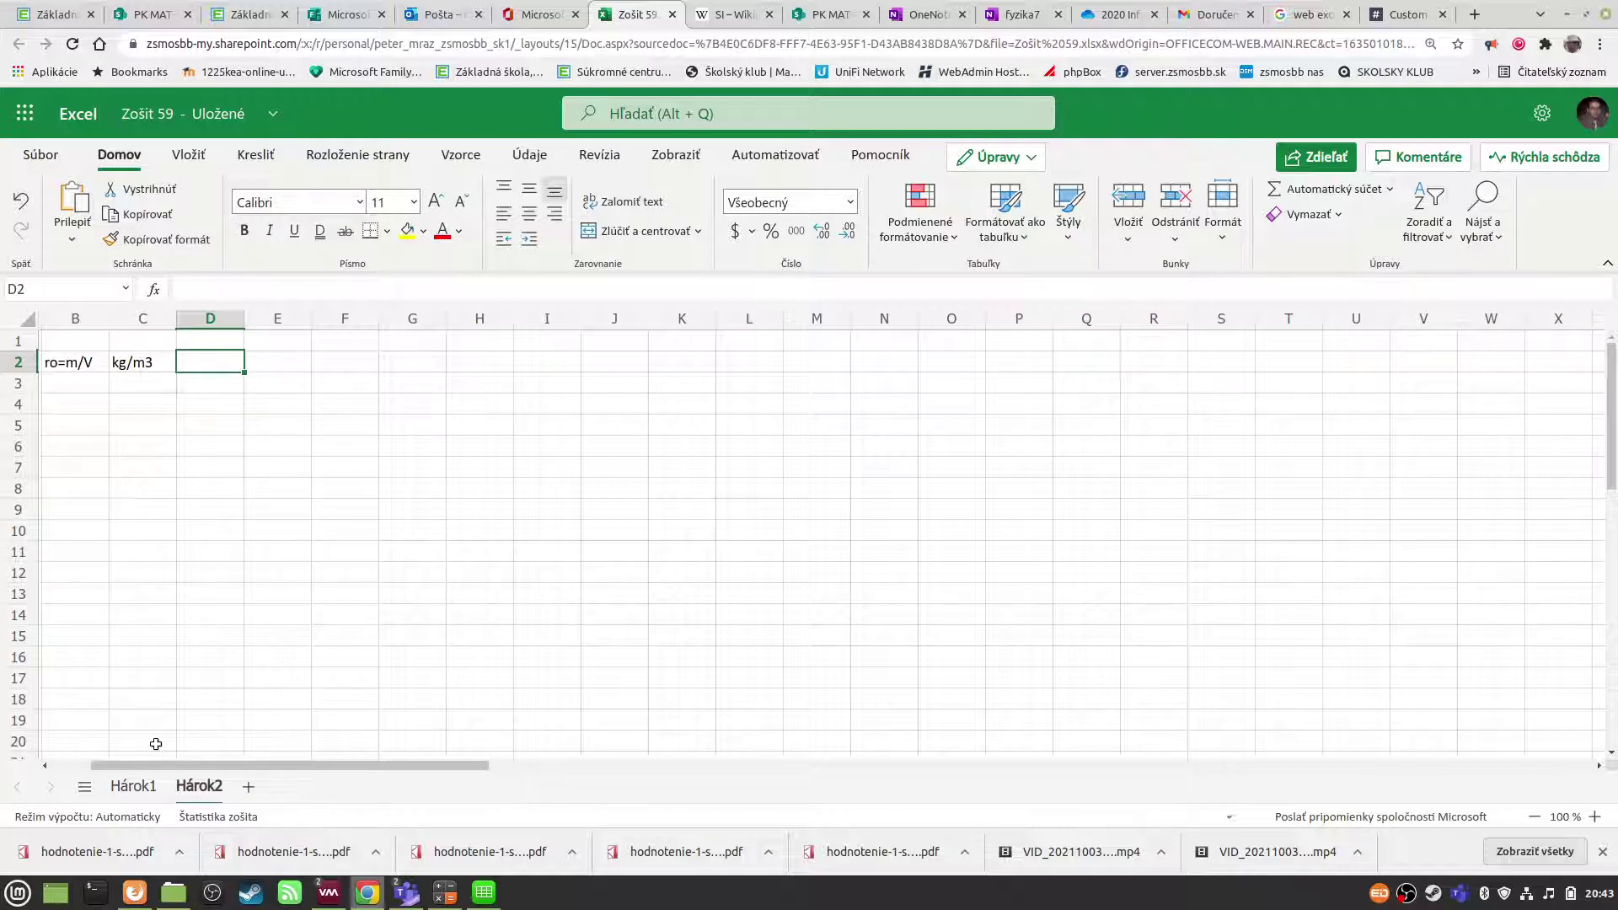
pyautogui.write('g')
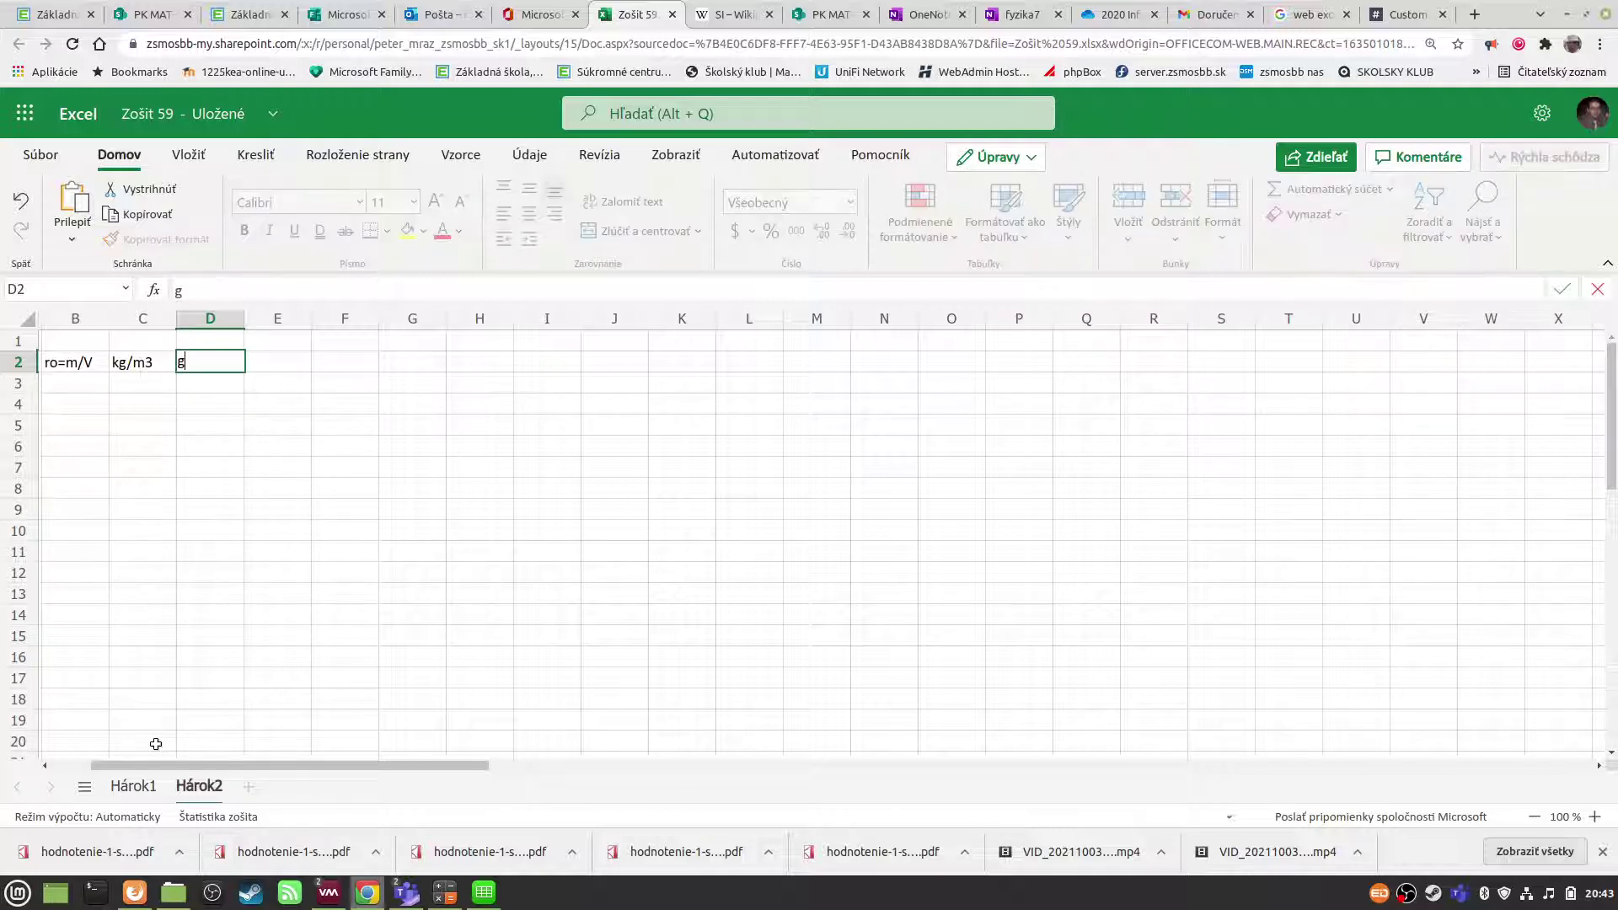
pyautogui.write('/cm')
pyautogui.write('3')
pyautogui.press('Return')
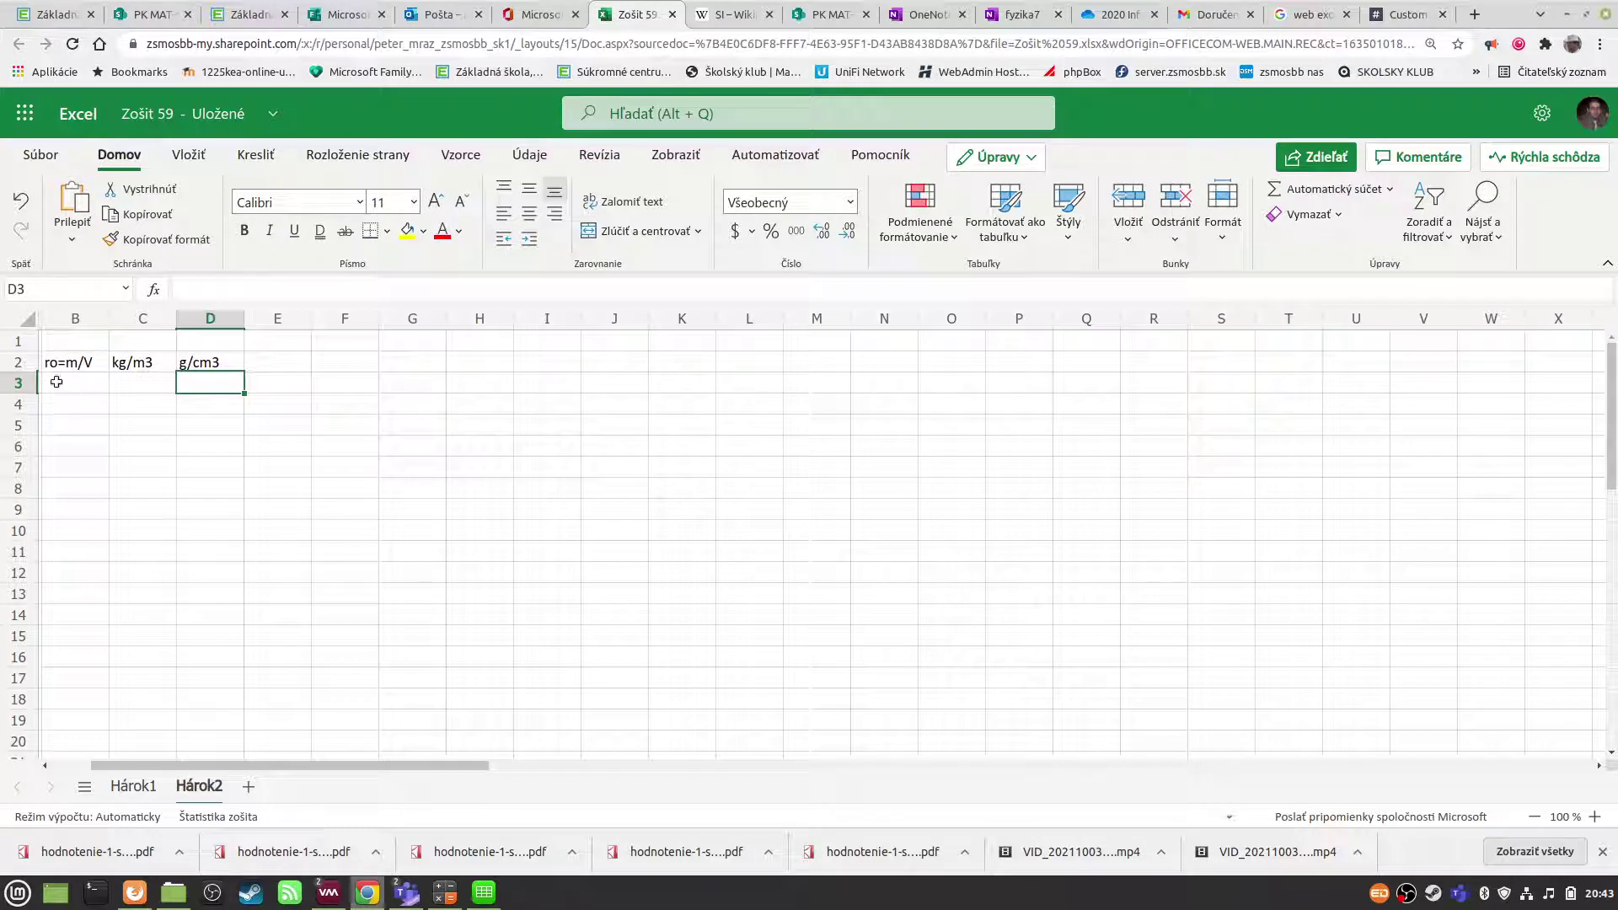
# - Label B4 'm' and B5 'V', and enter a mass of 1 in C4
pyautogui.click(65, 380)
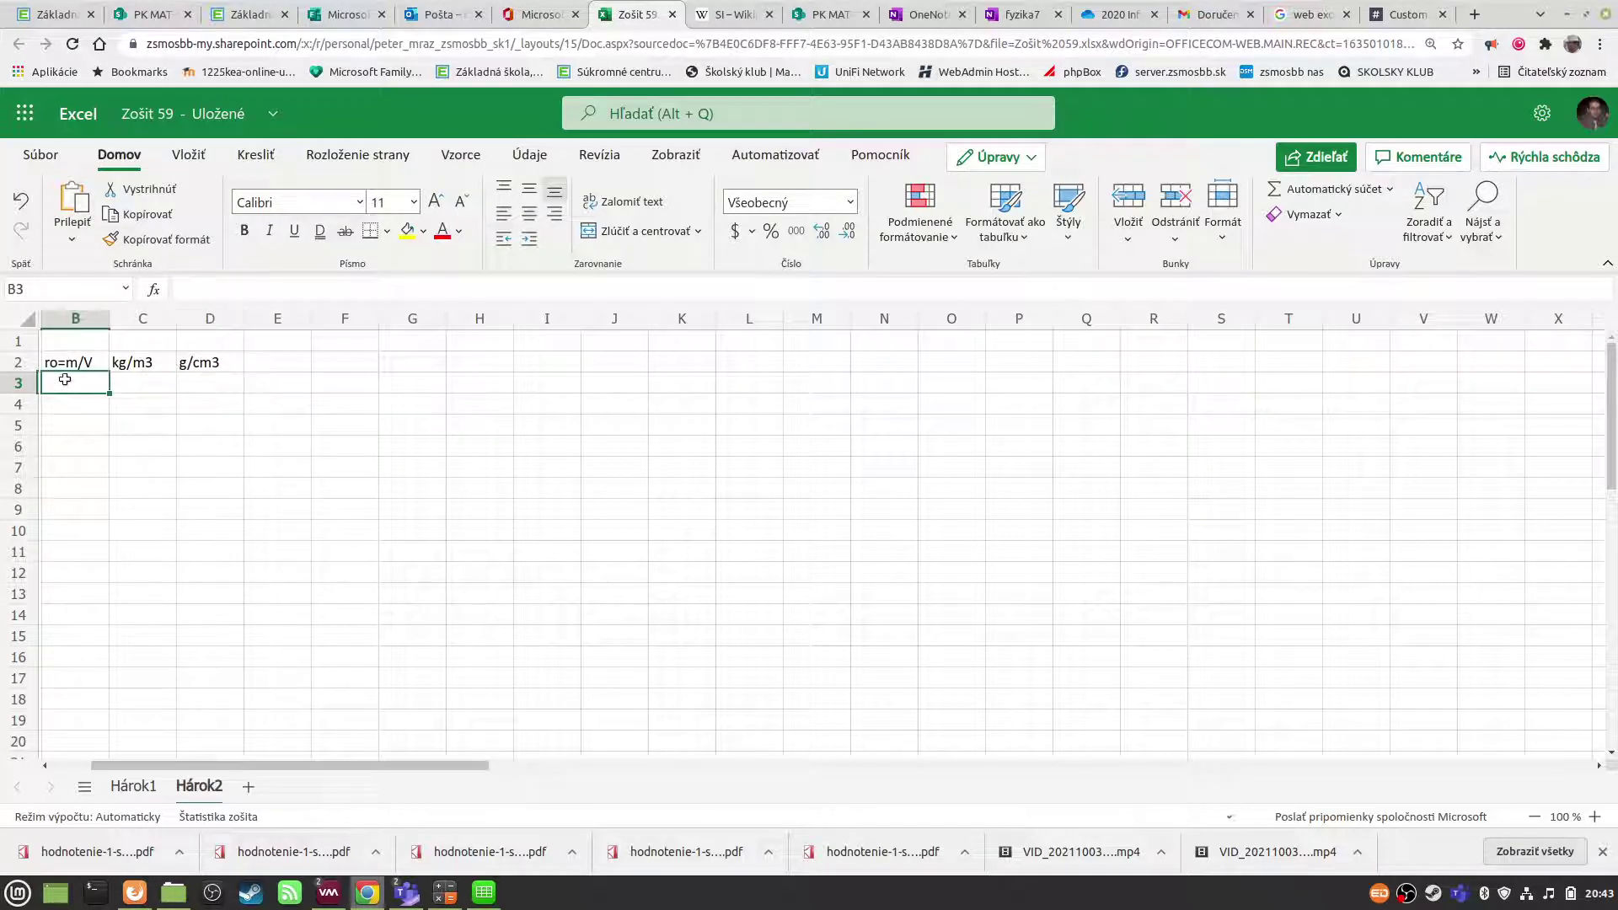
pyautogui.click(75, 402)
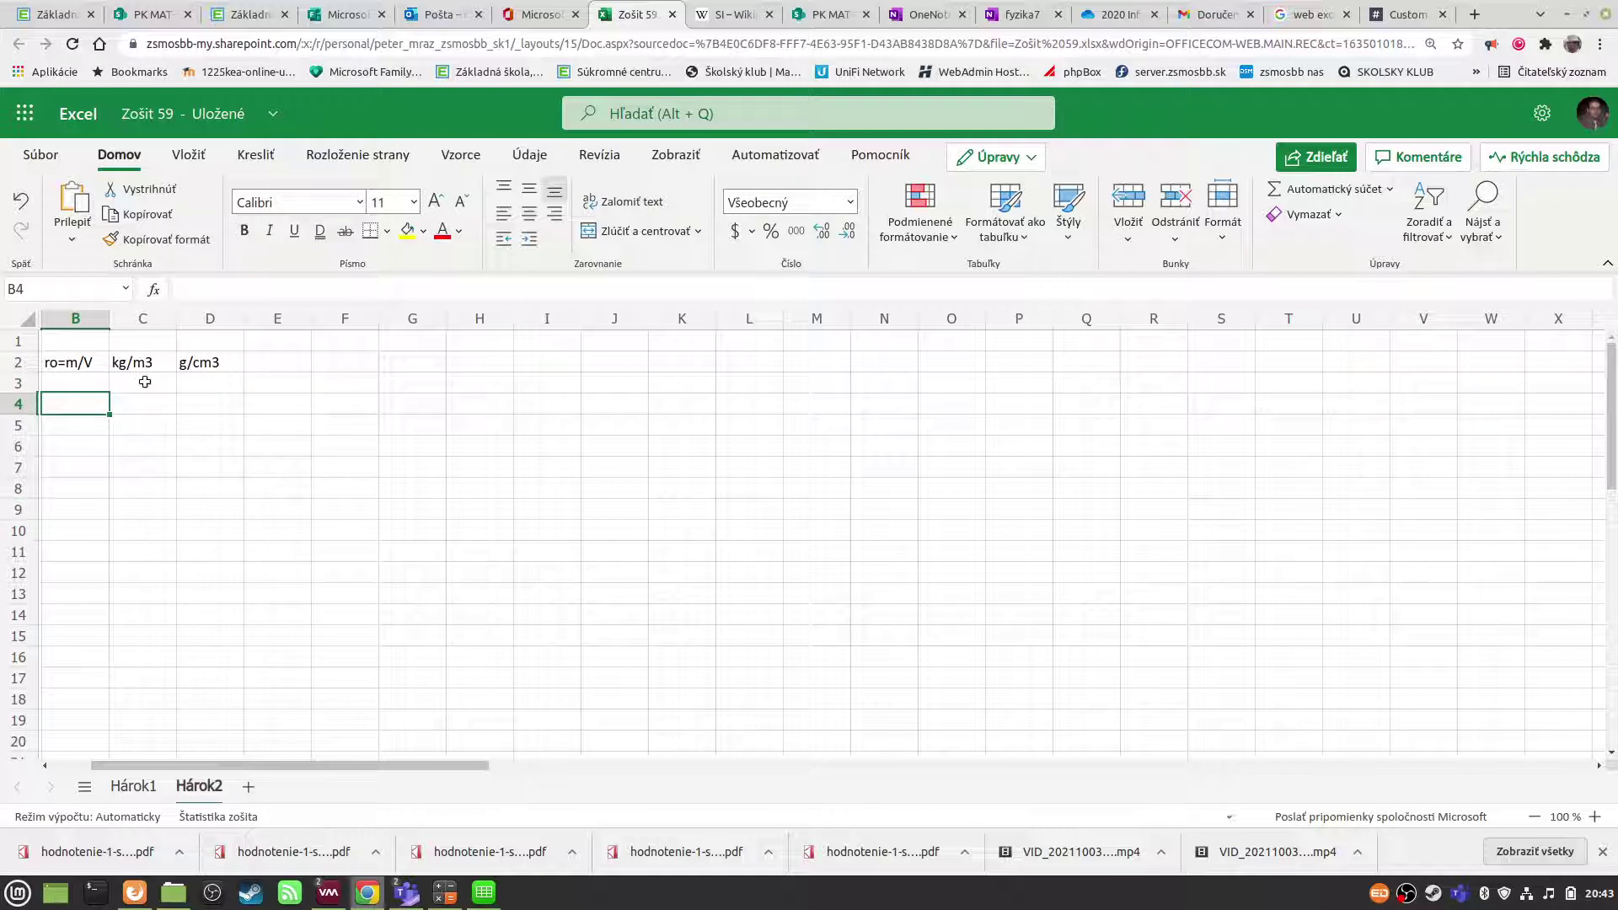
pyautogui.write('m')
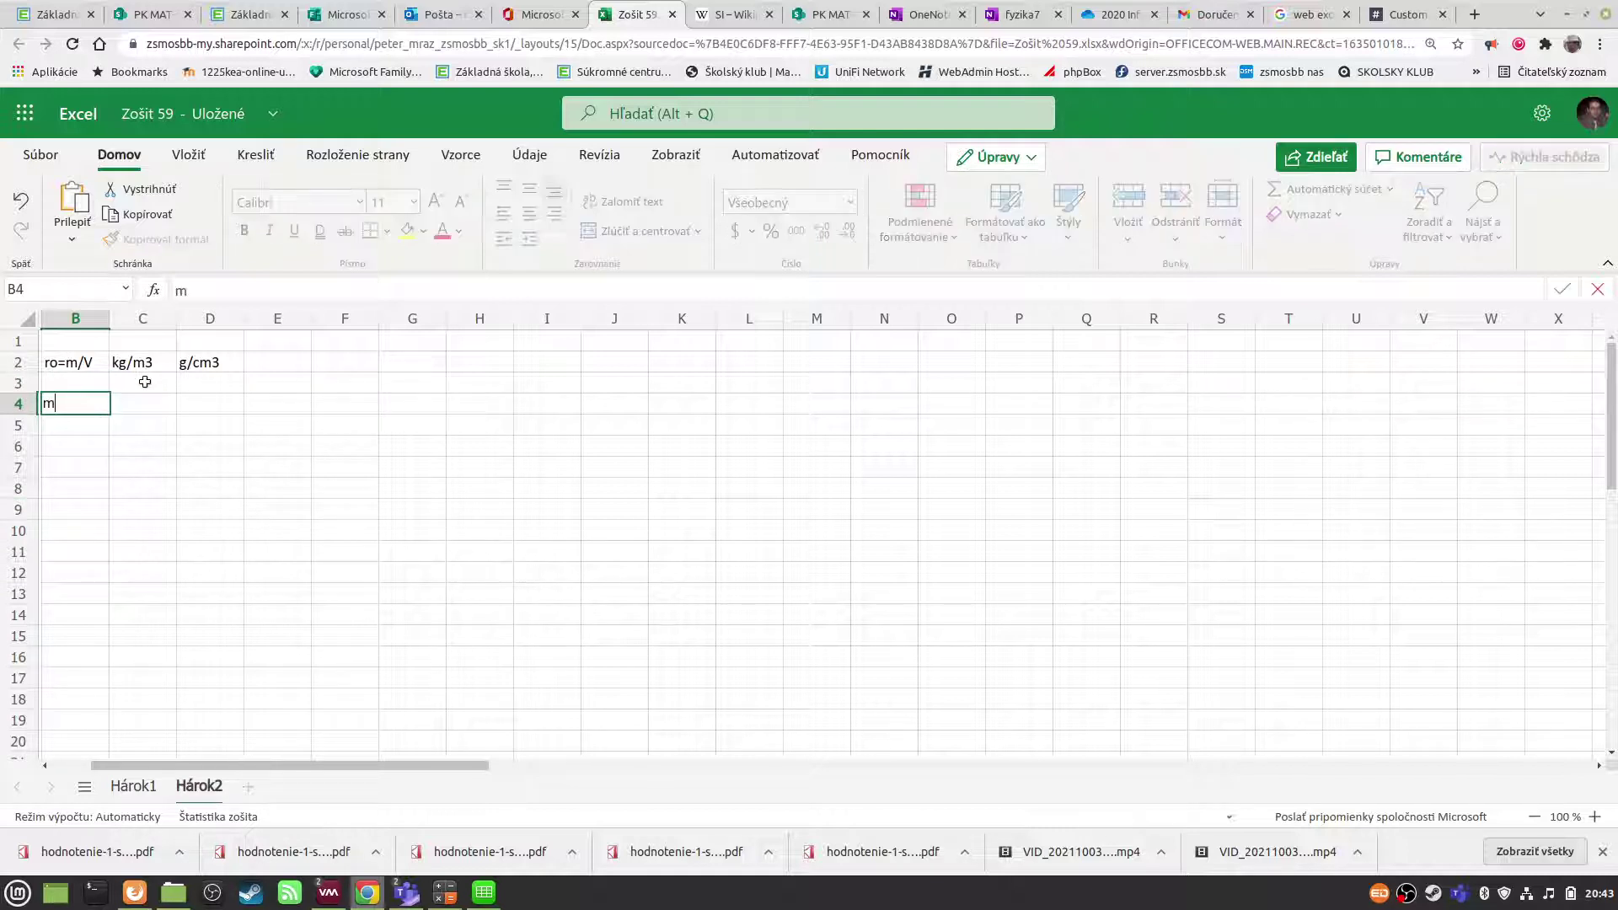
pyautogui.press('Return')
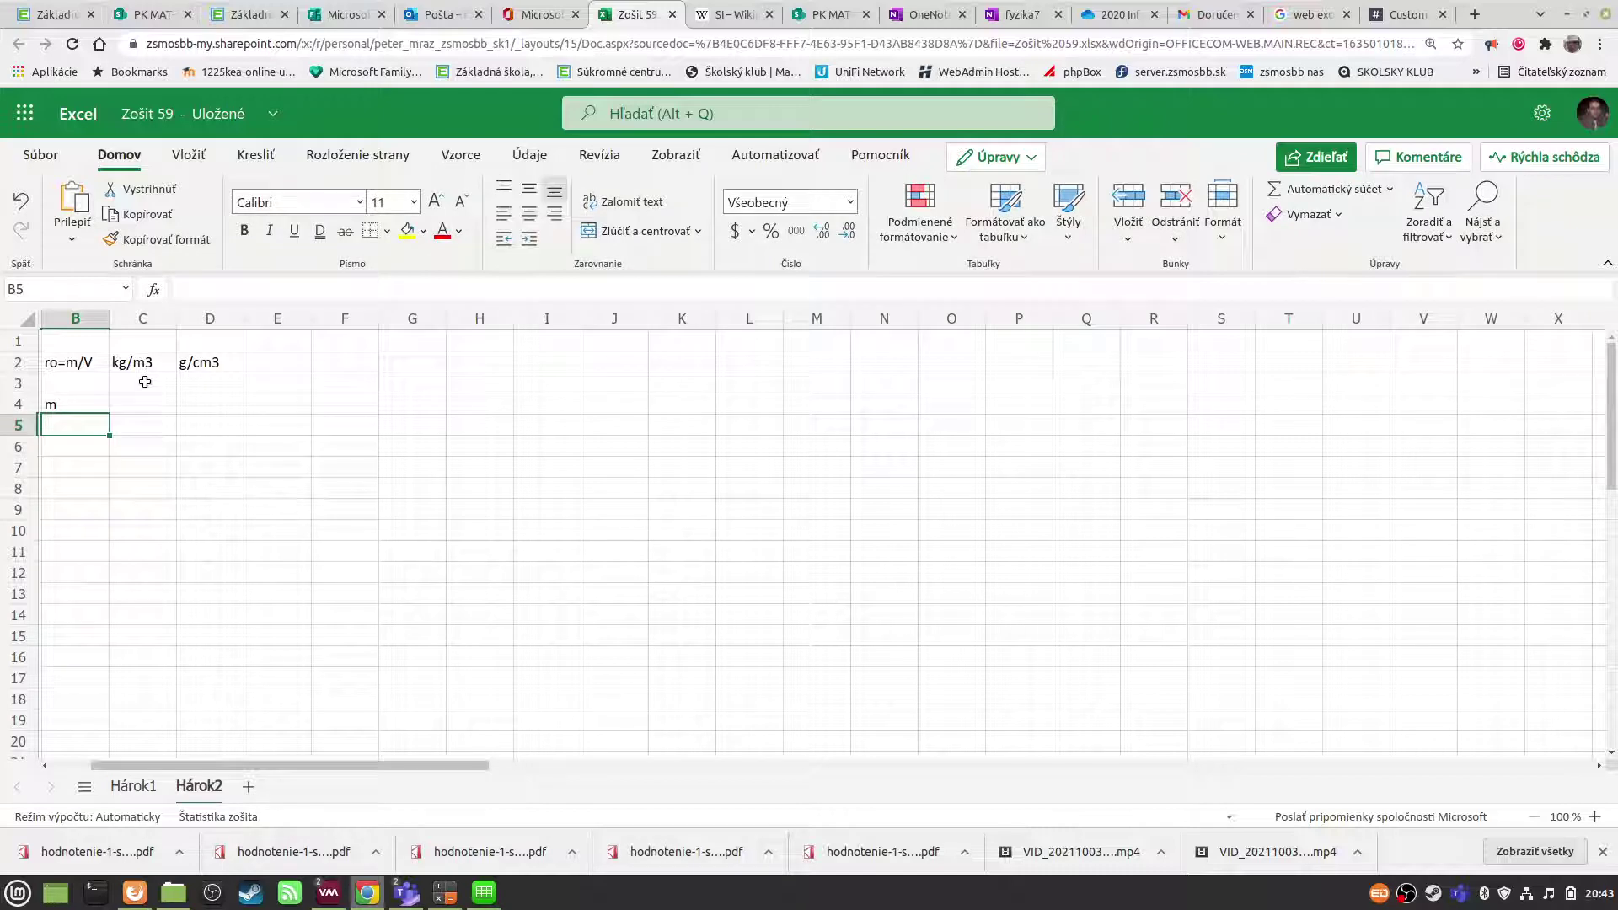
pyautogui.write('V')
pyautogui.press('Up')
pyautogui.press('Right')
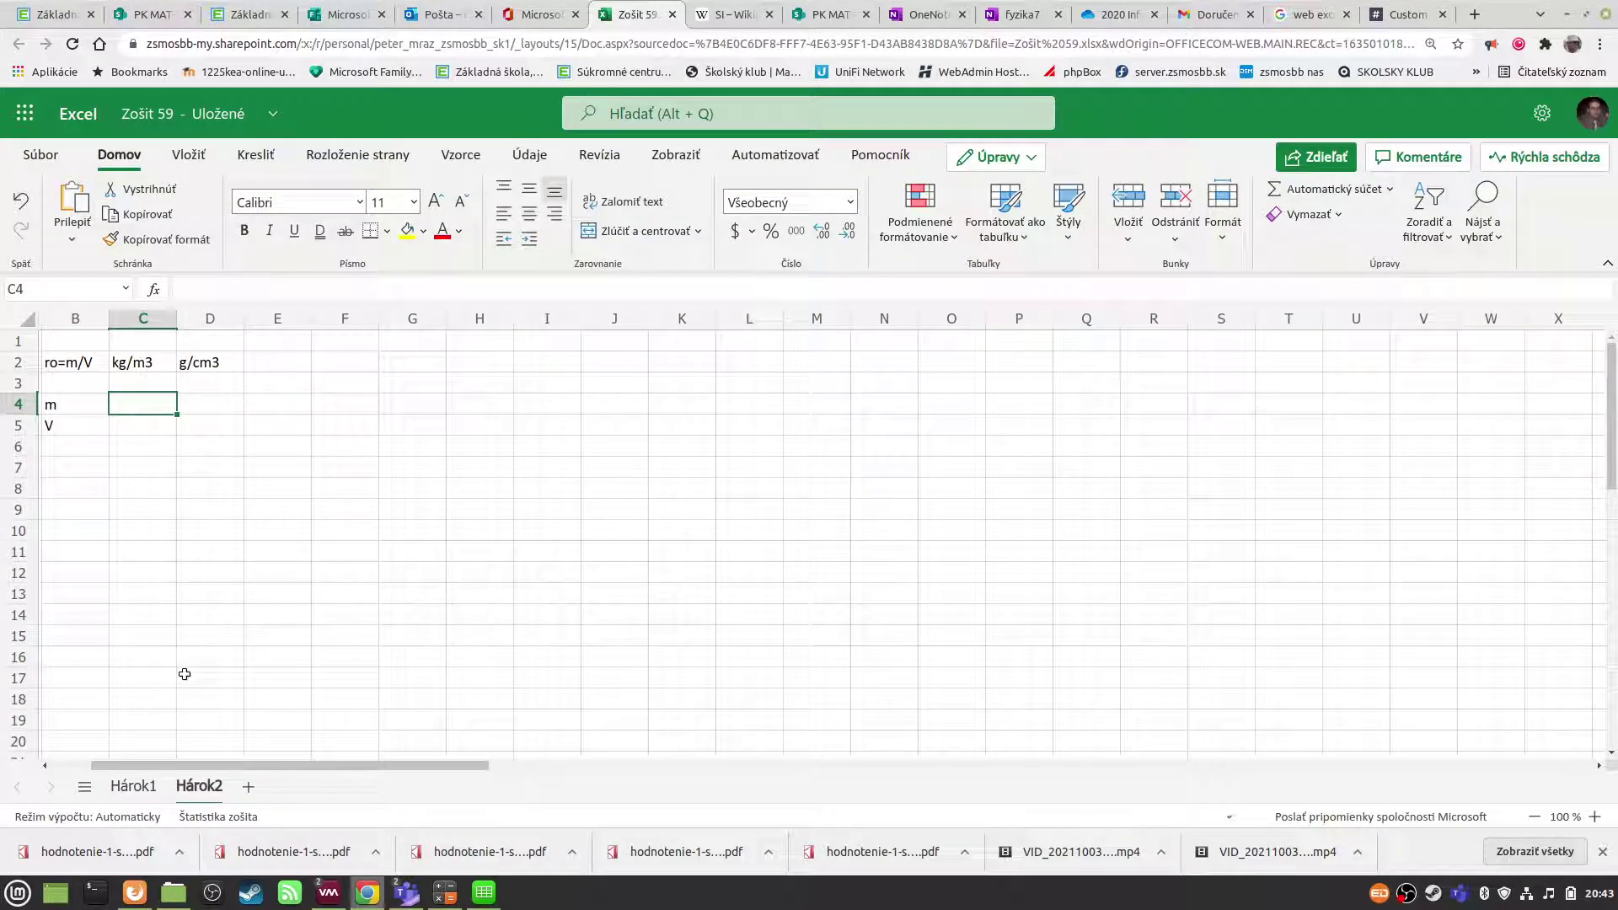
pyautogui.write('1')
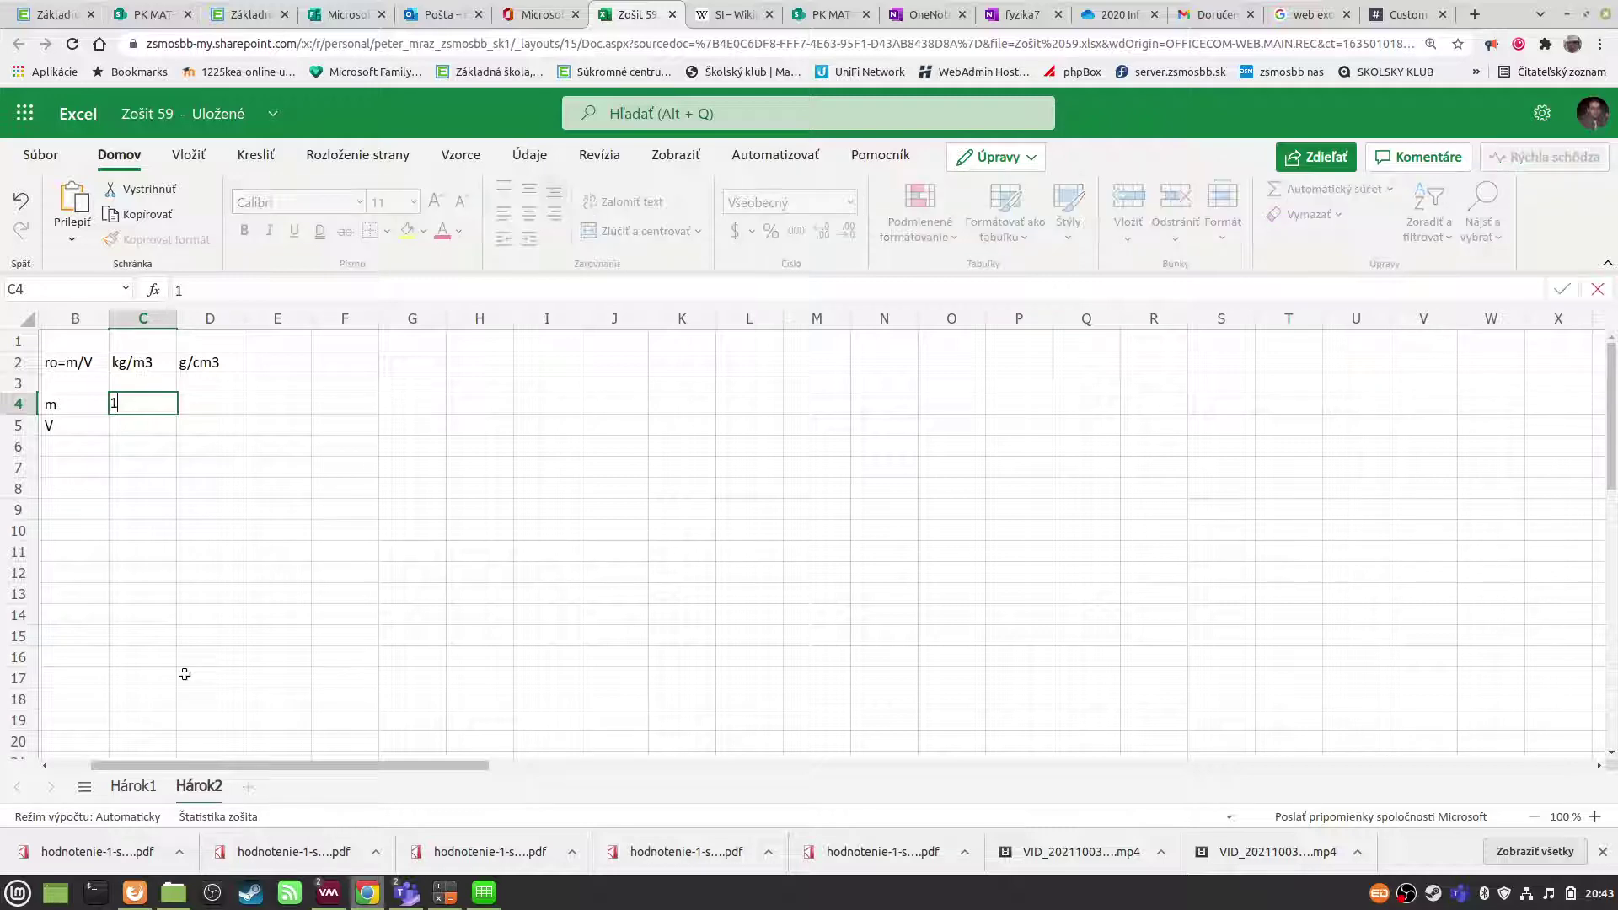
pyautogui.press('Tab')
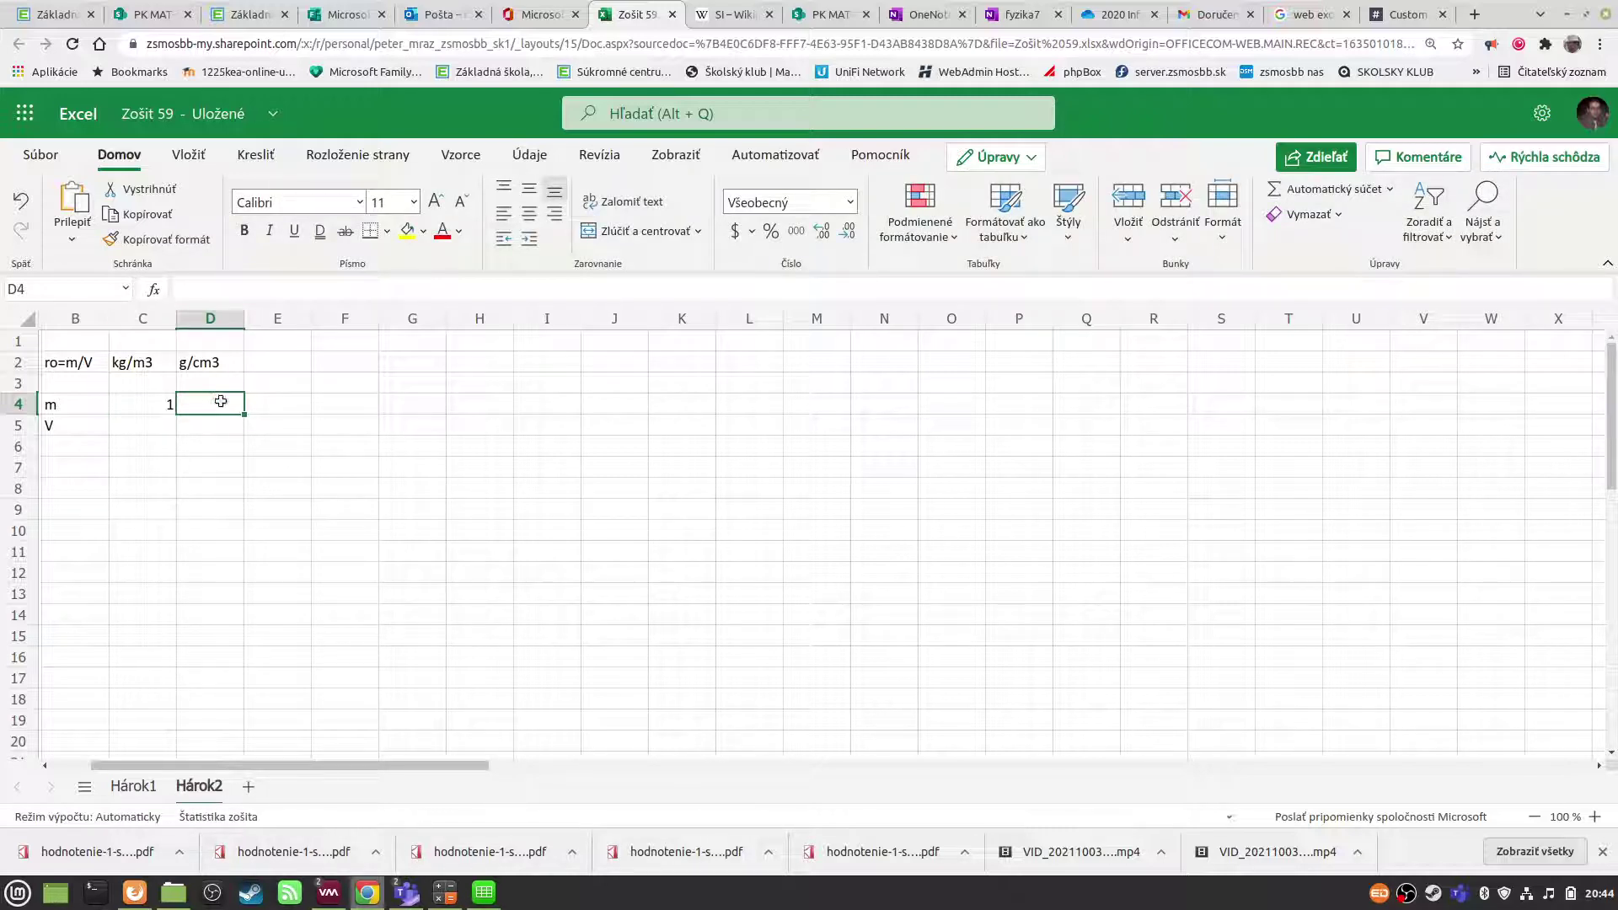
# - Go back to Hárok1 to view the prefix conversion tables
pyautogui.click(134, 786)
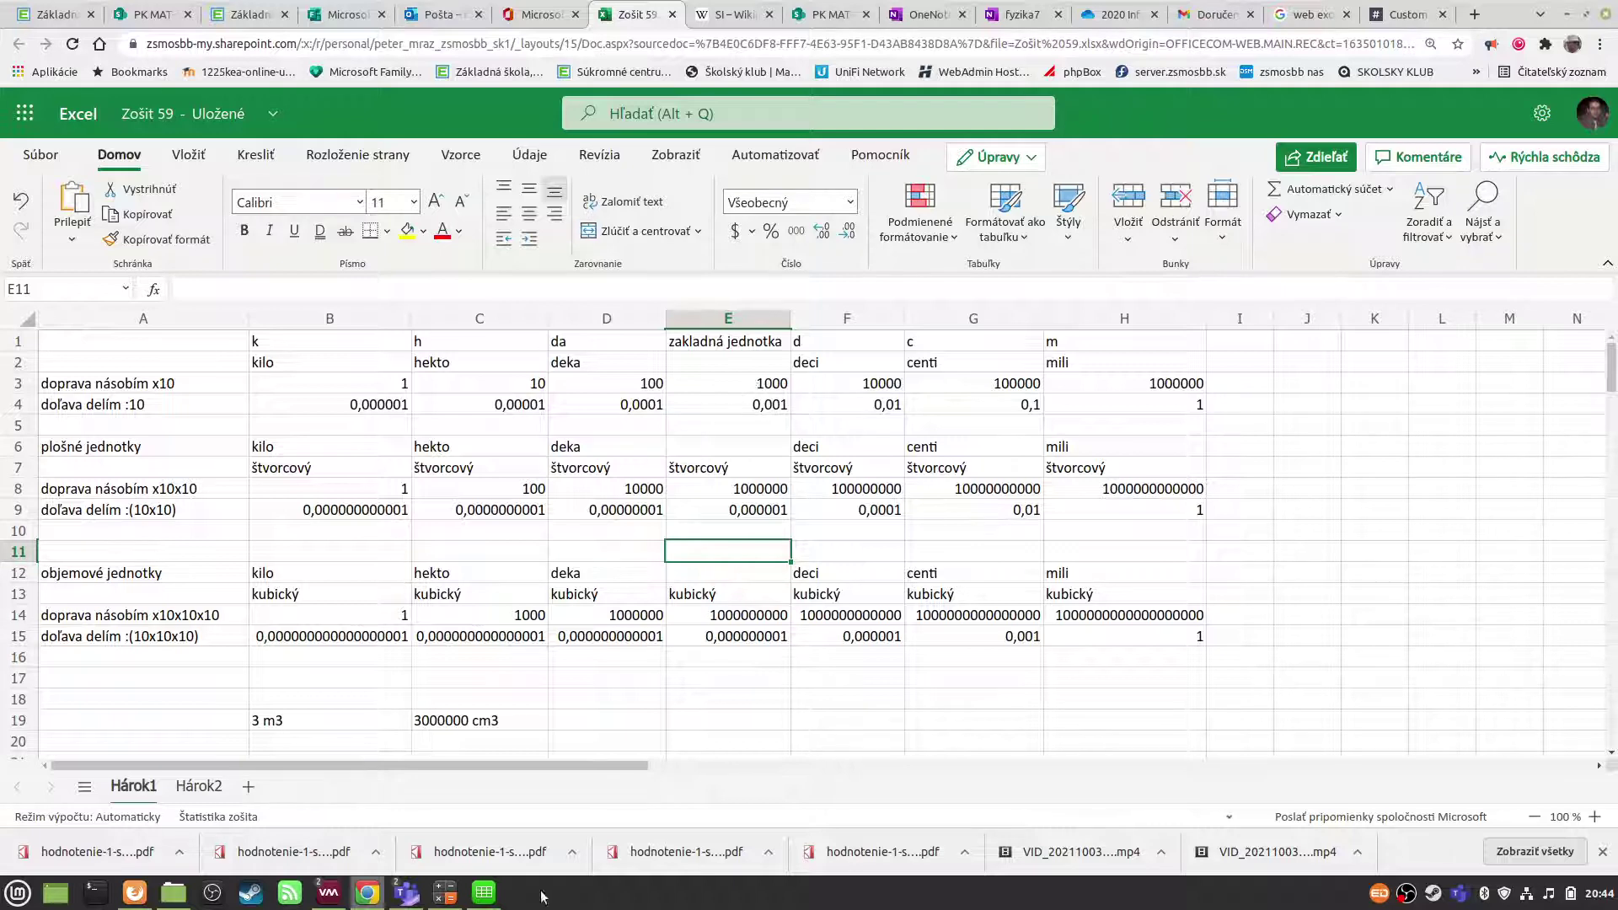
# - On Hárok2, enter a formula in D4 multiplying C4 to give 1000
pyautogui.click(199, 785)
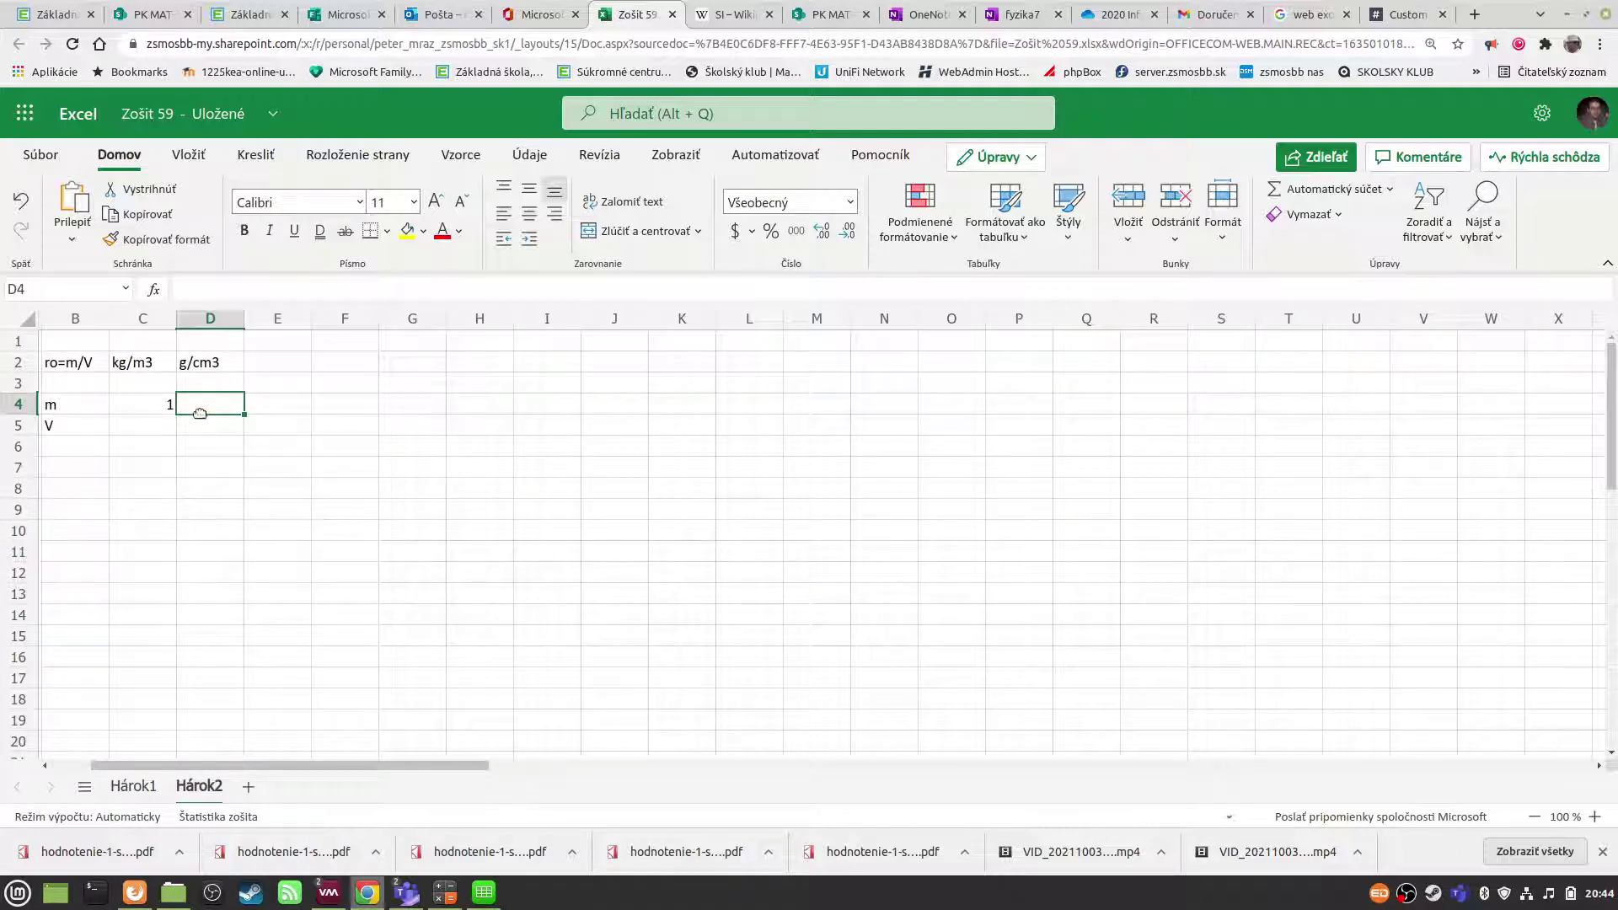
pyautogui.write('=')
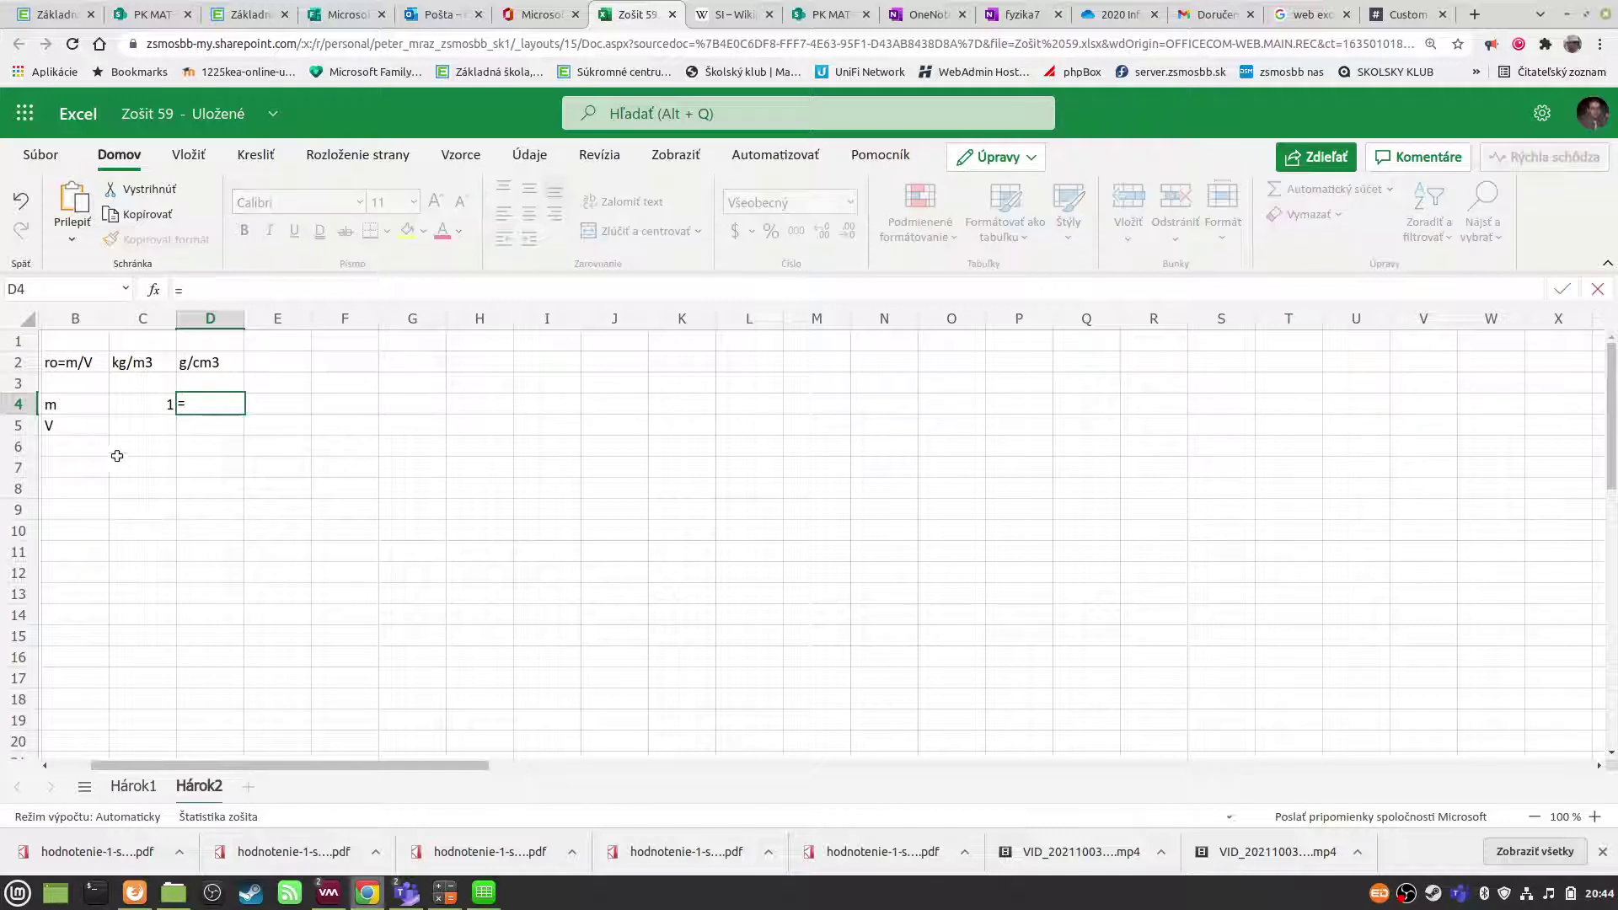
pyautogui.click(149, 402)
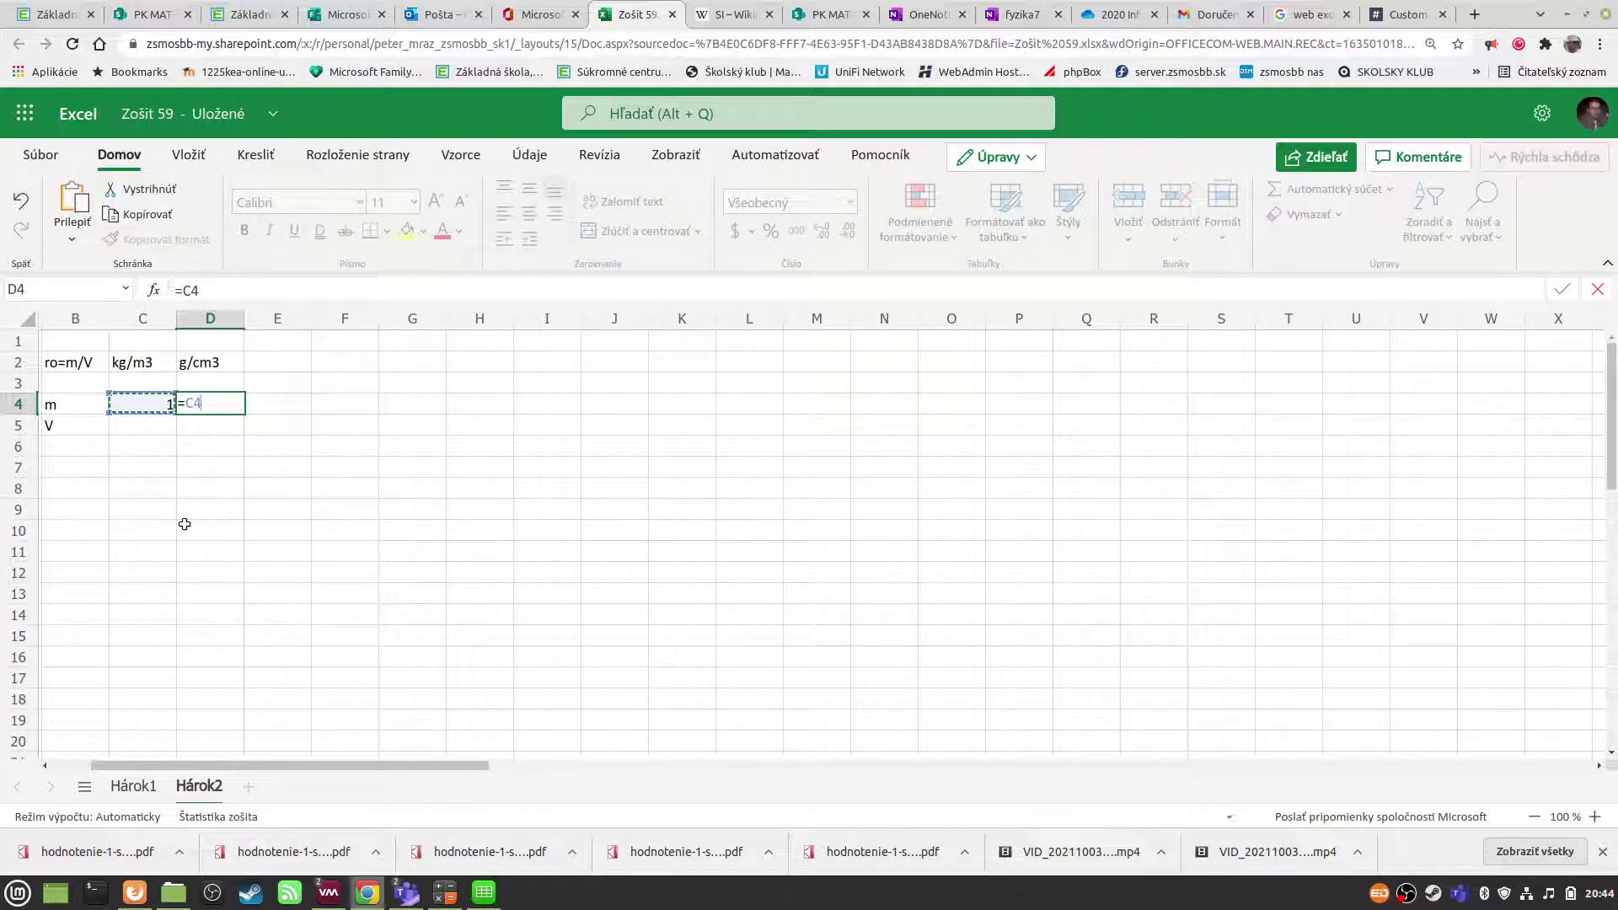
pyautogui.write('*1000')
pyautogui.press('Return')
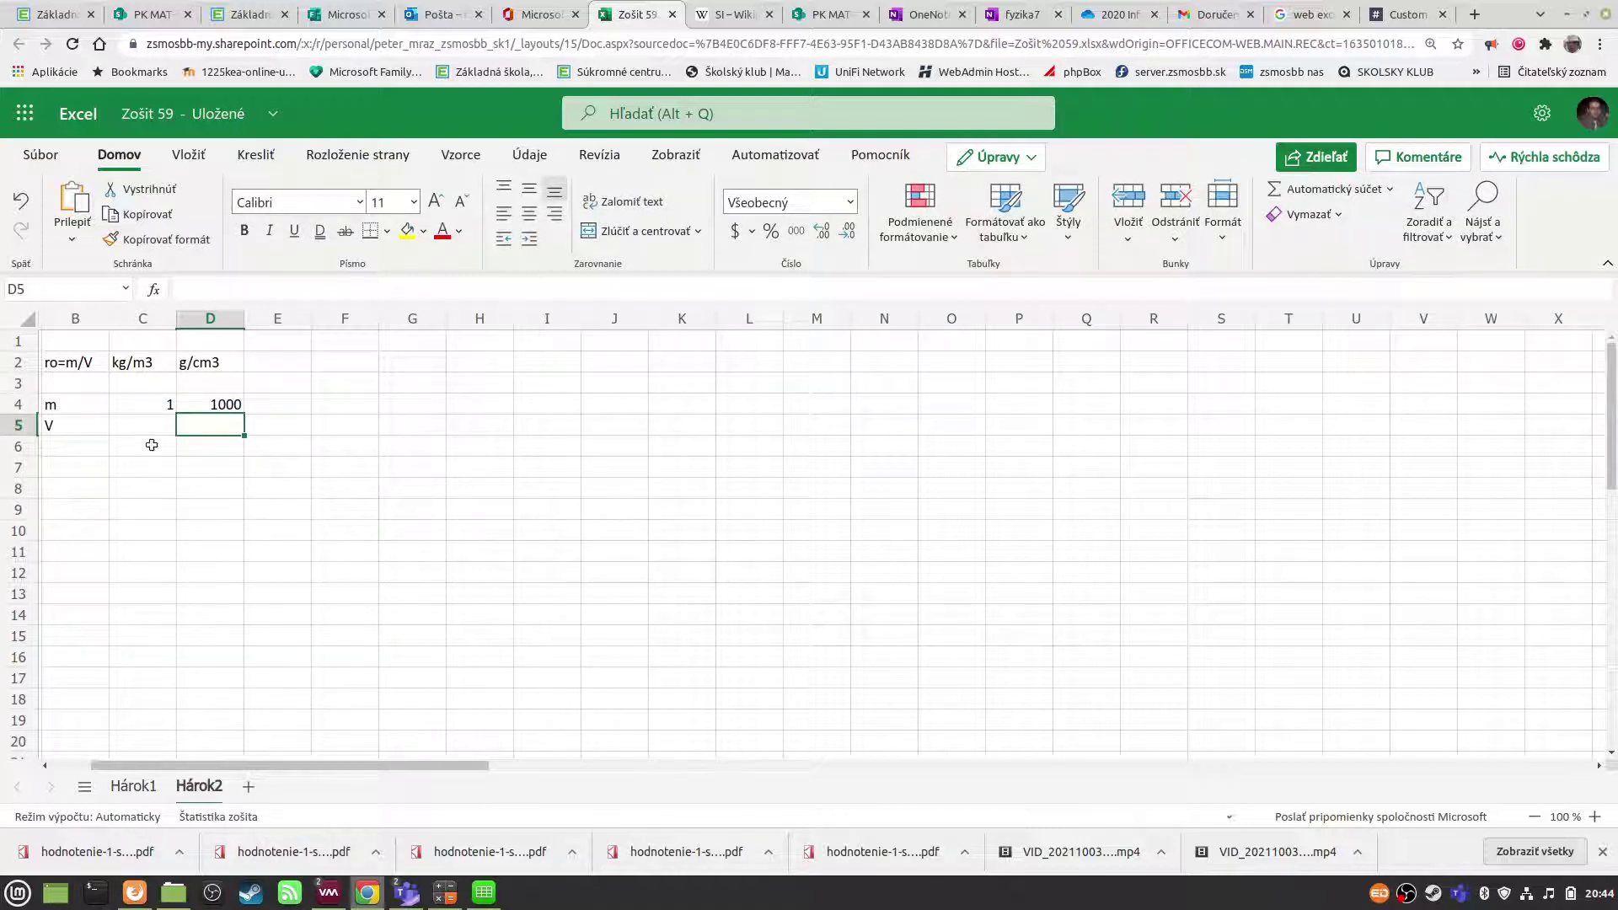
# - Set the volume in C5 to 1, then return to Hárok1
pyautogui.click(139, 425)
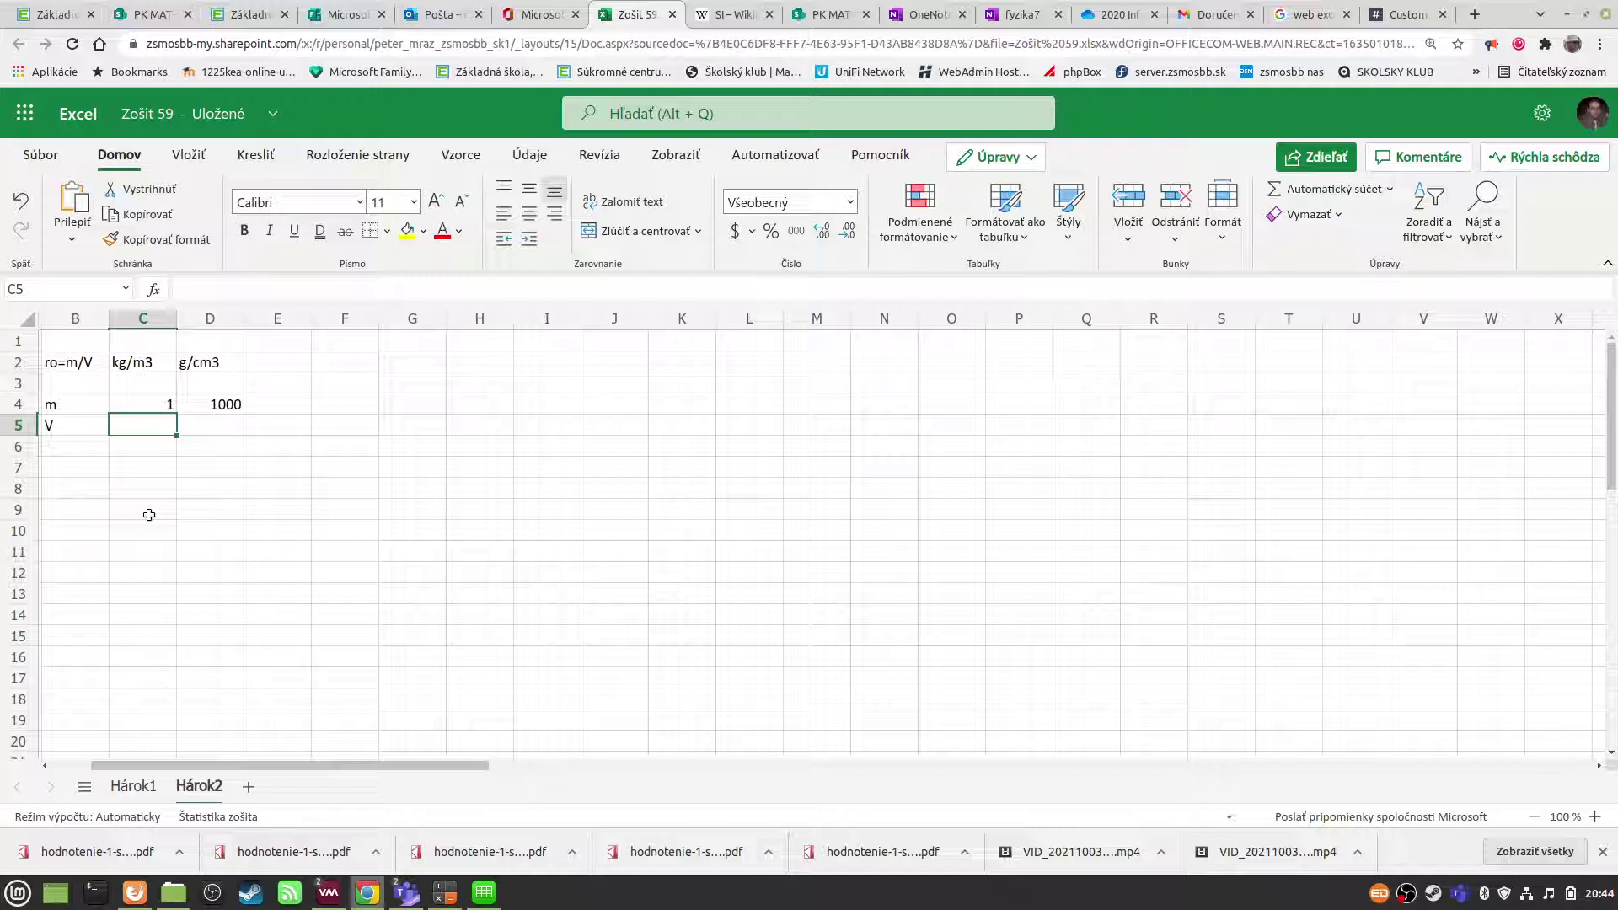
pyautogui.write('1')
pyautogui.press('Return')
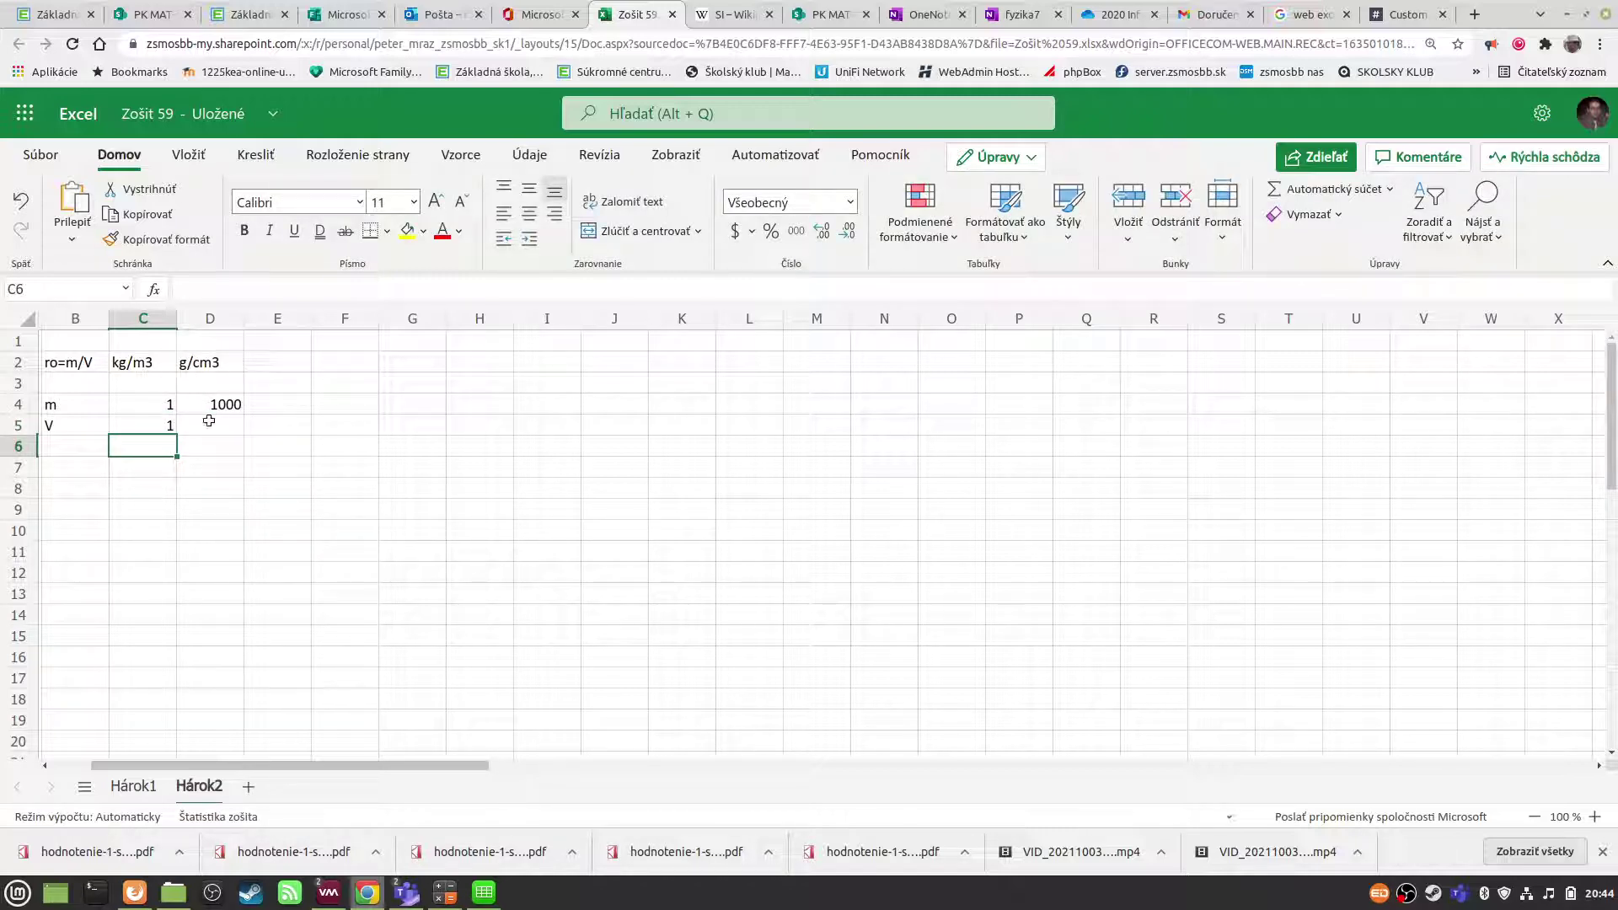
pyautogui.click(134, 785)
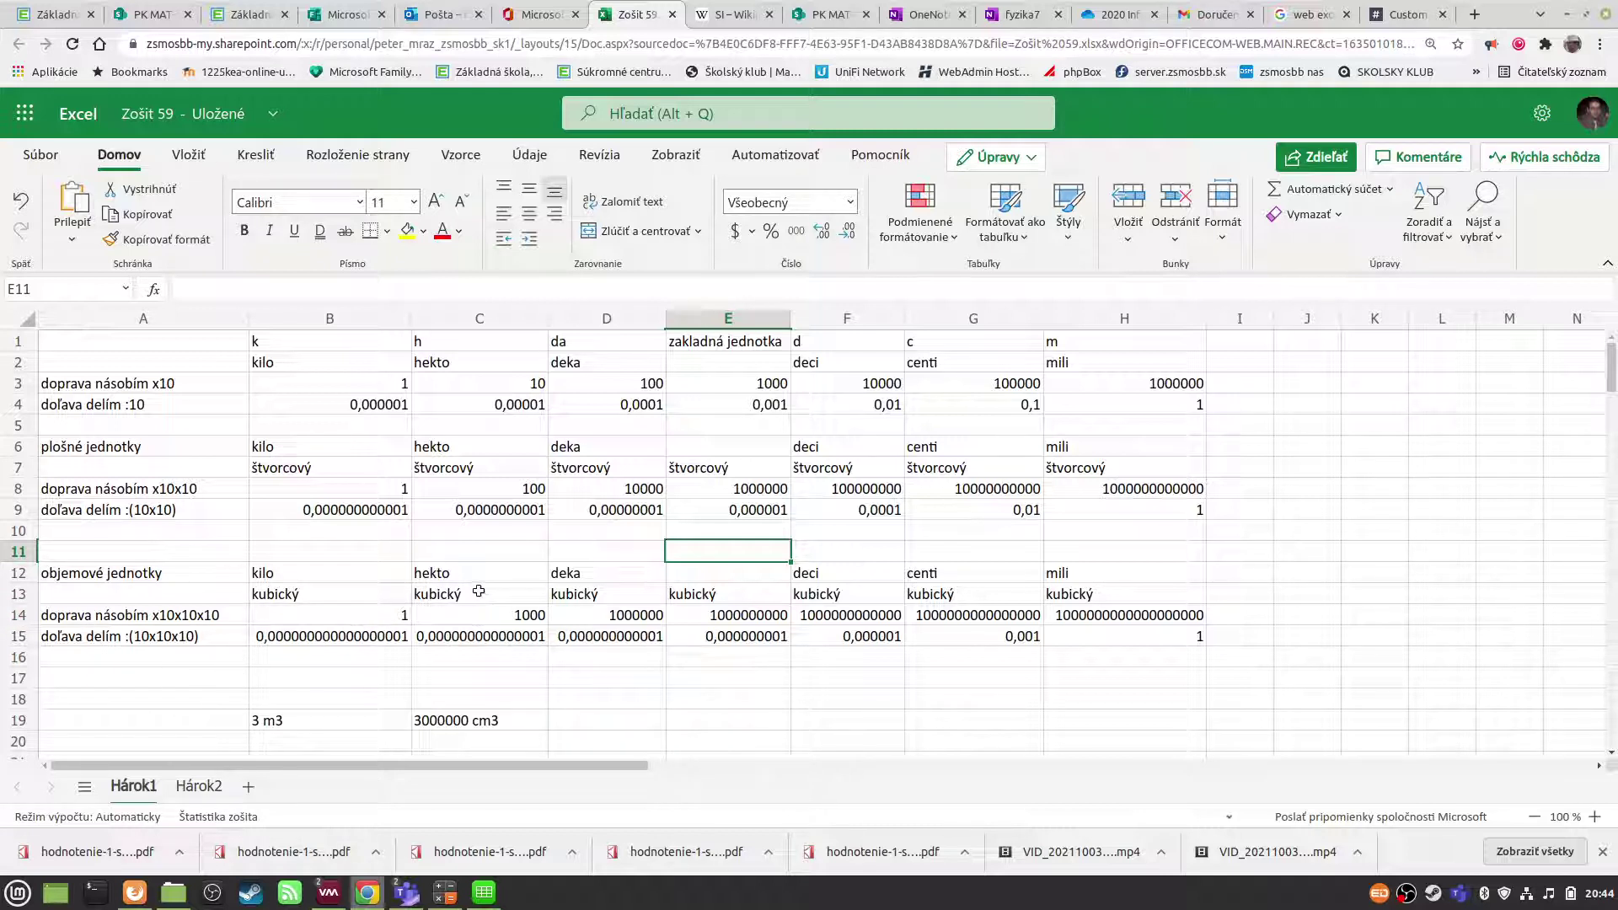
# - Try entering 1 in E14 of the cubic table, then undo the change
pyautogui.click(707, 620)
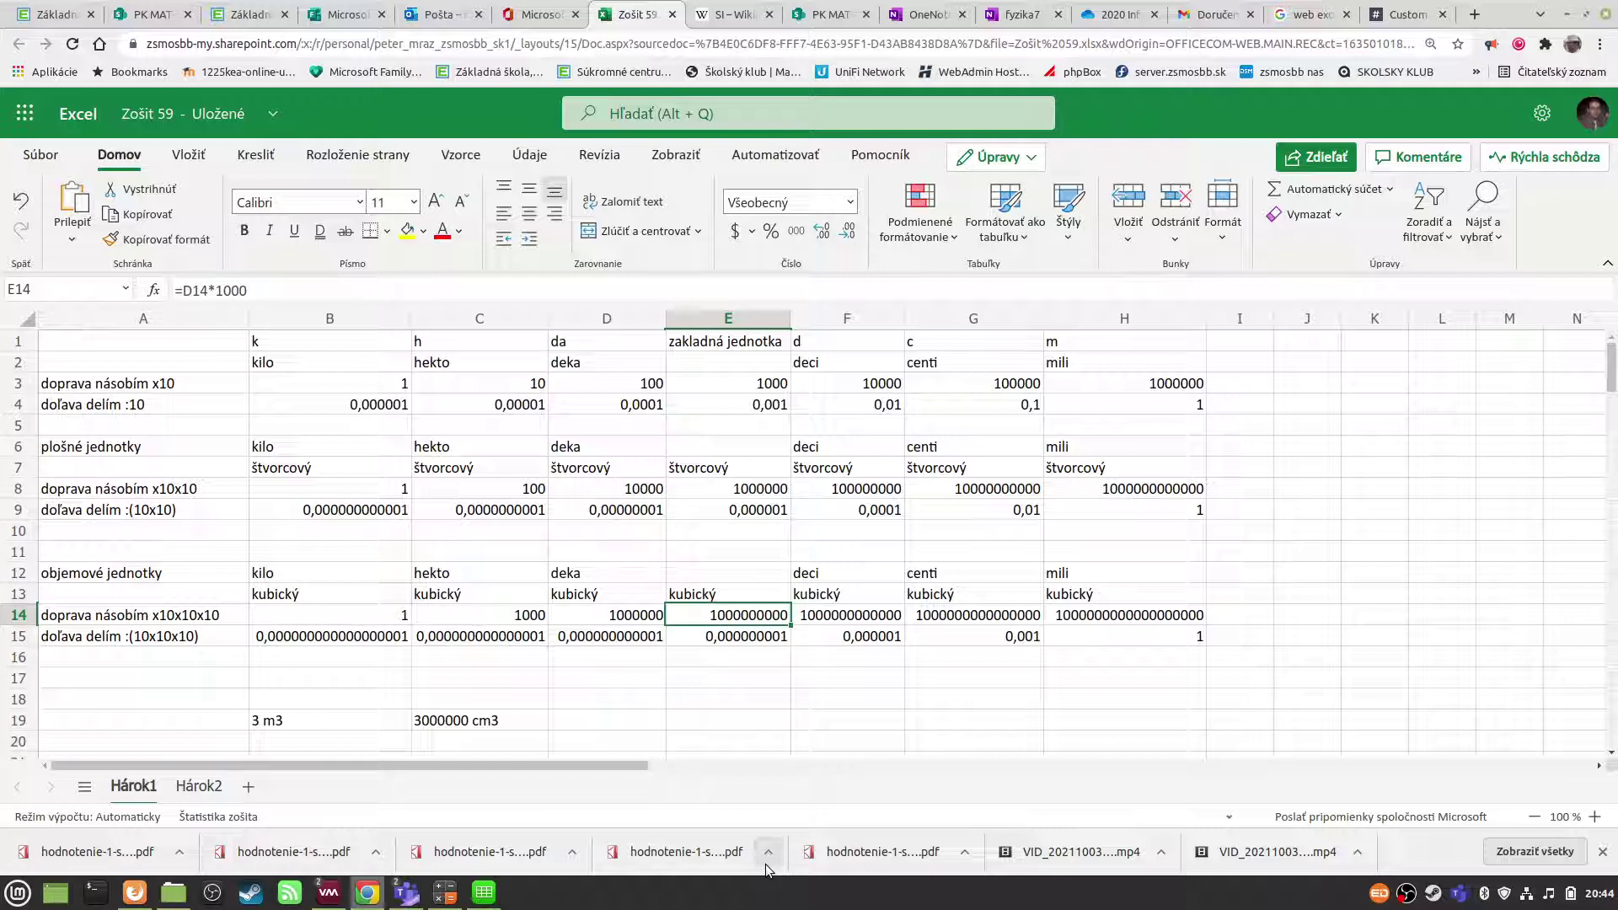
pyautogui.write('1')
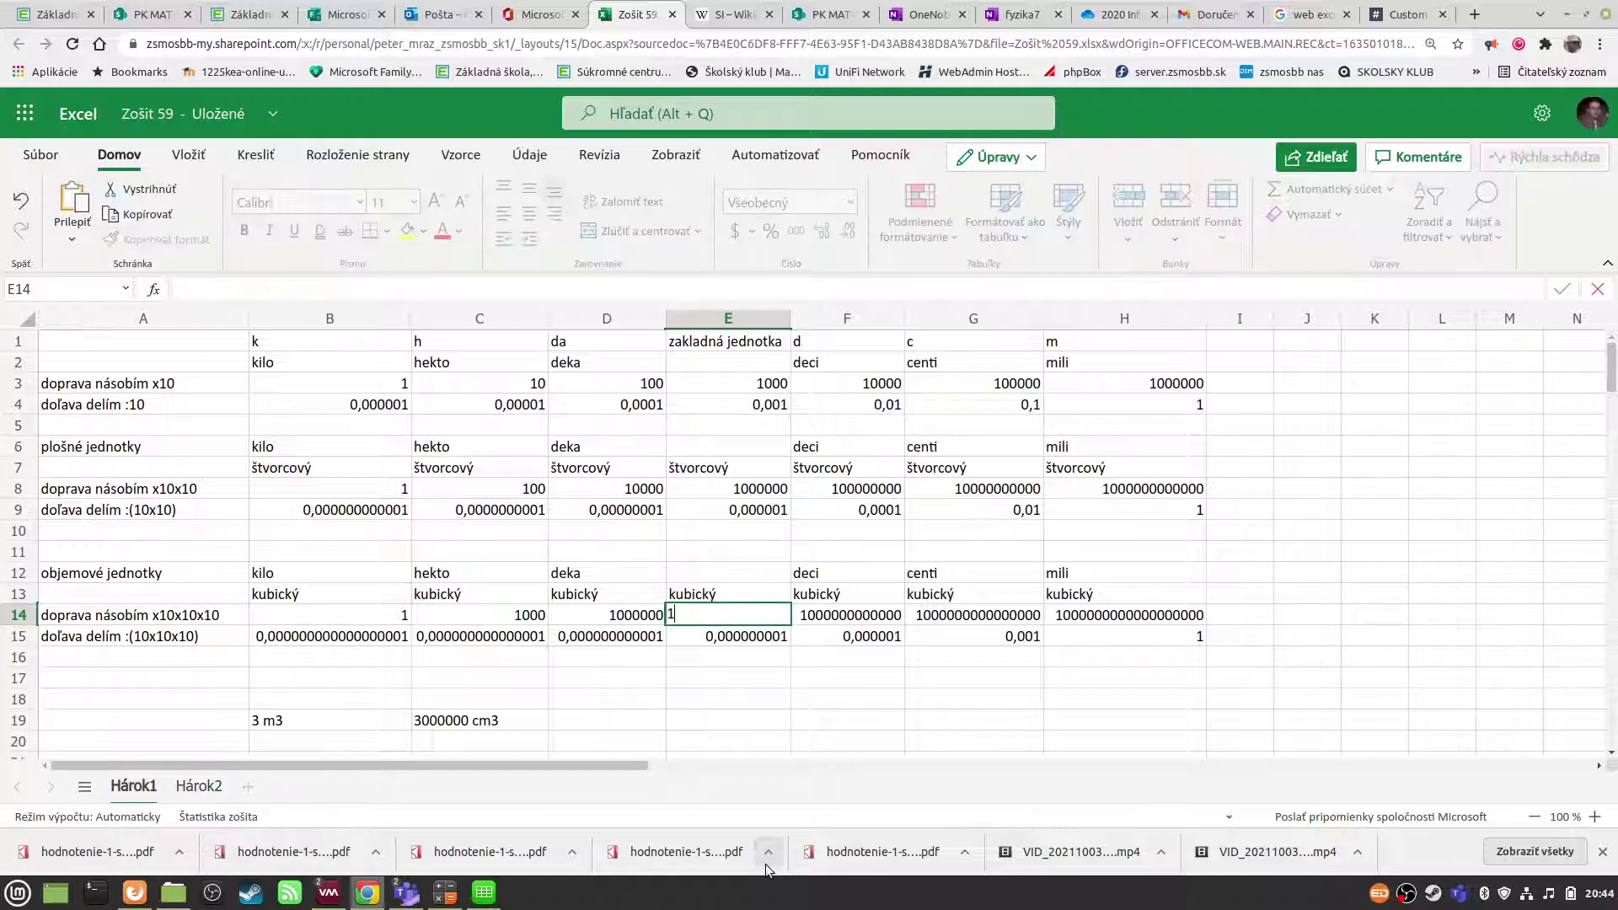
pyautogui.click(824, 654)
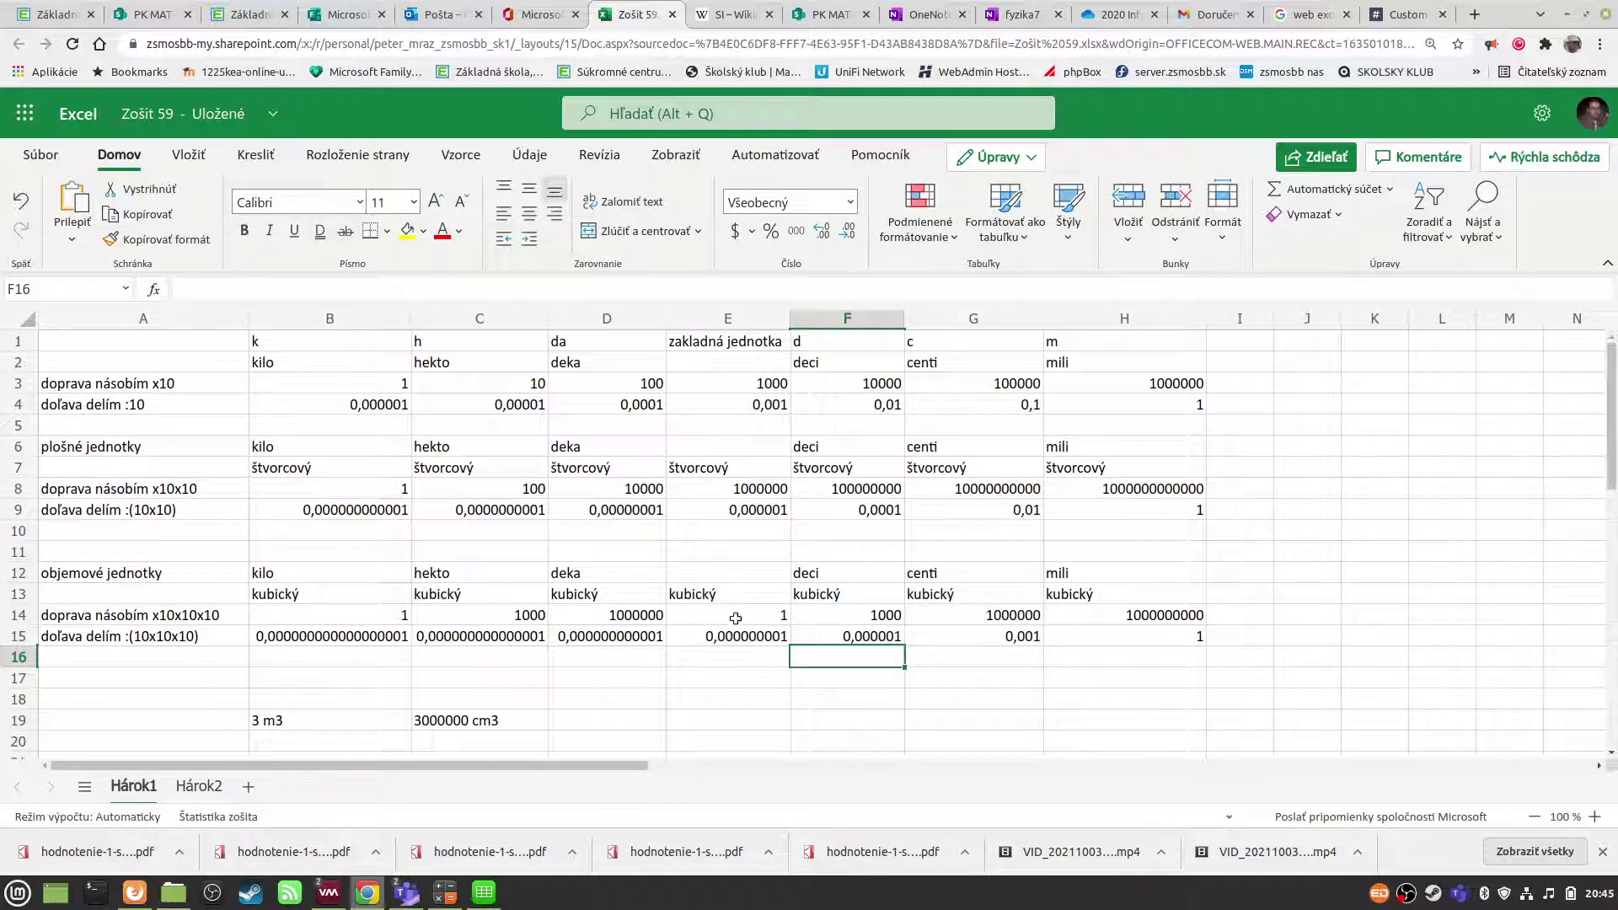
pyautogui.click(22, 199)
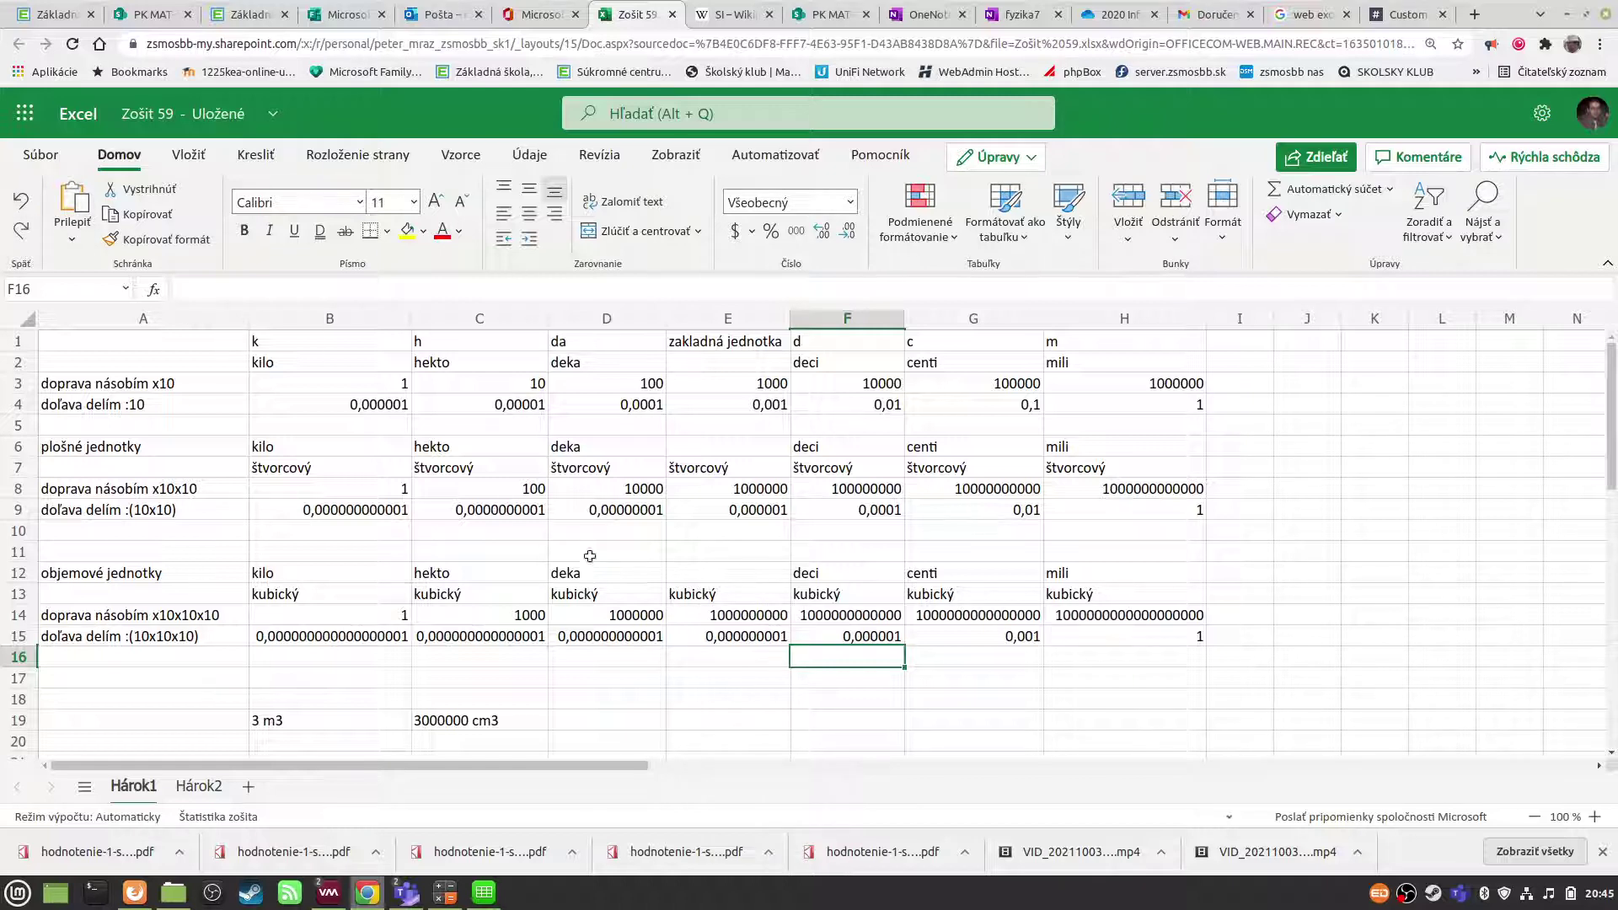
# - On Hárok2, enter =C5*1000000 in D5
pyautogui.click(213, 787)
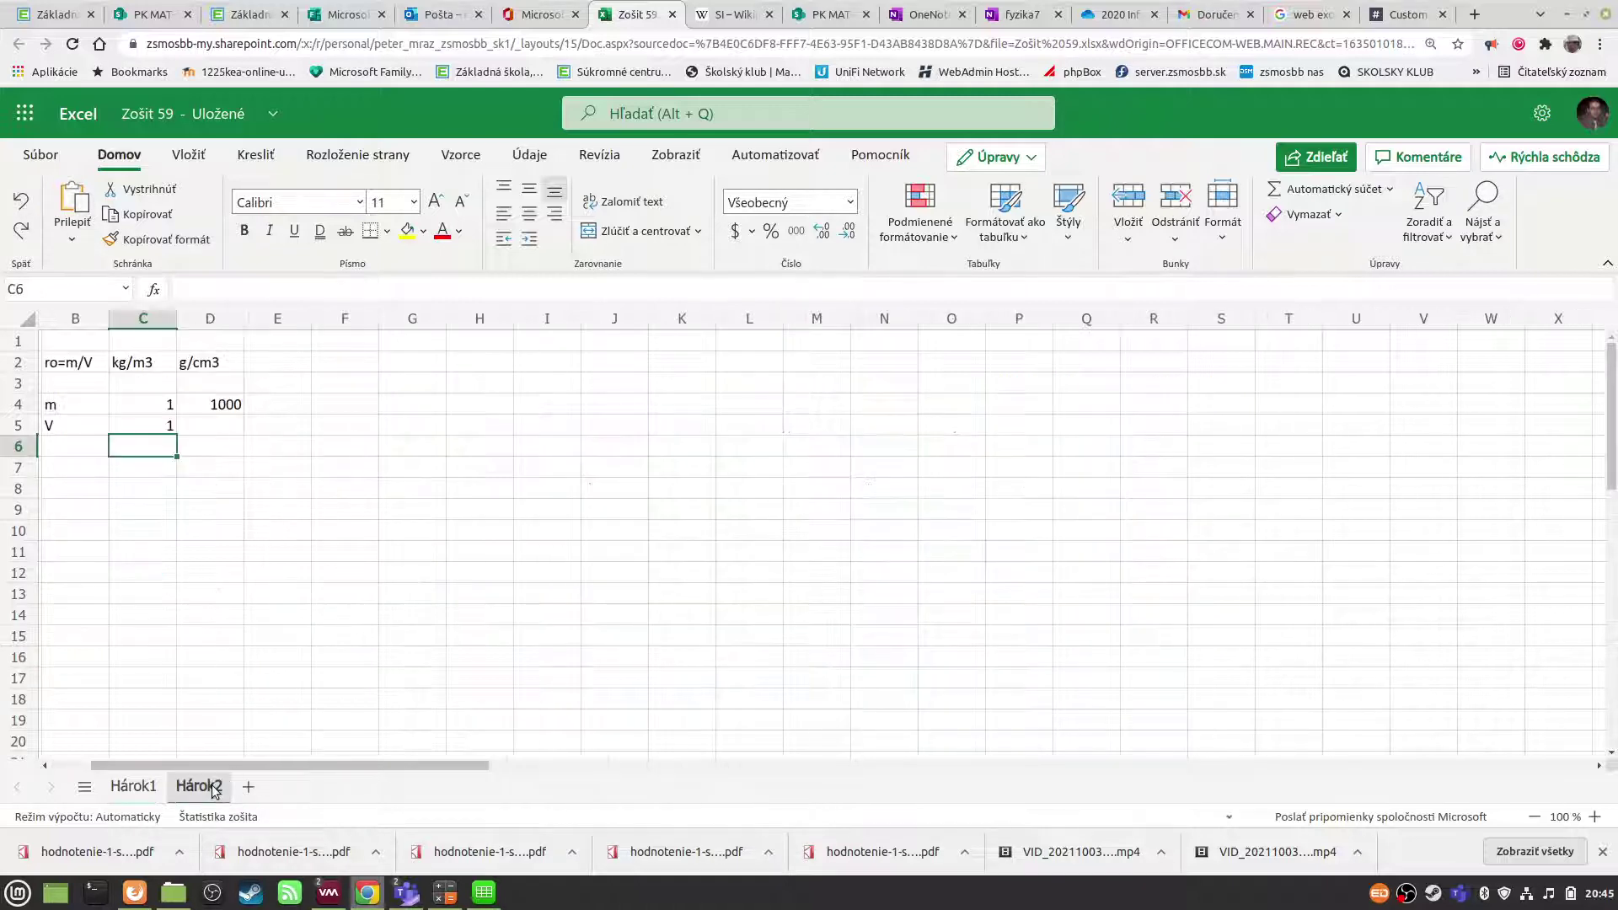
pyautogui.click(203, 426)
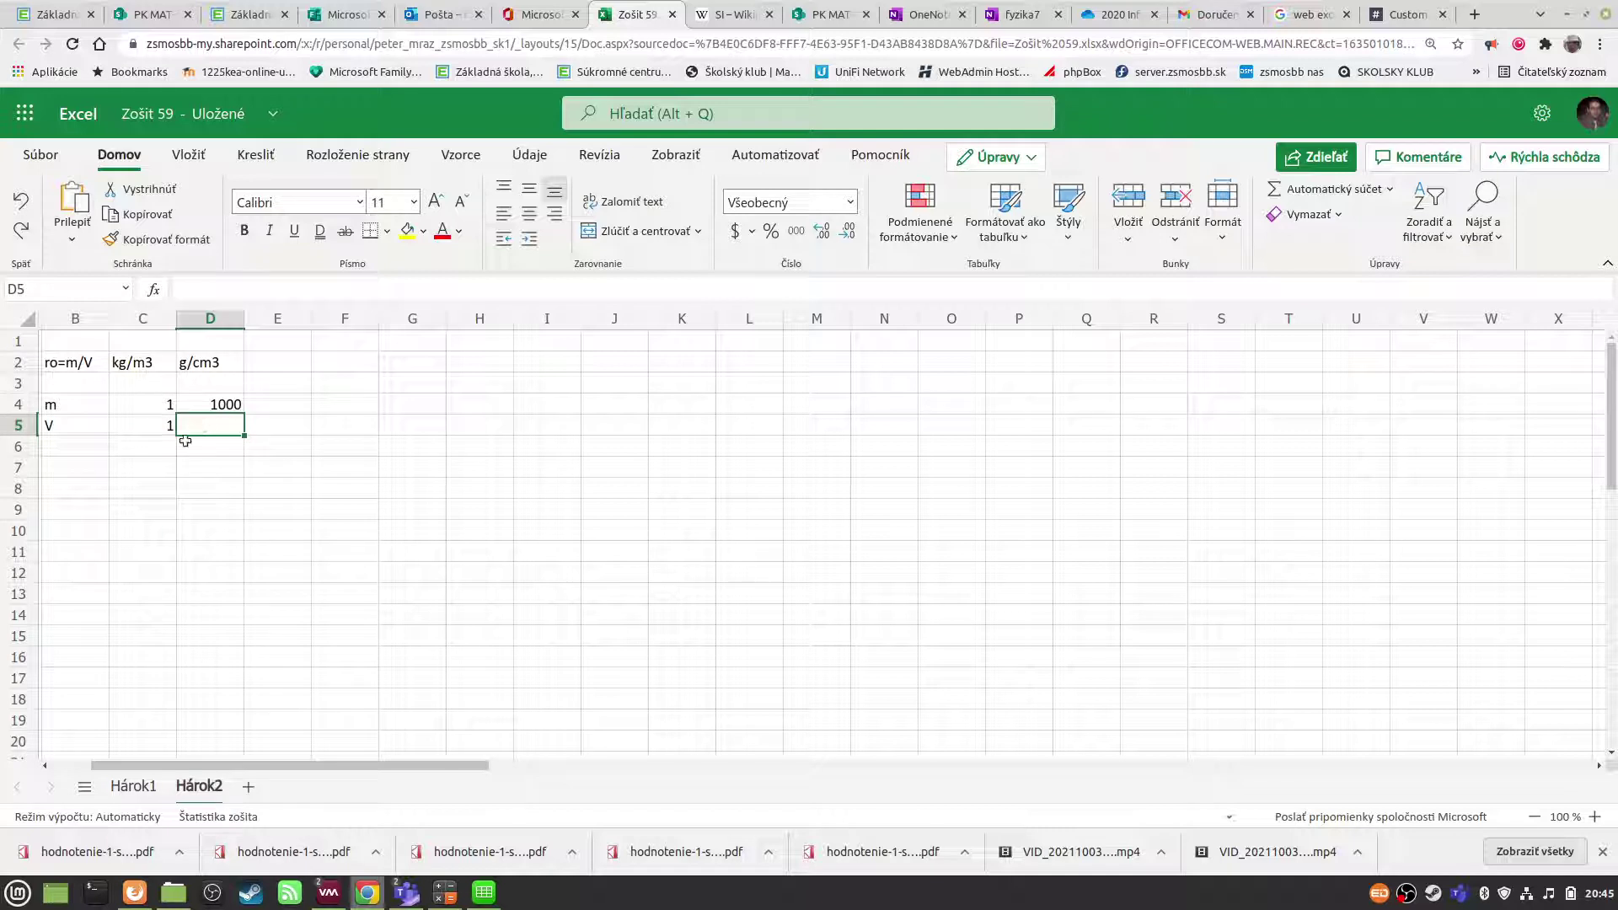
pyautogui.write('=')
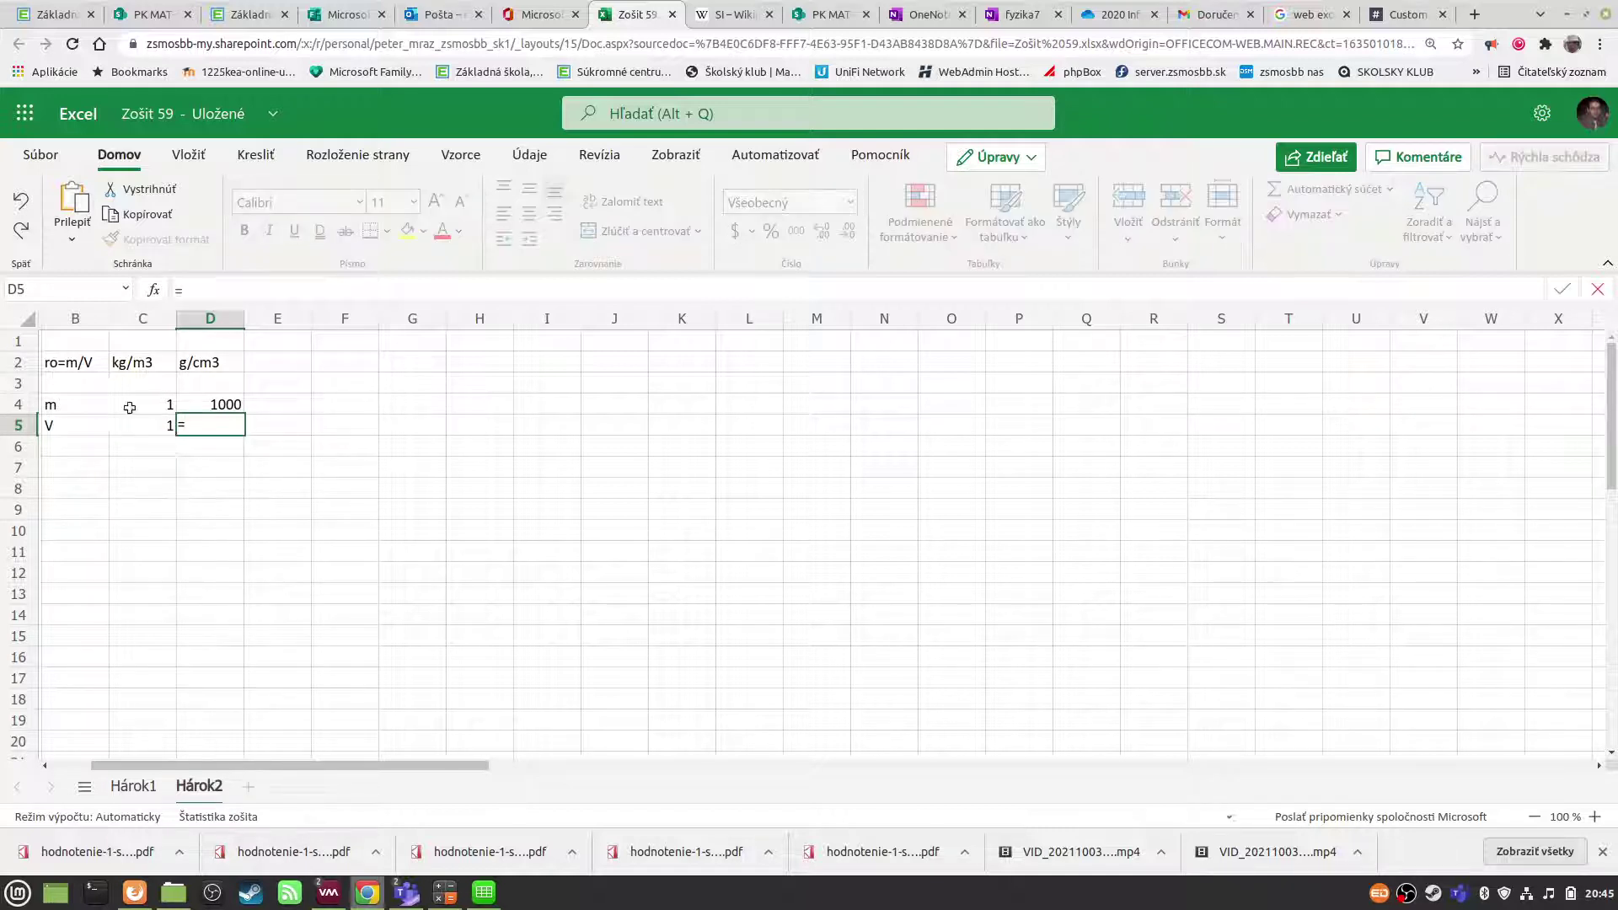
pyautogui.click(142, 424)
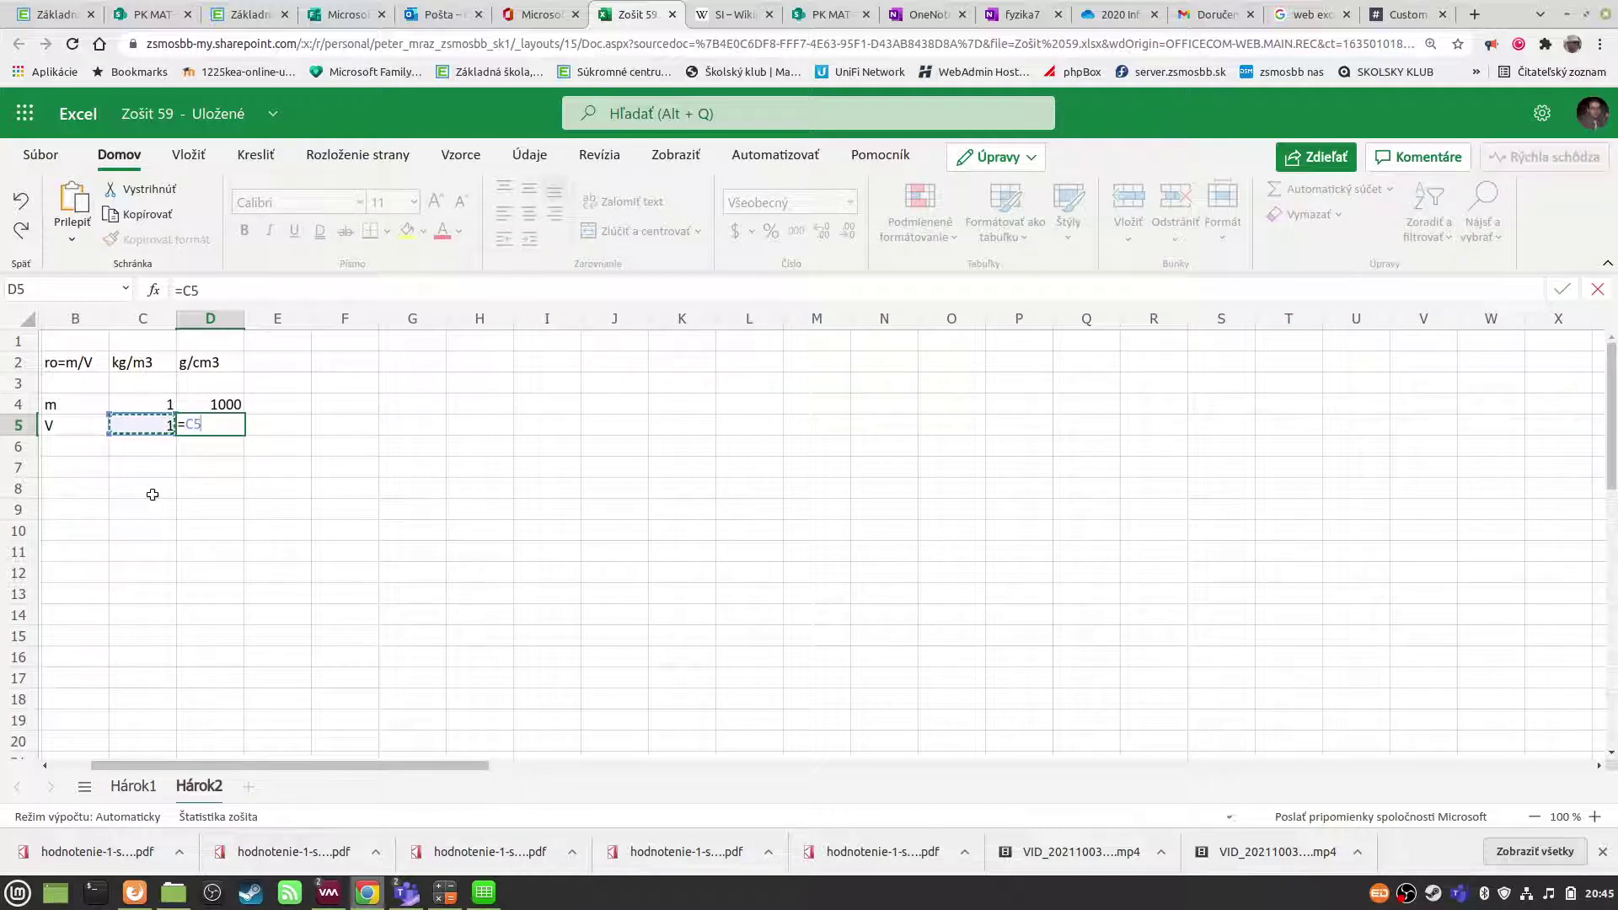
pyautogui.write('*100')
pyautogui.write('0')
pyautogui.write('000')
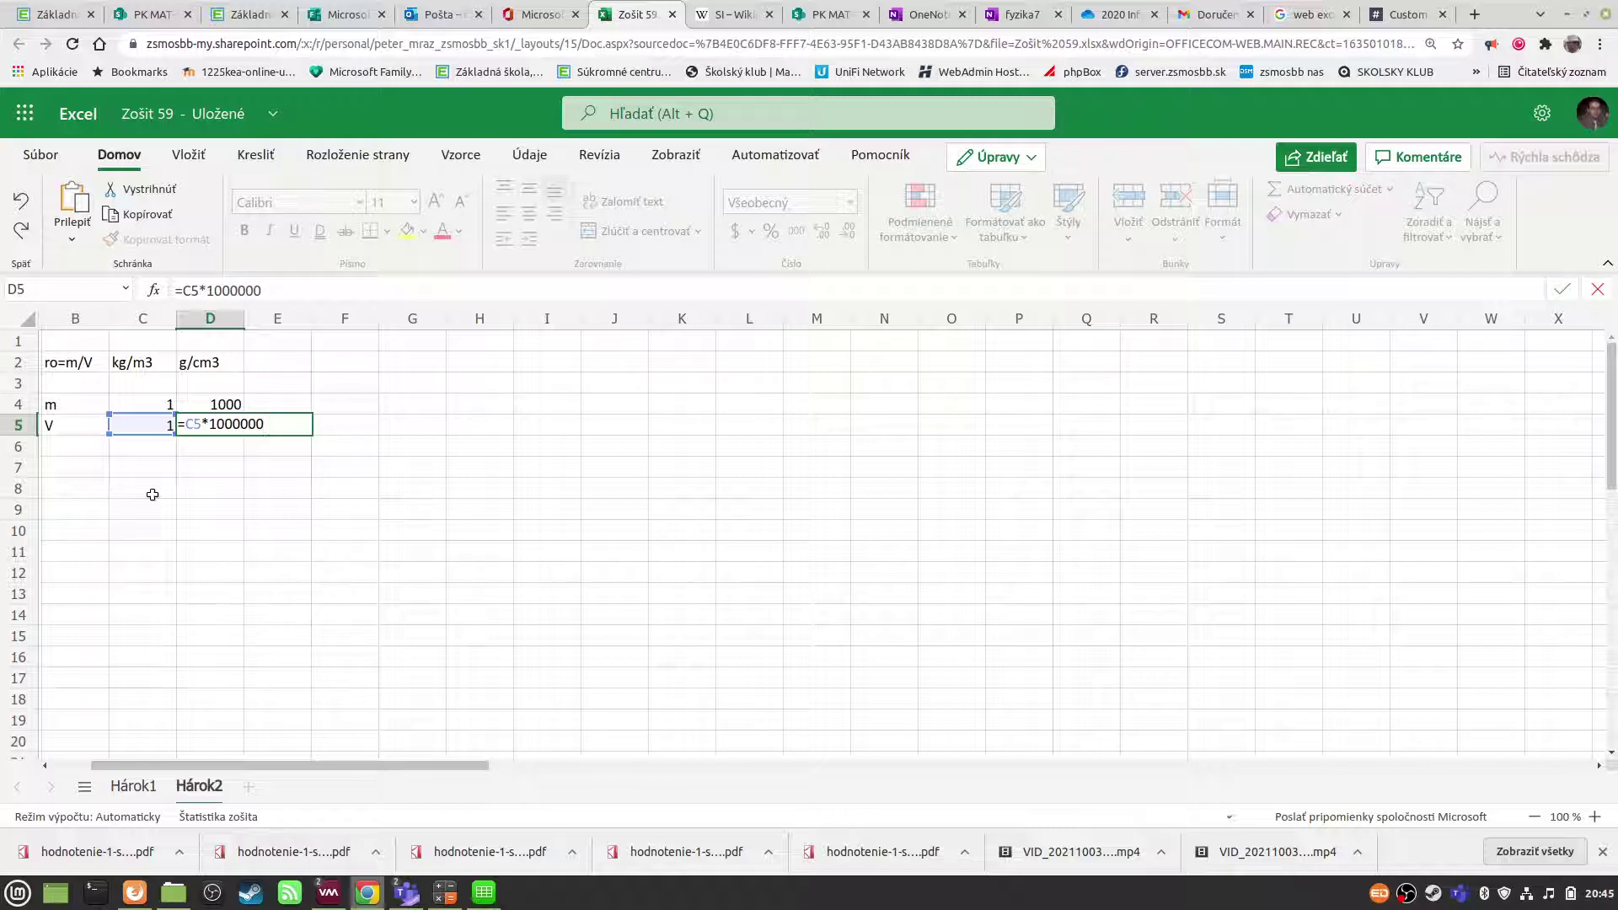
pyautogui.press('Return')
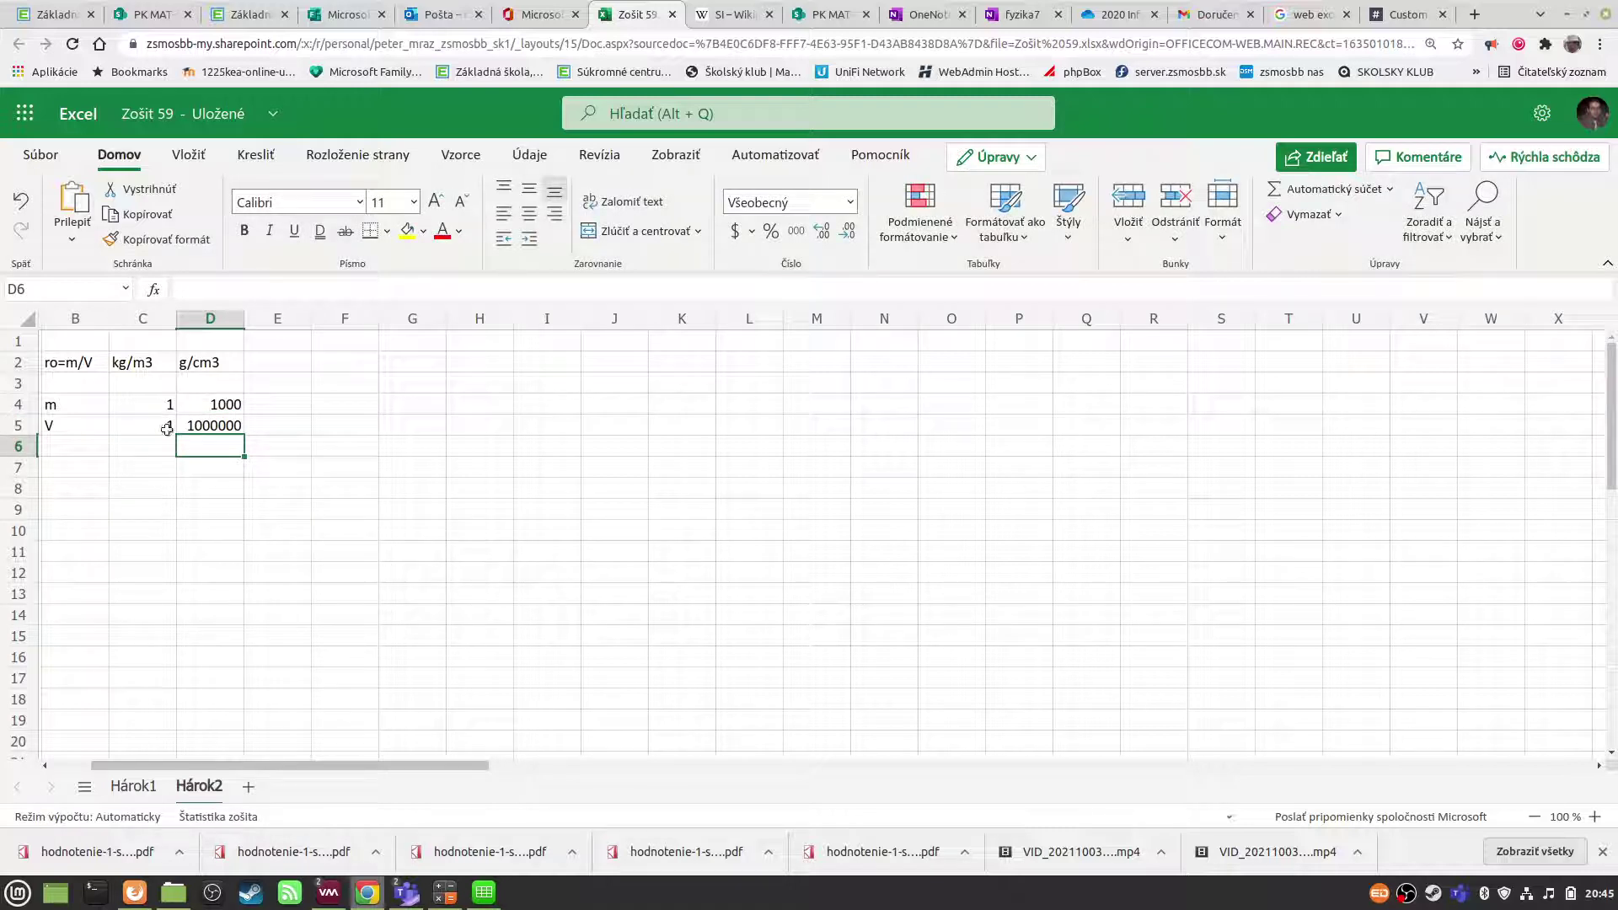
# - Enter 1 kg/m3 in C3 and =C3*D4/D5 in D3, giving 0,001 g/cm3
pyautogui.click(140, 384)
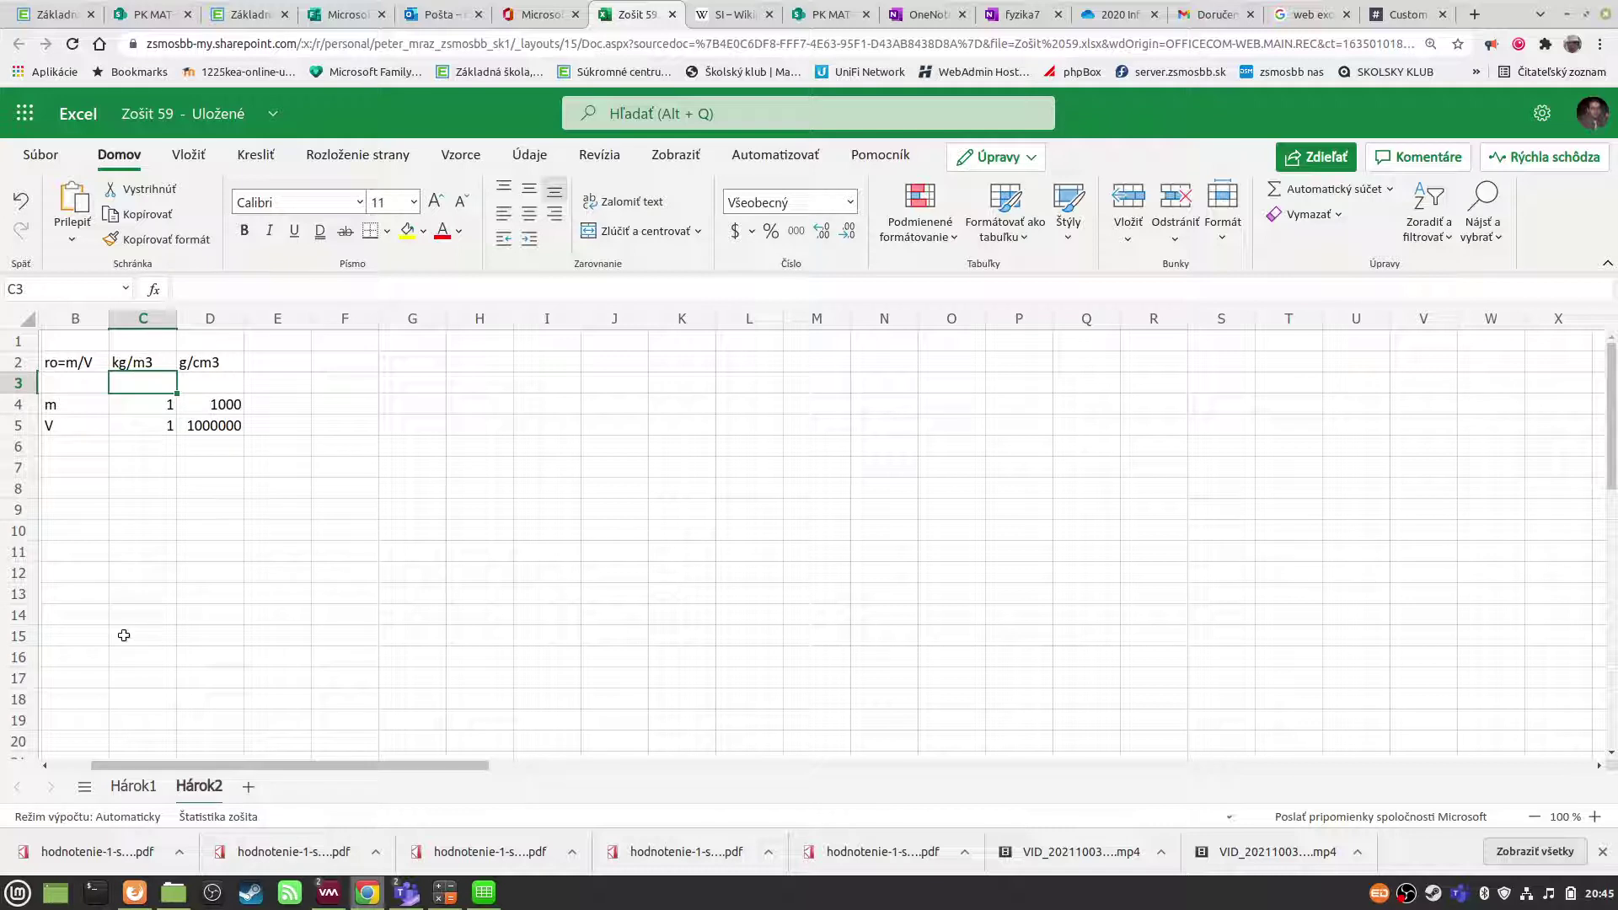
pyautogui.write('1')
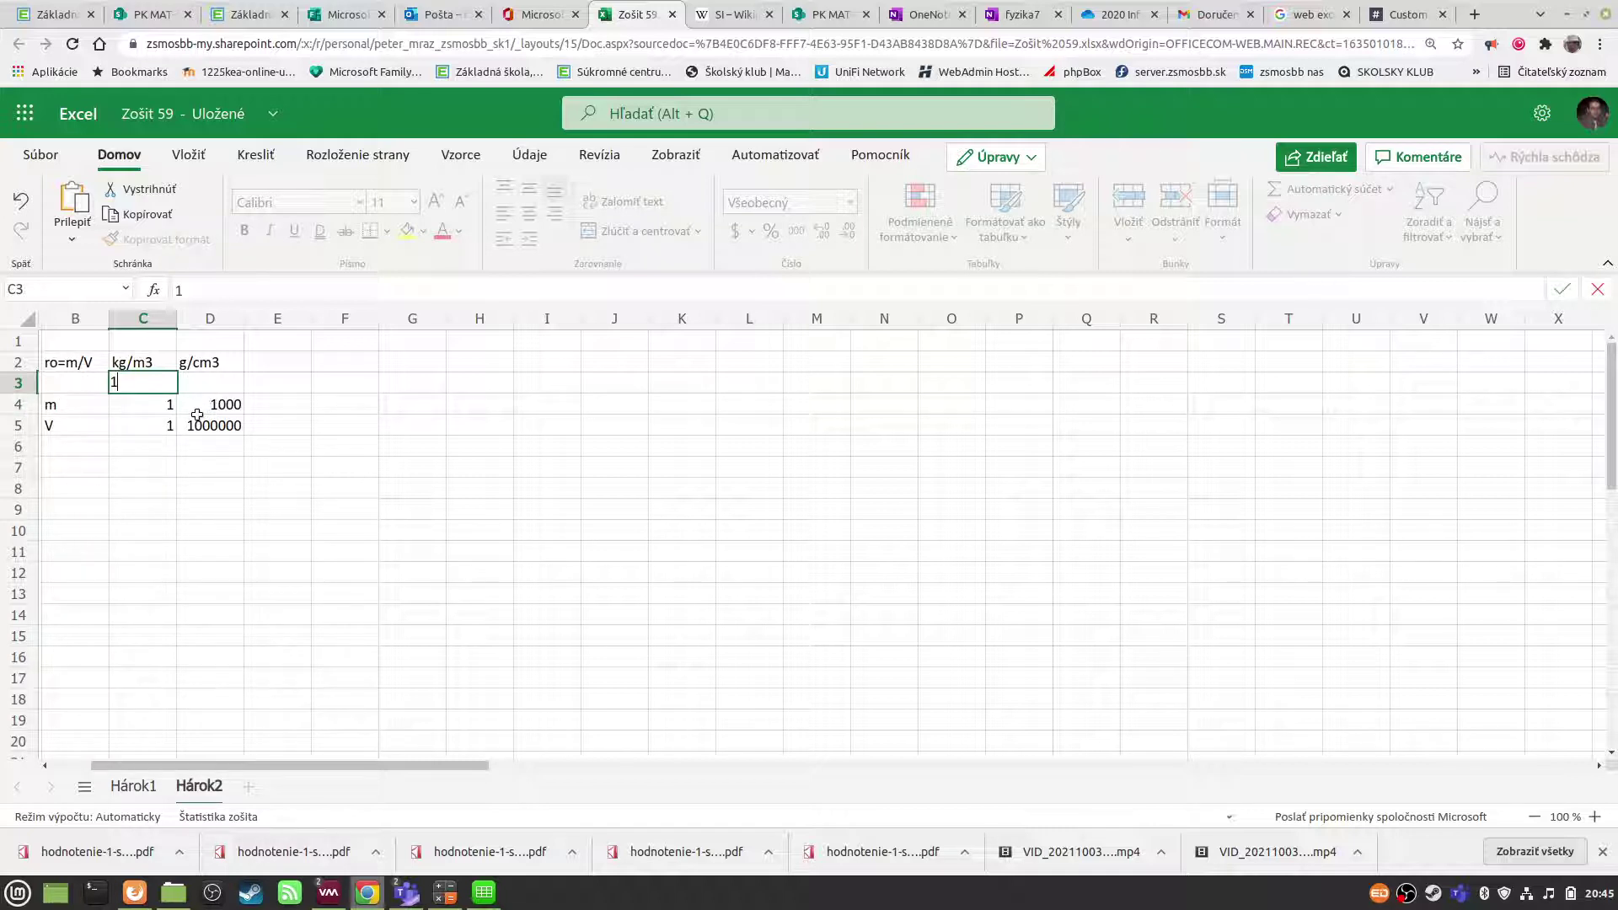
pyautogui.press('Tab')
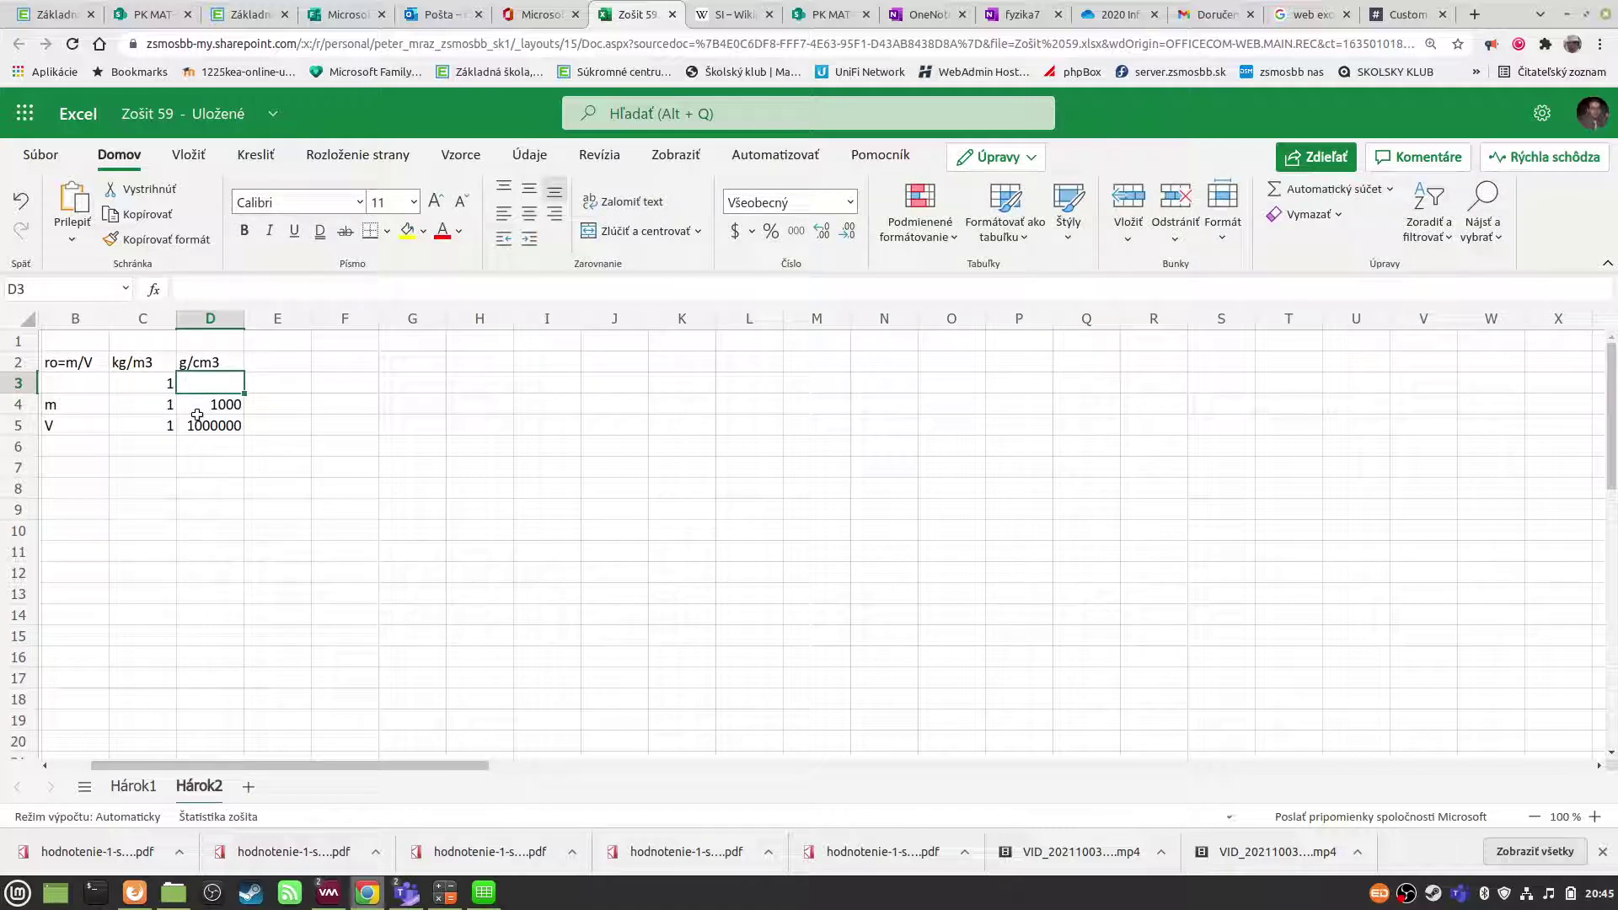
pyautogui.write('=')
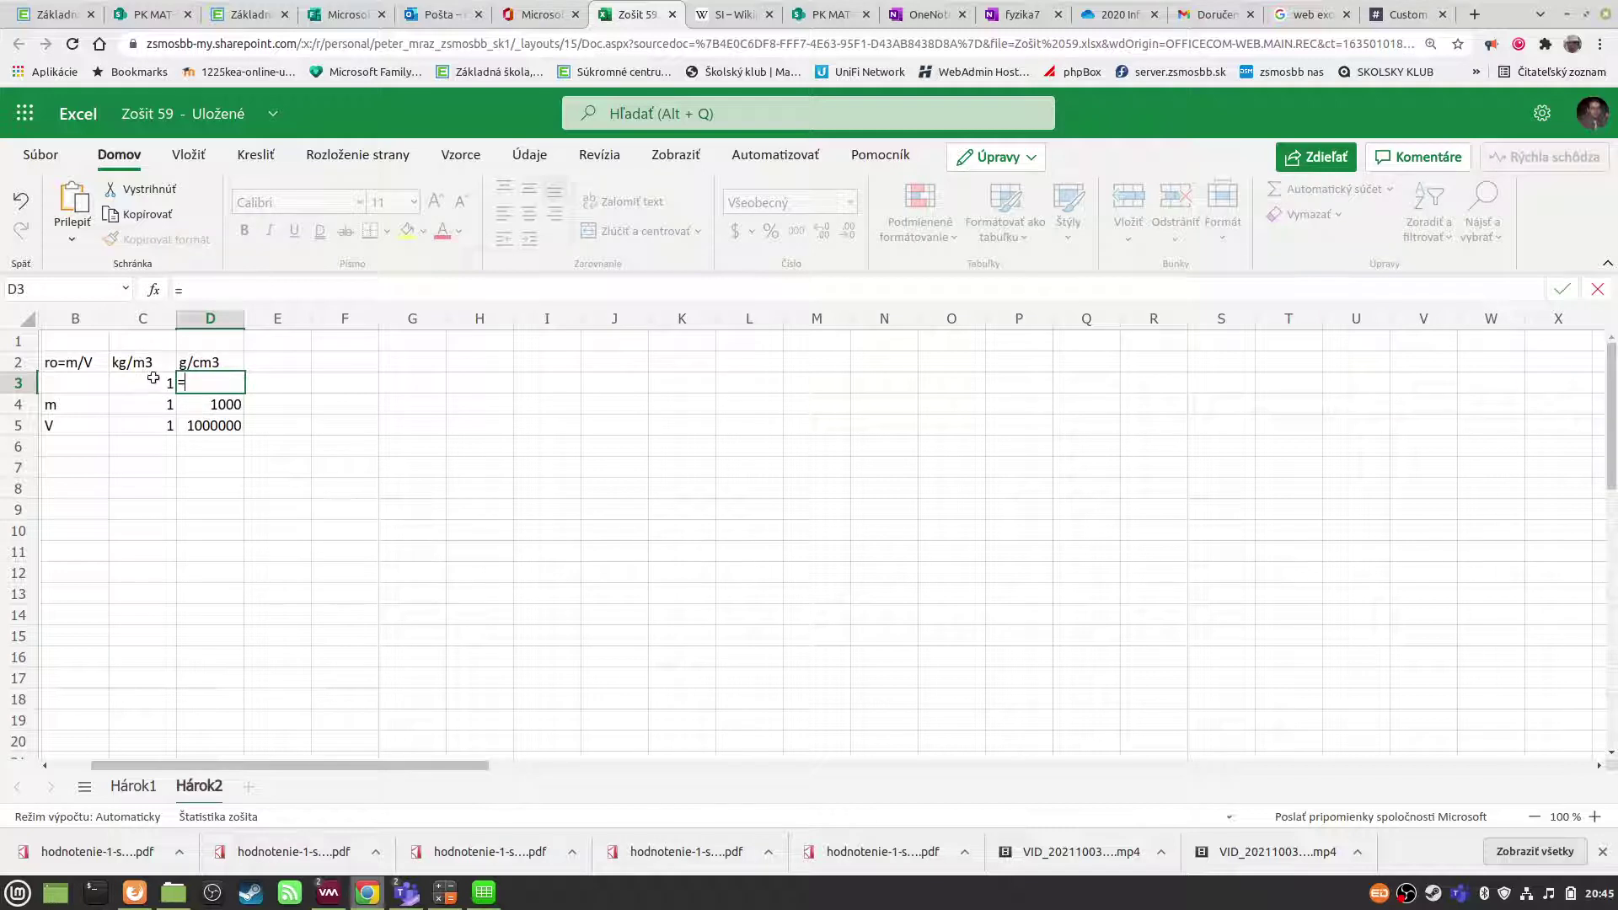
pyautogui.click(154, 381)
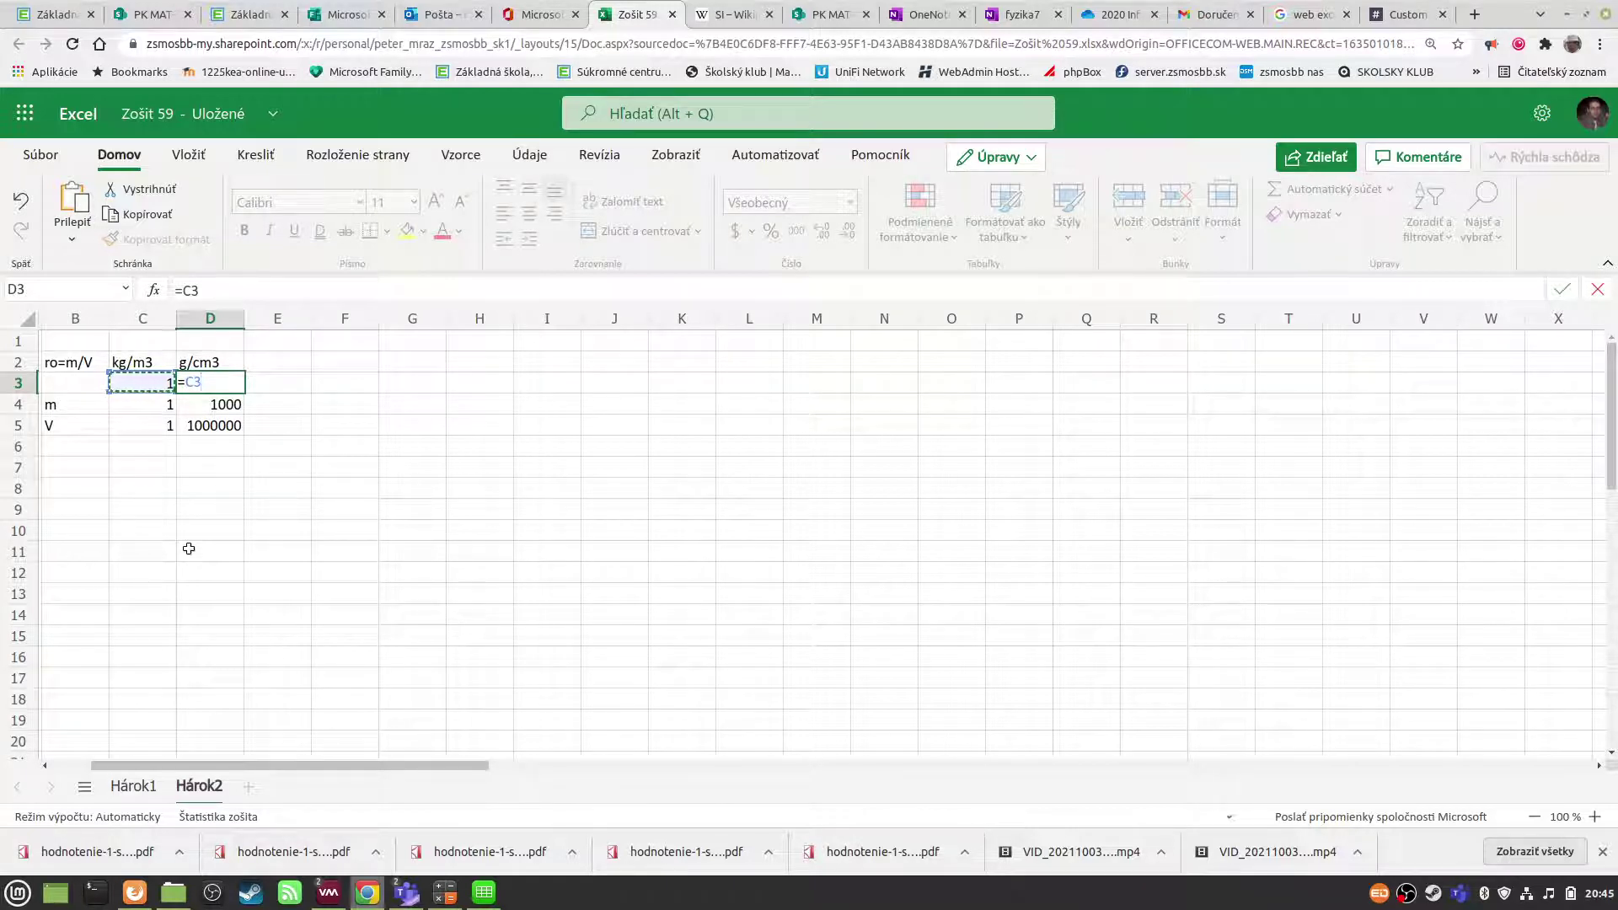
pyautogui.write('*')
pyautogui.click(210, 403)
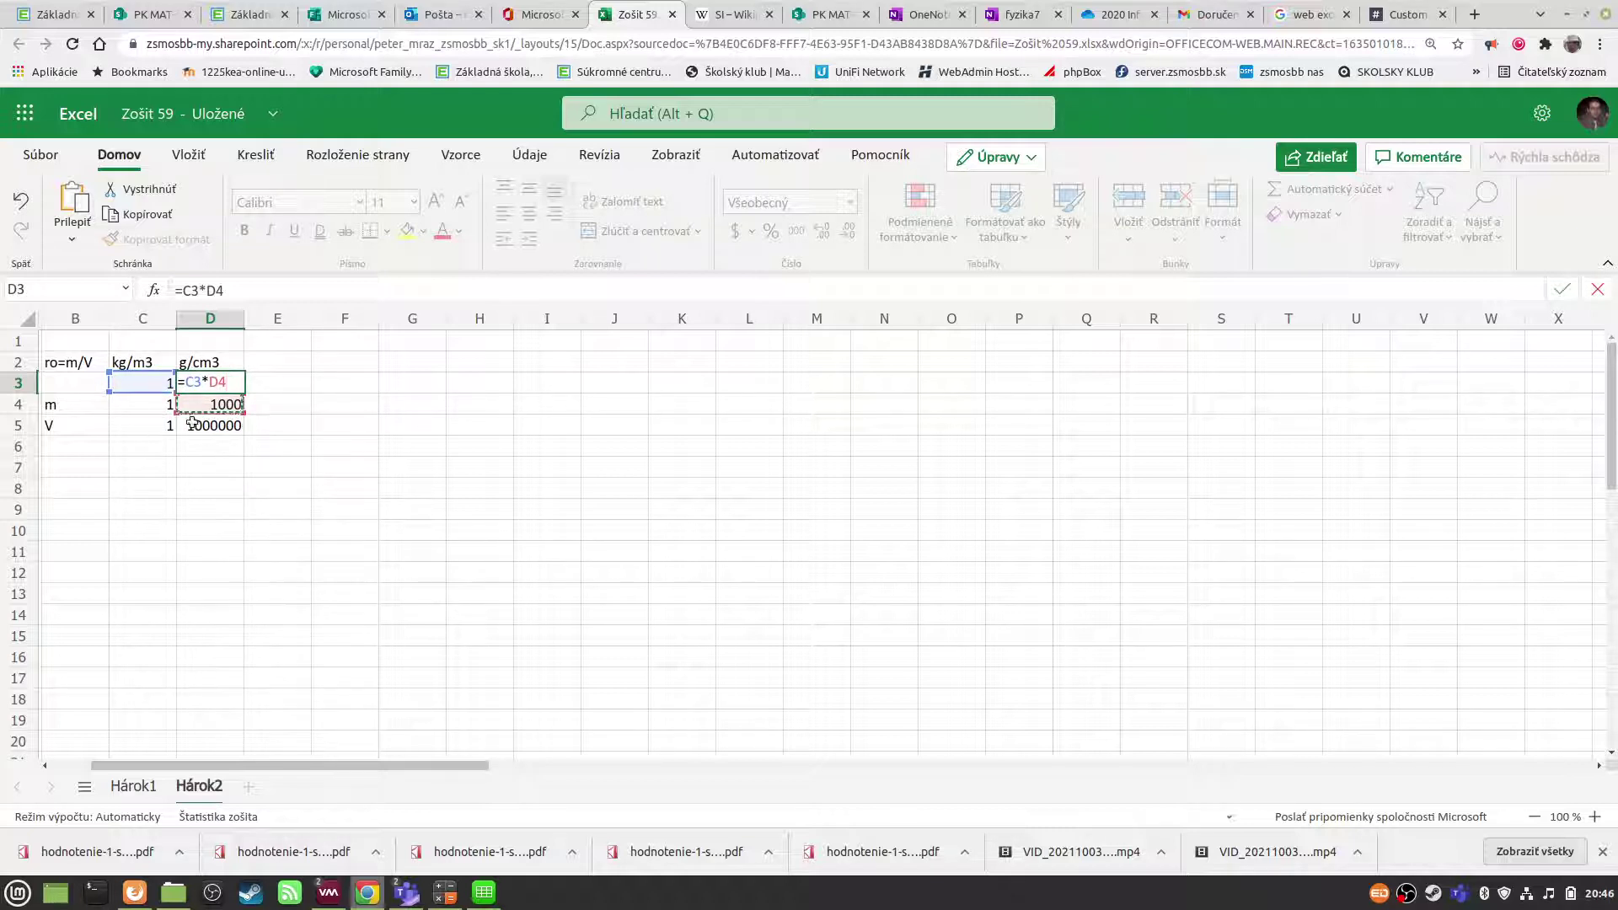
pyautogui.write('/')
pyautogui.click(230, 428)
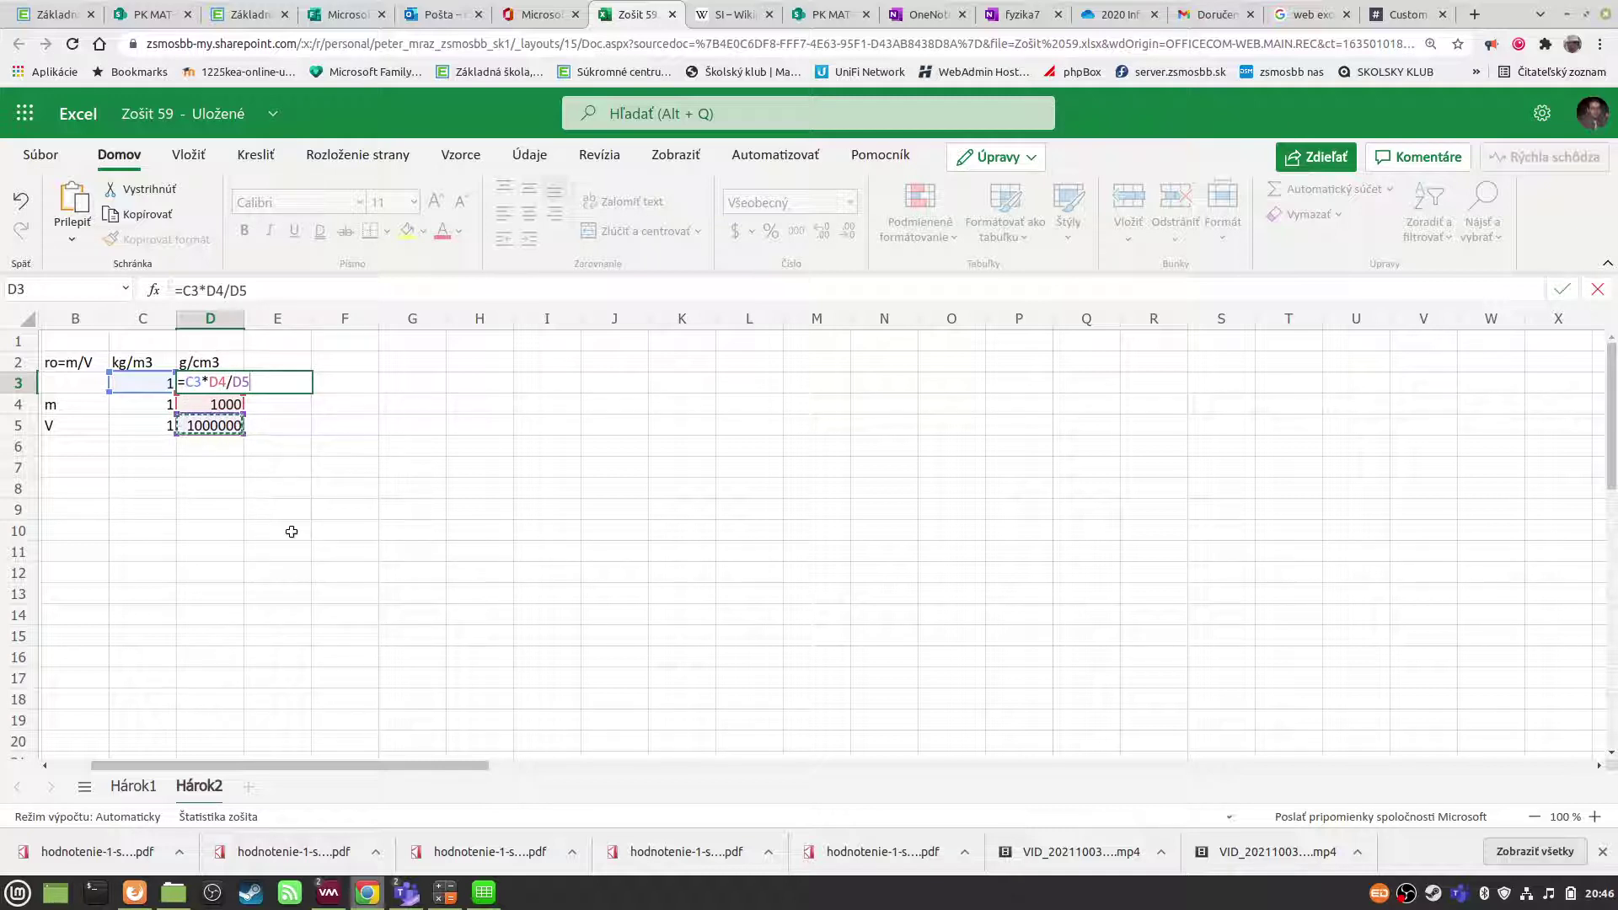
pyautogui.press('Return')
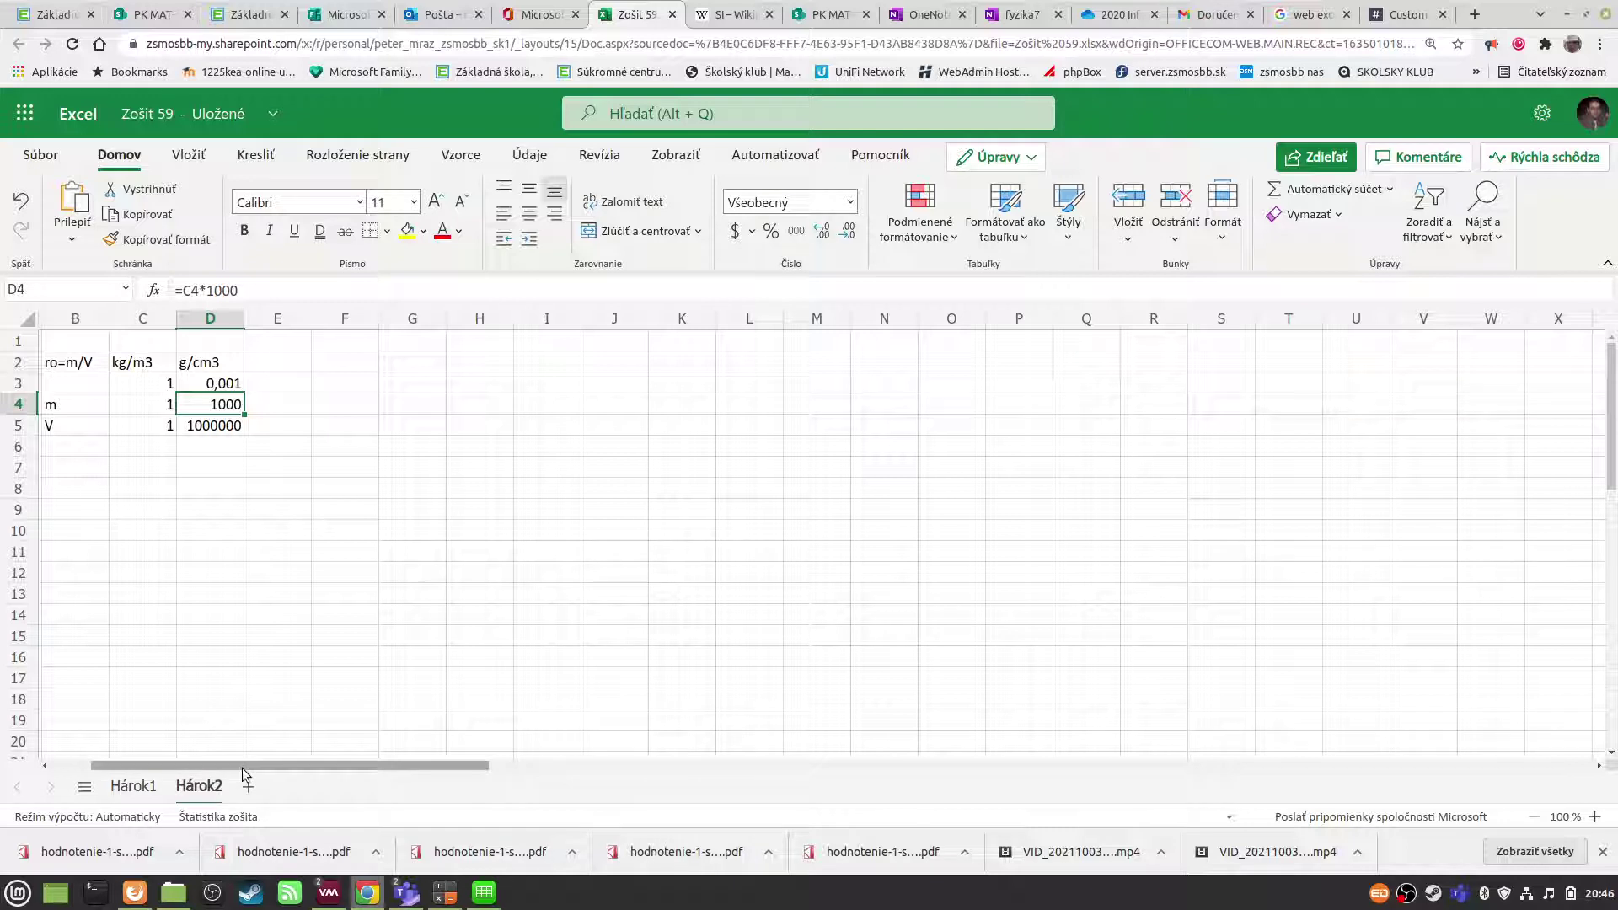
# - Enter 7800 in C3 and confirm D3 now shows 7,8
pyautogui.click(142, 382)
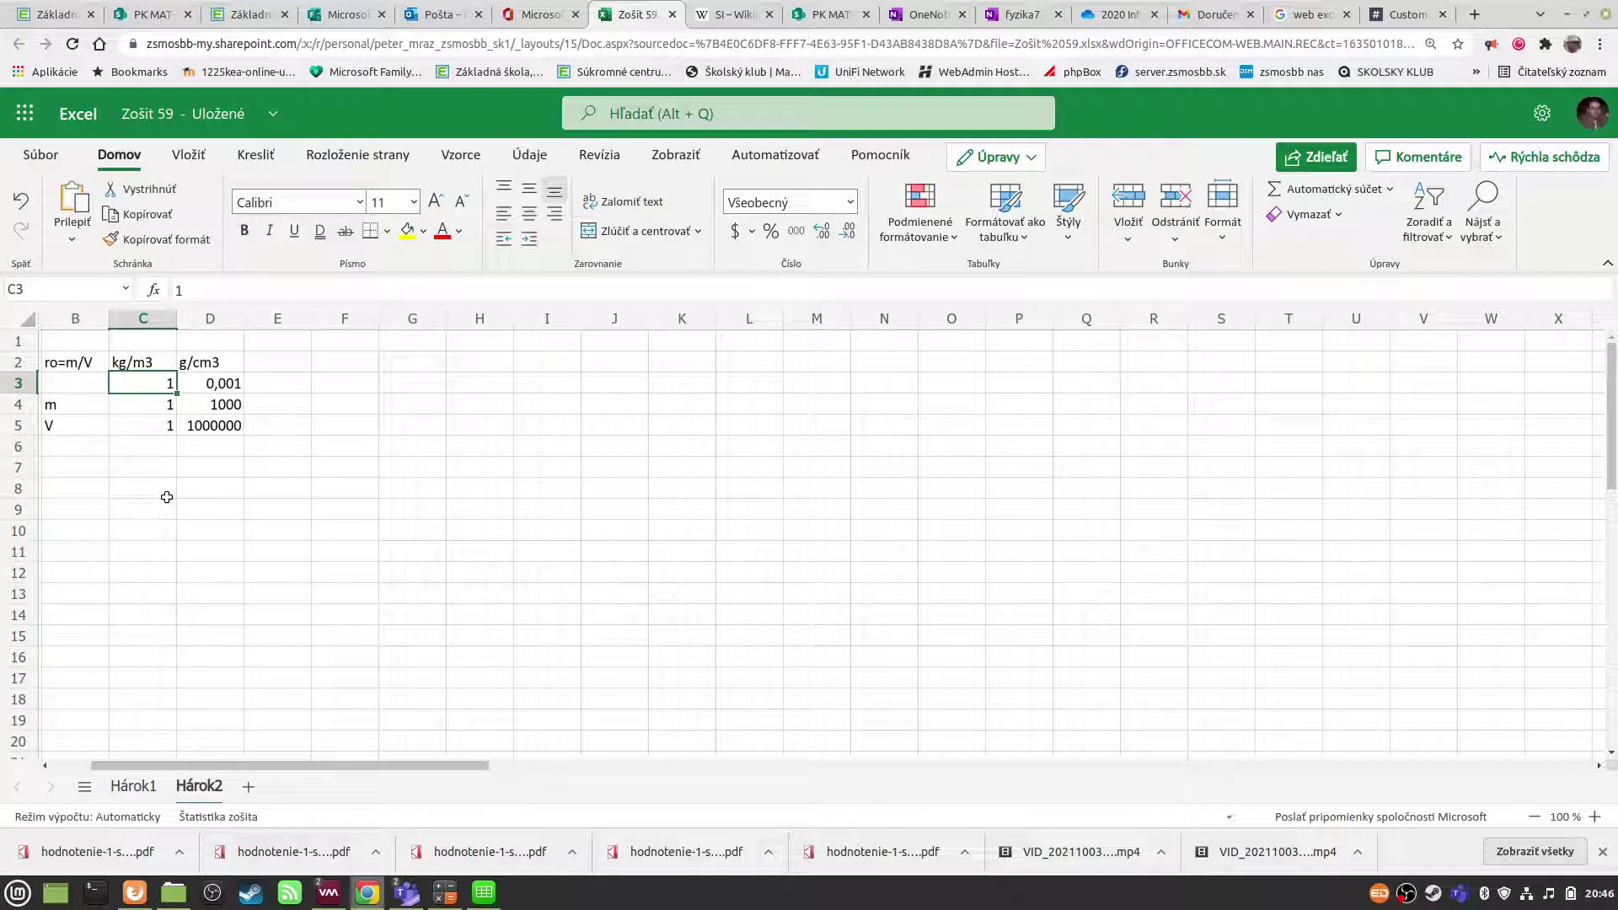
pyautogui.write('7')
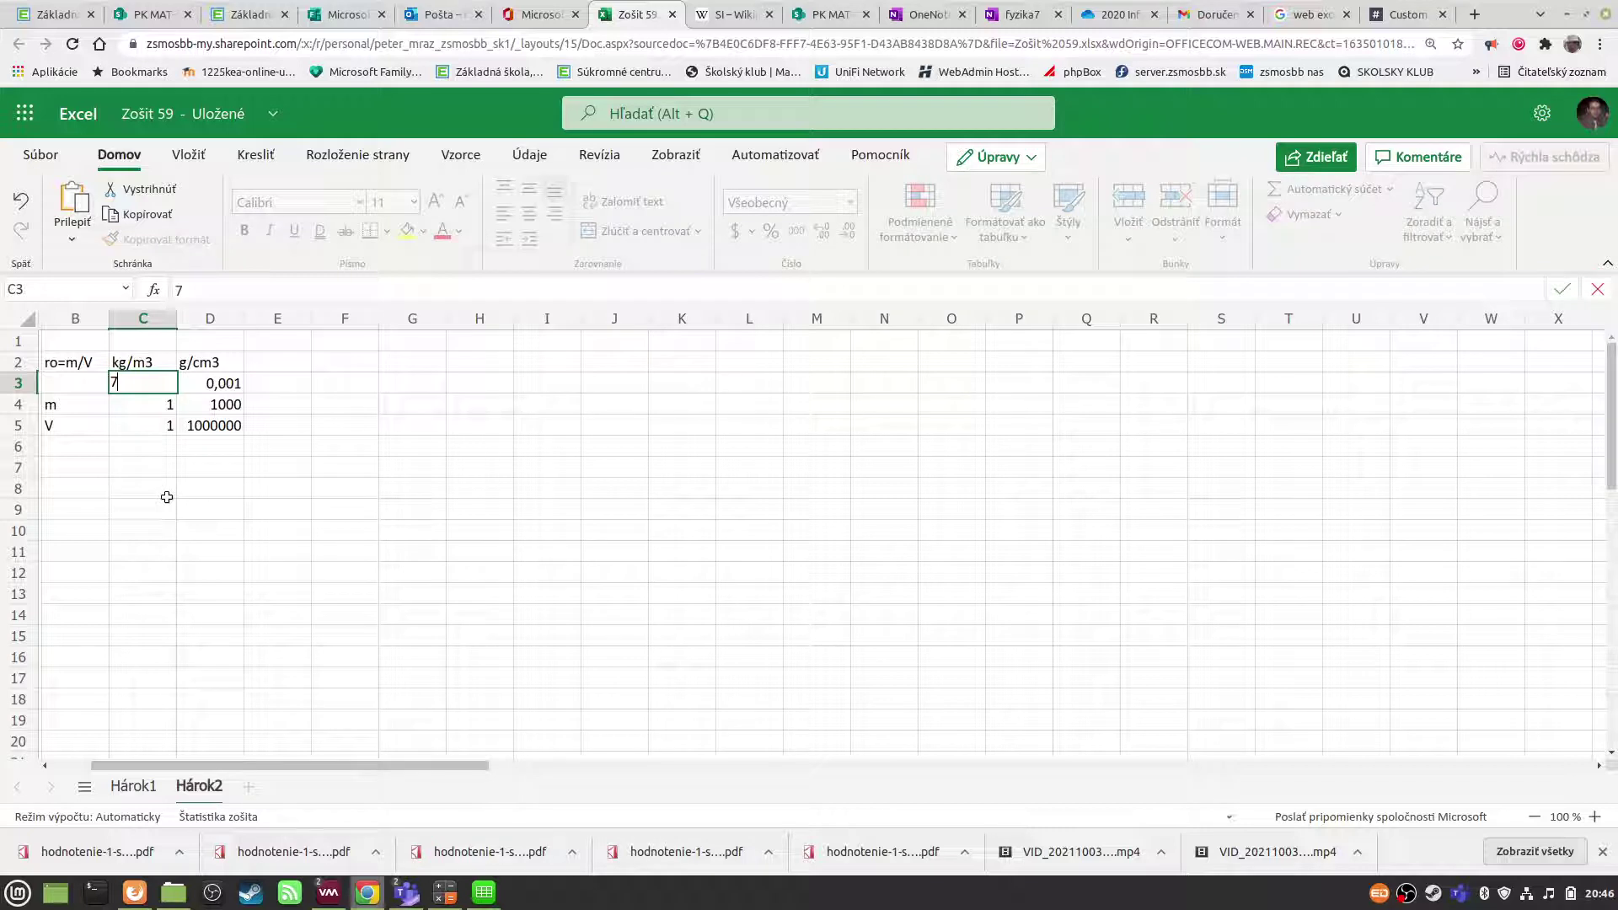
pyautogui.write('800')
pyautogui.press('Return')
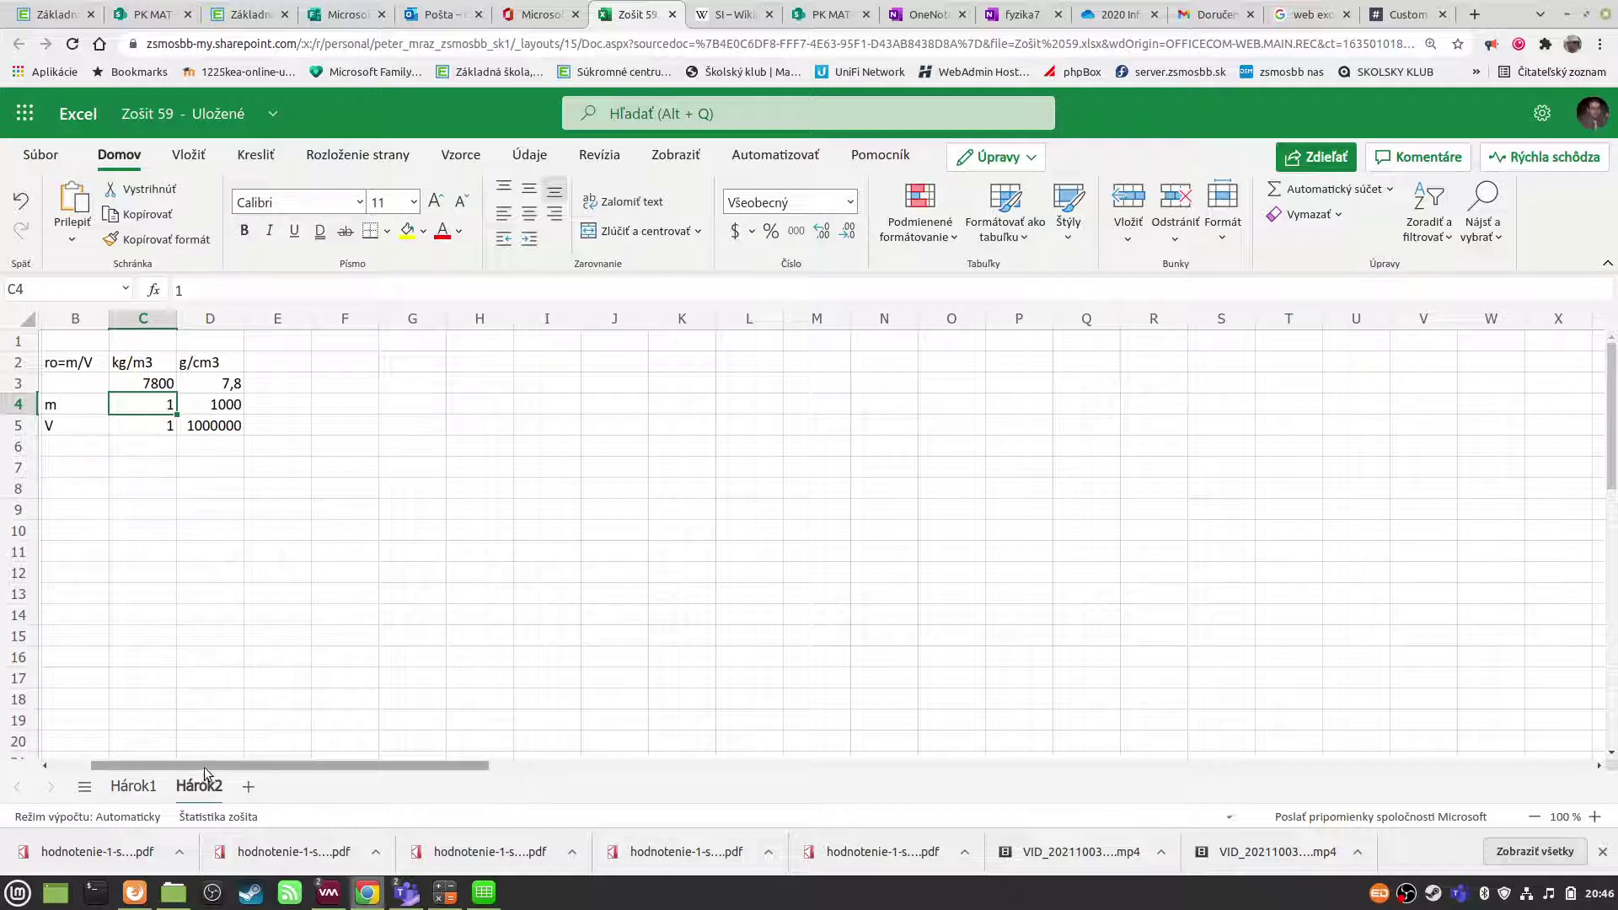
pyautogui.click(137, 387)
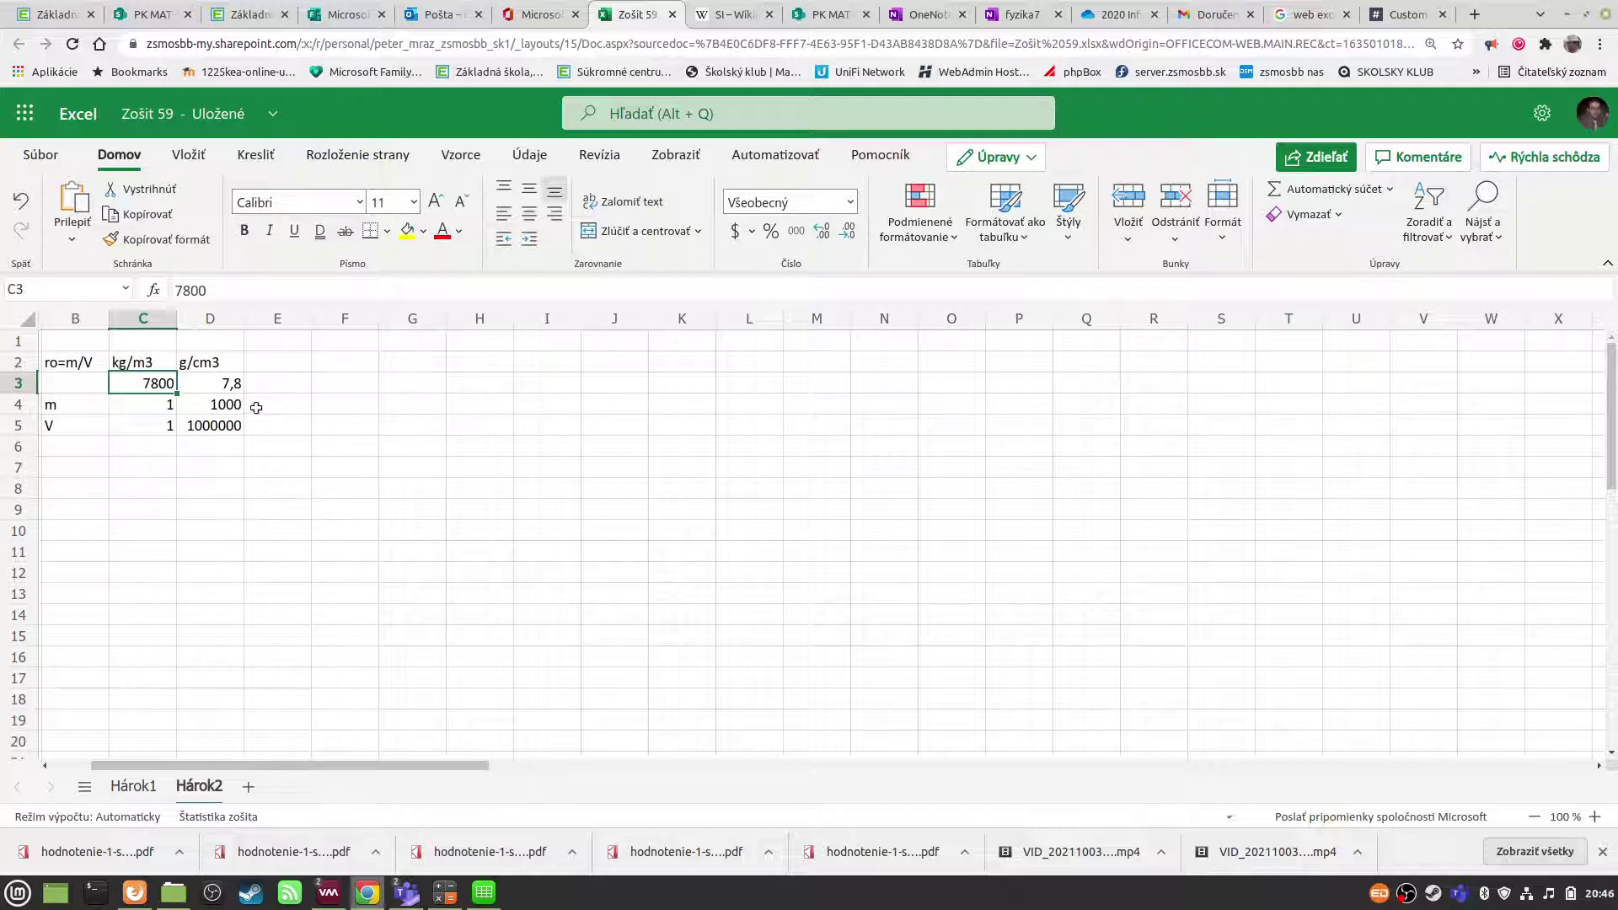
# - Enter the labels 'm' in B8 and 'V' in B9 for the second block
pyautogui.moveTo(303, 767); pyautogui.dragTo(245, 774)
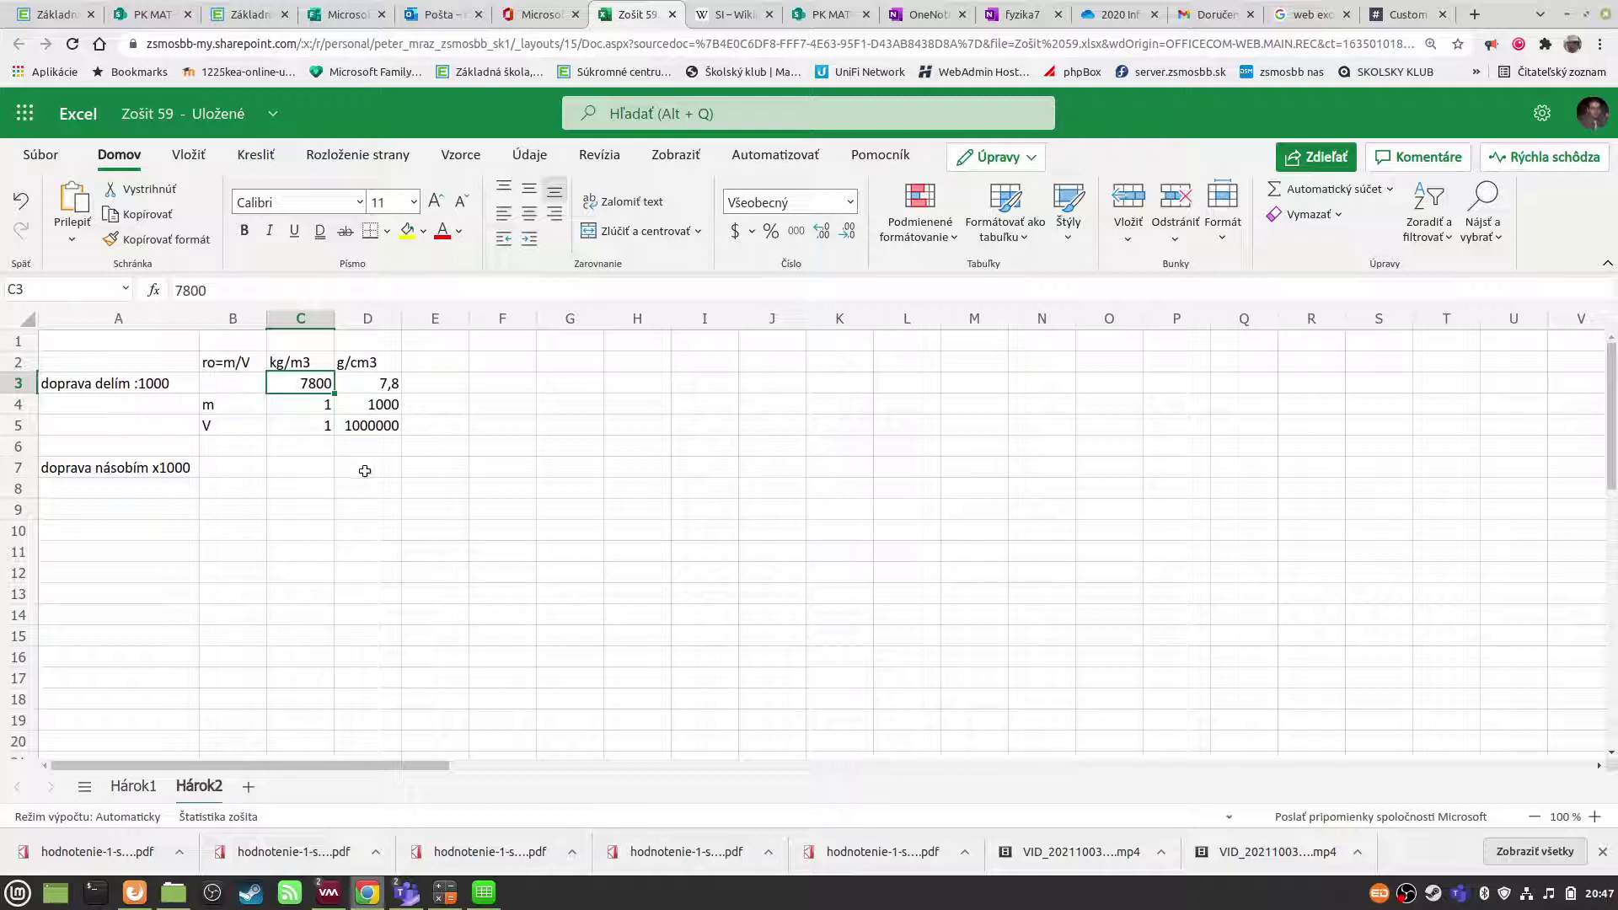
pyautogui.click(229, 490)
pyautogui.write('m')
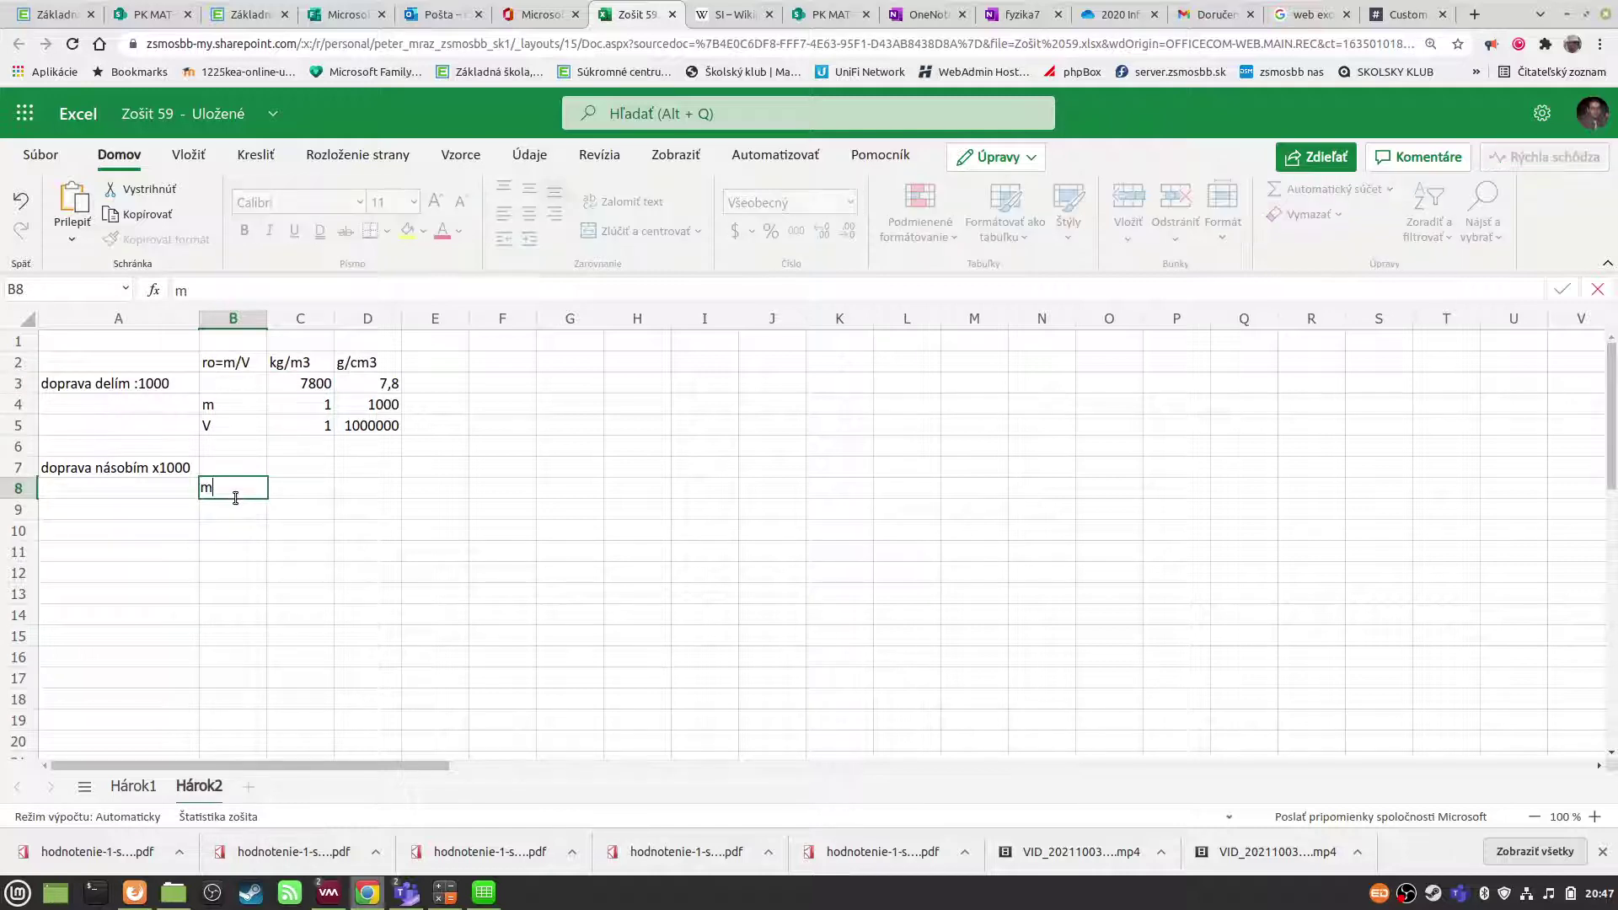
pyautogui.press('Return')
pyautogui.write('V')
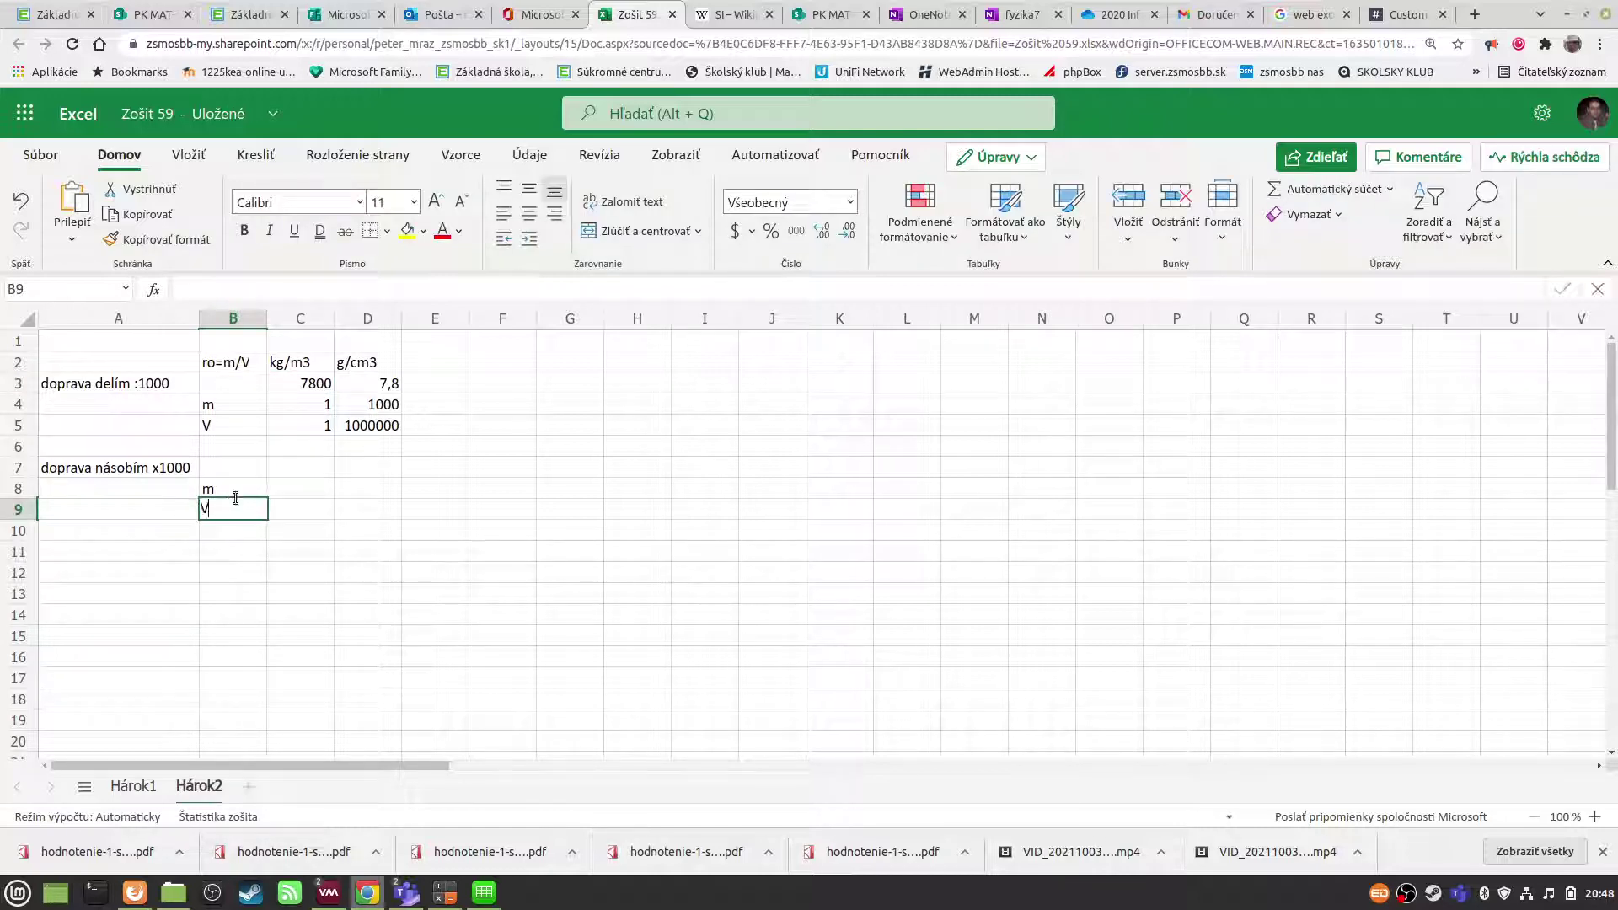
pyautogui.click(223, 577)
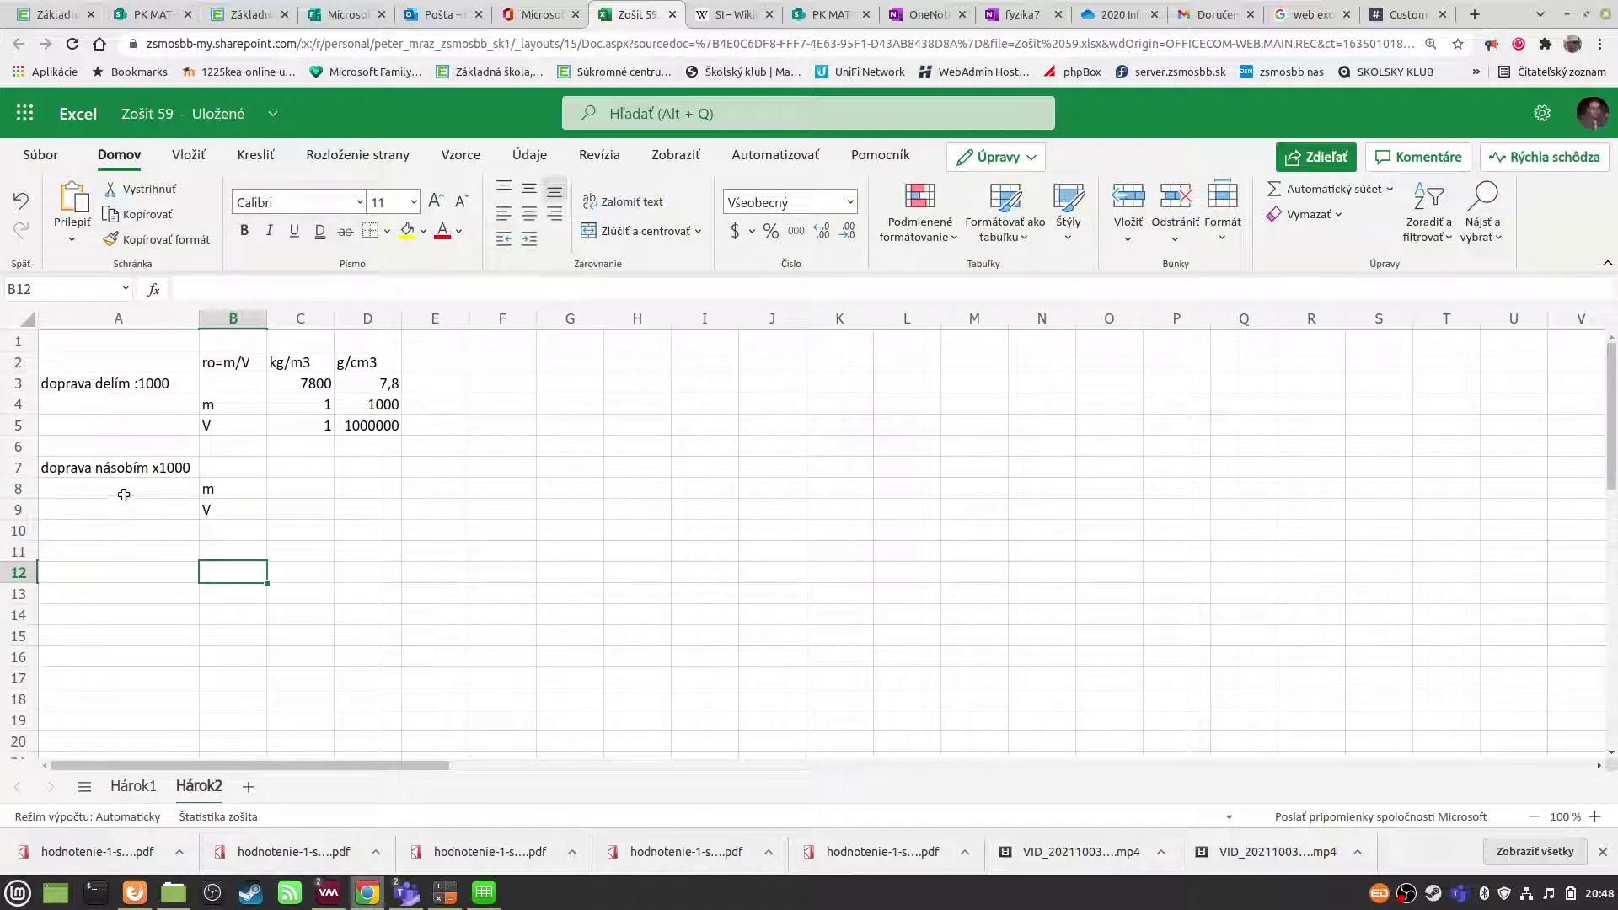
pyautogui.click(90, 466)
# - Reword the A7 note to 'doľava násobím x1000'
pyautogui.press('F2')
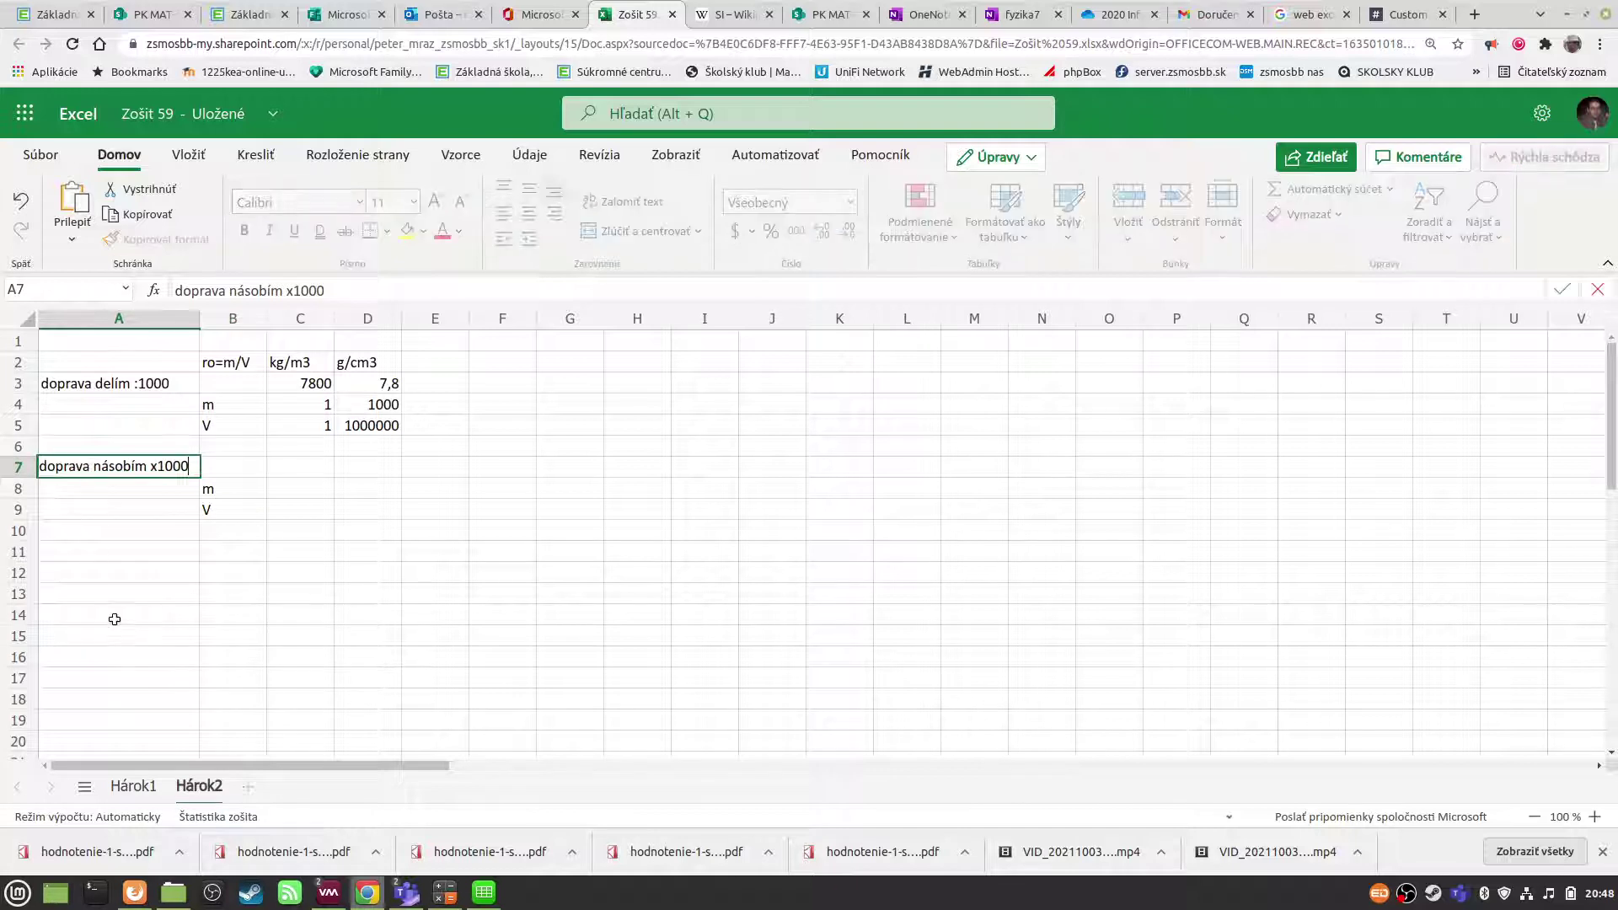
pyautogui.press('BackSpace')
pyautogui.press('BackSpace')
pyautogui.write('00')
pyautogui.press('BackSpace')
pyautogui.press('BackSpace')
pyautogui.press('BackSpace')
pyautogui.press('BackSpace')
pyautogui.press('BackSpace')
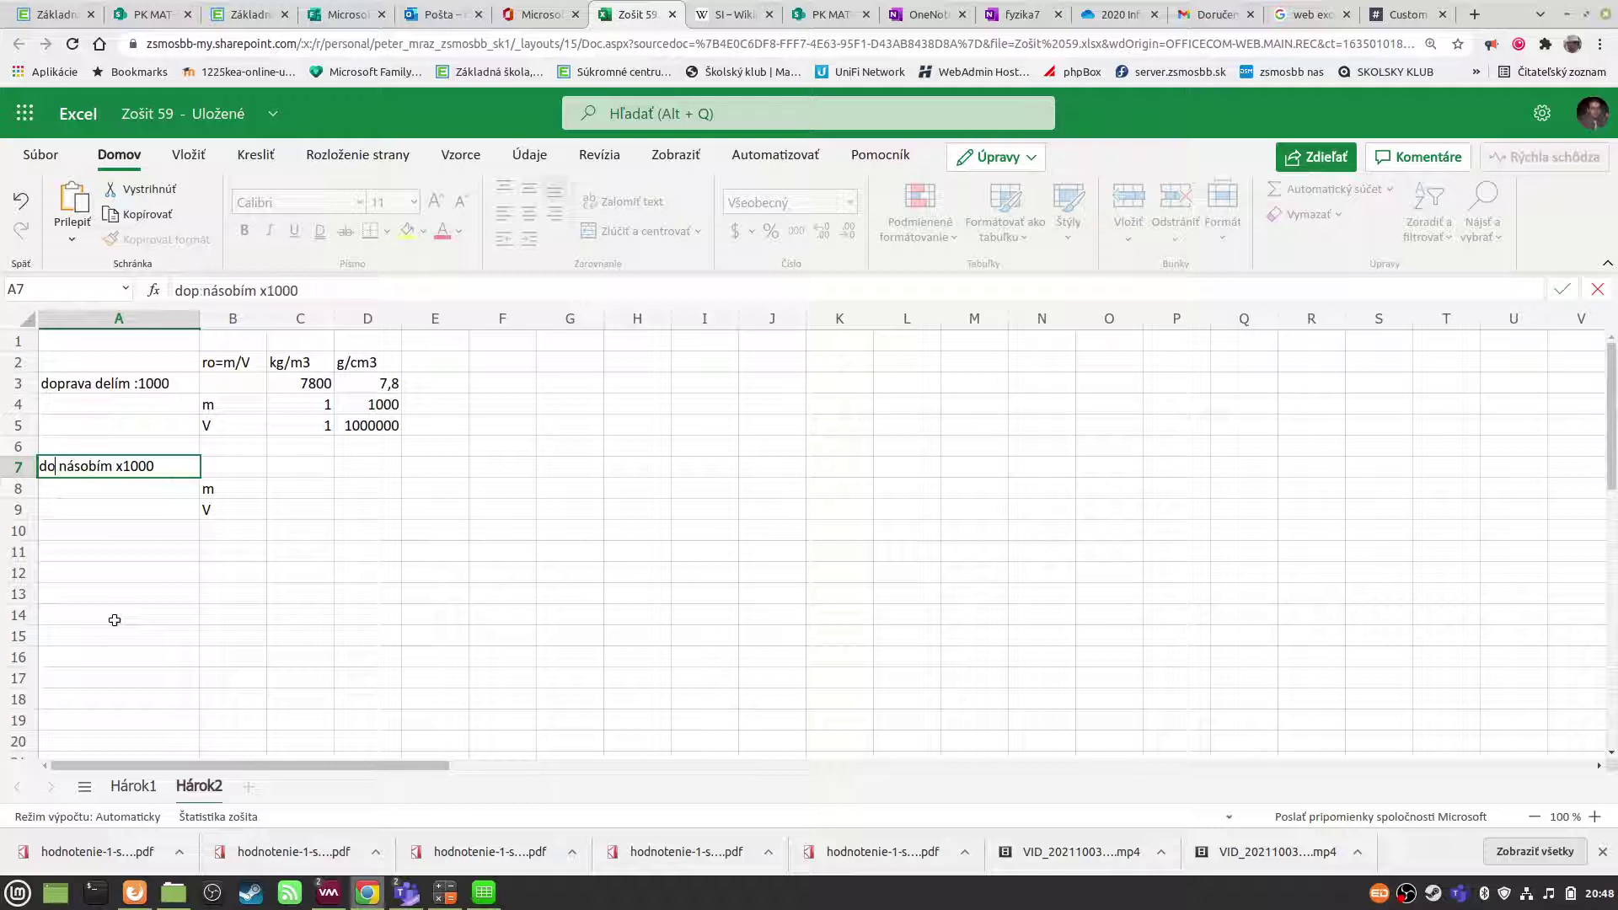
pyautogui.write('ľava')
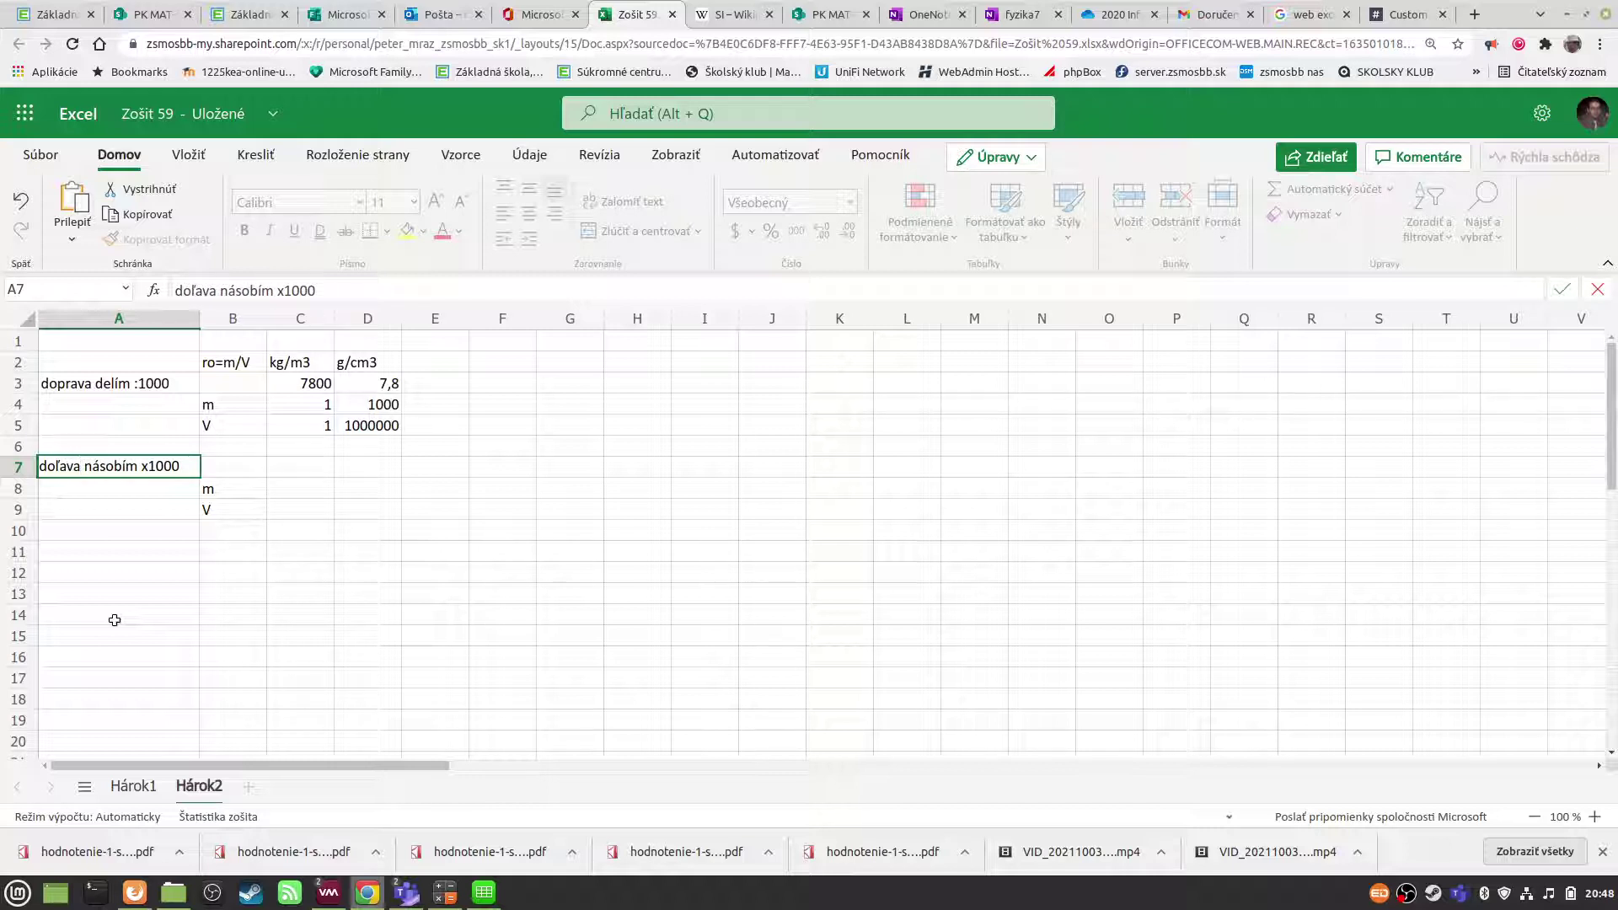
pyautogui.press('Return')
pyautogui.press('Up')
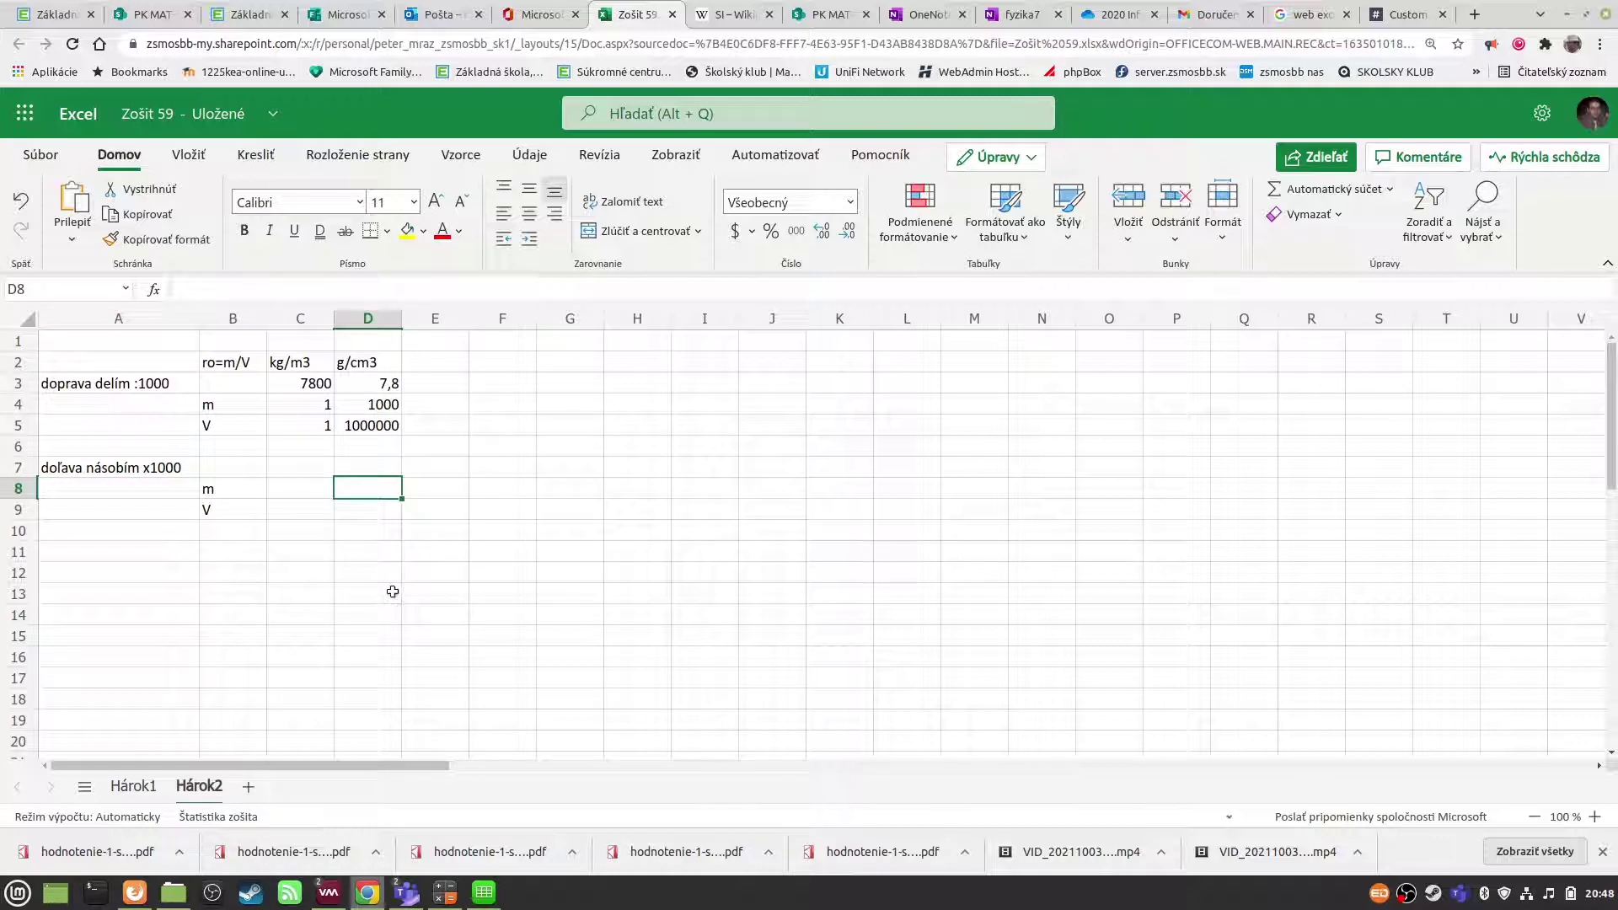
# - Enter 1 in both D8 and D9
pyautogui.write('1')
pyautogui.press('Return')
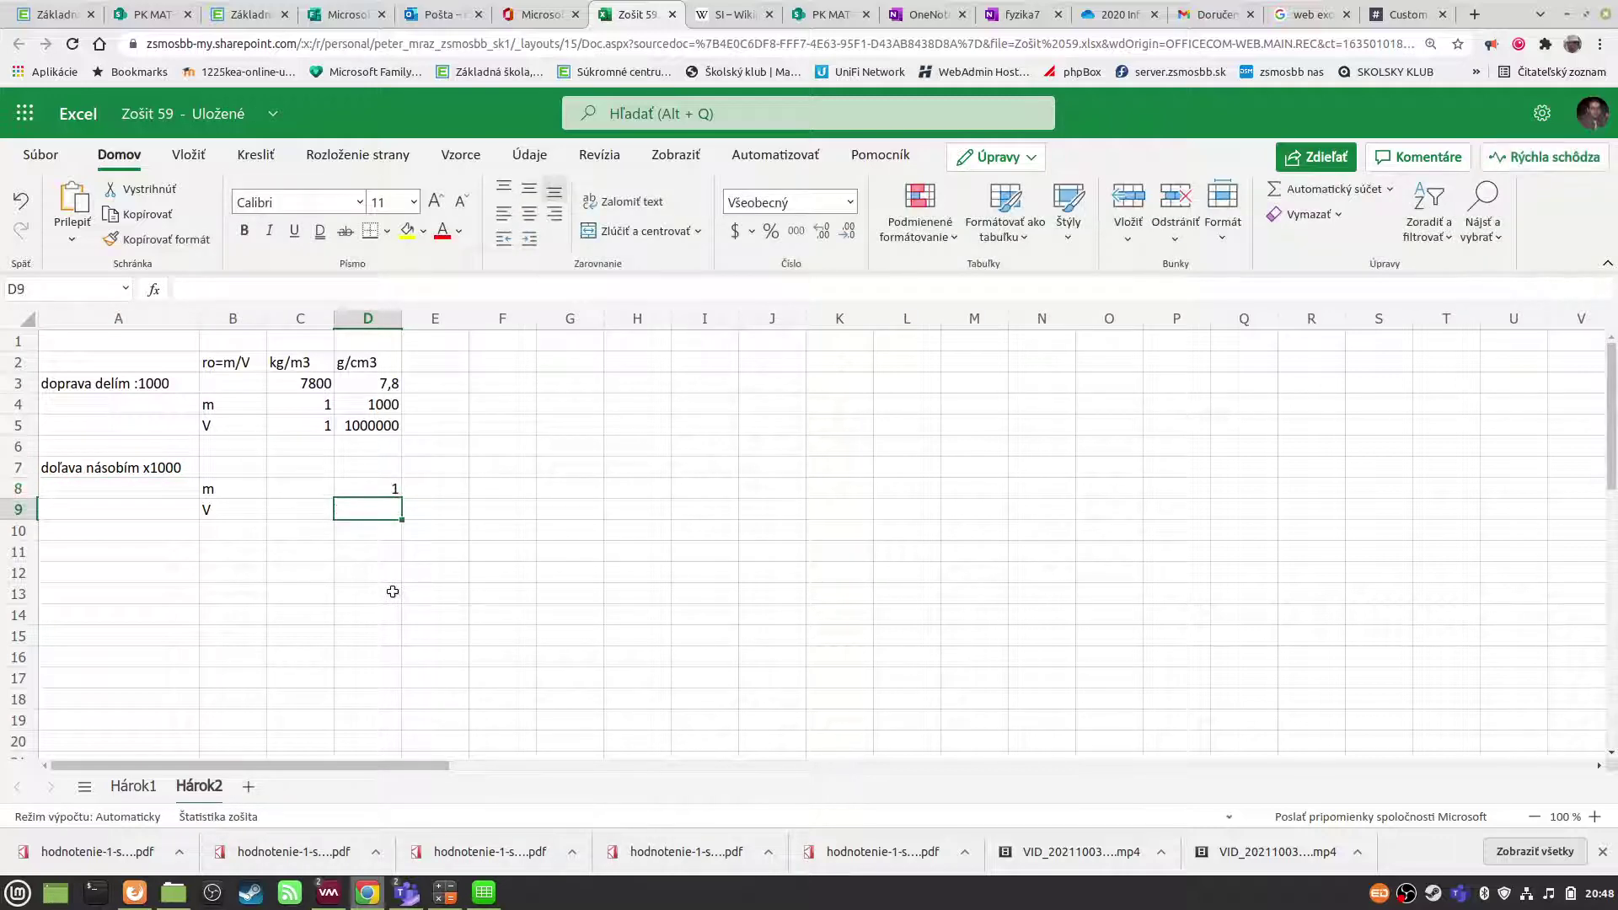
pyautogui.write('1')
pyautogui.click(477, 596)
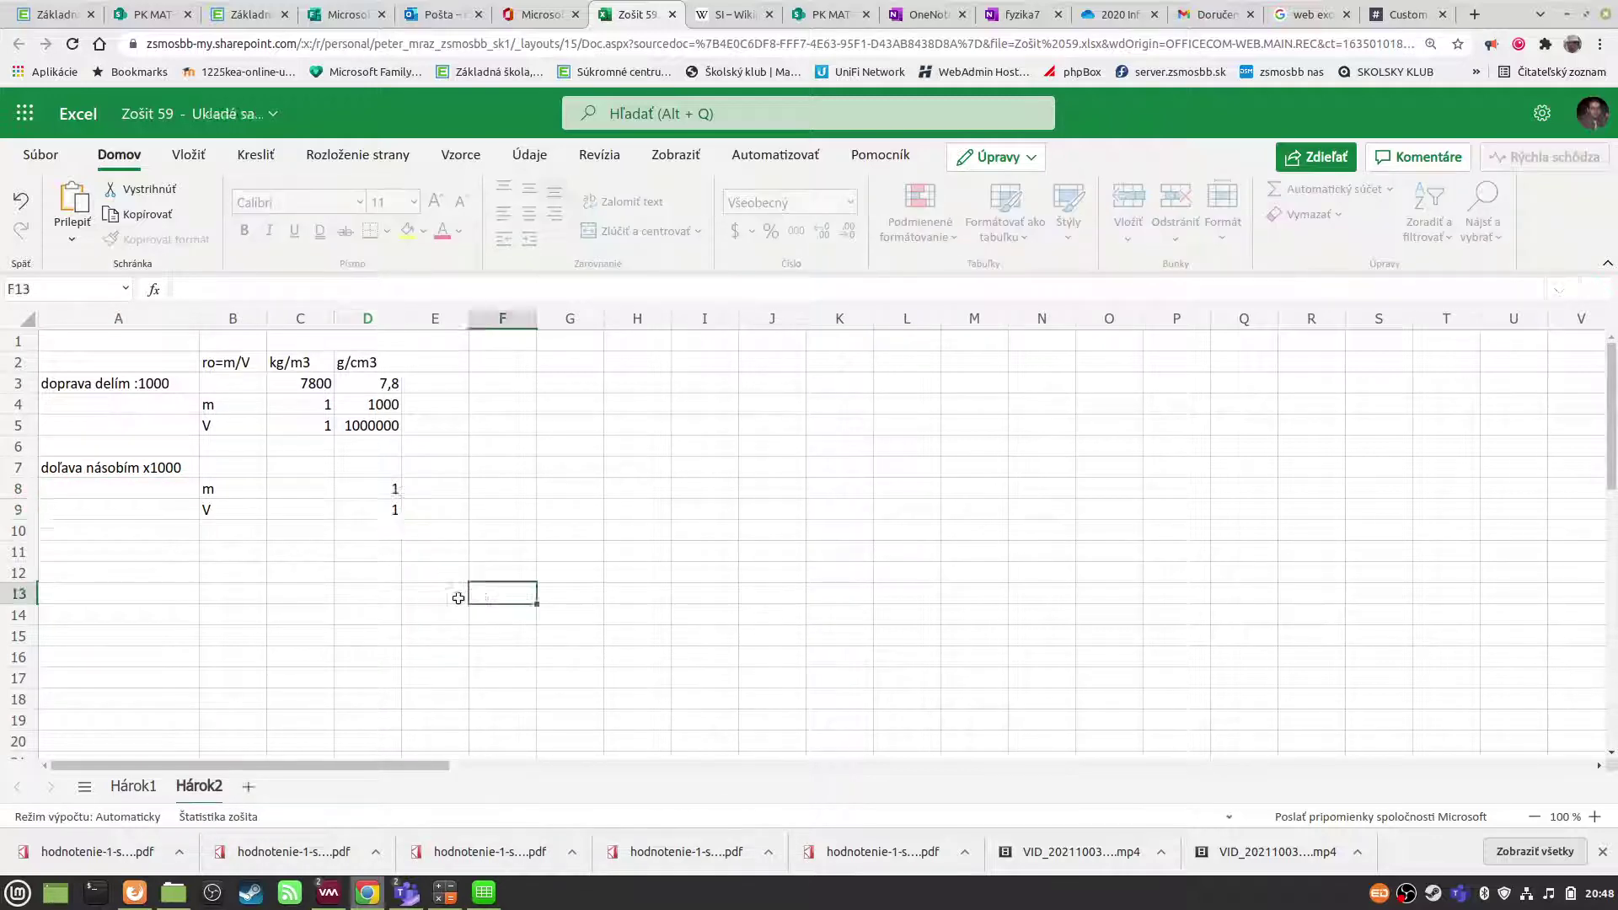
pyautogui.click(301, 490)
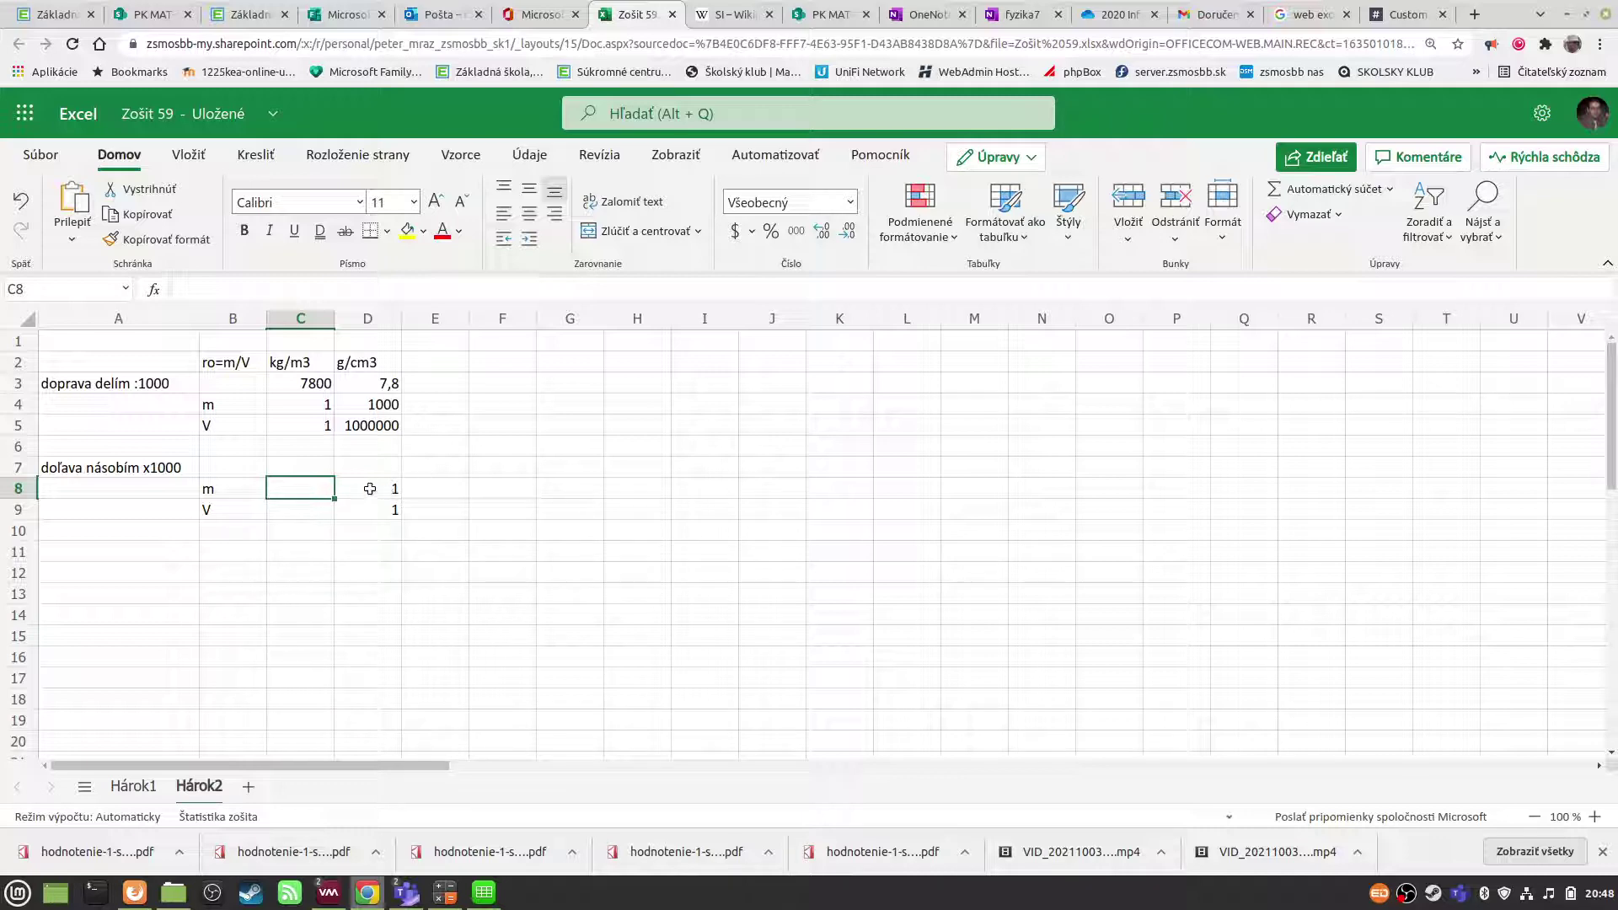
# - On Hárok1, replace E4's formula with 1 so the divide row recalculates, then return to Hárok2
pyautogui.click(134, 786)
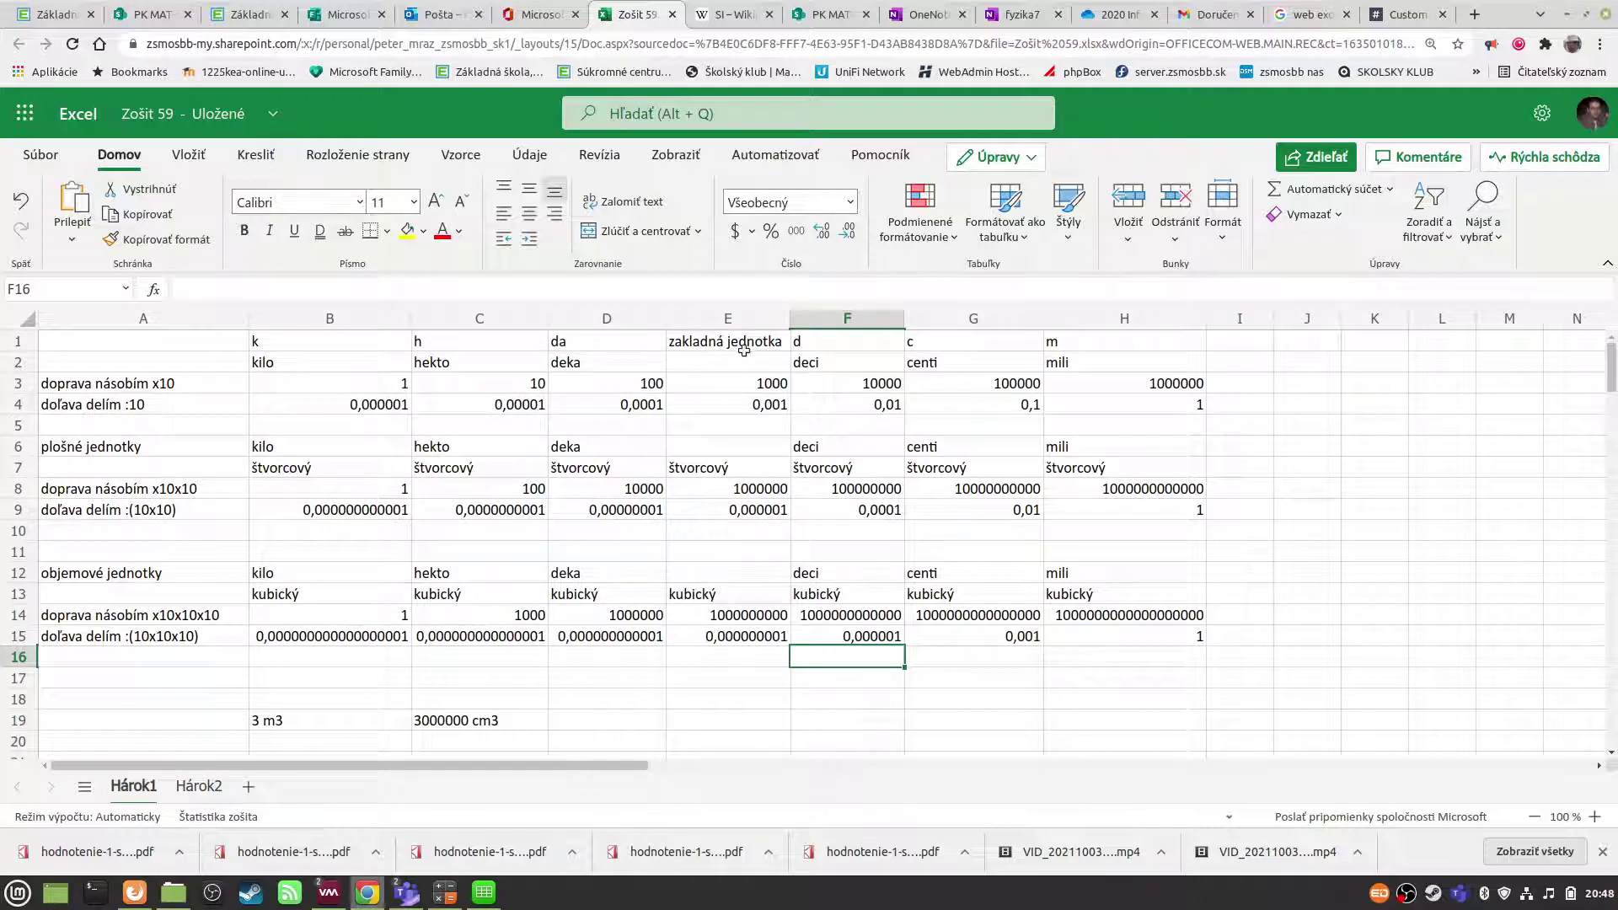
pyautogui.click(746, 384)
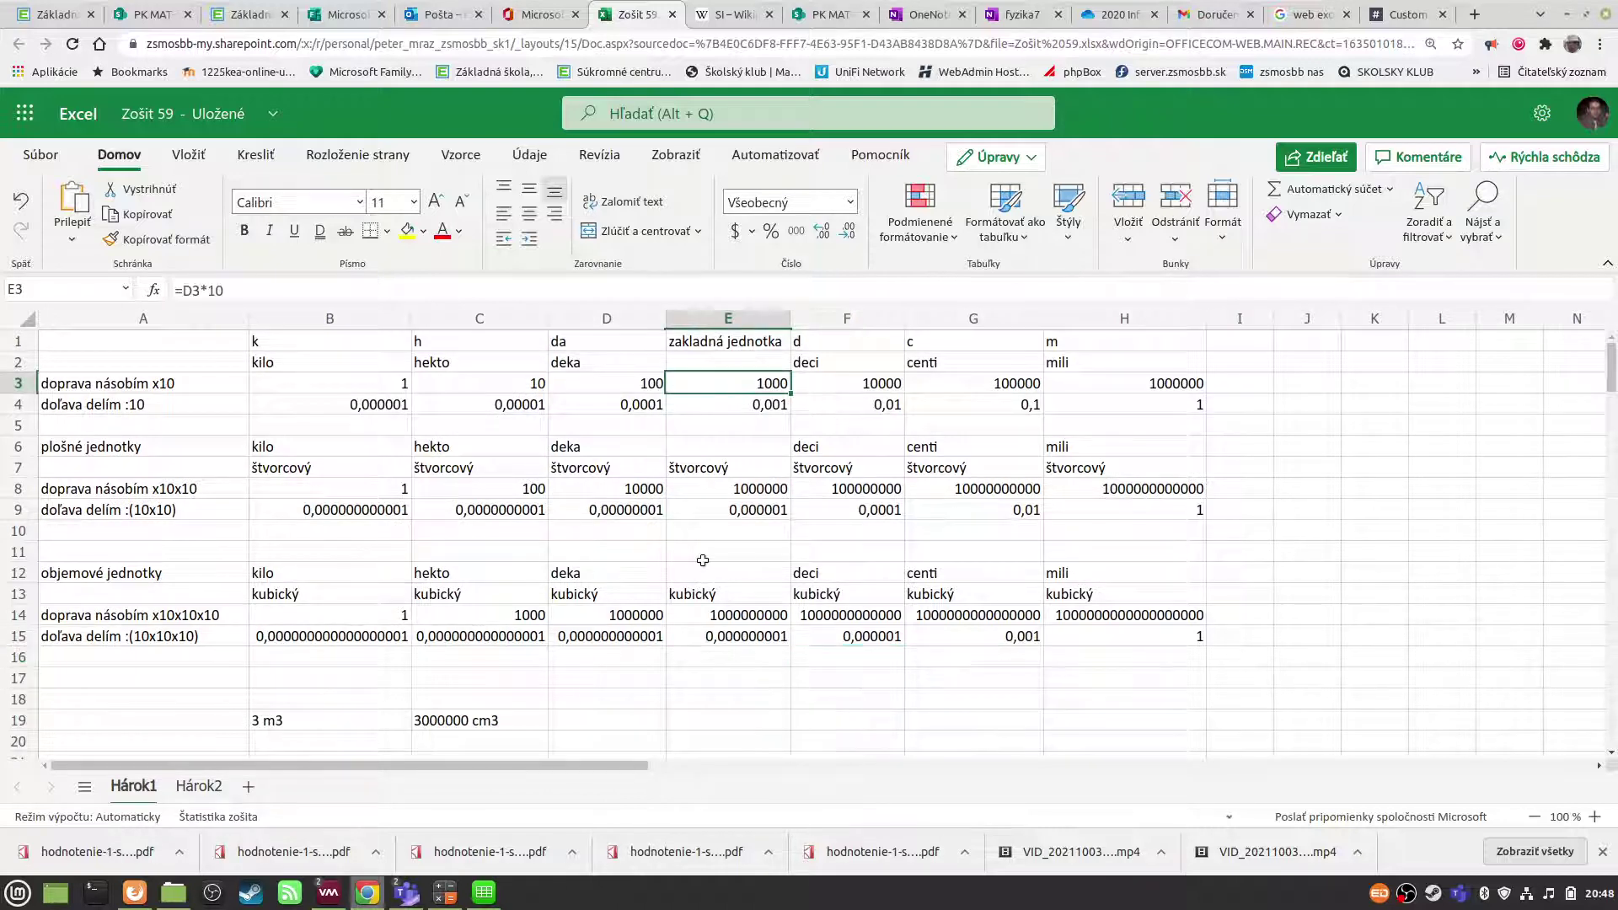
pyautogui.click(738, 403)
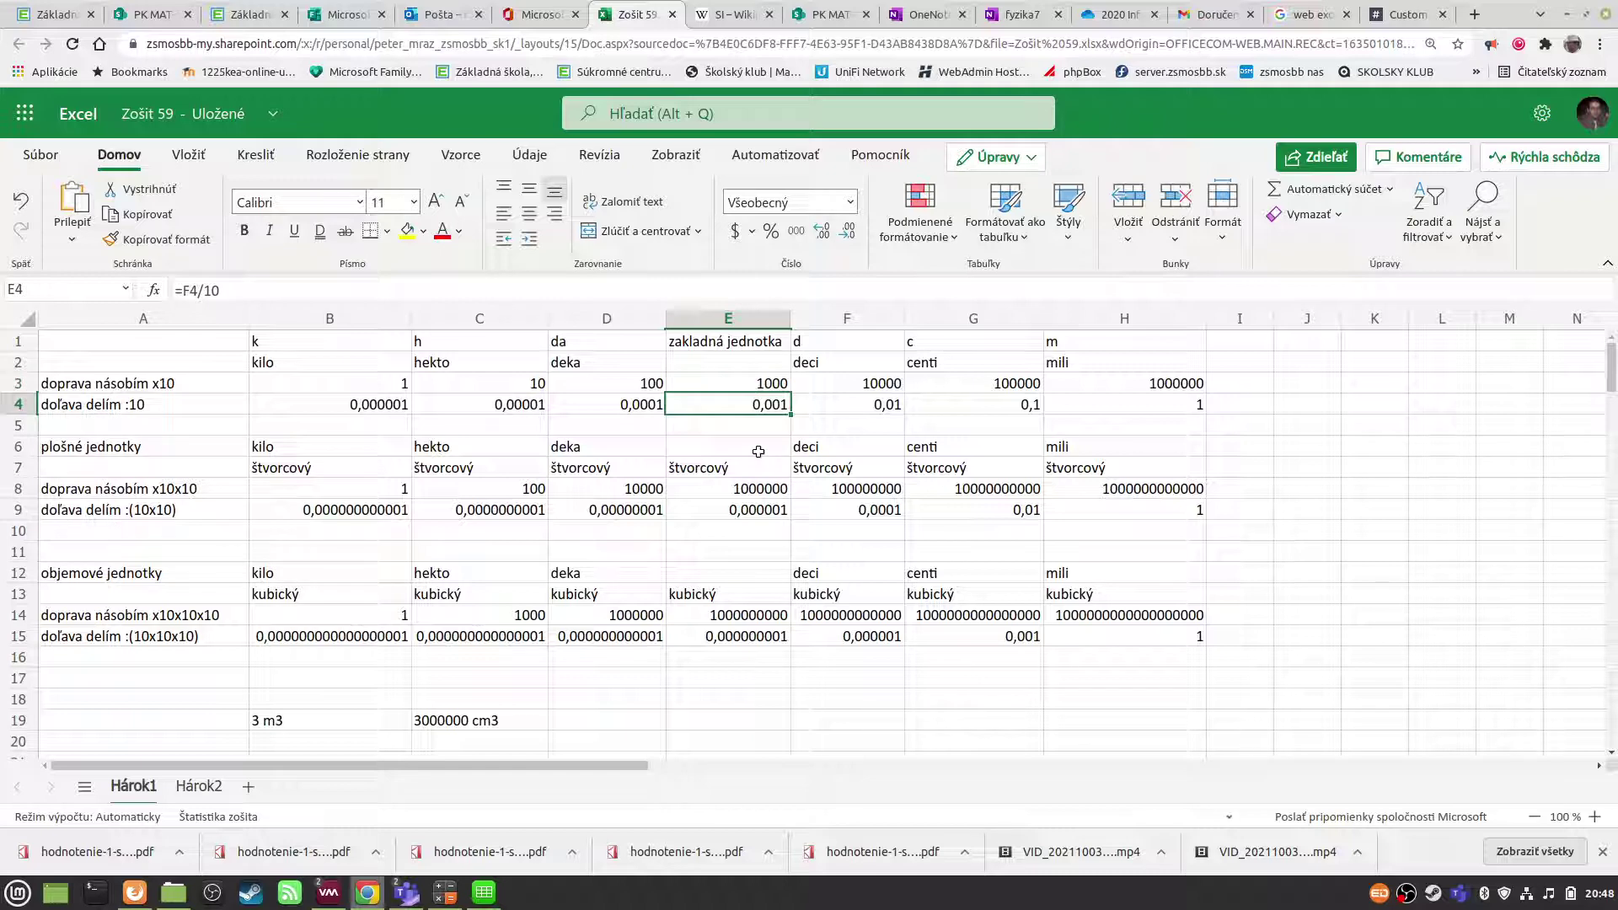
pyautogui.write('1')
pyautogui.press('Return')
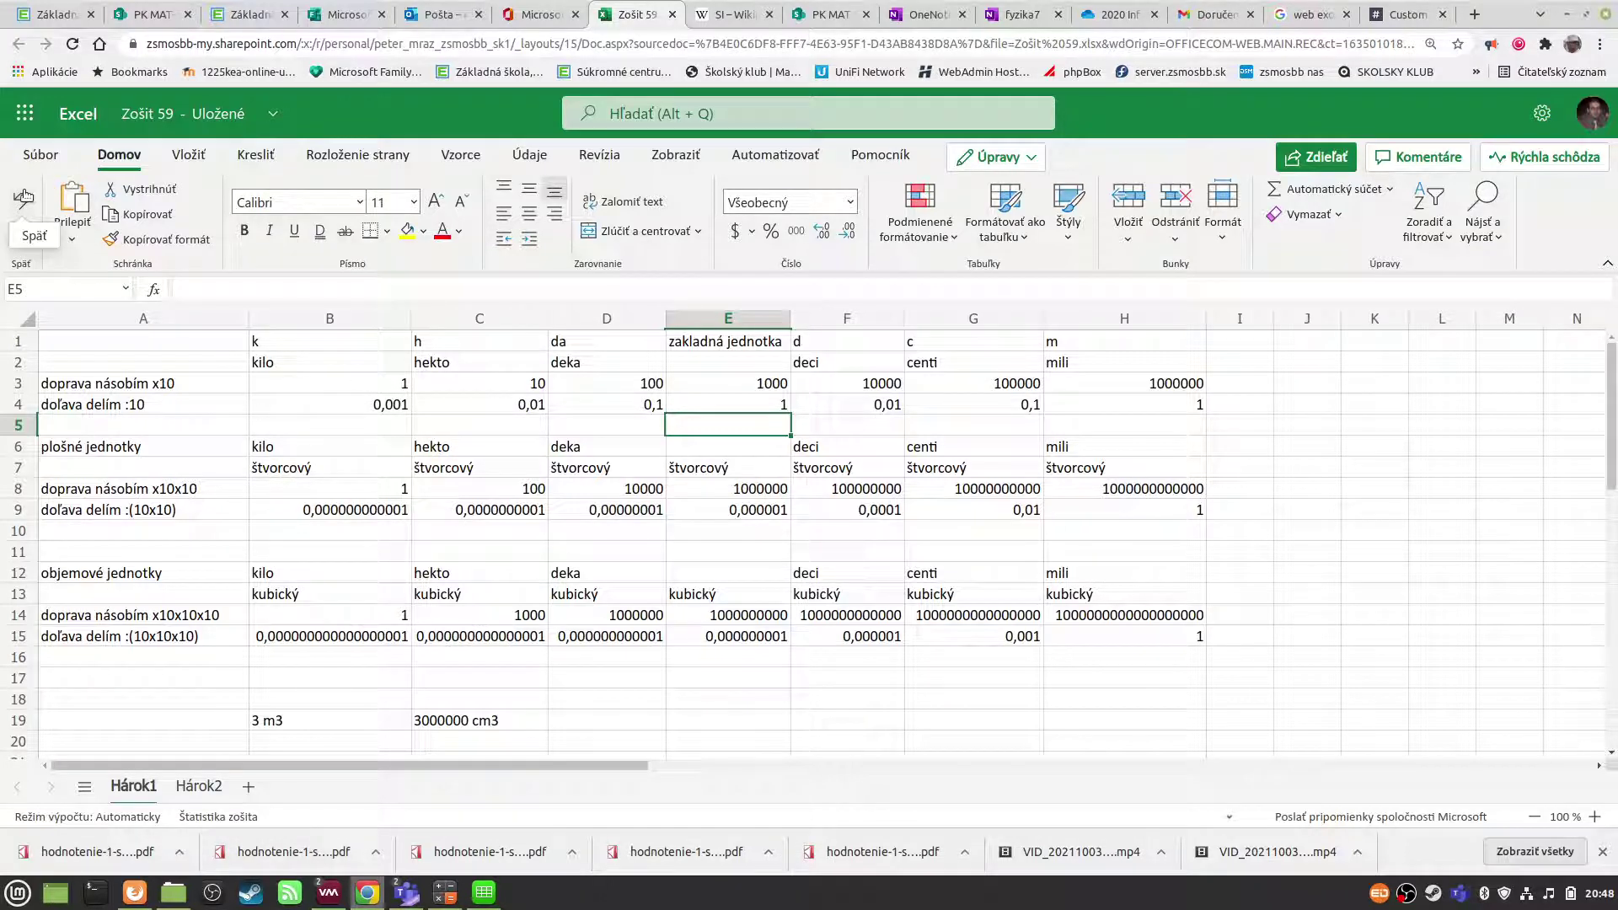
pyautogui.click(192, 790)
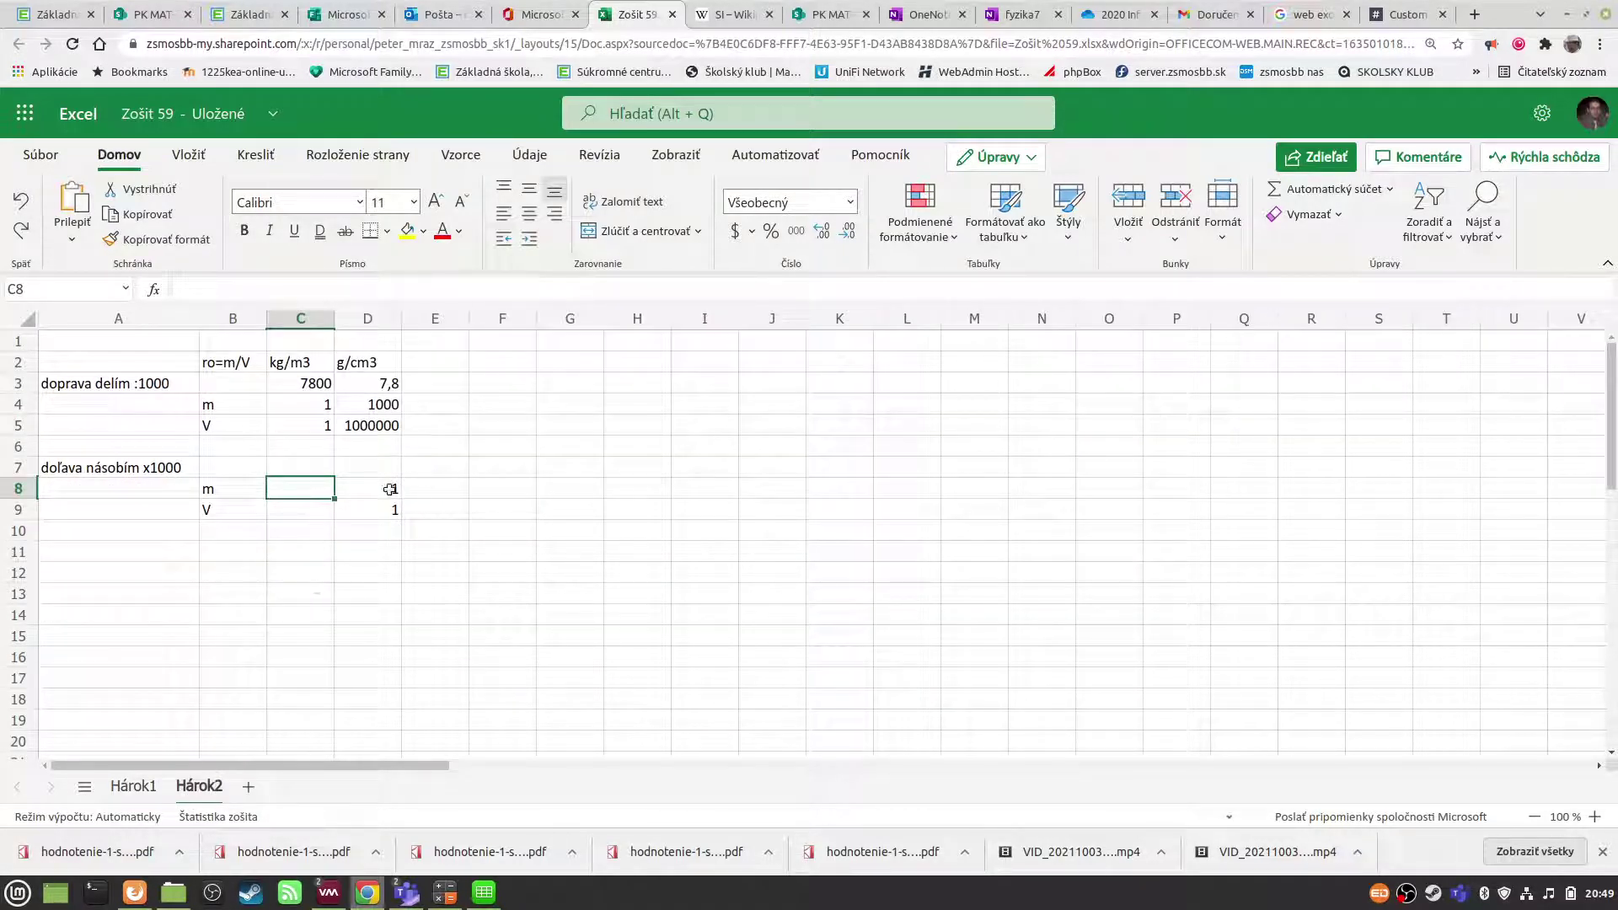
# - Enter =D8/1000 in C8 so the 1 g mass shows as 0,001 kg
pyautogui.write('=')
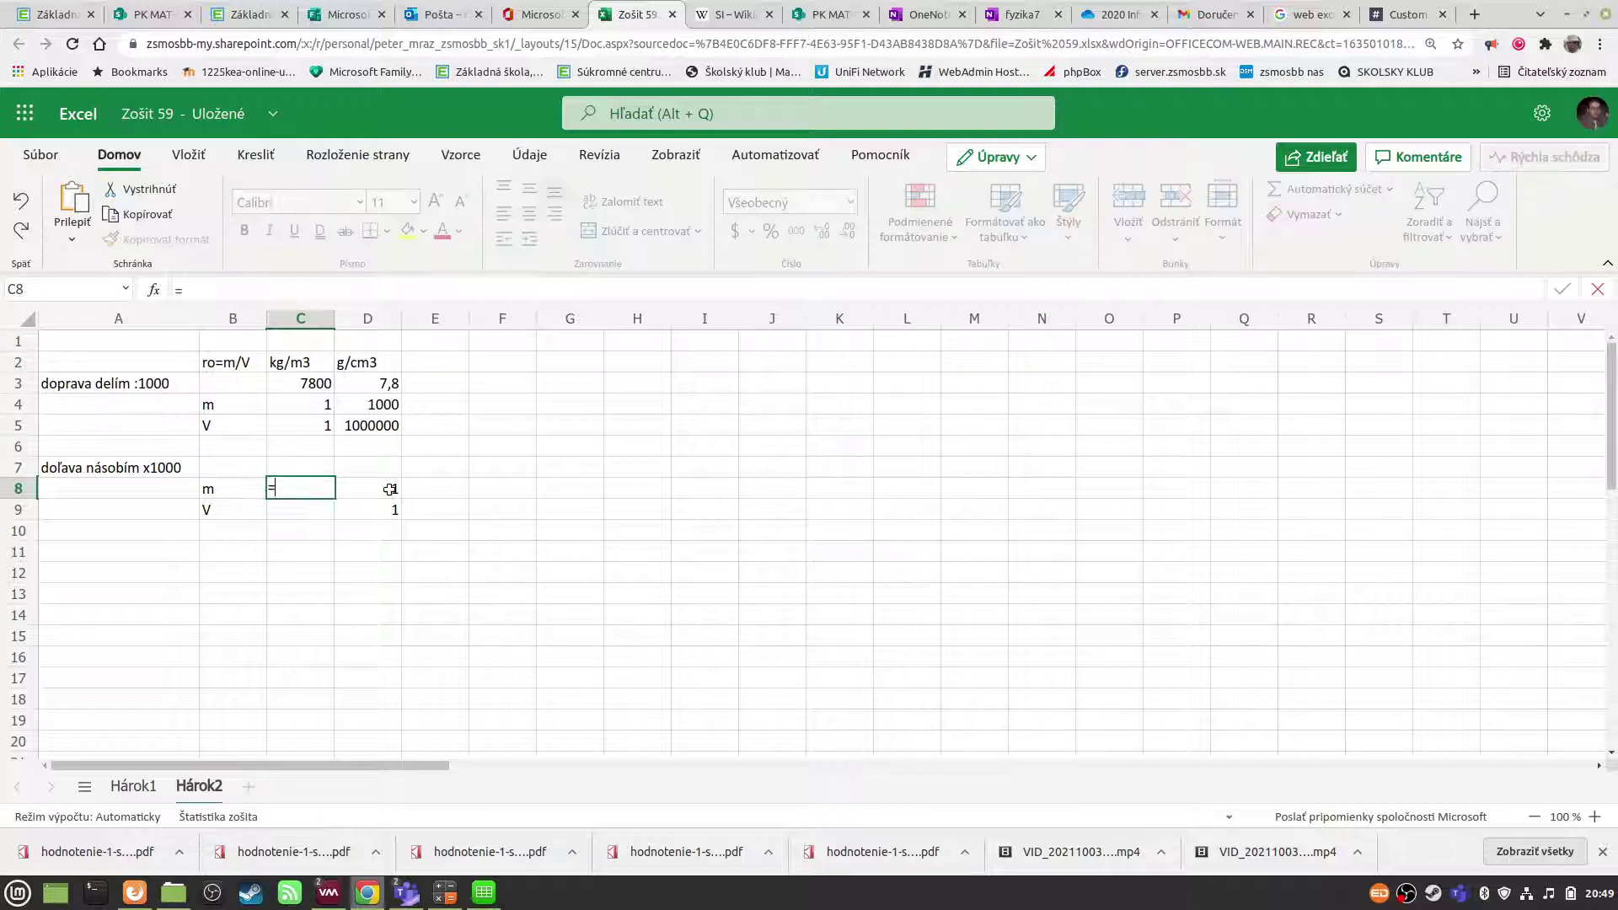
pyautogui.click(387, 485)
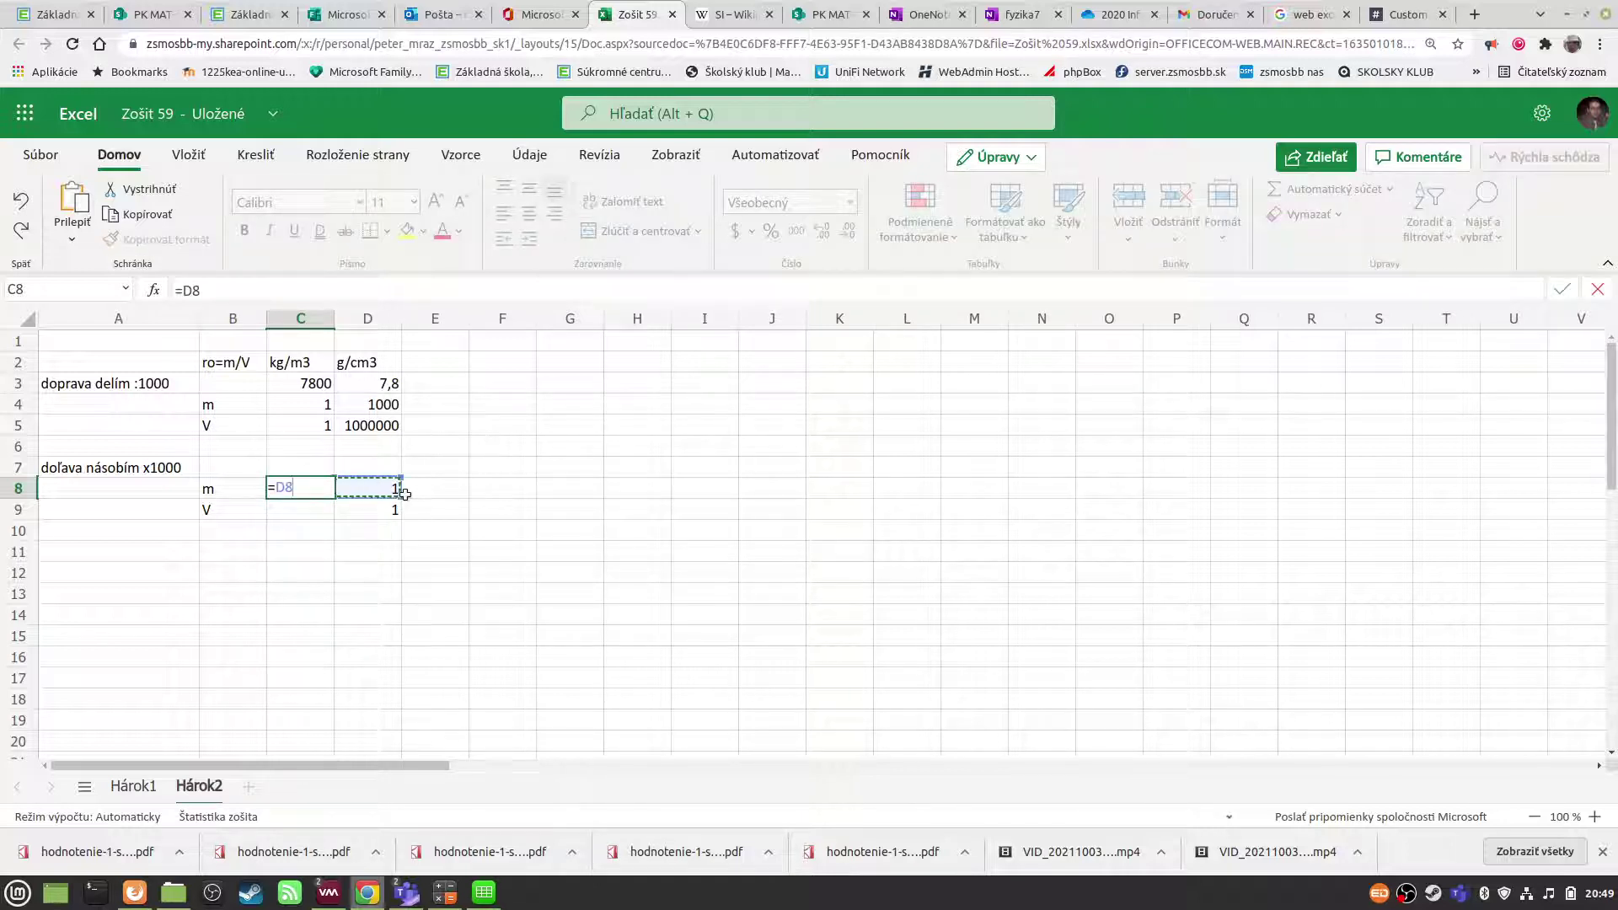
pyautogui.write('/1')
pyautogui.write('000')
pyautogui.press('Return')
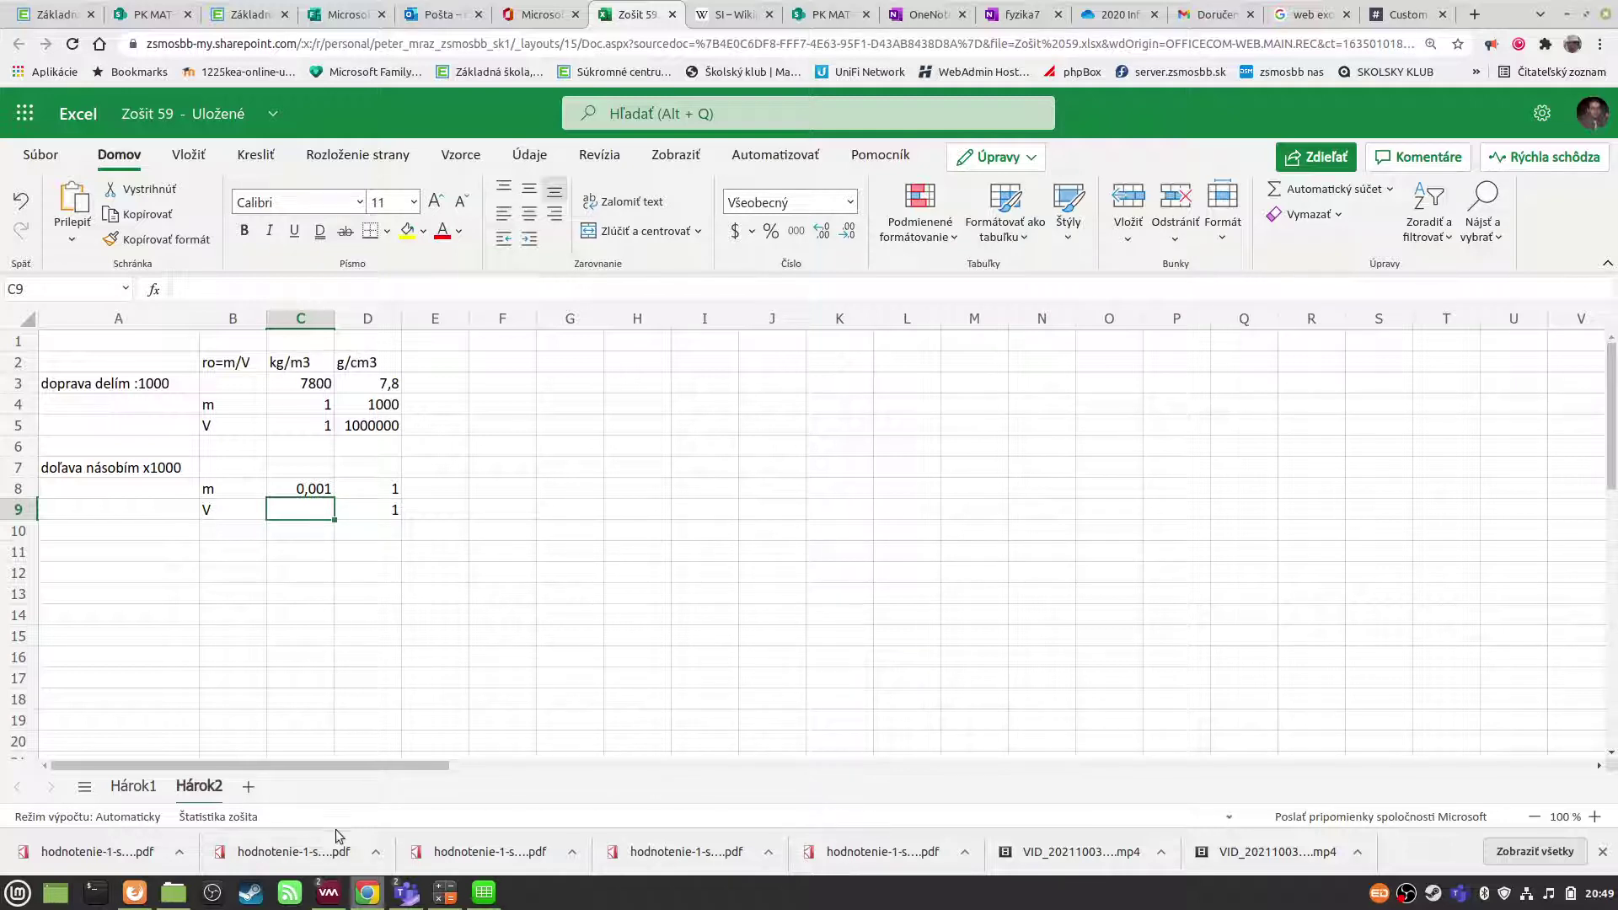
# - Overwrite G15 on Hárok1 with 1, then go back to Hárok2
pyautogui.click(135, 786)
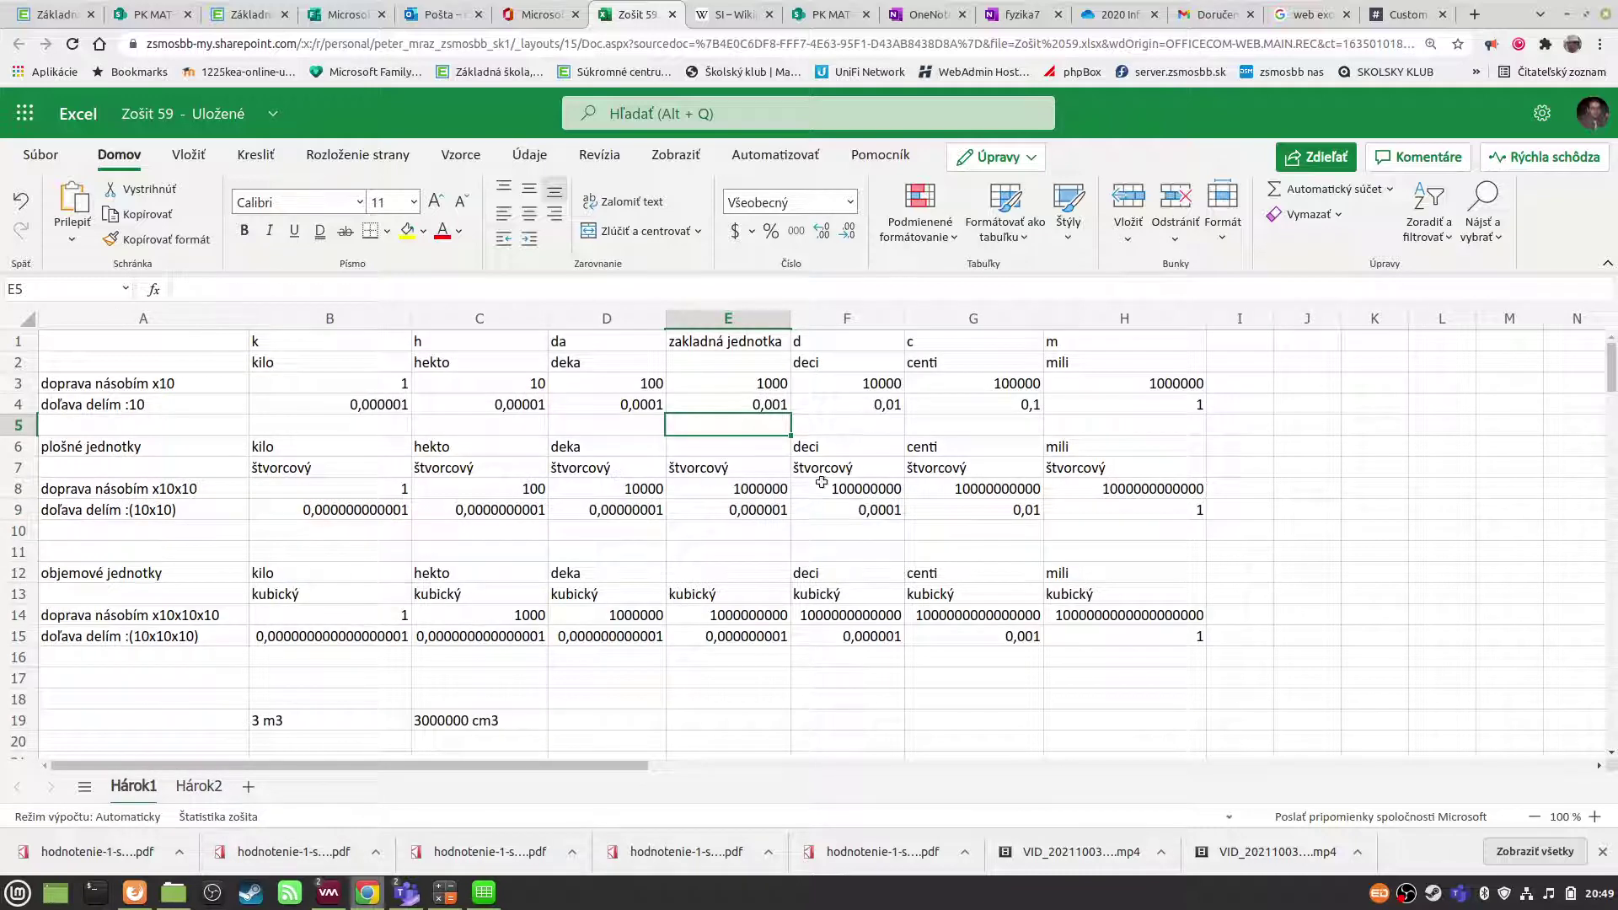
pyautogui.click(983, 635)
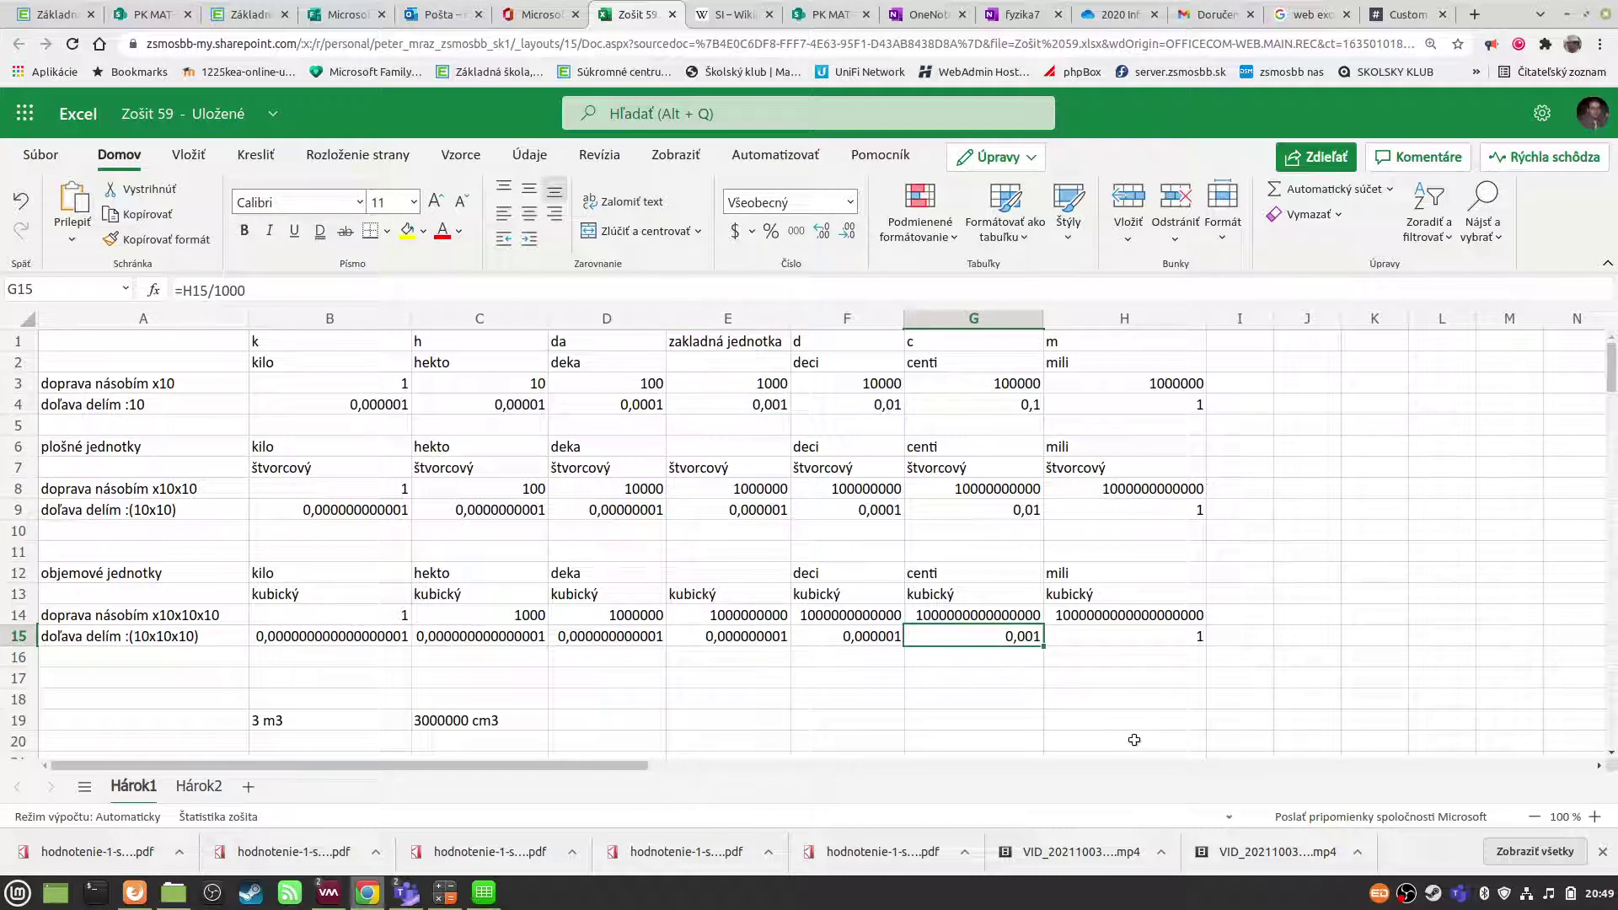
pyautogui.write('1')
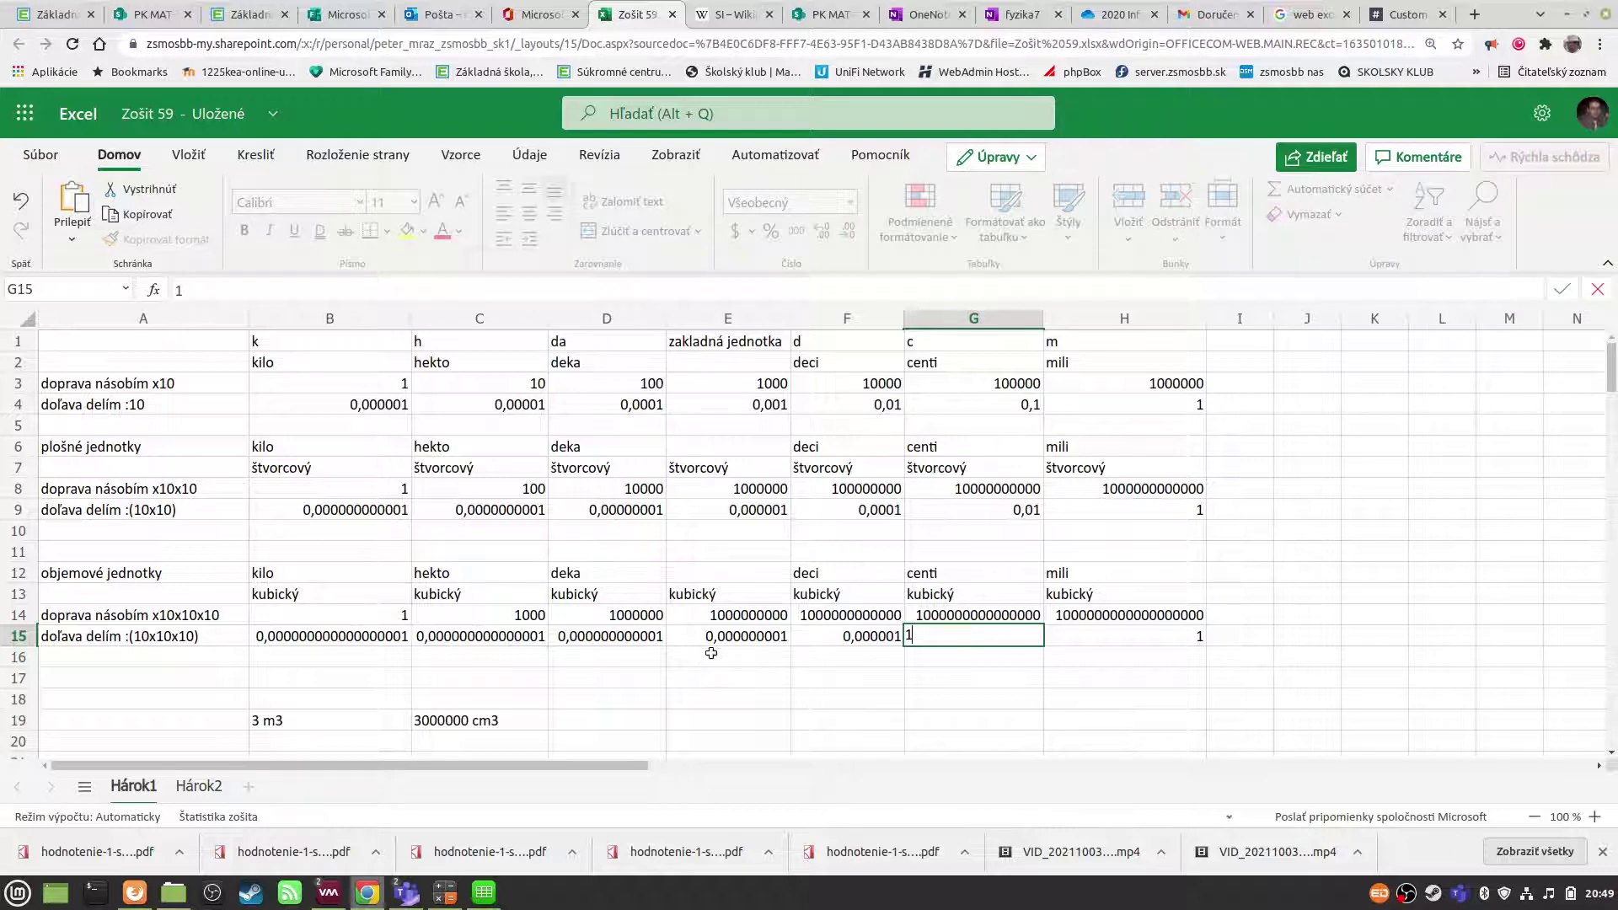
pyautogui.click(715, 640)
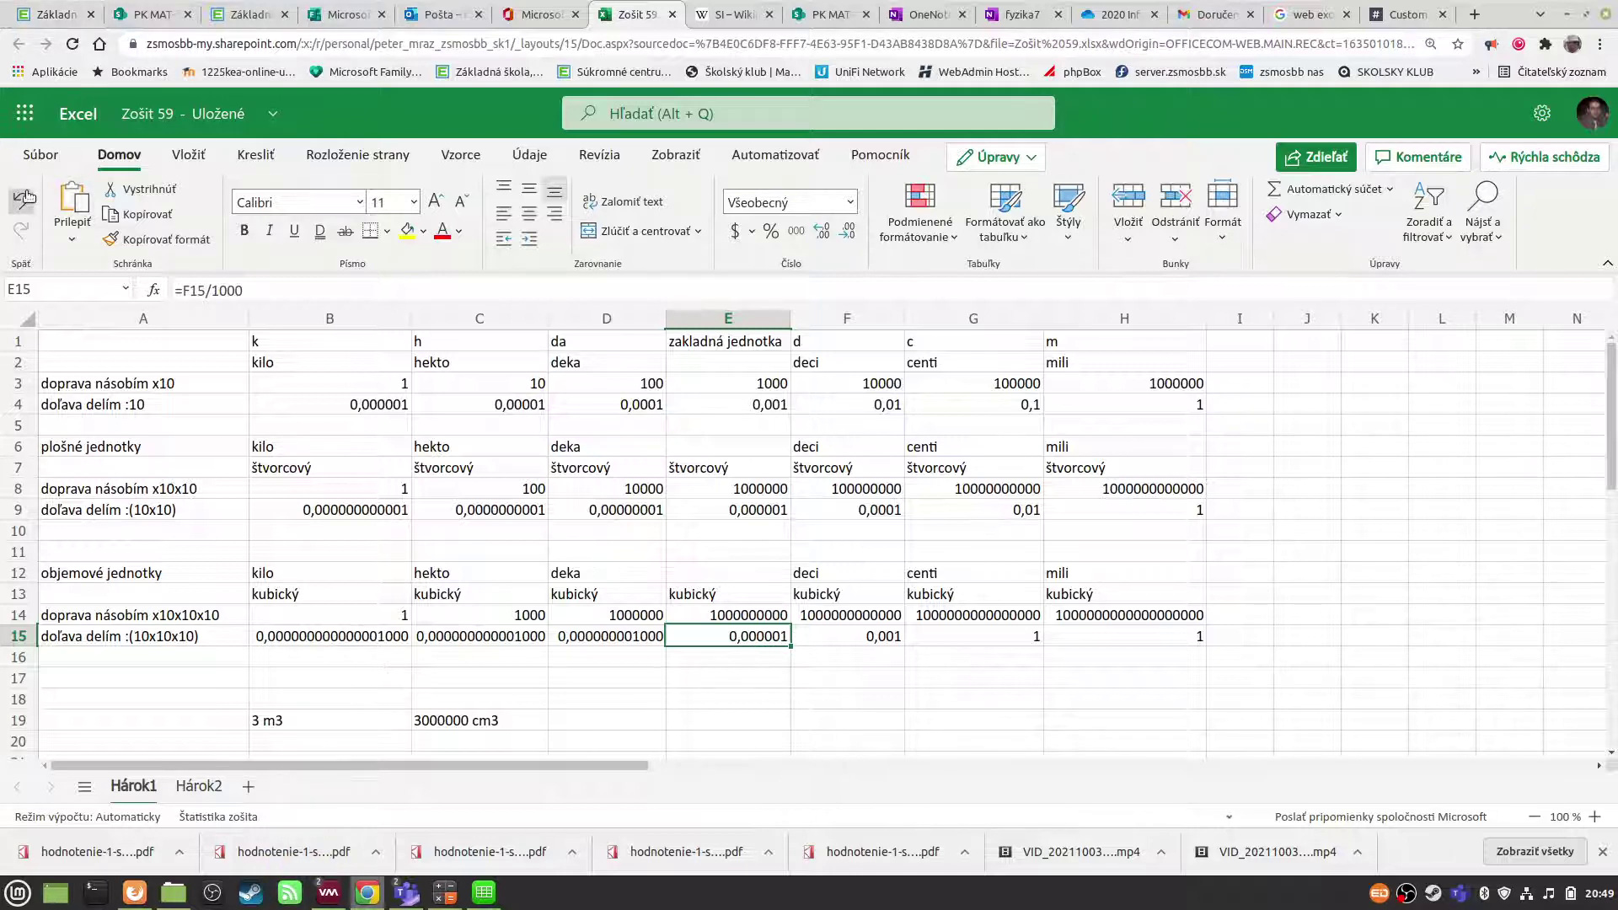
pyautogui.click(199, 785)
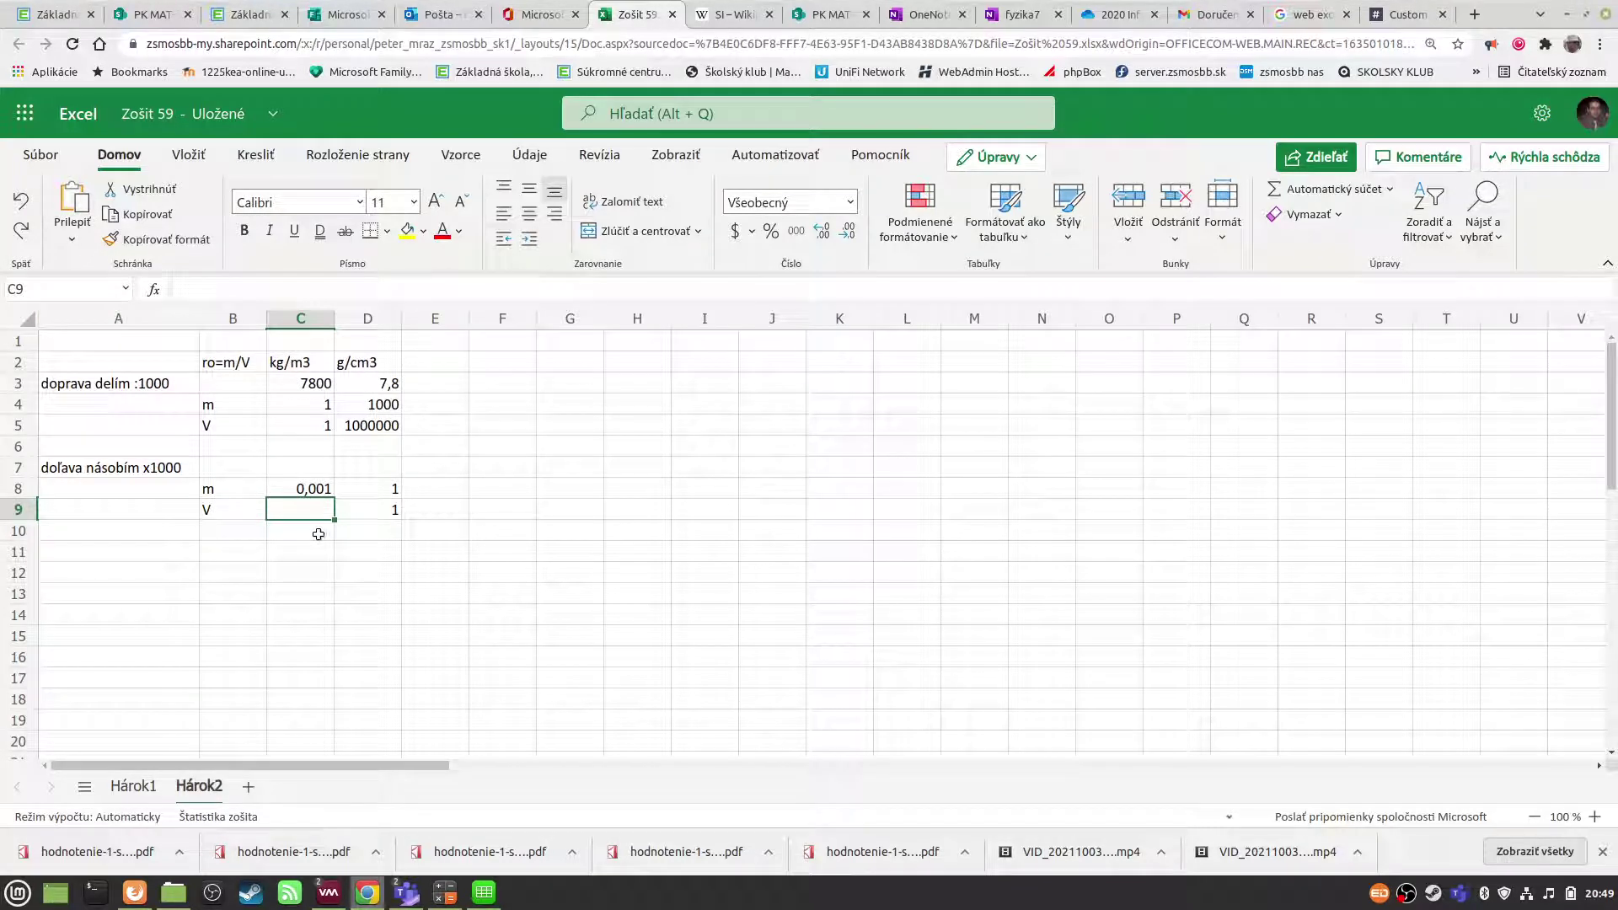
# - Enter =D9/1000000 in C9 to convert the volume to 0,000001 m3
pyautogui.write('=')
pyautogui.click(363, 510)
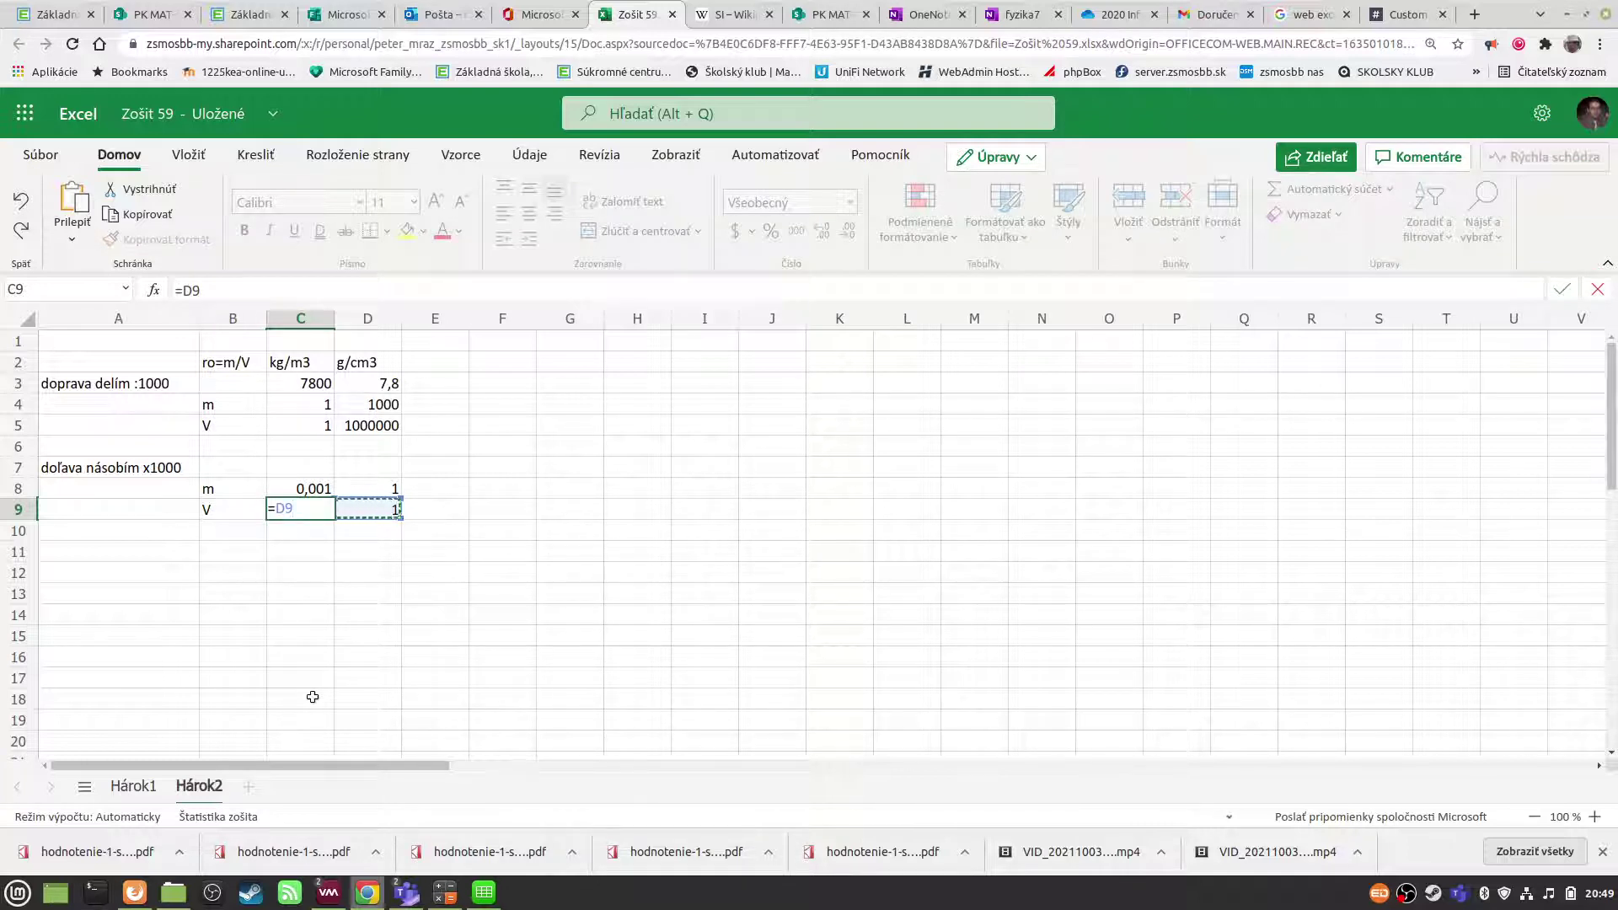
pyautogui.write('/1')
pyautogui.write('000000')
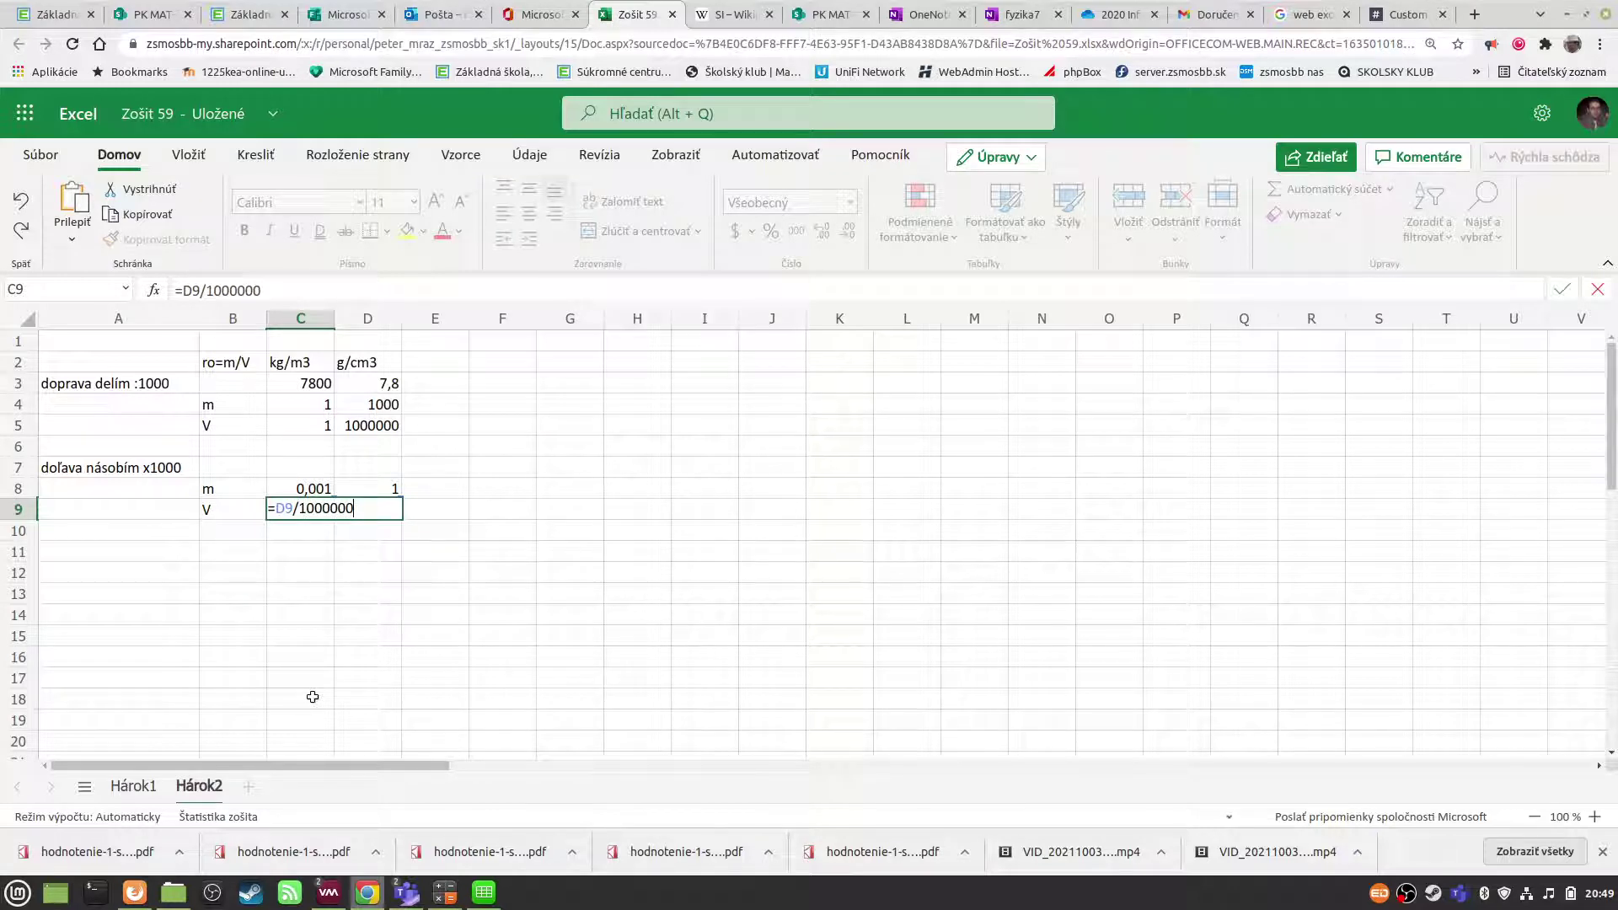
pyautogui.press('Return')
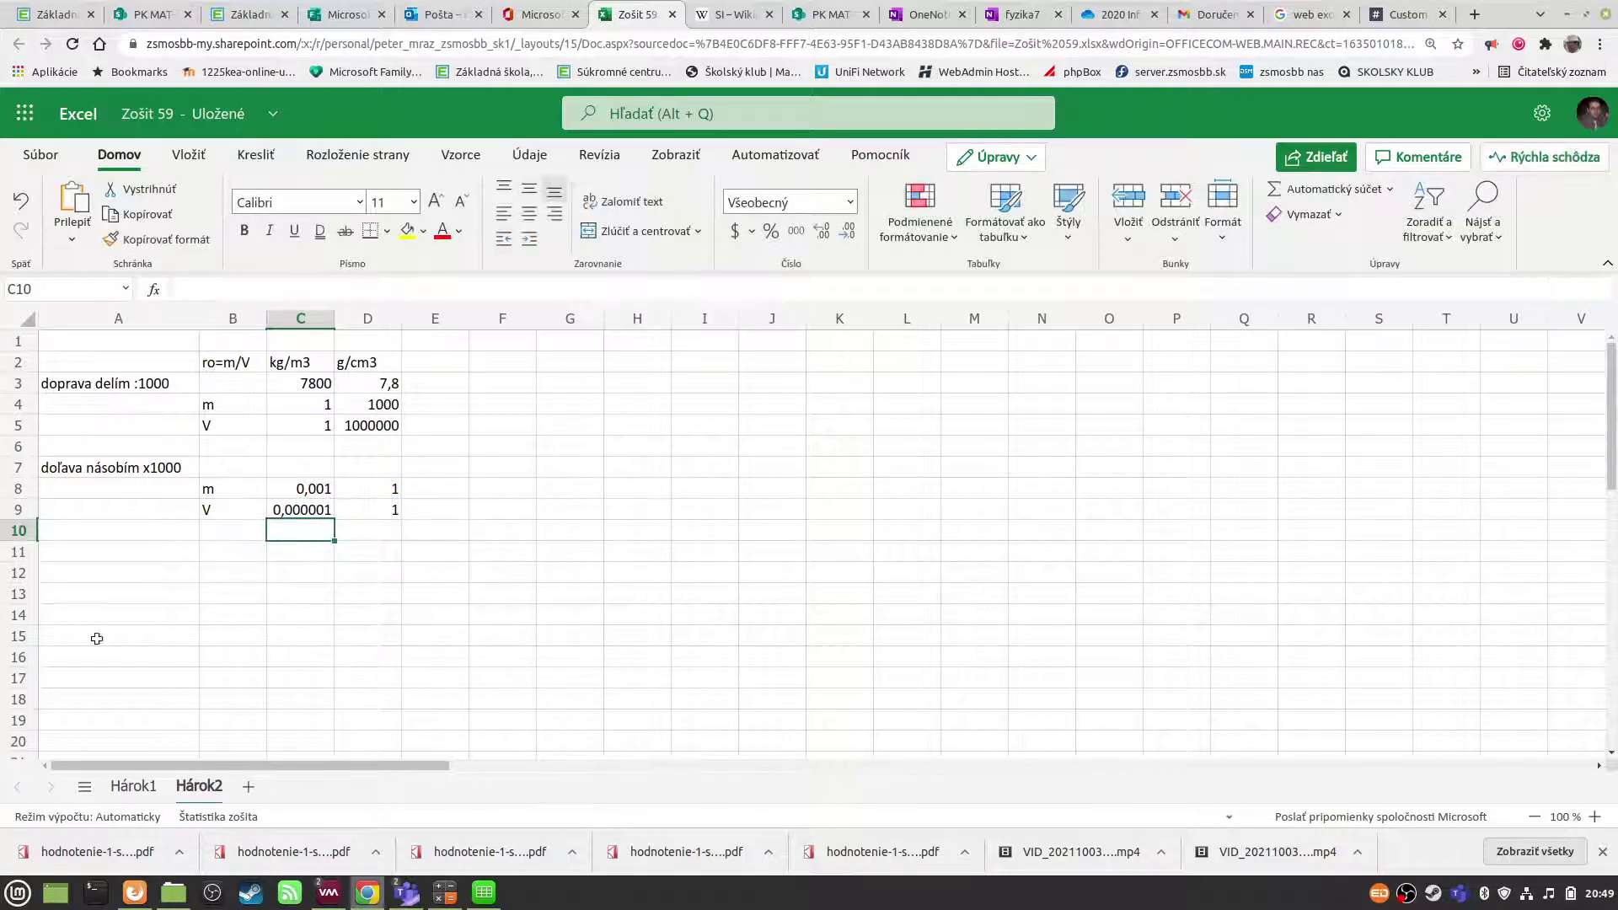
# - Put 1 in D7 and the density formula =D7*C8/C9 in C7, giving 1000
pyautogui.click(368, 464)
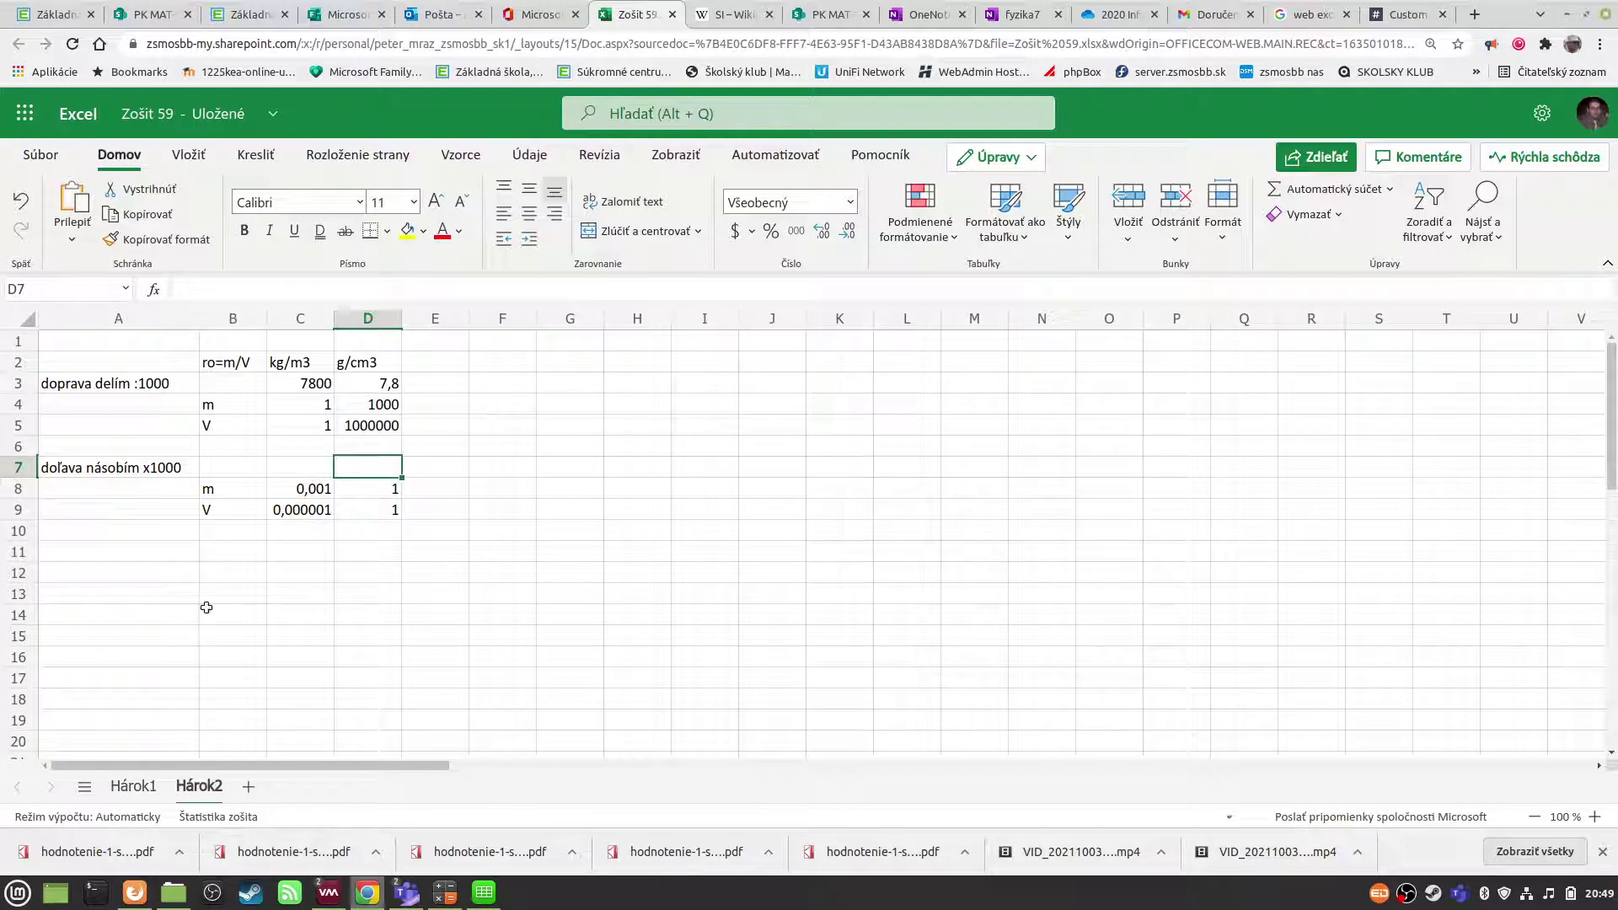
pyautogui.write('1')
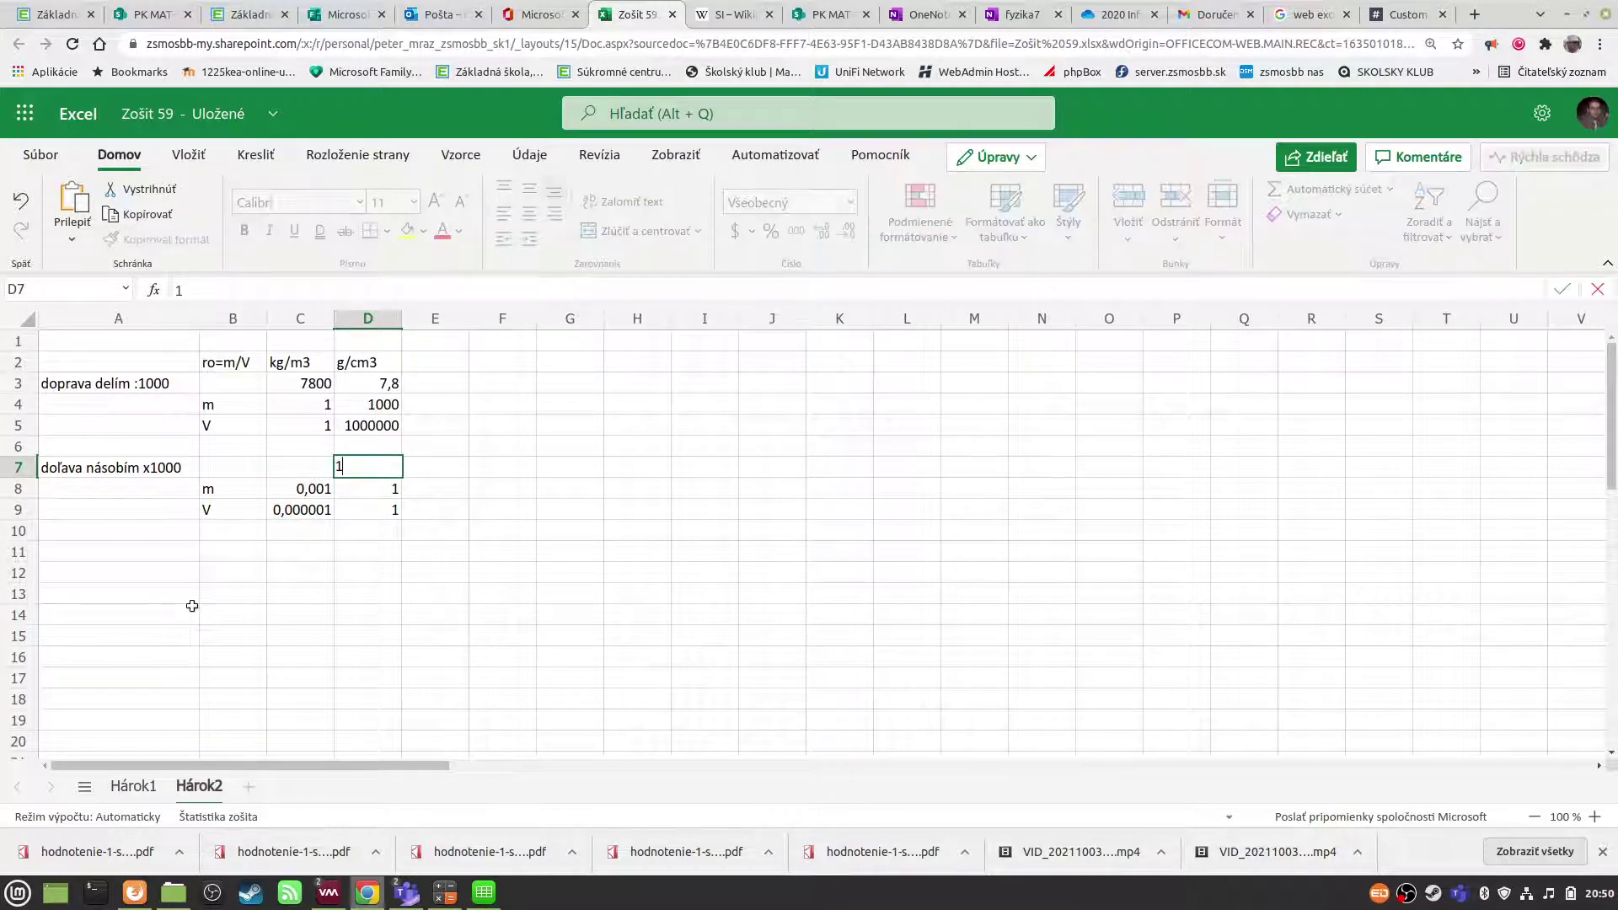
pyautogui.press('Return')
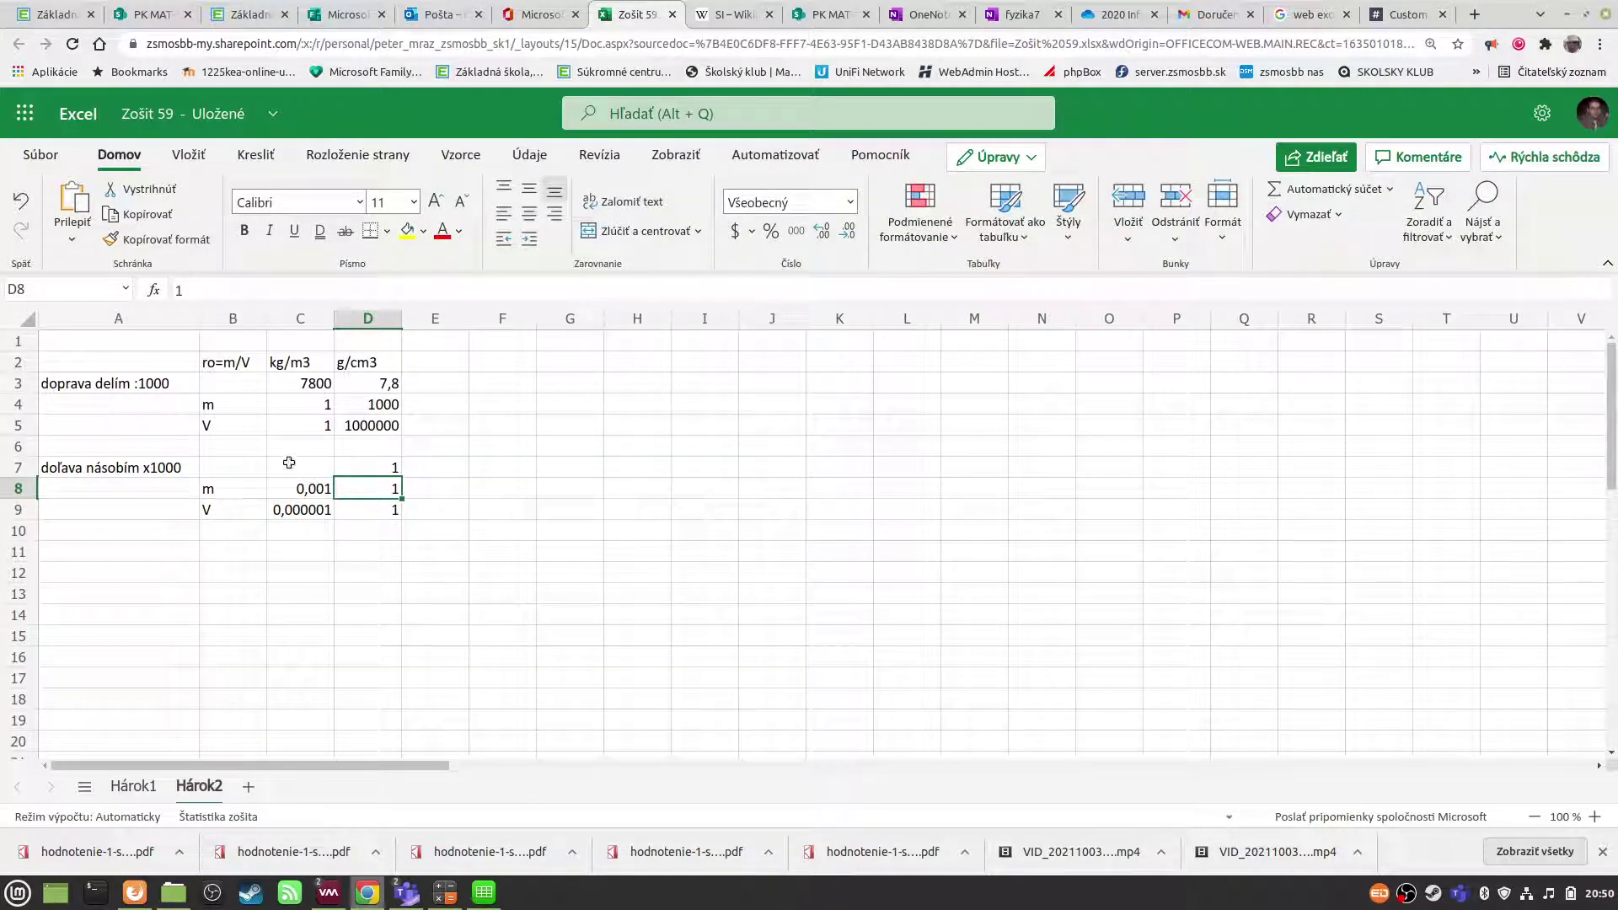
pyautogui.click(289, 463)
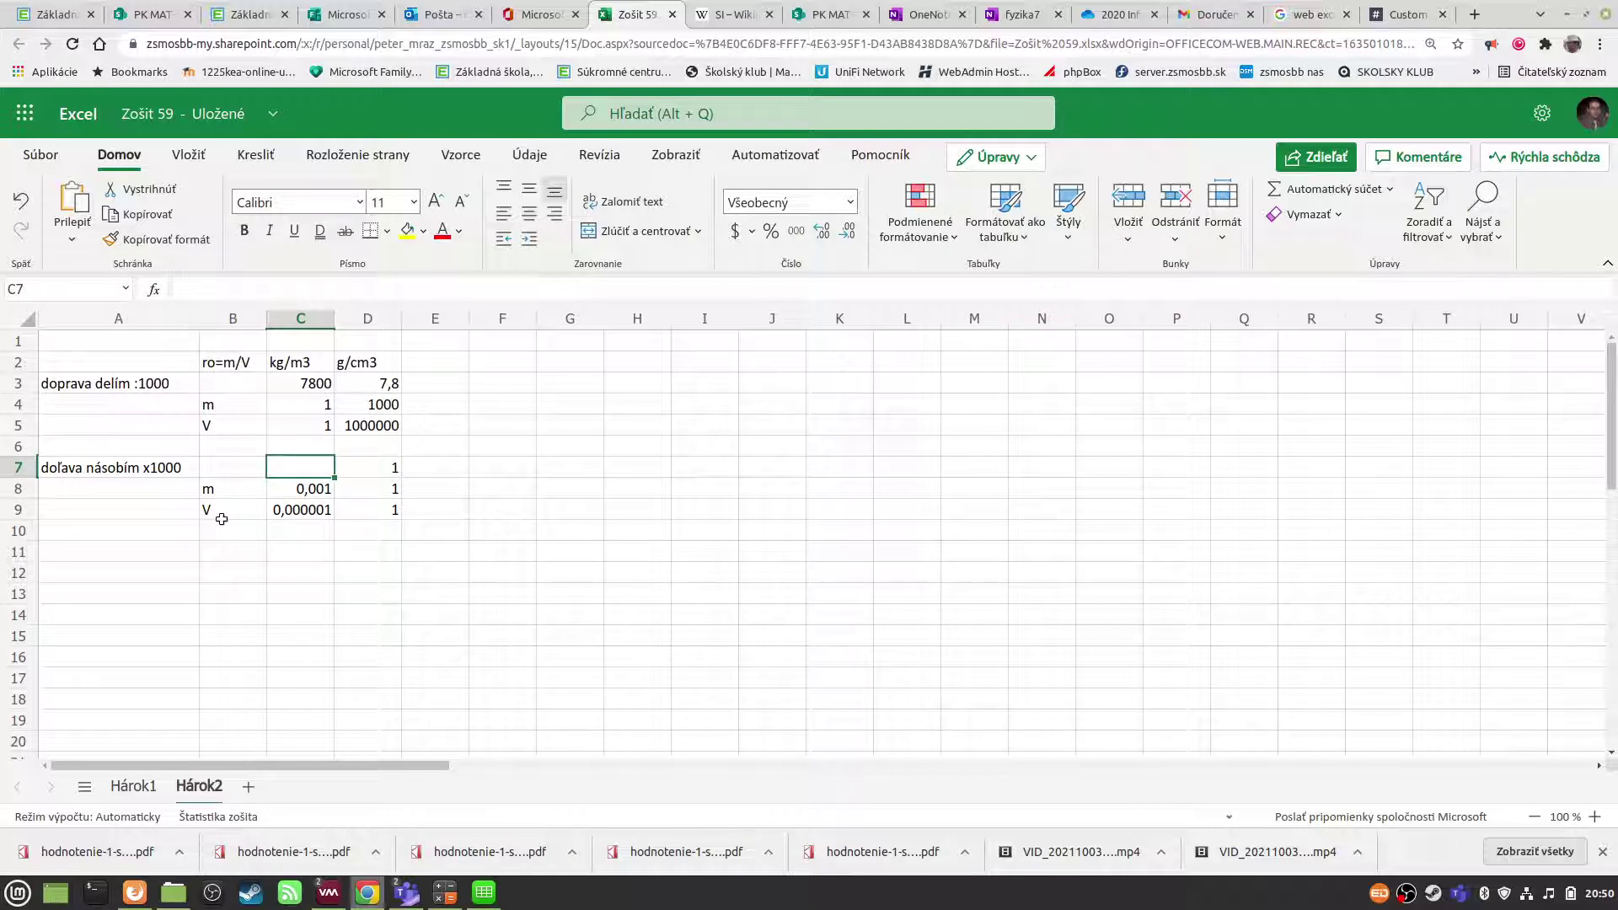
pyautogui.write('=')
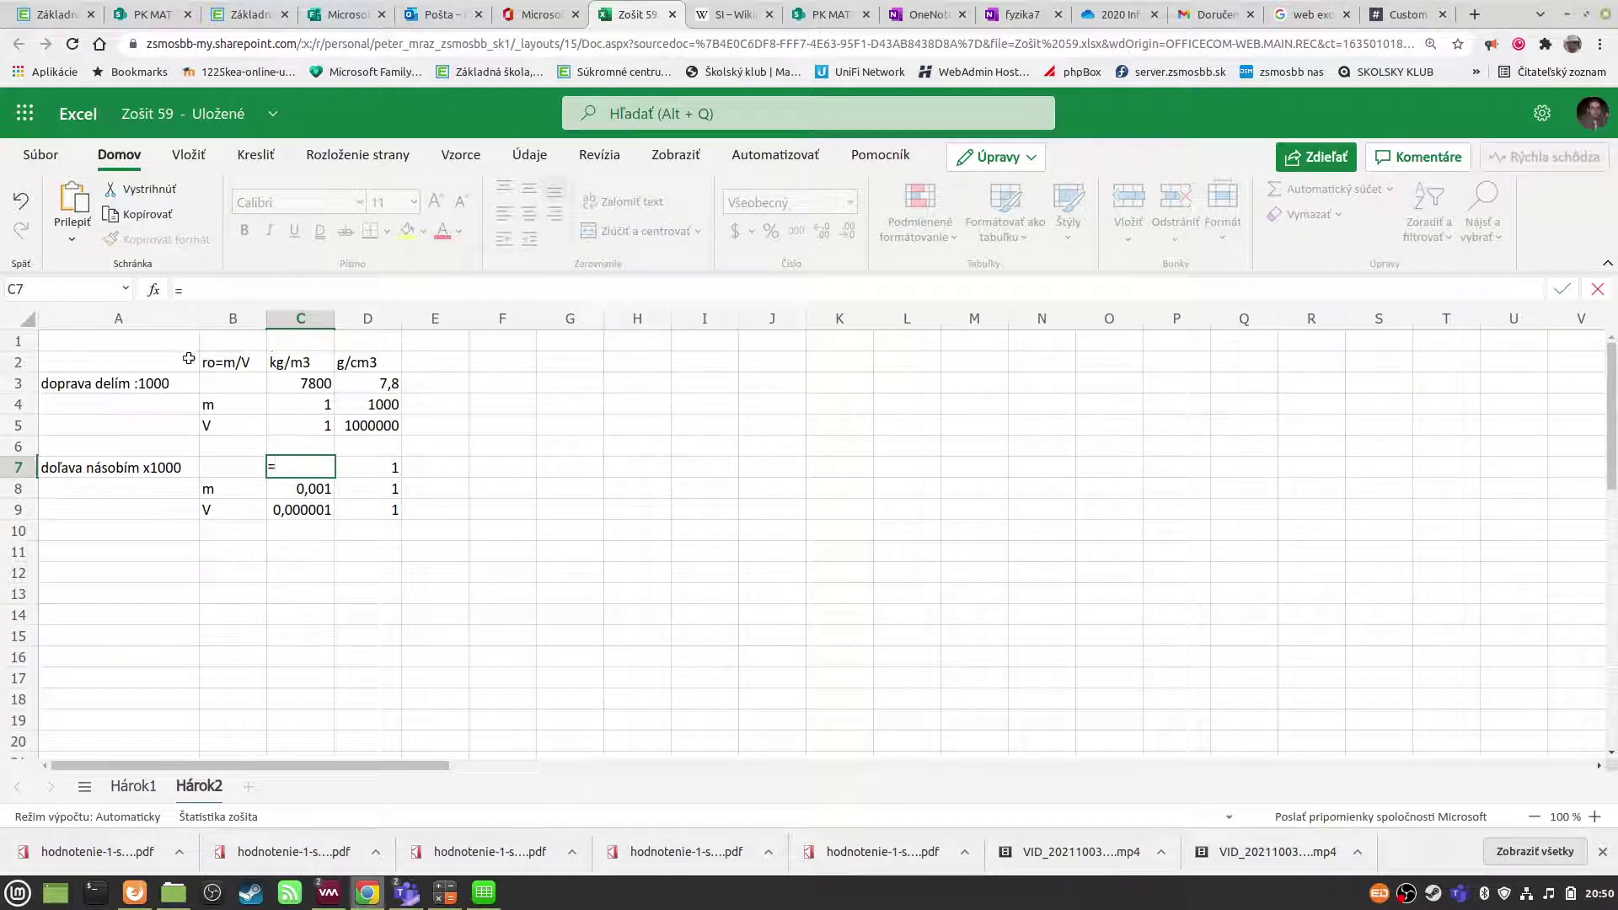
pyautogui.click(303, 493)
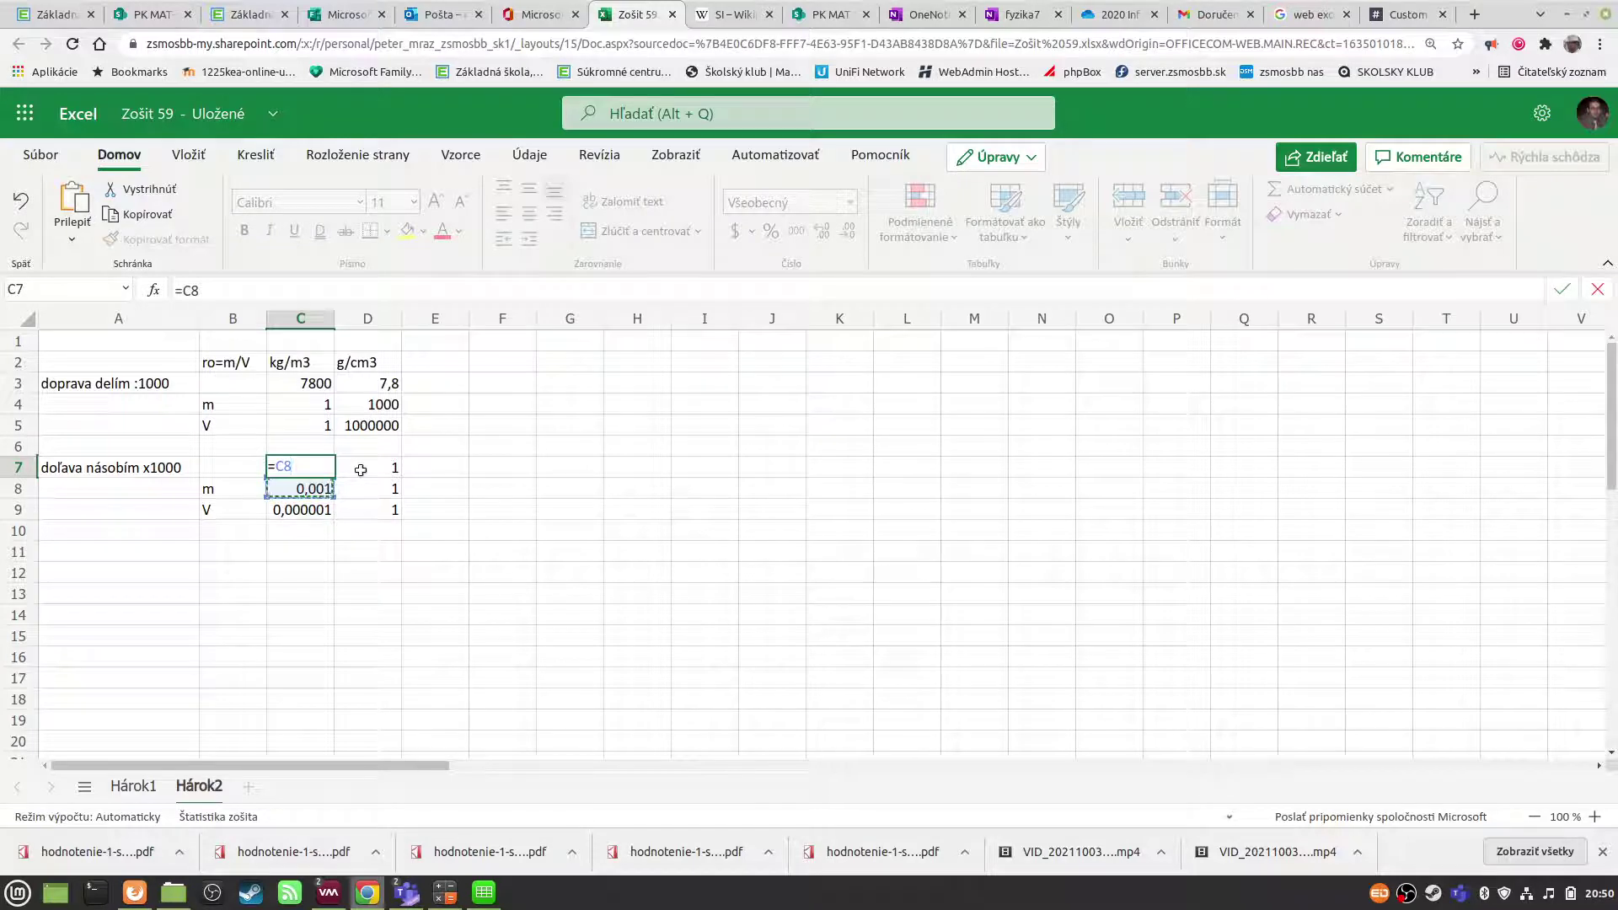
pyautogui.press('BackSpace')
pyautogui.press('BackSpace')
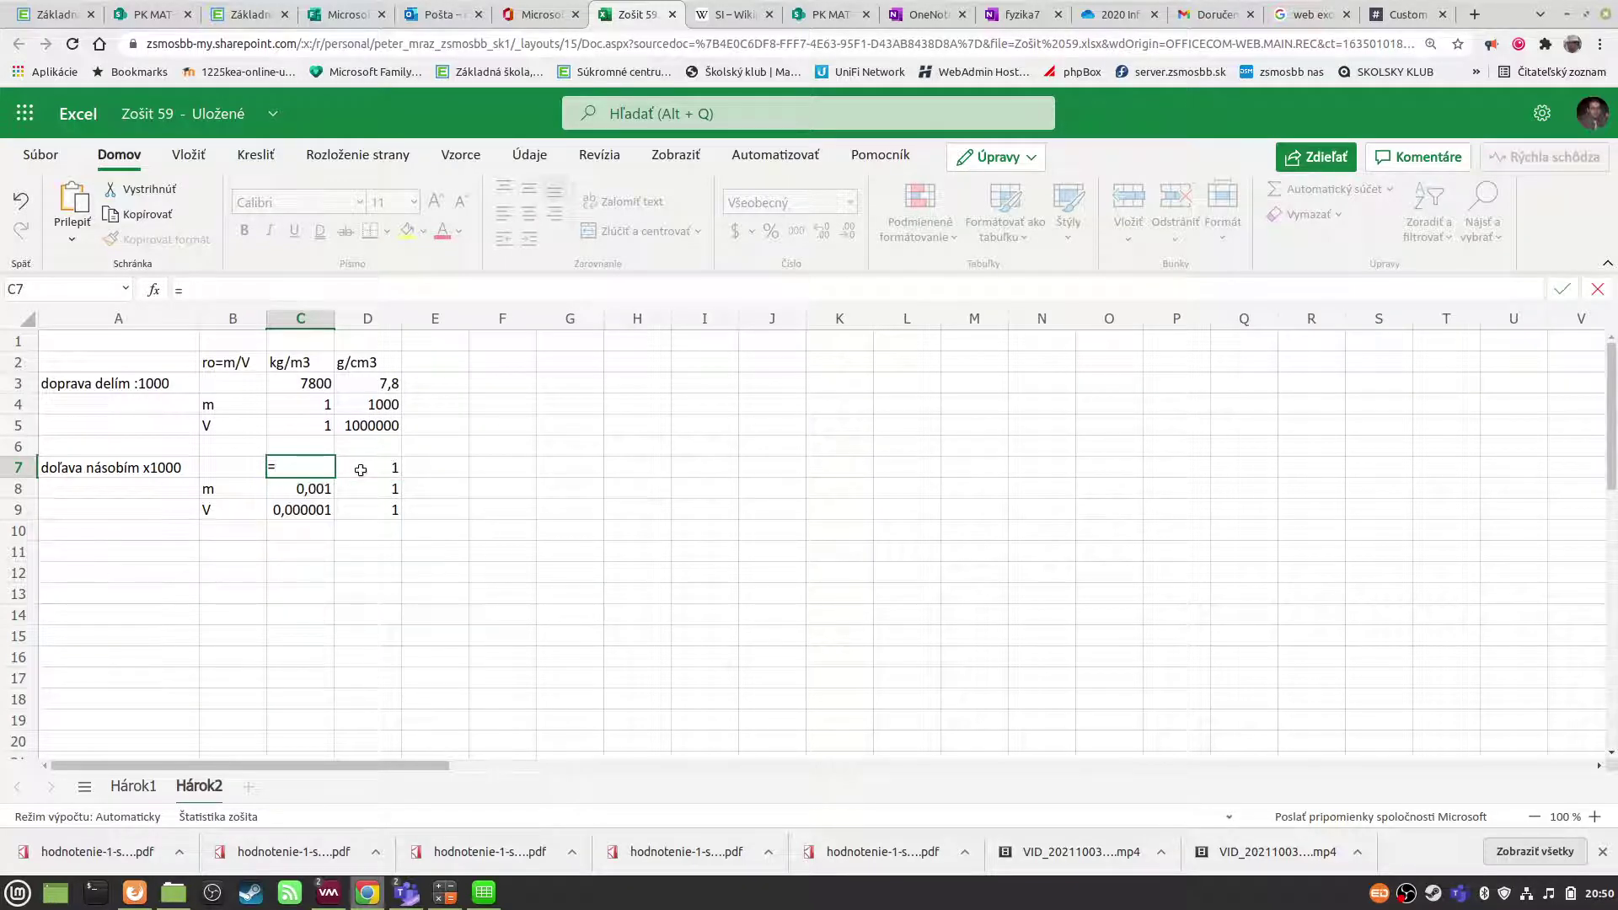
pyautogui.click(363, 468)
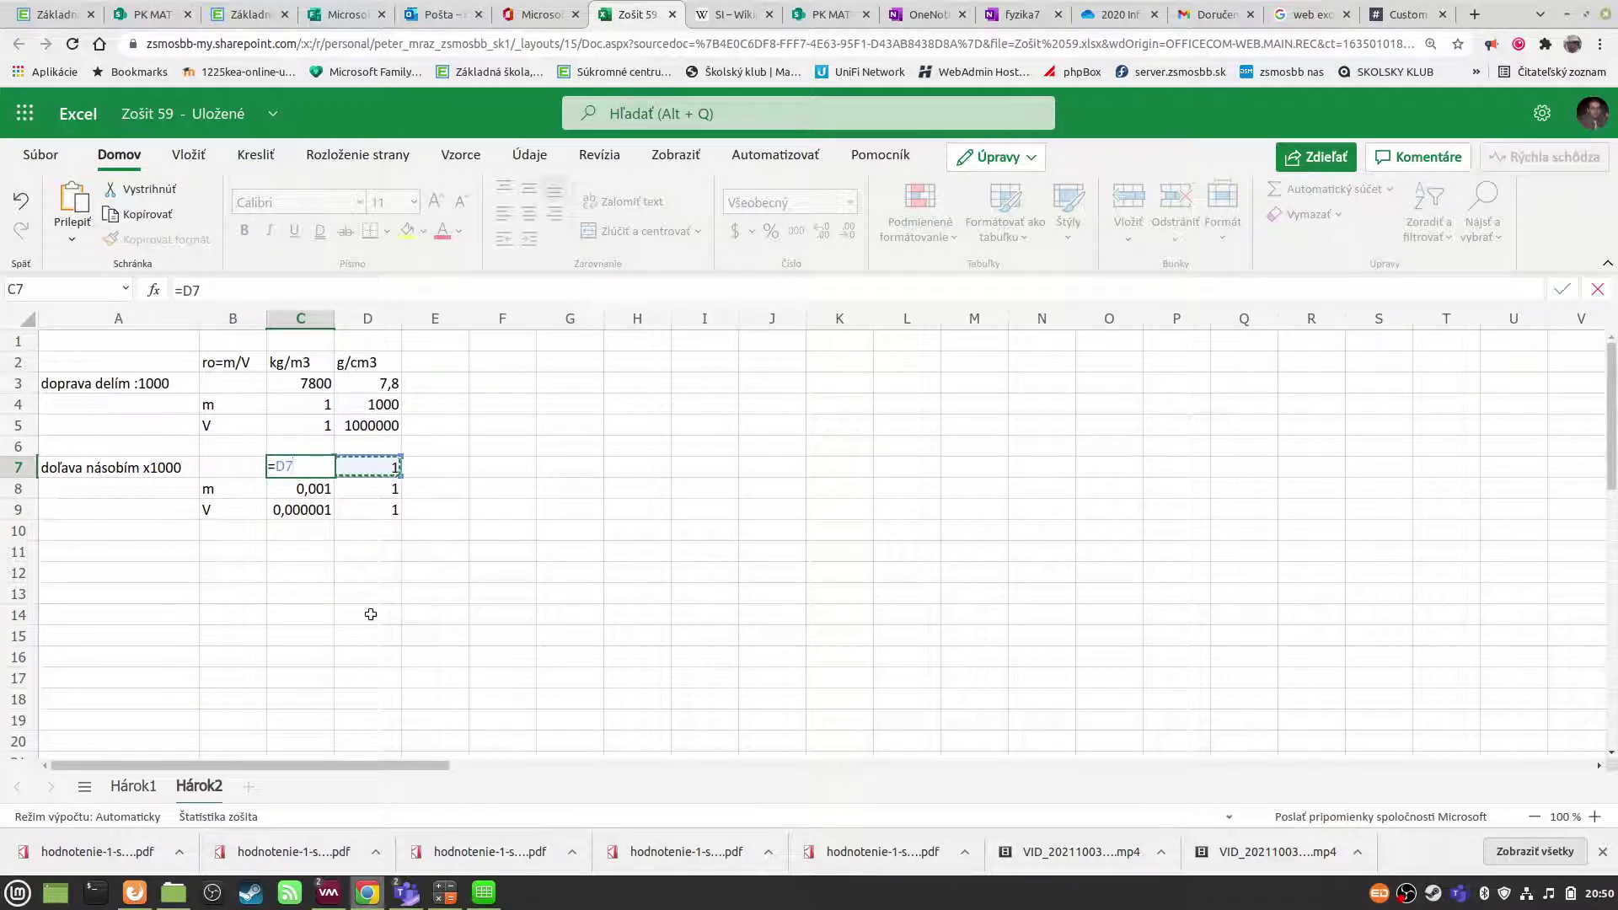
pyautogui.write('*')
pyautogui.click(306, 496)
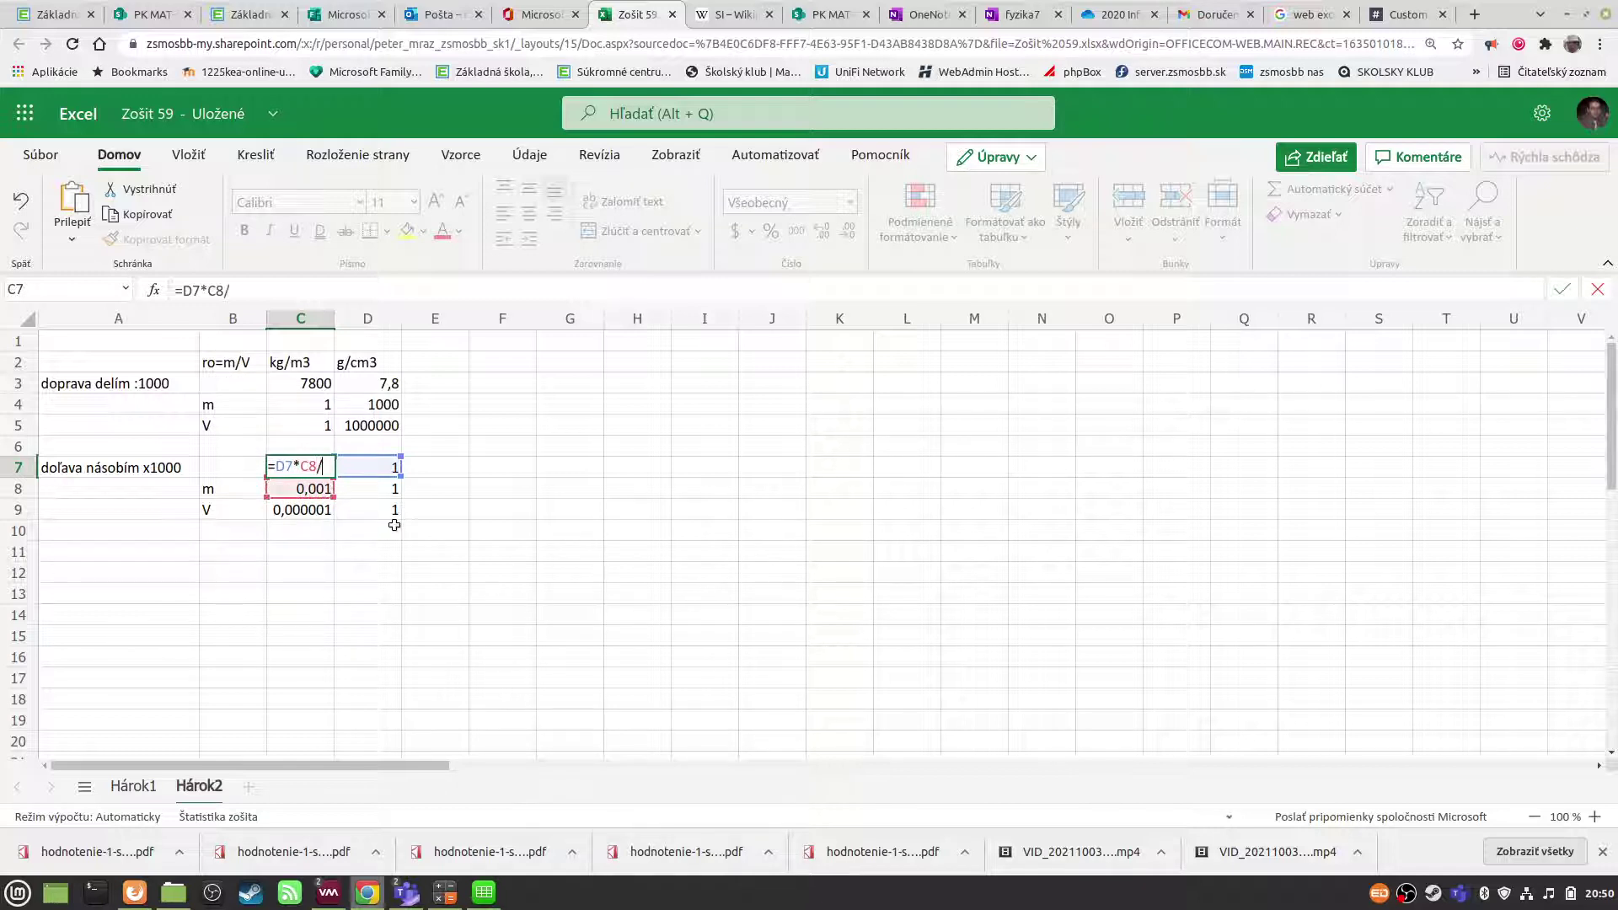
pyautogui.click(306, 513)
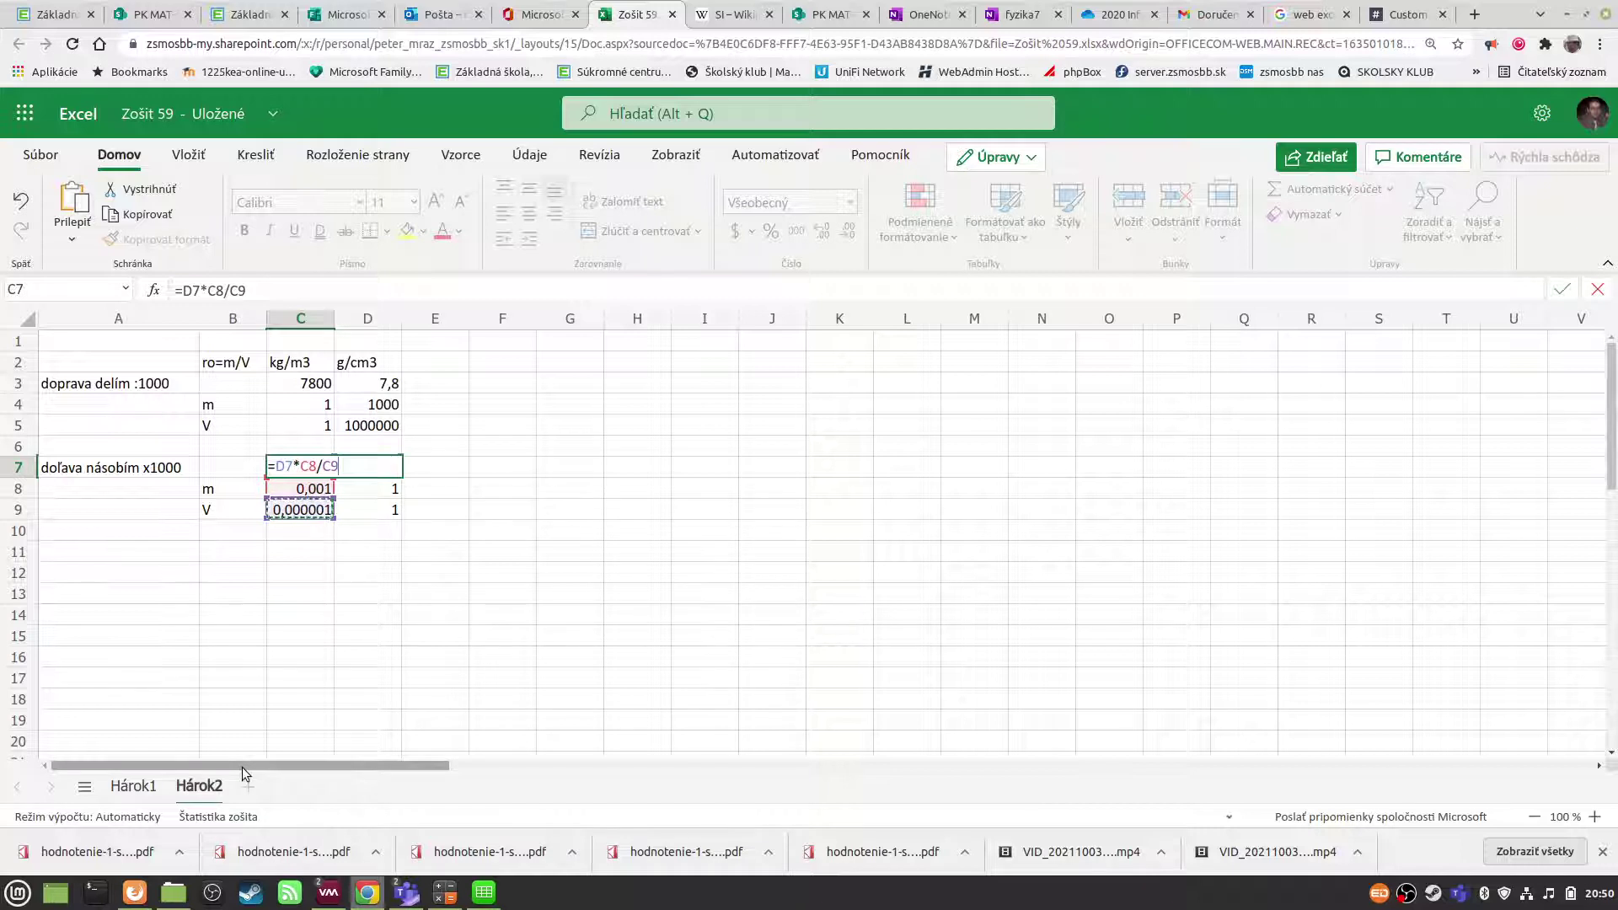
pyautogui.press('Return')
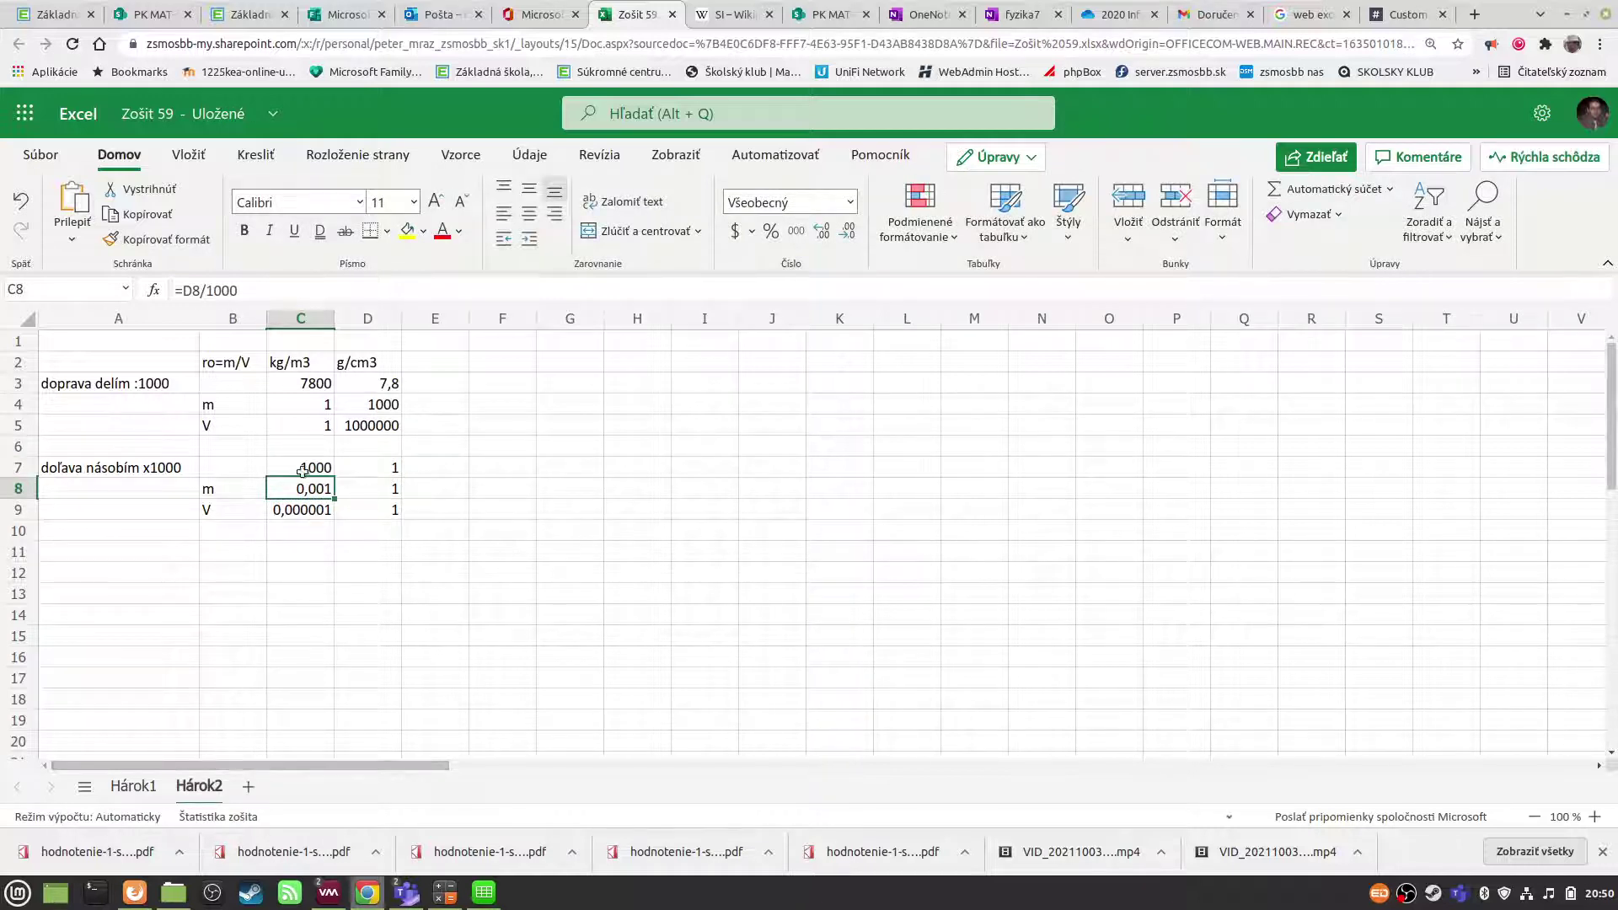
# - Change D7 to 5,4 so C7 shows 5400 kg/m3
pyautogui.click(369, 466)
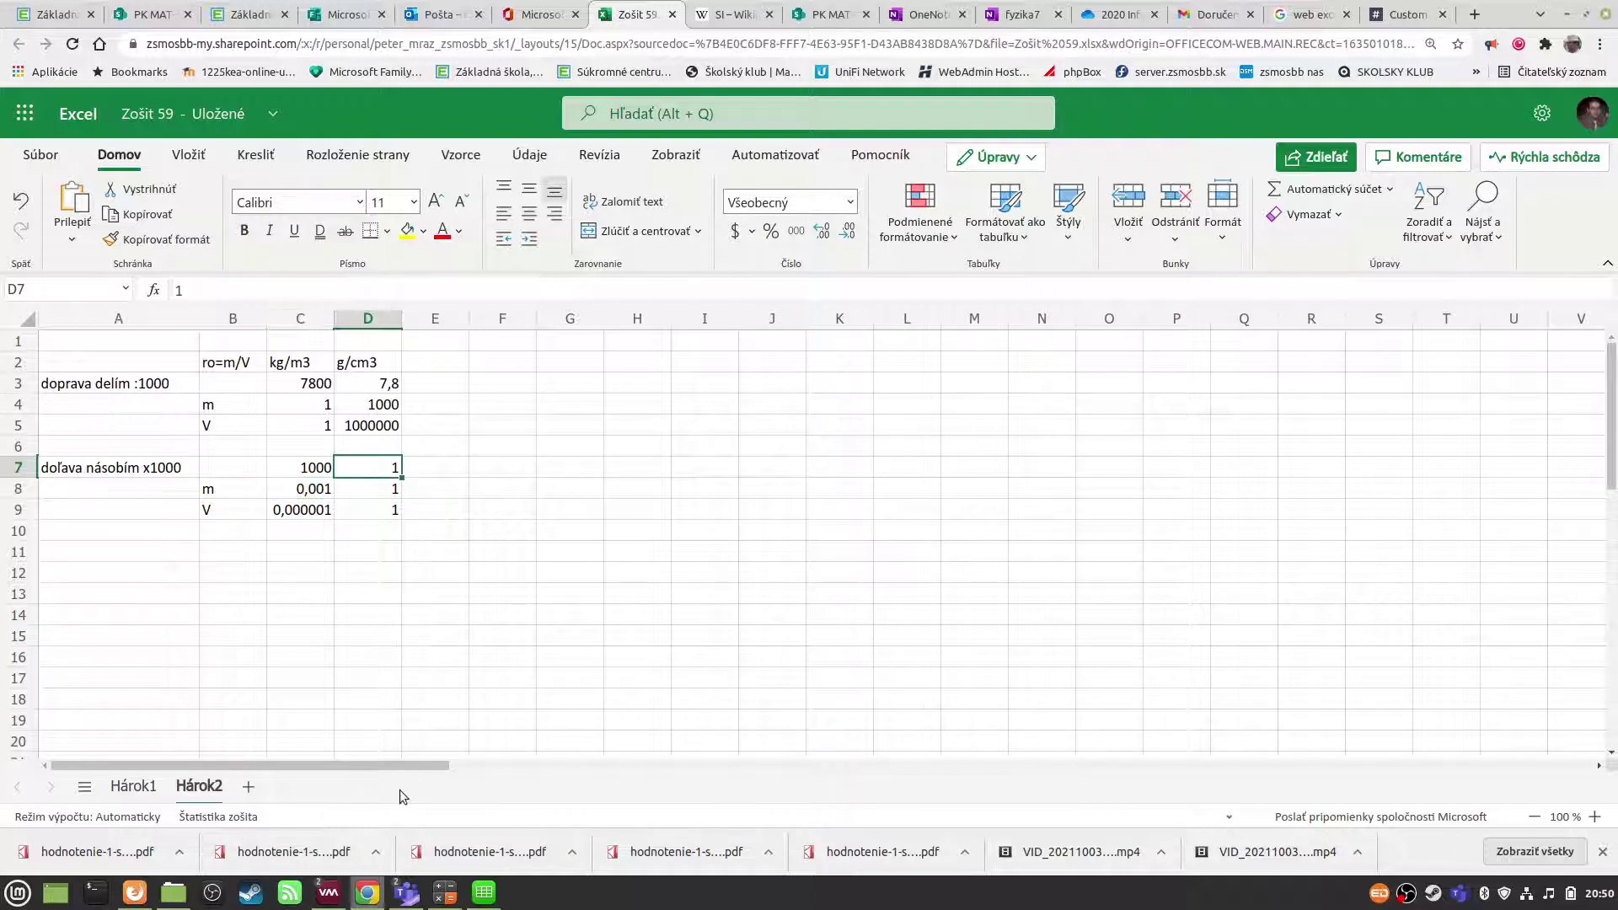
pyautogui.write('5,4')
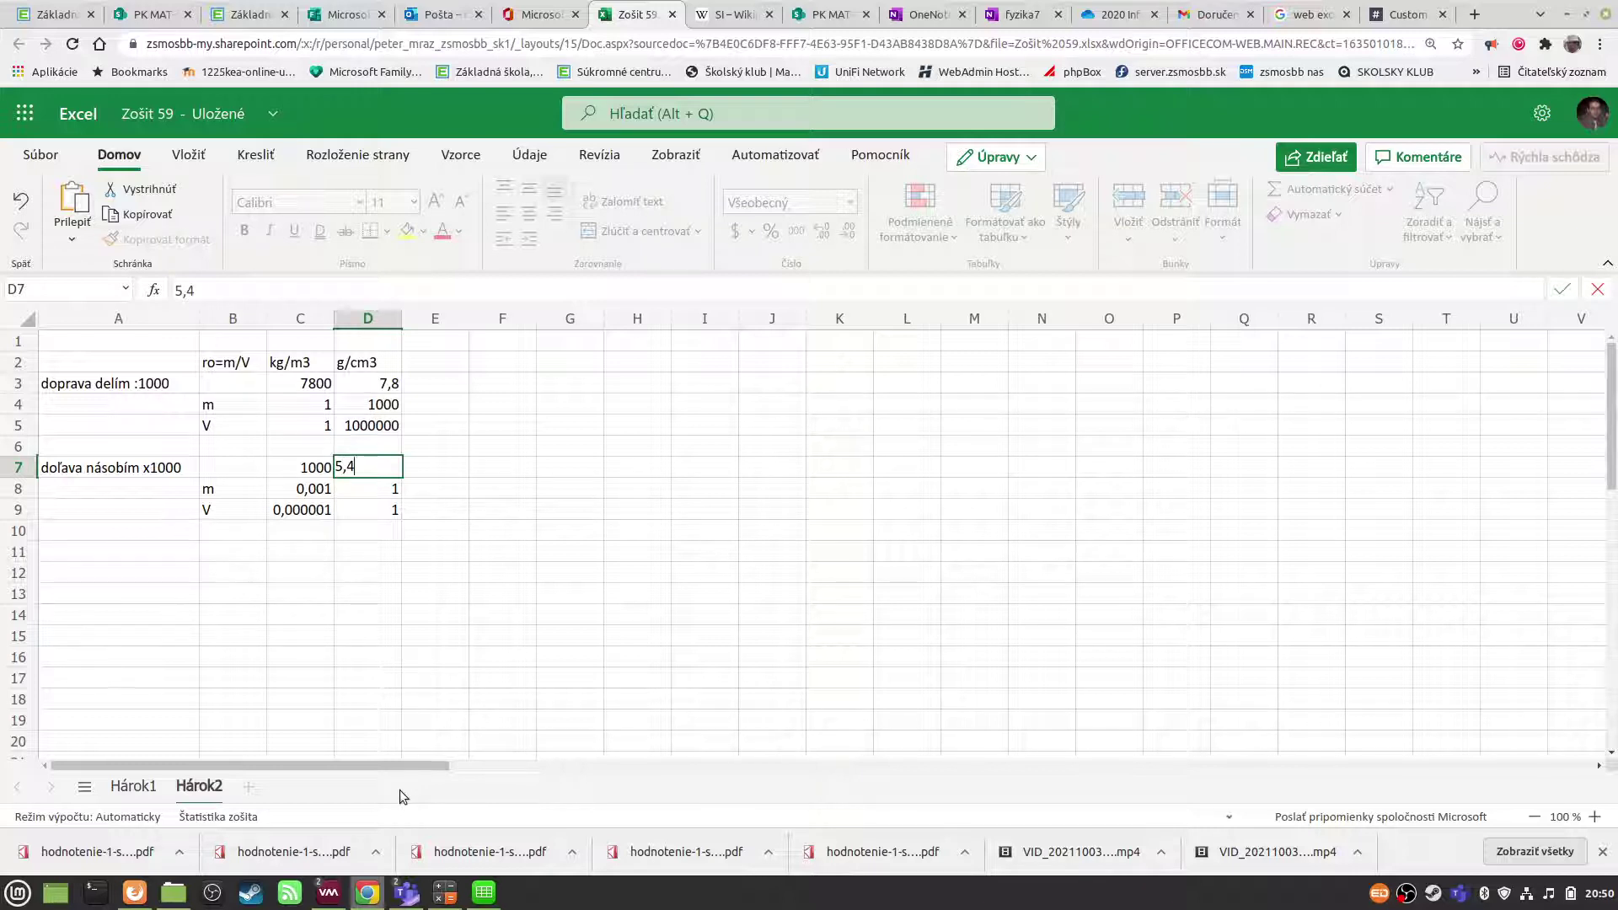
pyautogui.press('Return')
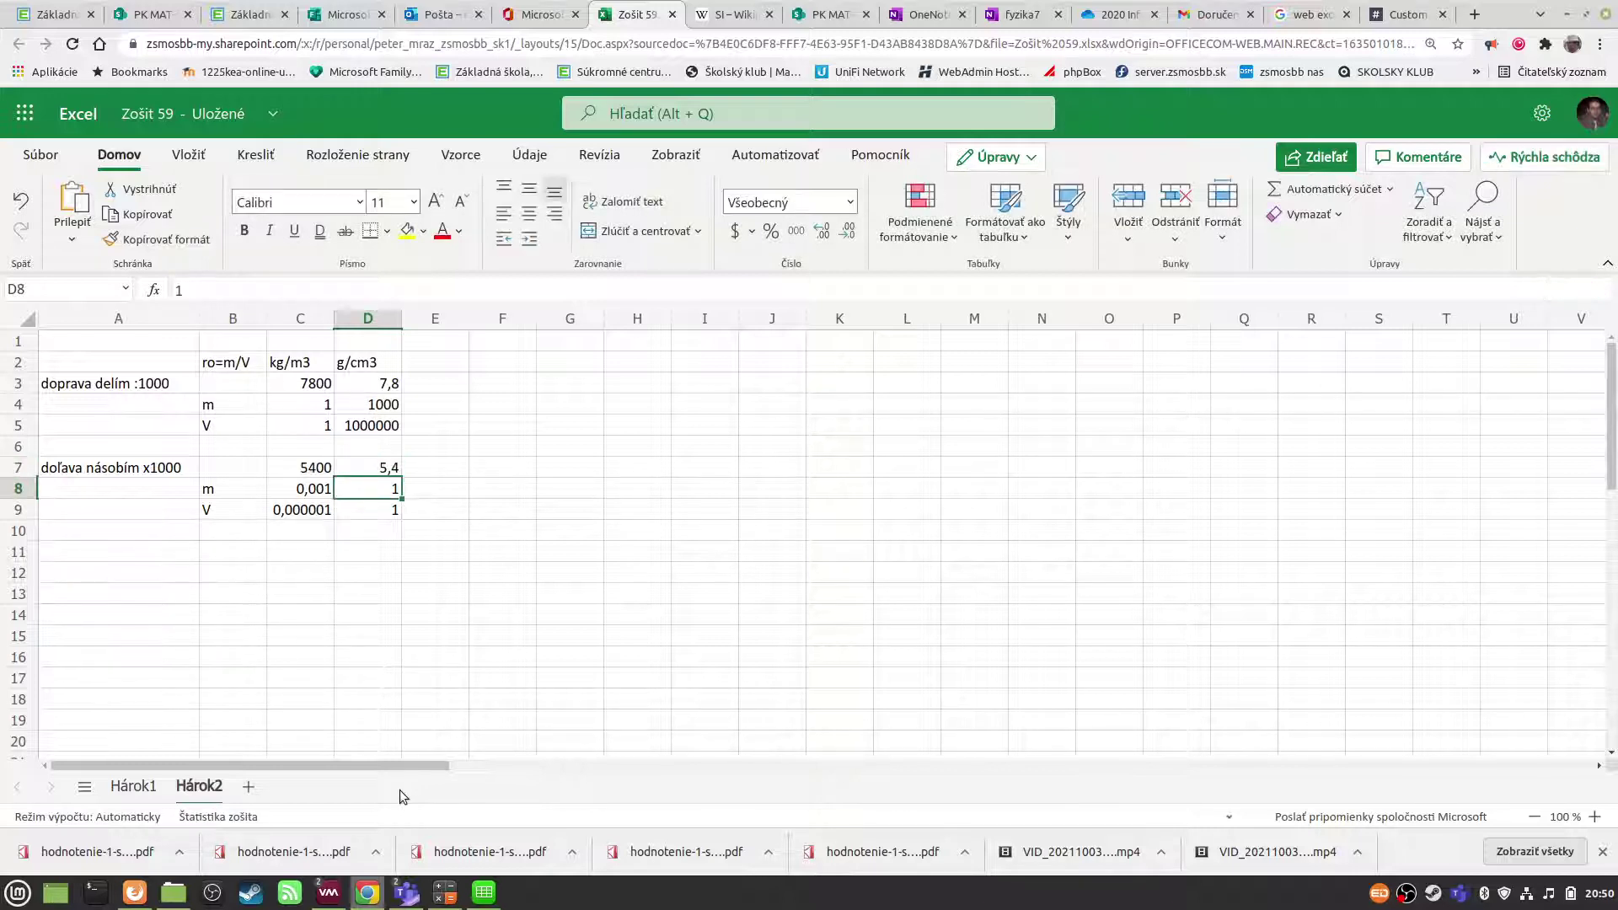